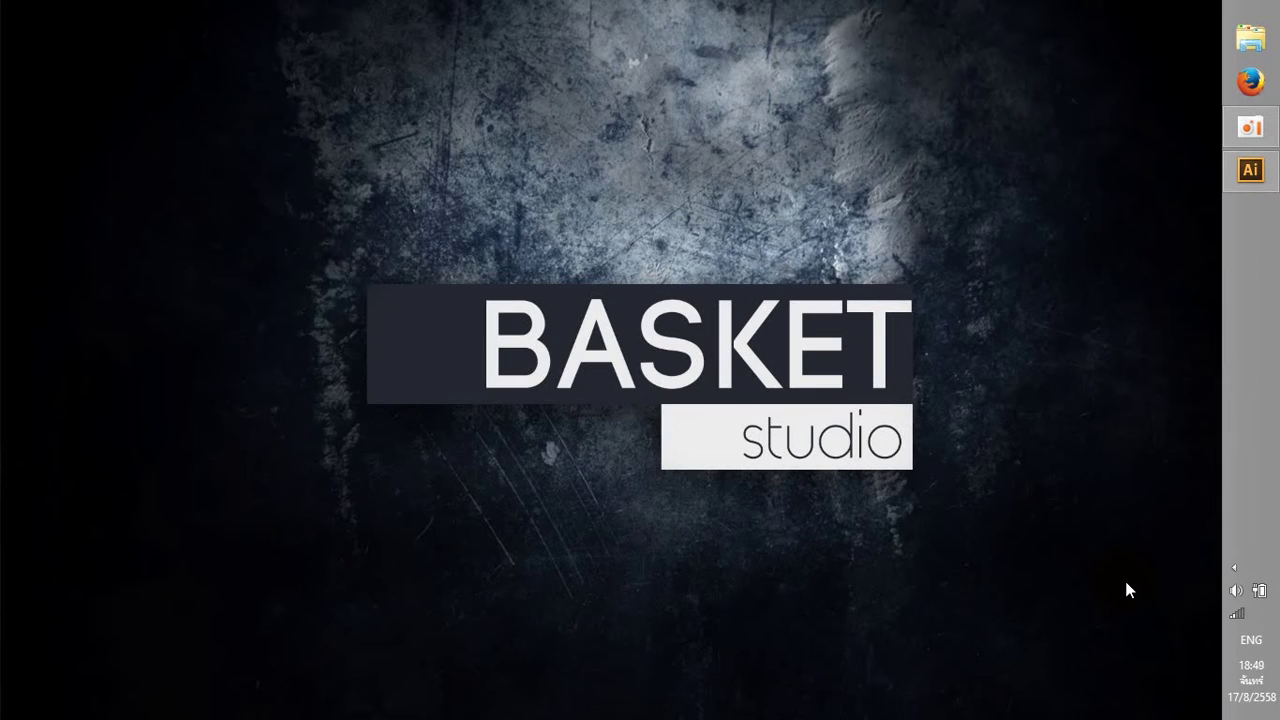
Launch Adobe Illustrator from the taskbar to an empty workspace
{"action": "left_click", "coordinate": [1250, 172]}
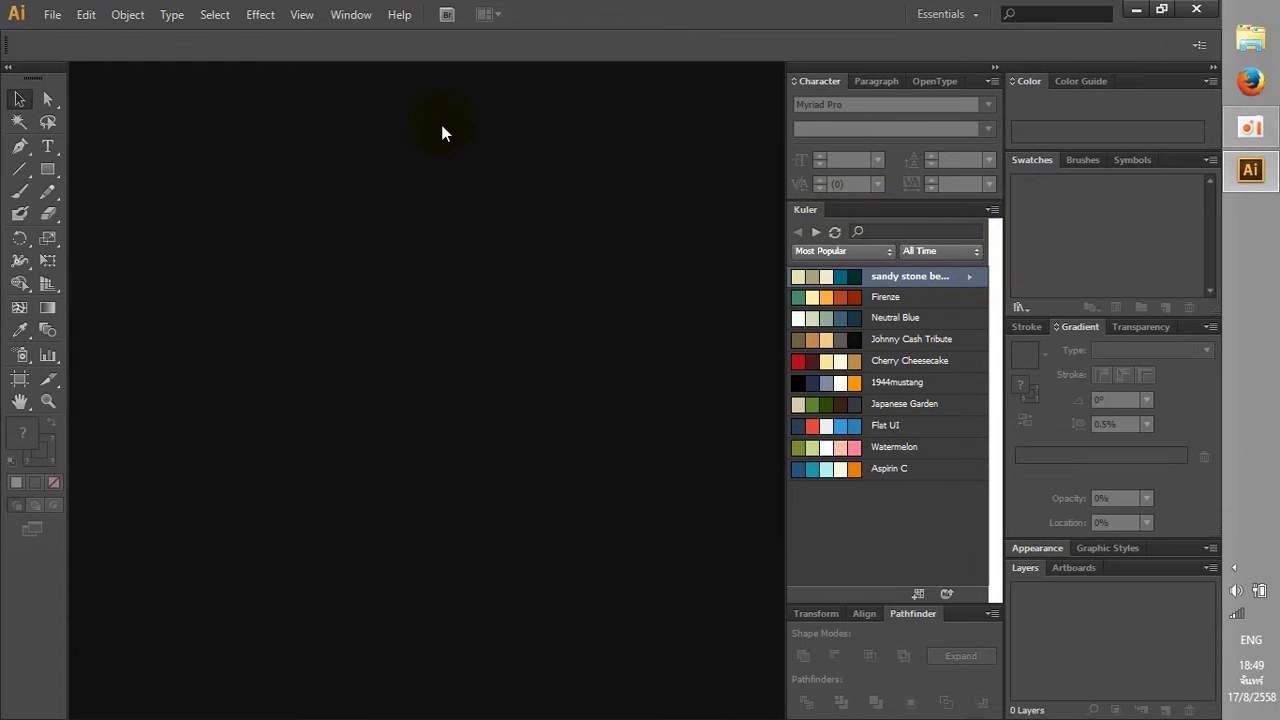
Start a new document named cooking_port_workshop1
{"action": "left_click", "coordinate": [52, 14]}
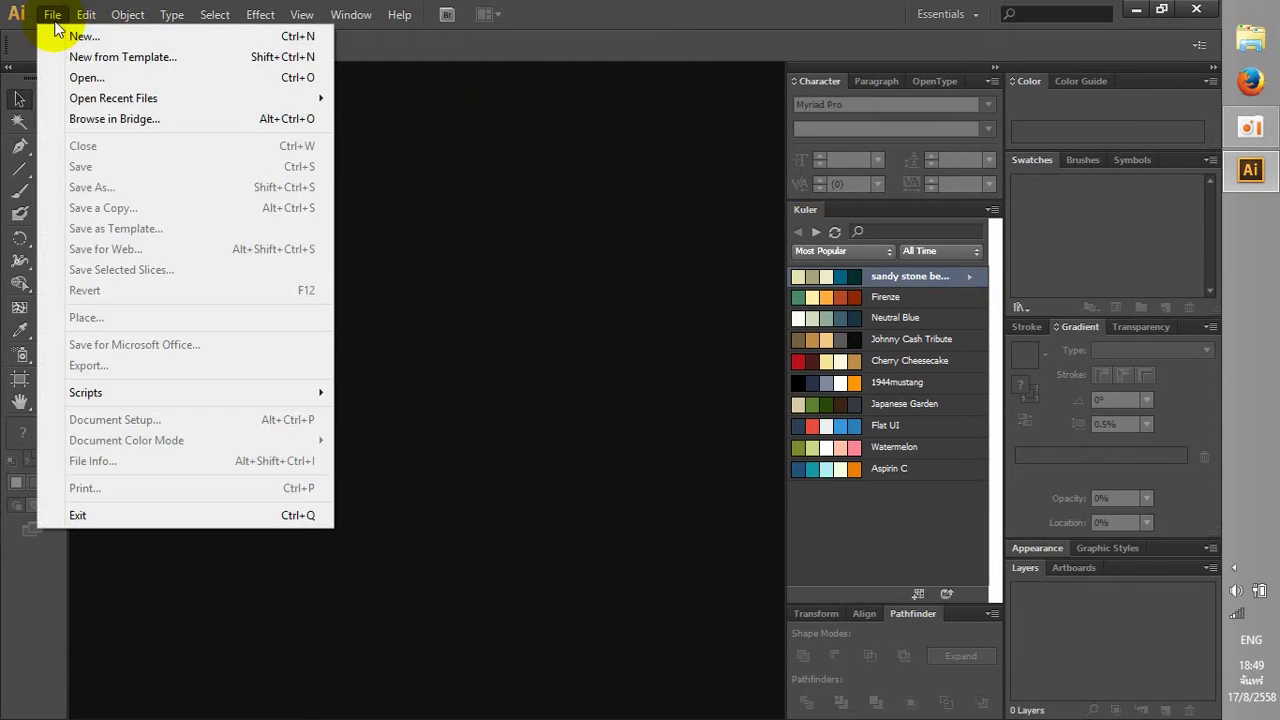
{"action": "left_click", "coordinate": [54, 27]}
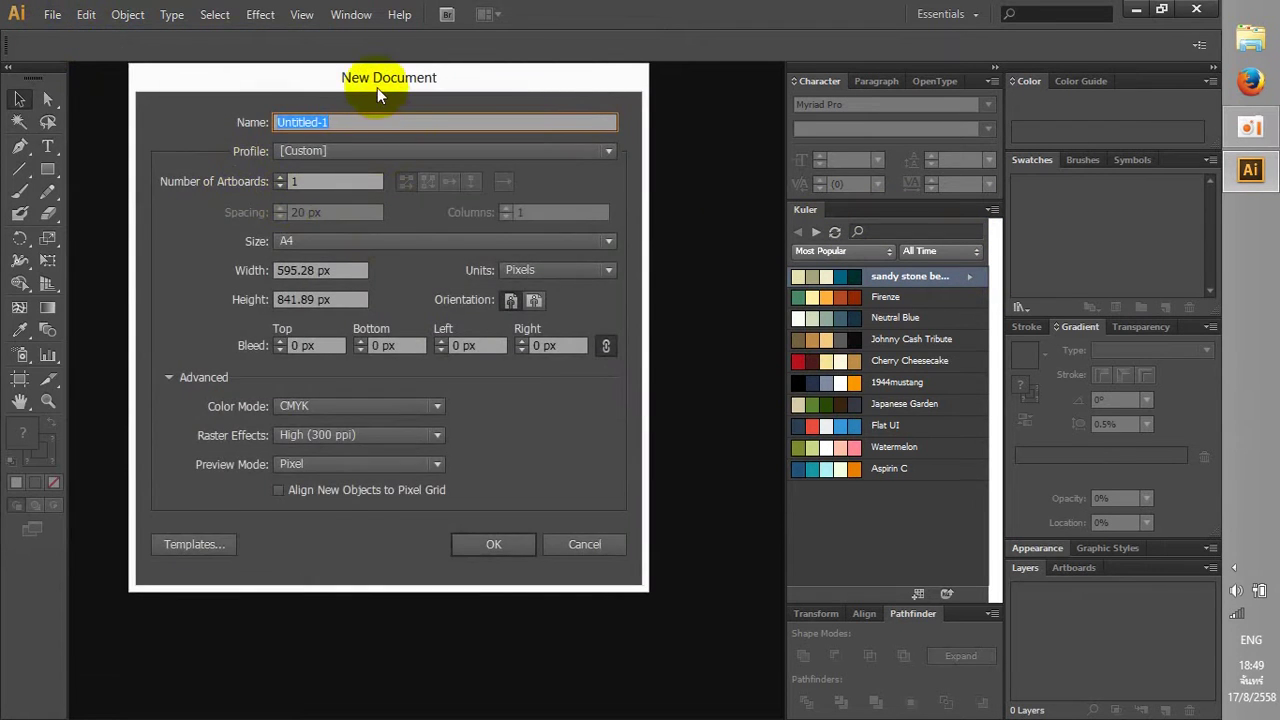
{"action": "mouse_move", "coordinate": [377, 87]}
{"action": "left_mouse_down"}
{"action": "mouse_move", "coordinate": [489, 177]}
{"action": "mouse_move", "coordinate": [299, 221]}
{"action": "left_mouse_up"}
{"action": "key", "text": "BackSpace"}
{"action": "type", "text": "cooking_port_workshop1"}
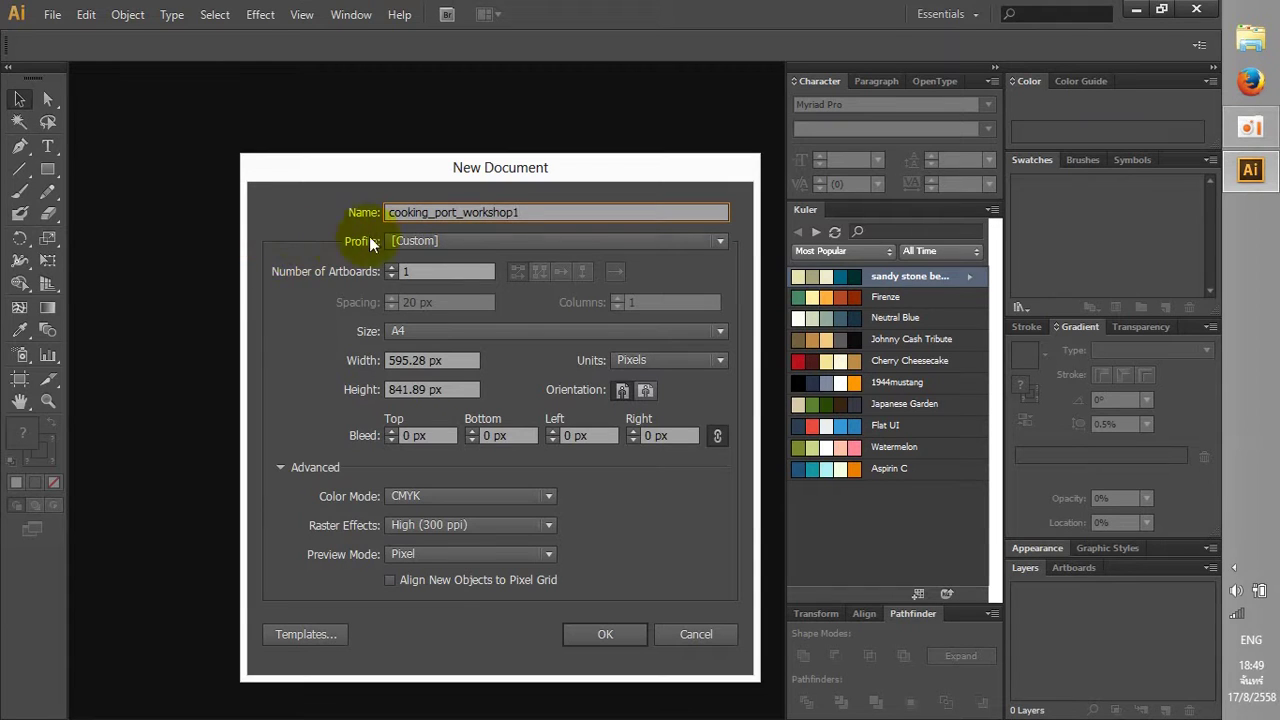
Create it with 1 artboard, A4, Pixels, CMYK and High (300 ppi) raster effects
{"action": "left_click", "coordinate": [423, 272]}
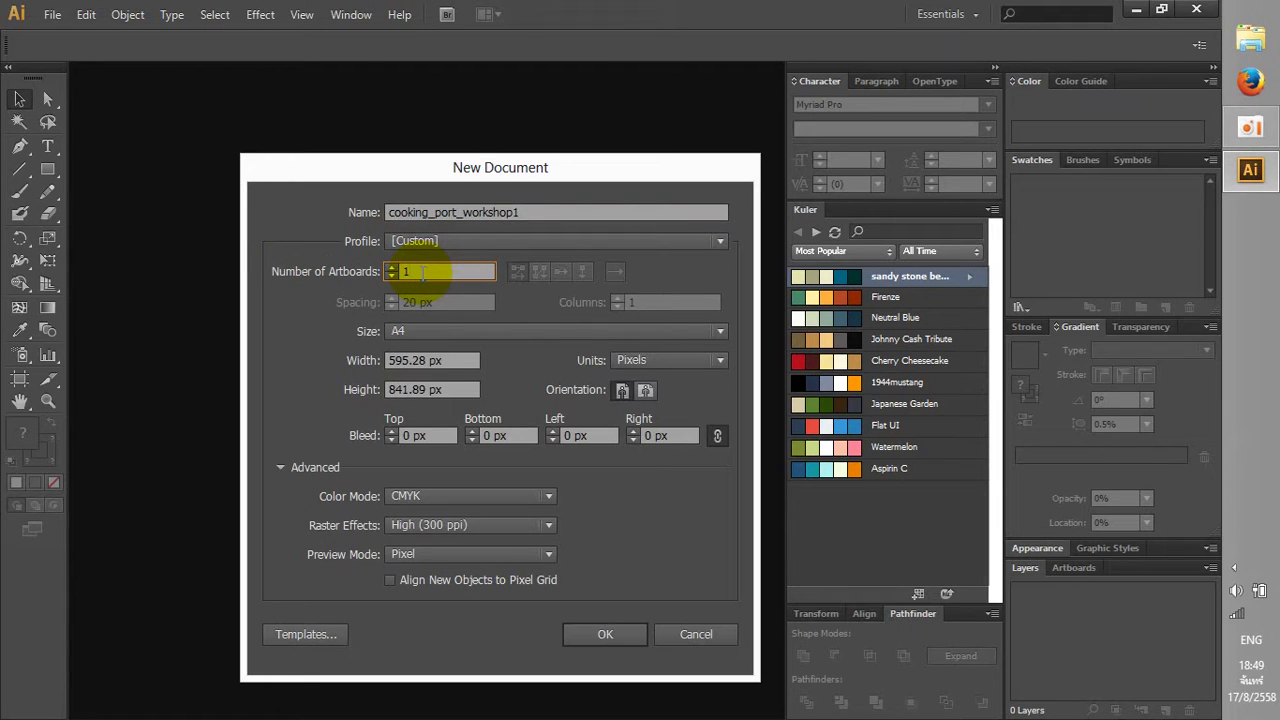
{"action": "left_click", "coordinate": [440, 330]}
{"action": "left_click", "coordinate": [430, 437]}
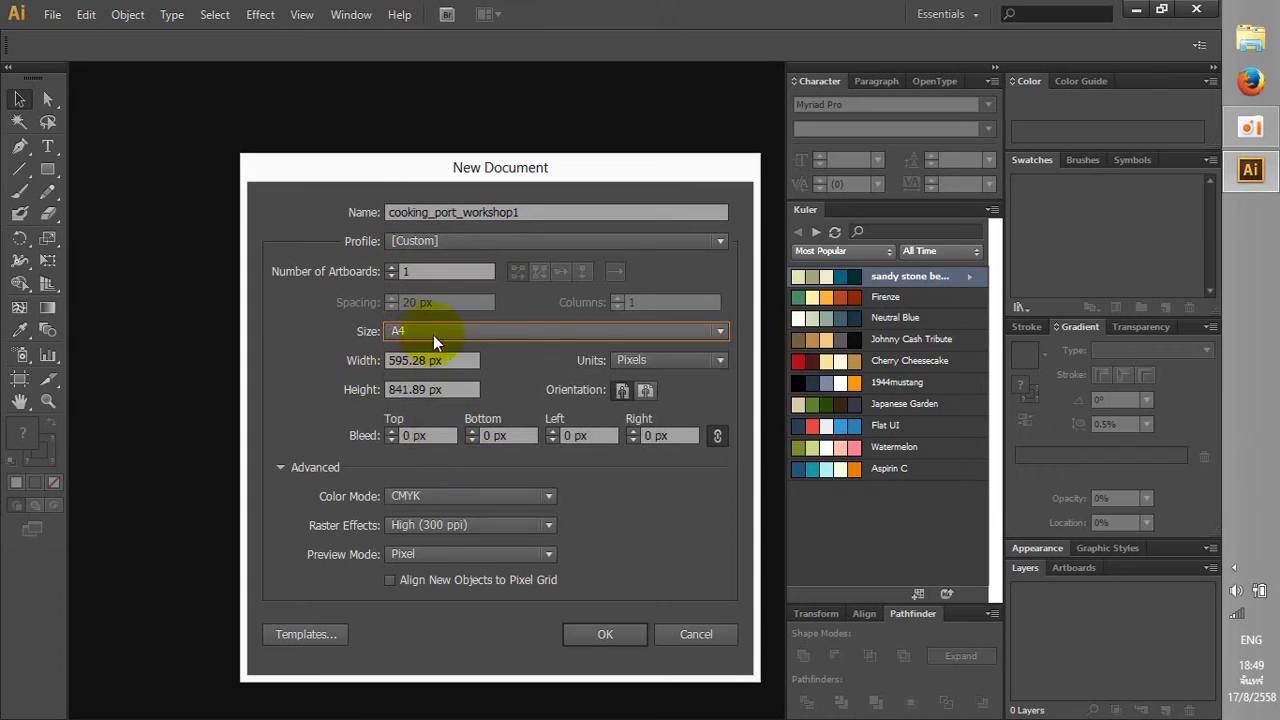
{"action": "left_click", "coordinate": [645, 362]}
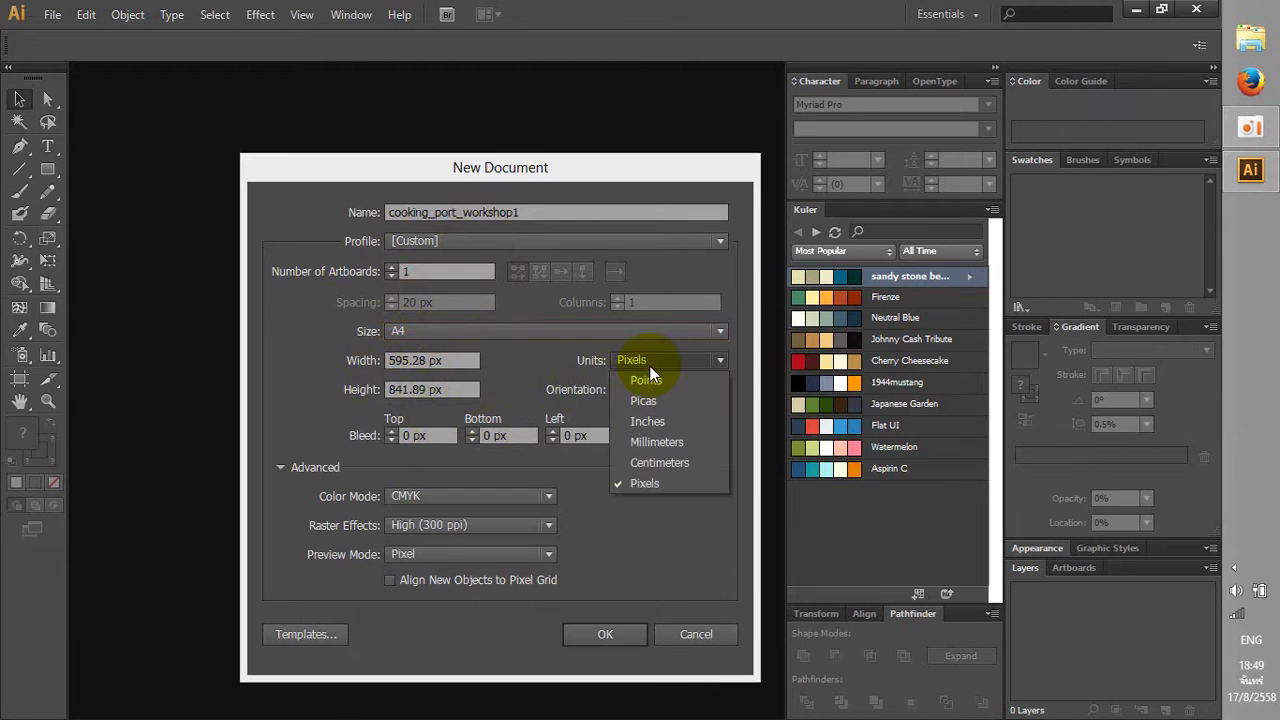
{"action": "left_click", "coordinate": [640, 488]}
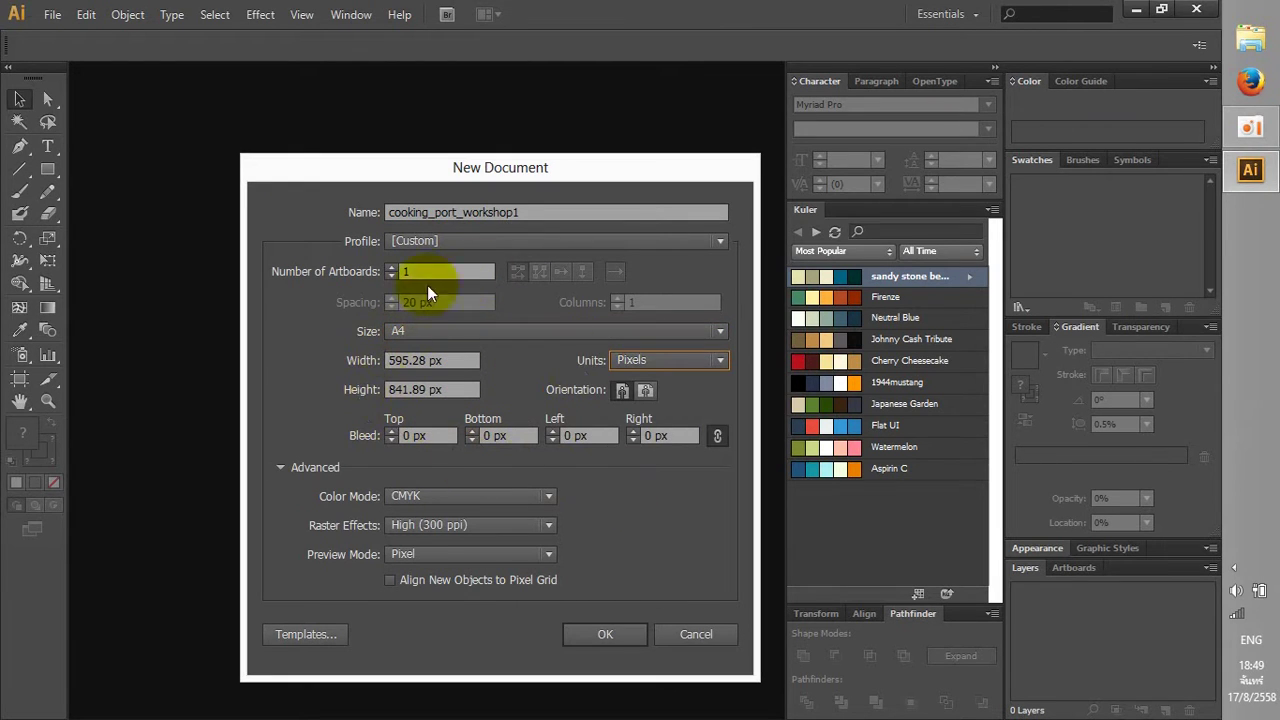
{"action": "left_click", "coordinate": [420, 436]}
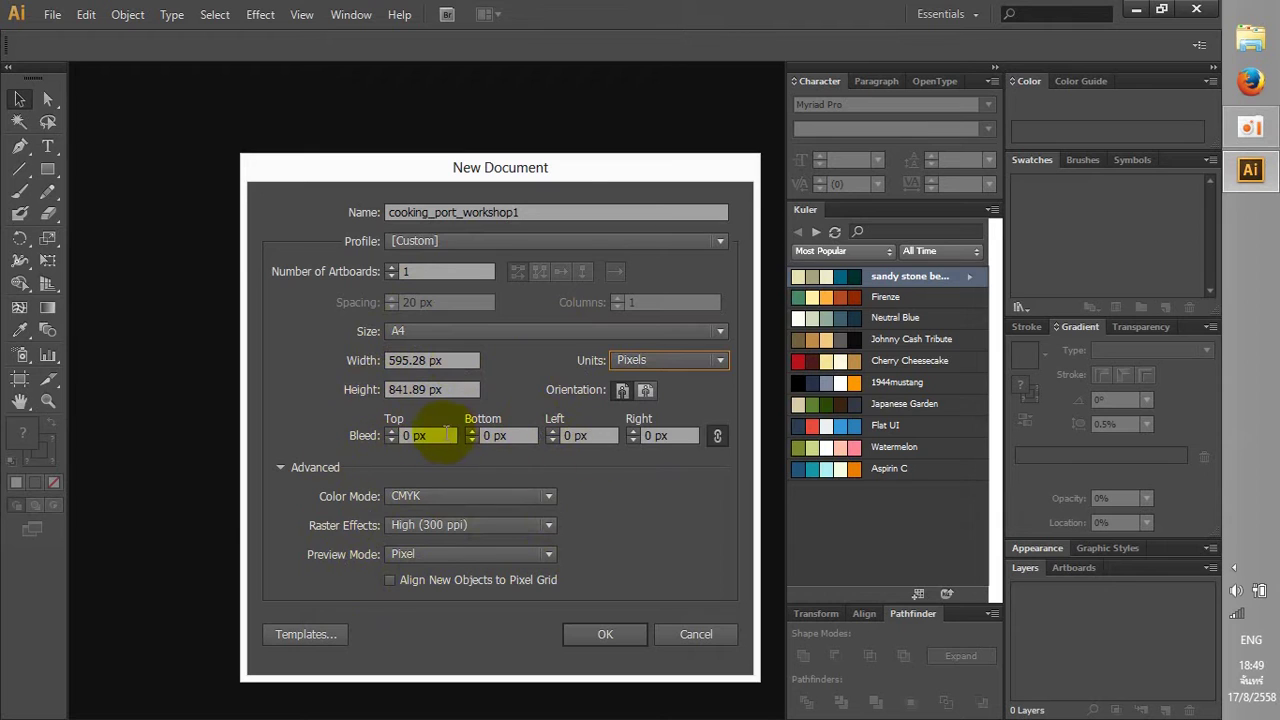
{"action": "left_click", "coordinate": [423, 531]}
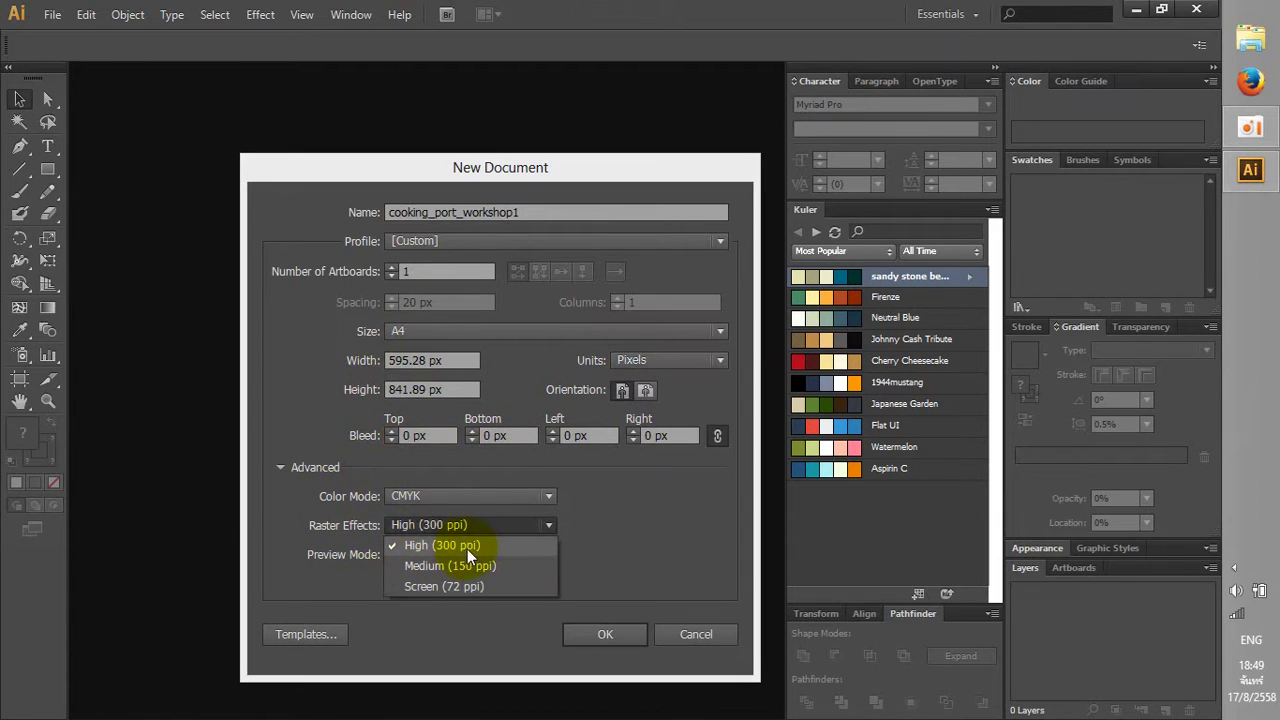
{"action": "left_click", "coordinate": [467, 549]}
{"action": "left_click", "coordinate": [594, 633]}
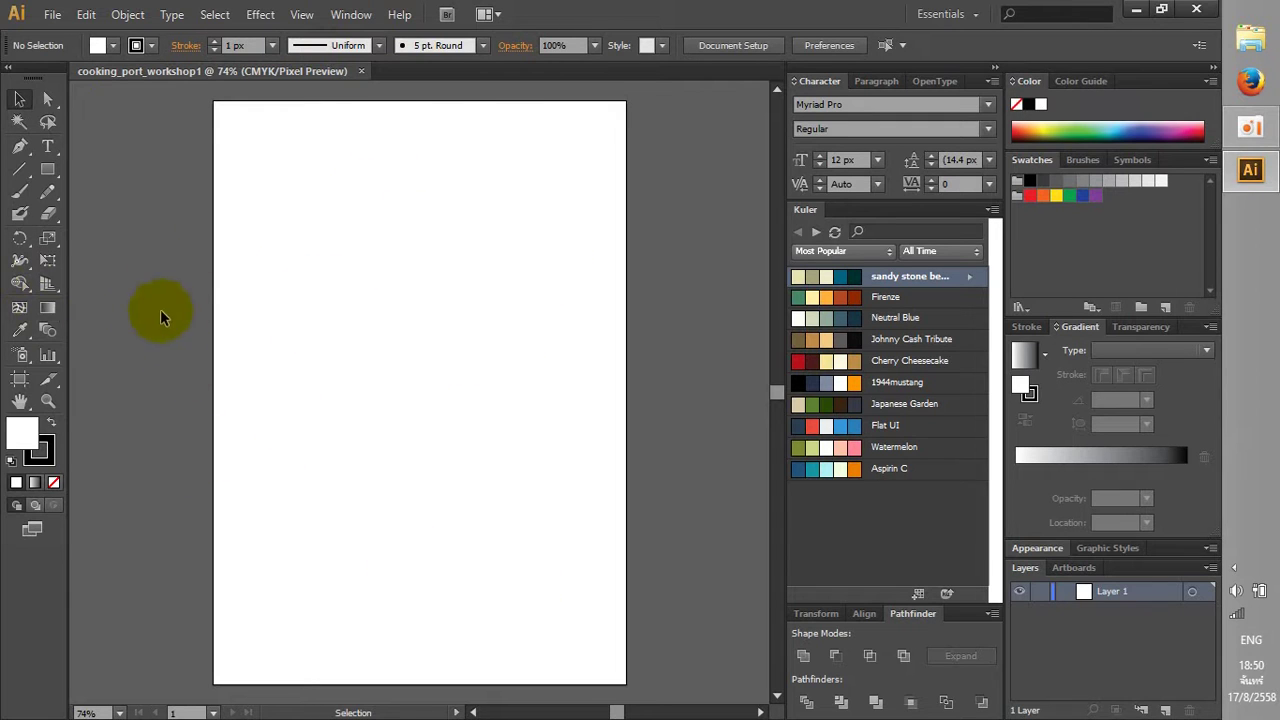
Draw a rectangle in the upper part of the page with the Rectangle Tool
{"action": "left_click_drag", "start_coordinate": [57, 169], "coordinate": [141, 217]}
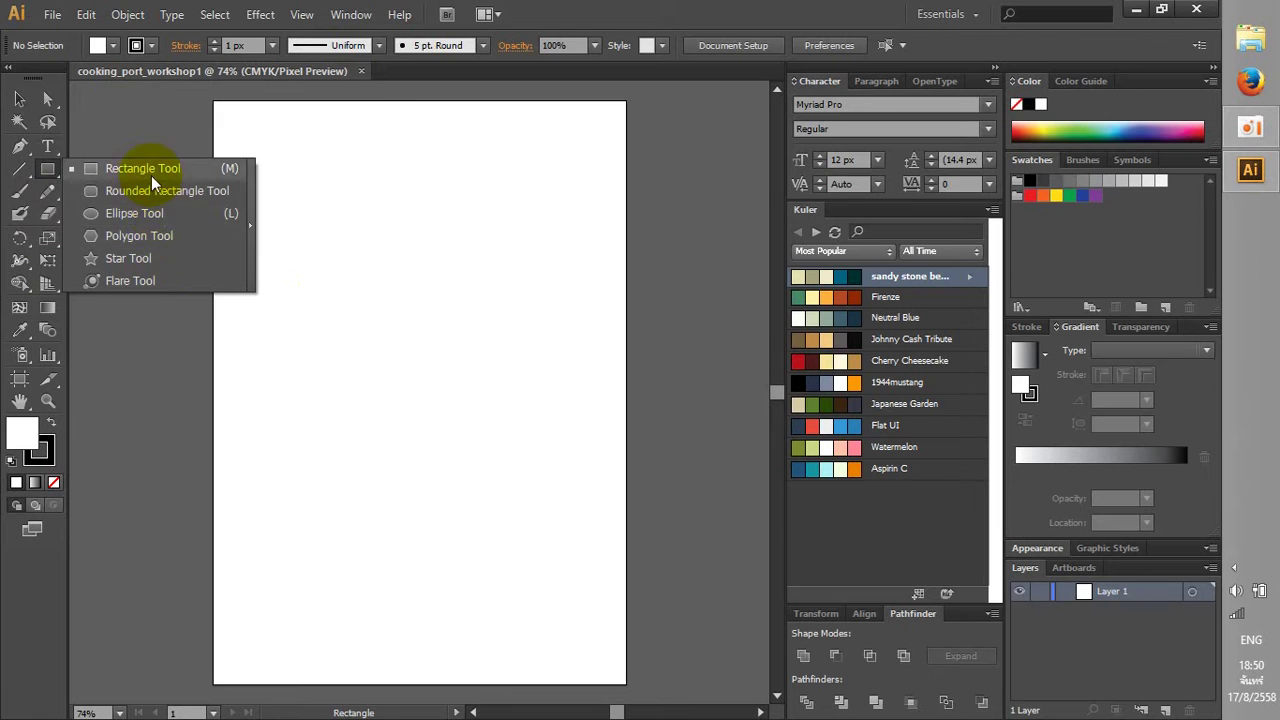
{"action": "left_click_drag", "start_coordinate": [141, 217], "coordinate": [158, 170]}
{"action": "left_click_drag", "start_coordinate": [308, 241], "coordinate": [576, 373]}
{"action": "left_click", "coordinate": [47, 99]}
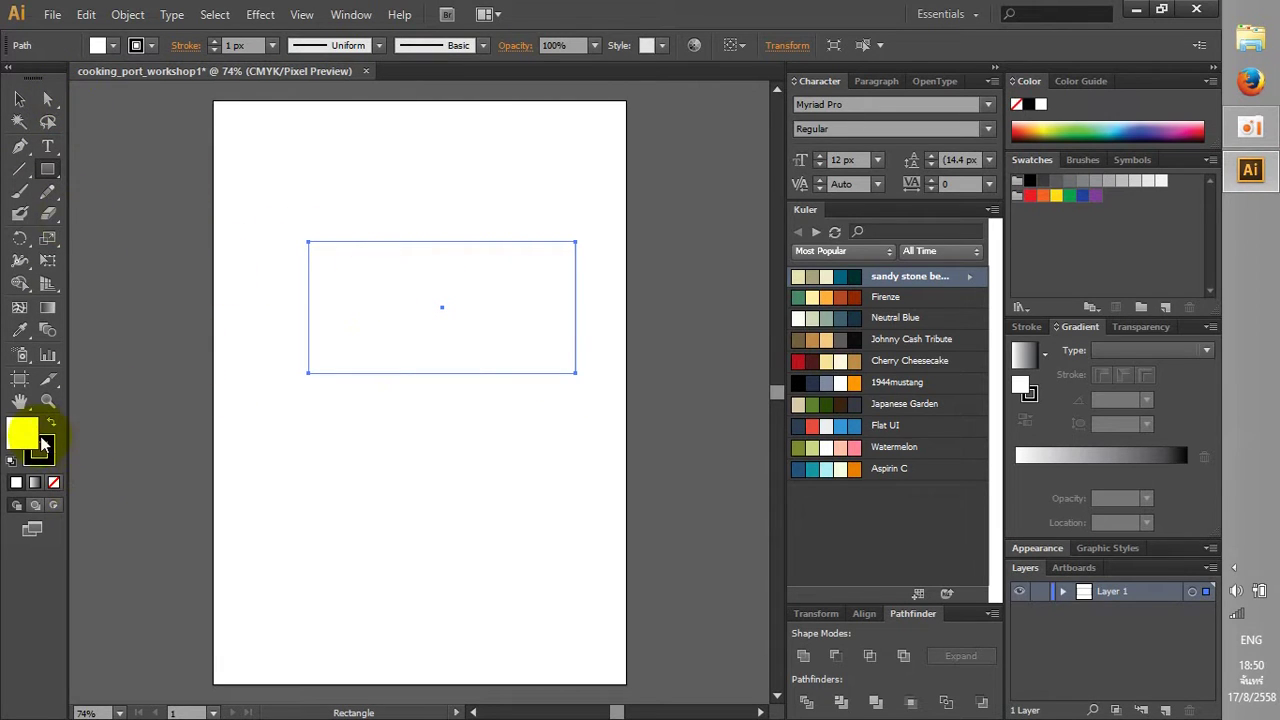
Add the sandy stone beach ocean Kuler theme to the Swatches panel
{"action": "left_click", "coordinate": [1158, 414]}
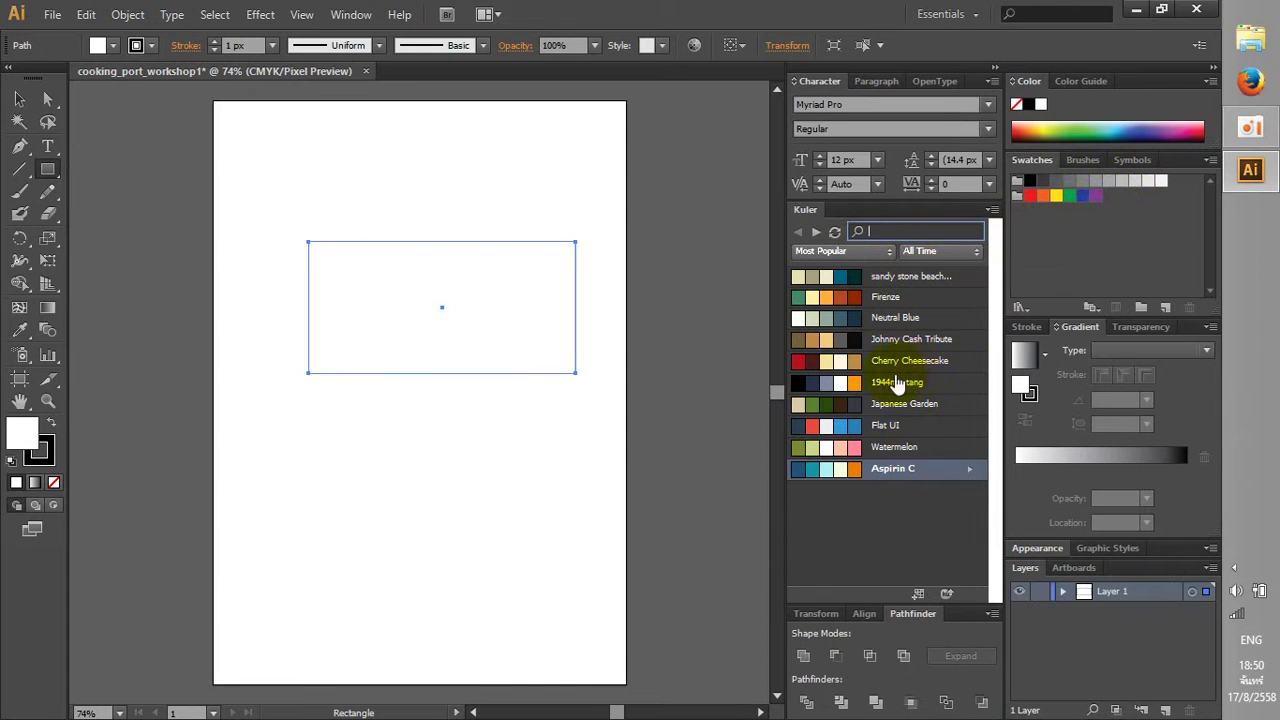
{"action": "left_click", "coordinate": [918, 425]}
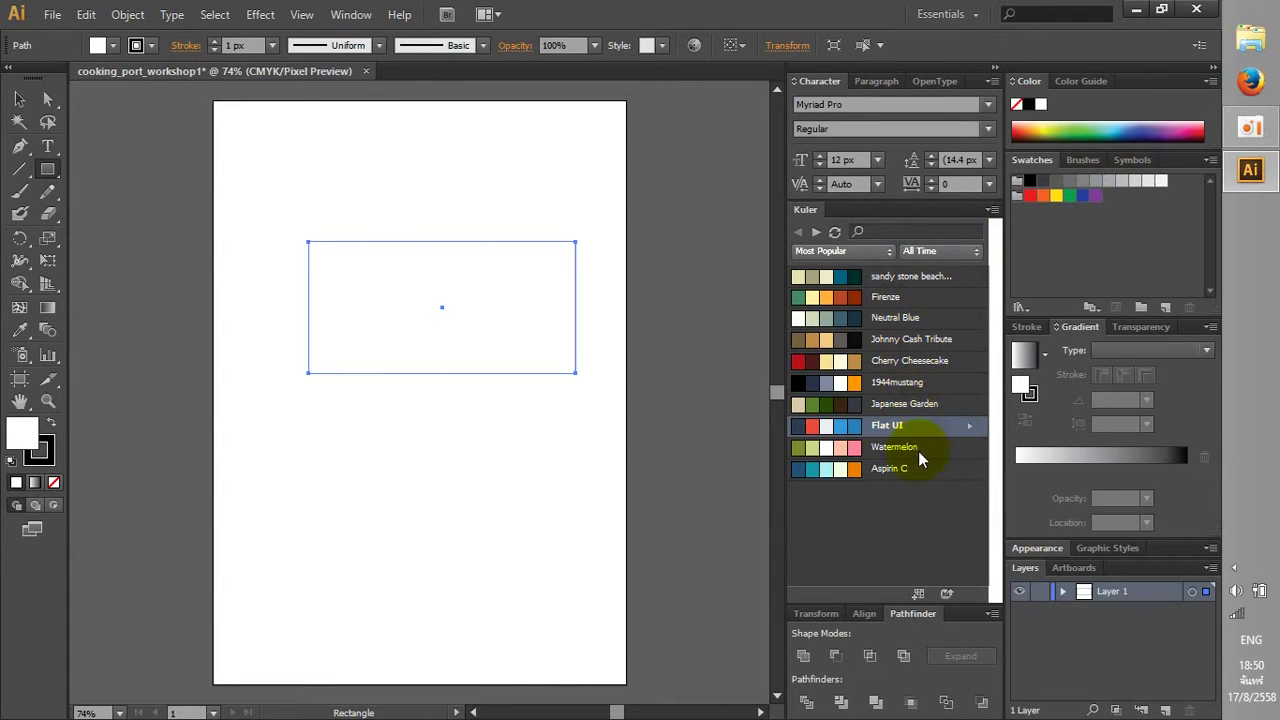
{"action": "left_click", "coordinate": [918, 470]}
{"action": "left_click", "coordinate": [890, 298]}
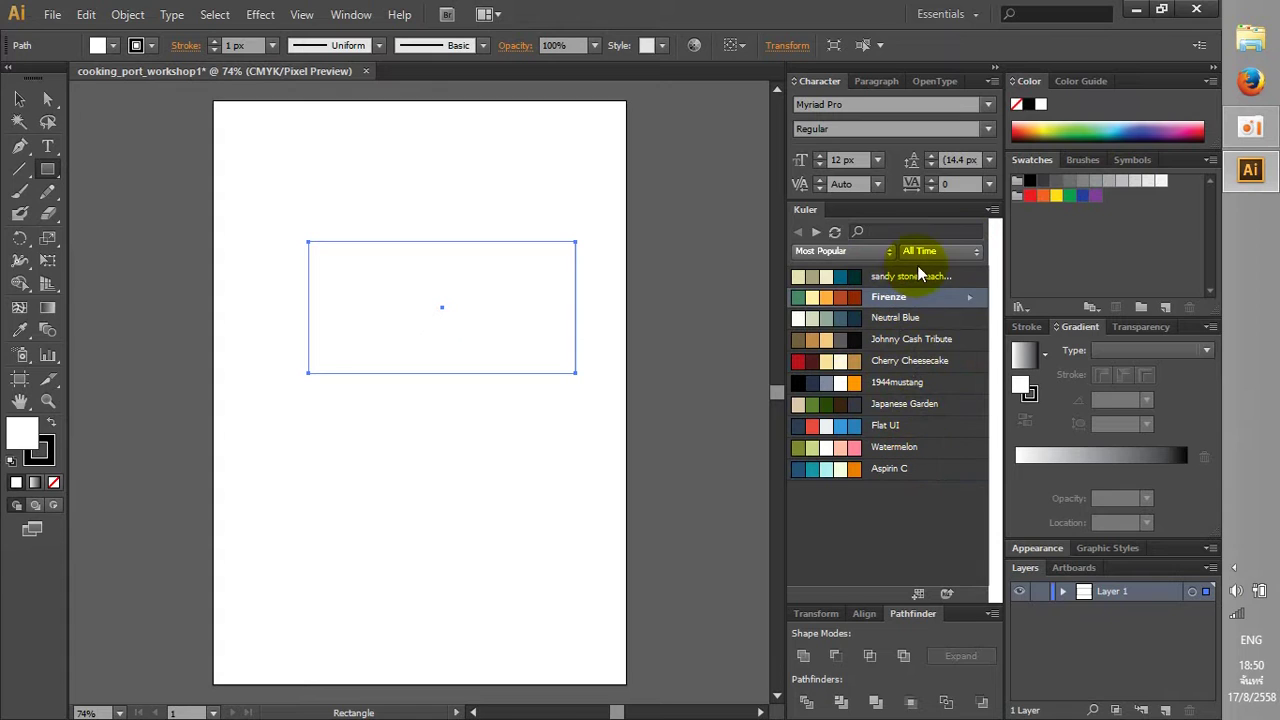
{"action": "left_click", "coordinate": [926, 277]}
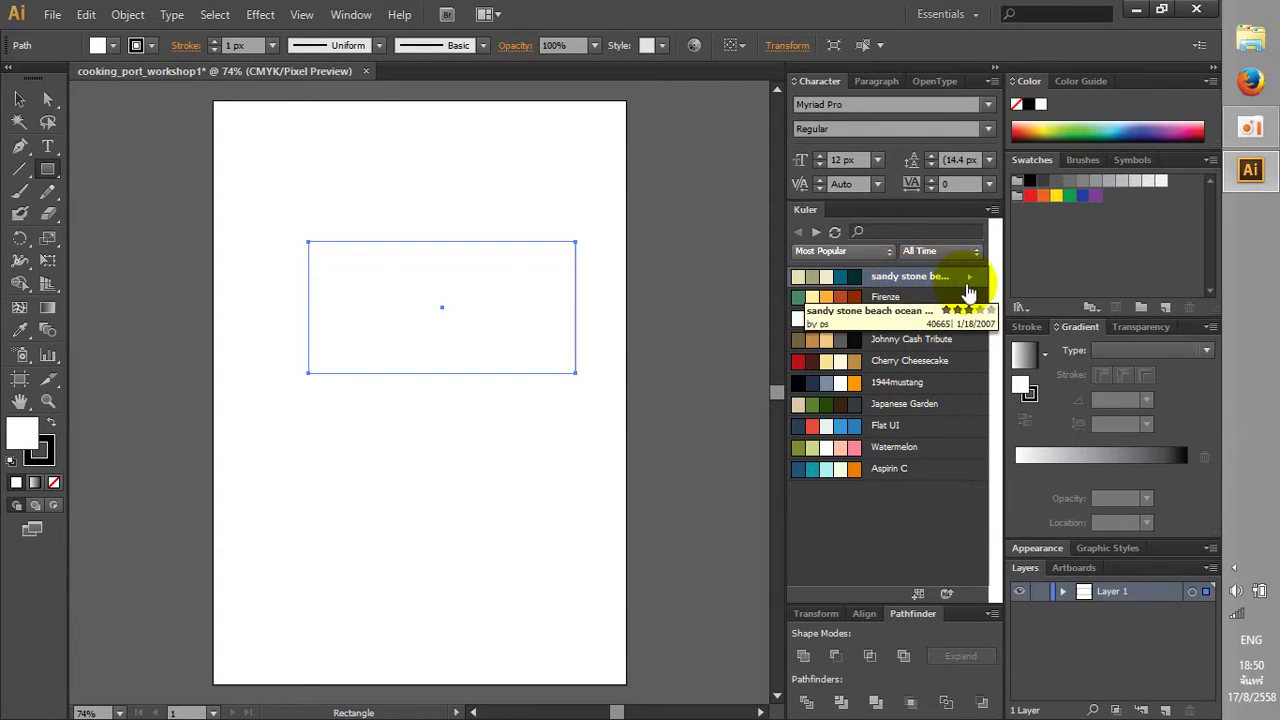
{"action": "left_click", "coordinate": [968, 278]}
{"action": "left_click", "coordinate": [951, 287]}
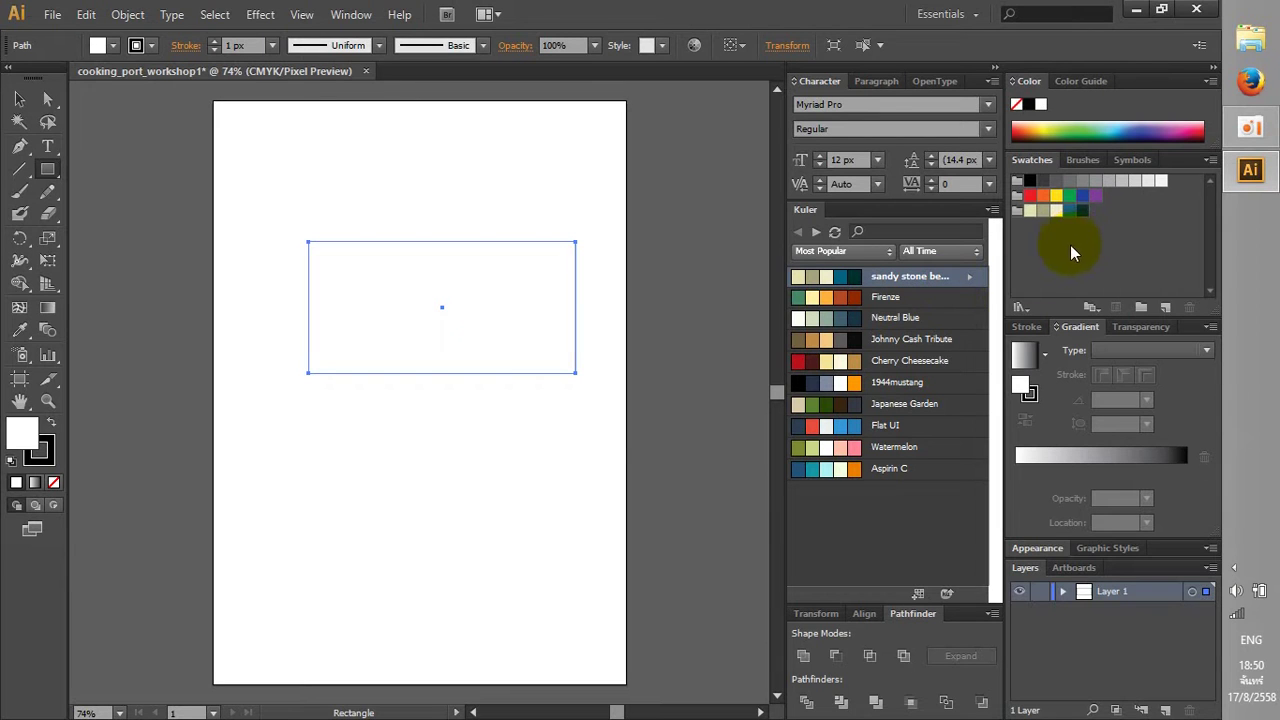
Fill the rectangle with the new theme's dark teal swatch
{"action": "left_click", "coordinate": [491, 321]}
{"action": "left_click", "coordinate": [660, 400]}
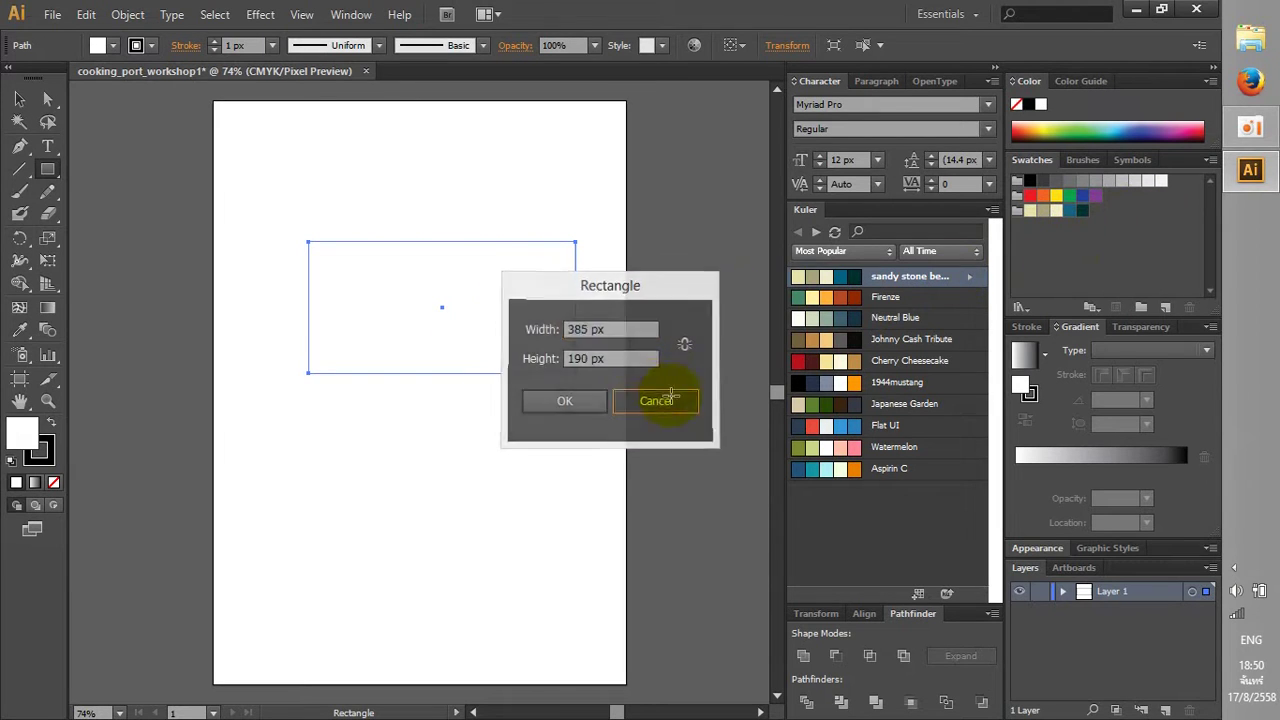
{"action": "left_click", "coordinate": [1082, 210]}
{"action": "left_click", "coordinate": [1069, 210]}
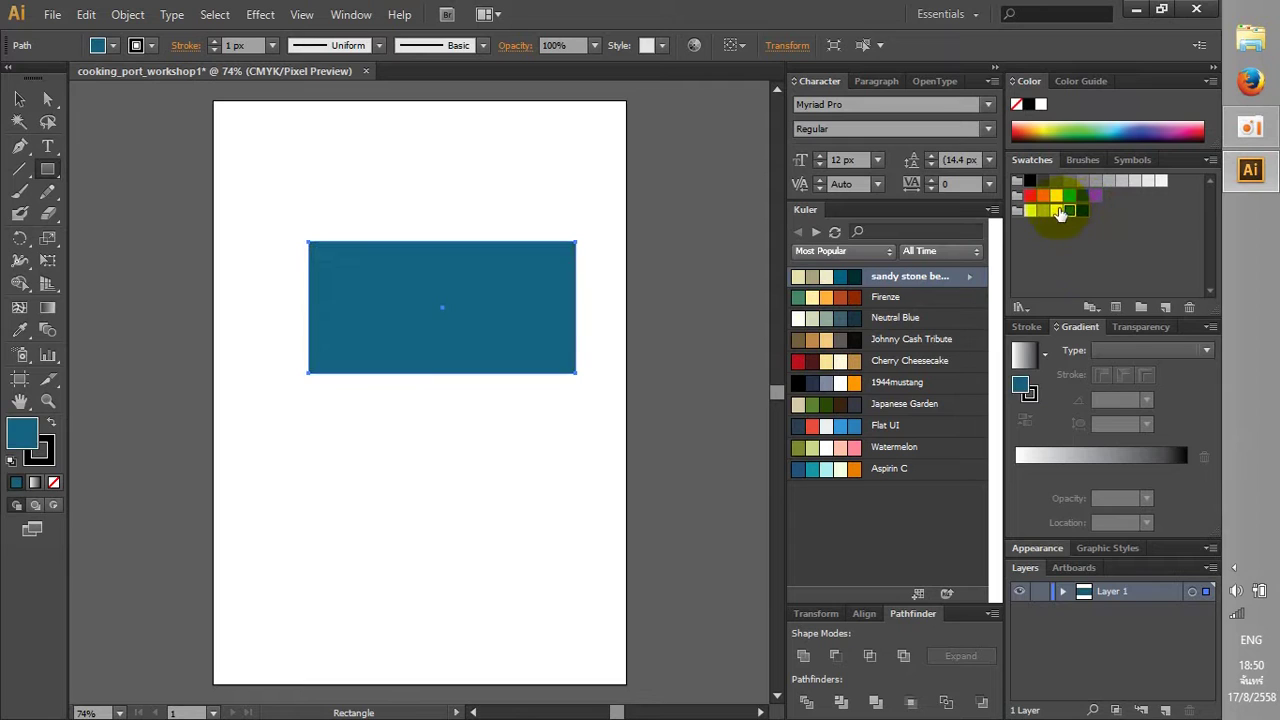
{"action": "left_click", "coordinate": [1030, 211]}
{"action": "left_click", "coordinate": [1030, 211]}
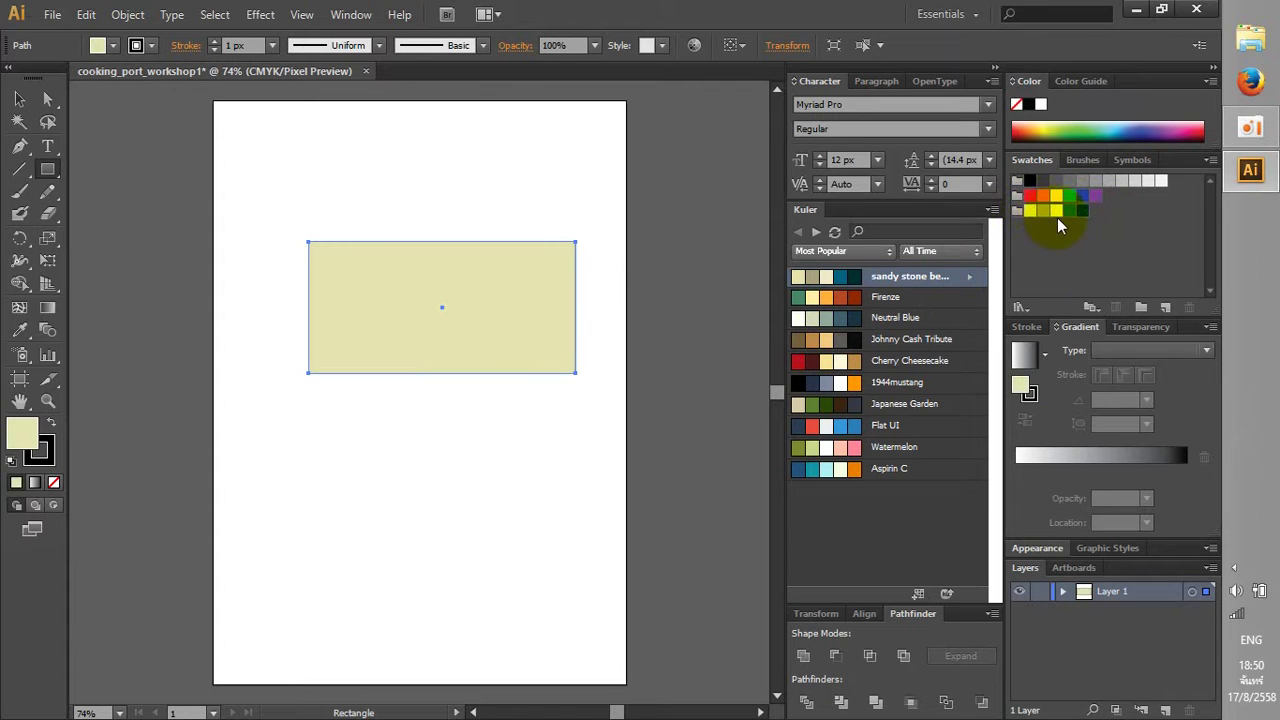
{"action": "left_click", "coordinate": [1069, 212]}
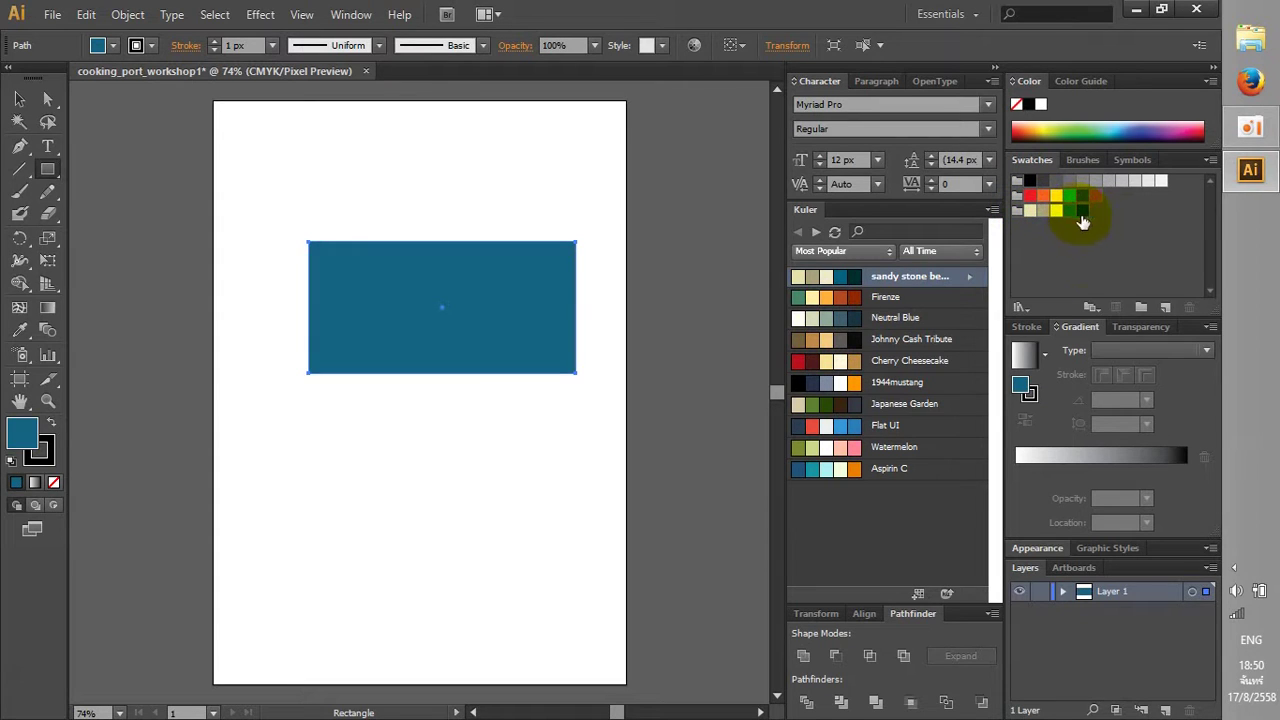
Nudge the teal rectangle slightly left and down with Direct Selection
{"action": "left_click", "coordinate": [47, 98]}
{"action": "left_click", "coordinate": [498, 308]}
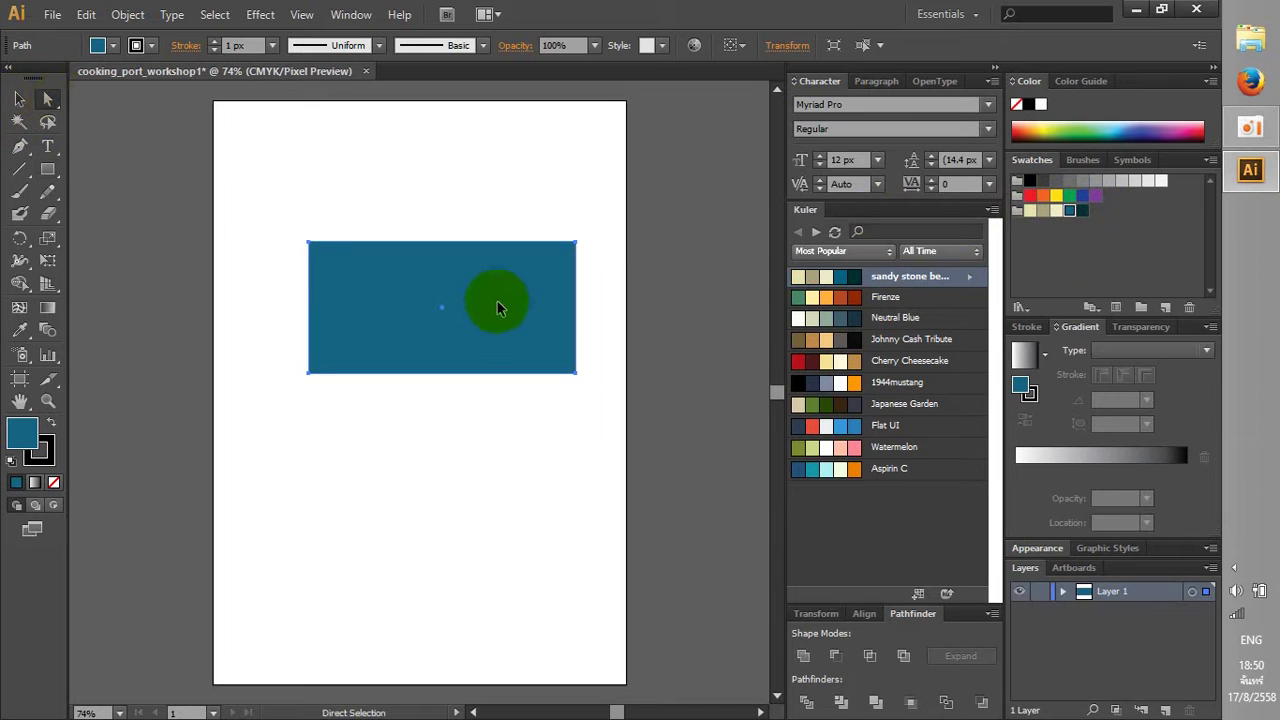
{"action": "left_click_drag", "start_coordinate": [498, 308], "coordinate": [481, 321]}
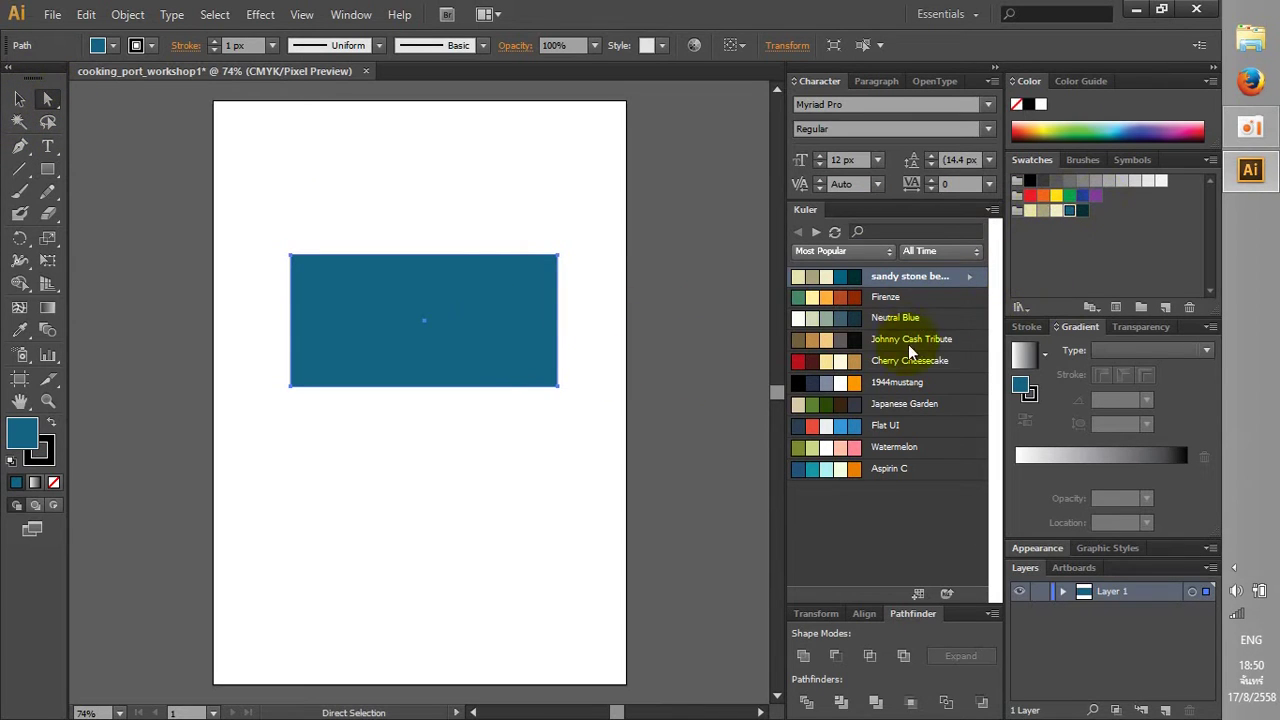
Add the Neutral Blue Kuler theme to the swatches and shift the rectangle slightly right
{"action": "left_click", "coordinate": [925, 318]}
{"action": "left_click", "coordinate": [968, 318]}
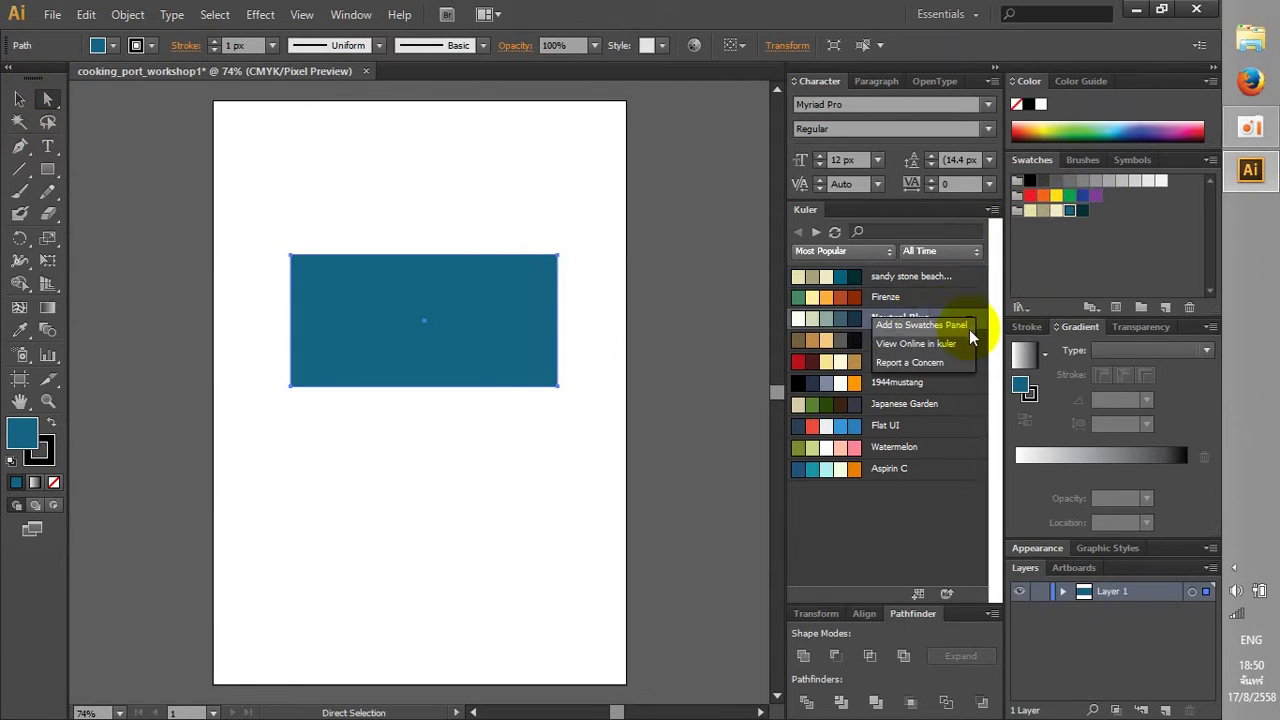
{"action": "left_click", "coordinate": [958, 330]}
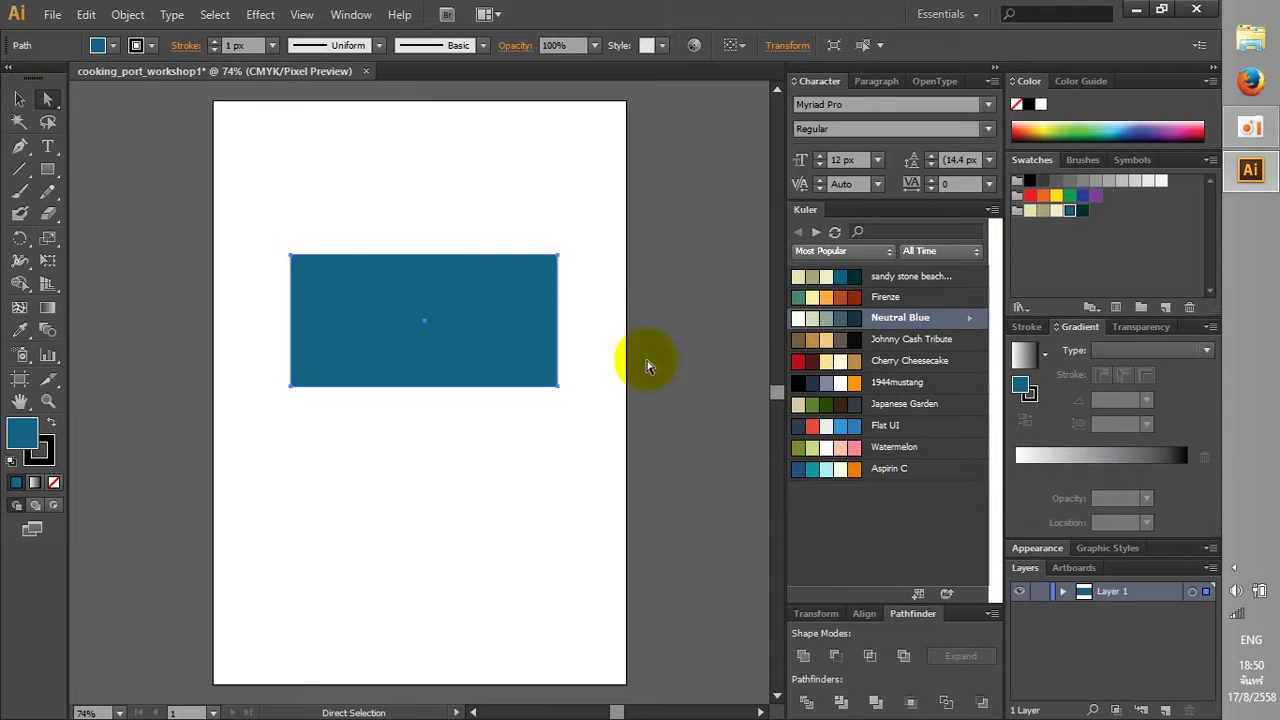
{"action": "left_click", "coordinate": [435, 358]}
{"action": "mouse_move", "coordinate": [435, 358]}
{"action": "left_mouse_down"}
{"action": "mouse_move", "coordinate": [473, 378]}
{"action": "mouse_move", "coordinate": [476, 336]}
{"action": "left_mouse_up"}
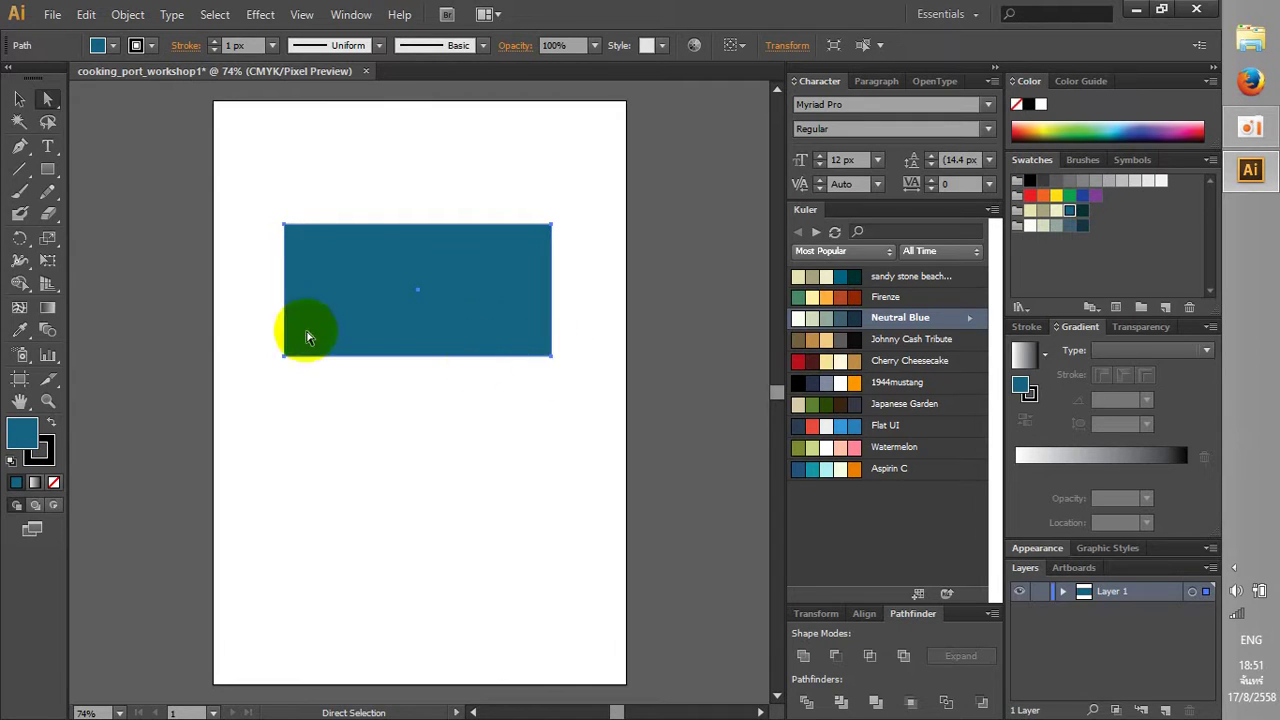
Reposition the teal rectangle near the top of the page, deleting an extra duplicate
{"action": "left_click", "coordinate": [20, 100]}
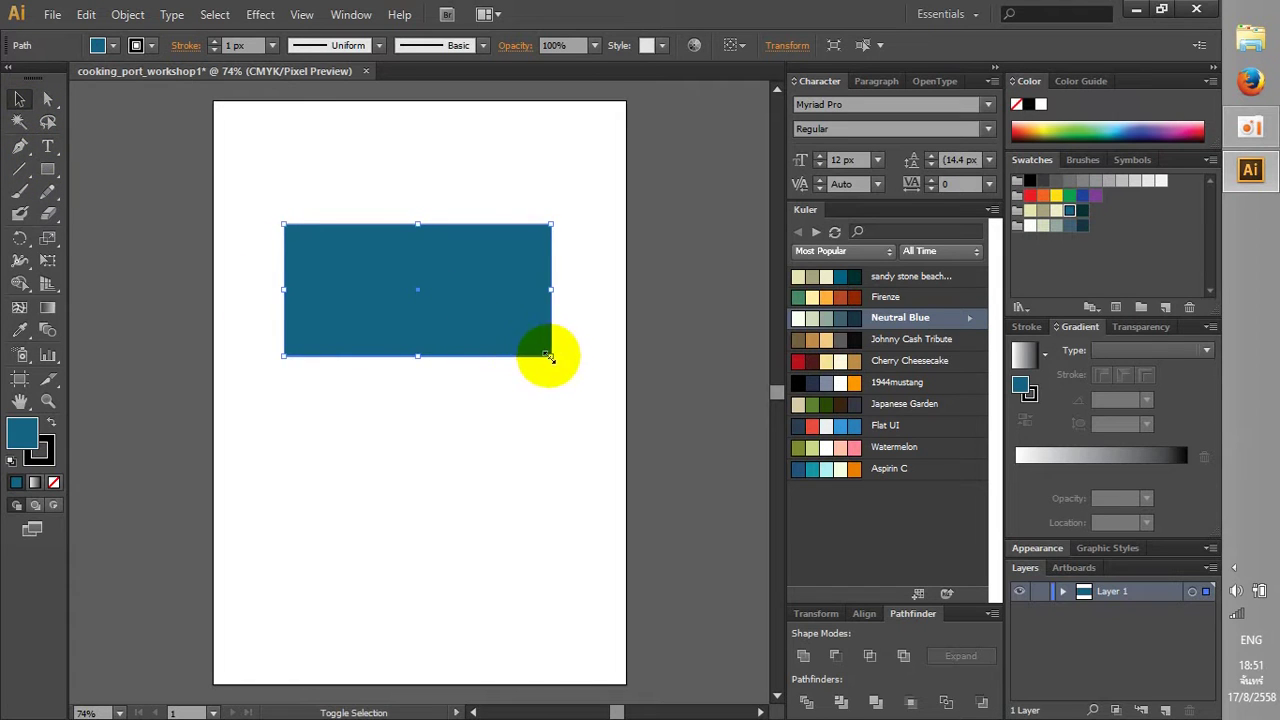
{"action": "left_click_drag", "start_coordinate": [550, 356], "coordinate": [489, 324]}
{"action": "mouse_move", "coordinate": [416, 279]}
{"action": "left_mouse_down"}
{"action": "mouse_move", "coordinate": [432, 407]}
{"action": "mouse_move", "coordinate": [472, 289]}
{"action": "left_mouse_up"}
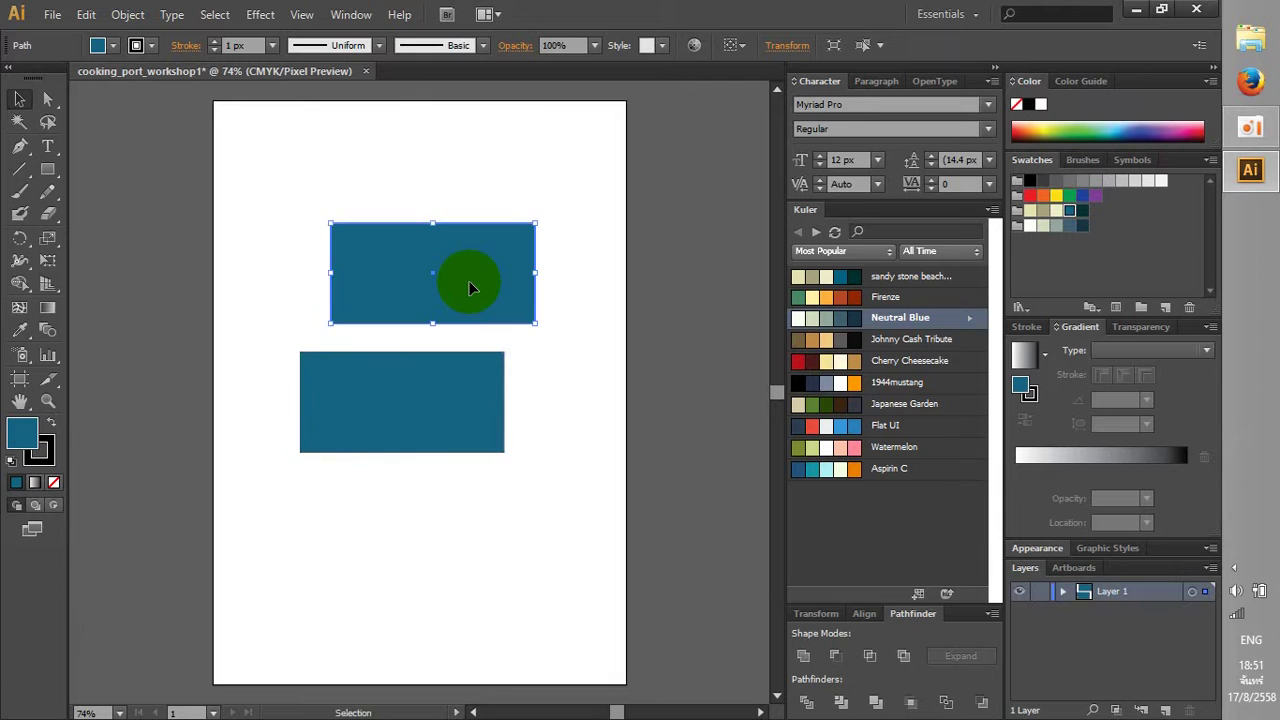
{"action": "key", "text": "Delete"}
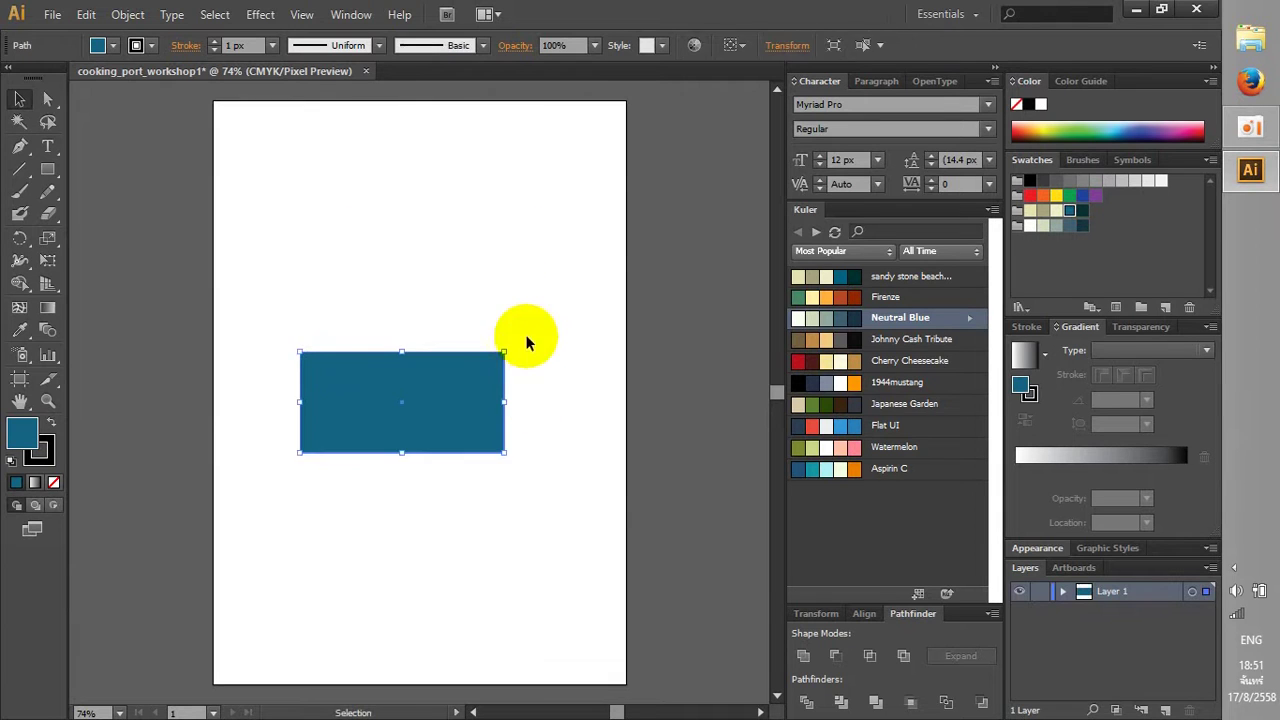
{"action": "left_click_drag", "start_coordinate": [483, 372], "coordinate": [494, 370]}
{"action": "left_click", "coordinate": [477, 462]}
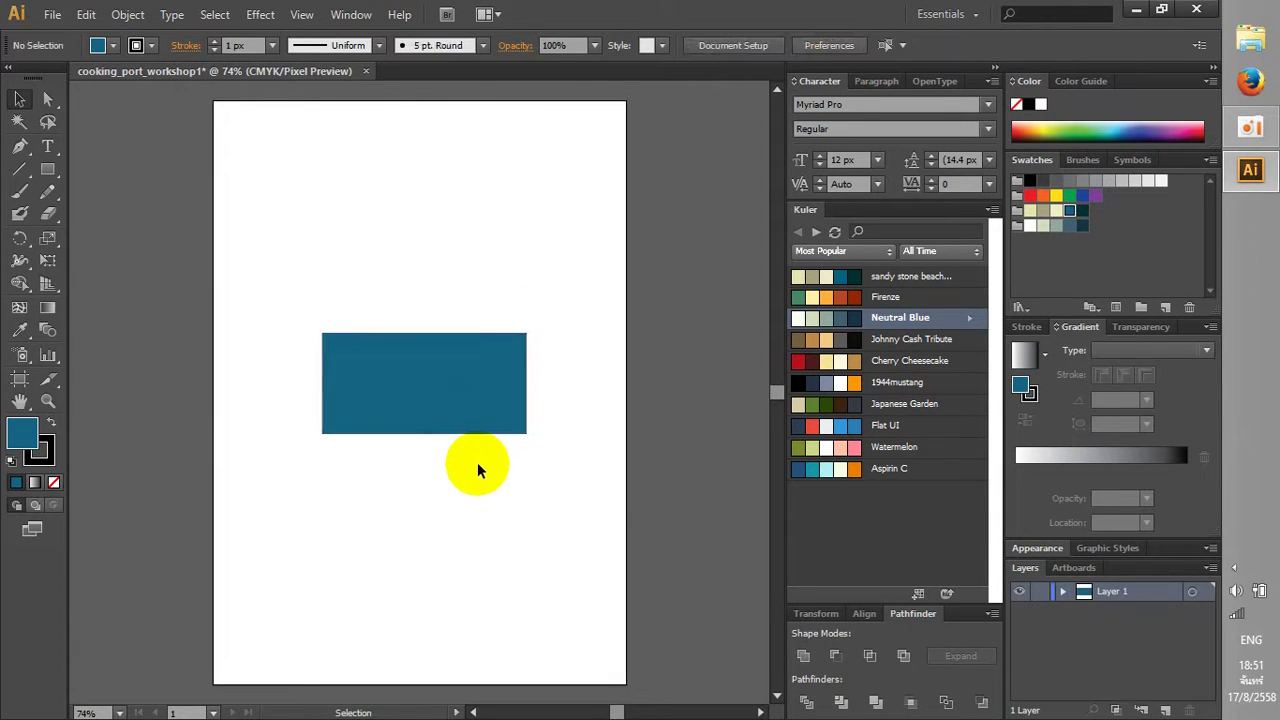
{"action": "left_click_drag", "start_coordinate": [446, 408], "coordinate": [442, 315]}
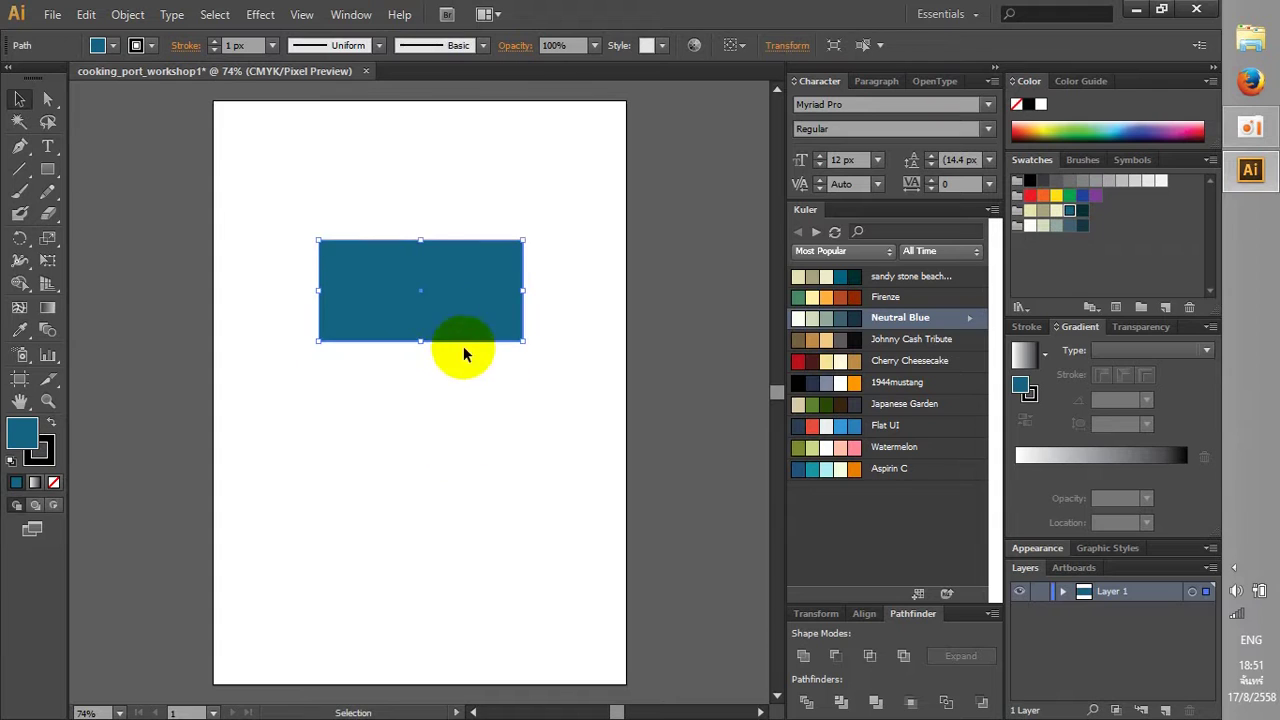
Set the rectangle's stroke to None and enlarge it into a wider, taller block
{"action": "left_click", "coordinate": [98, 45]}
{"action": "left_click", "coordinate": [134, 46]}
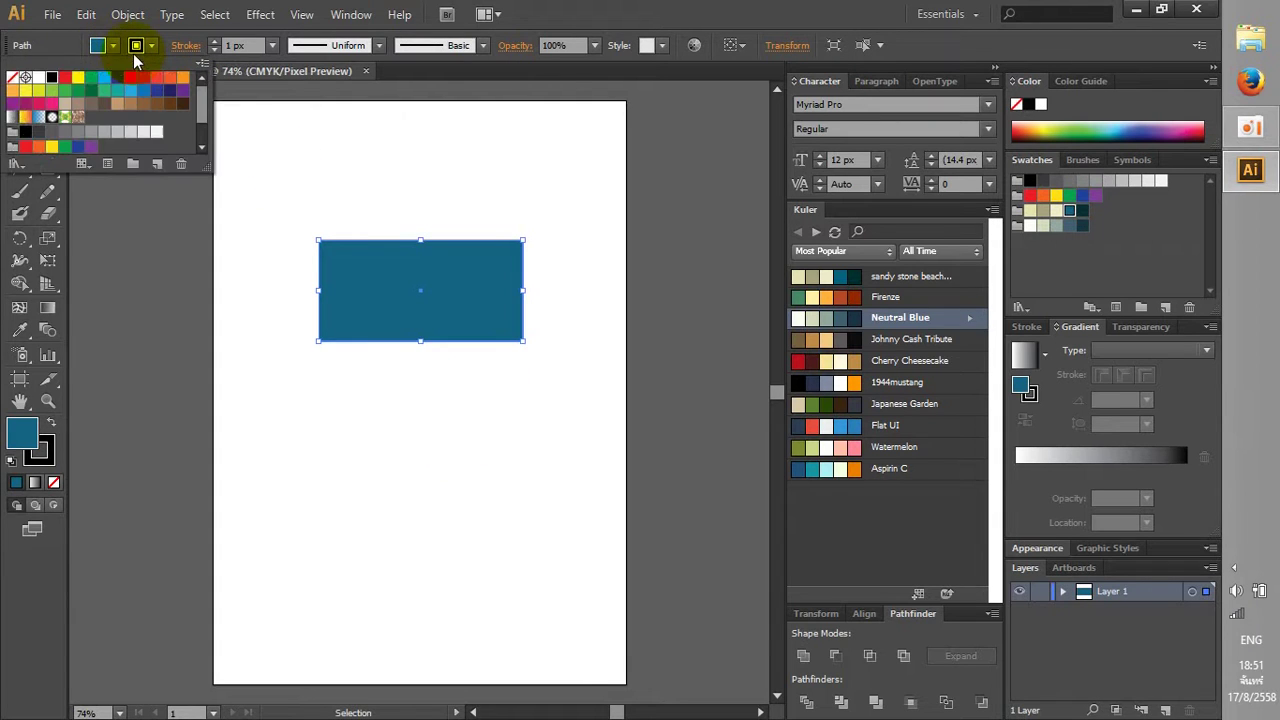
{"action": "left_click", "coordinate": [24, 78]}
{"action": "mouse_move", "coordinate": [423, 288]}
{"action": "left_mouse_down"}
{"action": "mouse_move", "coordinate": [528, 345]}
{"action": "mouse_move", "coordinate": [549, 334]}
{"action": "left_mouse_up"}
{"action": "left_click_drag", "start_coordinate": [499, 279], "coordinate": [500, 309]}
{"action": "left_click", "coordinate": [257, 431]}
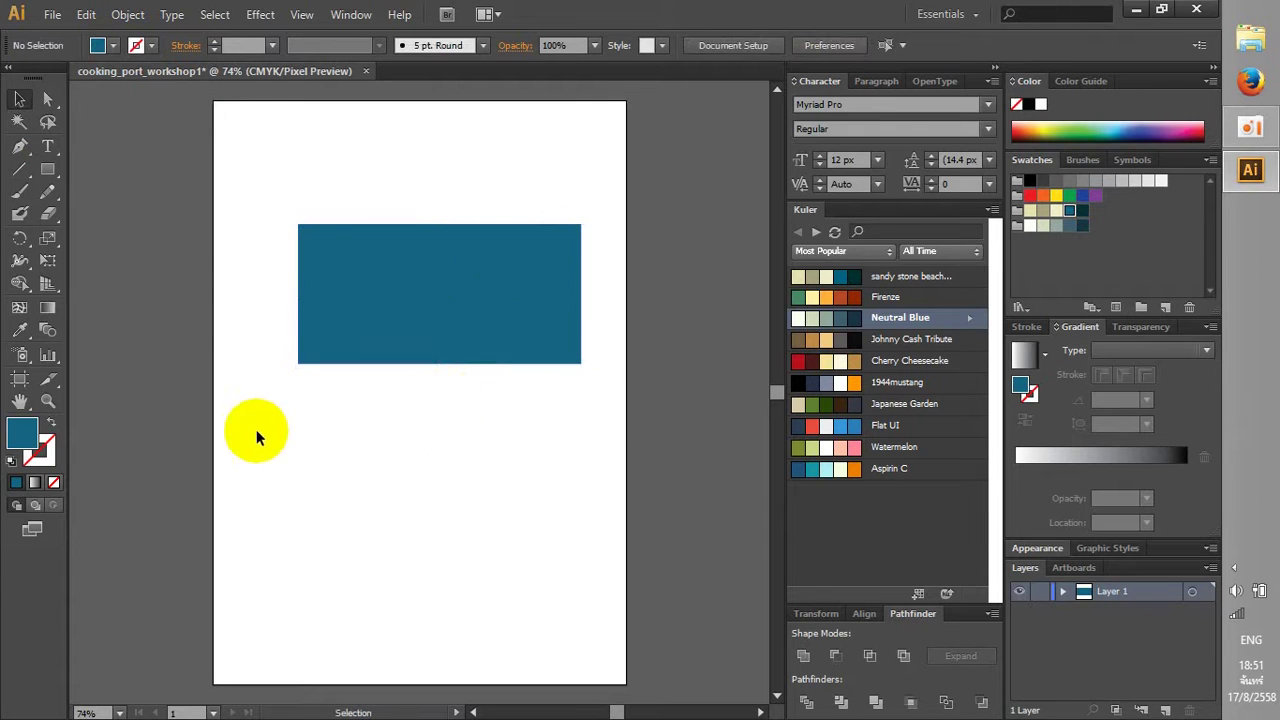
Type the title PORTFOILIO in 72 px Code Light
{"action": "key", "text": "t"}
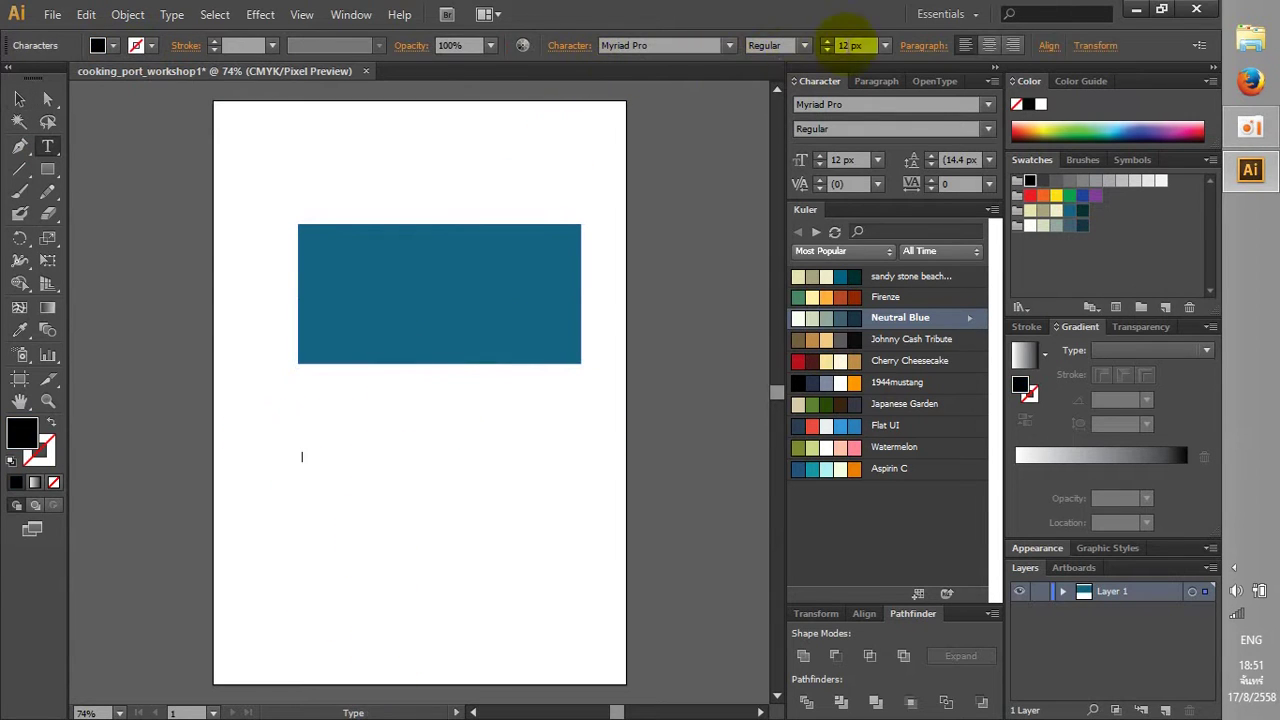
{"action": "left_click", "coordinate": [886, 46]}
{"action": "left_click", "coordinate": [908, 379]}
{"action": "left_click", "coordinate": [660, 46]}
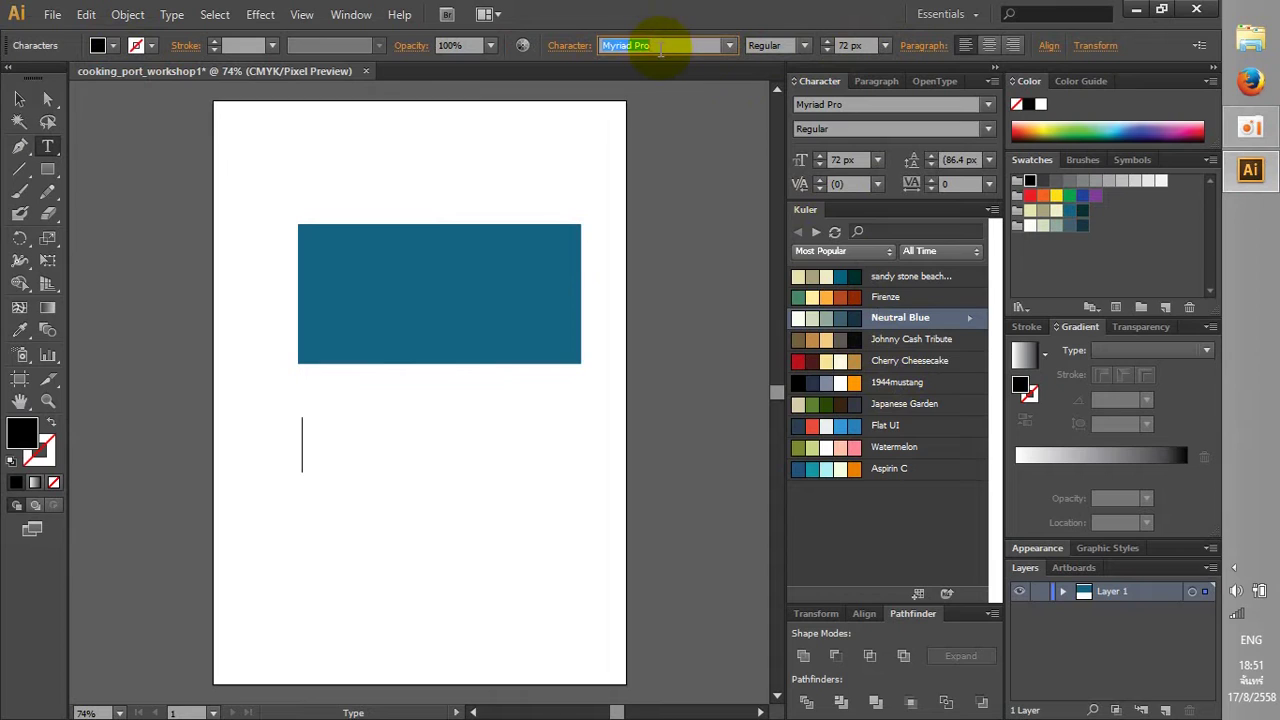
{"action": "type", "text": "Code Light"}
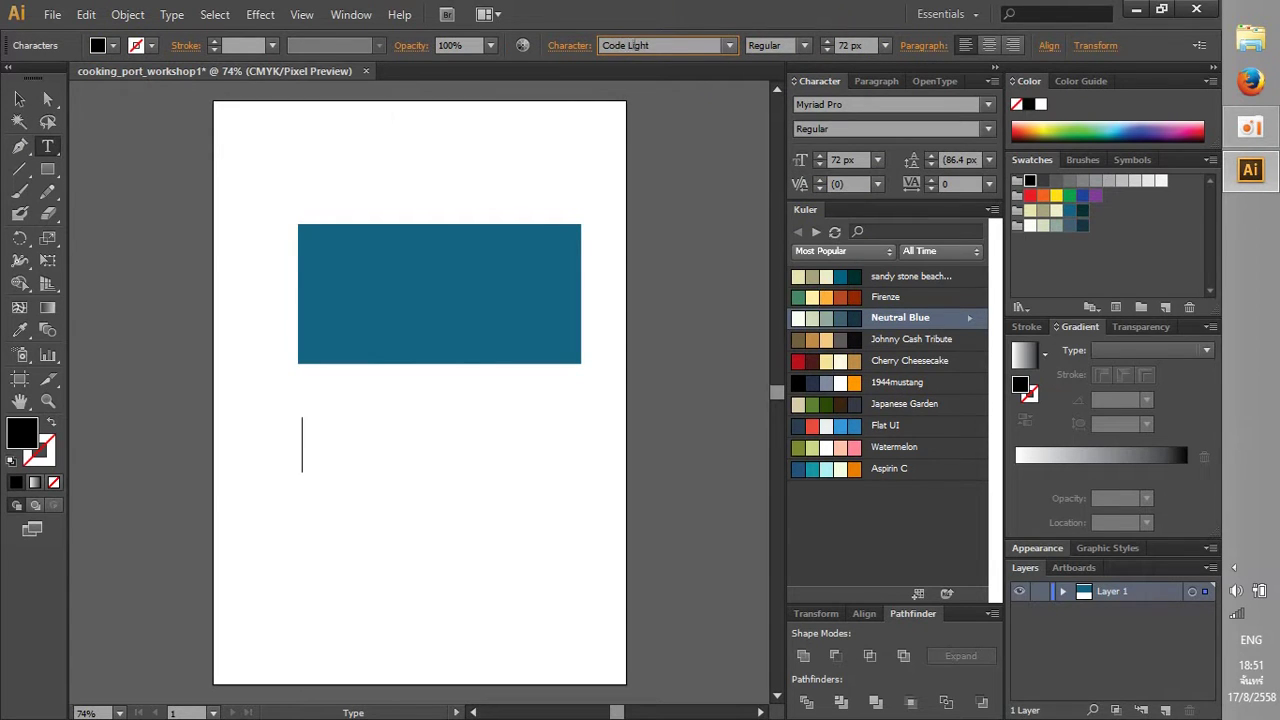
{"action": "key", "text": "Return"}
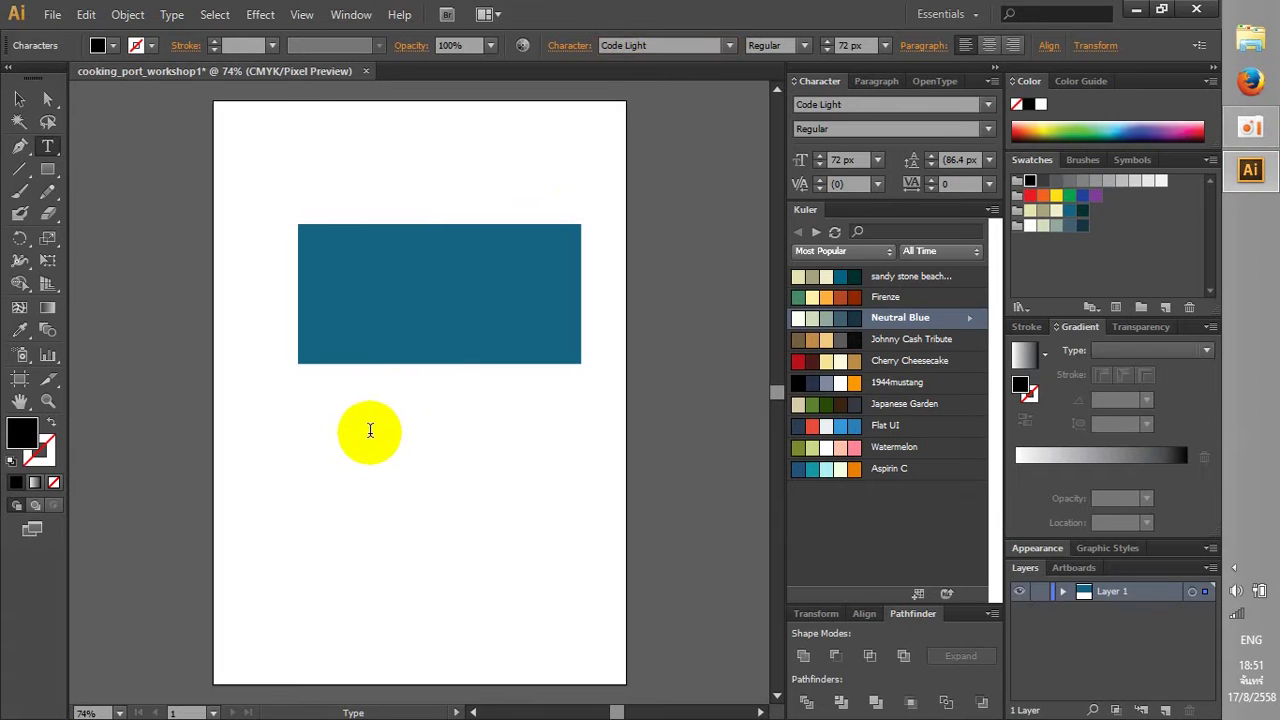
{"action": "type", "text": "PORTFOI"}
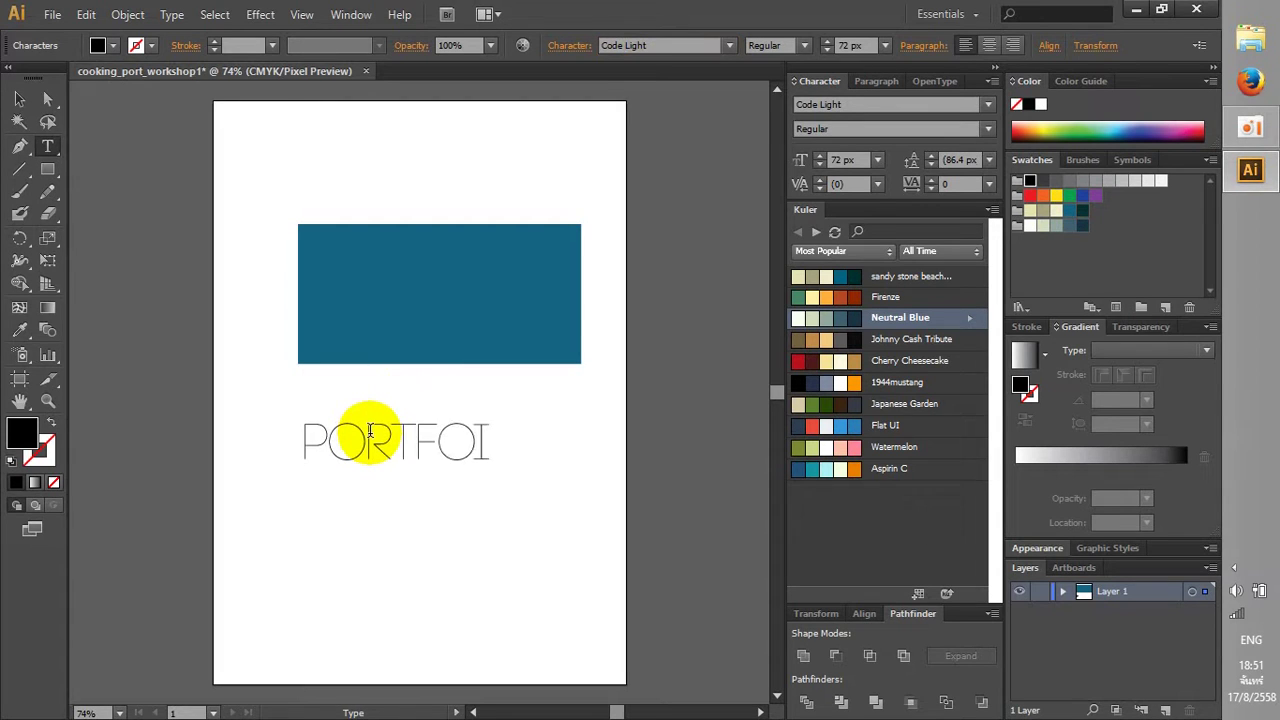
{"action": "type", "text": "LIO"}
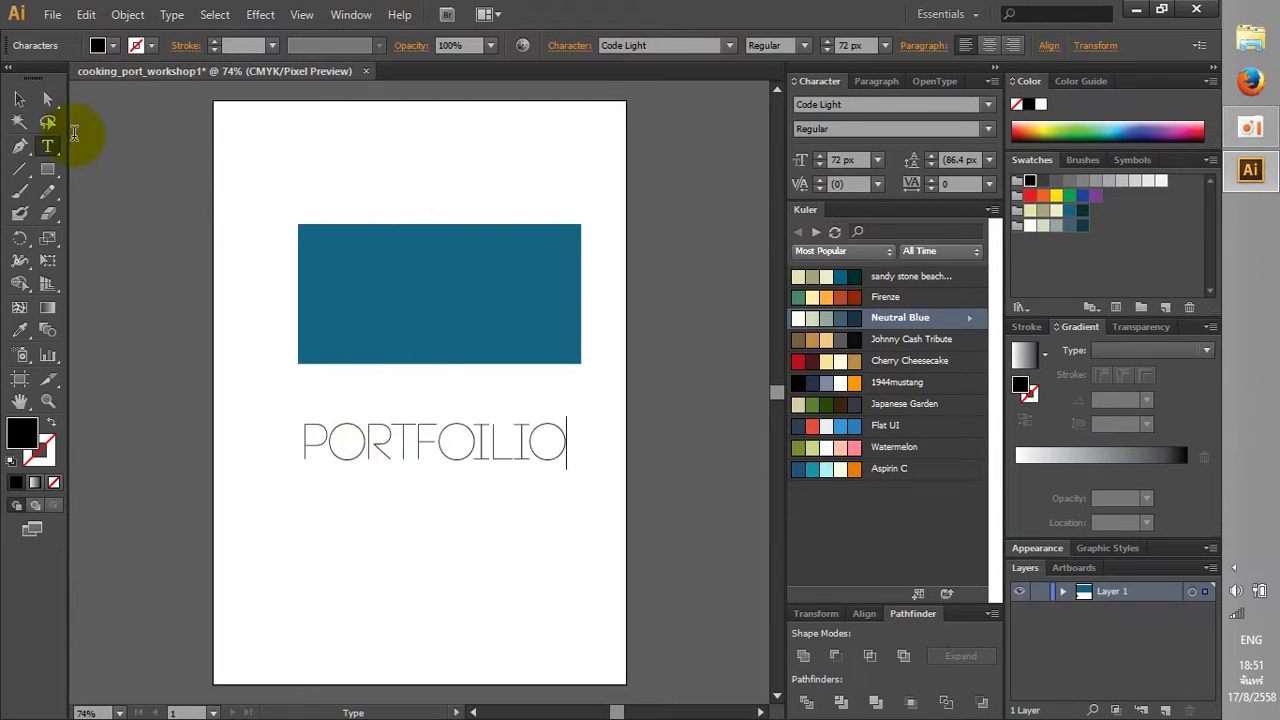
Move the rectangle up and left and place the PORTFOILIO title over it
{"action": "left_click", "coordinate": [19, 99]}
{"action": "left_click", "coordinate": [126, 247]}
{"action": "left_click_drag", "start_coordinate": [428, 355], "coordinate": [397, 328]}
{"action": "left_click_drag", "start_coordinate": [417, 420], "coordinate": [380, 250]}
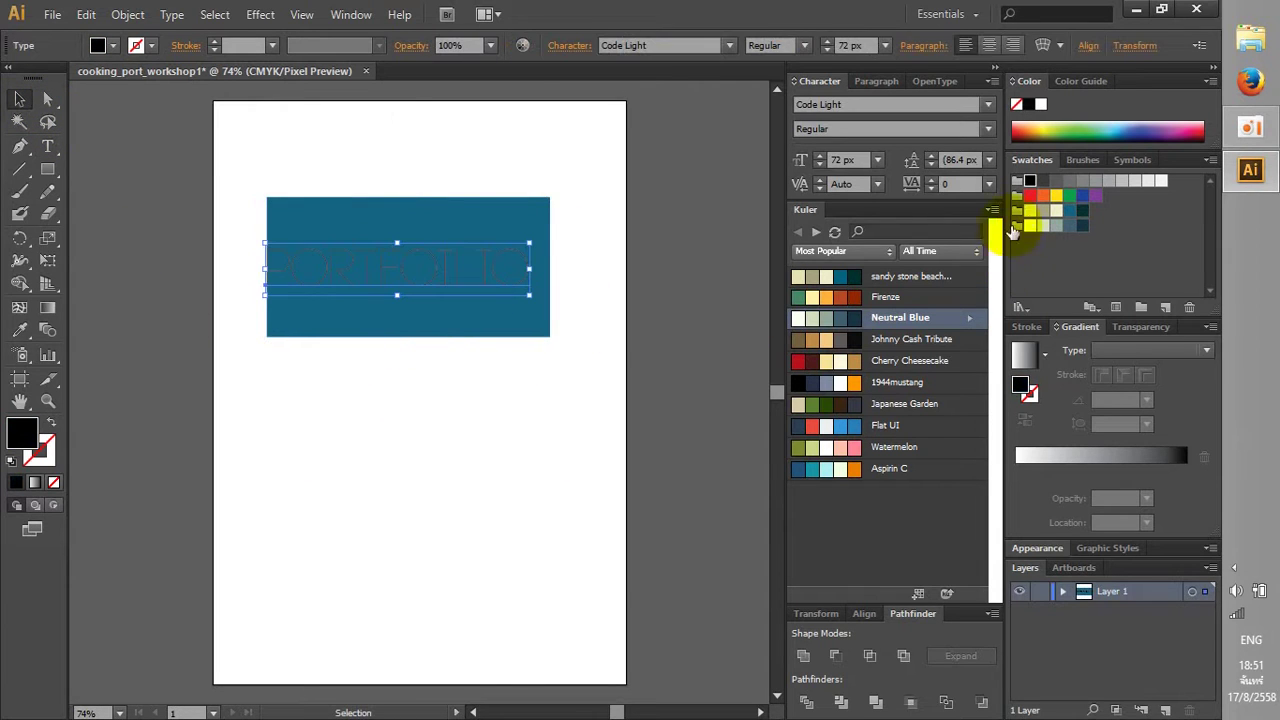
Make the title white, shorten the rectangle, and move both down and right
{"action": "left_click", "coordinate": [1161, 181]}
{"action": "left_click", "coordinate": [543, 405]}
{"action": "left_click", "coordinate": [428, 266]}
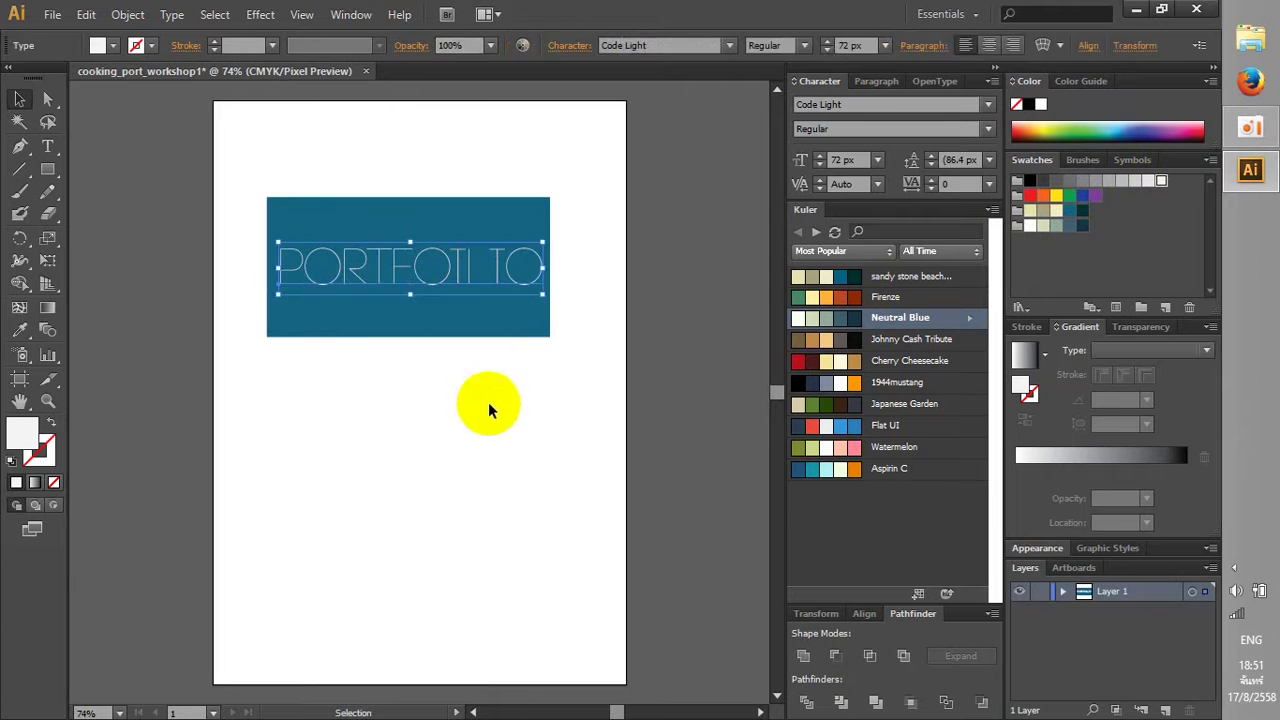
{"action": "left_click", "coordinate": [505, 330]}
{"action": "left_click_drag", "start_coordinate": [409, 337], "coordinate": [409, 323]}
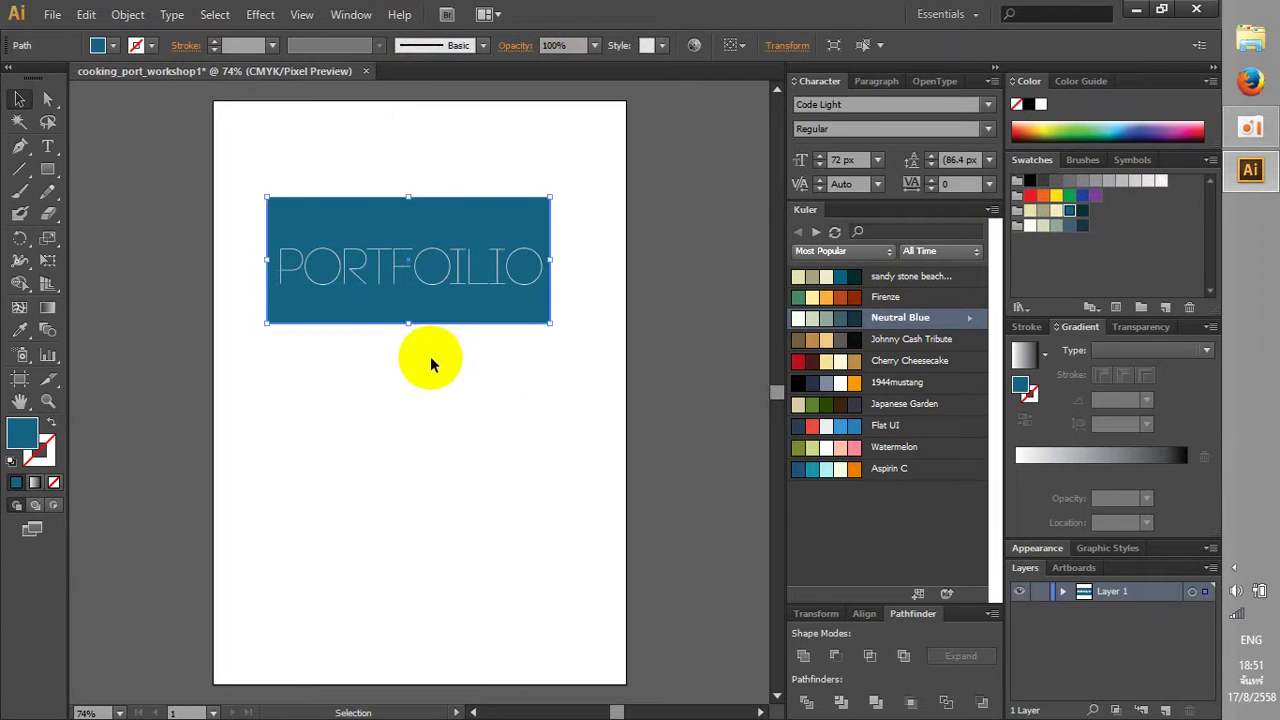
{"action": "left_click_drag", "start_coordinate": [471, 363], "coordinate": [354, 223]}
{"action": "left_click_drag", "start_coordinate": [422, 279], "coordinate": [446, 336]}
{"action": "left_click", "coordinate": [435, 440]}
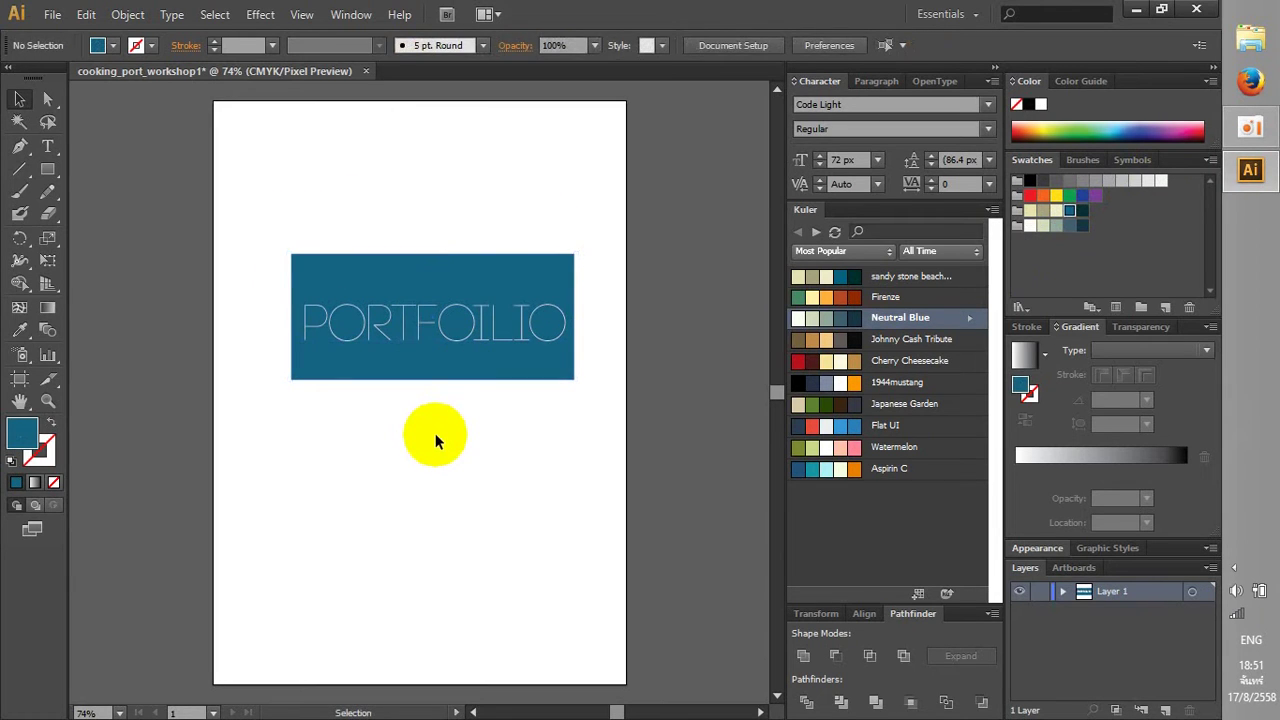
Rotate the rectangle 90° upright at the left; make the title black at lower right
{"action": "left_click", "coordinate": [465, 358]}
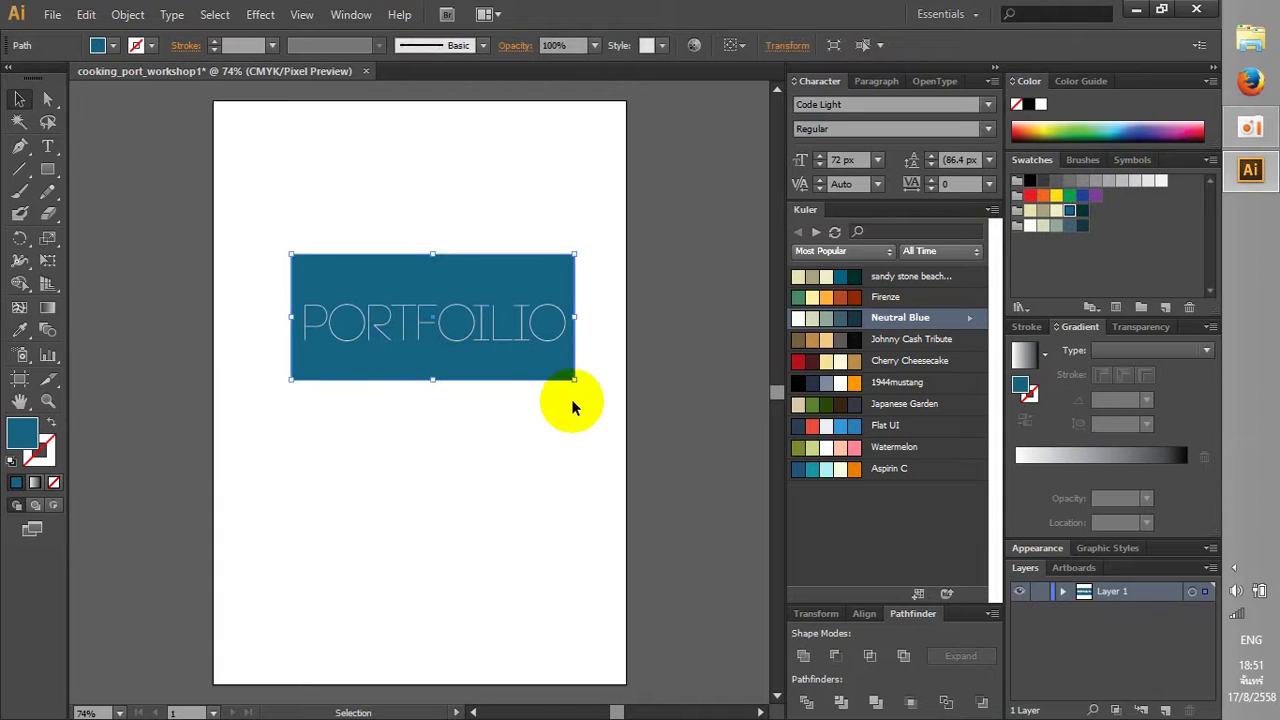
{"action": "left_click_drag", "start_coordinate": [581, 389], "coordinate": [320, 486]}
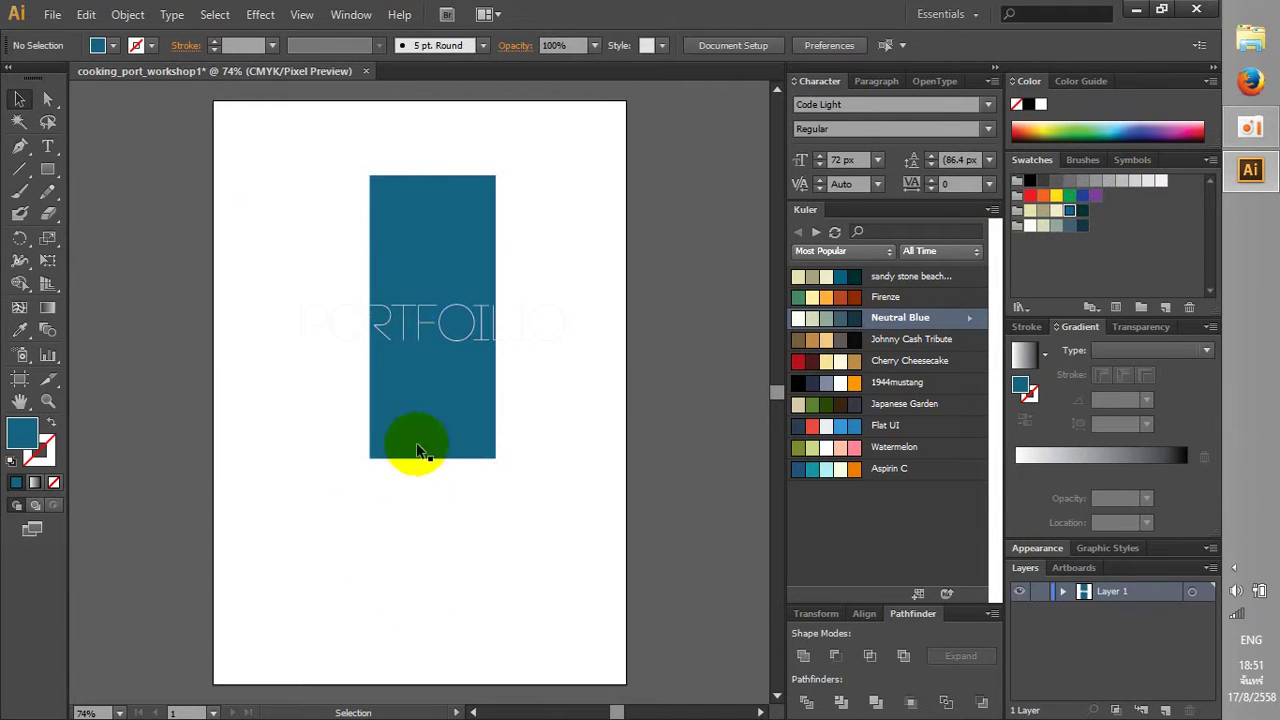
{"action": "left_click_drag", "start_coordinate": [414, 449], "coordinate": [301, 414]}
{"action": "left_click", "coordinate": [440, 347]}
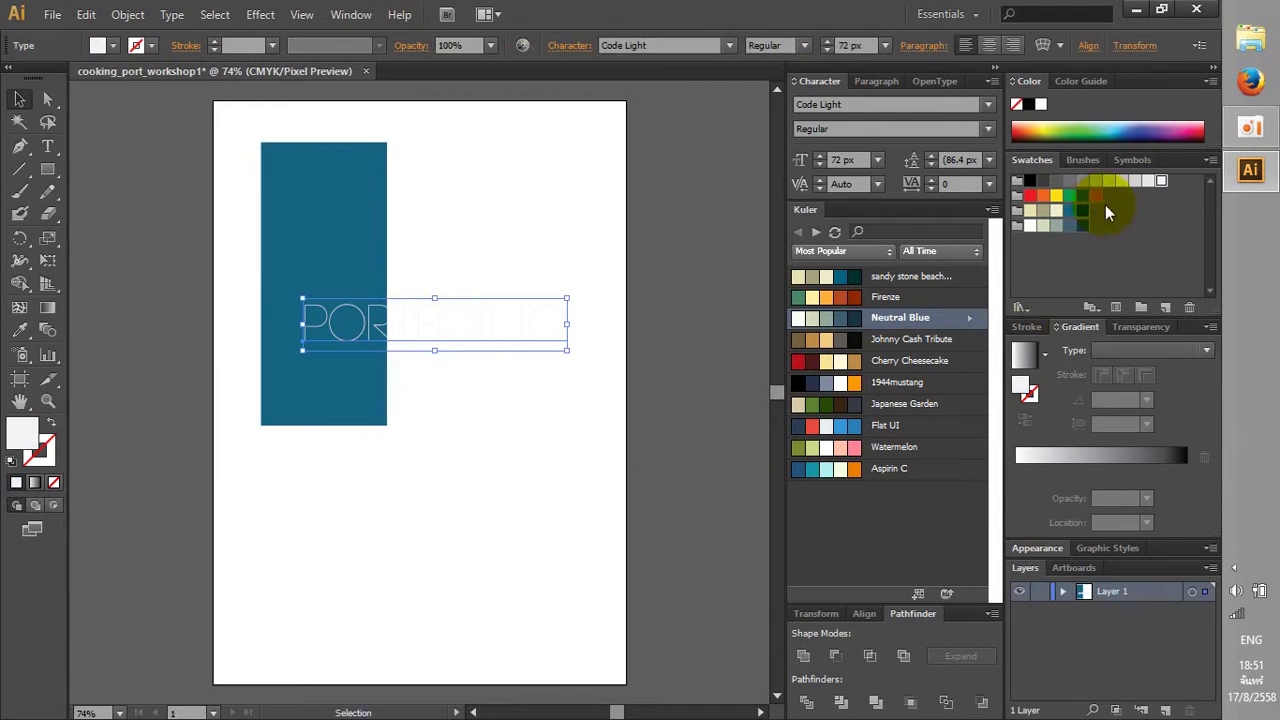
{"action": "left_click", "coordinate": [1030, 180]}
{"action": "left_click_drag", "start_coordinate": [462, 326], "coordinate": [645, 520]}
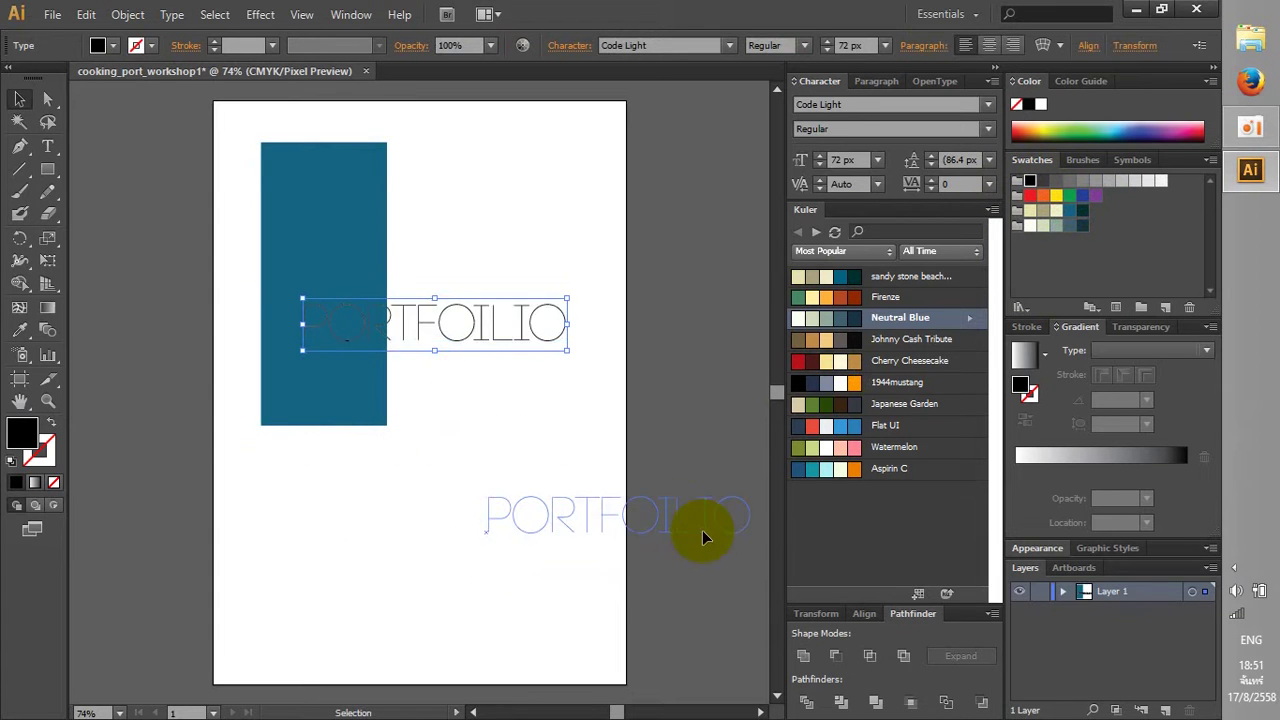
Zoom out and move the PORTFOILIO title onto the pasteboard right of the page
{"action": "left_click", "coordinate": [634, 577]}
{"action": "key", "text": "ctrl+minus"}
{"action": "mouse_move", "coordinate": [548, 523]}
{"action": "left_mouse_down"}
{"action": "mouse_move", "coordinate": [423, 466]}
{"action": "mouse_move", "coordinate": [600, 221]}
{"action": "left_mouse_up"}
{"action": "left_click", "coordinate": [603, 306]}
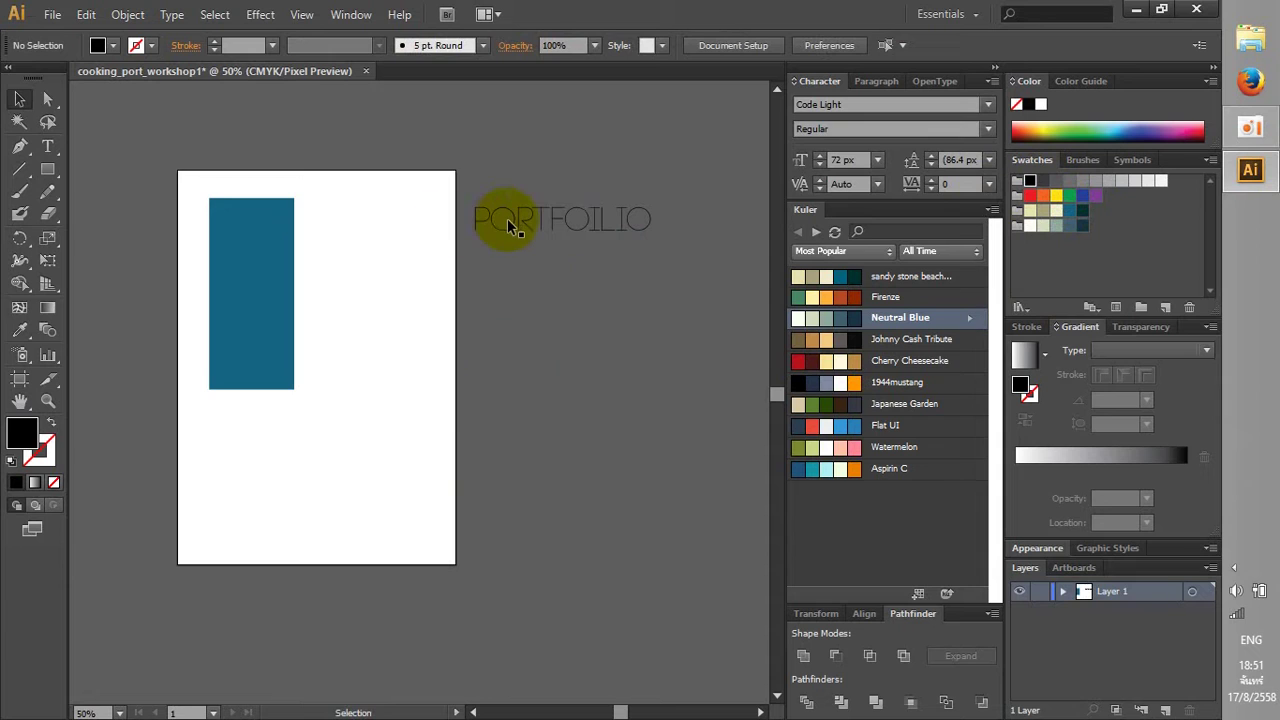
{"action": "mouse_move", "coordinate": [510, 228]}
{"action": "left_mouse_down"}
{"action": "mouse_move", "coordinate": [300, 478]}
{"action": "mouse_move", "coordinate": [607, 200]}
{"action": "mouse_move", "coordinate": [562, 238]}
{"action": "left_mouse_up"}
Place the teal rectangle just beneath the title beside the page
{"action": "left_click_drag", "start_coordinate": [249, 314], "coordinate": [632, 410]}
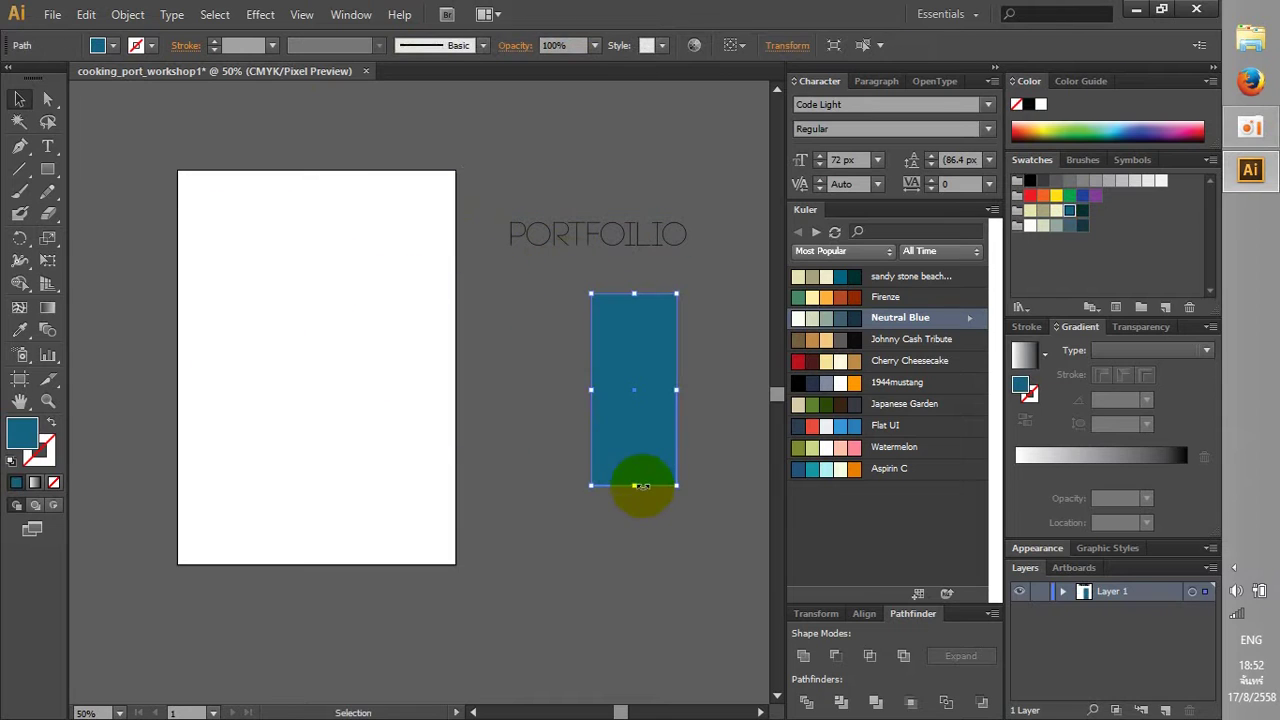
{"action": "left_click", "coordinate": [620, 532]}
{"action": "mouse_move", "coordinate": [528, 462]}
{"action": "left_mouse_down"}
{"action": "mouse_move", "coordinate": [548, 462]}
{"action": "mouse_move", "coordinate": [418, 379]}
{"action": "mouse_move", "coordinate": [561, 388]}
{"action": "left_mouse_up"}
{"action": "left_click", "coordinate": [500, 471]}
{"action": "left_click", "coordinate": [631, 601]}
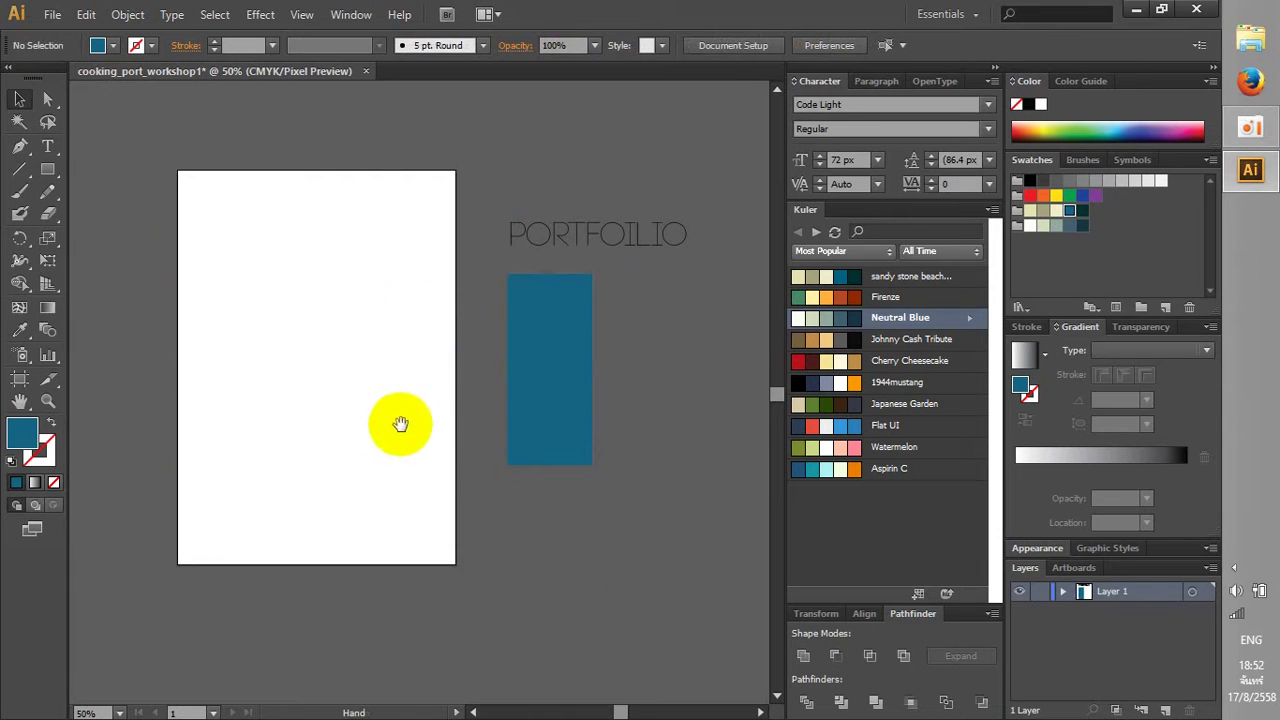
{"action": "left_click_drag", "start_coordinate": [401, 425], "coordinate": [483, 475]}
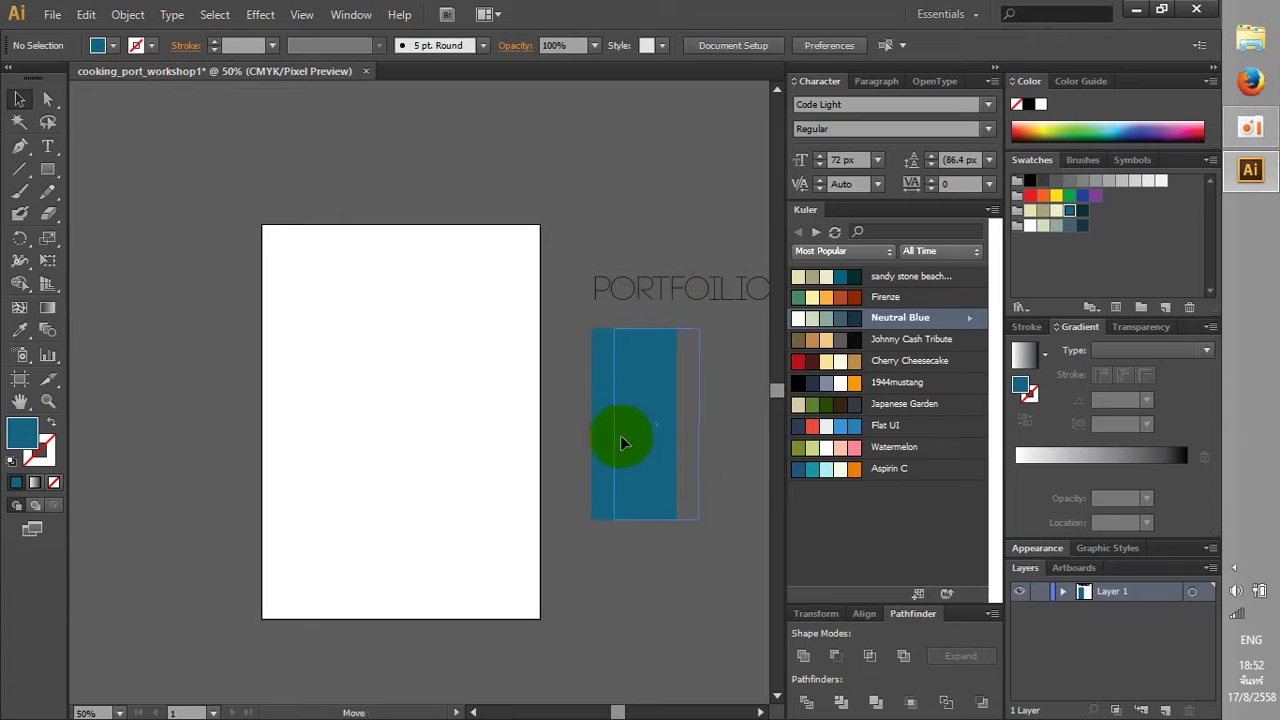
{"action": "left_click_drag", "start_coordinate": [563, 452], "coordinate": [458, 431]}
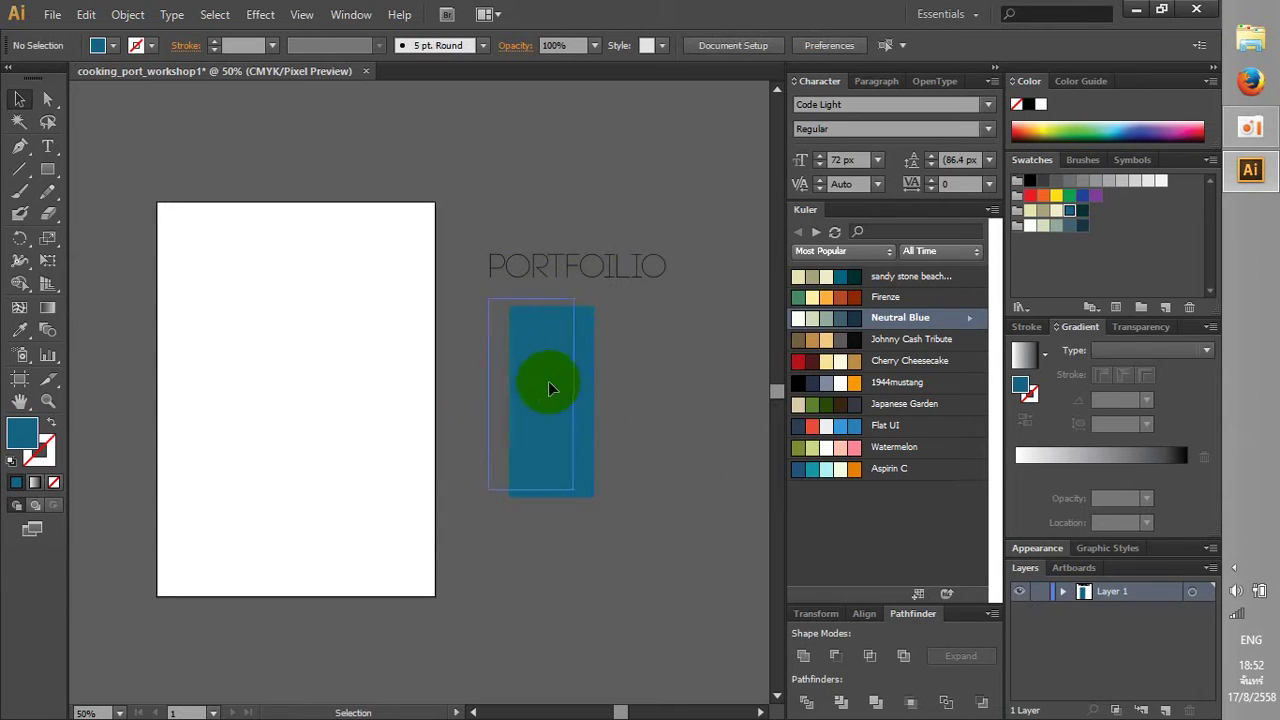
{"action": "left_click_drag", "start_coordinate": [548, 388], "coordinate": [458, 391]}
{"action": "left_click_drag", "start_coordinate": [376, 282], "coordinate": [446, 291]}
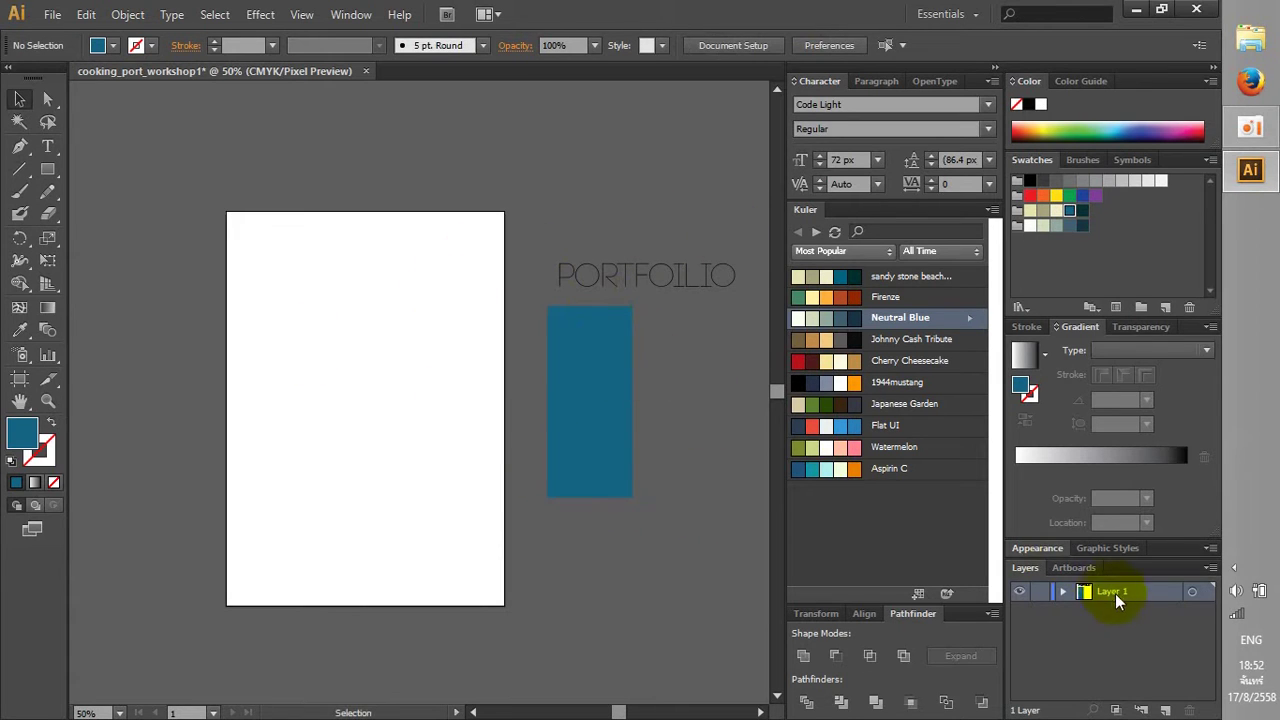
Move the teal block back onto the page and enlarge it from its corner
{"action": "left_click", "coordinate": [1060, 592]}
{"action": "mouse_move", "coordinate": [630, 442]}
{"action": "left_mouse_down"}
{"action": "mouse_move", "coordinate": [410, 452]}
{"action": "mouse_move", "coordinate": [342, 379]}
{"action": "left_mouse_up"}
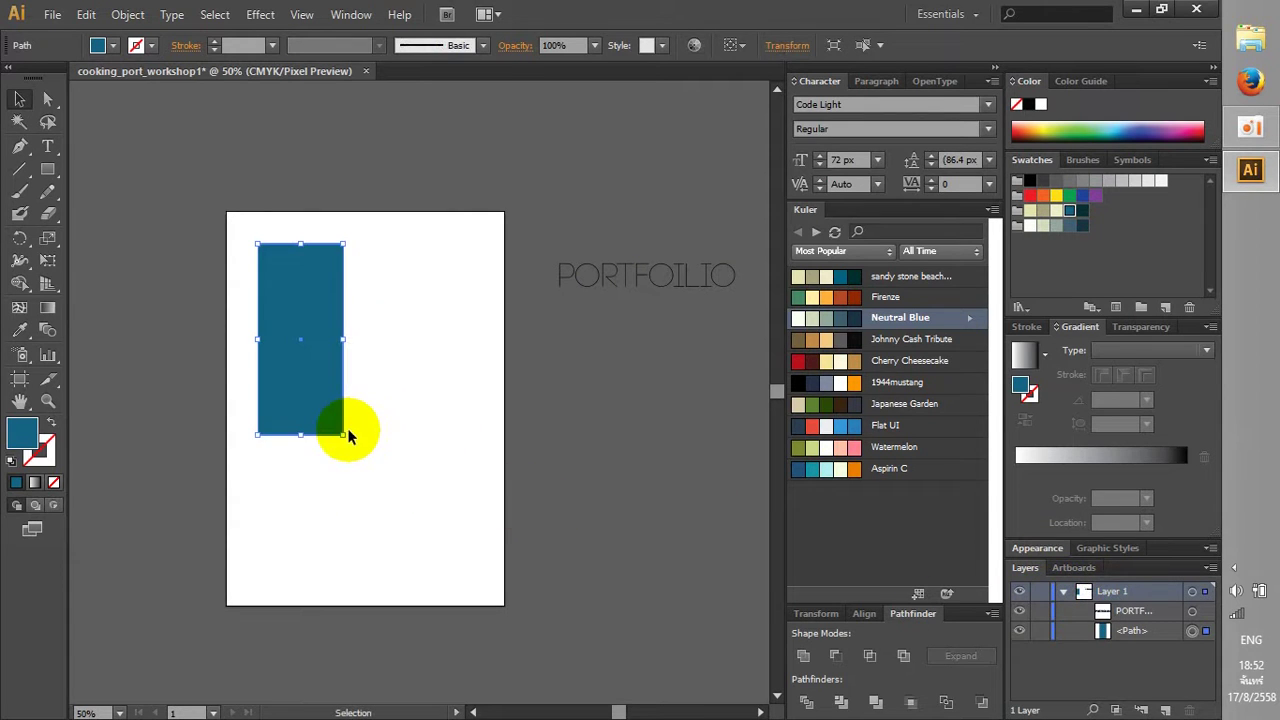
{"action": "mouse_move", "coordinate": [344, 434]}
{"action": "left_mouse_down"}
{"action": "mouse_move", "coordinate": [396, 488]}
{"action": "mouse_move", "coordinate": [441, 508]}
{"action": "left_mouse_up"}
Alt-drag a duplicate and align it exactly over the original, checking in Outline view
{"action": "mouse_move", "coordinate": [392, 472]}
{"action": "left_mouse_down"}
{"action": "mouse_move", "coordinate": [553, 524]}
{"action": "mouse_move", "coordinate": [390, 476]}
{"action": "left_mouse_up"}
{"action": "scroll", "coordinate": [404, 460], "scroll_direction": "up", "scroll_amount": 5}
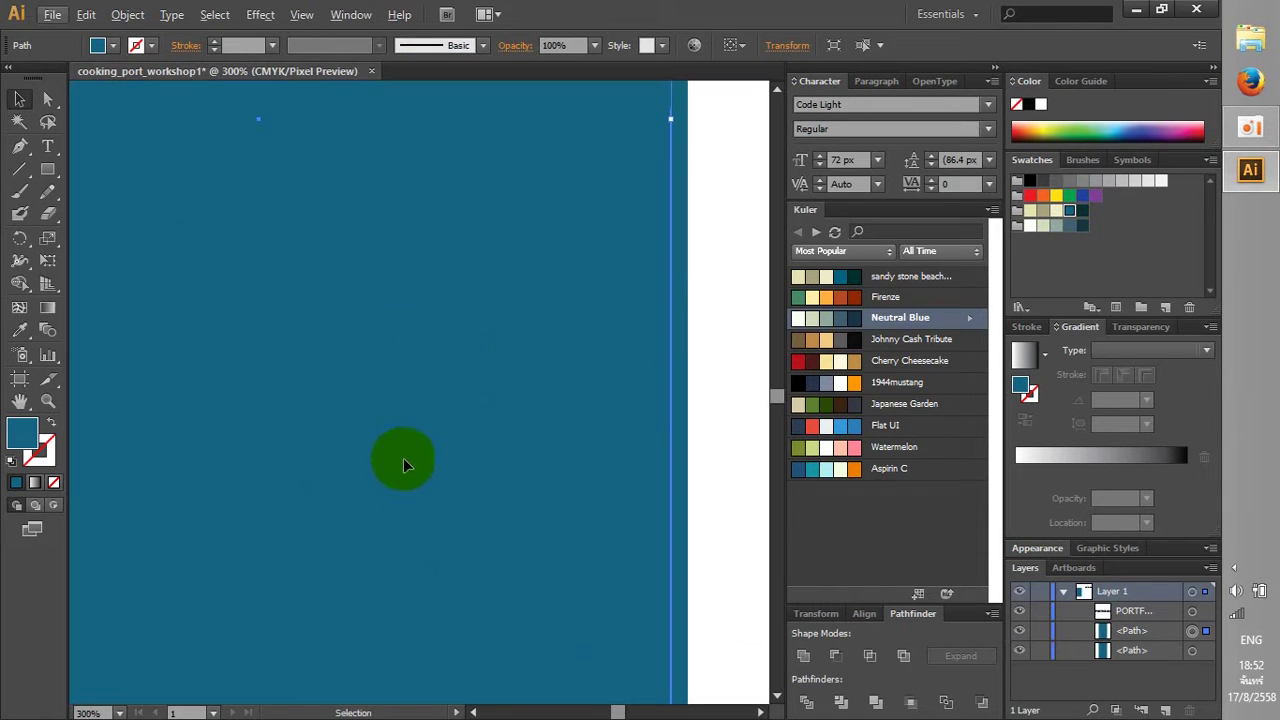
{"action": "scroll", "coordinate": [403, 458], "scroll_direction": "down", "scroll_amount": 3}
{"action": "left_click_drag", "start_coordinate": [386, 398], "coordinate": [395, 401]}
{"action": "key", "text": "ctrl+y"}
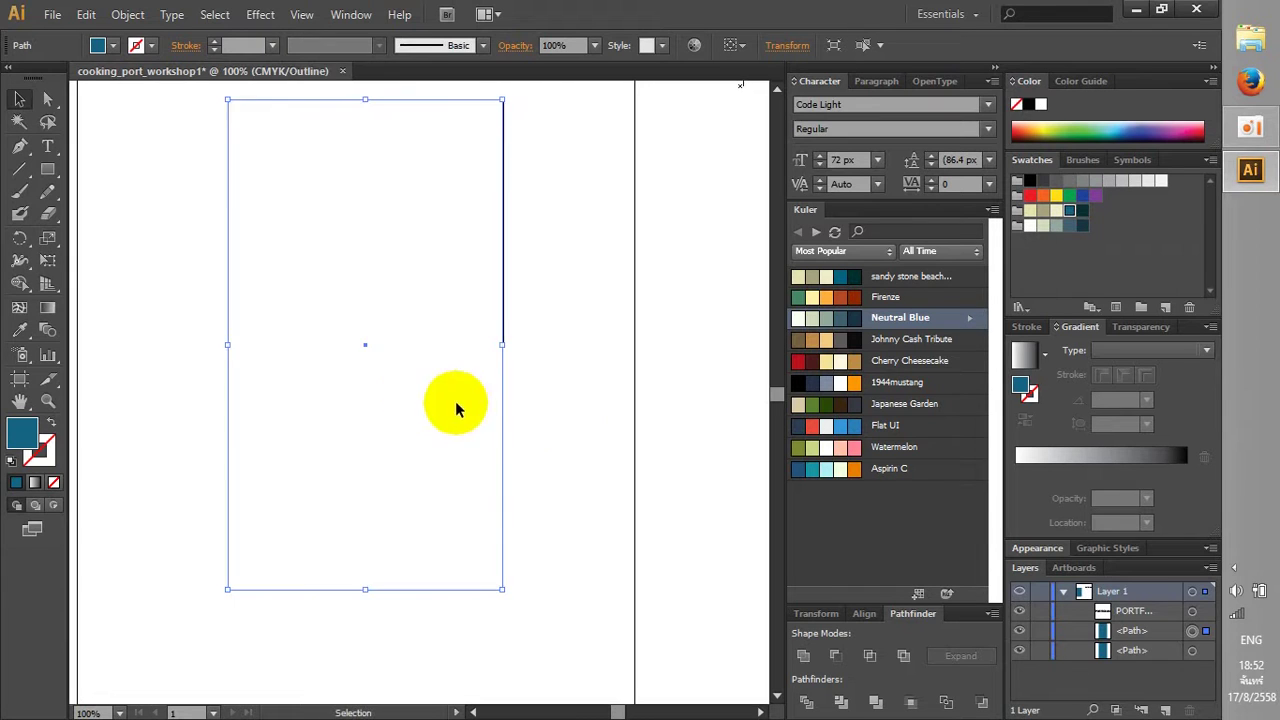
{"action": "left_click", "coordinate": [585, 423]}
Shrink the duplicate into an inner rectangle and lower its bottom edge
{"action": "key", "text": "ctrl+y"}
{"action": "left_click", "coordinate": [466, 400]}
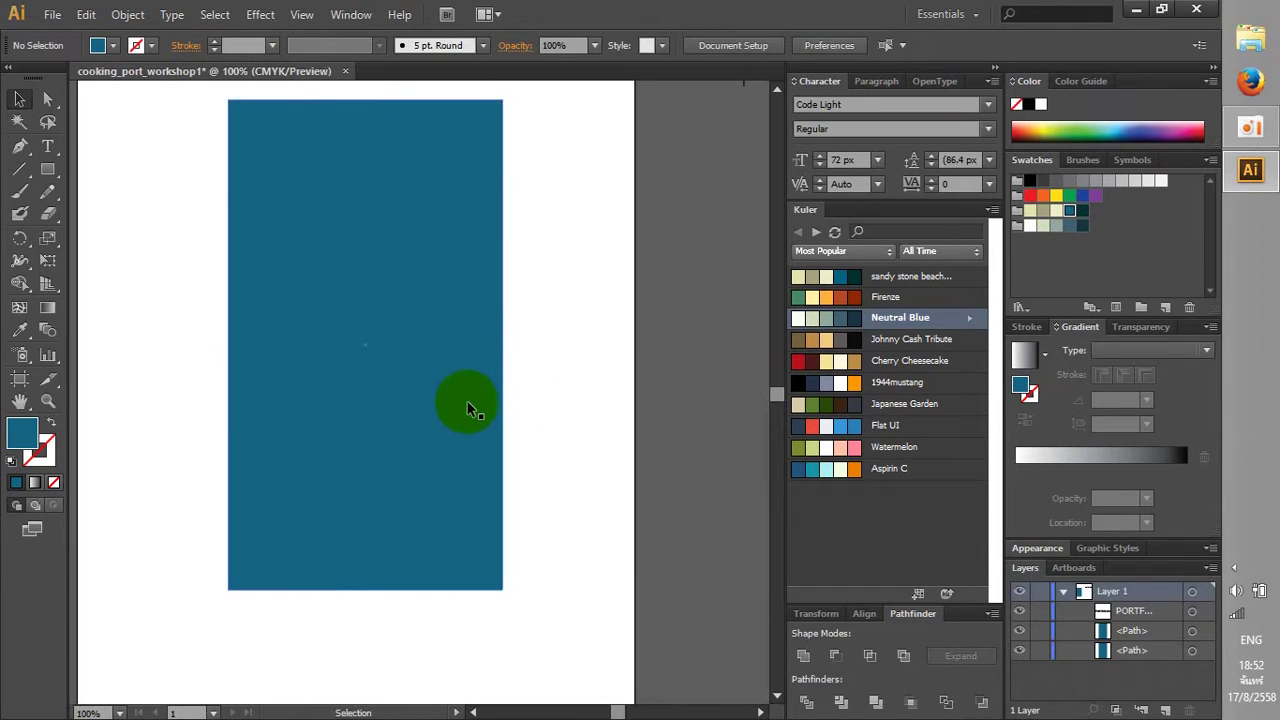
{"action": "left_click_drag", "start_coordinate": [503, 100], "coordinate": [479, 139]}
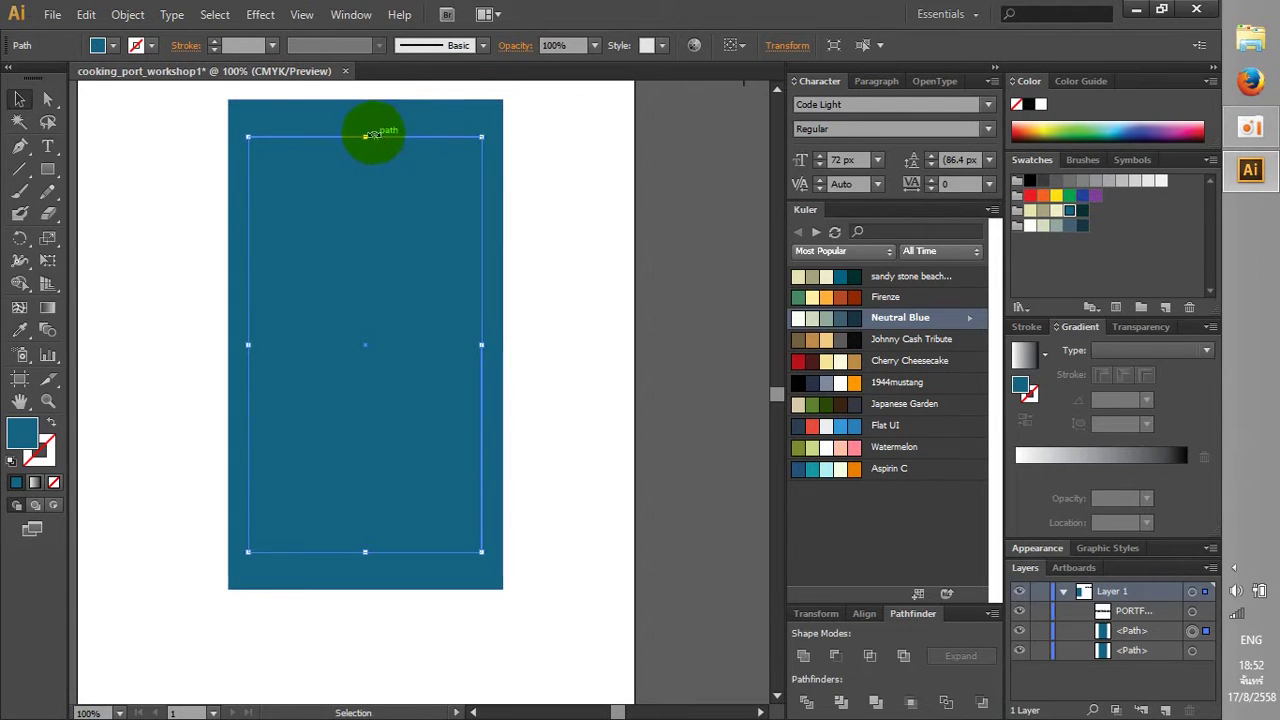
{"action": "left_click_drag", "start_coordinate": [372, 134], "coordinate": [365, 119]}
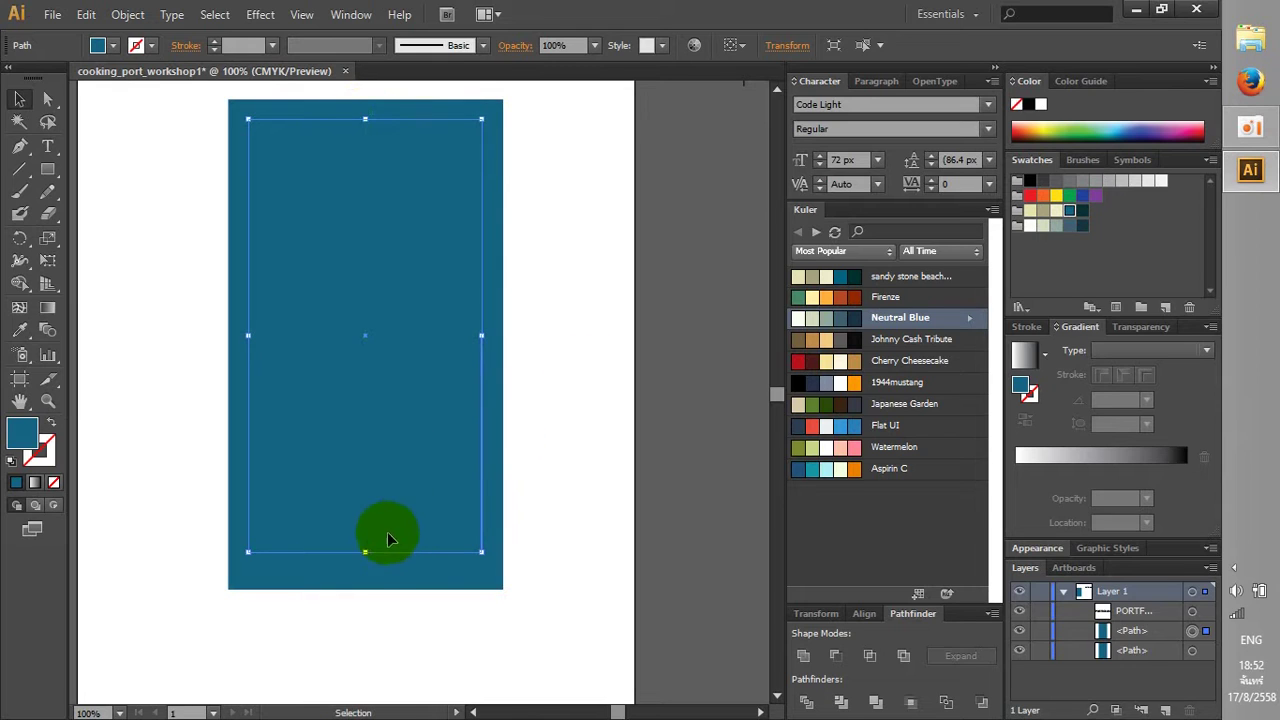
{"action": "mouse_move", "coordinate": [366, 551]}
{"action": "left_mouse_down"}
{"action": "mouse_move", "coordinate": [359, 573]}
{"action": "mouse_move", "coordinate": [358, 560]}
{"action": "left_mouse_up"}
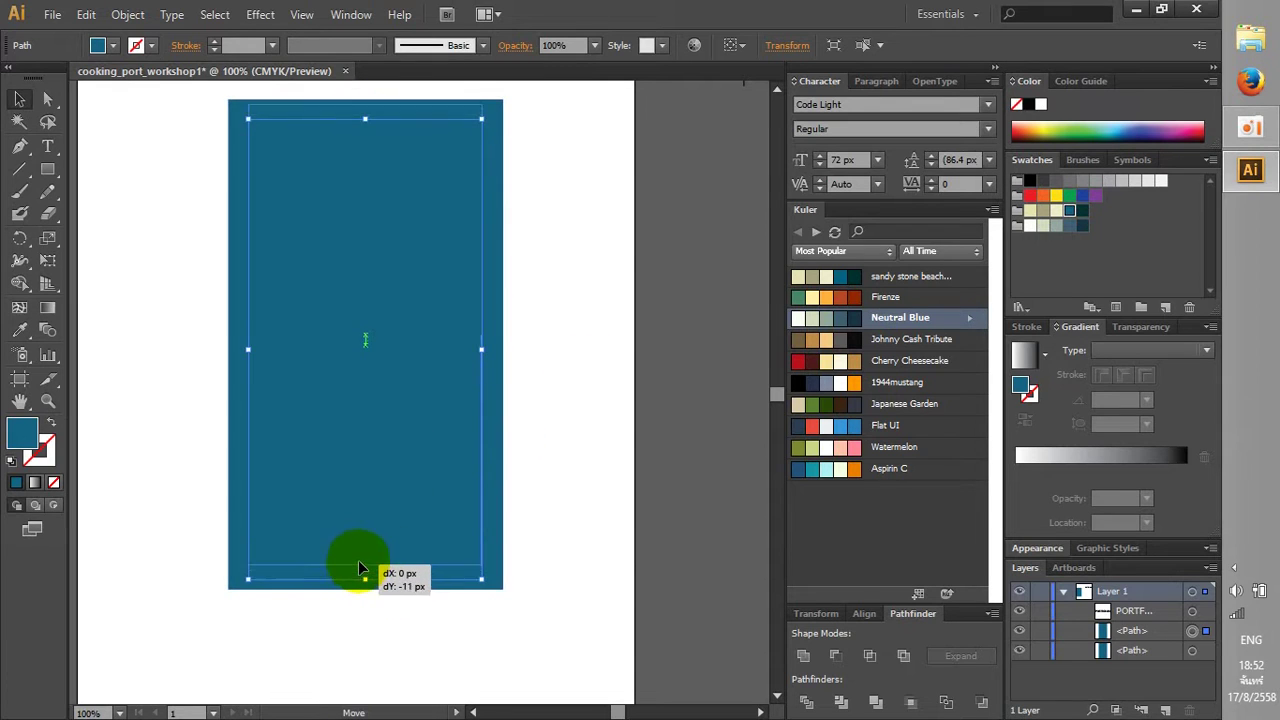
{"action": "left_click", "coordinate": [528, 591]}
Adjust the inner rectangle's top and bottom edges for even margins, checking in Outline view
{"action": "key", "text": "ctrl+y"}
{"action": "key", "text": "ctrl+y"}
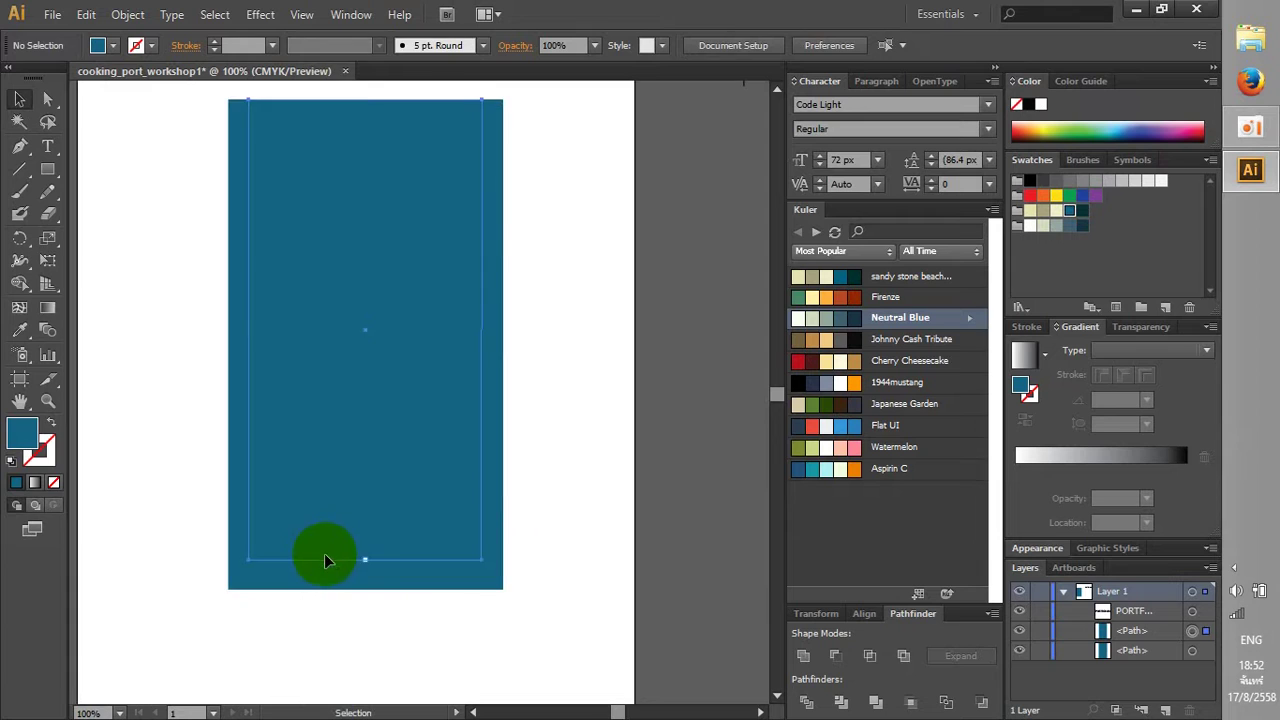
{"action": "left_click", "coordinate": [324, 557]}
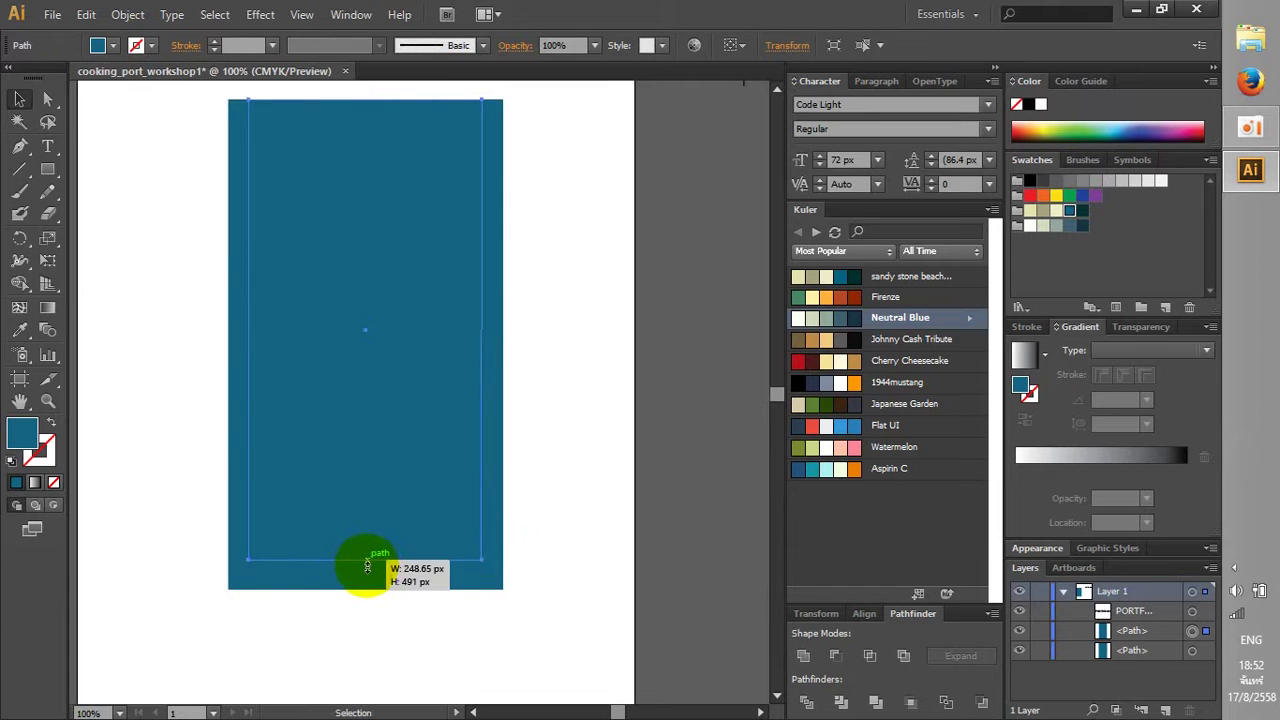
{"action": "left_click_drag", "start_coordinate": [365, 561], "coordinate": [370, 567]}
{"action": "left_click", "coordinate": [374, 588]}
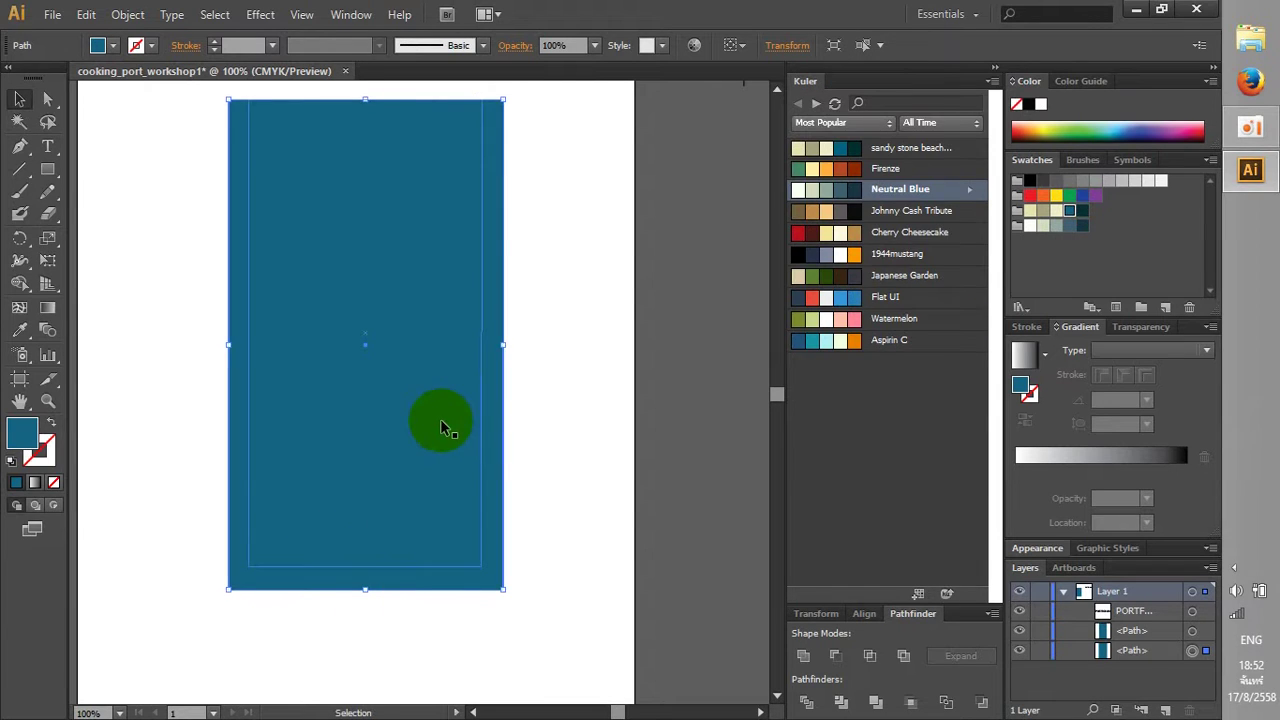
{"action": "key", "text": "ctrl+t"}
{"action": "key", "text": "ctrl+y"}
{"action": "left_click", "coordinate": [372, 363]}
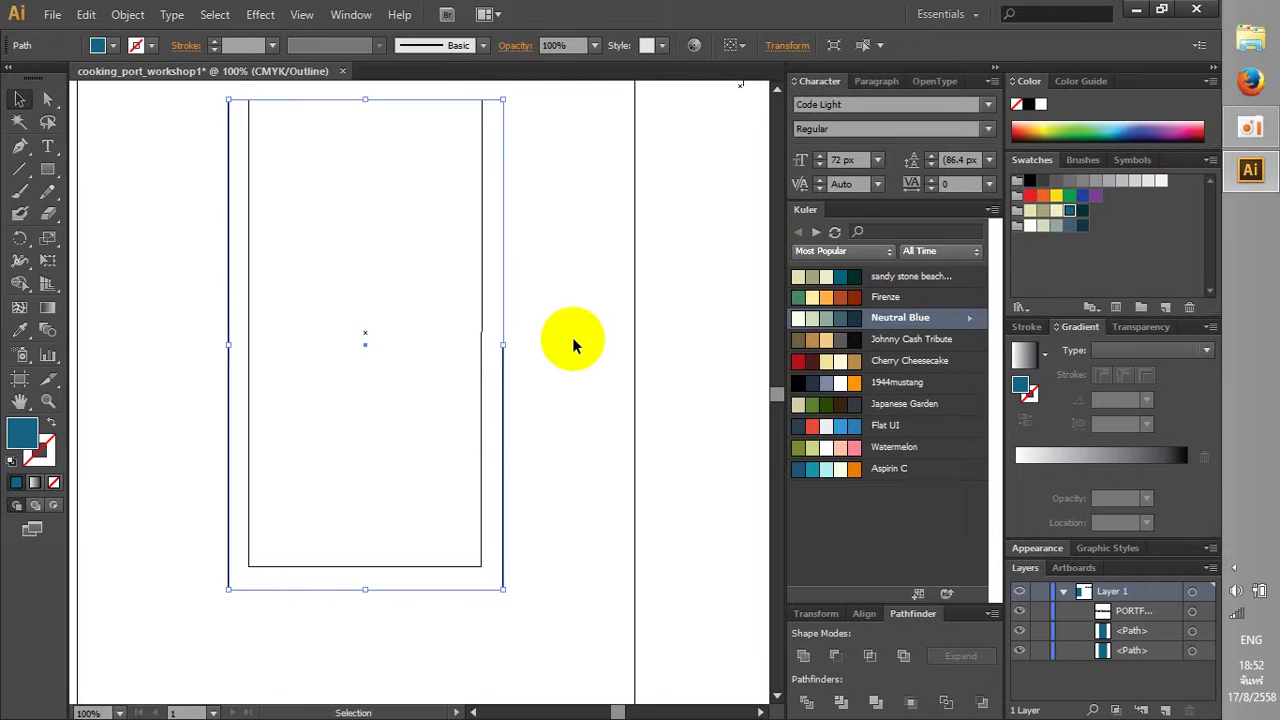
{"action": "key", "text": "ctrl+y"}
{"action": "left_click_drag", "start_coordinate": [365, 100], "coordinate": [366, 124]}
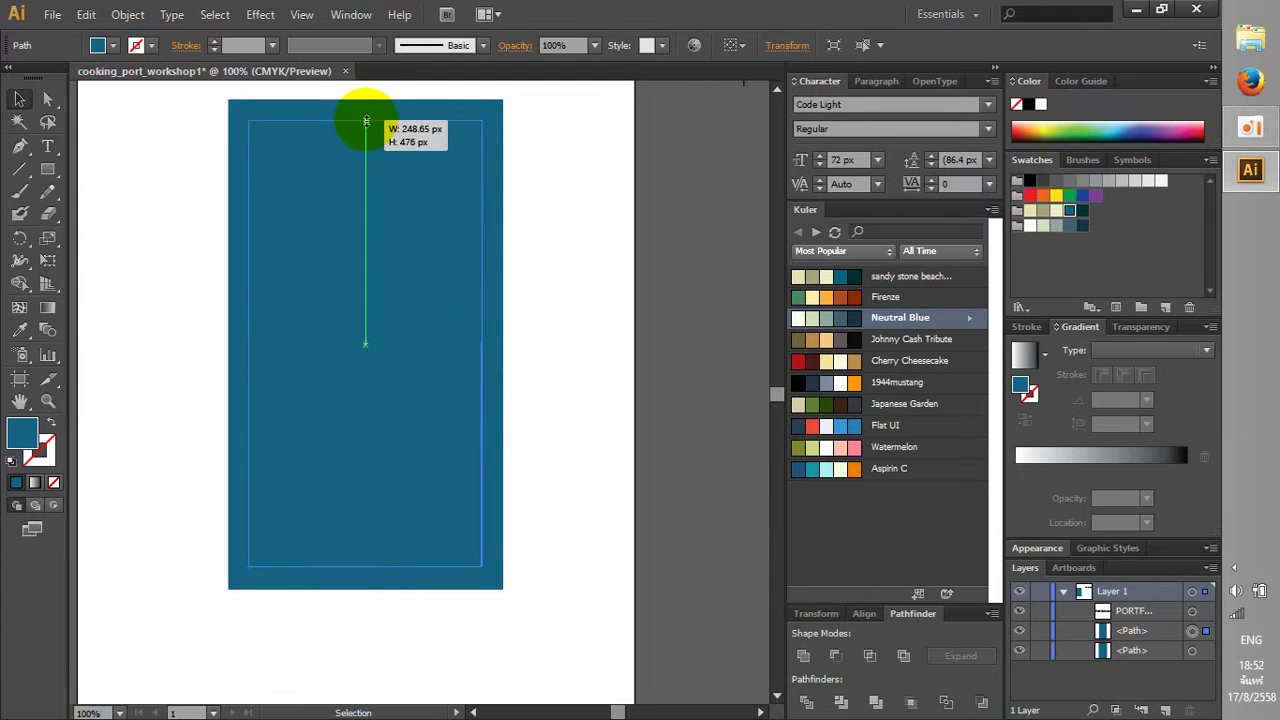
{"action": "left_click", "coordinate": [630, 238]}
Select the inner and outer rectangles together
{"action": "left_click", "coordinate": [434, 398]}
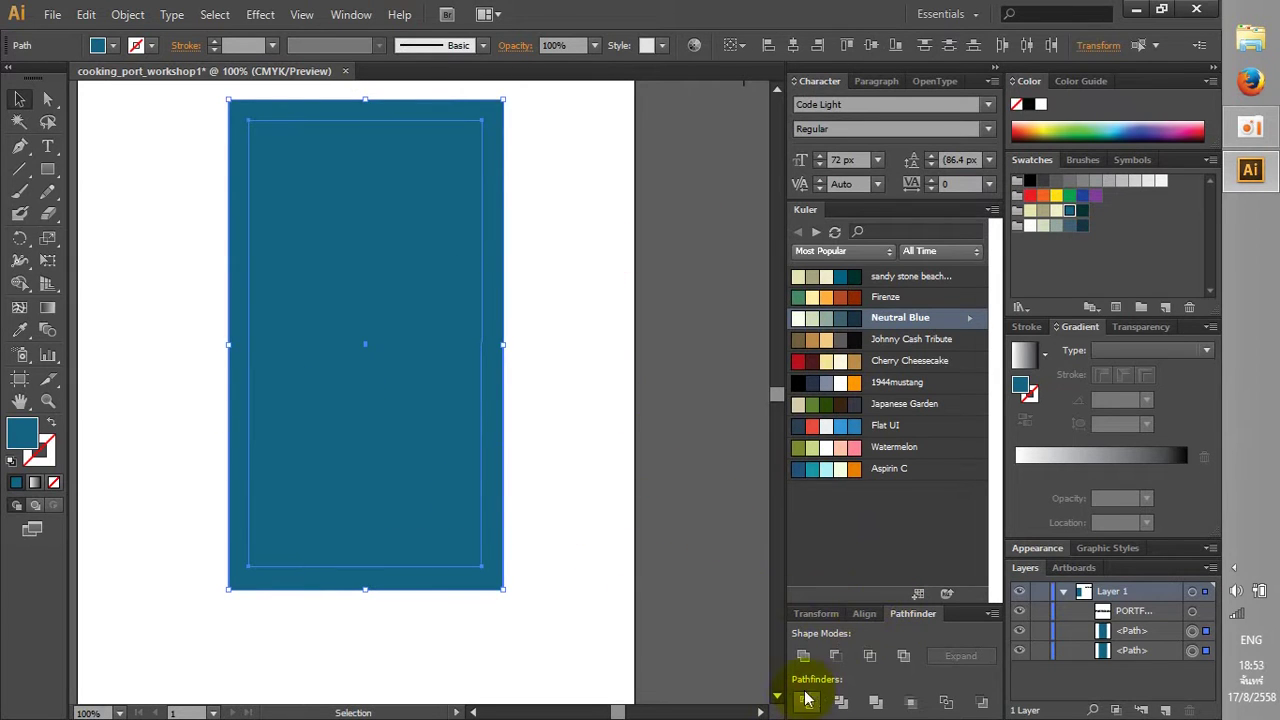
{"action": "left_click", "coordinate": [578, 327]}
{"action": "left_click", "coordinate": [482, 315]}
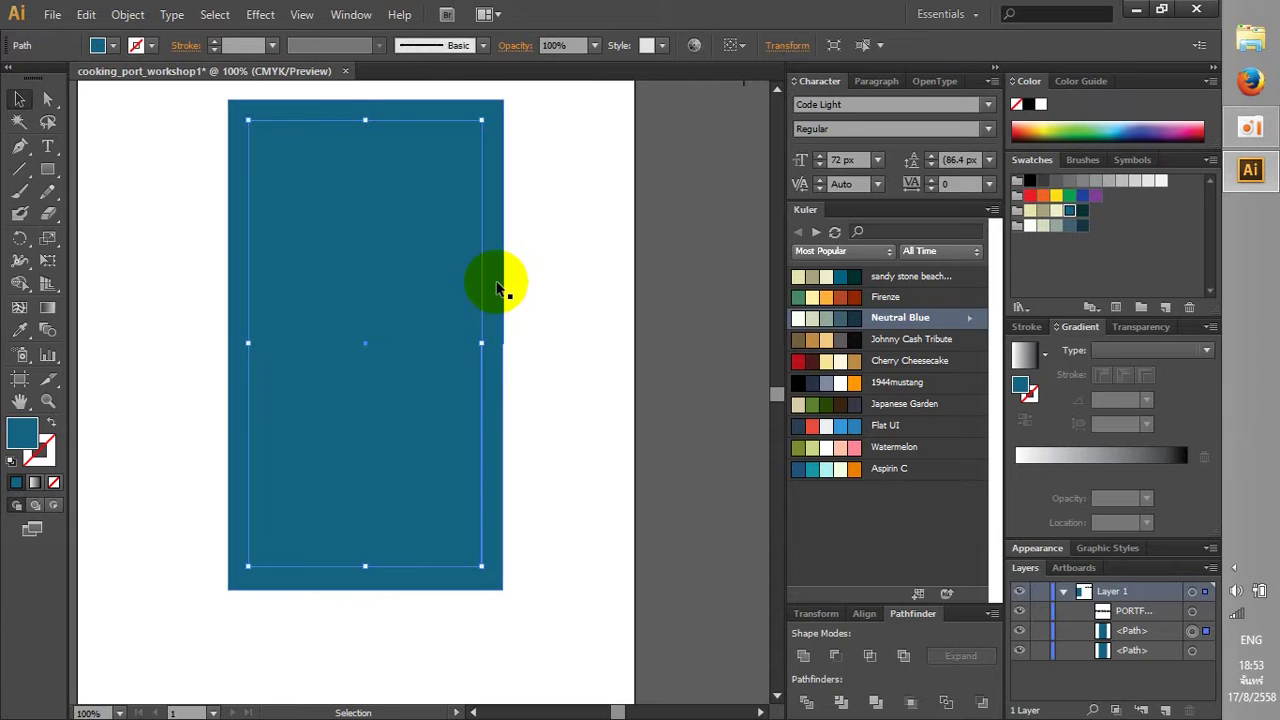
{"action": "left_click", "coordinate": [497, 288], "text": "shift"}
{"action": "left_click", "coordinate": [337, 271]}
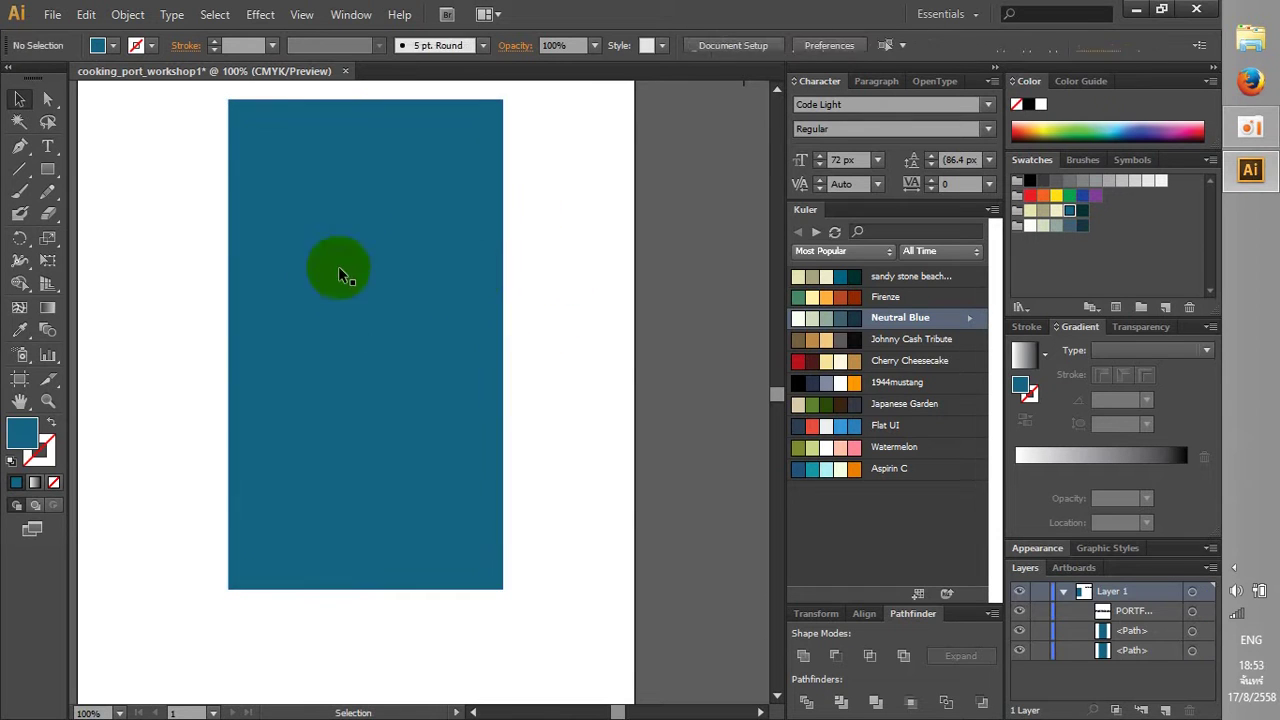
{"action": "left_click", "coordinate": [371, 317], "text": "shift"}
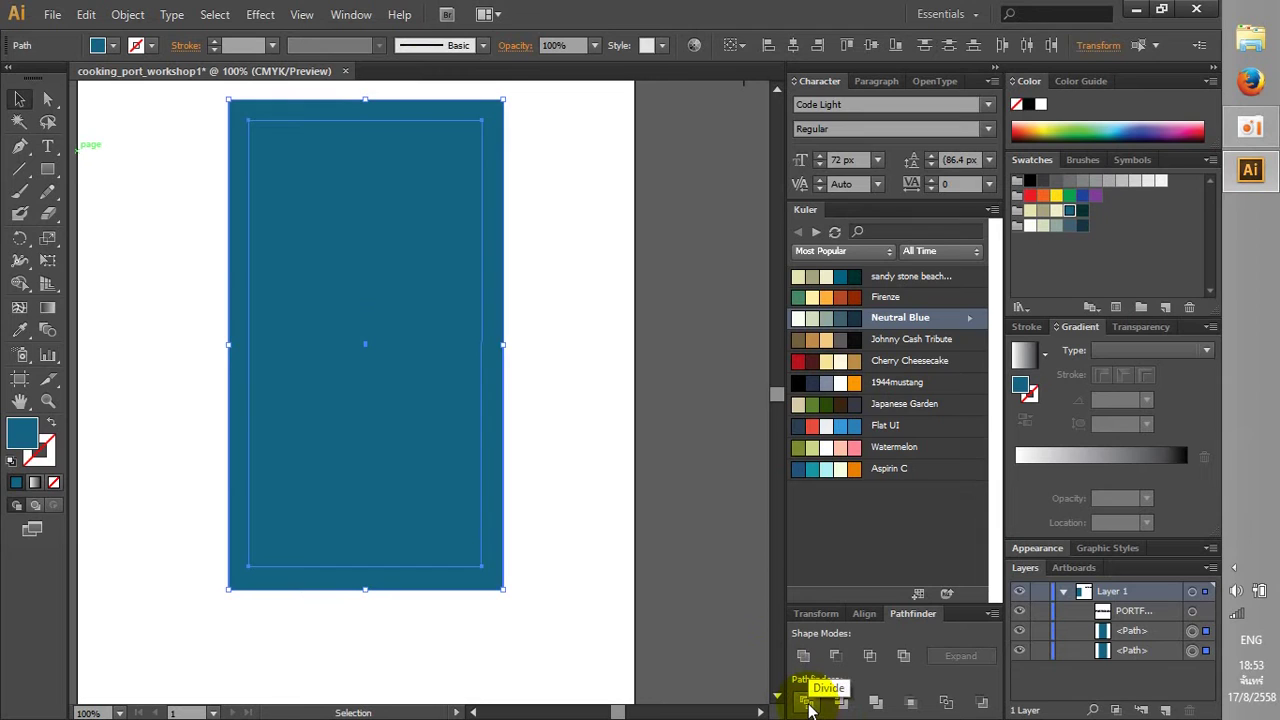
Divide the overlapping blue rectangles with Pathfinder and ungroup the resulting pieces
{"action": "left_click", "coordinate": [486, 434]}
{"action": "left_click", "coordinate": [397, 406]}
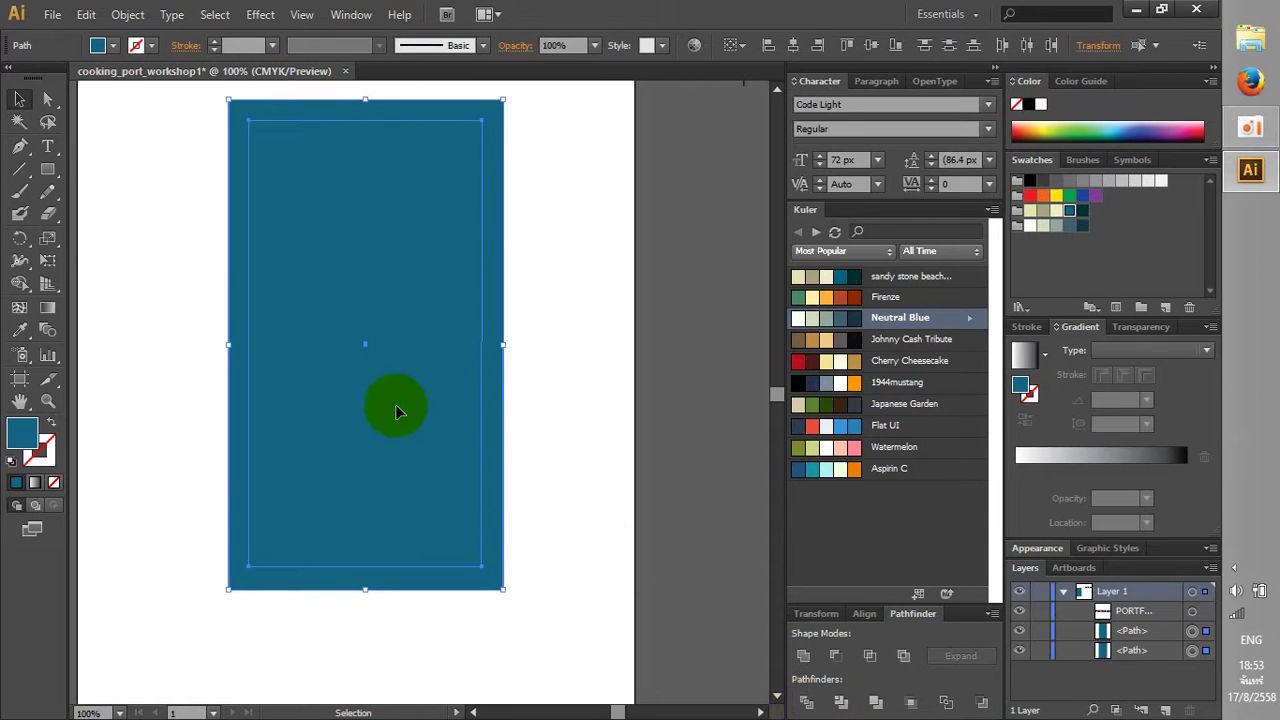
{"action": "left_click", "coordinate": [808, 705]}
{"action": "left_click", "coordinate": [502, 452]}
{"action": "right_click", "coordinate": [372, 351]}
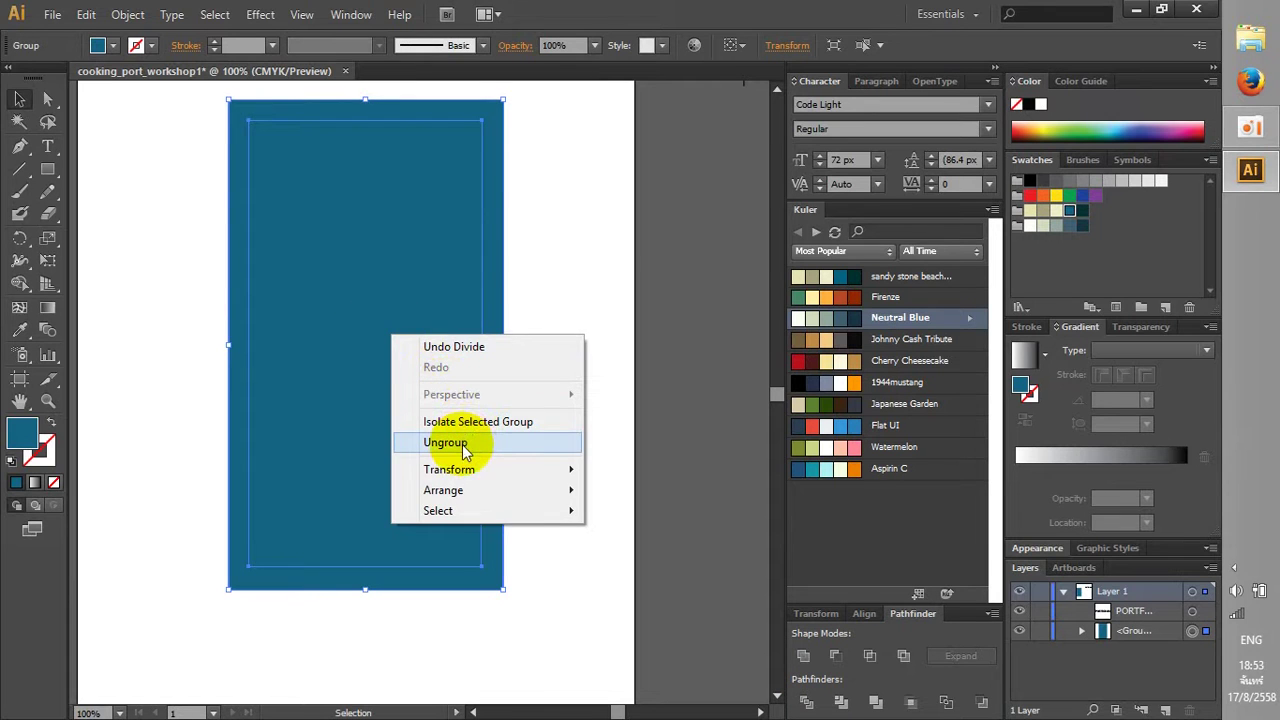
{"action": "left_click", "coordinate": [462, 444]}
Move the separated inner rectangle off the page to the left, leaving a hollow frame
{"action": "double_click", "coordinate": [337, 351]}
{"action": "left_click_drag", "start_coordinate": [369, 370], "coordinate": [555, 486]}
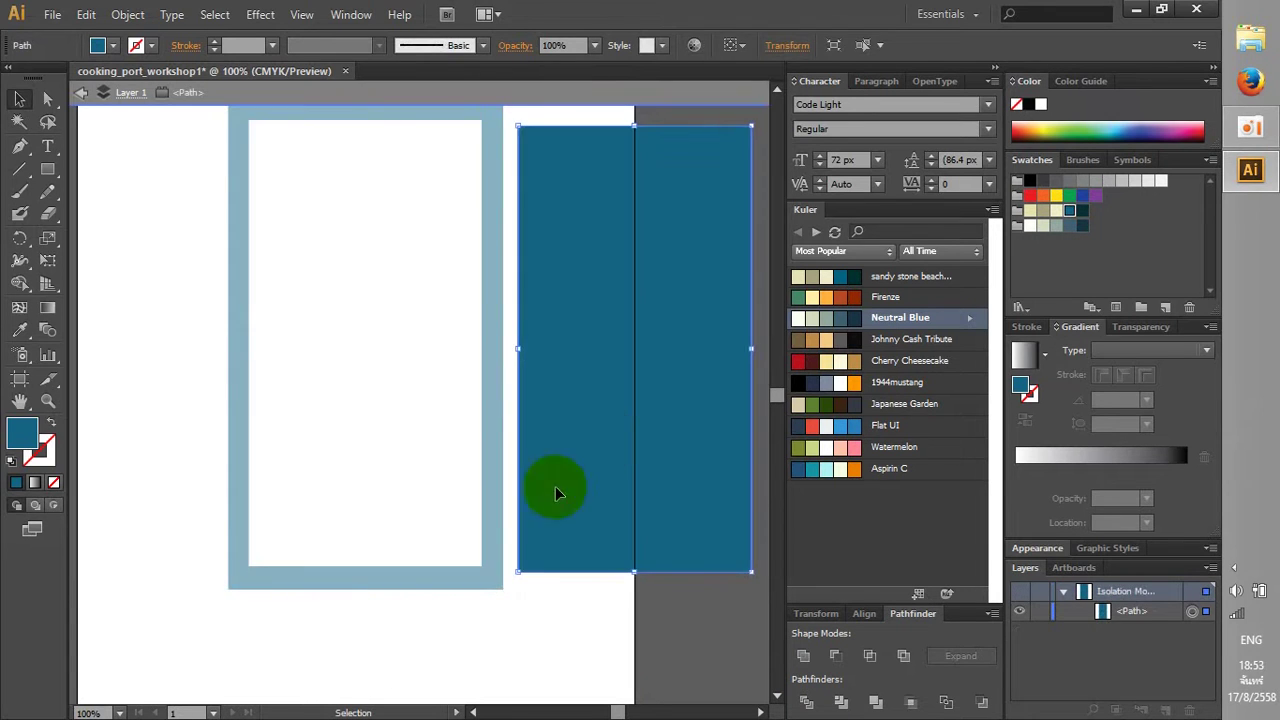
{"action": "double_click", "coordinate": [526, 615]}
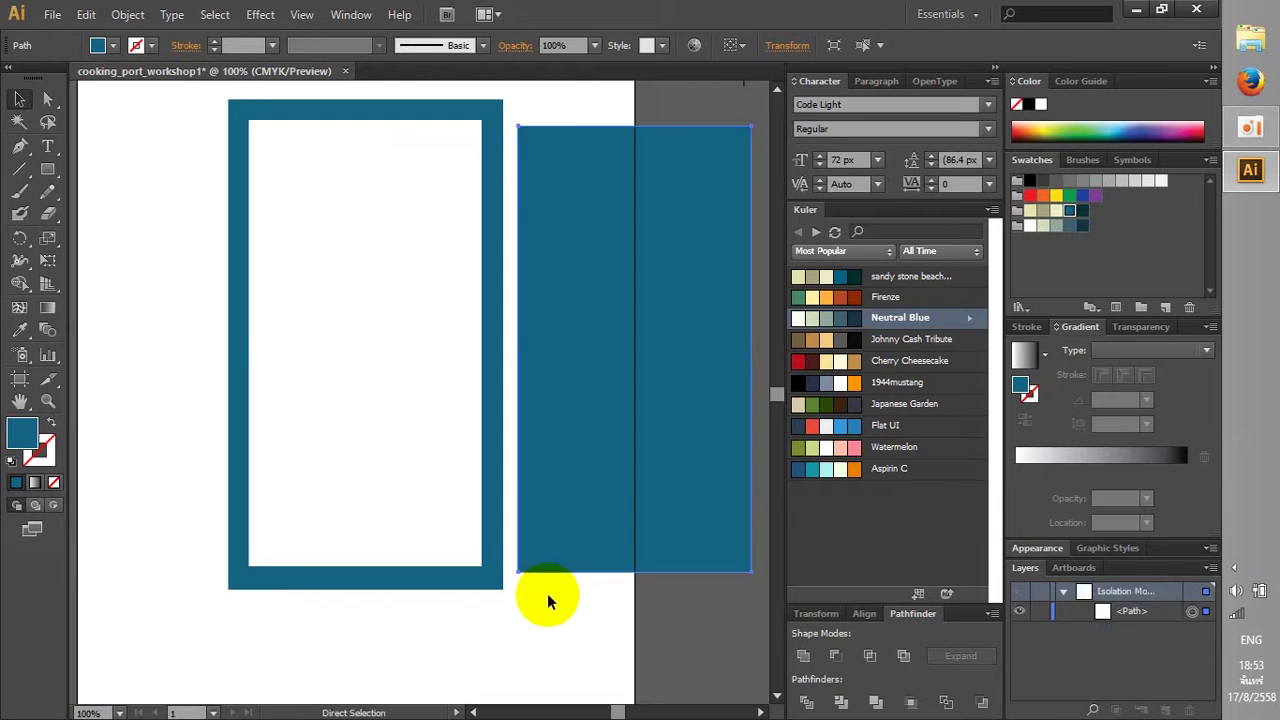
{"action": "key", "text": "ctrl+z"}
{"action": "double_click", "coordinate": [547, 593]}
{"action": "left_click_drag", "start_coordinate": [488, 508], "coordinate": [652, 531]}
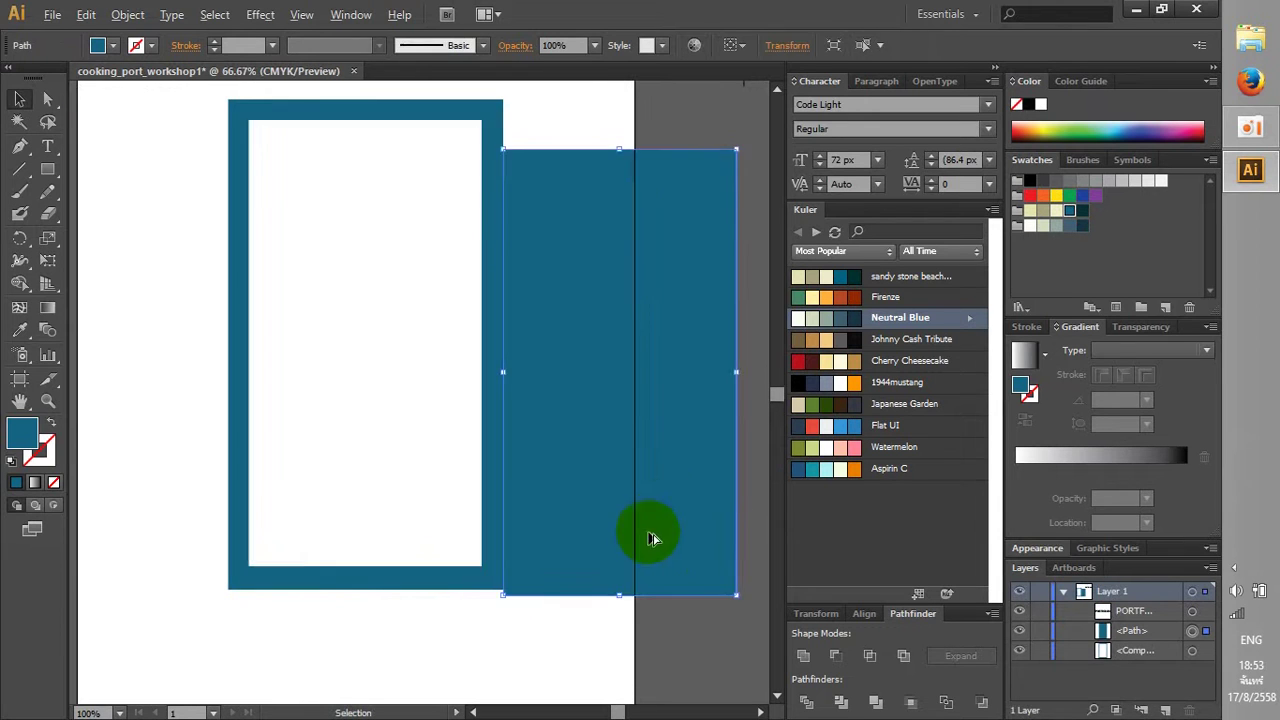
{"action": "key", "text": "ctrl+minus"}
{"action": "key", "text": "ctrl+z"}
{"action": "left_click_drag", "start_coordinate": [443, 486], "coordinate": [186, 487]}
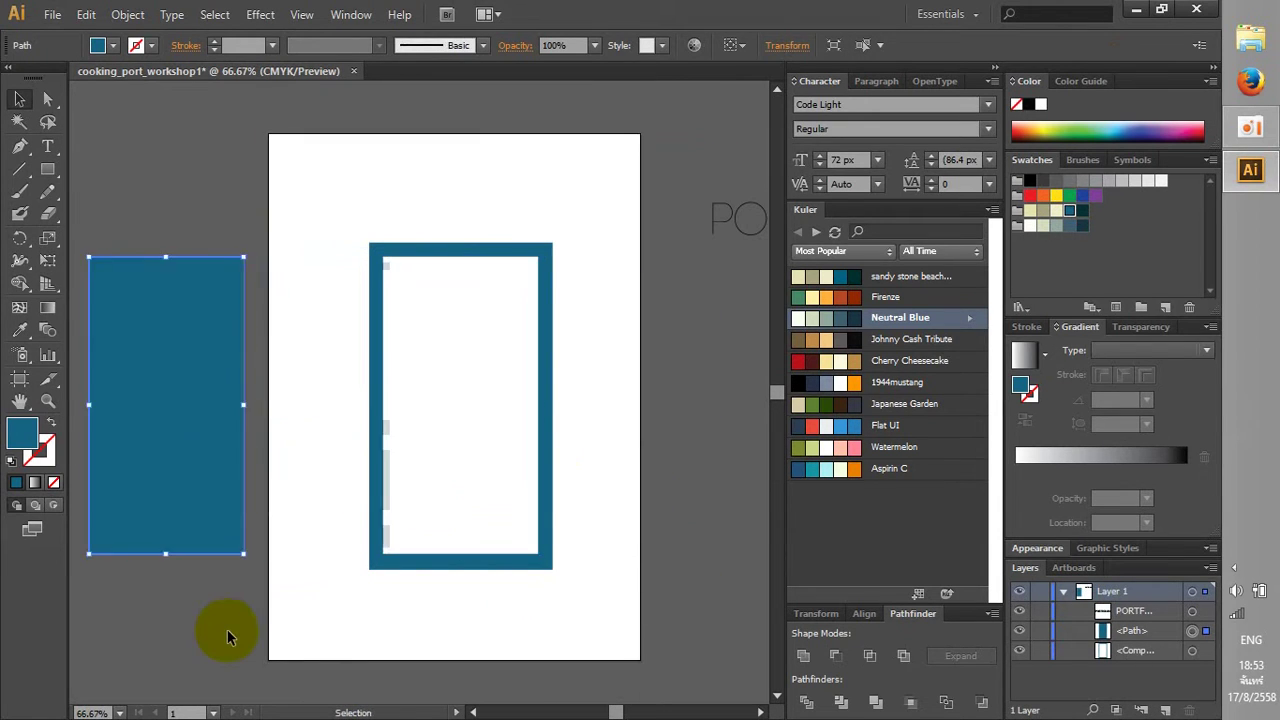
Draw a small blue circle with the Ellipse tool over the frame's top bar
{"action": "left_click", "coordinate": [227, 629]}
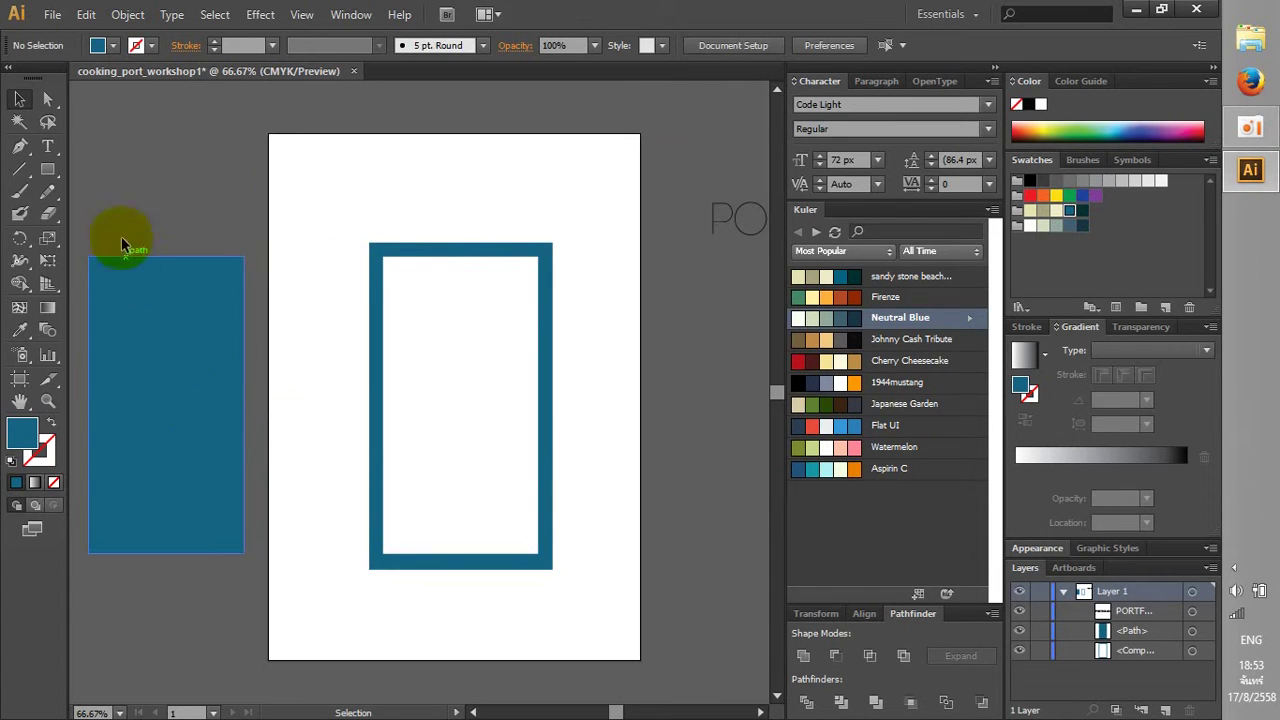
{"action": "left_click_drag", "start_coordinate": [48, 169], "coordinate": [110, 208]}
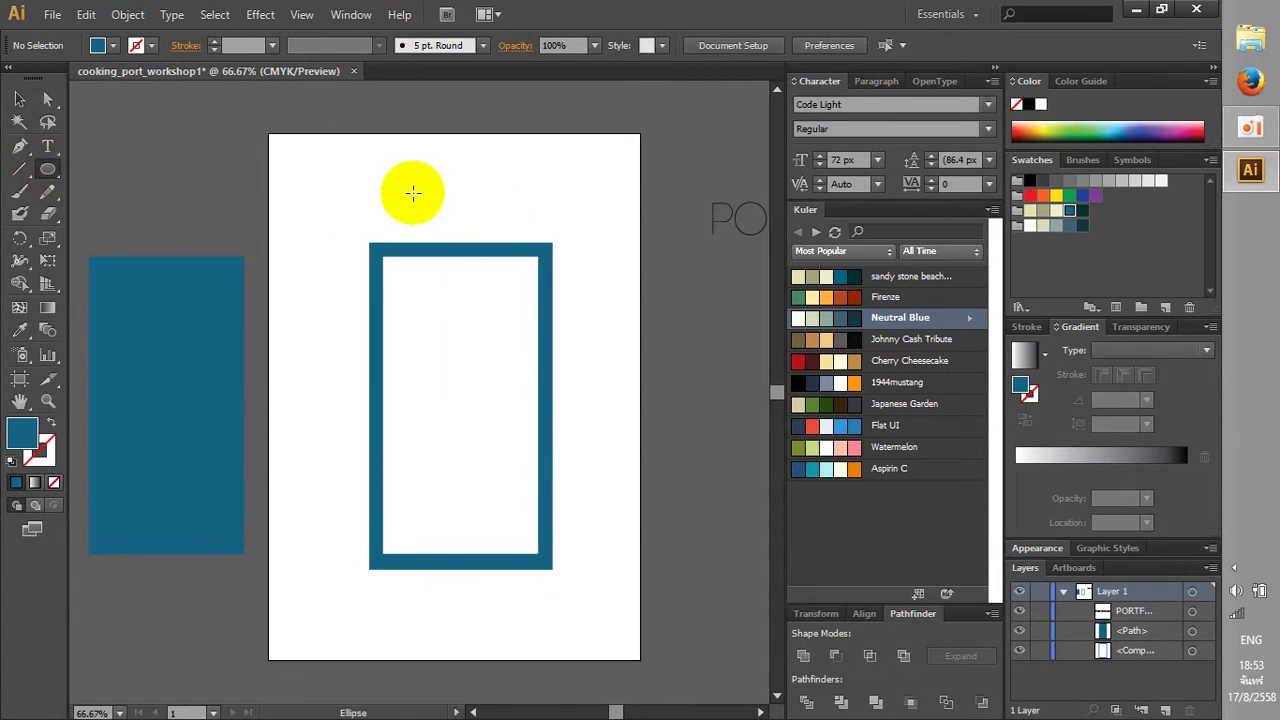
{"action": "mouse_move", "coordinate": [413, 192]}
{"action": "left_mouse_down"}
{"action": "mouse_move", "coordinate": [427, 196]}
{"action": "mouse_move", "coordinate": [453, 274]}
{"action": "left_mouse_up"}
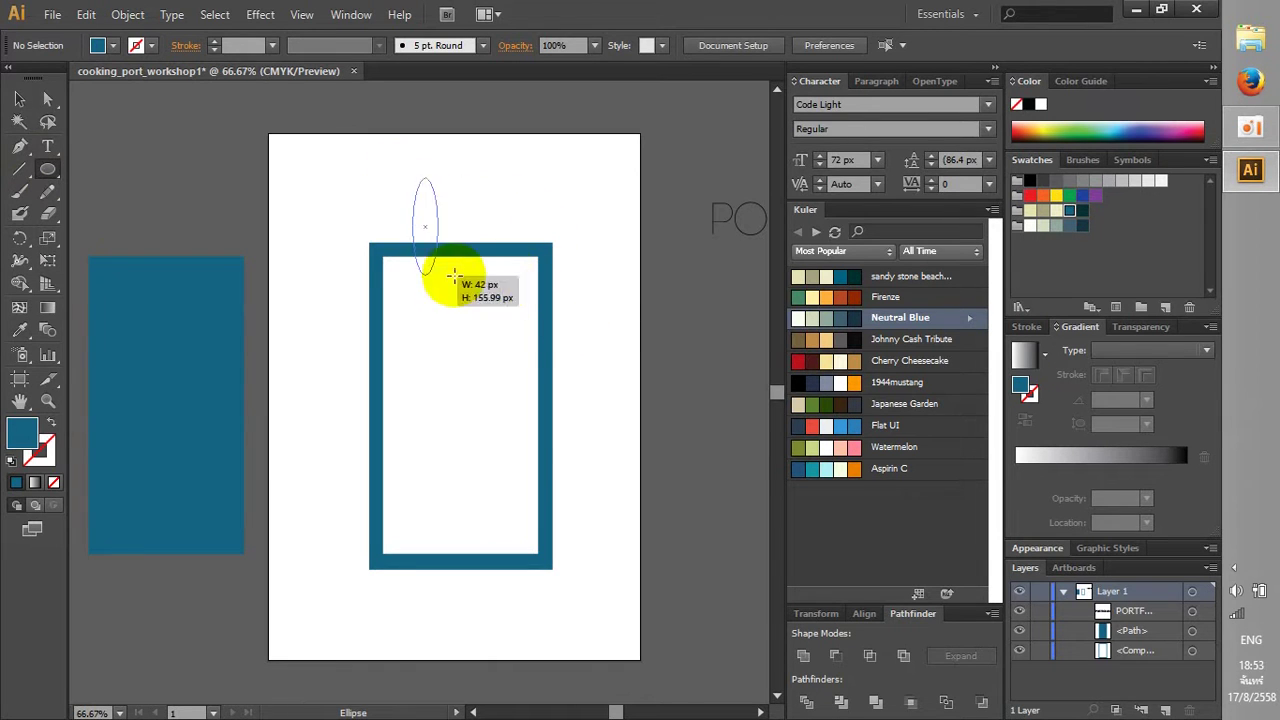
{"action": "mouse_move", "coordinate": [453, 274]}
{"action": "left_mouse_down"}
{"action": "mouse_move", "coordinate": [707, 380]}
{"action": "mouse_move", "coordinate": [569, 230]}
{"action": "mouse_move", "coordinate": [425, 198]}
{"action": "mouse_move", "coordinate": [466, 252]}
{"action": "left_mouse_up"}
{"action": "left_click", "coordinate": [19, 99]}
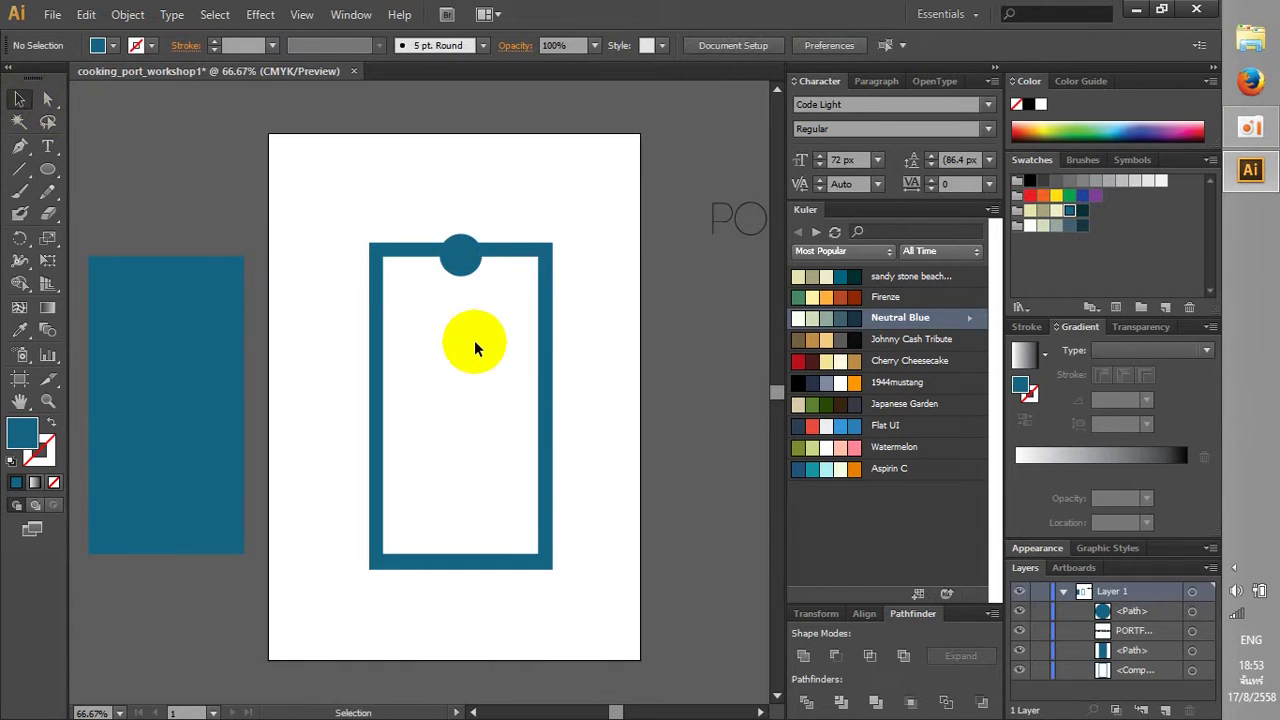
Center the circle on the frame's top bar
{"action": "left_click", "coordinate": [472, 266]}
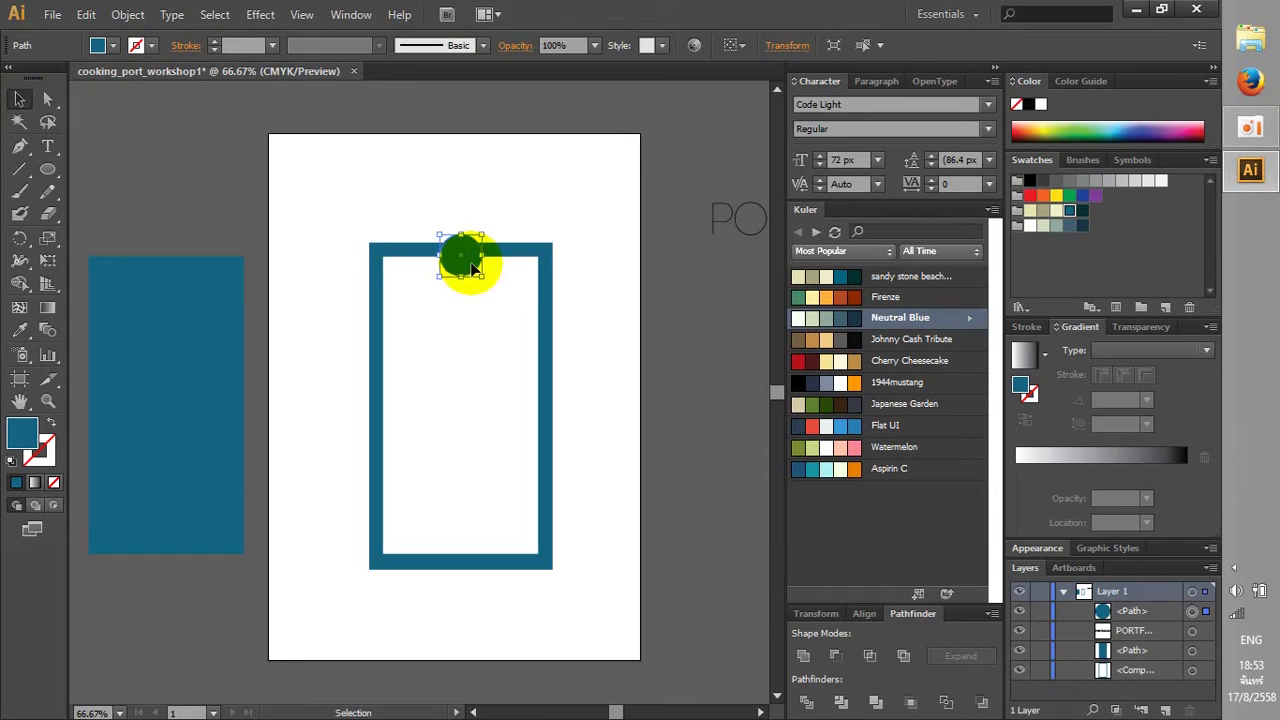
{"action": "scroll", "coordinate": [472, 266], "scroll_direction": "up", "scroll_amount": 2}
{"action": "left_click_drag", "start_coordinate": [443, 258], "coordinate": [447, 252]}
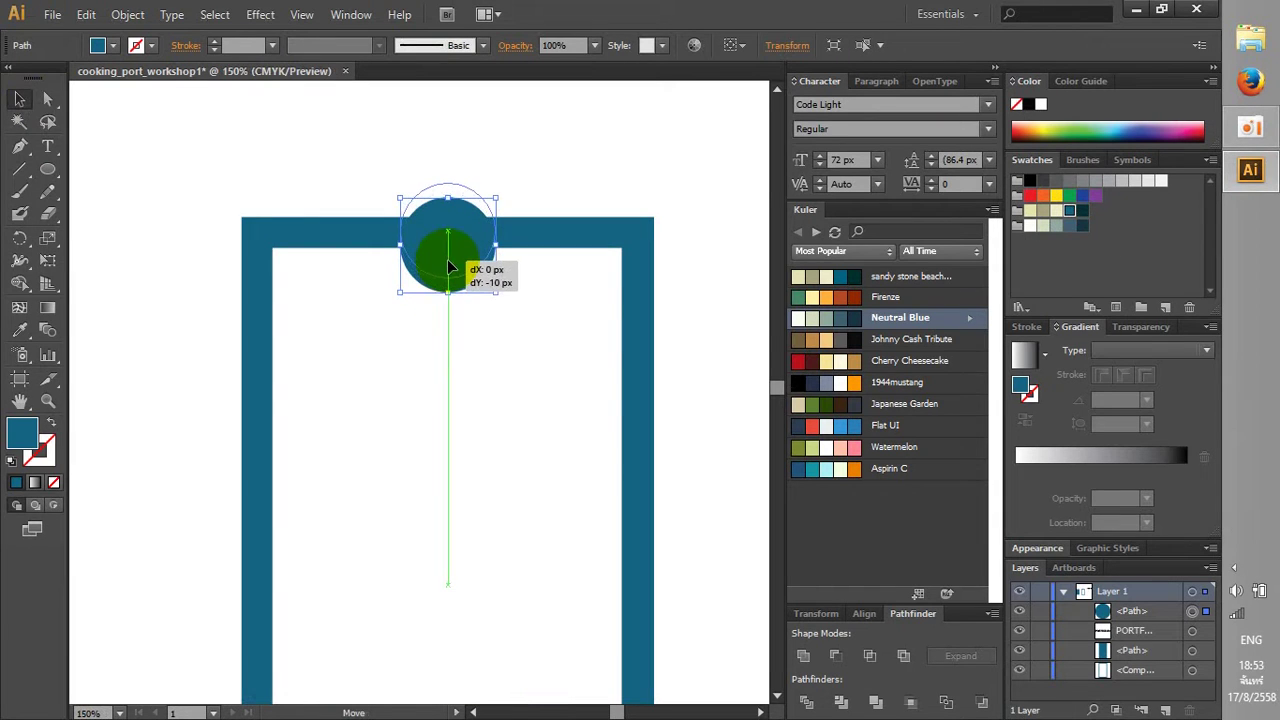
{"action": "left_click", "coordinate": [508, 362]}
{"action": "scroll", "coordinate": [508, 362], "scroll_direction": "down", "scroll_amount": 1}
{"action": "scroll", "coordinate": [508, 362], "scroll_direction": "down", "scroll_amount": 1}
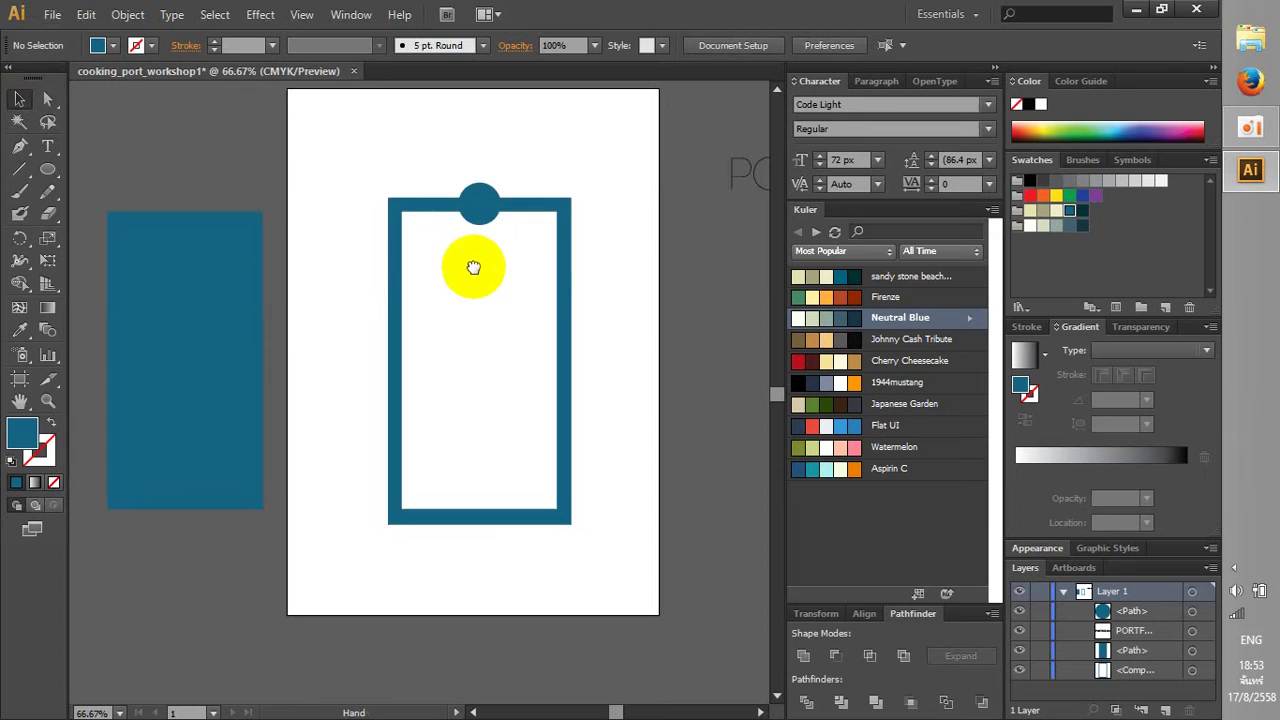
Place a copy of the circle directly below, centred on the frame's bottom bar
{"action": "left_click", "coordinate": [479, 210]}
{"action": "key", "text": "alt+shift+Down"}
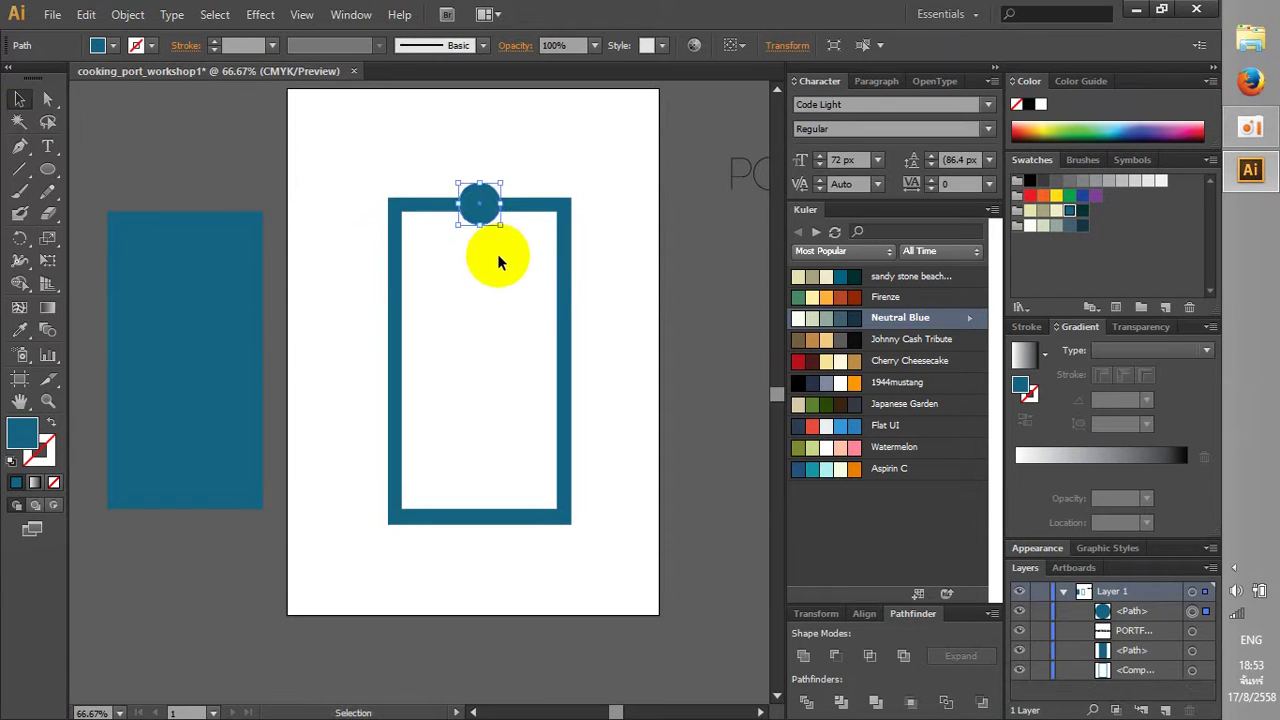
{"action": "left_click_drag", "start_coordinate": [484, 216], "coordinate": [490, 531]}
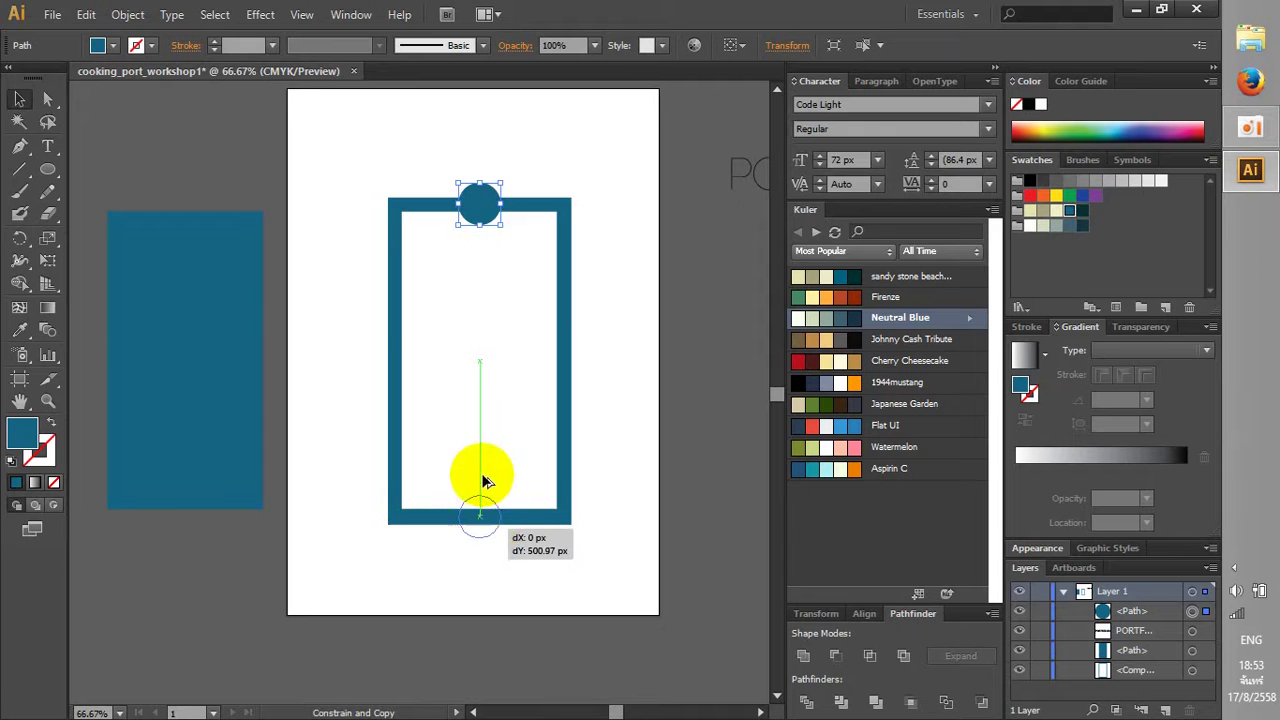
{"action": "mouse_move", "coordinate": [490, 535]}
{"action": "left_mouse_down"}
{"action": "mouse_move", "coordinate": [478, 546]}
{"action": "mouse_move", "coordinate": [312, 232]}
{"action": "mouse_move", "coordinate": [484, 533]}
{"action": "left_mouse_up"}
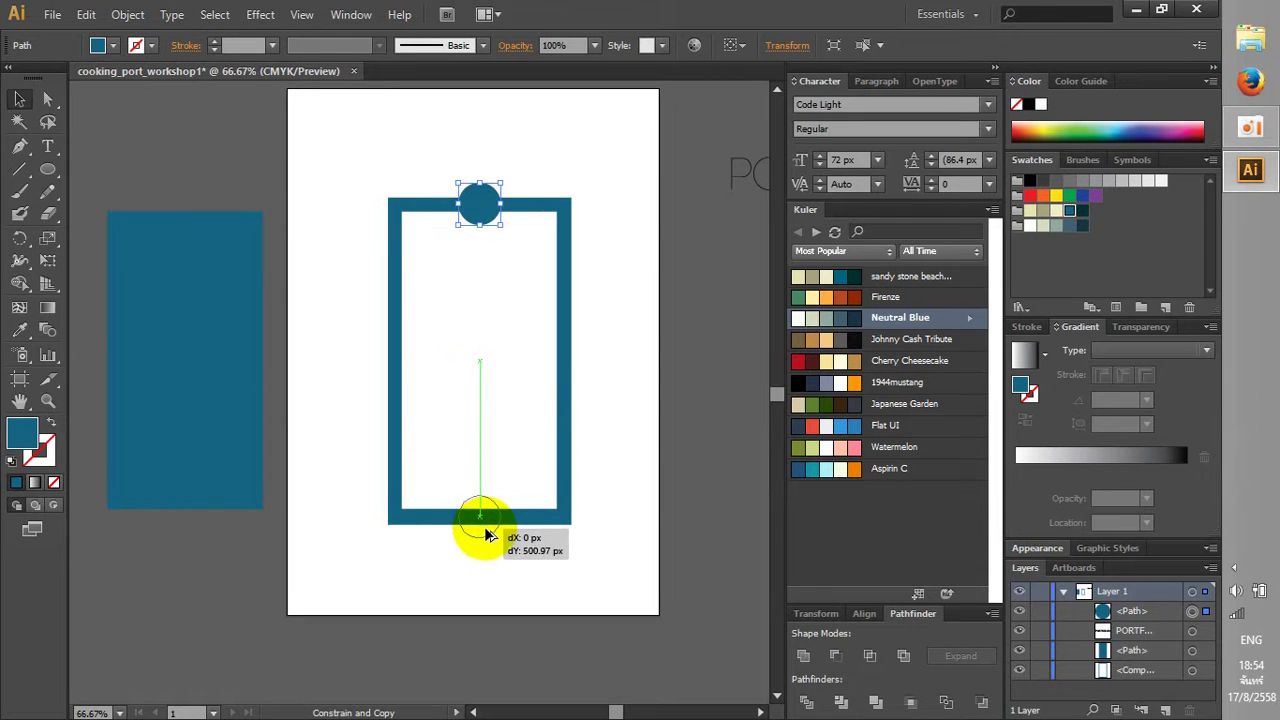
{"action": "left_click_drag", "start_coordinate": [487, 536], "coordinate": [487, 536]}
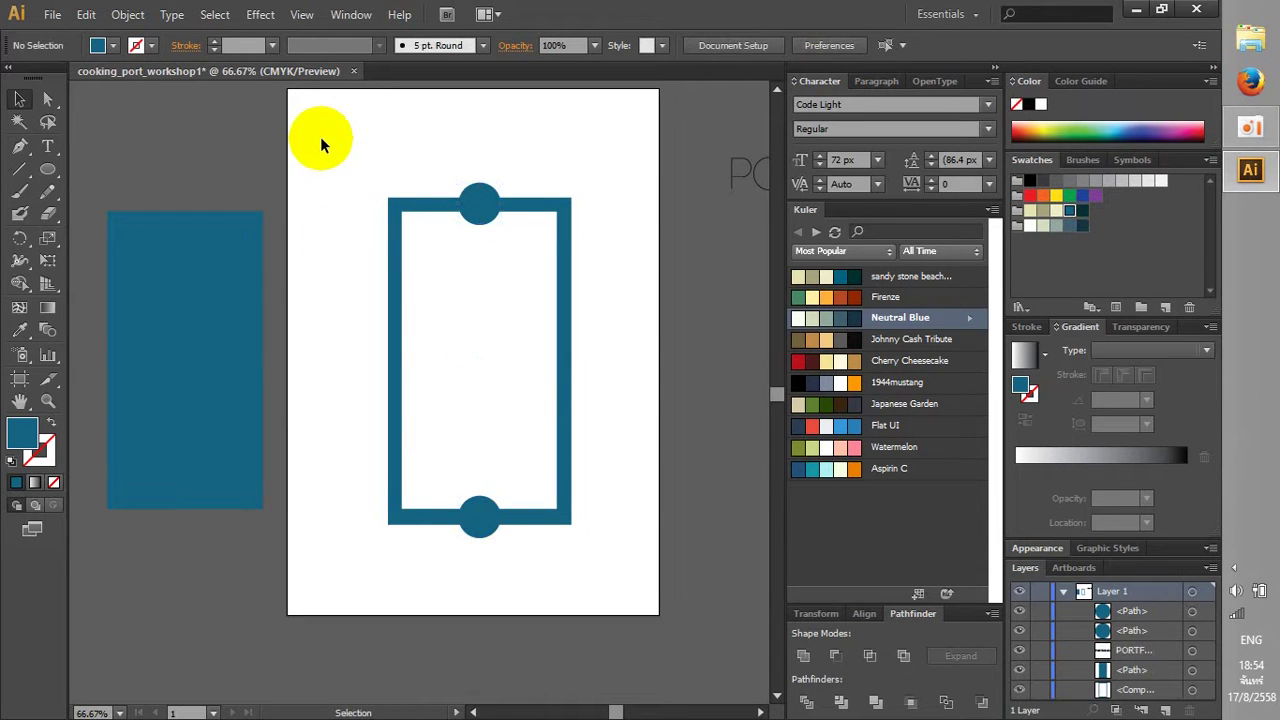
{"action": "mouse_move", "coordinate": [320, 136]}
{"action": "left_mouse_down"}
{"action": "mouse_move", "coordinate": [555, 590]}
{"action": "mouse_move", "coordinate": [597, 595]}
{"action": "left_mouse_up"}
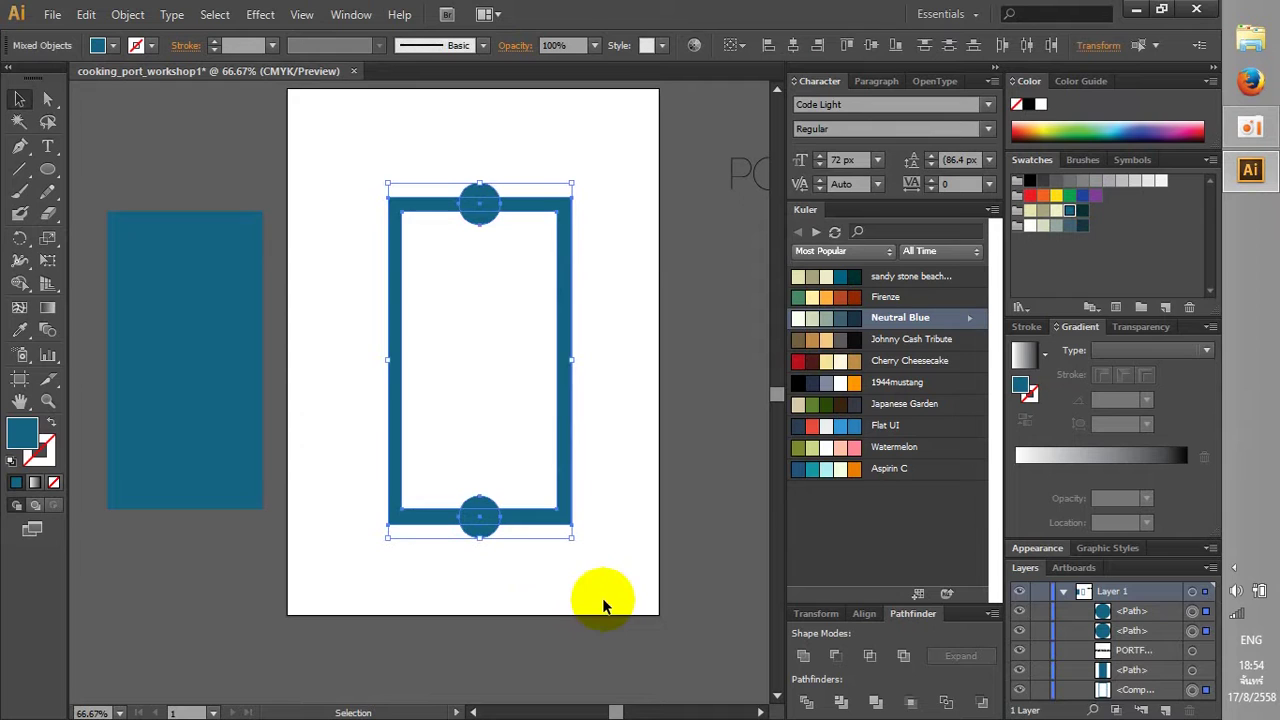
{"action": "left_click", "coordinate": [853, 470]}
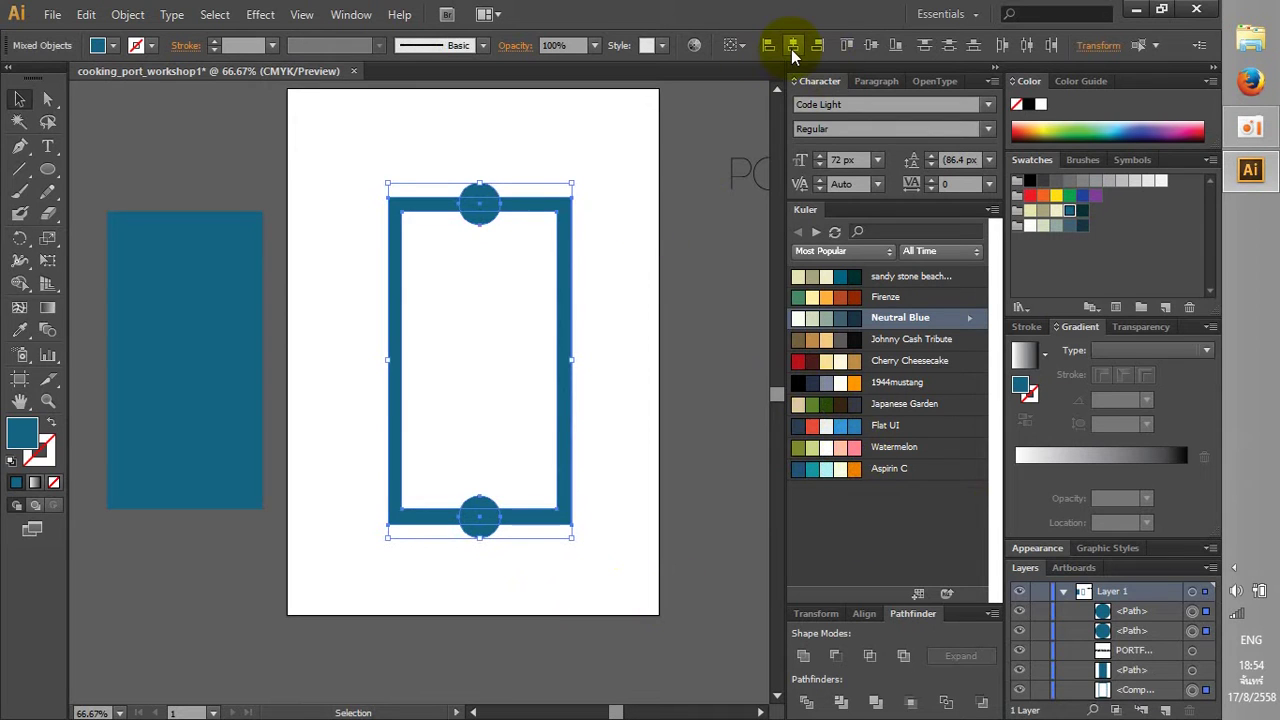
{"action": "left_click", "coordinate": [595, 116]}
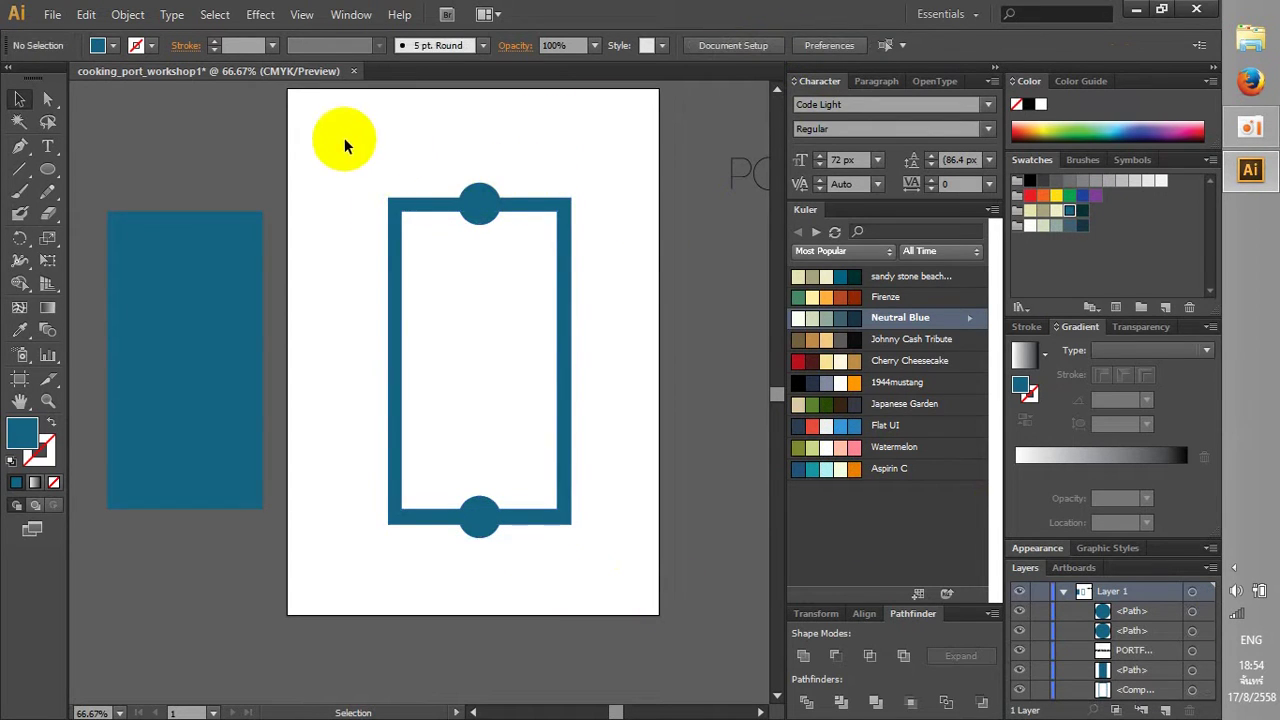
Move the frame and its two circles up and to the left
{"action": "left_click_drag", "start_coordinate": [344, 146], "coordinate": [634, 566]}
{"action": "left_click_drag", "start_coordinate": [551, 420], "coordinate": [529, 363]}
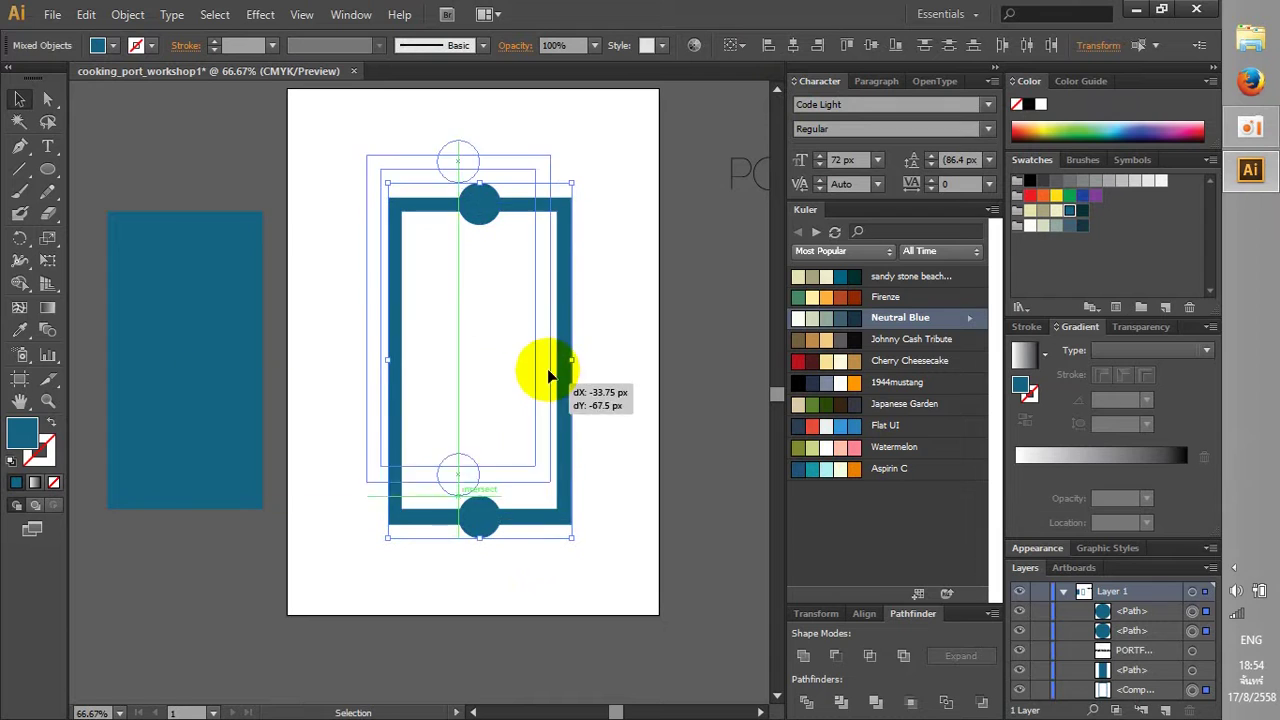
{"action": "left_click", "coordinate": [601, 419]}
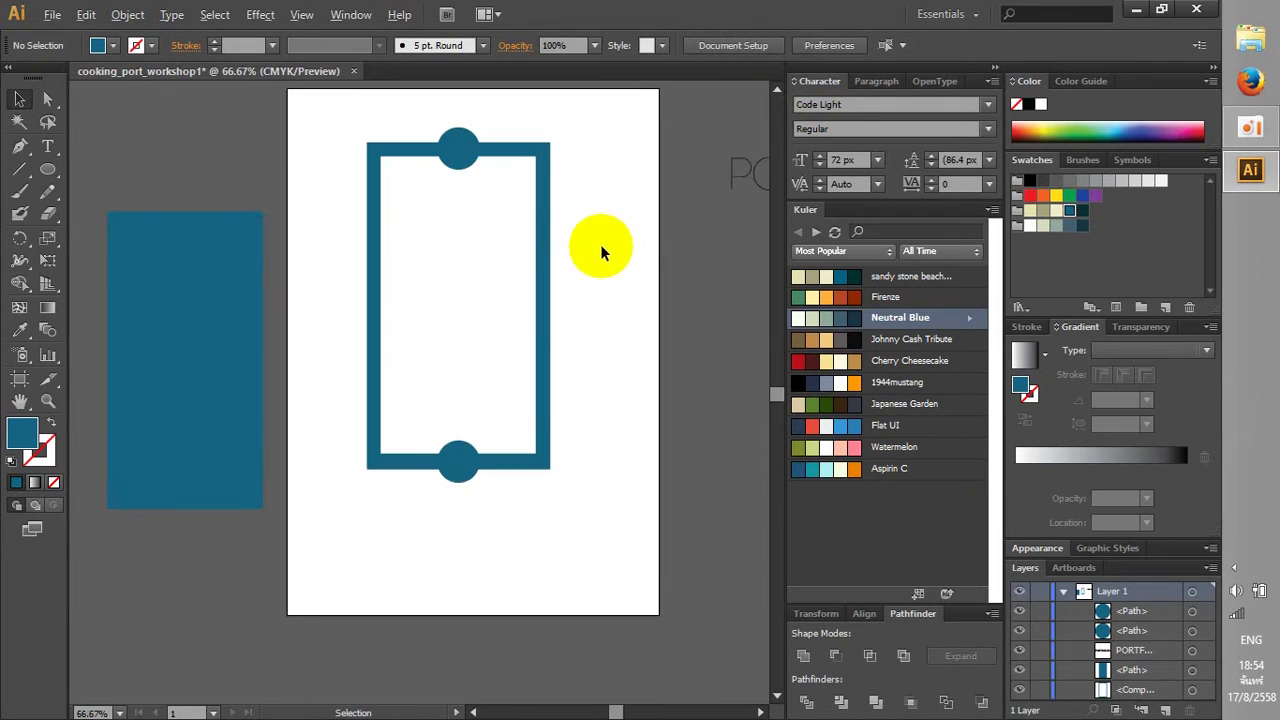
{"action": "left_click", "coordinate": [19, 99]}
{"action": "left_click", "coordinate": [505, 488]}
{"action": "left_click", "coordinate": [114, 154]}
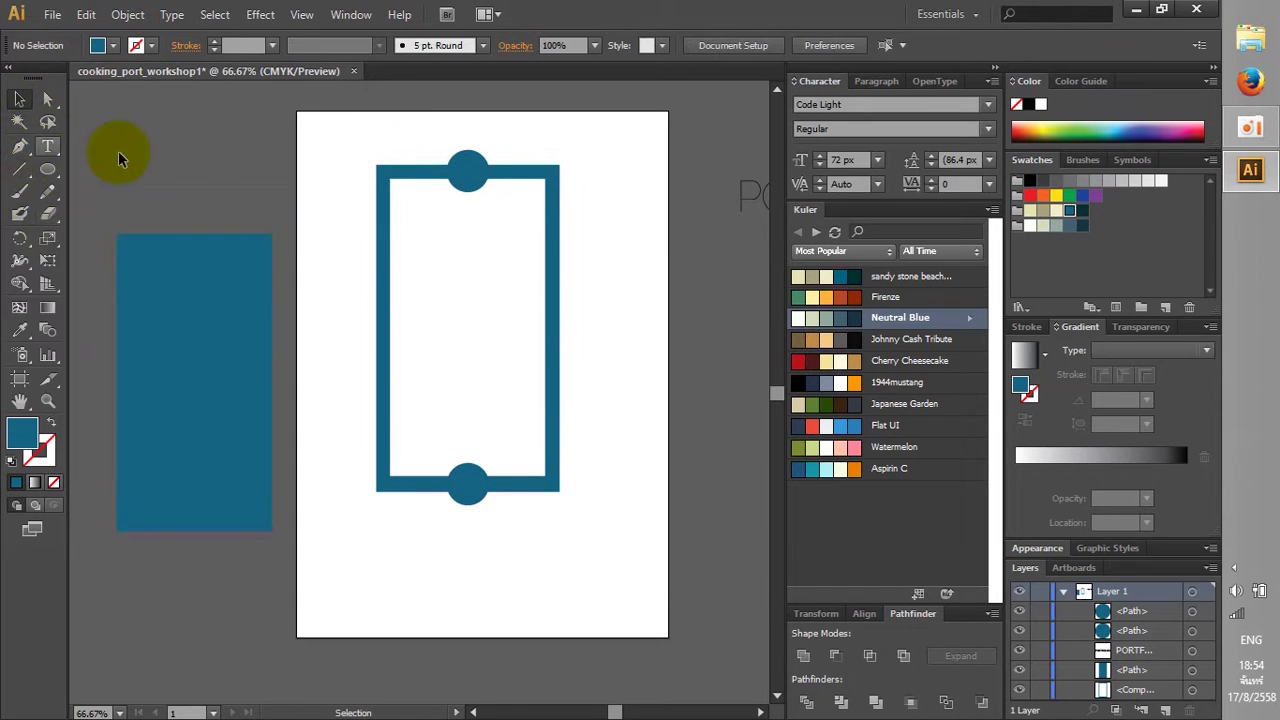
{"action": "left_click", "coordinate": [388, 165]}
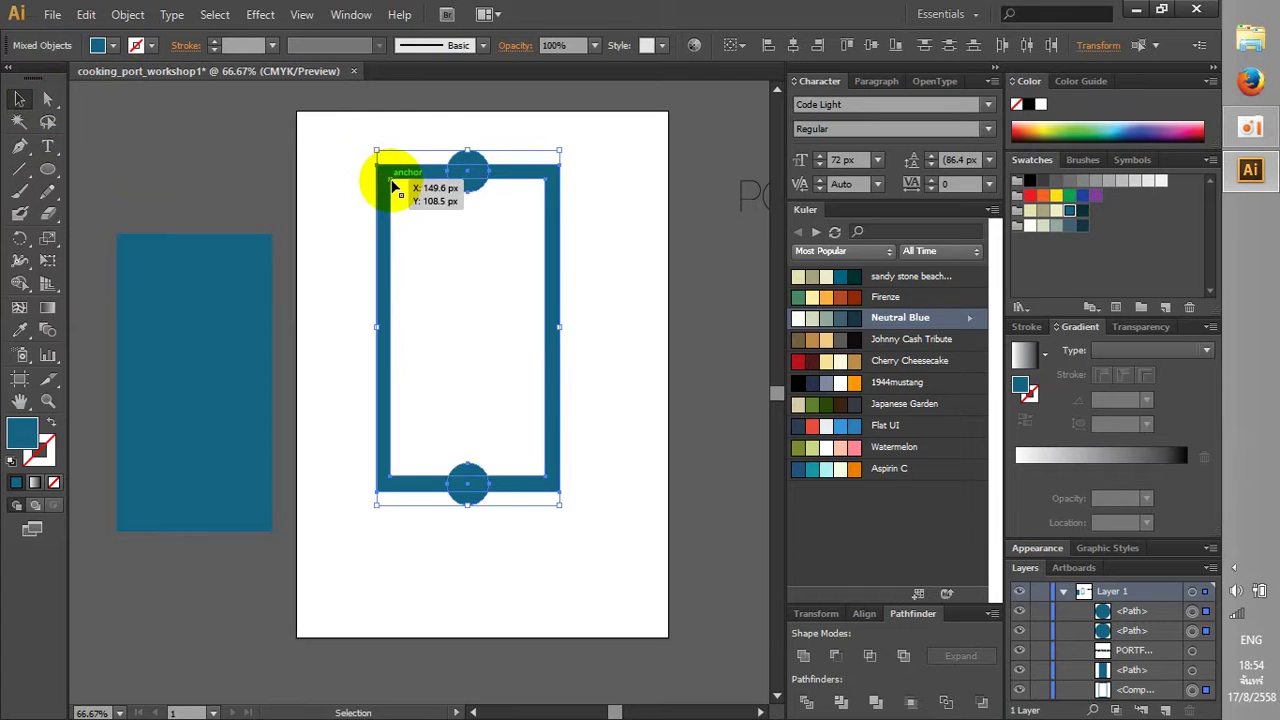
{"action": "left_click", "coordinate": [48, 99]}
{"action": "left_click", "coordinate": [420, 192]}
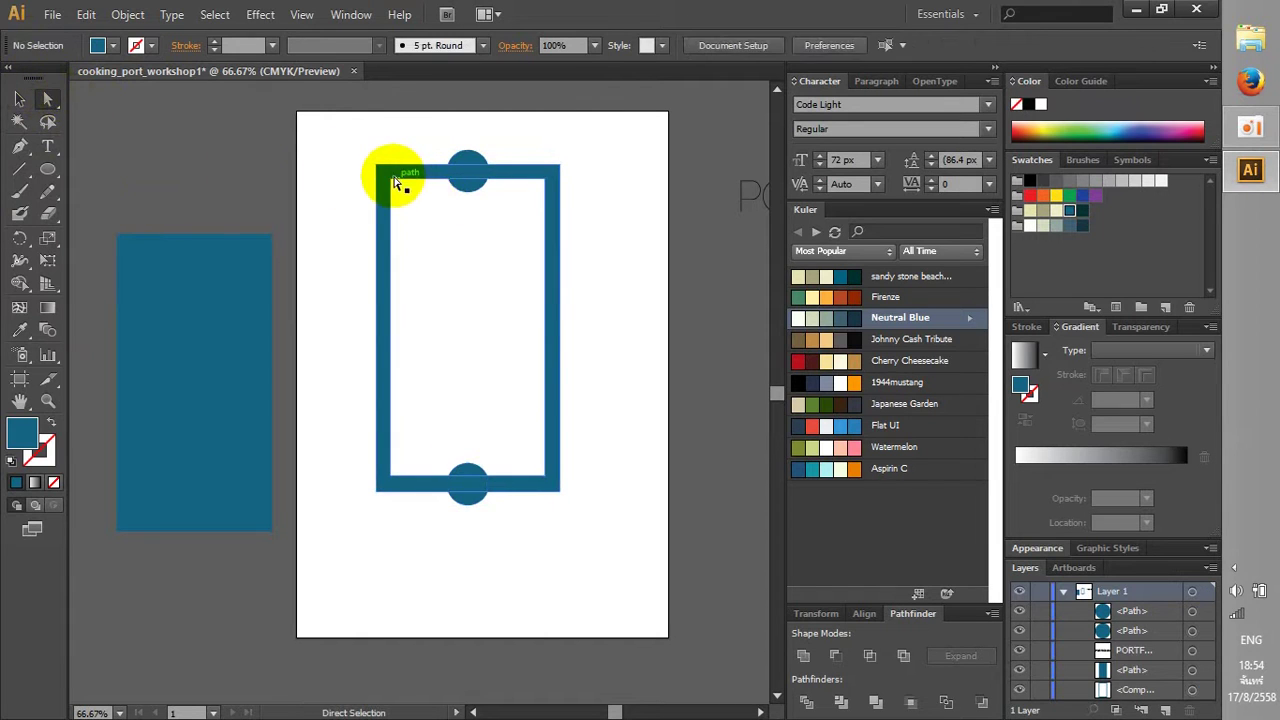
Try pulling the frame's corner point and moving the group, undoing both changes
{"action": "left_click_drag", "start_coordinate": [395, 182], "coordinate": [457, 229]}
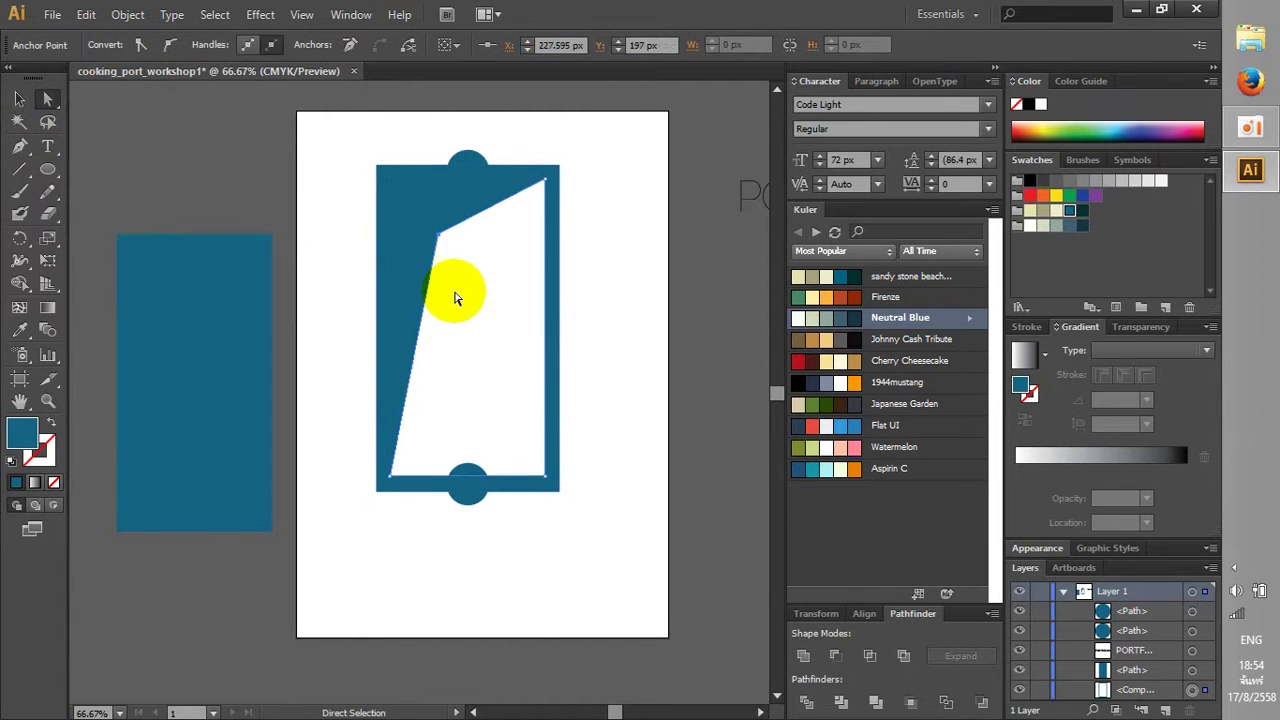
{"action": "key", "text": "ctrl+z"}
{"action": "left_click", "coordinate": [147, 157]}
{"action": "left_click_drag", "start_coordinate": [303, 121], "coordinate": [666, 591]}
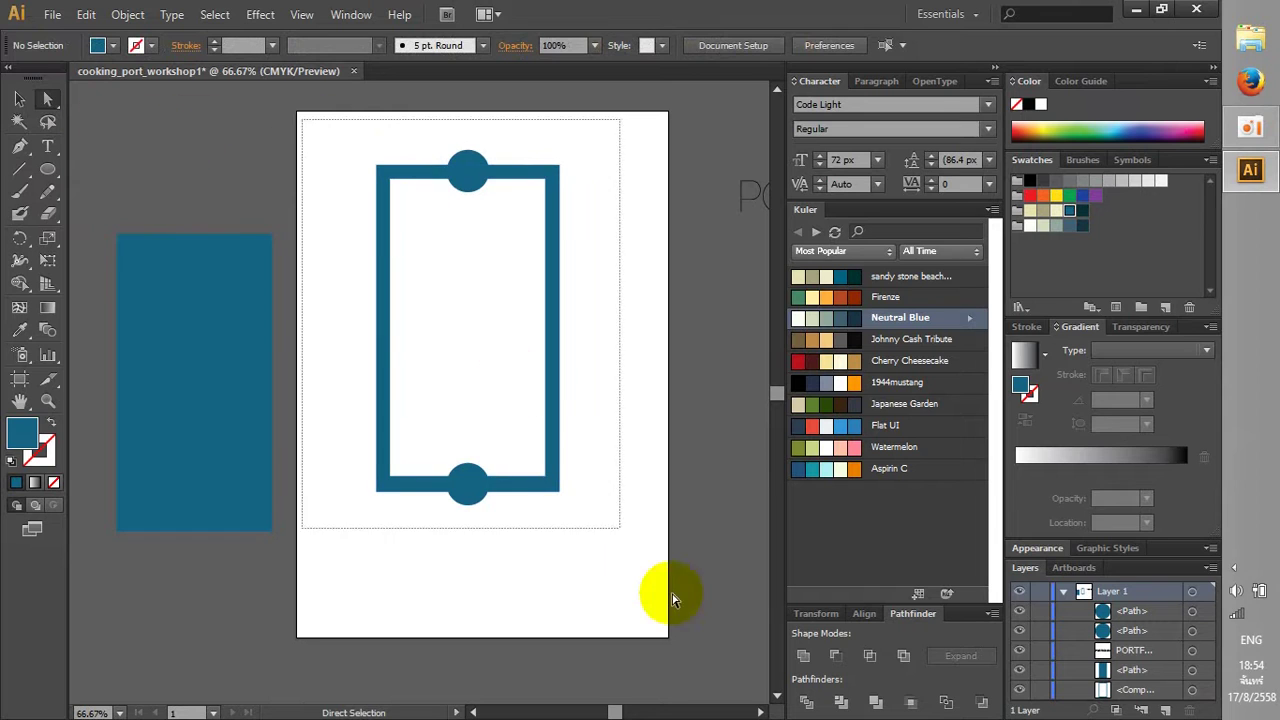
{"action": "mouse_move", "coordinate": [560, 344]}
{"action": "left_mouse_down"}
{"action": "mouse_move", "coordinate": [611, 360]}
{"action": "mouse_move", "coordinate": [600, 362]}
{"action": "left_mouse_up"}
{"action": "key", "text": "ctrl+z"}
{"action": "left_click", "coordinate": [337, 285]}
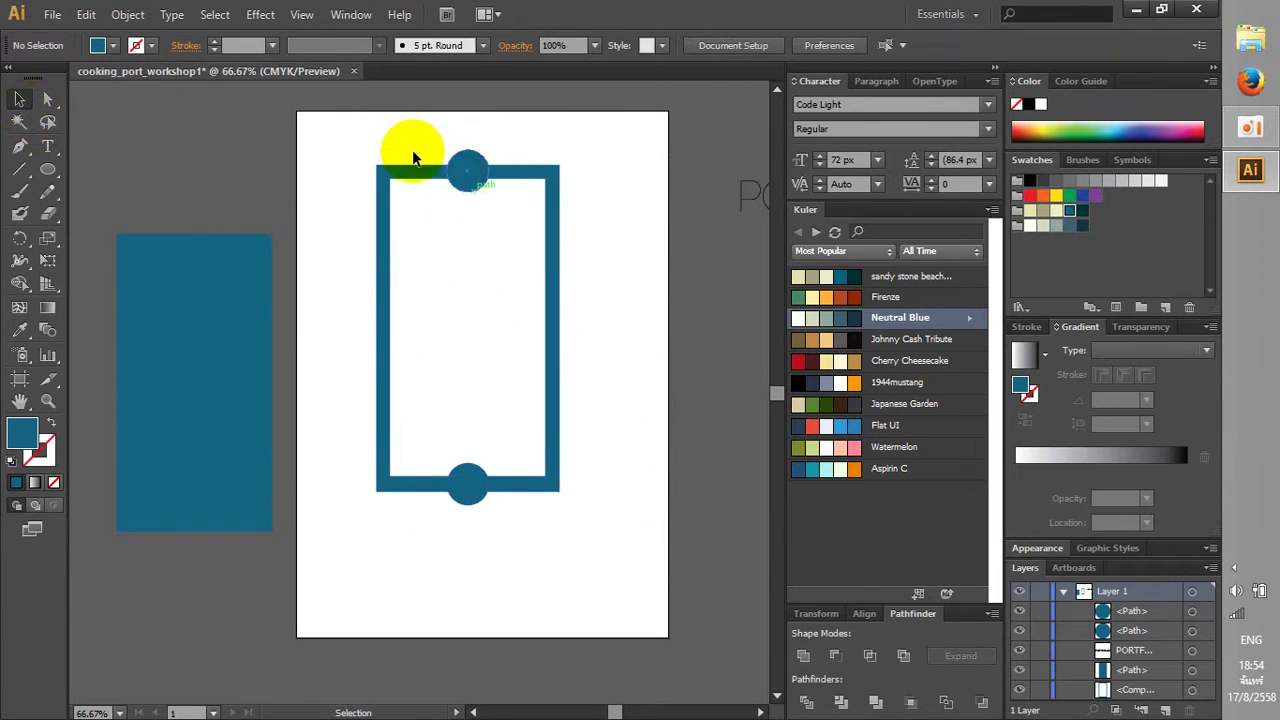
Scale the frame and both circles up from the bottom-right corner handle
{"action": "left_click_drag", "start_coordinate": [351, 109], "coordinate": [614, 517]}
{"action": "left_click_drag", "start_coordinate": [553, 432], "coordinate": [532, 427]}
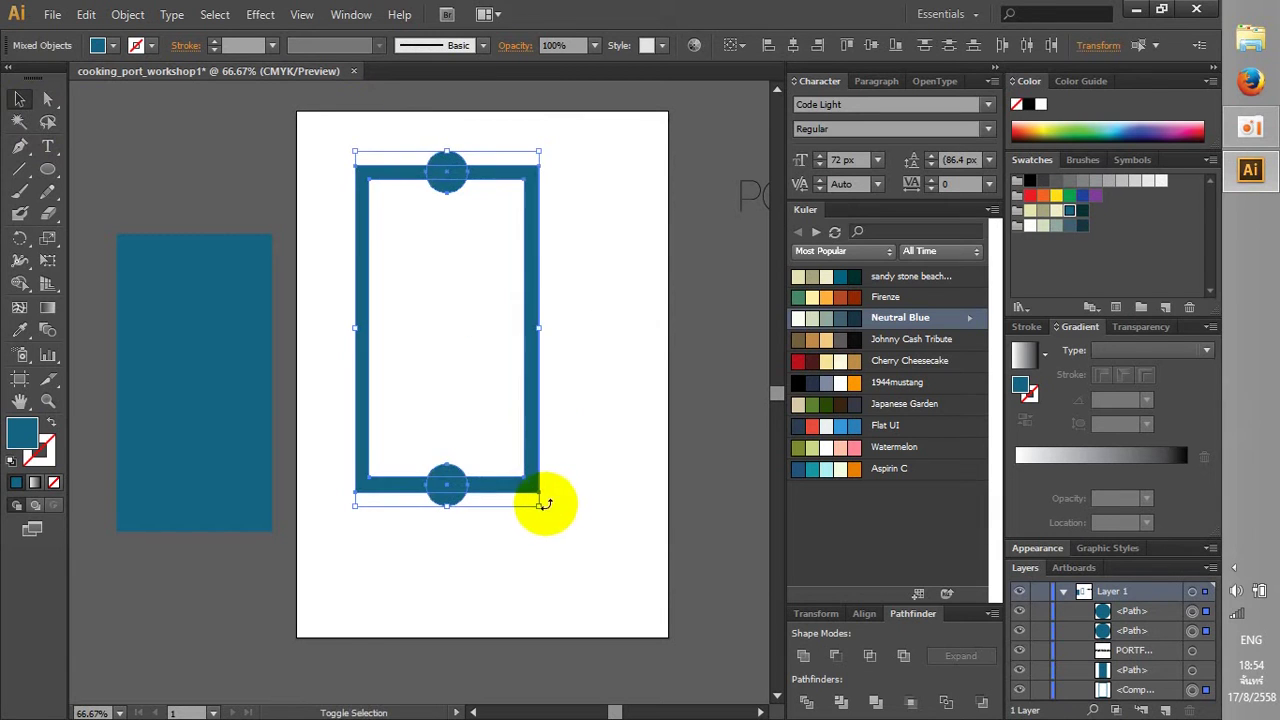
{"action": "mouse_move", "coordinate": [539, 505]}
{"action": "left_mouse_down"}
{"action": "mouse_move", "coordinate": [612, 597]}
{"action": "mouse_move", "coordinate": [614, 517]}
{"action": "mouse_move", "coordinate": [586, 486]}
{"action": "mouse_move", "coordinate": [627, 476]}
{"action": "left_mouse_up"}
{"action": "left_click", "coordinate": [626, 475]}
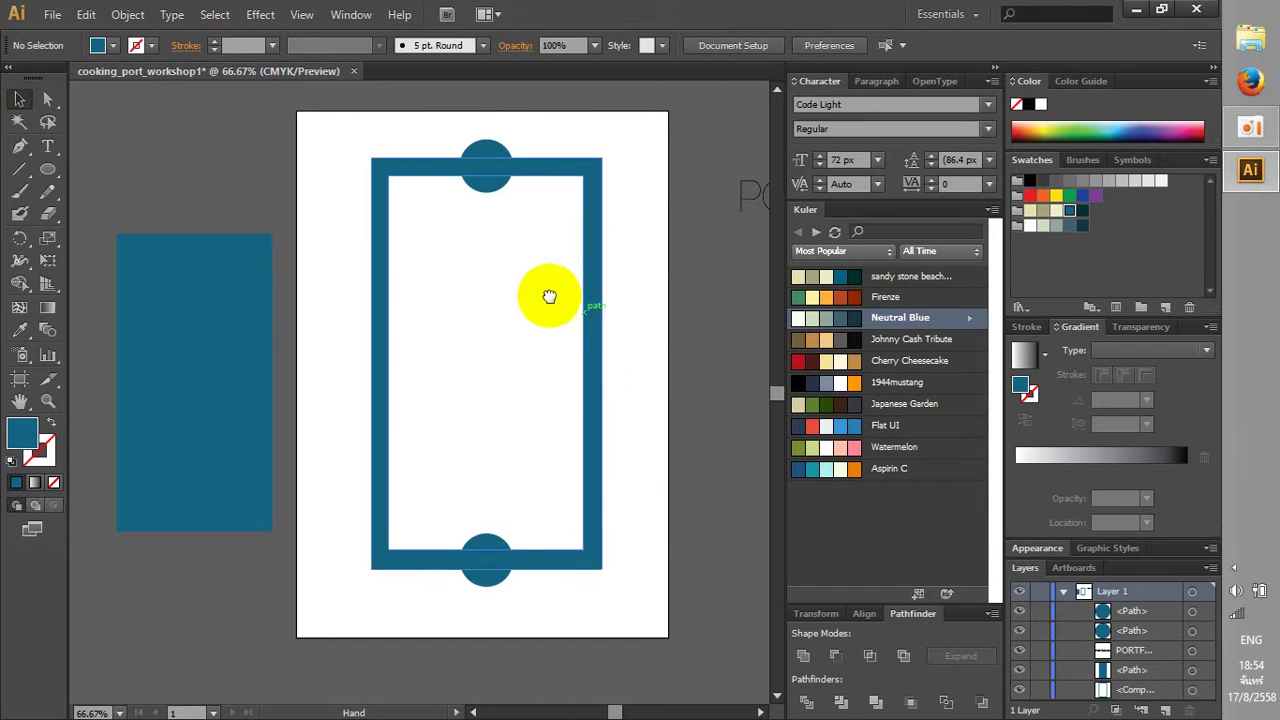
{"action": "scroll", "coordinate": [600, 240], "scroll_direction": "right", "scroll_amount": 2}
Trial-fit the PORTFOLIO title in the frame, park it off-page right, then place the blue rectangle inside
{"action": "mouse_move", "coordinate": [724, 177]}
{"action": "left_mouse_down"}
{"action": "mouse_move", "coordinate": [413, 212]}
{"action": "mouse_move", "coordinate": [330, 130]}
{"action": "left_mouse_up"}
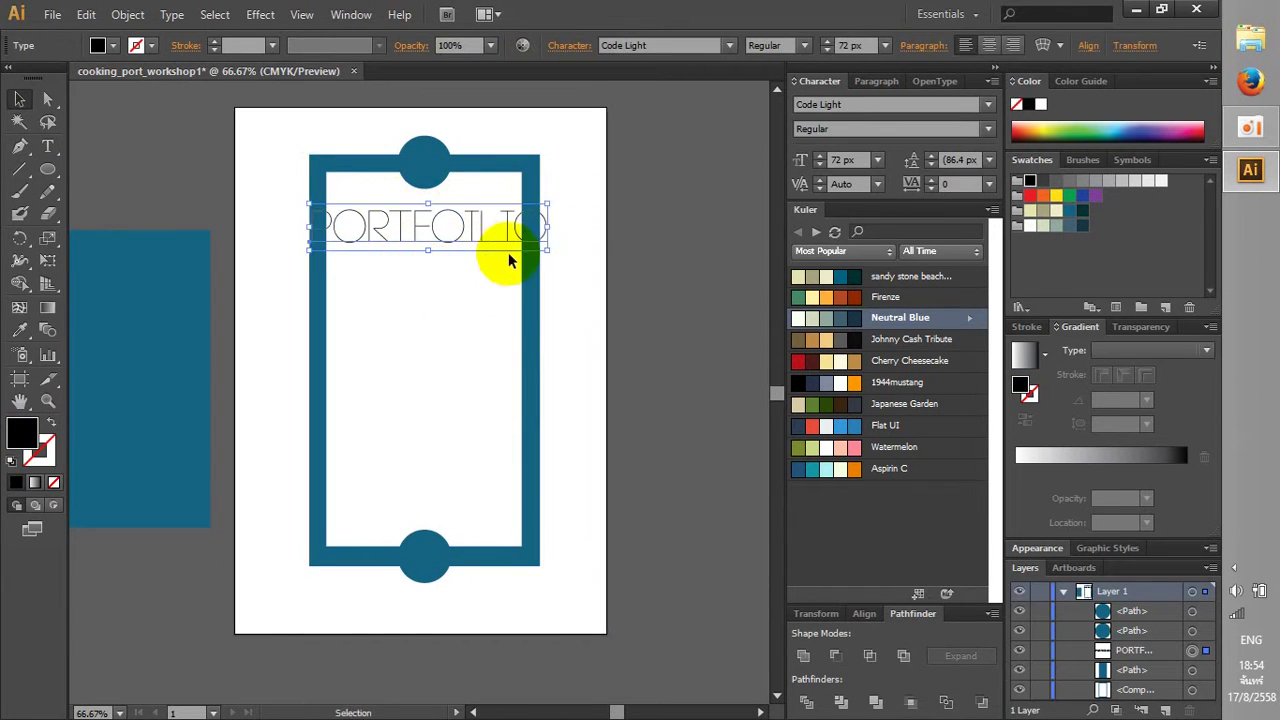
{"action": "left_click_drag", "start_coordinate": [548, 243], "coordinate": [523, 243]}
{"action": "left_click", "coordinate": [437, 236]}
{"action": "left_click_drag", "start_coordinate": [437, 236], "coordinate": [443, 216]}
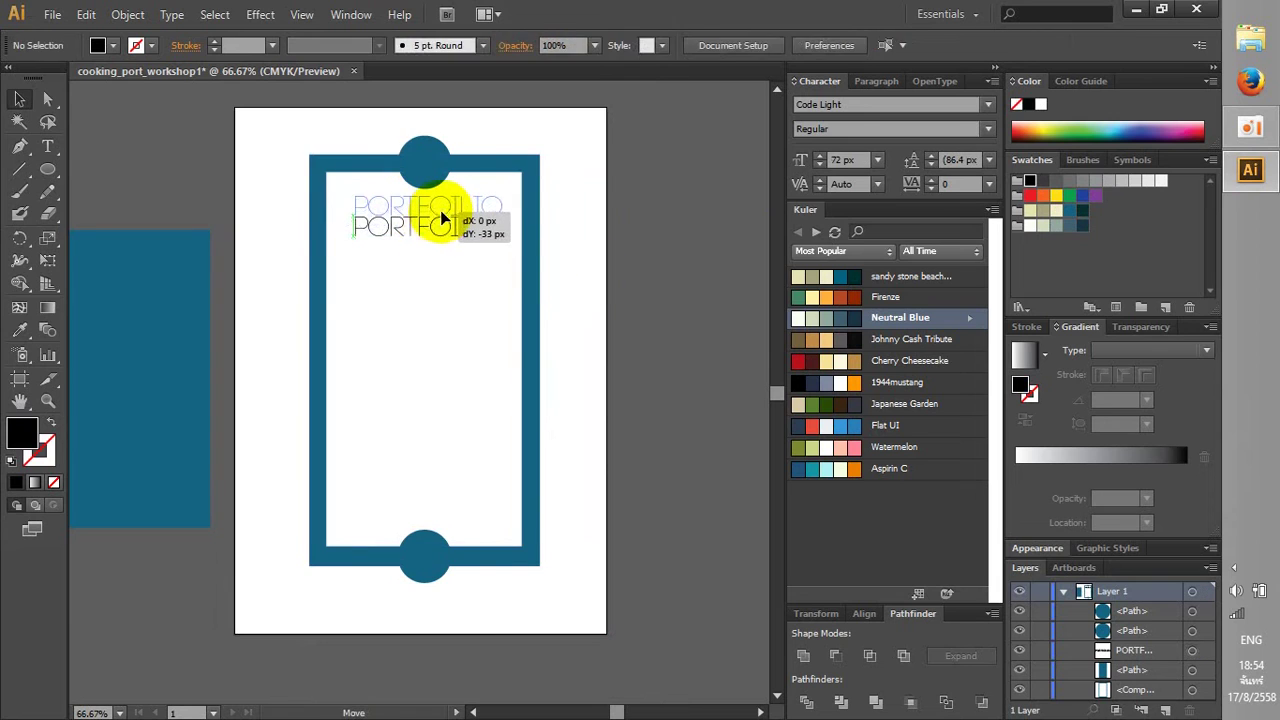
{"action": "left_click", "coordinate": [443, 294]}
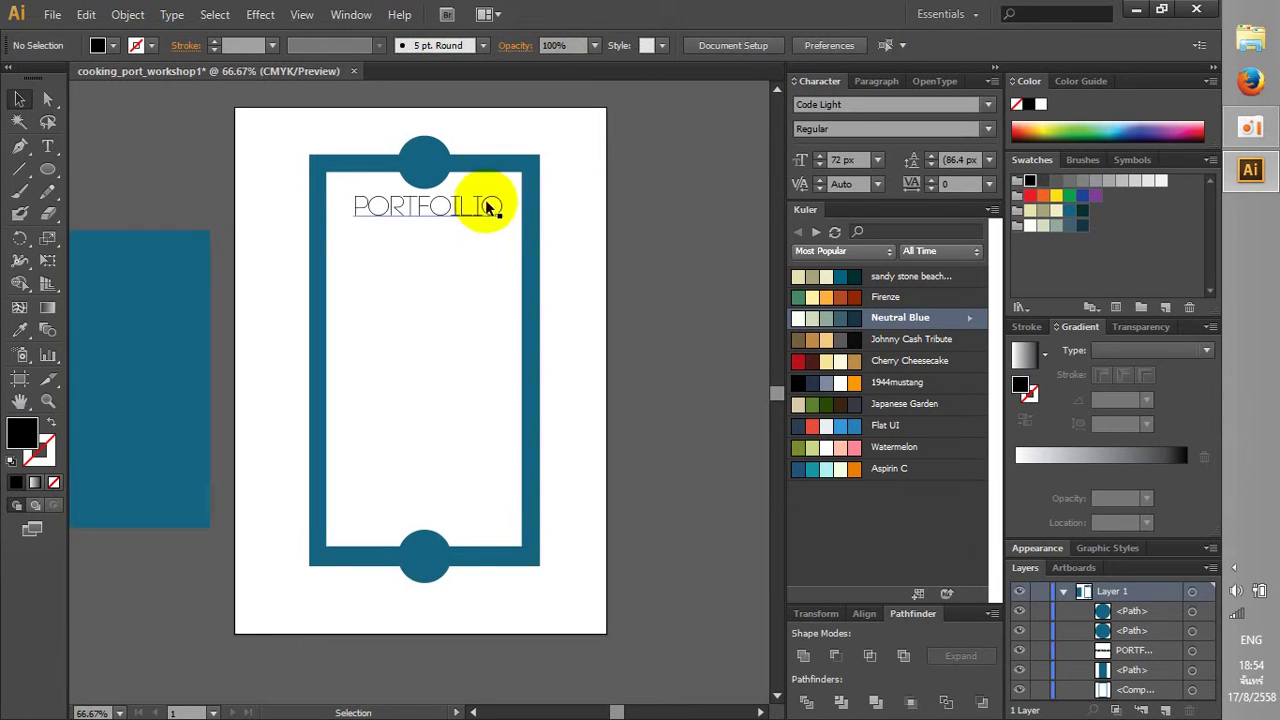
{"action": "left_click_drag", "start_coordinate": [486, 206], "coordinate": [457, 262]}
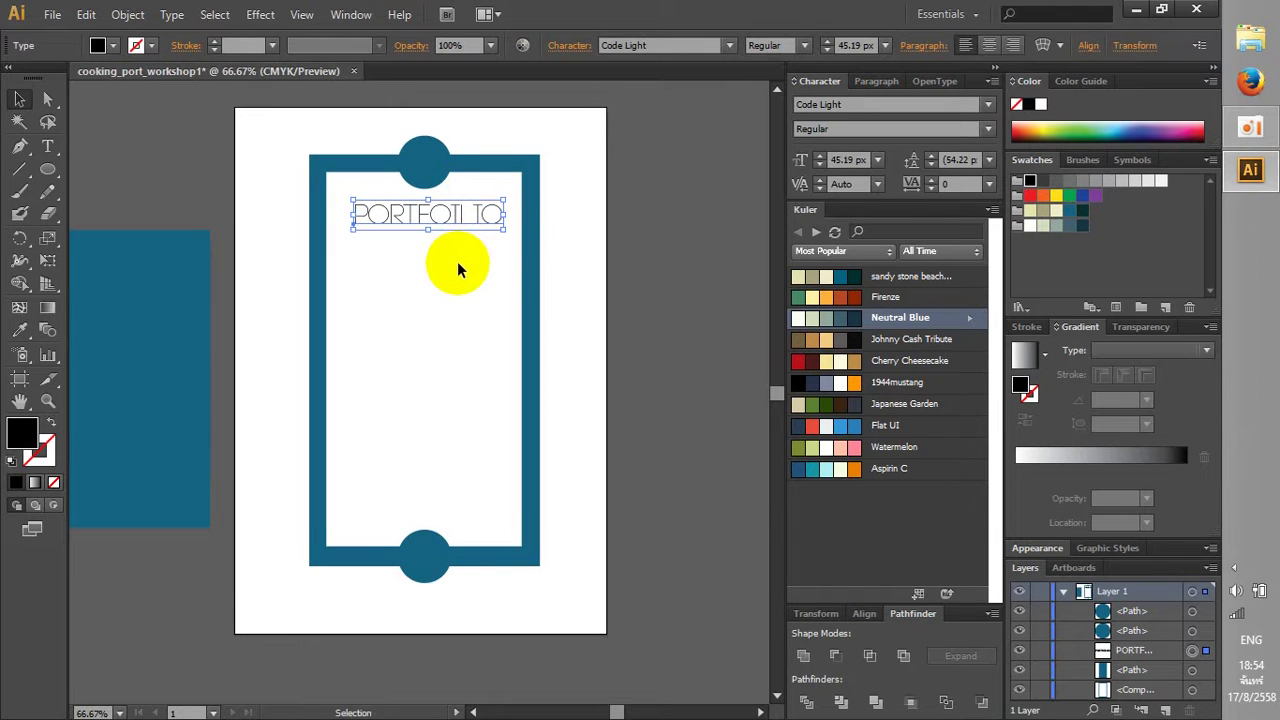
{"action": "left_click_drag", "start_coordinate": [457, 214], "coordinate": [697, 288]}
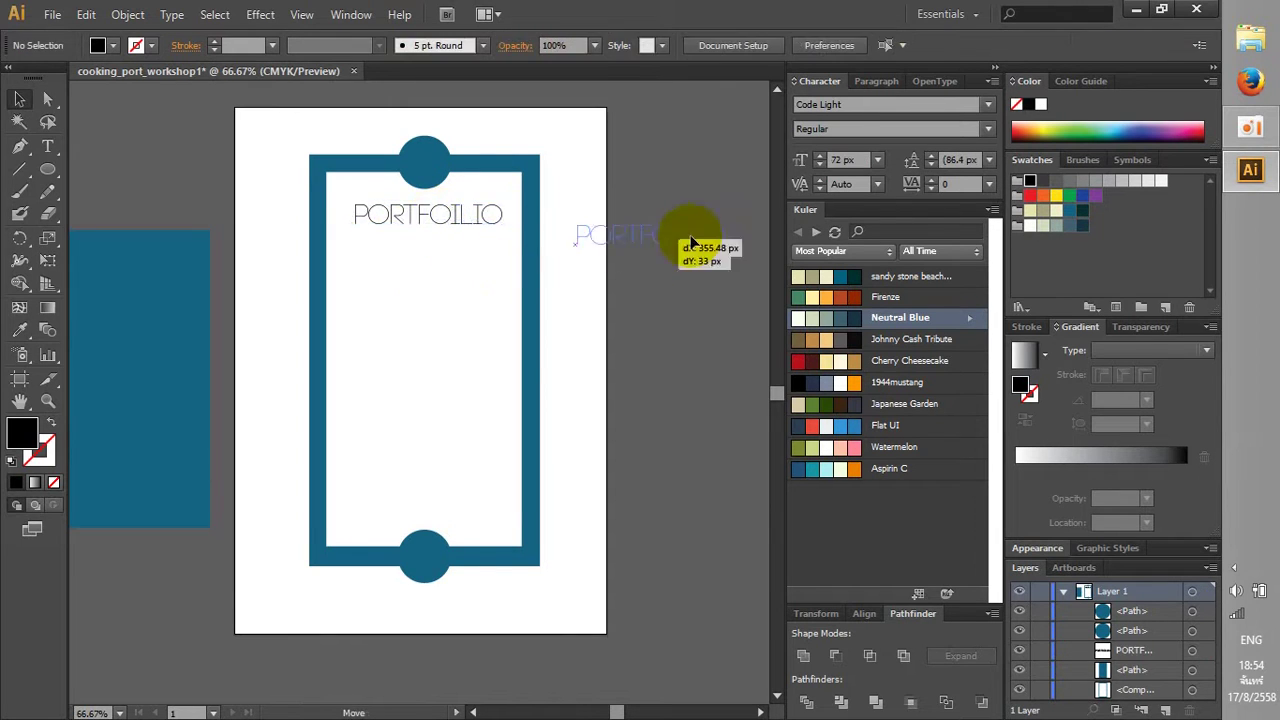
{"action": "mouse_move", "coordinate": [121, 357]}
{"action": "left_mouse_down"}
{"action": "mouse_move", "coordinate": [422, 330]}
{"action": "mouse_move", "coordinate": [391, 314]}
{"action": "left_mouse_up"}
Stretch the blue rectangle to nearly fill the frame and fill it dark teal
{"action": "left_click_drag", "start_coordinate": [486, 480], "coordinate": [517, 537]}
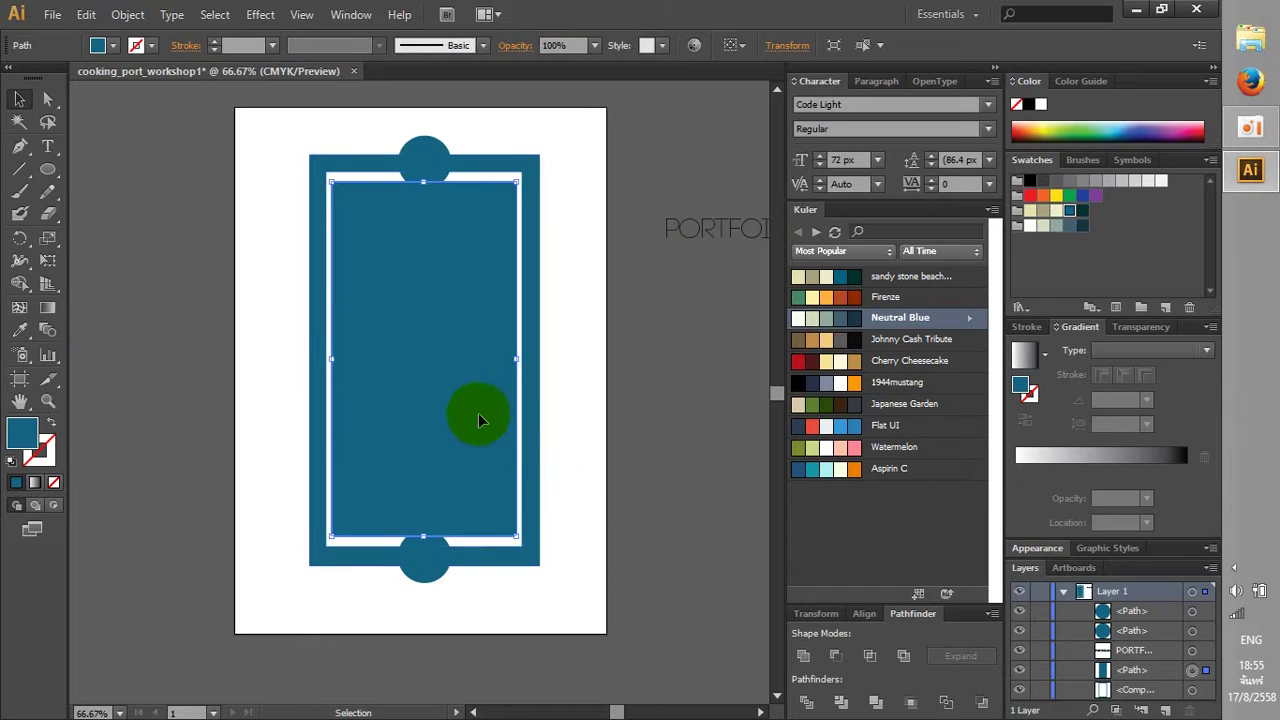
{"action": "left_click", "coordinate": [628, 374]}
{"action": "left_click", "coordinate": [394, 366]}
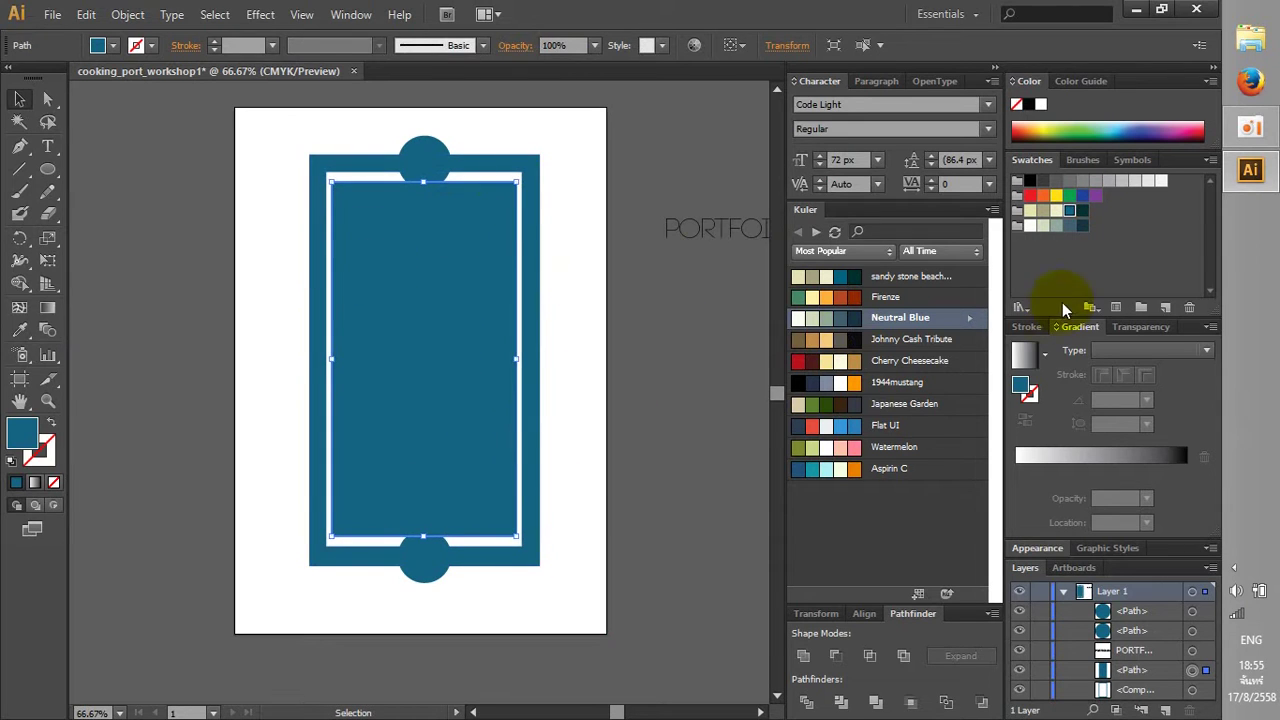
{"action": "left_click", "coordinate": [1082, 210]}
Apply 3D Extrude & Bevel with preview, rotating the slab to about 30°, 28°, 0°
{"action": "left_click", "coordinate": [396, 28]}
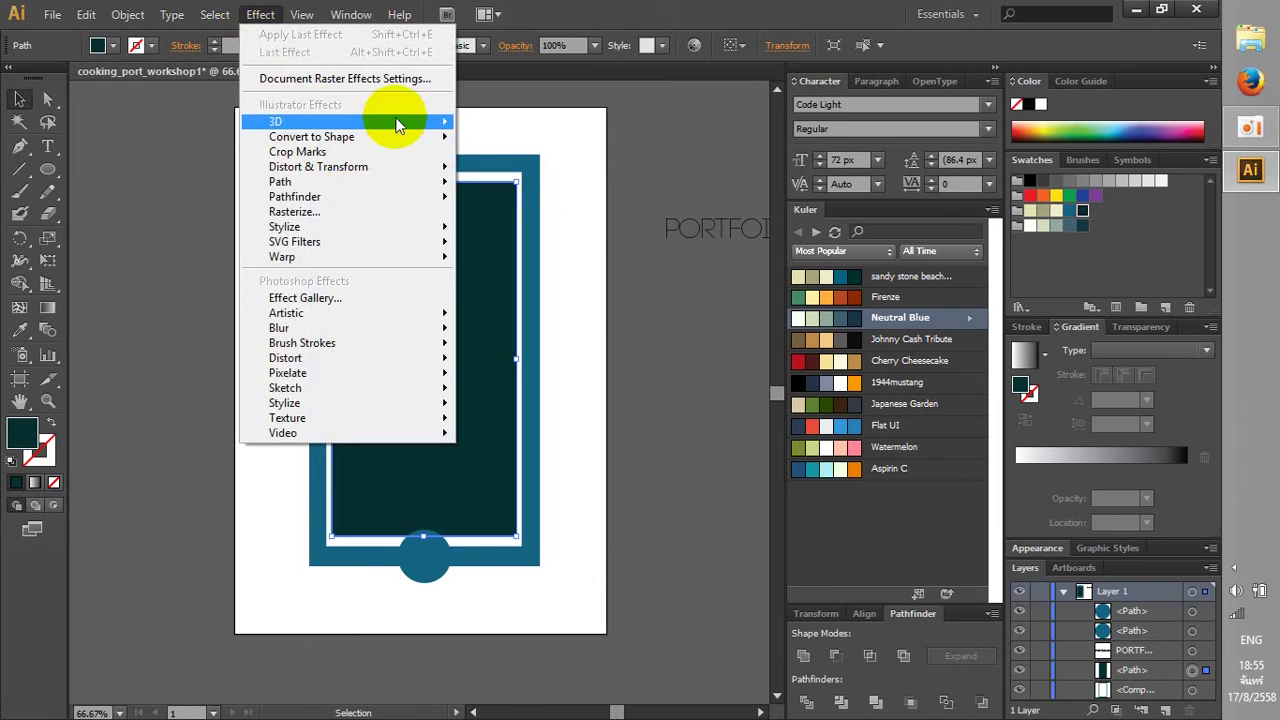
{"action": "mouse_move", "coordinate": [300, 121]}
{"action": "left_click", "coordinate": [522, 124]}
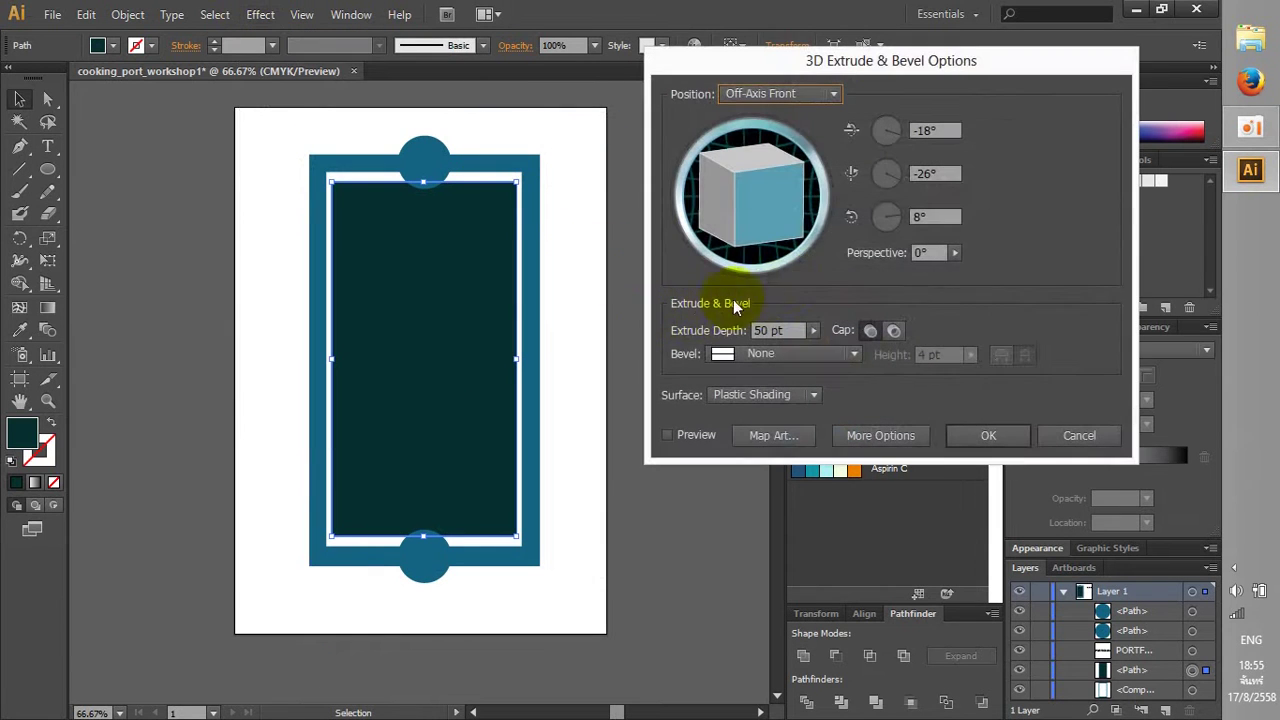
{"action": "left_click", "coordinate": [680, 437]}
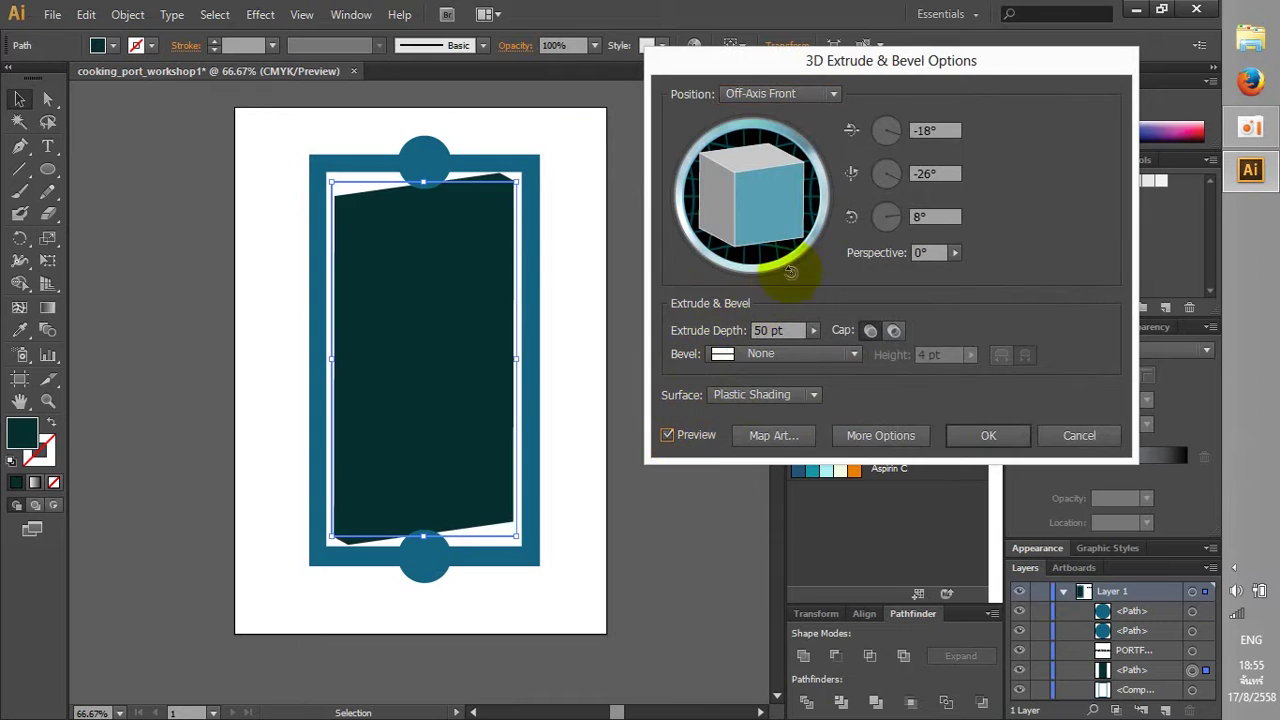
{"action": "mouse_move", "coordinate": [760, 200]}
{"action": "left_mouse_down"}
{"action": "mouse_move", "coordinate": [718, 177]}
{"action": "mouse_move", "coordinate": [731, 199]}
{"action": "left_mouse_up"}
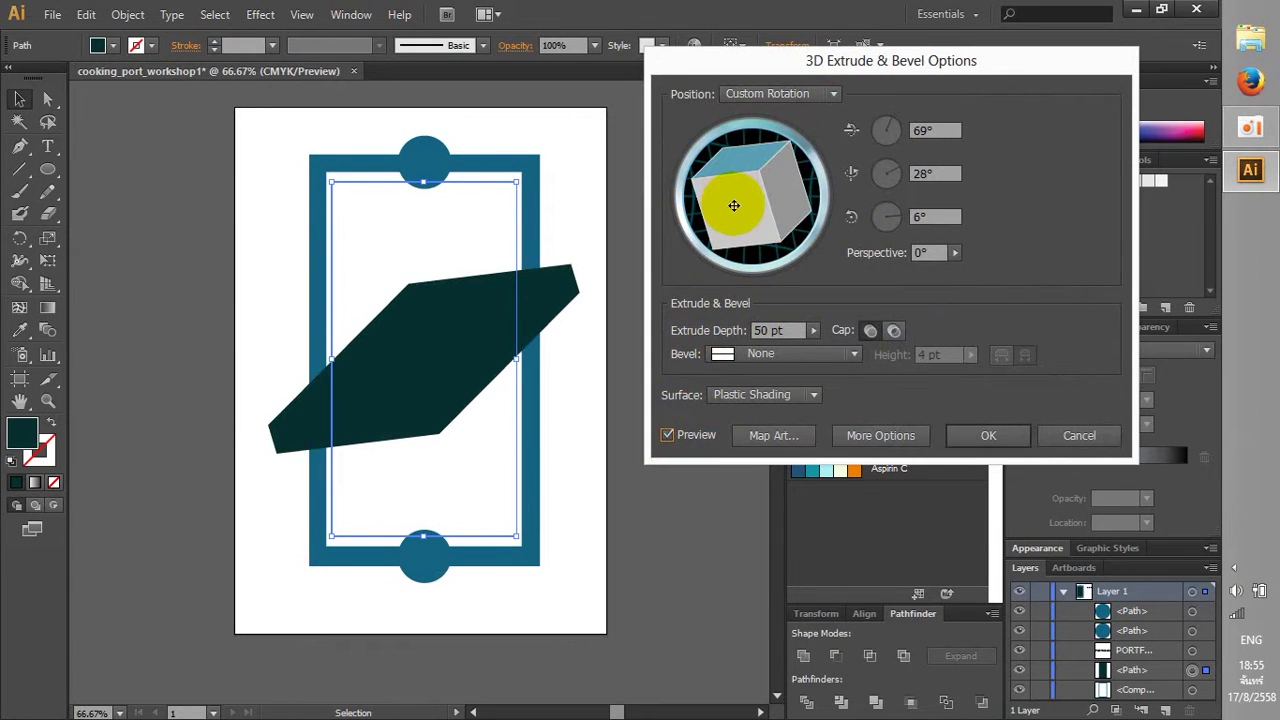
{"action": "left_click_drag", "start_coordinate": [734, 205], "coordinate": [731, 194]}
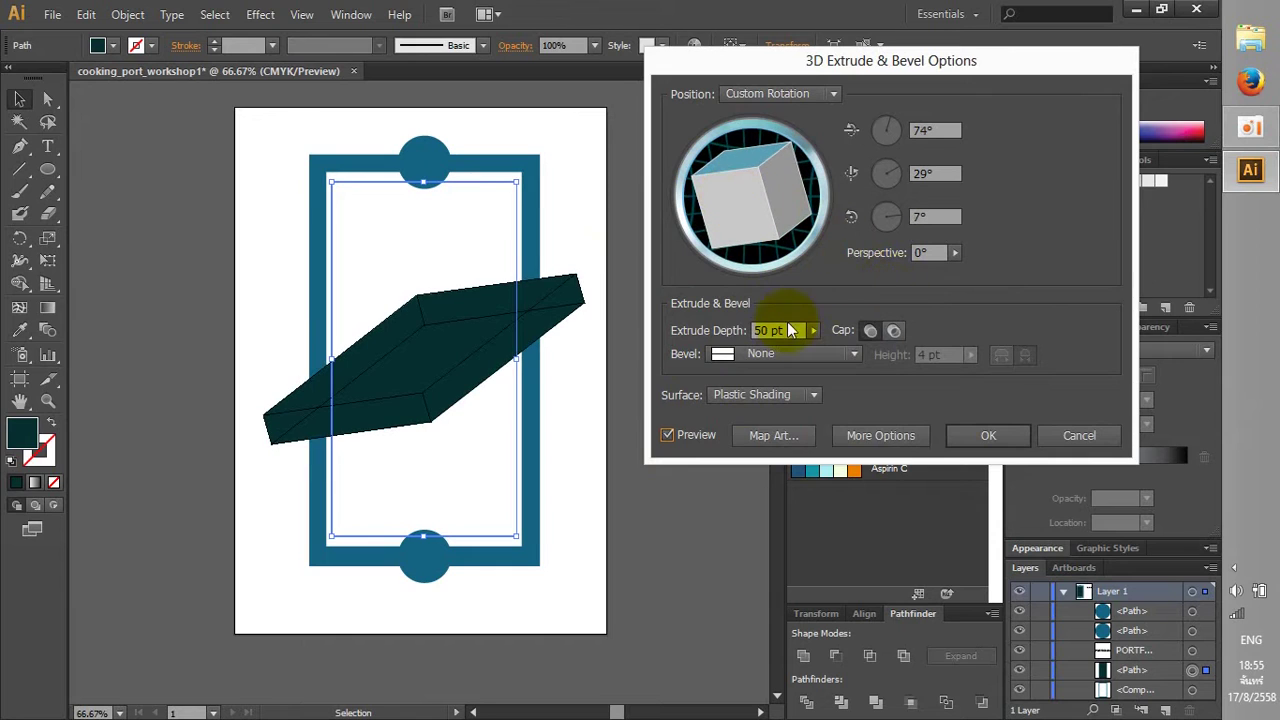
{"action": "left_click_drag", "start_coordinate": [801, 331], "coordinate": [656, 330]}
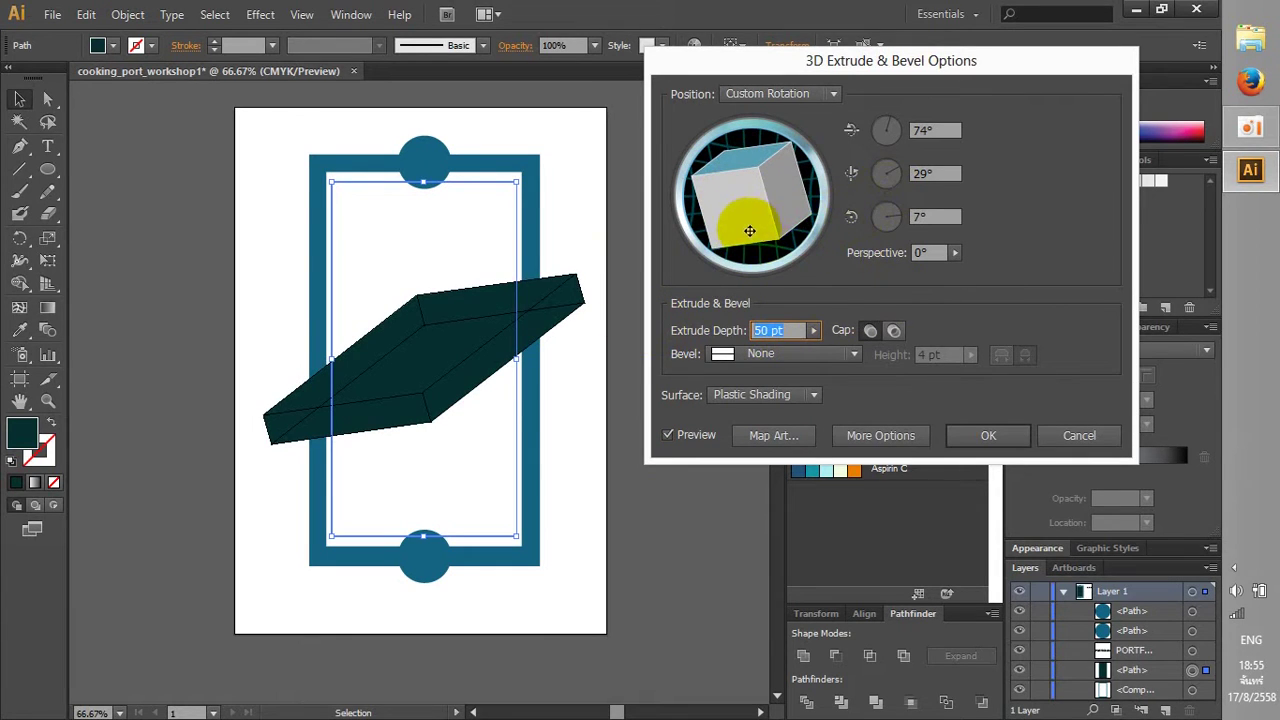
{"action": "left_click_drag", "start_coordinate": [942, 220], "coordinate": [850, 215]}
{"action": "type", "text": "0"}
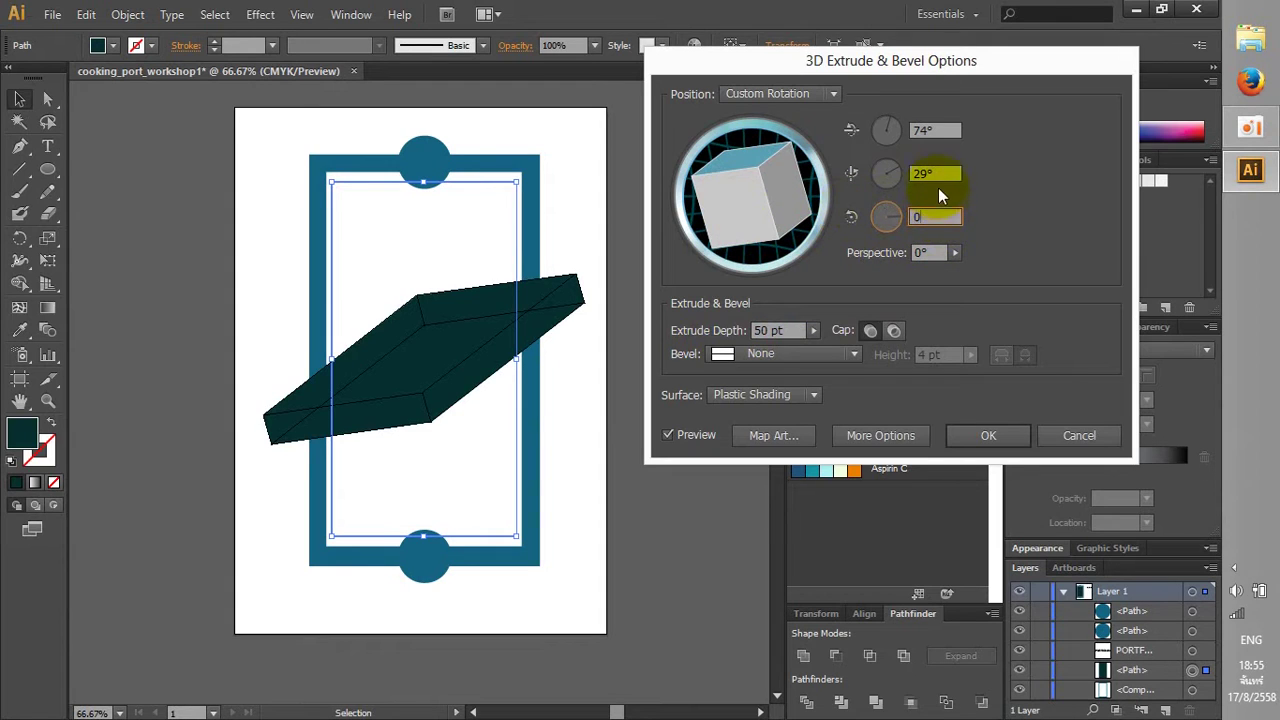
{"action": "left_click", "coordinate": [938, 177]}
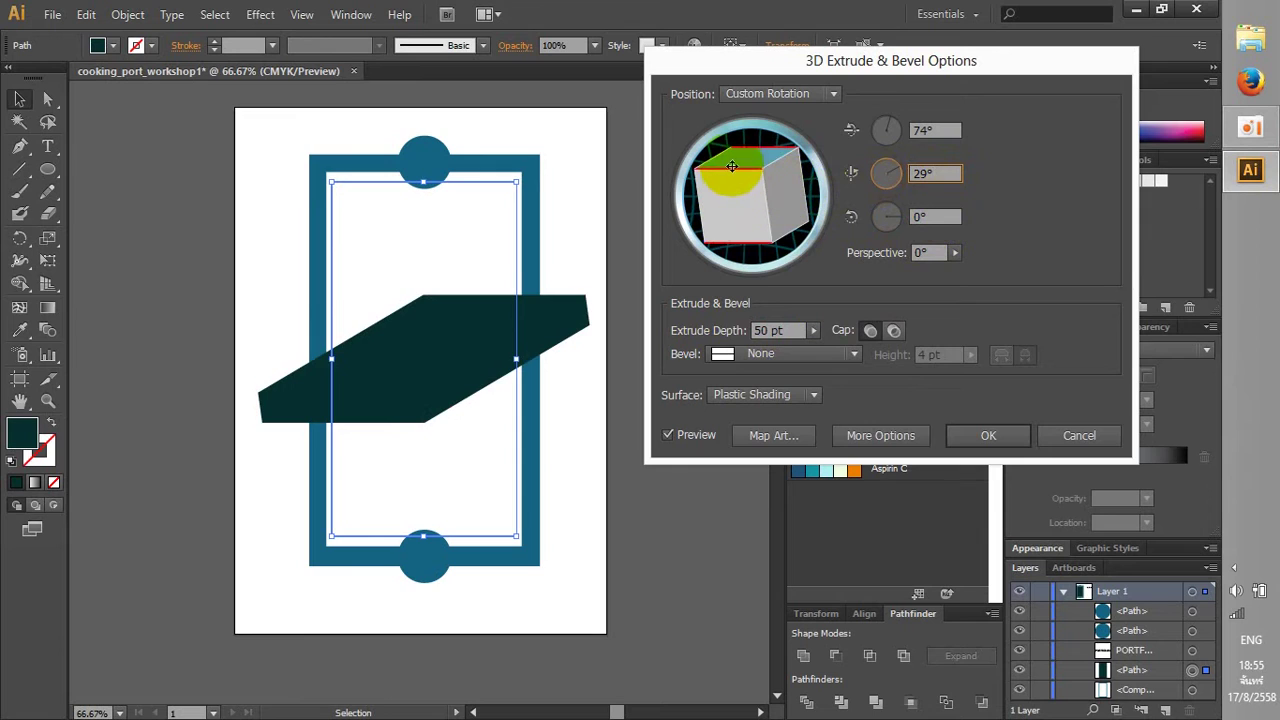
{"action": "left_click_drag", "start_coordinate": [732, 166], "coordinate": [731, 163]}
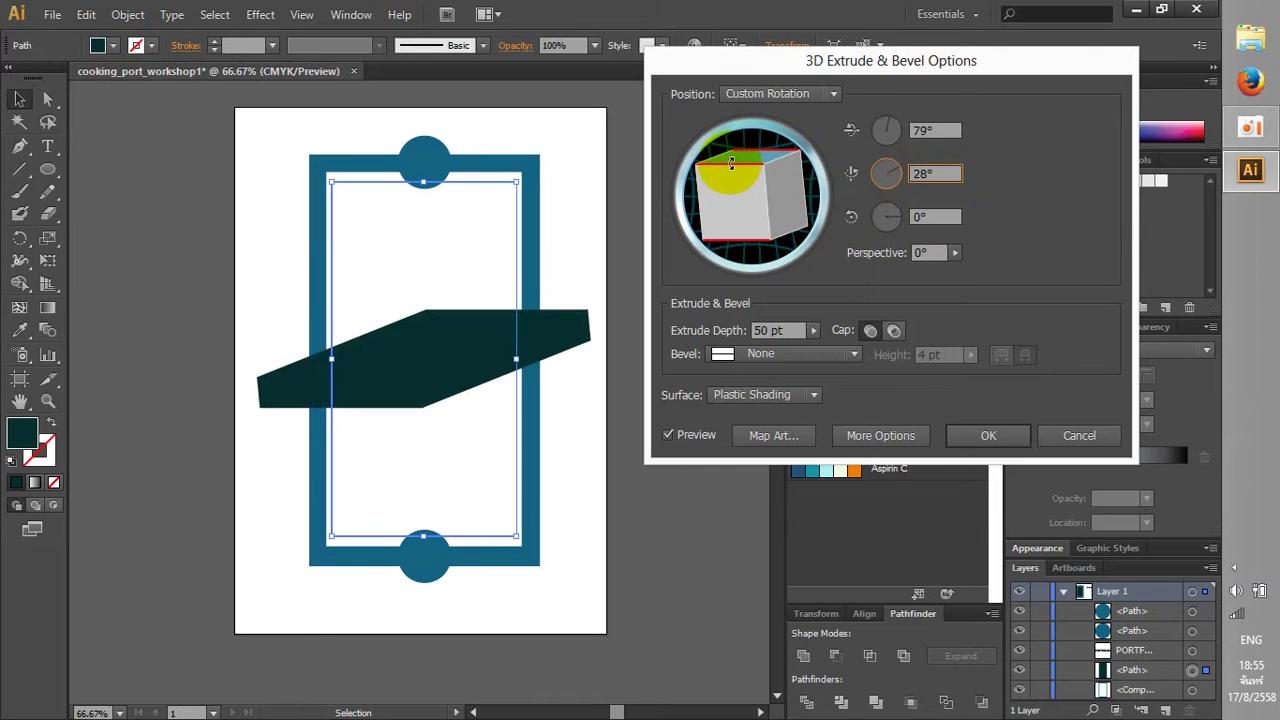
{"action": "left_click_drag", "start_coordinate": [732, 166], "coordinate": [727, 197]}
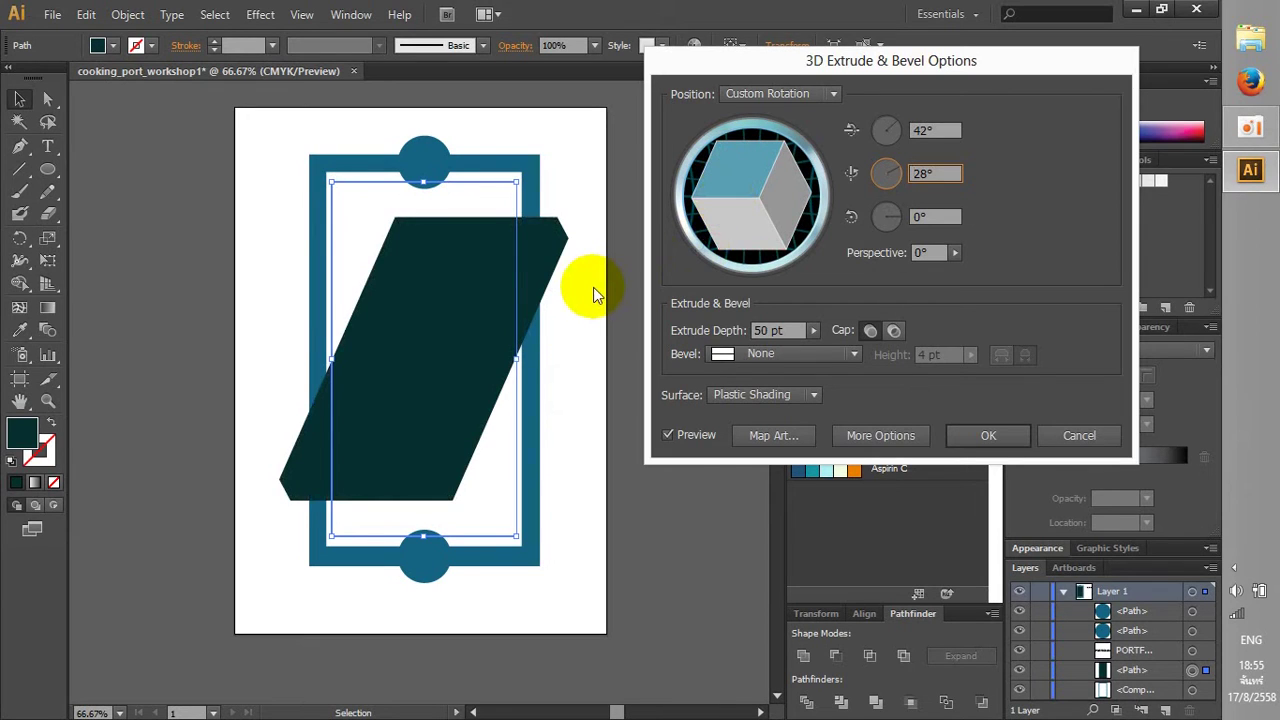
{"action": "left_click_drag", "start_coordinate": [692, 212], "coordinate": [720, 210]}
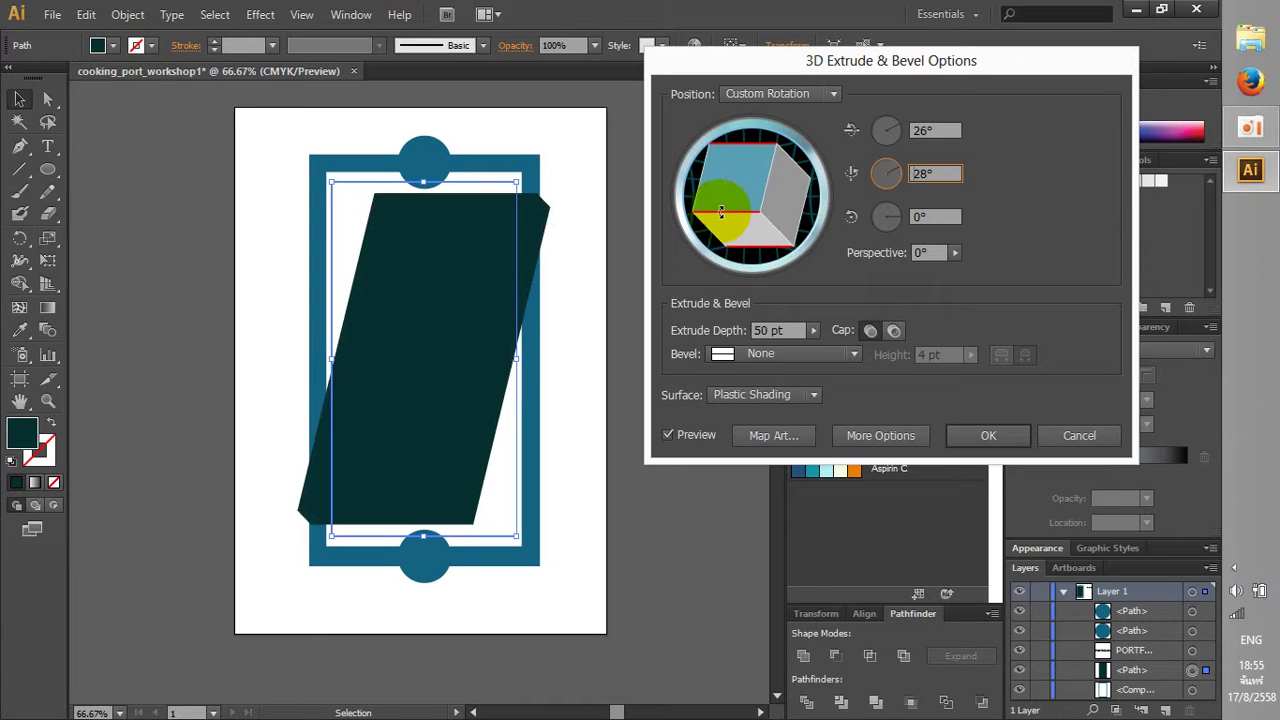
{"action": "left_click_drag", "start_coordinate": [719, 210], "coordinate": [808, 180]}
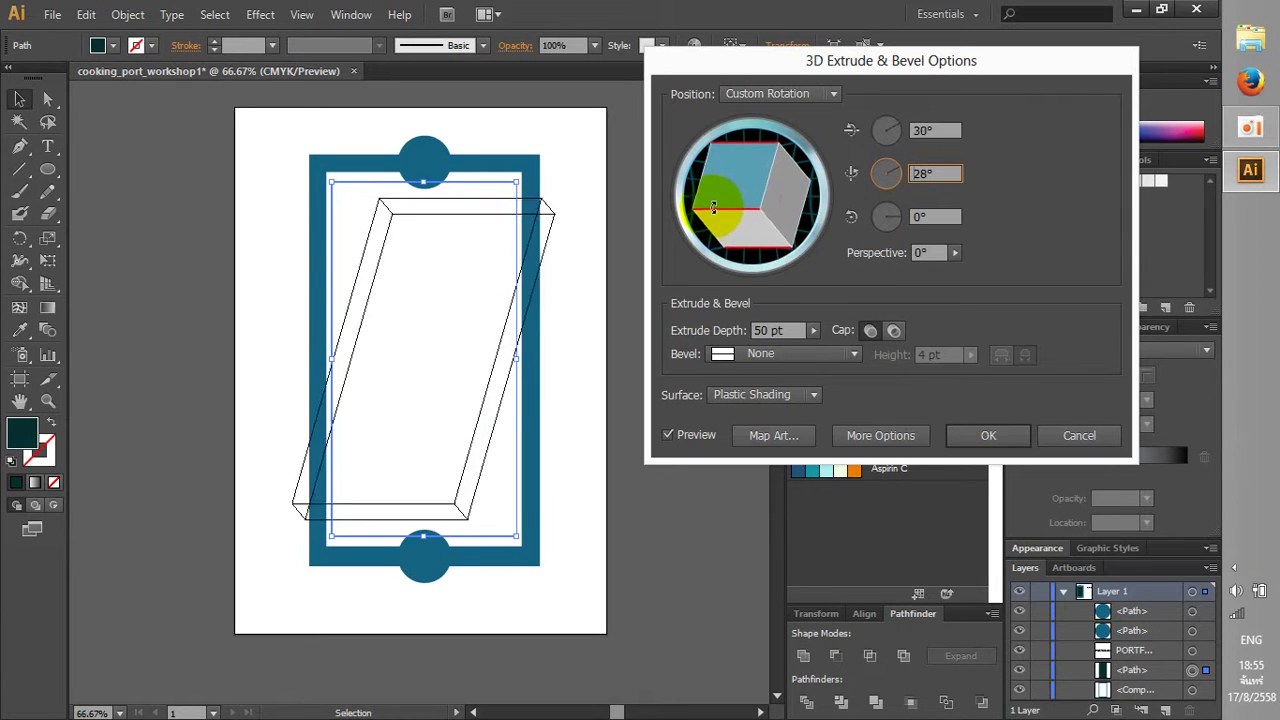
Set the extrude depth to 60 pt, trying a Classic bevel before settling on None
{"action": "left_click", "coordinate": [780, 330]}
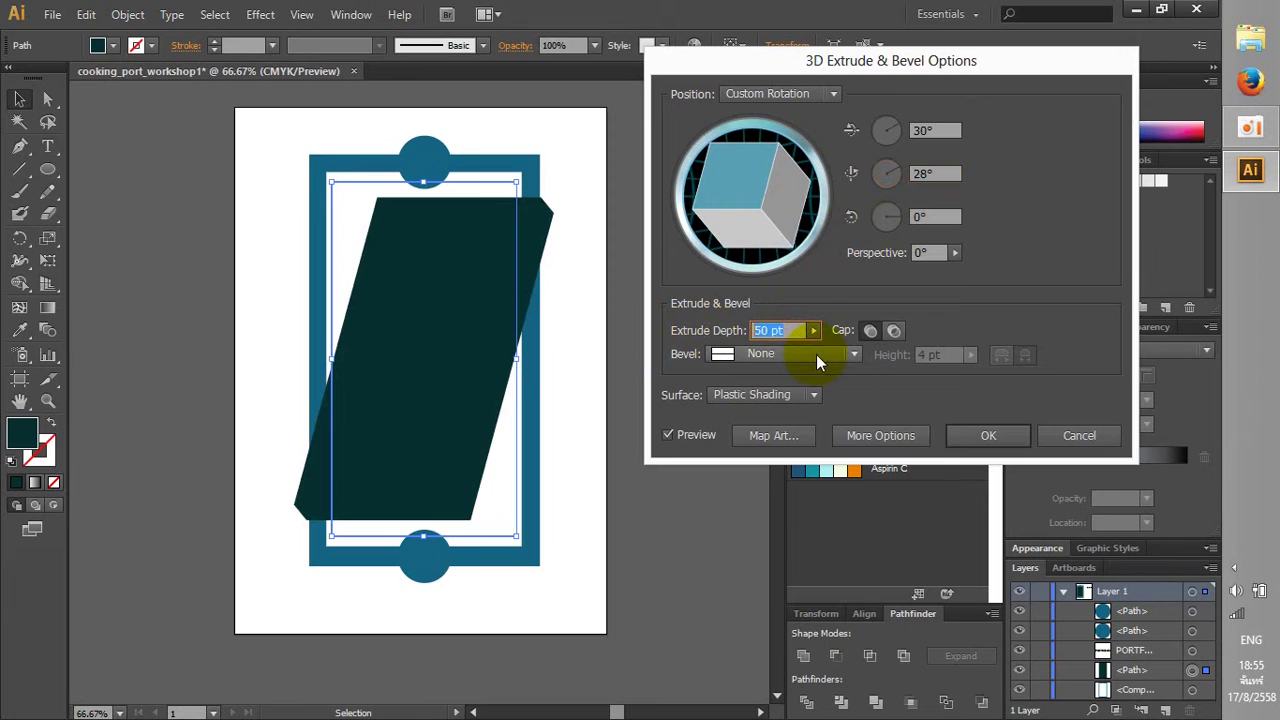
{"action": "type", "text": "60"}
{"action": "left_click", "coordinate": [935, 216]}
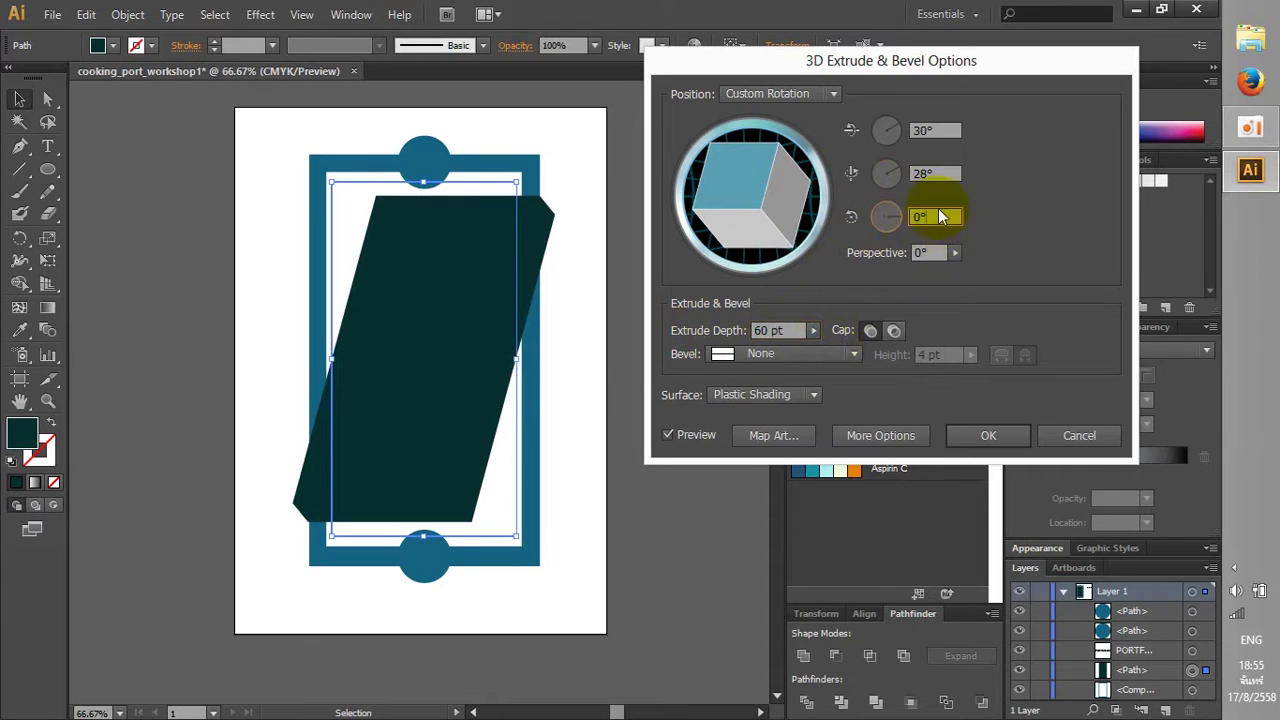
{"action": "left_click", "coordinate": [763, 358]}
{"action": "left_click", "coordinate": [764, 390]}
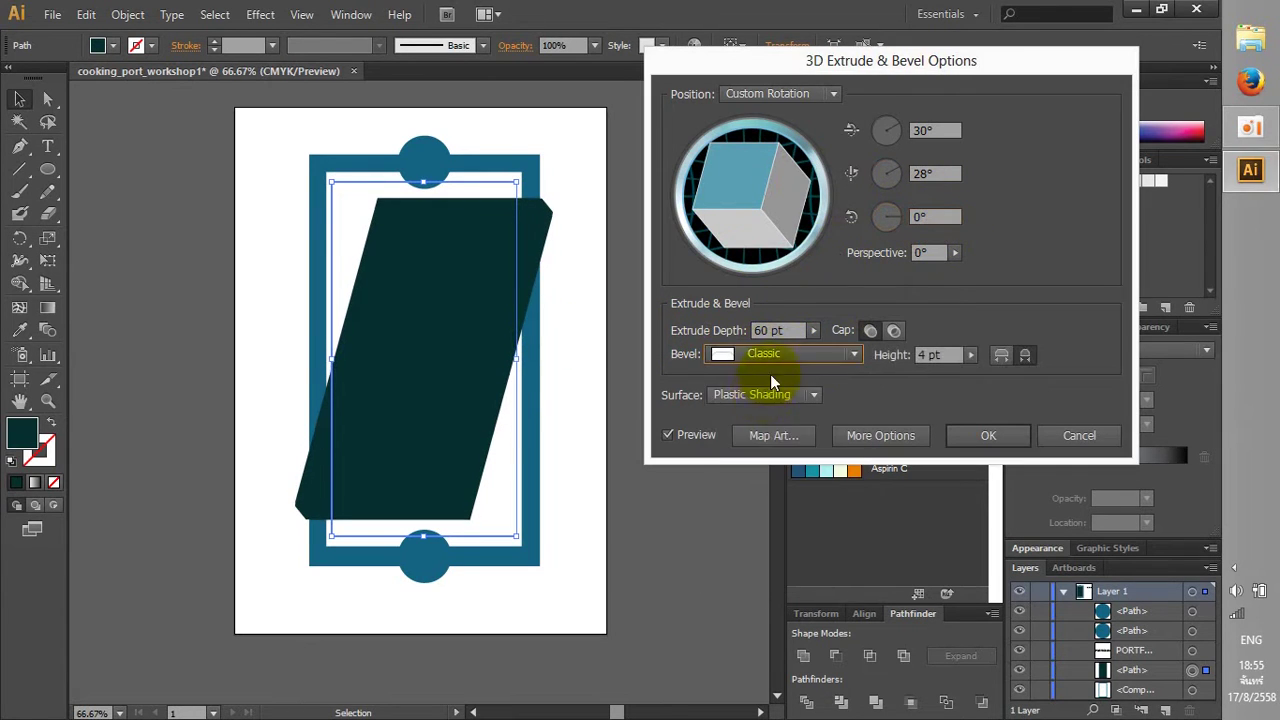
{"action": "left_click", "coordinate": [770, 360]}
Expand the lighting options, move the light down-left, and try None and Black shading colours
{"action": "left_click", "coordinate": [868, 435]}
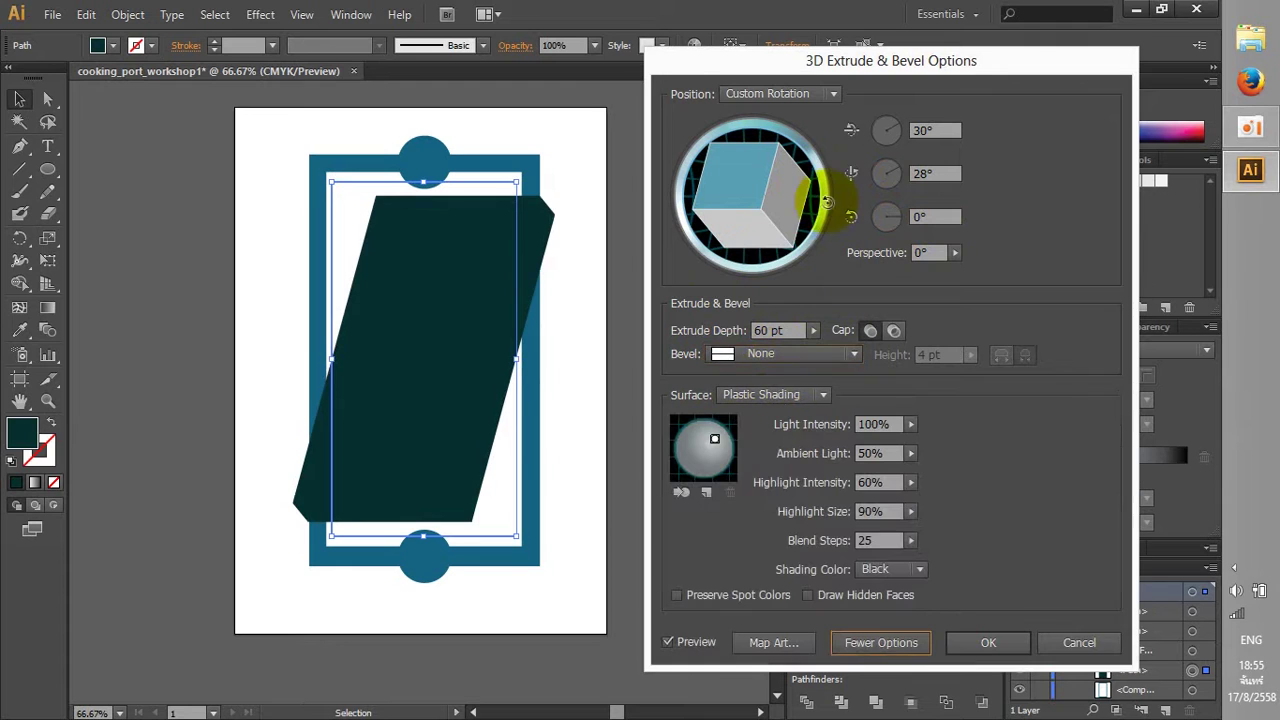
{"action": "mouse_move", "coordinate": [858, 60]}
{"action": "left_mouse_down"}
{"action": "mouse_move", "coordinate": [822, 37]}
{"action": "mouse_move", "coordinate": [820, 51]}
{"action": "left_mouse_up"}
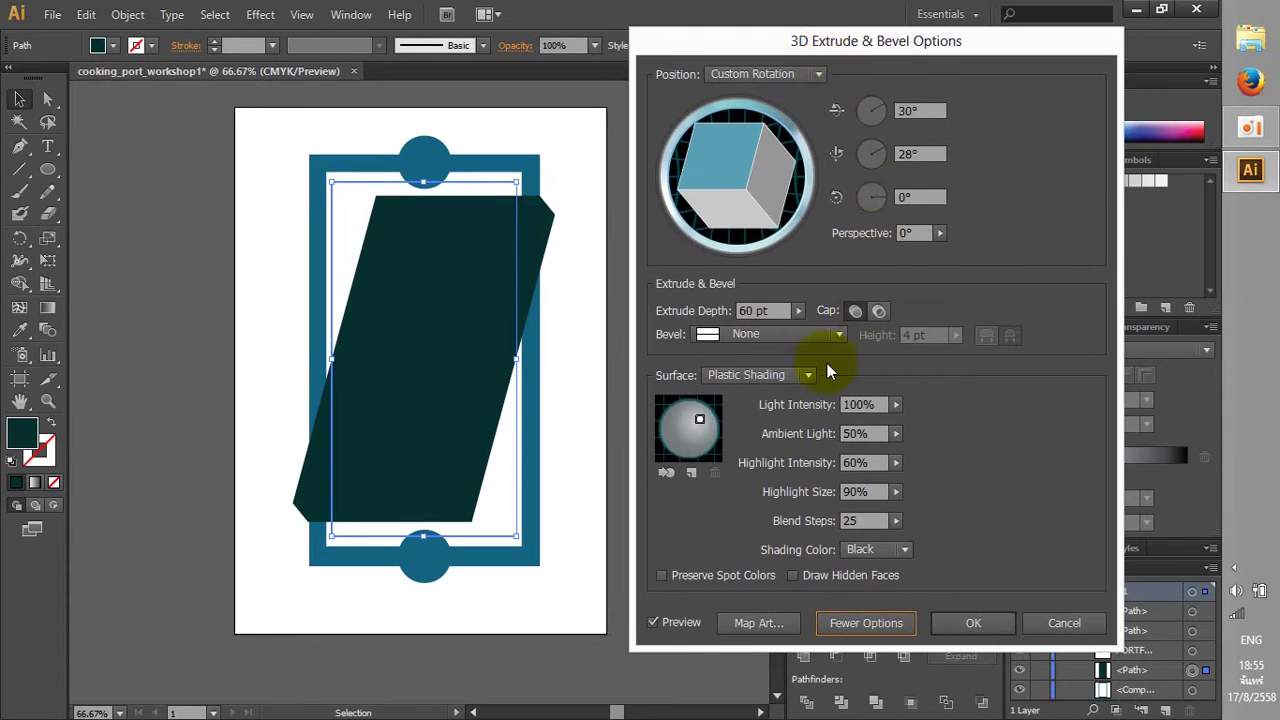
{"action": "left_click_drag", "start_coordinate": [699, 419], "coordinate": [684, 435]}
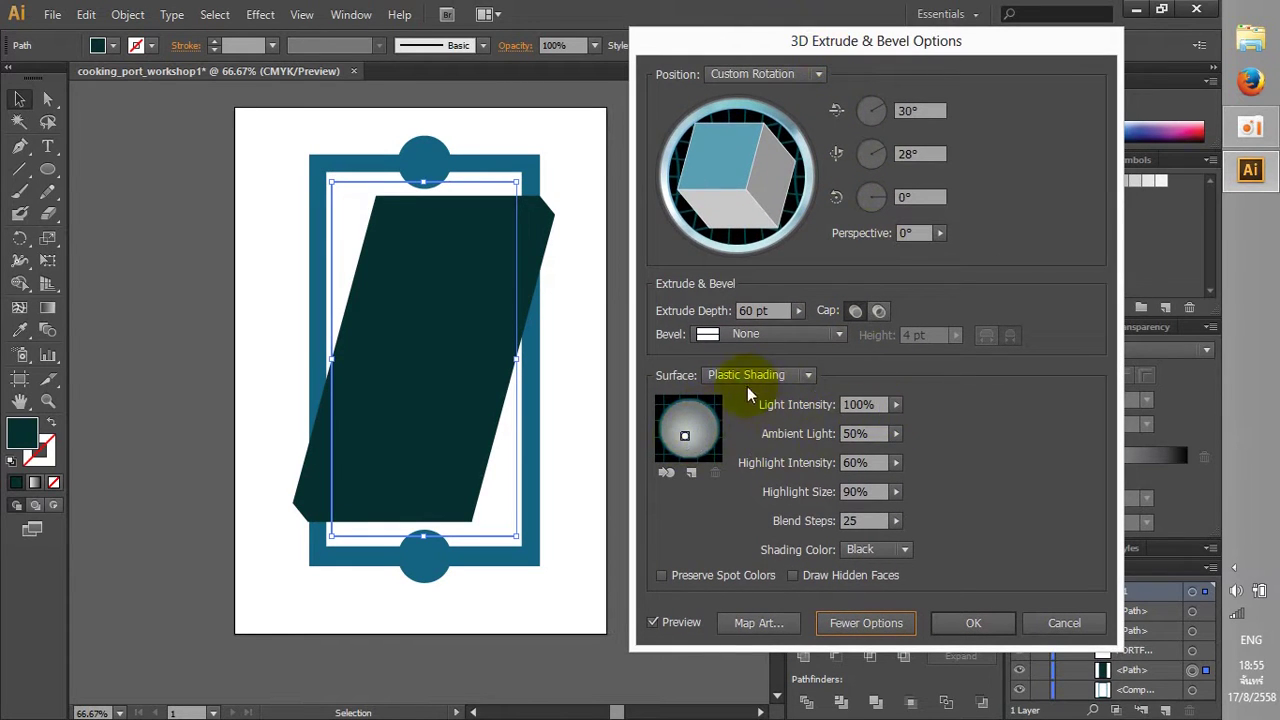
{"action": "left_click", "coordinate": [904, 550]}
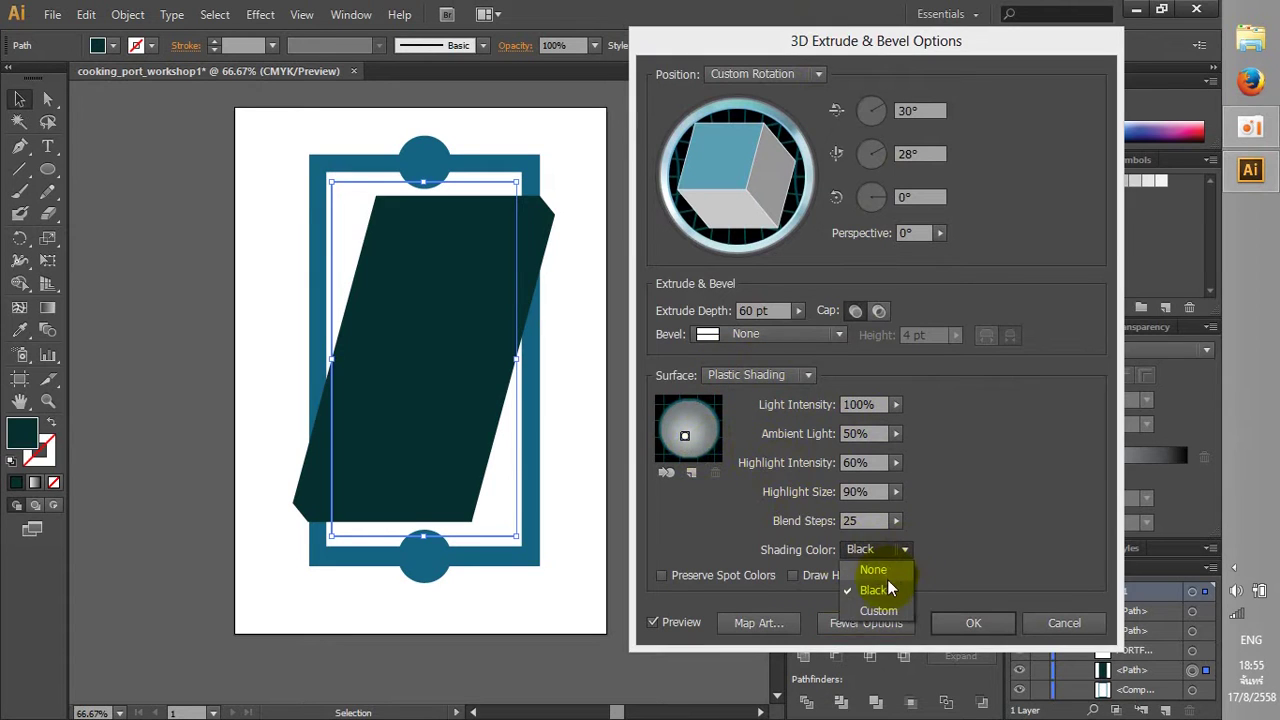
{"action": "left_click", "coordinate": [873, 569]}
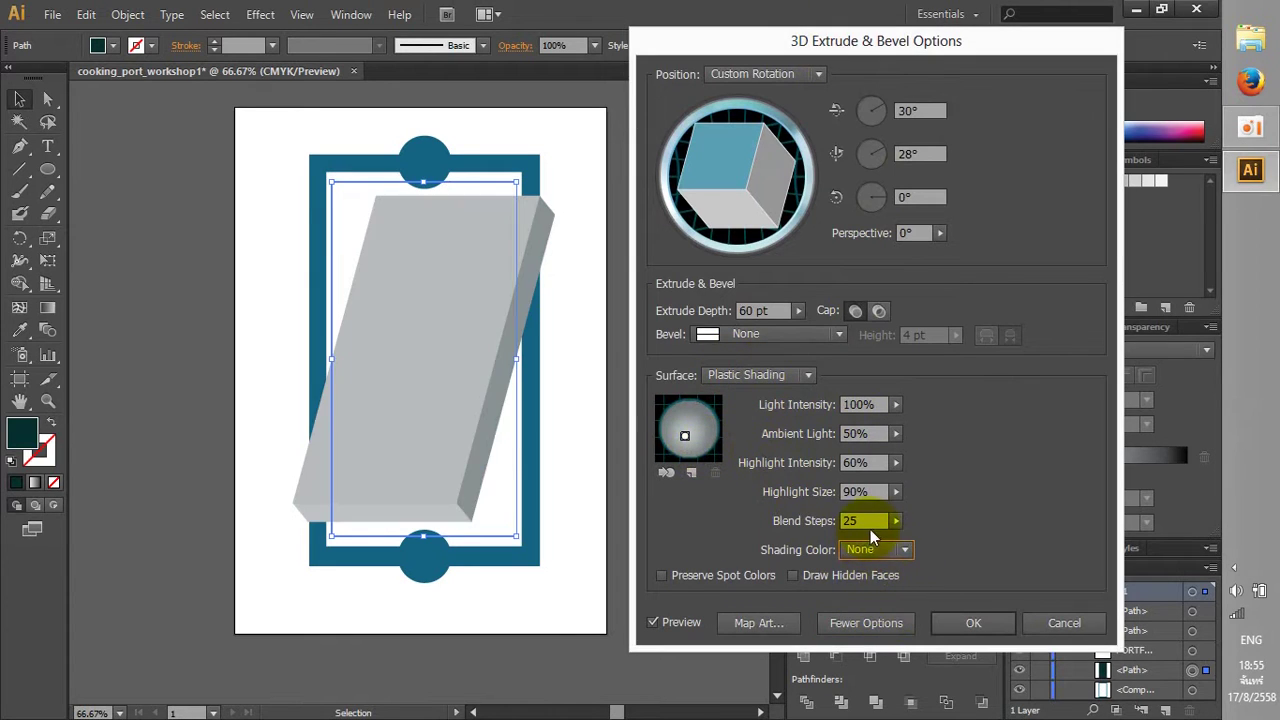
{"action": "left_click", "coordinate": [878, 549]}
{"action": "left_click", "coordinate": [873, 590]}
{"action": "left_click", "coordinate": [870, 549]}
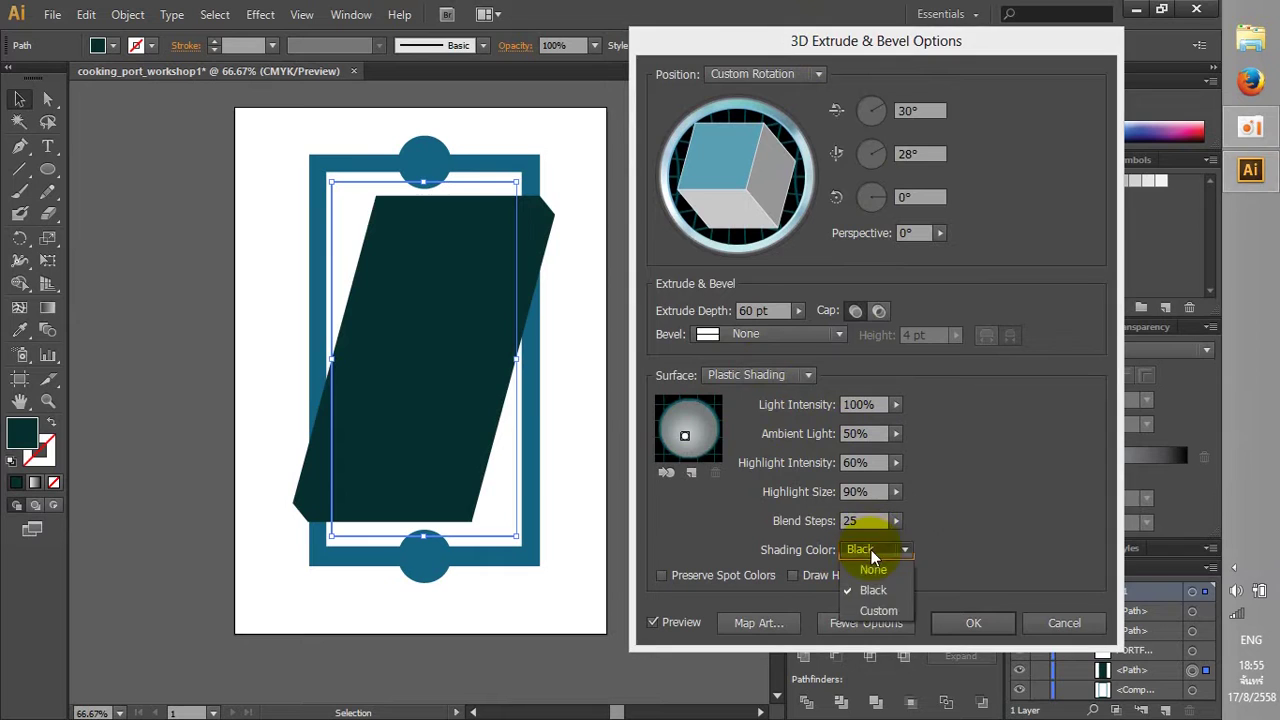
{"action": "left_click", "coordinate": [873, 590]}
Set the shading colour to a custom white
{"action": "left_click", "coordinate": [871, 551]}
{"action": "left_click", "coordinate": [882, 609]}
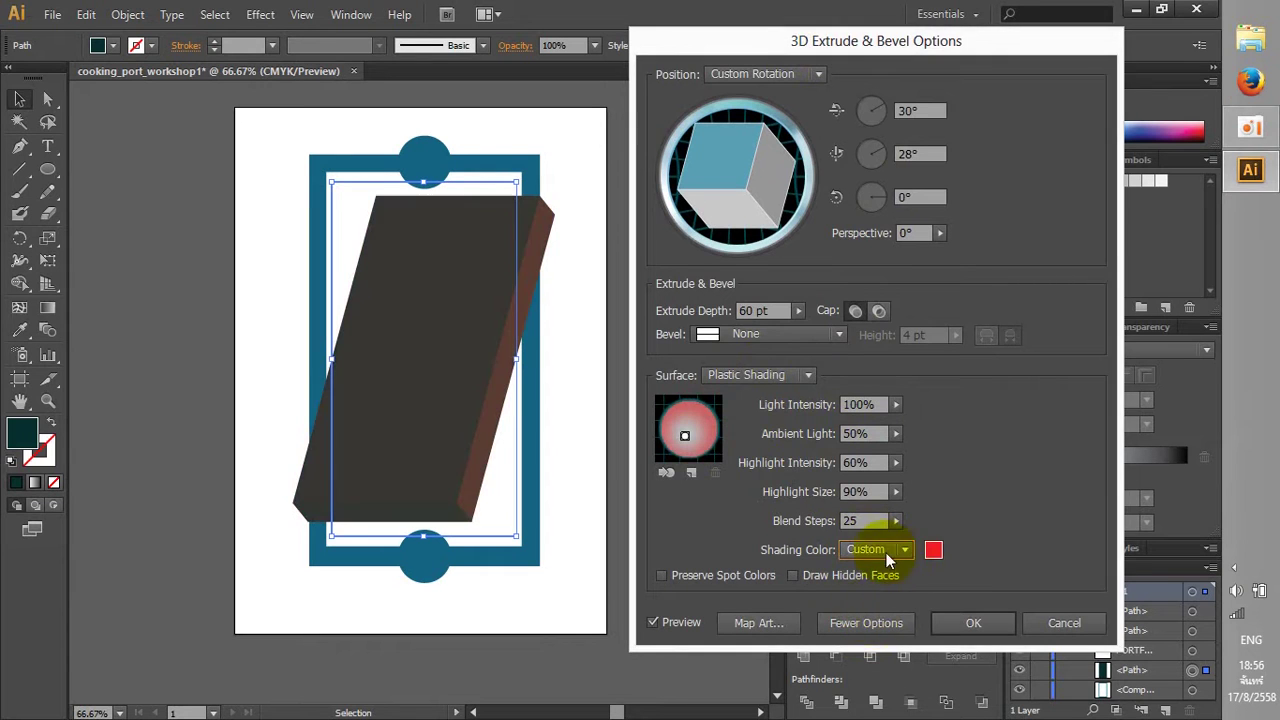
{"action": "left_click", "coordinate": [934, 549]}
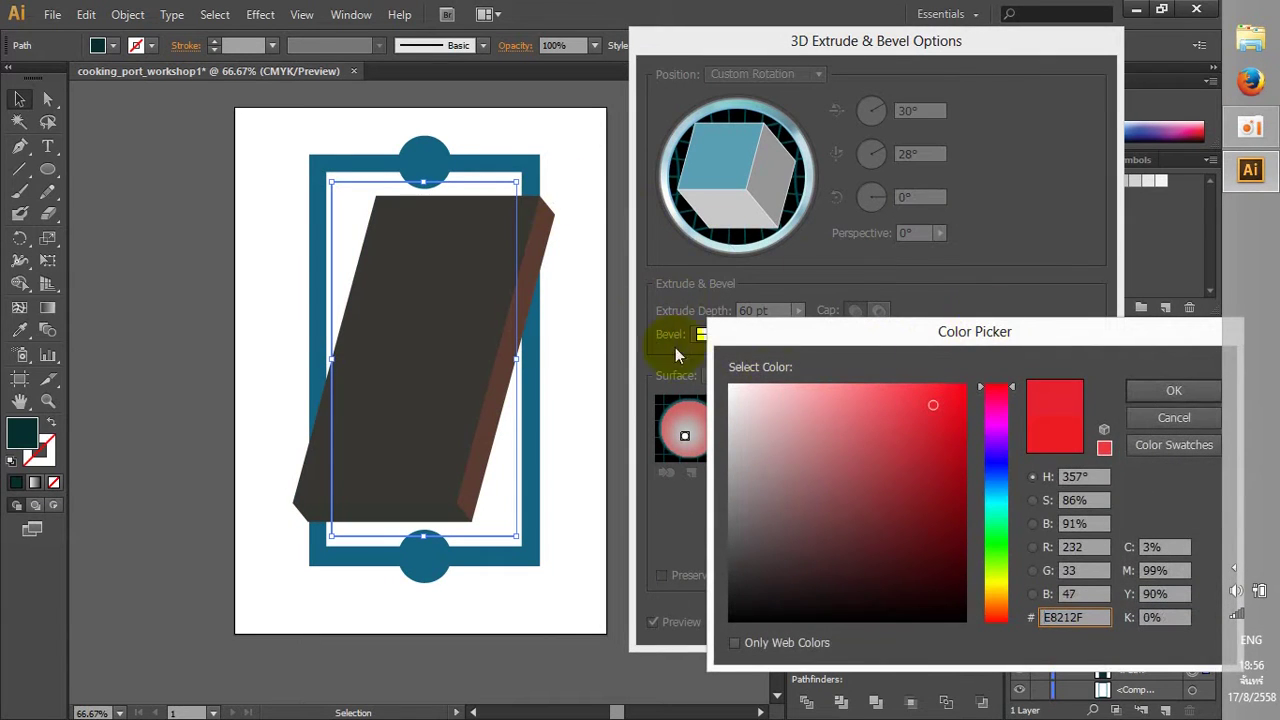
{"action": "mouse_move", "coordinate": [735, 388]}
{"action": "left_mouse_down"}
{"action": "mouse_move", "coordinate": [930, 409]}
{"action": "mouse_move", "coordinate": [730, 386]}
{"action": "left_mouse_up"}
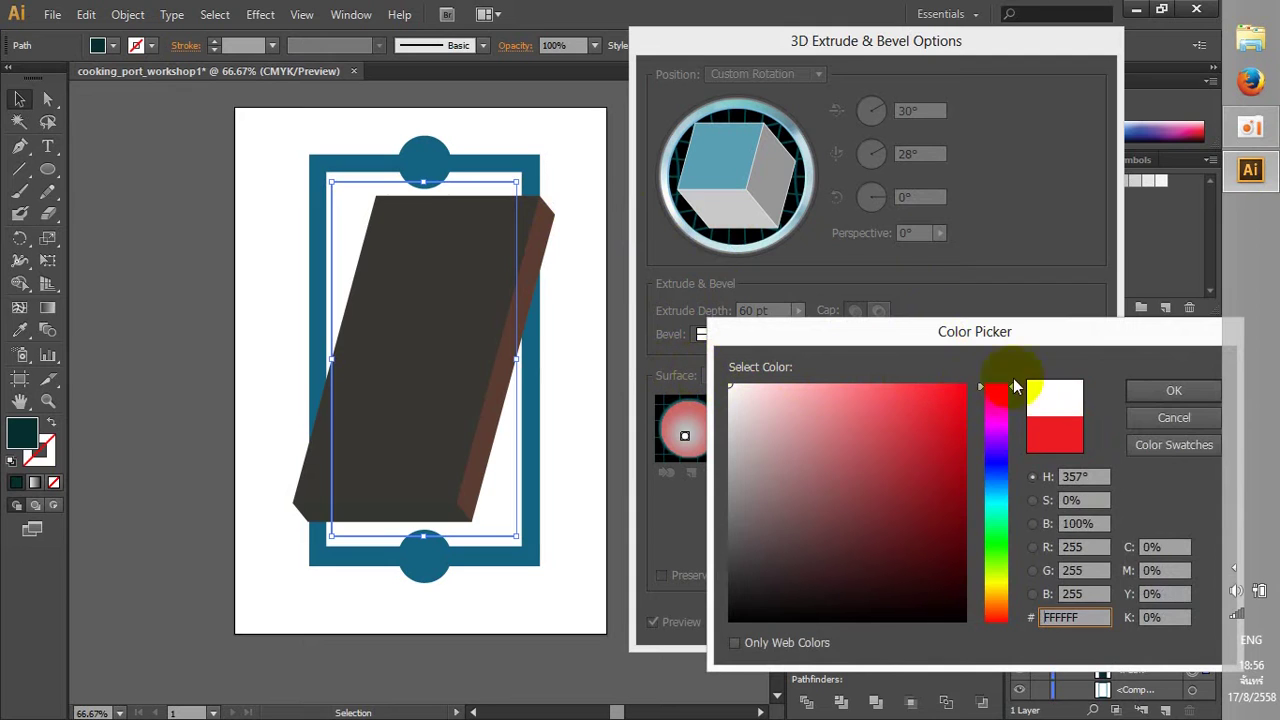
{"action": "left_click", "coordinate": [1160, 390]}
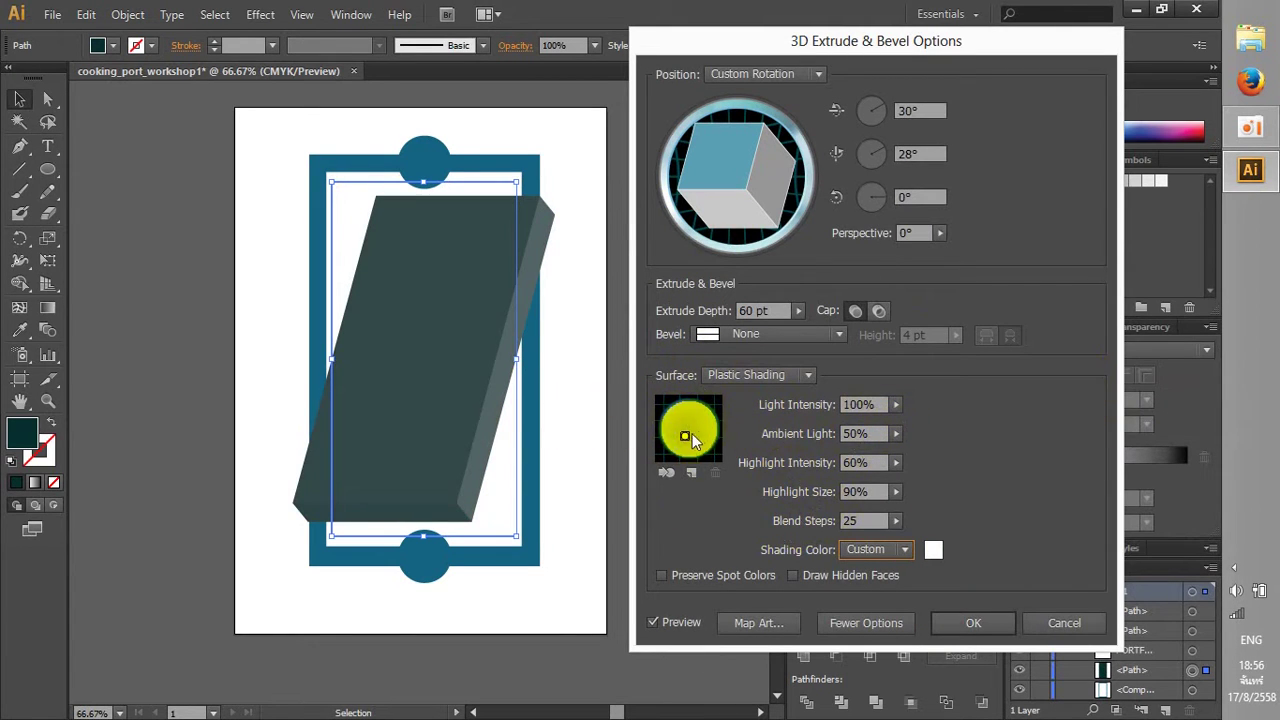
Move the light up-right, keep Plastic Shading, and return to custom white shading
{"action": "mouse_move", "coordinate": [684, 435]}
{"action": "left_mouse_down"}
{"action": "mouse_move", "coordinate": [700, 428]}
{"action": "mouse_move", "coordinate": [681, 426]}
{"action": "left_mouse_up"}
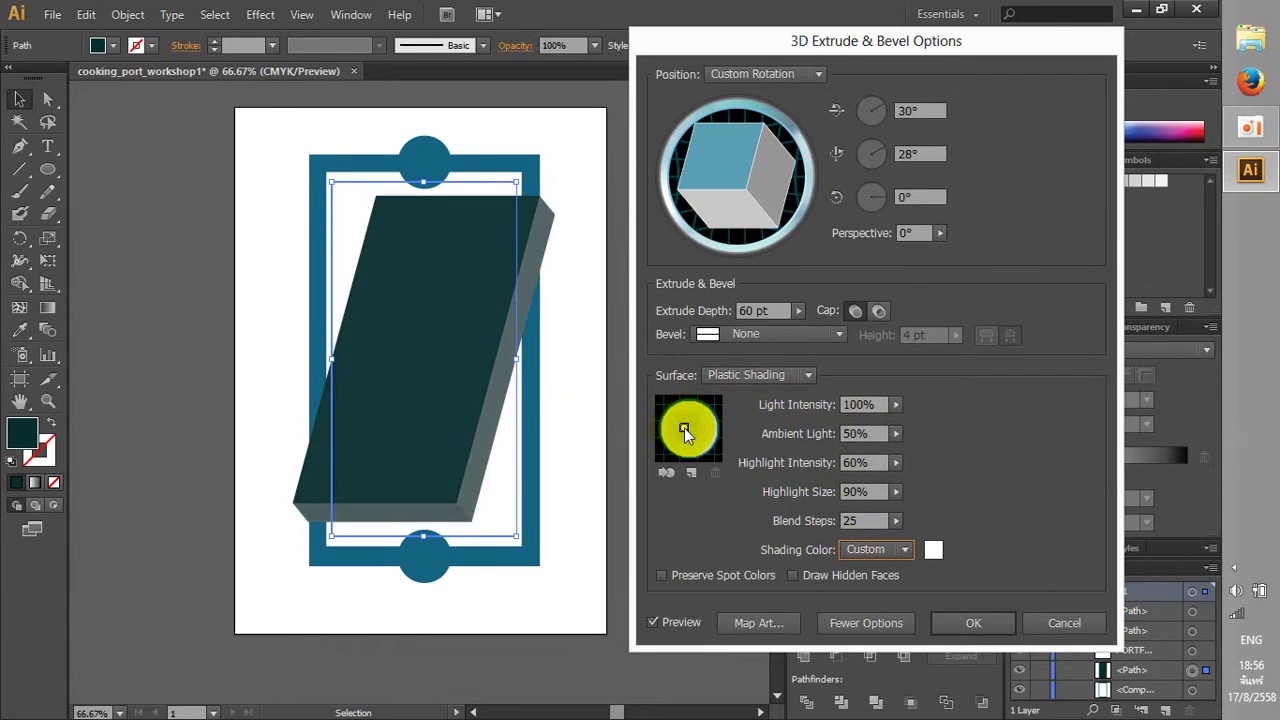
{"action": "left_click", "coordinate": [868, 553]}
{"action": "left_click", "coordinate": [872, 590]}
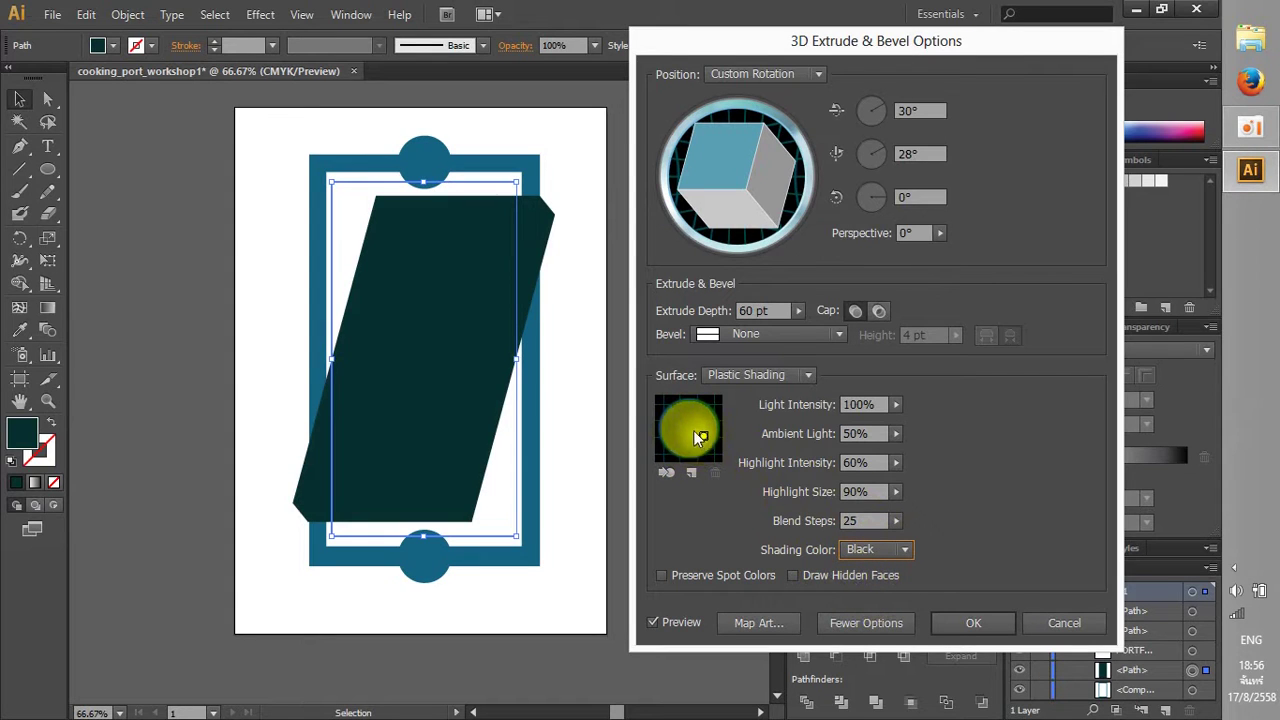
{"action": "left_click", "coordinate": [785, 372]}
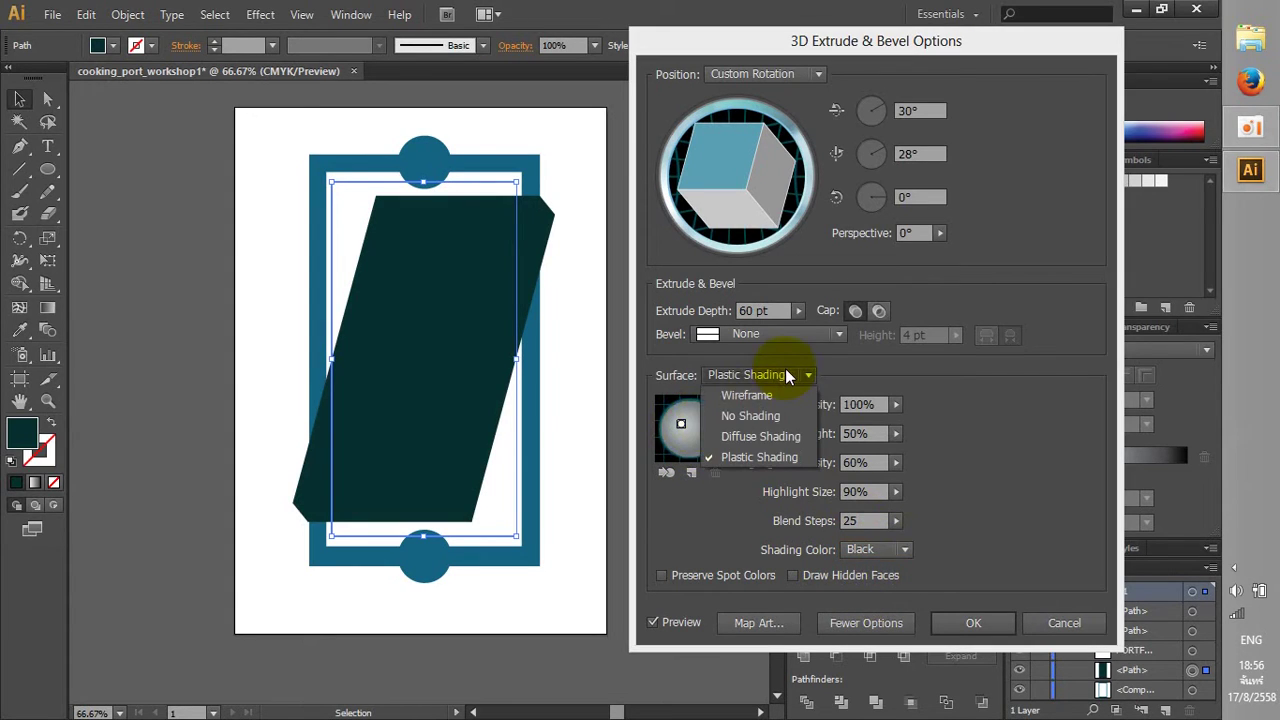
{"action": "left_click", "coordinate": [785, 368]}
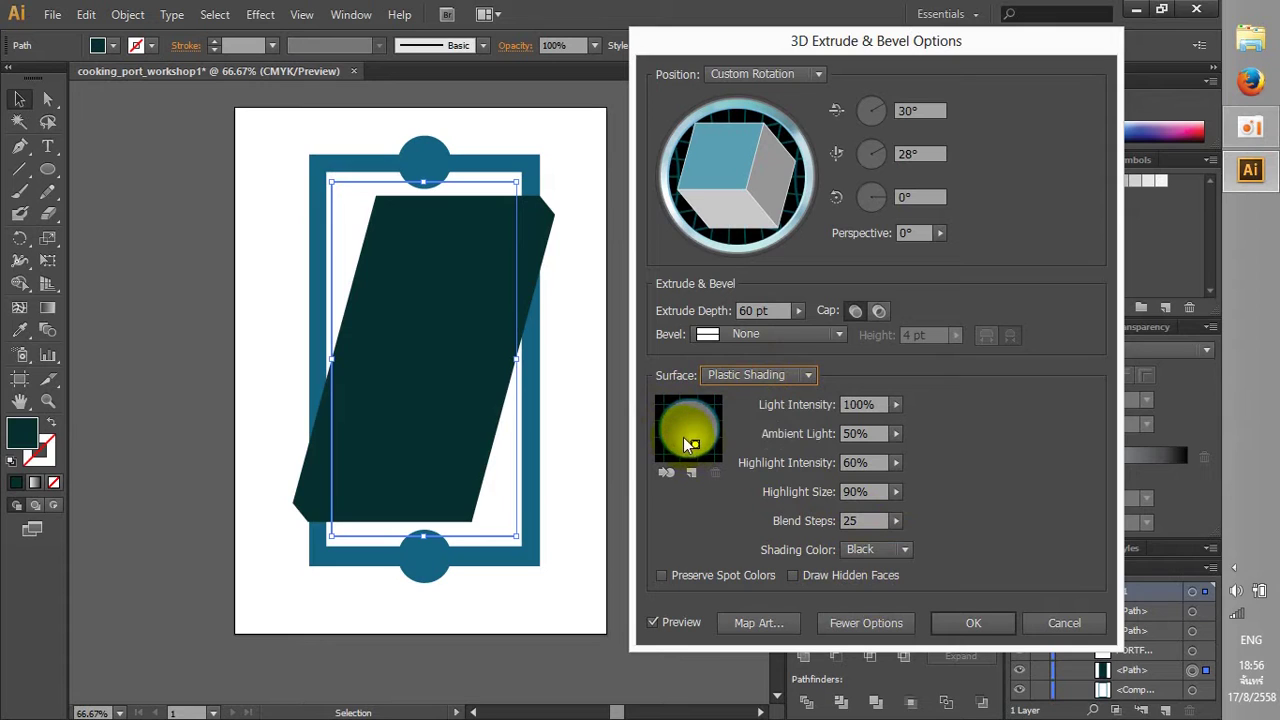
{"action": "left_click", "coordinate": [688, 448]}
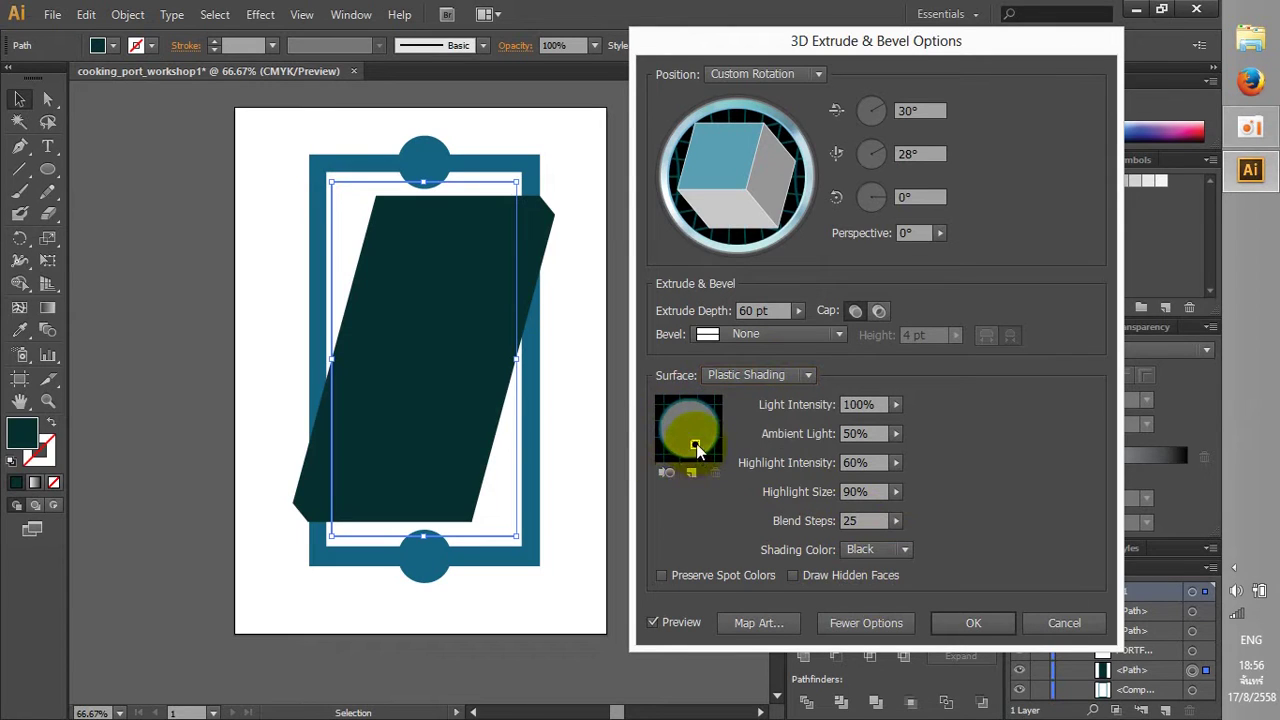
{"action": "left_click", "coordinate": [870, 549]}
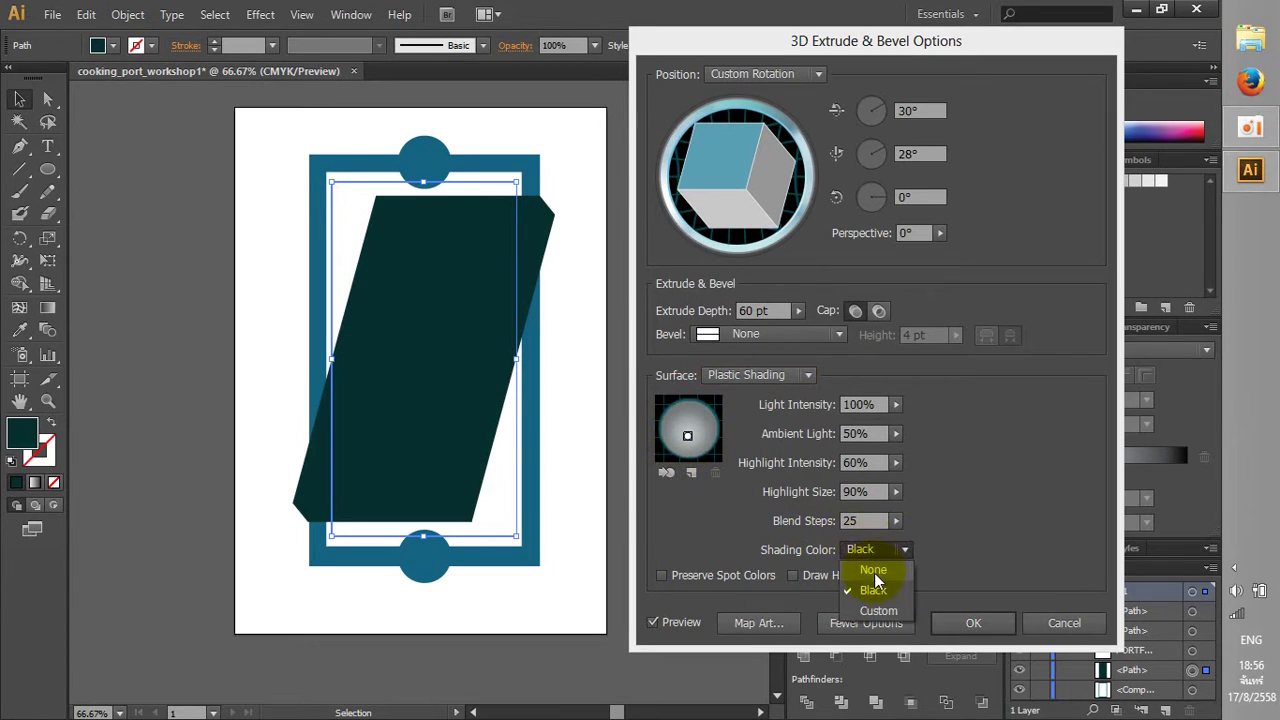
{"action": "left_click", "coordinate": [878, 610]}
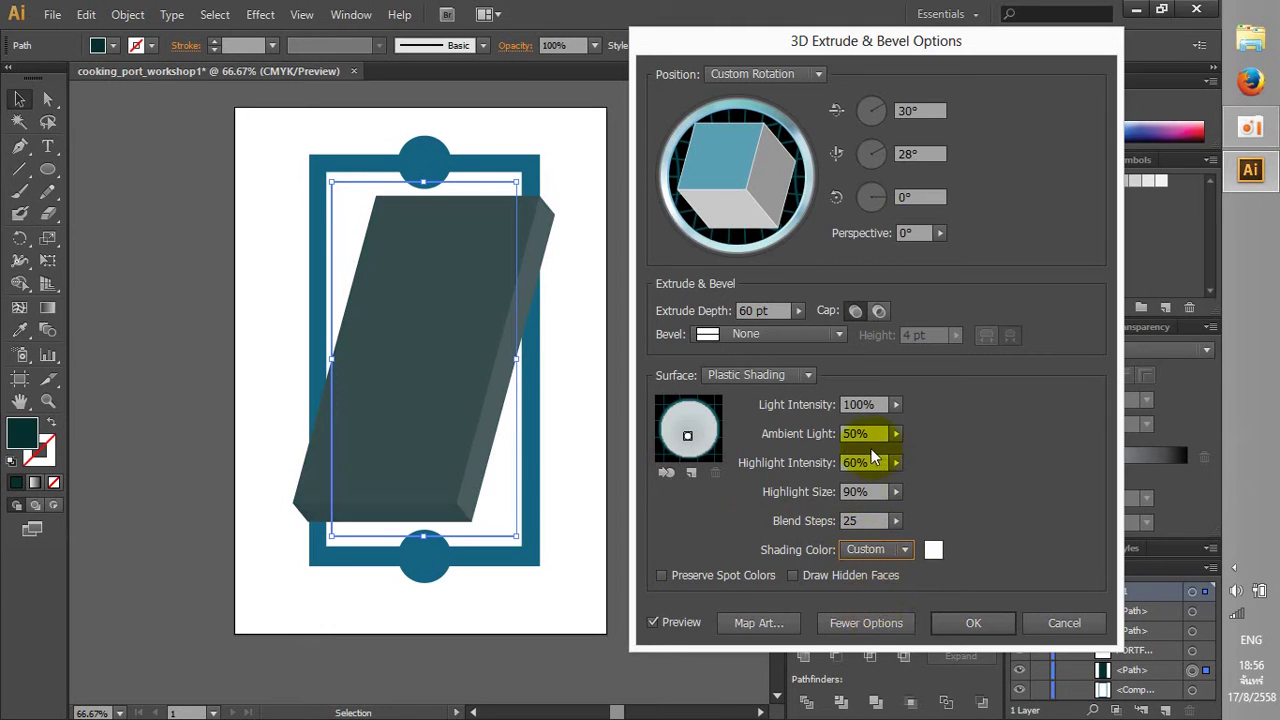
Reposition the light source up-left to darken the slab's front face
{"action": "left_click", "coordinate": [688, 436]}
{"action": "left_click", "coordinate": [457, 367]}
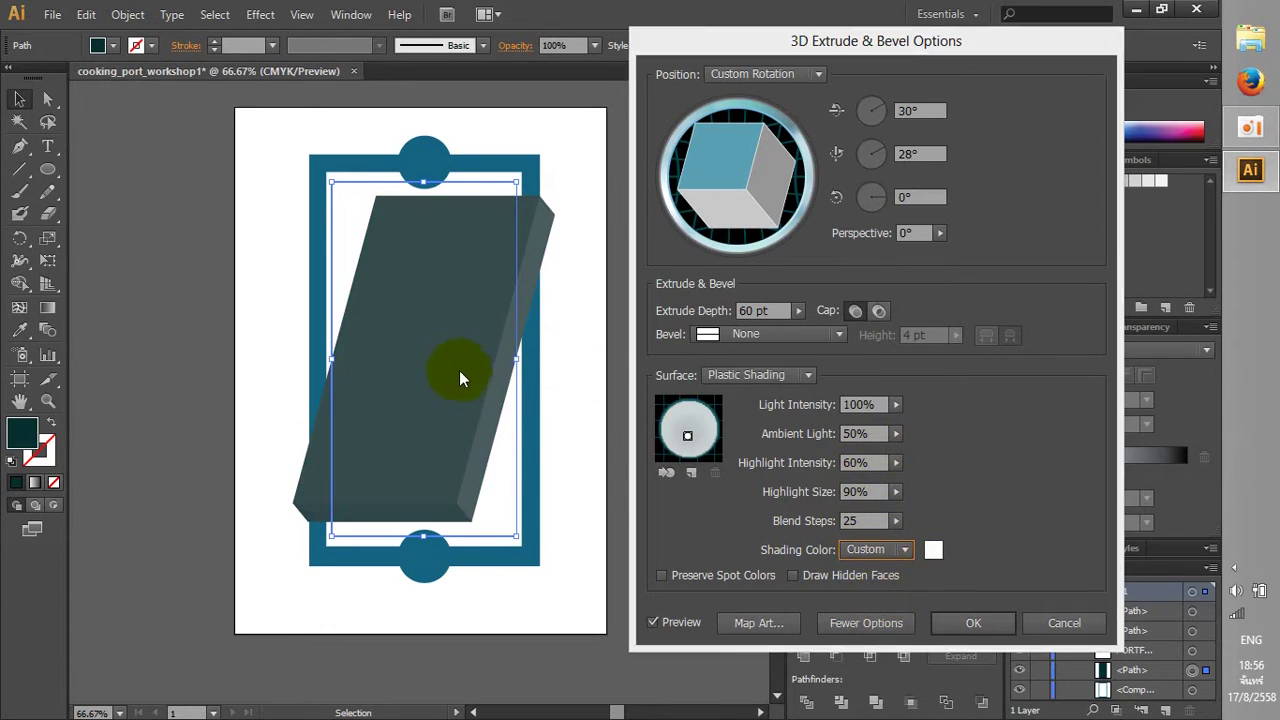
{"action": "left_click", "coordinate": [692, 441]}
{"action": "left_click_drag", "start_coordinate": [692, 441], "coordinate": [697, 446]}
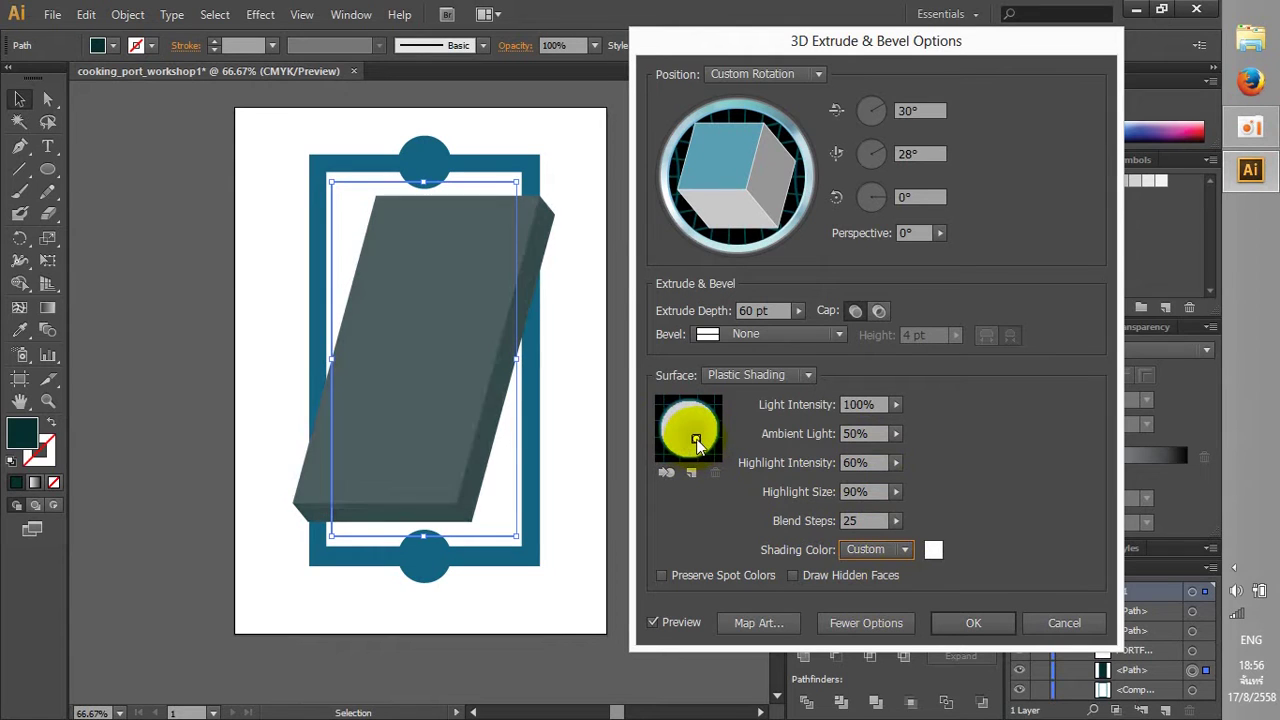
{"action": "left_click_drag", "start_coordinate": [697, 444], "coordinate": [689, 429]}
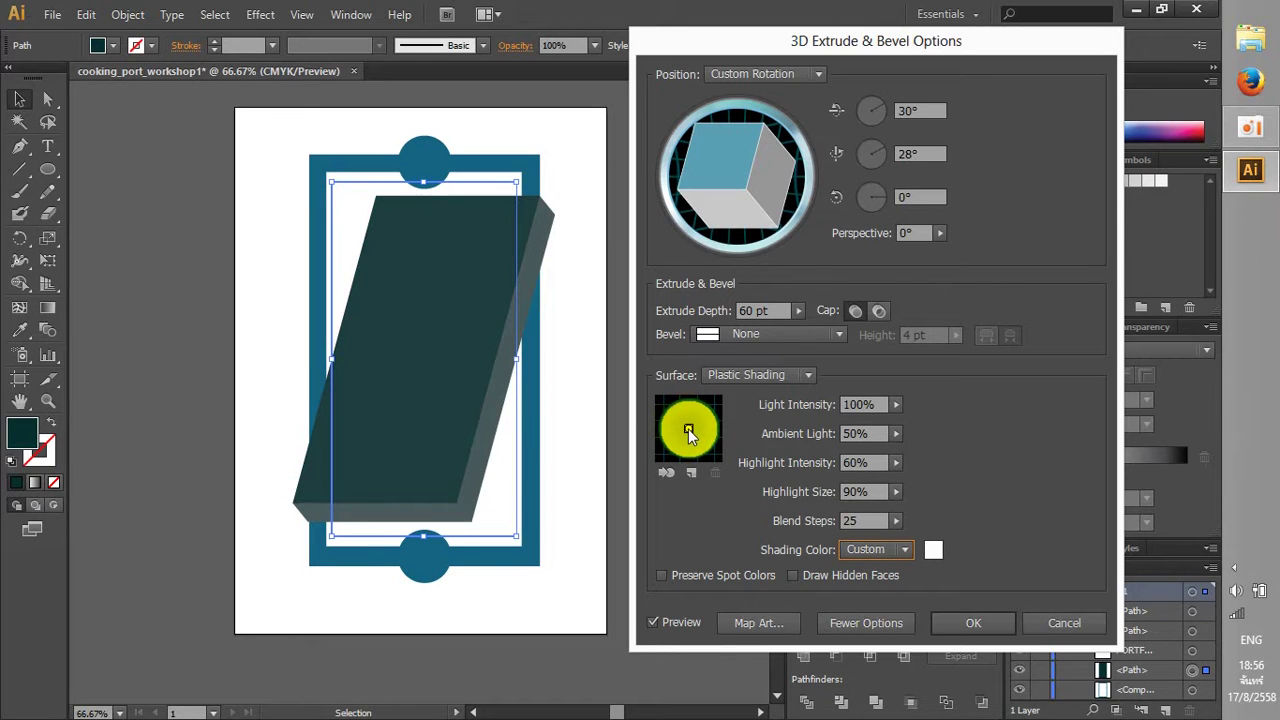
{"action": "left_click_drag", "start_coordinate": [686, 428], "coordinate": [683, 425]}
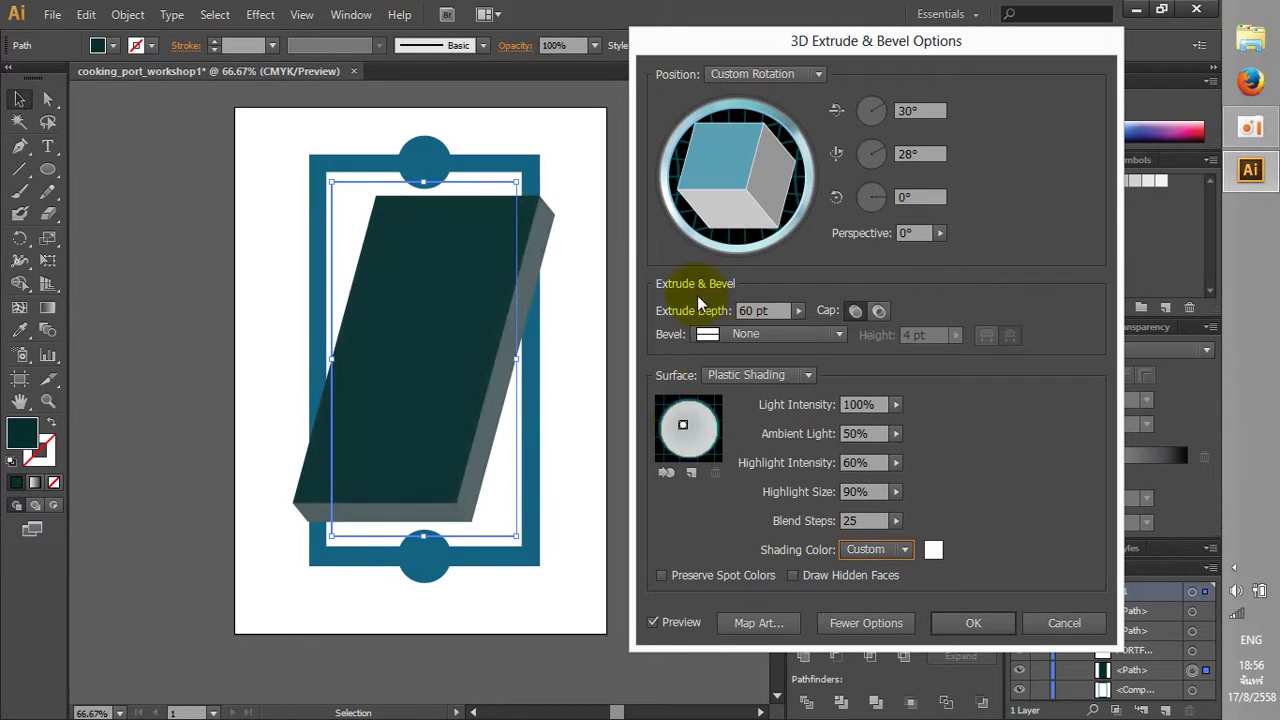
Preview a Classic bevel, then set the bevel back to None
{"action": "left_click", "coordinate": [800, 334]}
{"action": "left_click", "coordinate": [777, 376]}
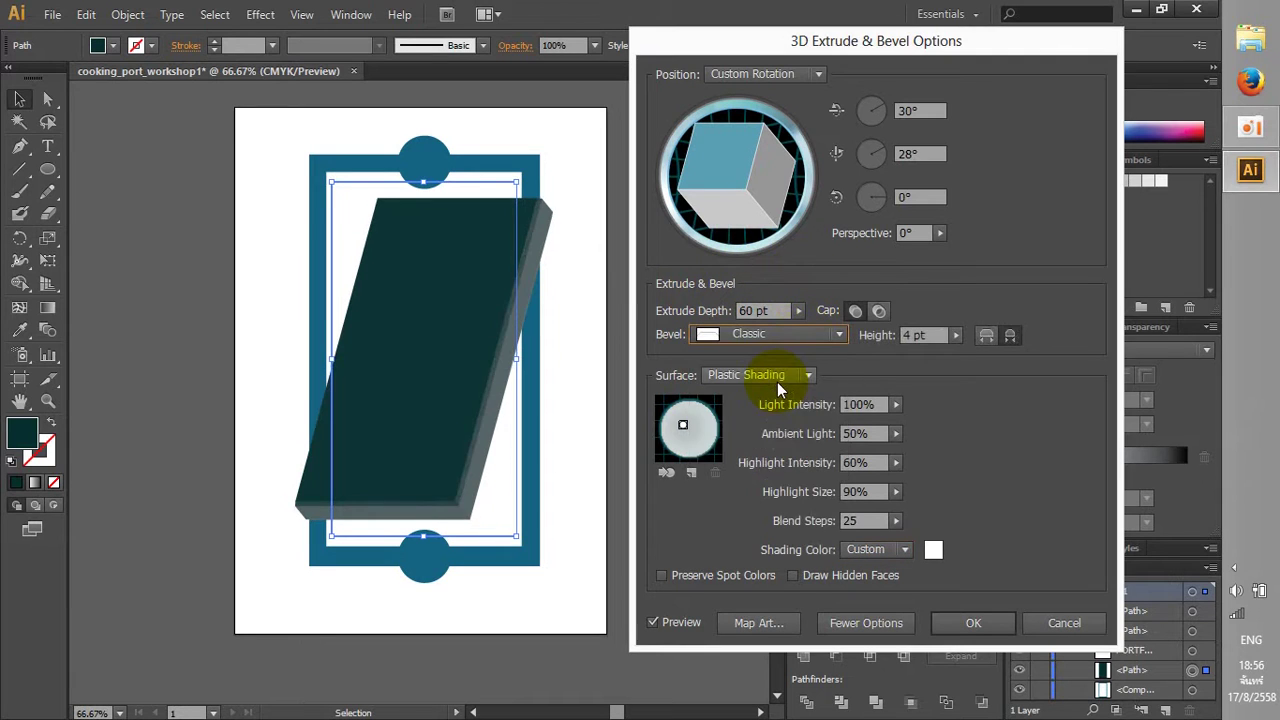
{"action": "left_click", "coordinate": [776, 339]}
{"action": "left_click", "coordinate": [845, 335]}
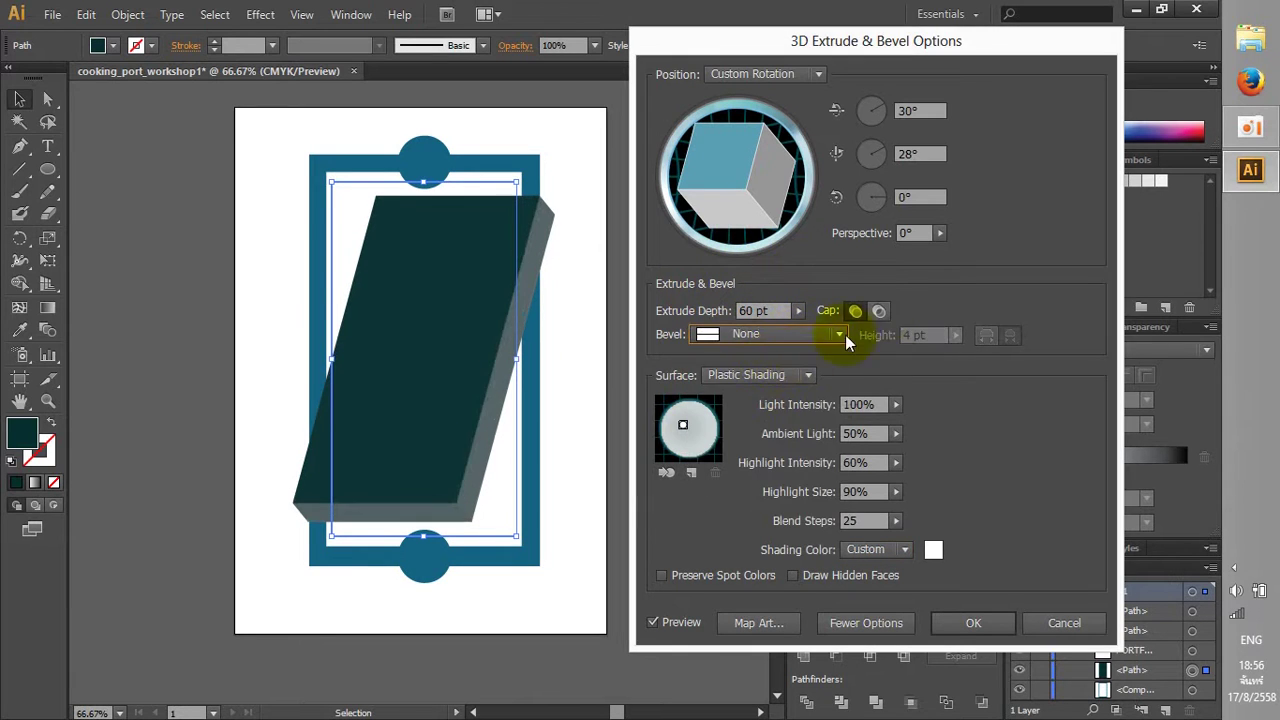
Rotate the slab to 27° on both tilt axes, nudge the light, and apply the 3D effect
{"action": "left_click_drag", "start_coordinate": [725, 200], "coordinate": [710, 180]}
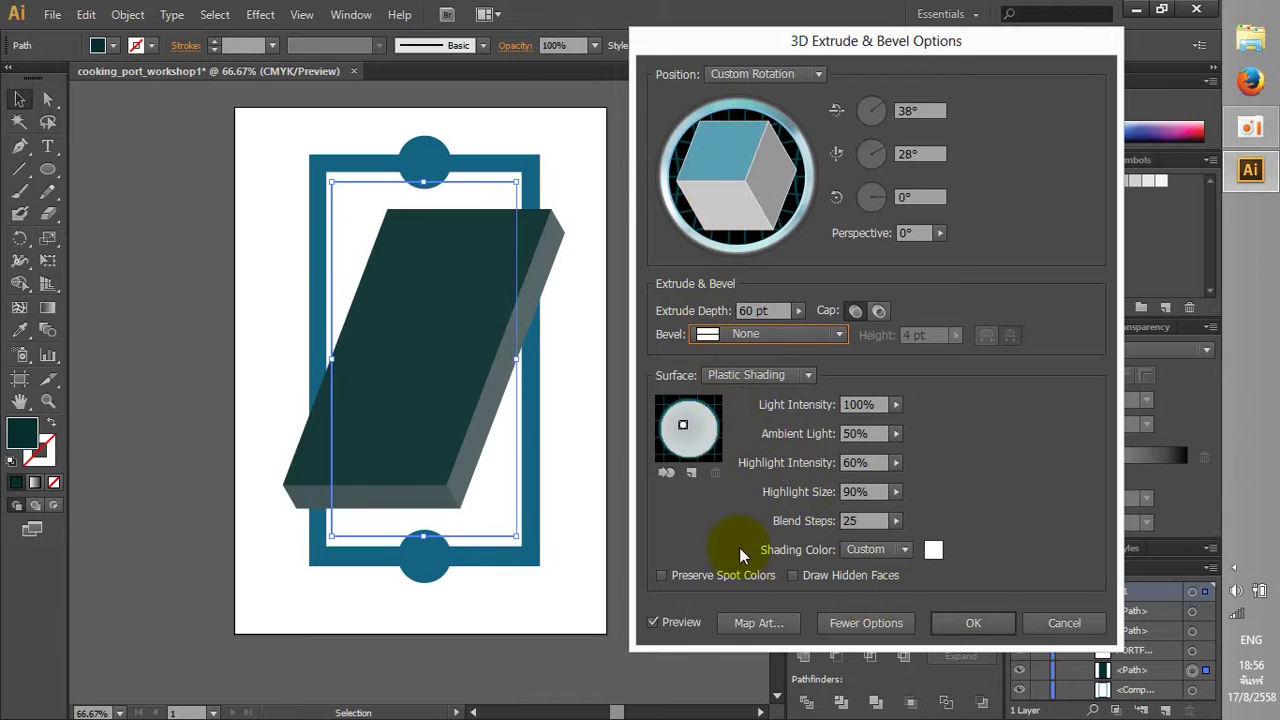
{"action": "left_click_drag", "start_coordinate": [685, 420], "coordinate": [681, 423]}
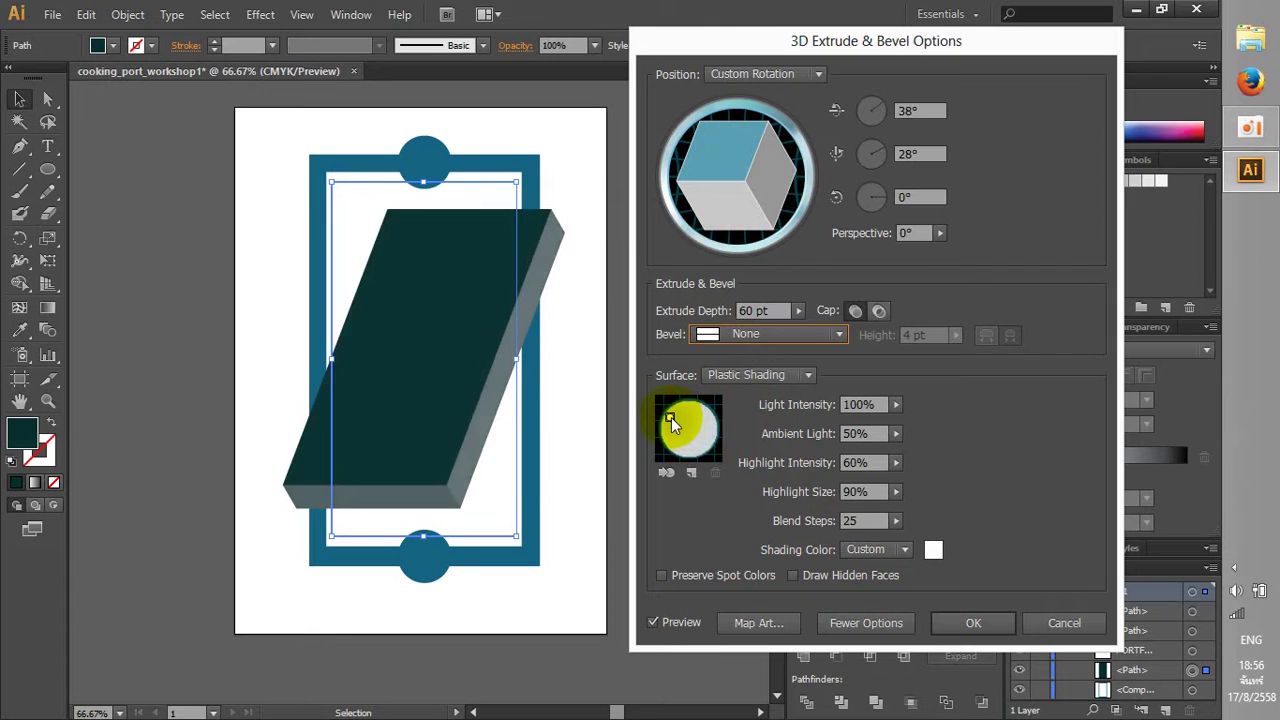
{"action": "left_click_drag", "start_coordinate": [675, 419], "coordinate": [678, 419]}
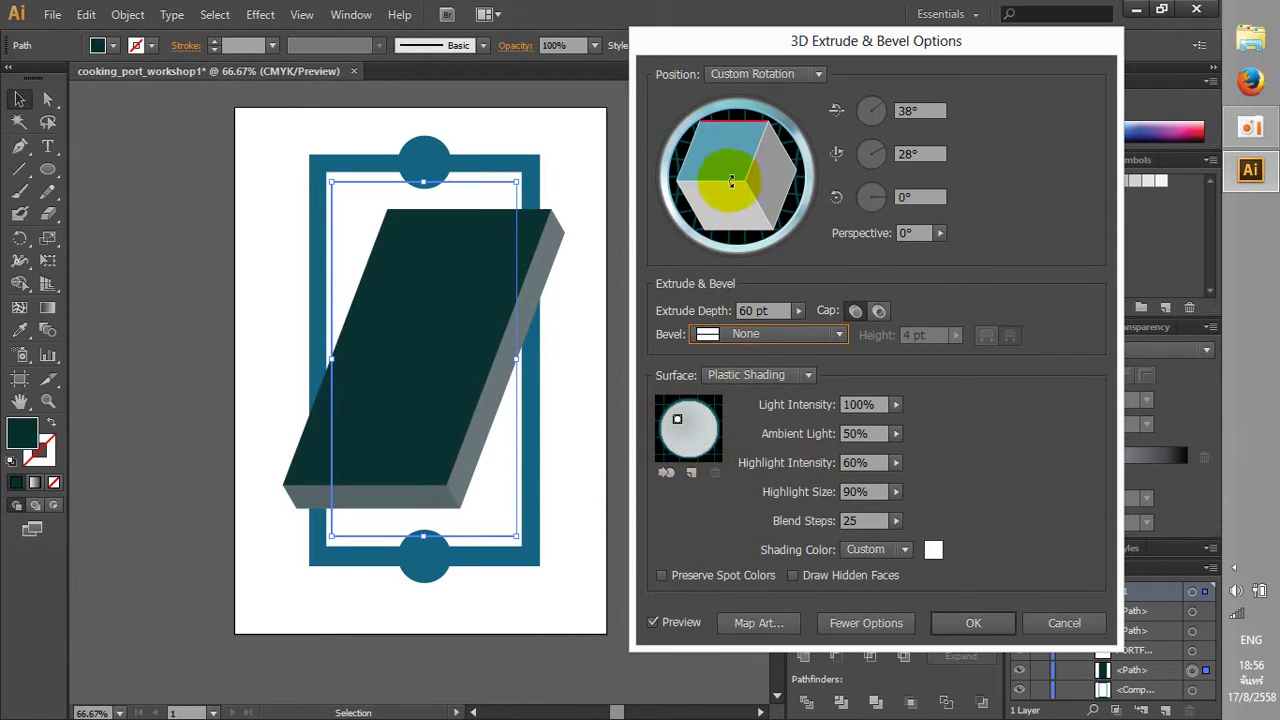
{"action": "left_click_drag", "start_coordinate": [740, 170], "coordinate": [728, 178]}
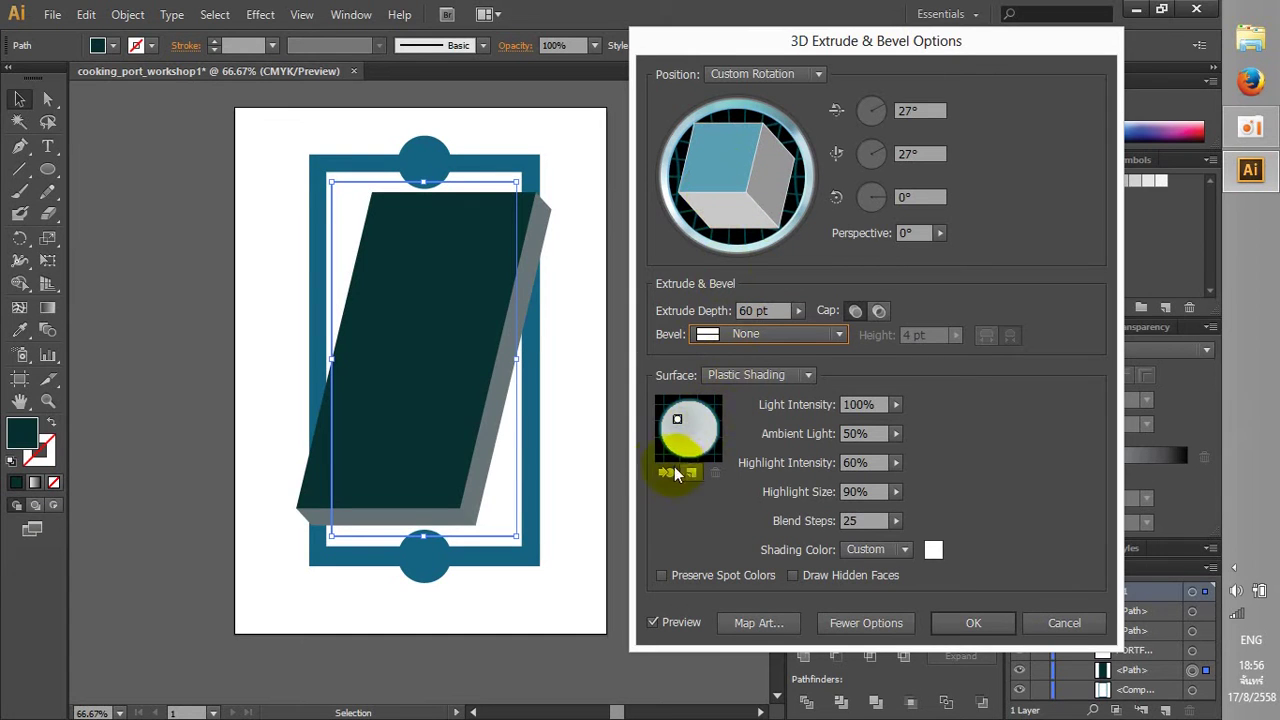
{"action": "left_click", "coordinate": [964, 624]}
Enlarge the 3D parallelogram and its inner rectangle slightly
{"action": "left_click", "coordinate": [536, 590]}
{"action": "left_click", "coordinate": [475, 432]}
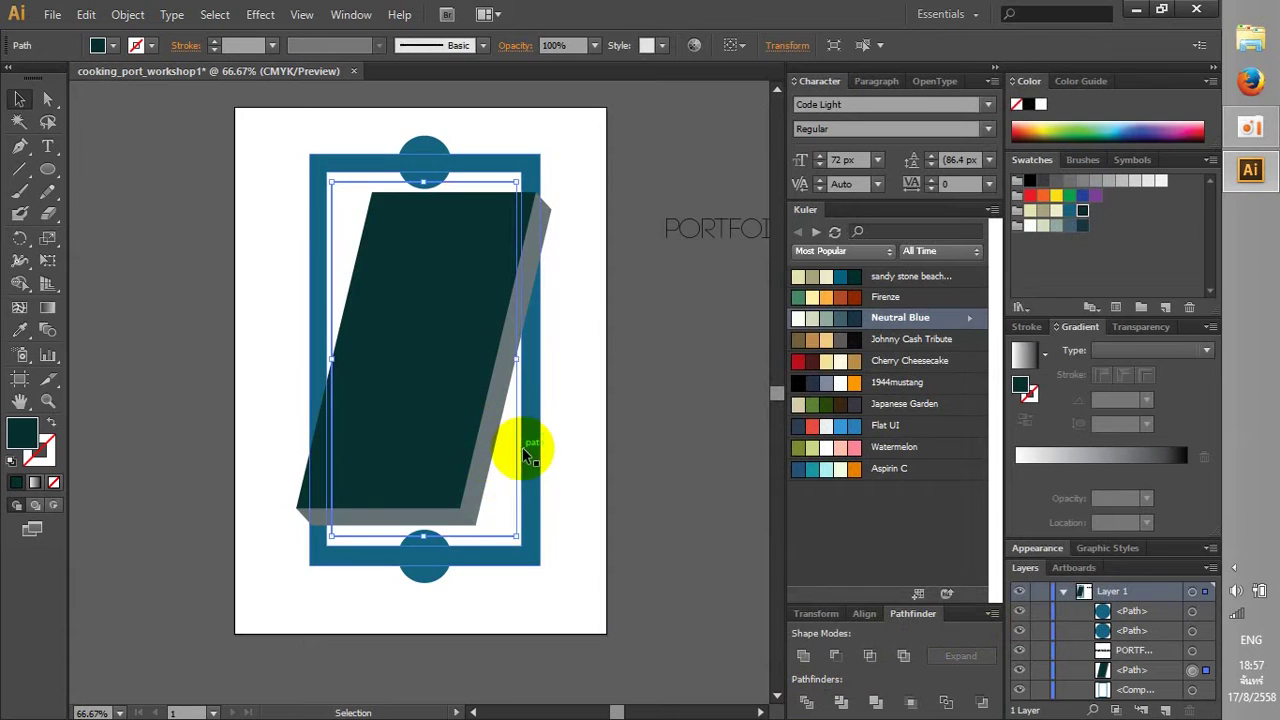
{"action": "left_click_drag", "start_coordinate": [510, 540], "coordinate": [521, 546]}
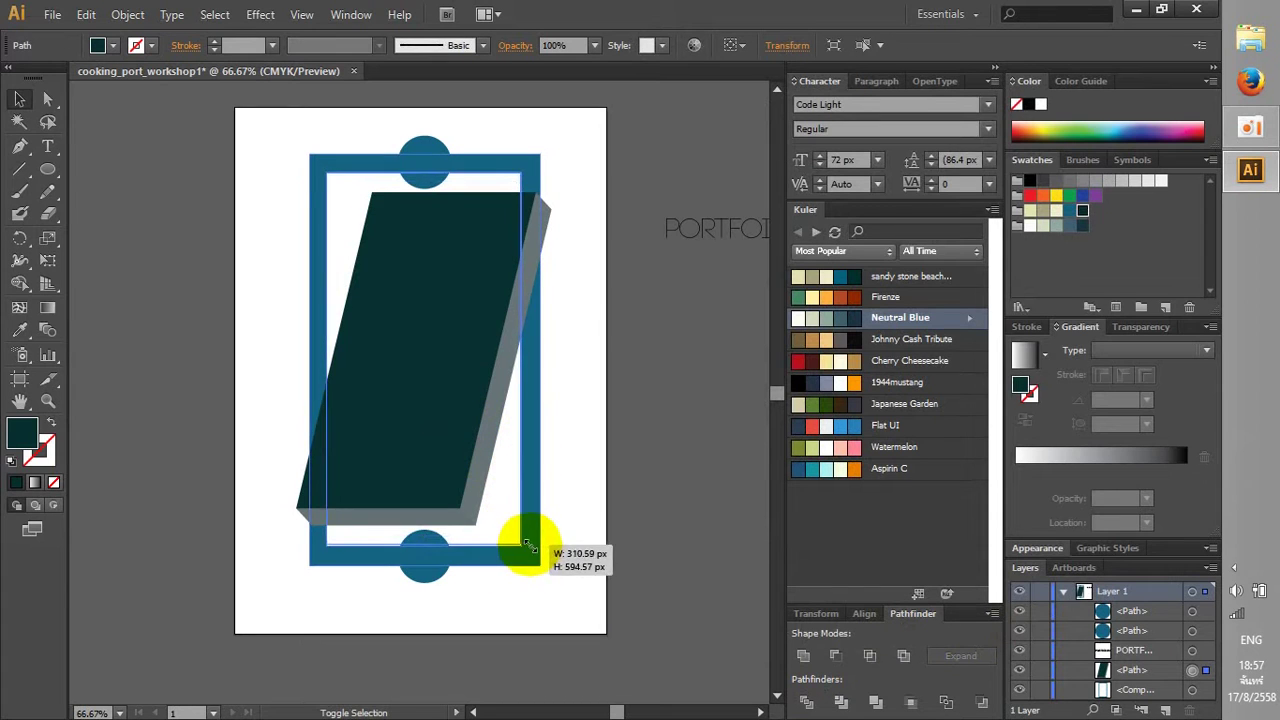
{"action": "left_click", "coordinate": [585, 577]}
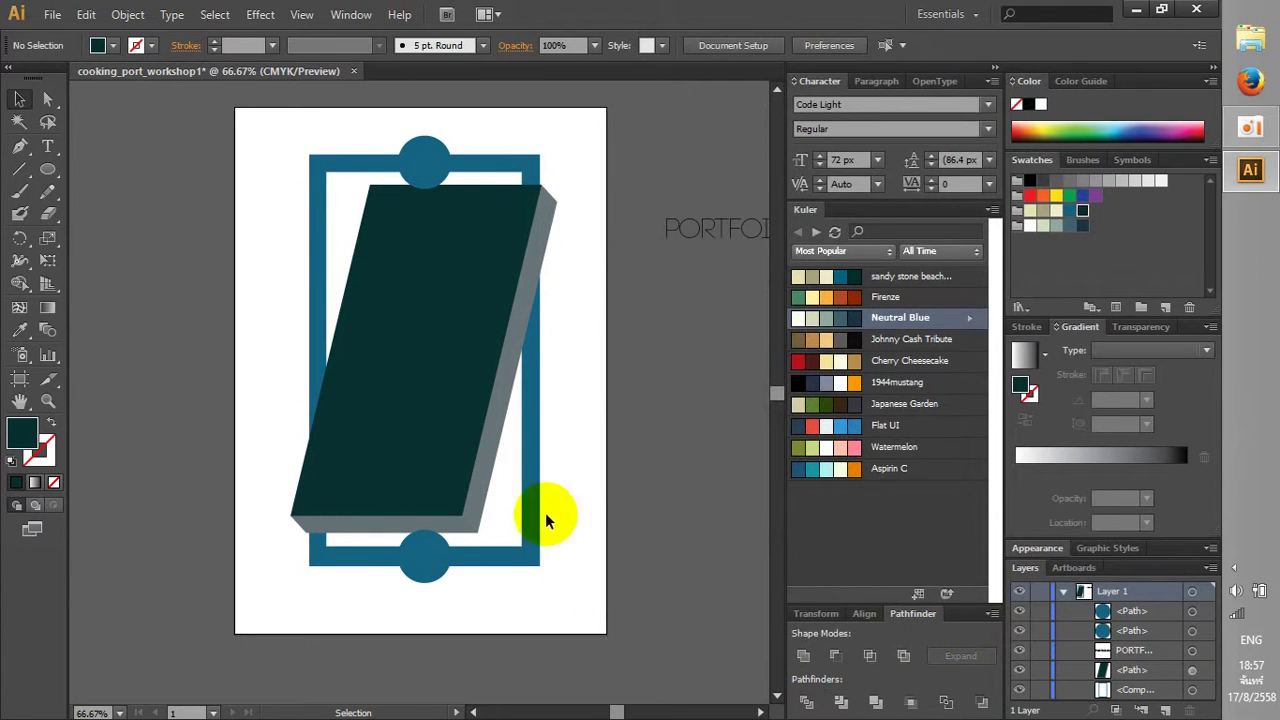
{"action": "left_click", "coordinate": [502, 502]}
{"action": "left_click_drag", "start_coordinate": [512, 545], "coordinate": [515, 542]}
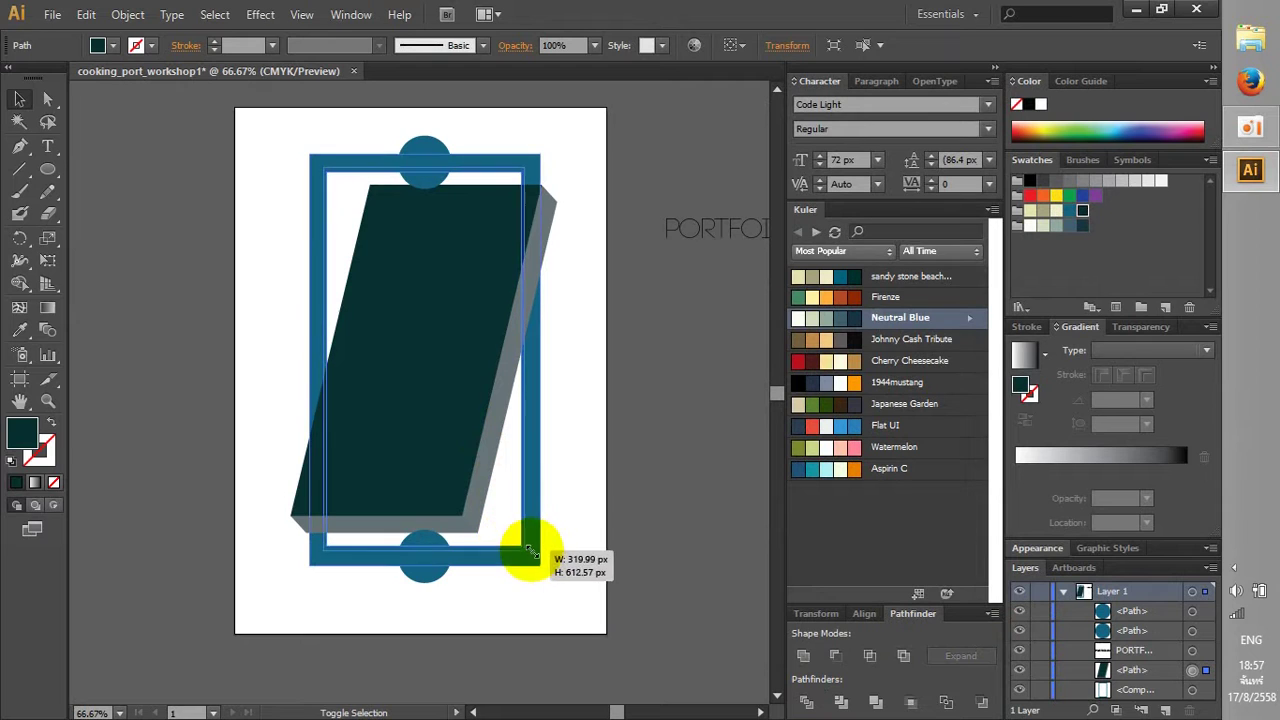
{"action": "left_click", "coordinate": [570, 585]}
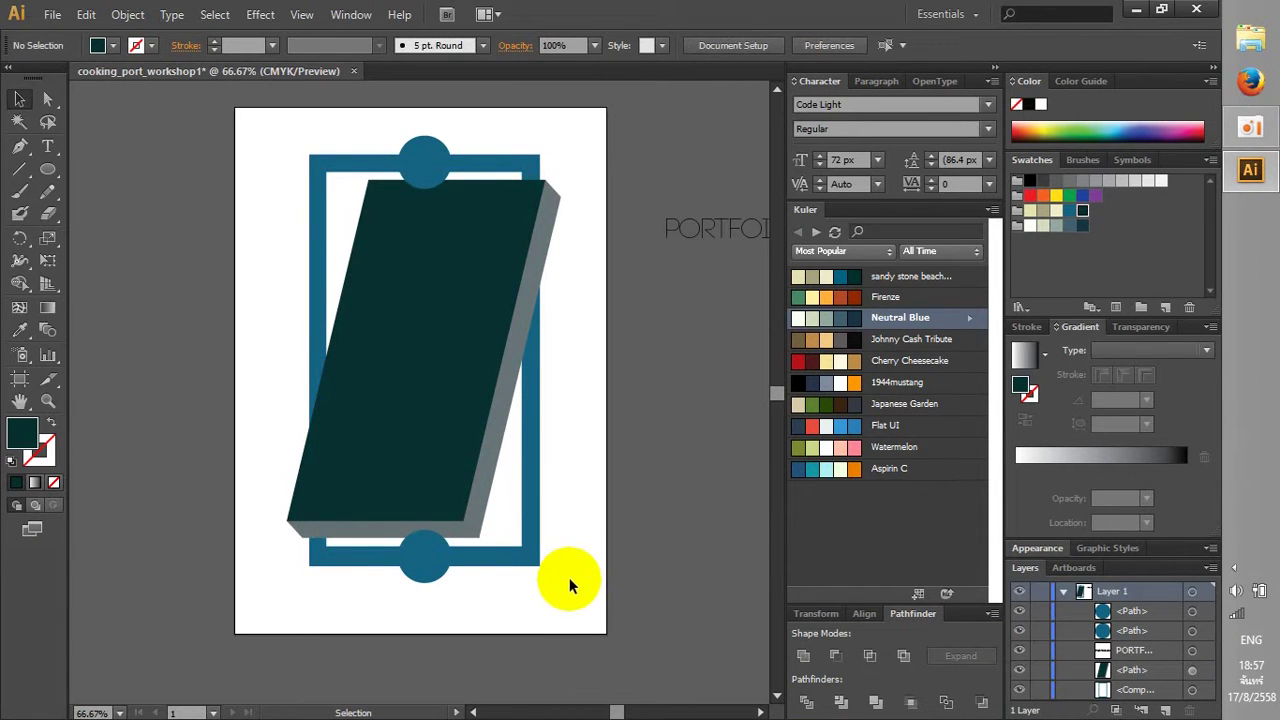
Enlarge the bottom circle on the frame's lower bar
{"action": "left_click", "coordinate": [538, 408]}
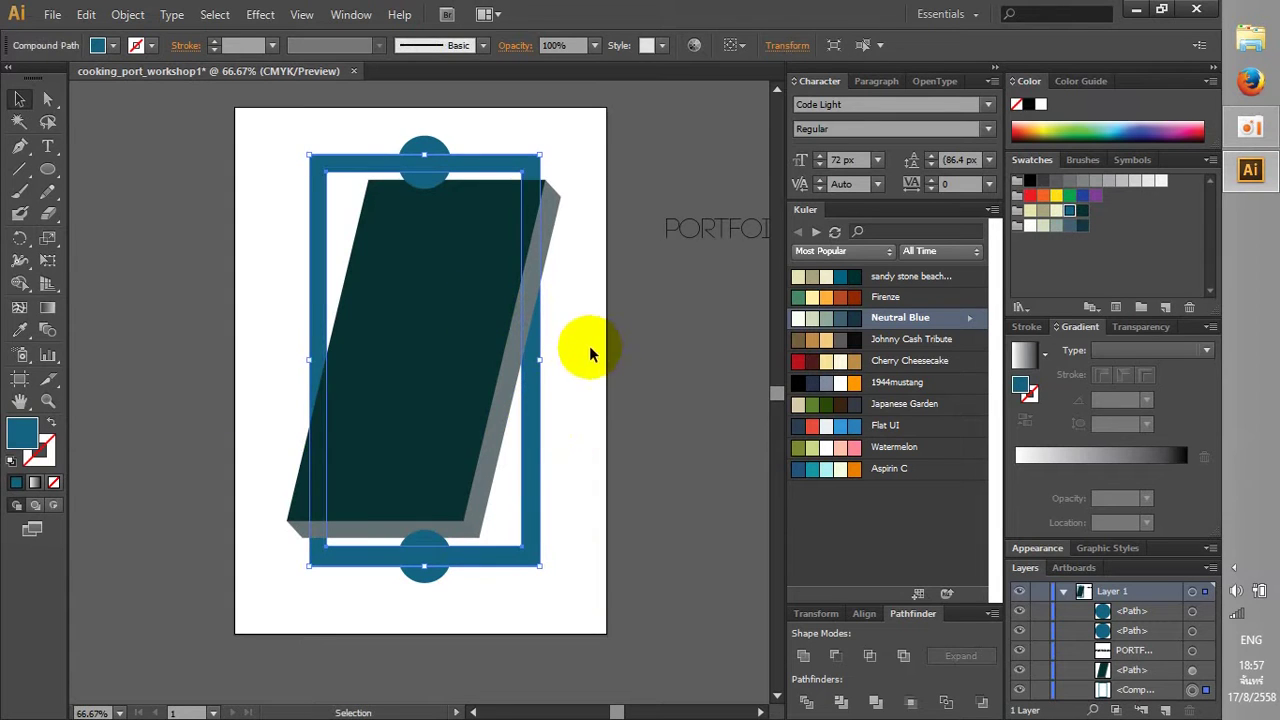
{"action": "scroll", "coordinate": [610, 335], "scroll_direction": "up", "scroll_amount": 2}
{"action": "scroll", "coordinate": [575, 322], "scroll_direction": "down", "scroll_amount": 1}
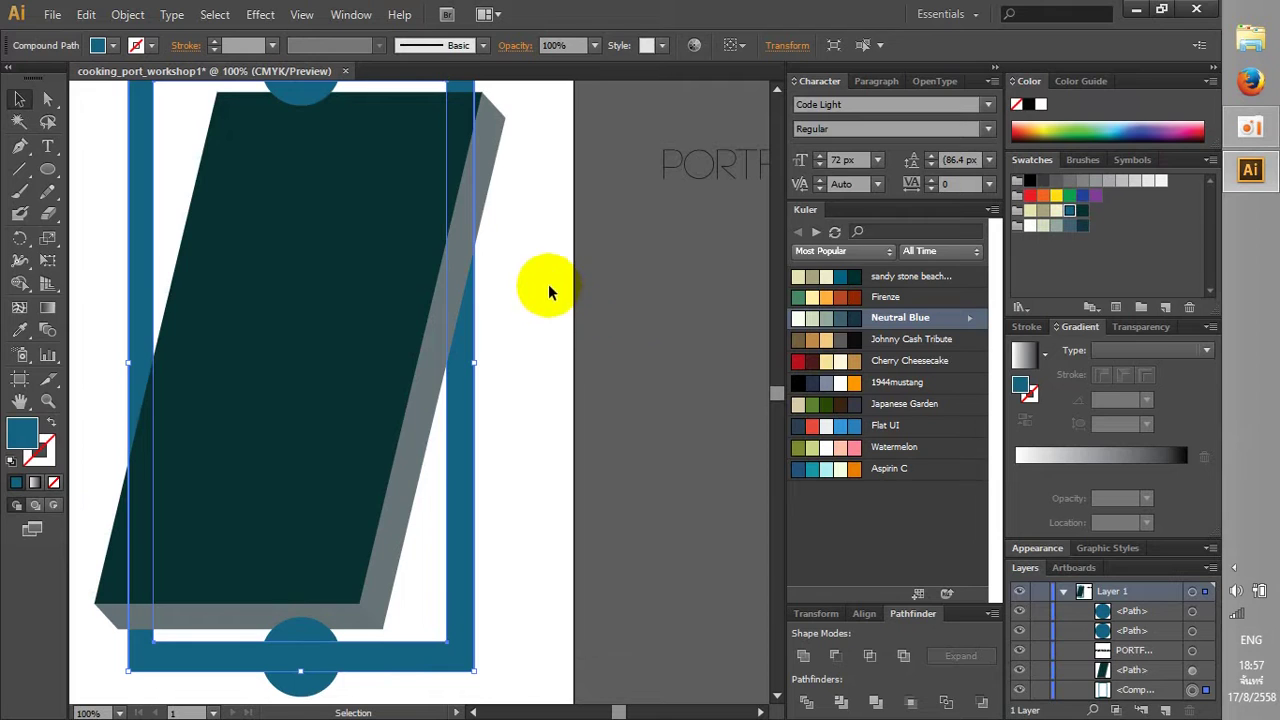
{"action": "scroll", "coordinate": [548, 290], "scroll_direction": "down", "scroll_amount": 1}
{"action": "left_click", "coordinate": [587, 330]}
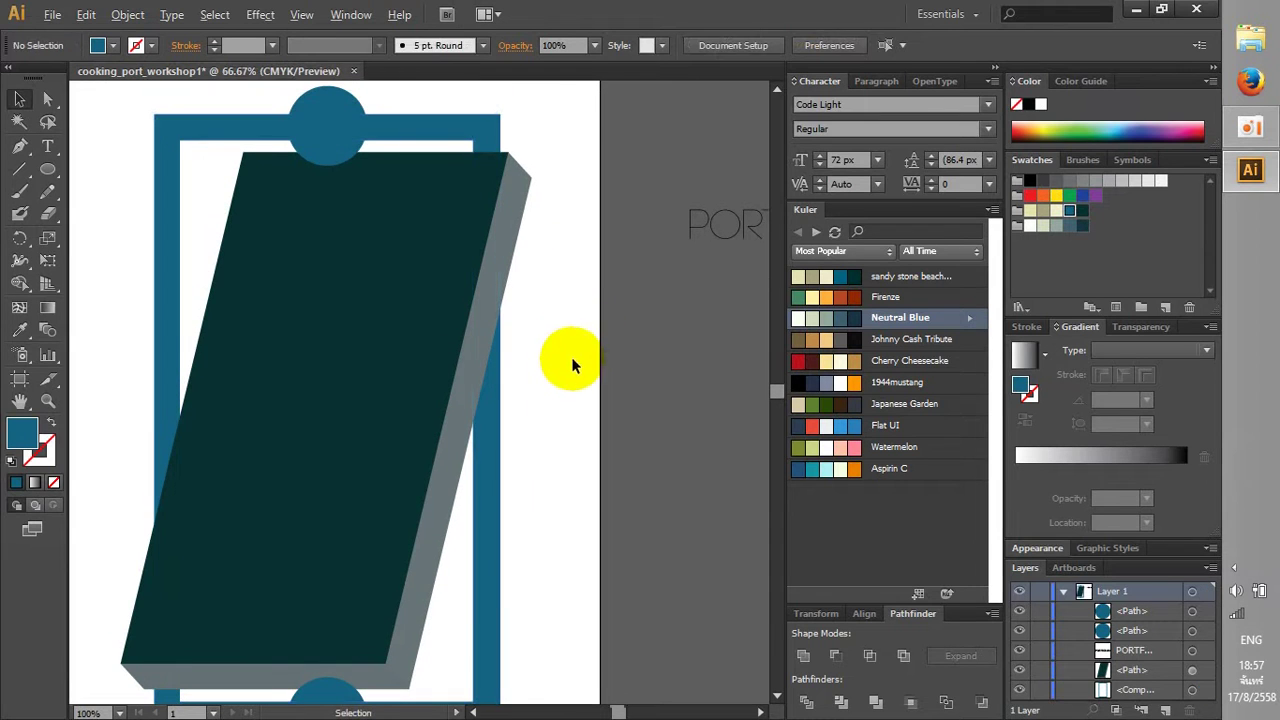
{"action": "scroll", "coordinate": [572, 365], "scroll_direction": "down", "scroll_amount": 1}
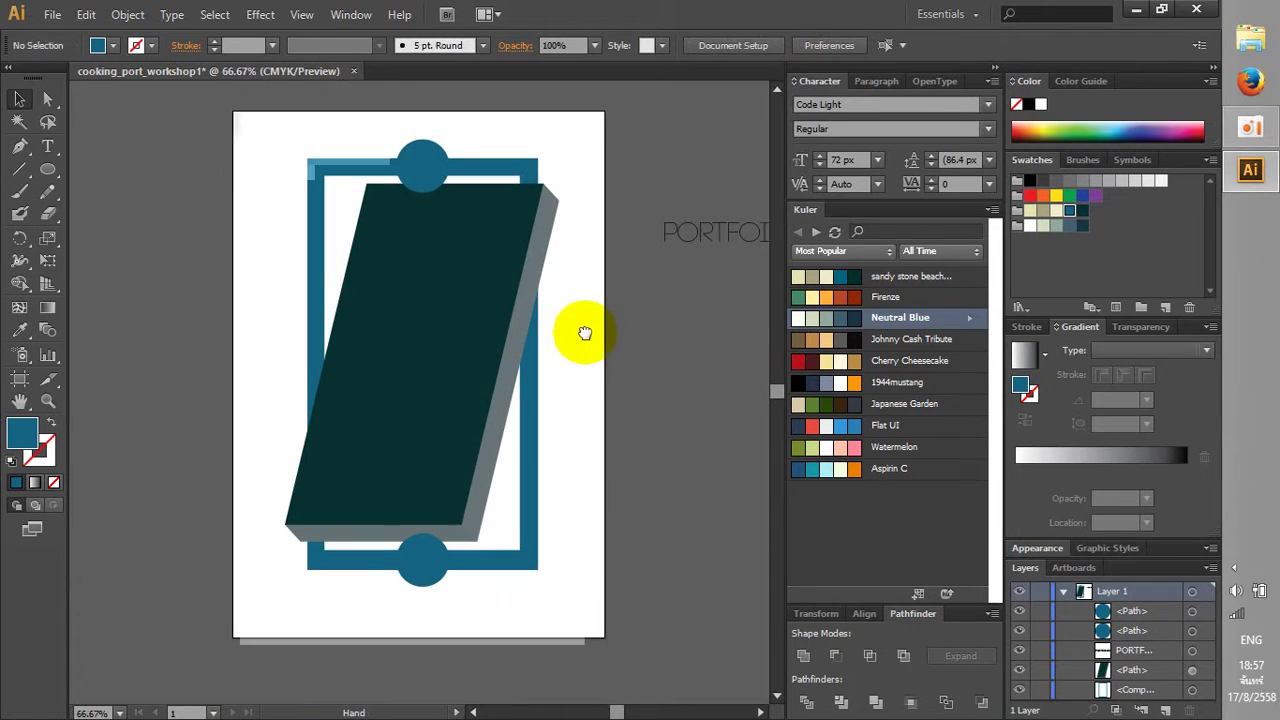
{"action": "left_click", "coordinate": [422, 548]}
{"action": "left_click_drag", "start_coordinate": [444, 572], "coordinate": [473, 603]}
{"action": "left_click", "coordinate": [543, 606]}
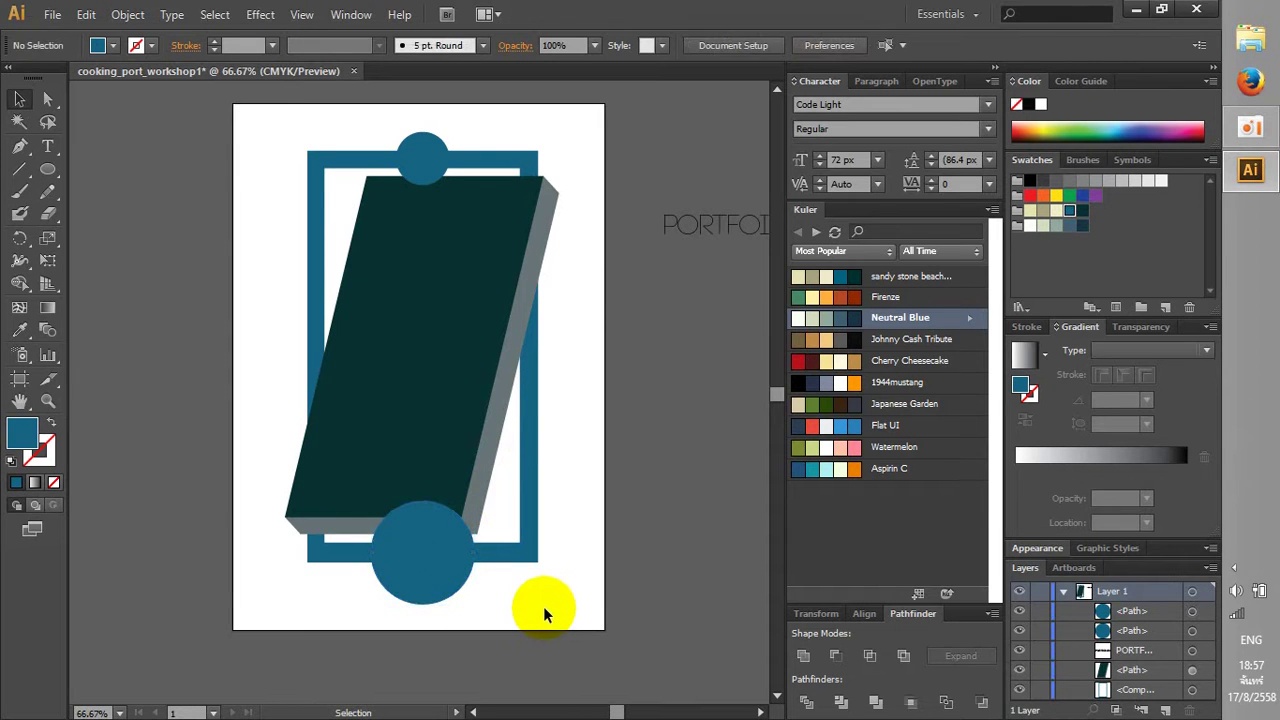
Enlarge the top circle, match the bottom circle to ~169 px, and add Watermelon swatches
{"action": "left_click", "coordinate": [418, 172]}
{"action": "left_click_drag", "start_coordinate": [448, 183], "coordinate": [458, 194]}
{"action": "left_click", "coordinate": [623, 330]}
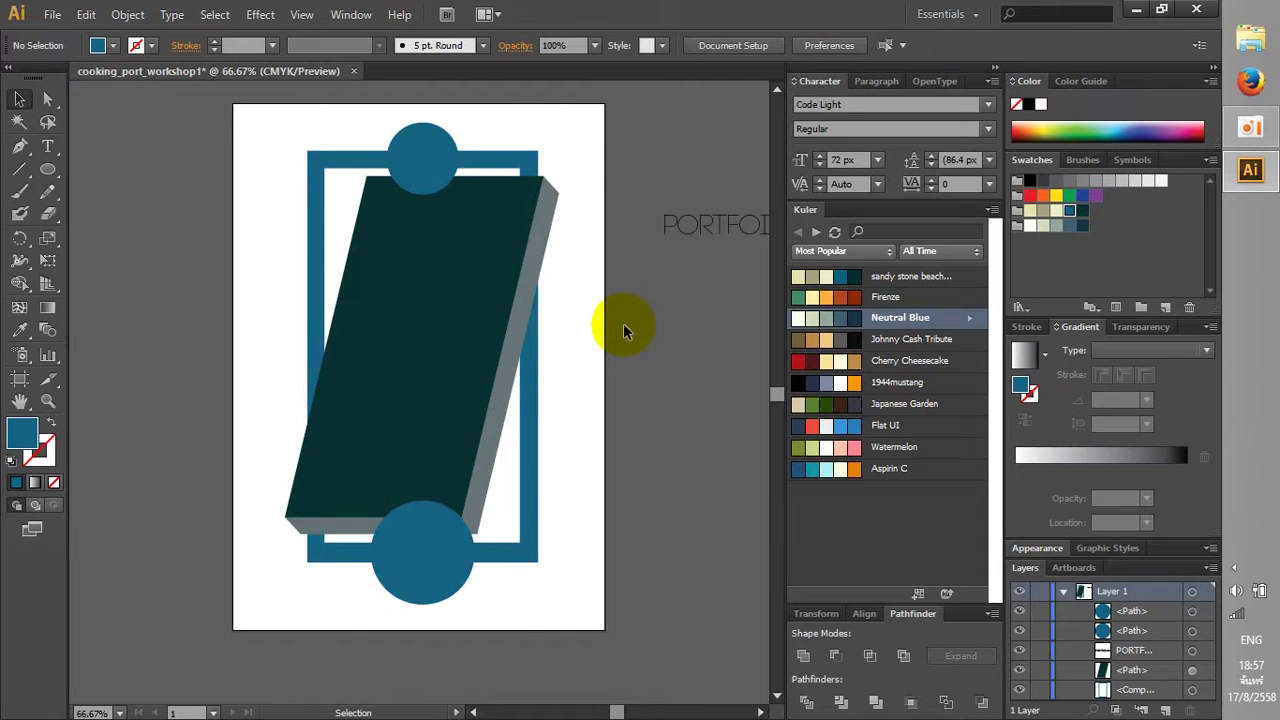
{"action": "left_click", "coordinate": [418, 567]}
{"action": "mouse_move", "coordinate": [474, 603]}
{"action": "left_mouse_down"}
{"action": "mouse_move", "coordinate": [457, 585]}
{"action": "mouse_move", "coordinate": [464, 594]}
{"action": "left_mouse_up"}
{"action": "left_click", "coordinate": [462, 577]}
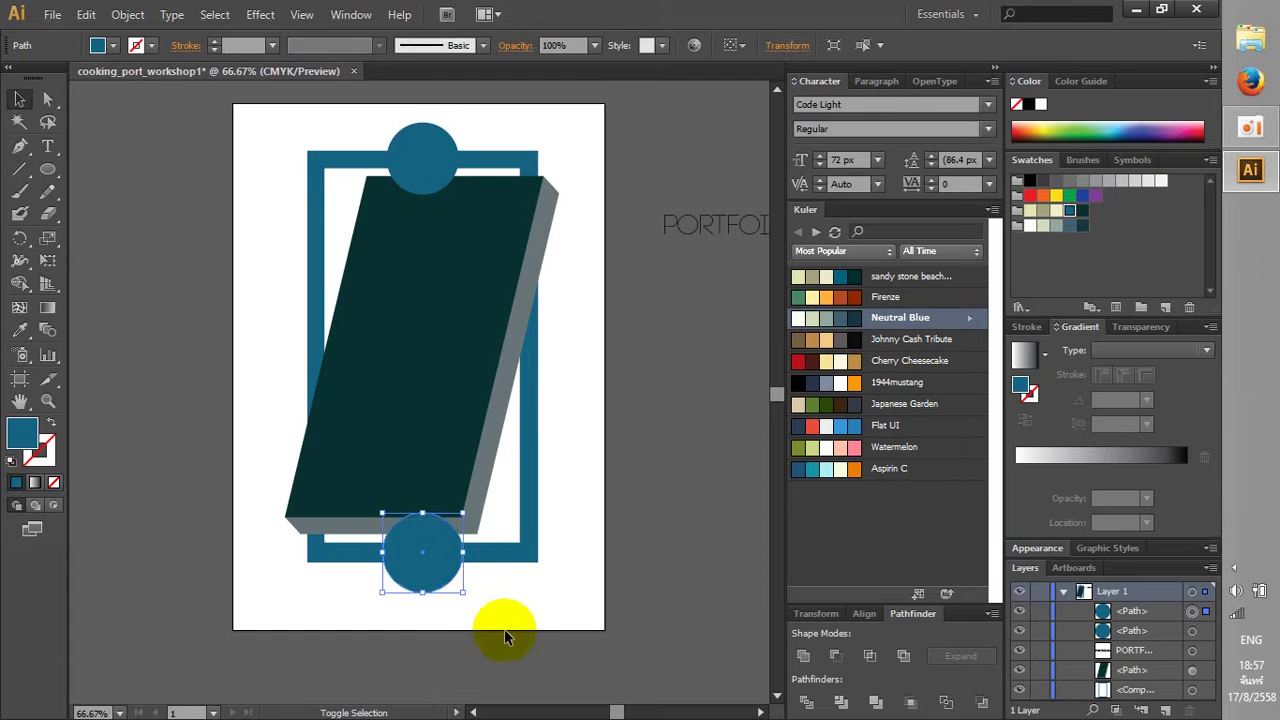
{"action": "left_click", "coordinate": [507, 631]}
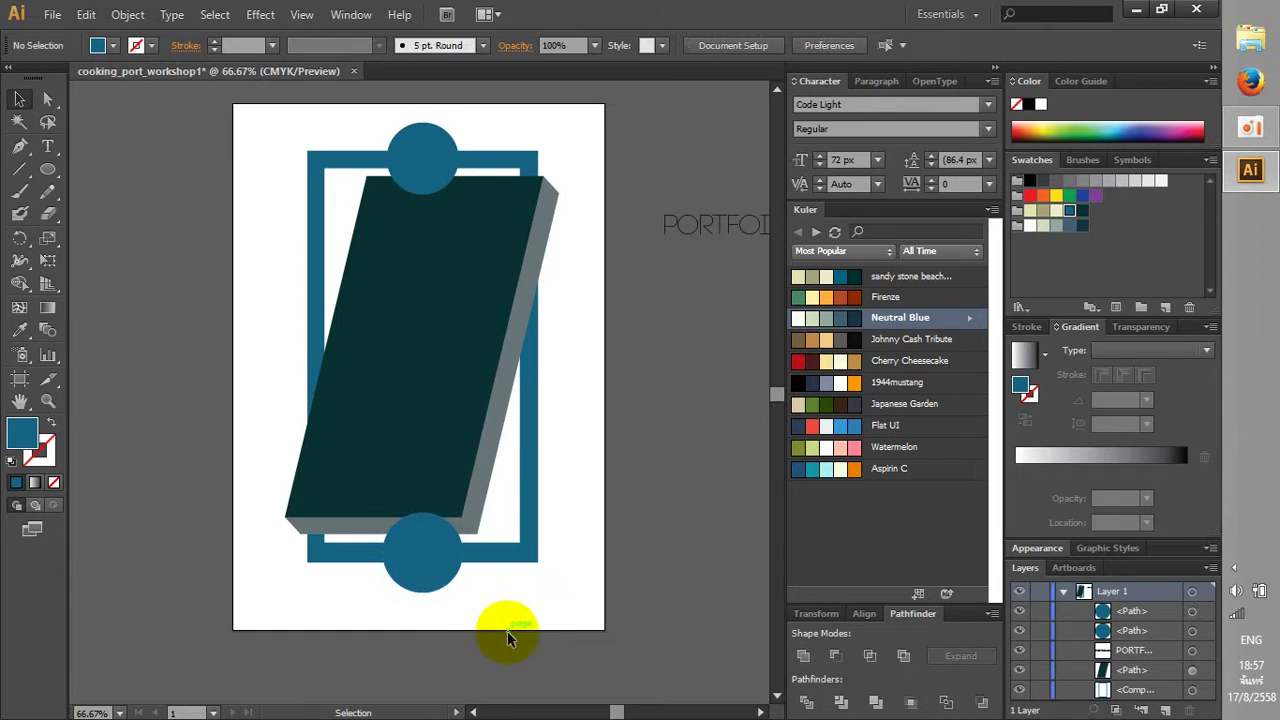
{"action": "left_click", "coordinate": [533, 476]}
{"action": "left_click_drag", "start_coordinate": [800, 449], "coordinate": [1086, 240]}
Fill the frame greyish blue and both circles pale cream
{"action": "left_click", "coordinate": [1069, 228]}
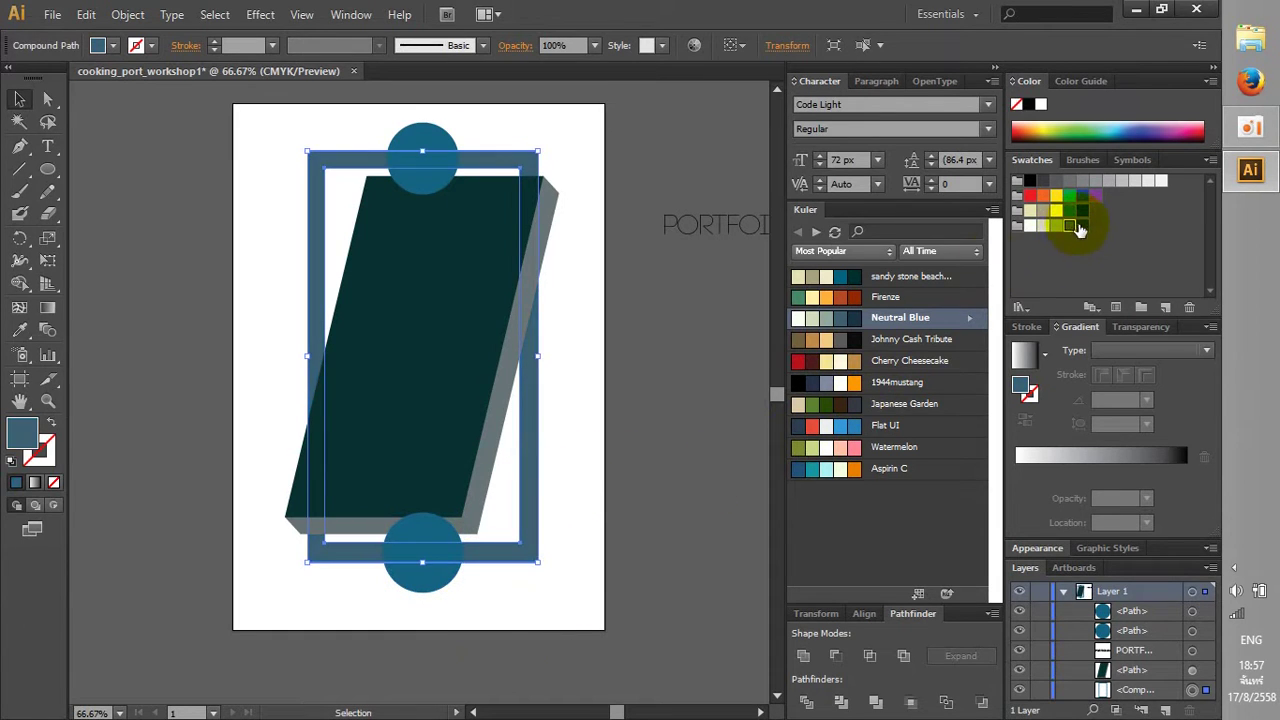
{"action": "left_click", "coordinate": [669, 364]}
{"action": "left_click", "coordinate": [428, 556]}
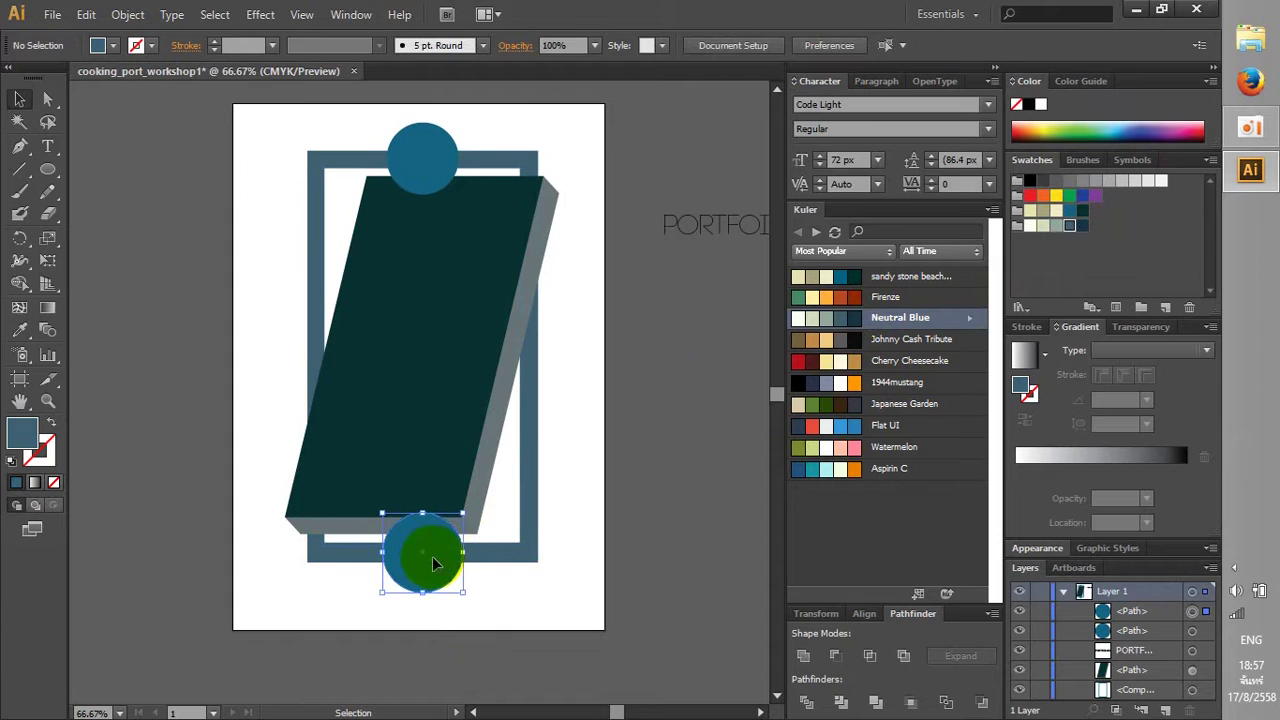
{"action": "left_click", "coordinate": [422, 178], "text": "shift"}
{"action": "left_click", "coordinate": [1060, 228]}
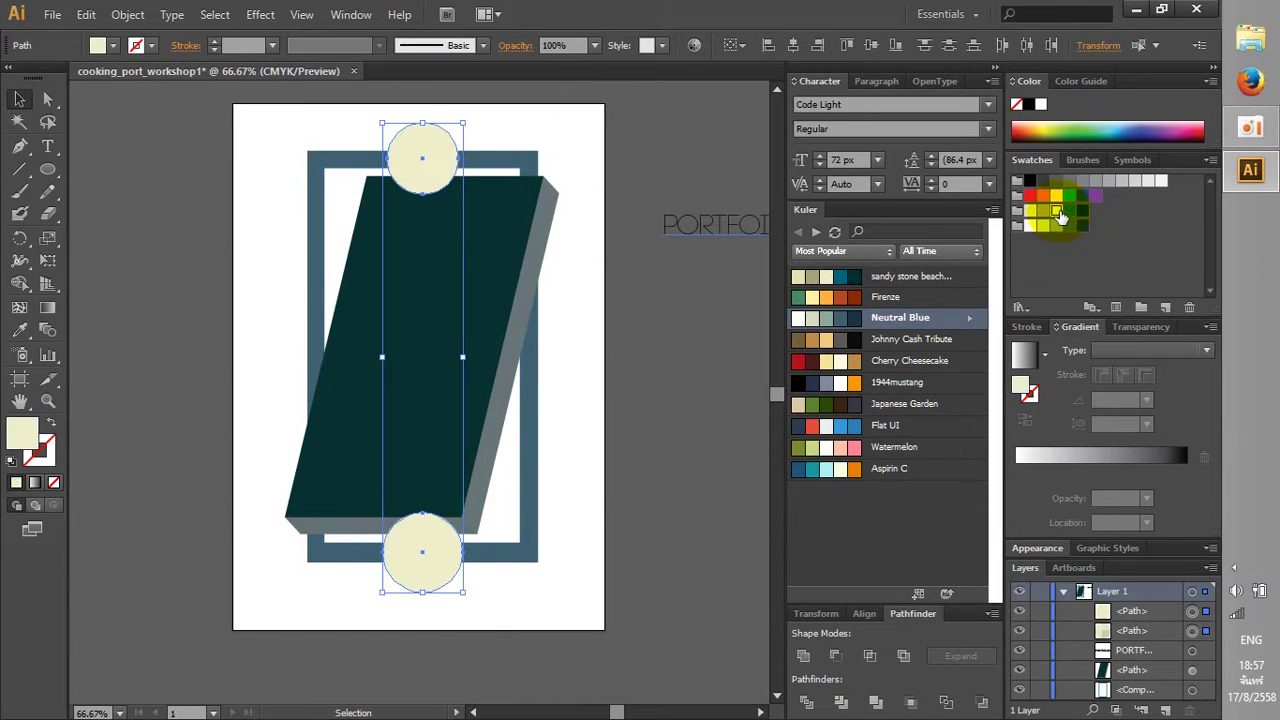
{"action": "left_click", "coordinate": [664, 344]}
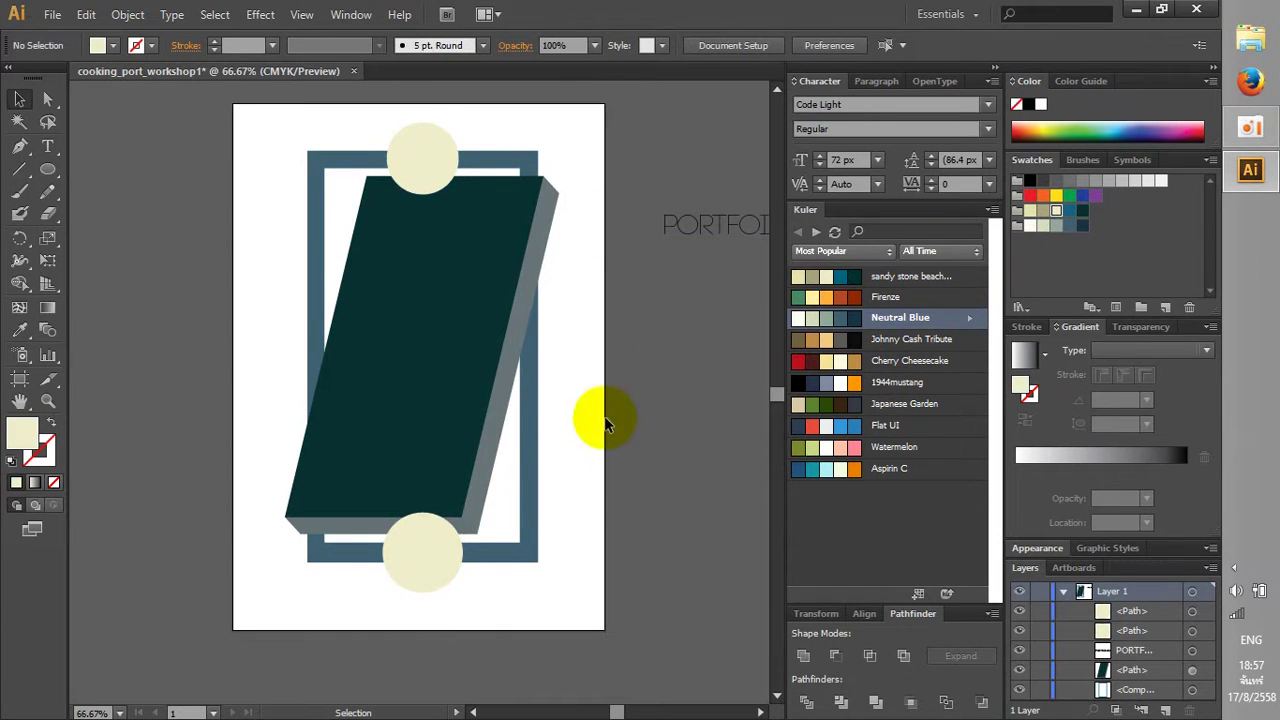
Check the Transparency panel's blending modes for the two cream circles
{"action": "left_click", "coordinate": [428, 160]}
{"action": "left_click", "coordinate": [420, 517], "text": "shift"}
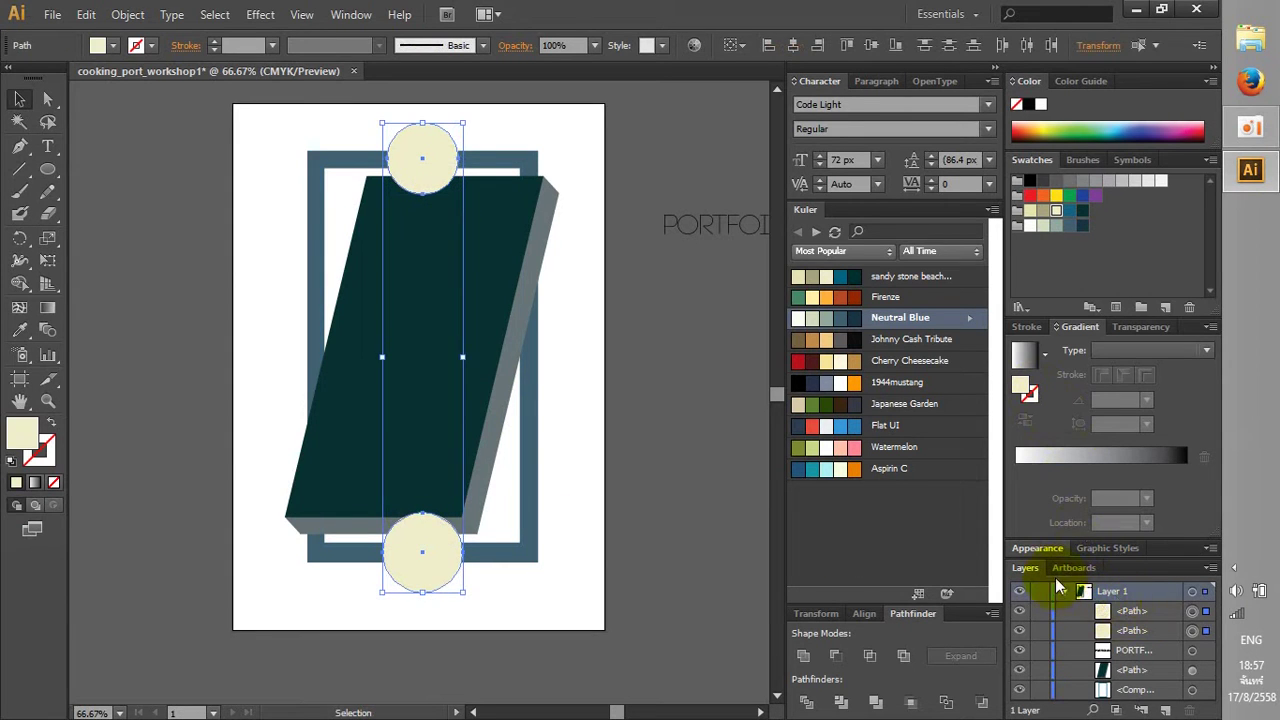
{"action": "left_click", "coordinate": [1112, 329]}
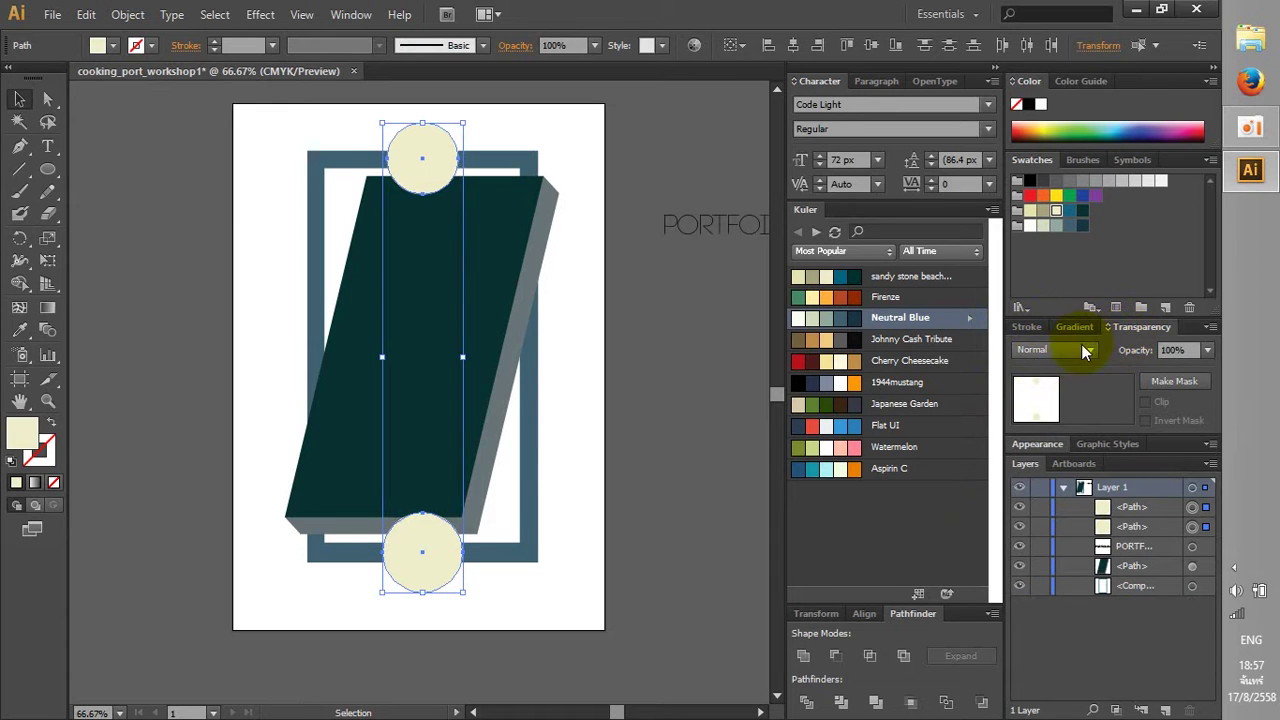
{"action": "left_click", "coordinate": [1083, 350]}
{"action": "left_click", "coordinate": [1083, 350]}
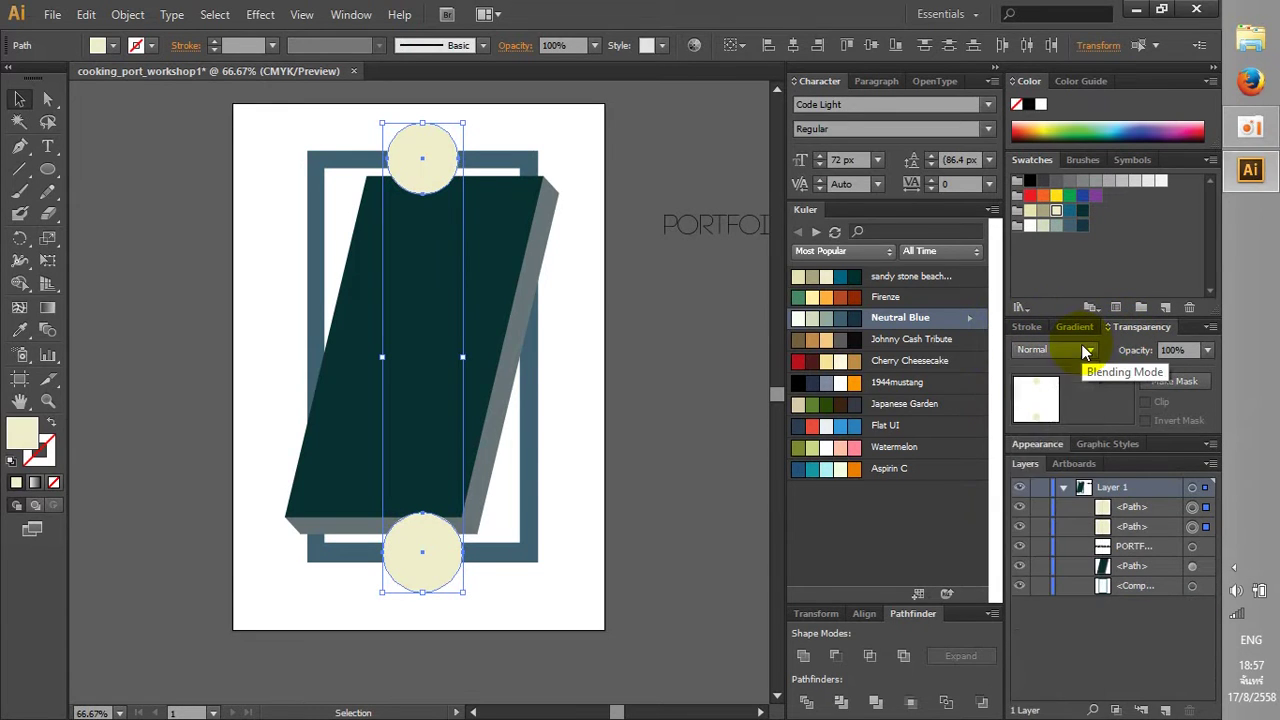
{"action": "left_click", "coordinate": [1075, 327]}
{"action": "left_click", "coordinate": [652, 340]}
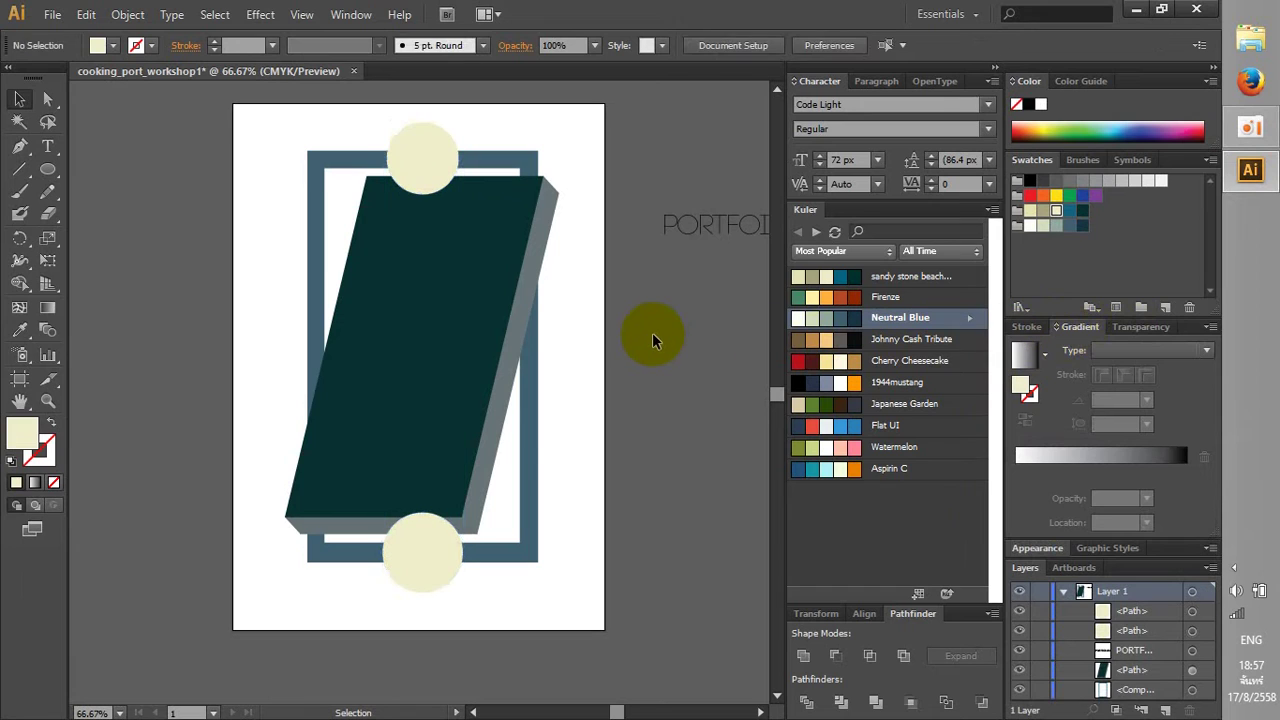
{"action": "left_click", "coordinate": [414, 551]}
{"action": "left_click", "coordinate": [606, 362]}
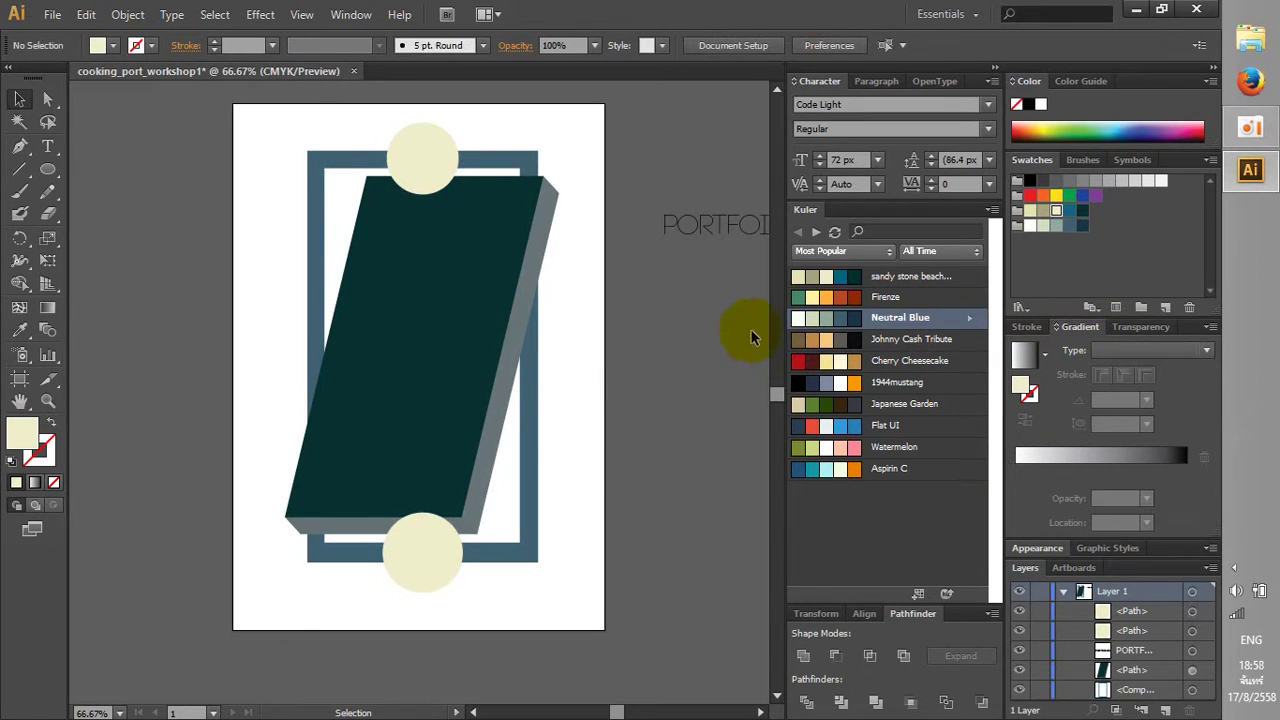
Try cream and khaki fills on the parallelogram, then revert it to dark teal
{"action": "left_click", "coordinate": [349, 484]}
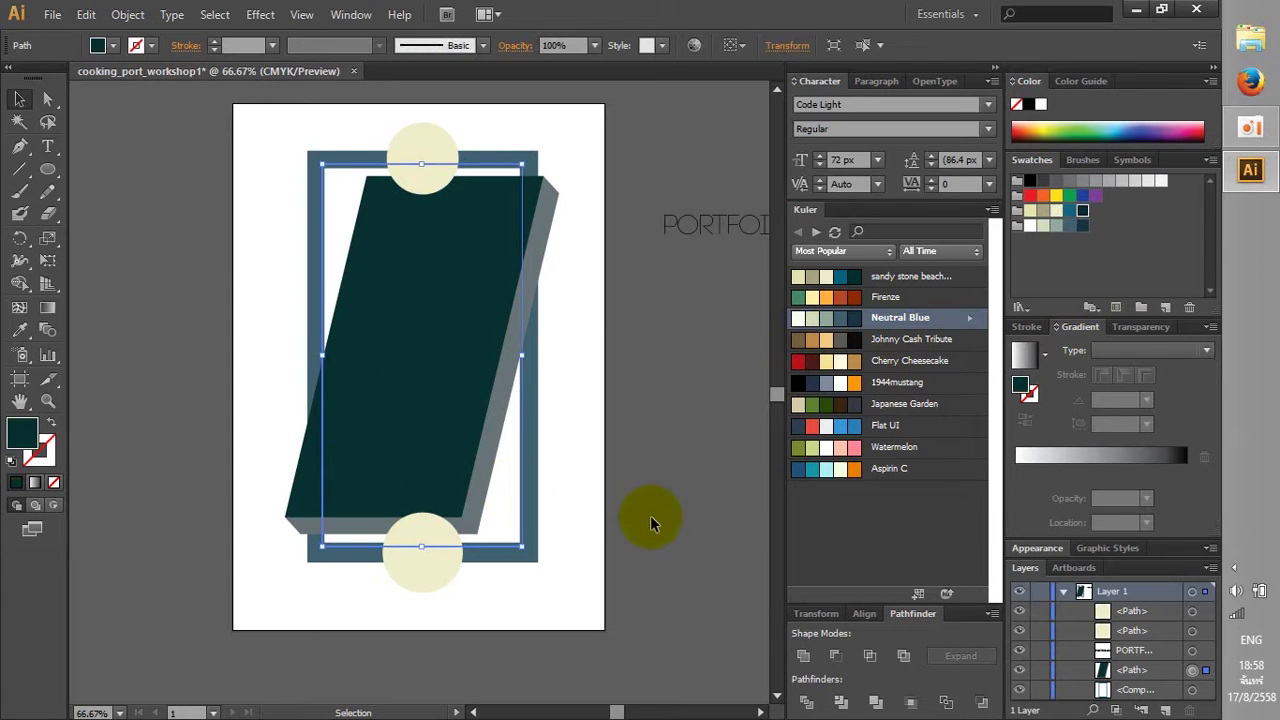
{"action": "left_click", "coordinate": [650, 513]}
{"action": "left_click", "coordinate": [457, 443]}
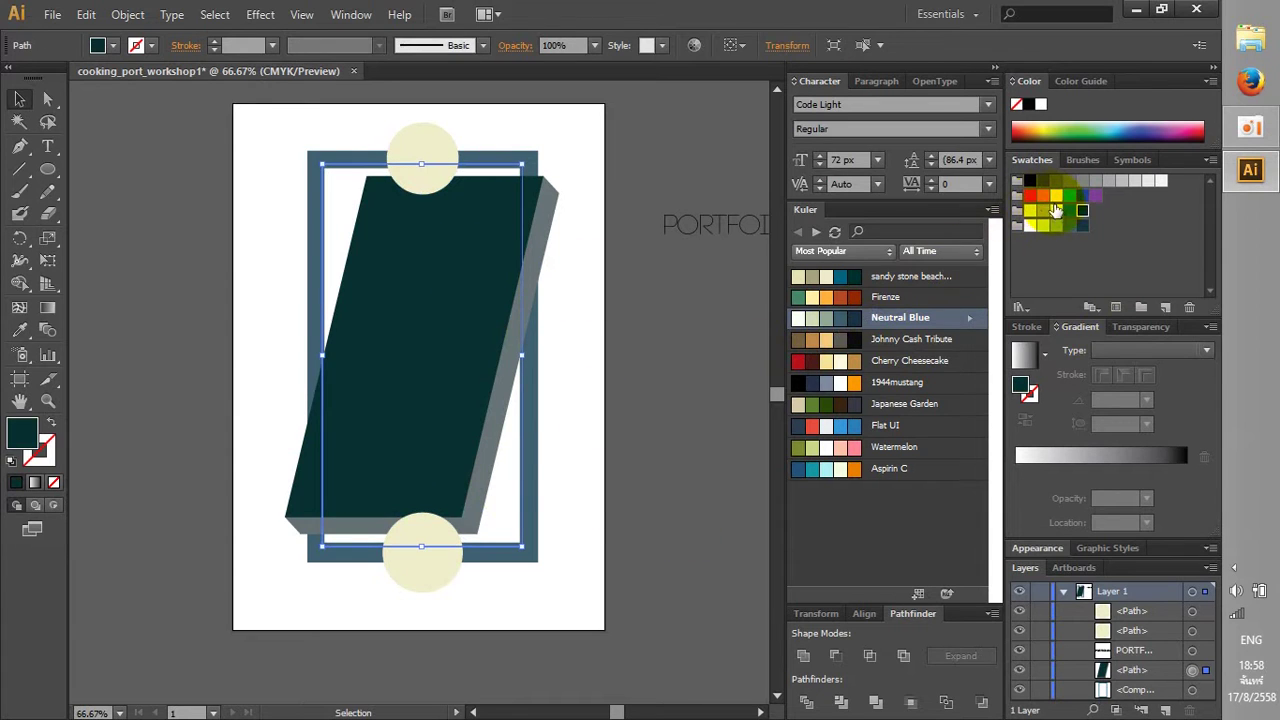
{"action": "left_click", "coordinate": [1056, 214]}
{"action": "left_click", "coordinate": [1043, 211]}
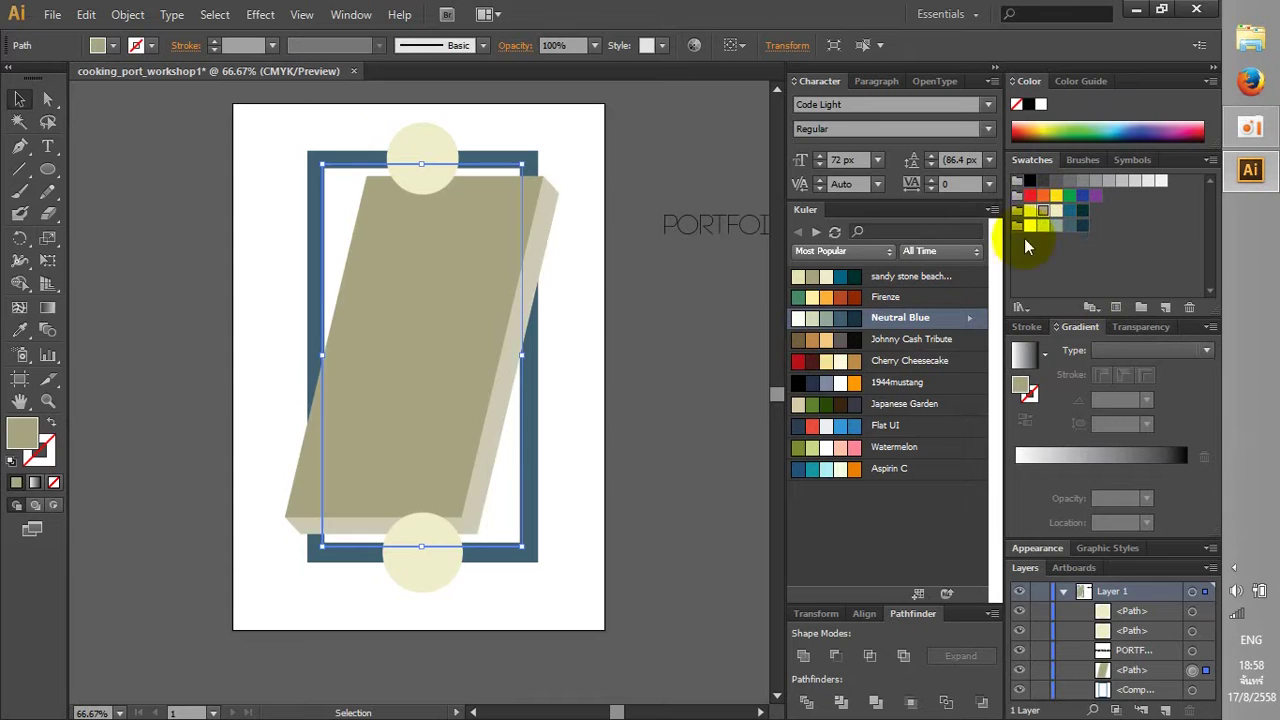
{"action": "left_click", "coordinate": [588, 387]}
{"action": "key", "text": "ctrl+z"}
{"action": "key", "text": "ctrl+z"}
{"action": "left_click", "coordinate": [1082, 225]}
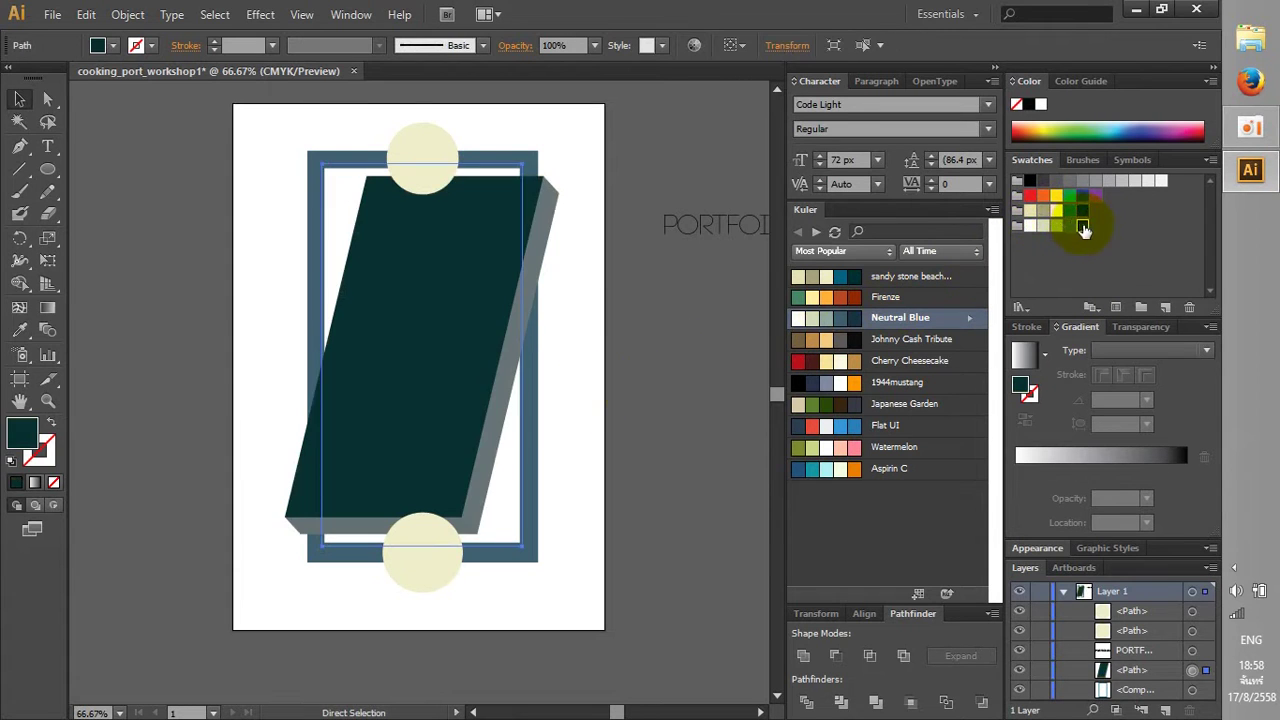
{"action": "left_click", "coordinate": [633, 430]}
{"action": "key", "text": "ctrl+z"}
{"action": "left_click", "coordinate": [639, 423]}
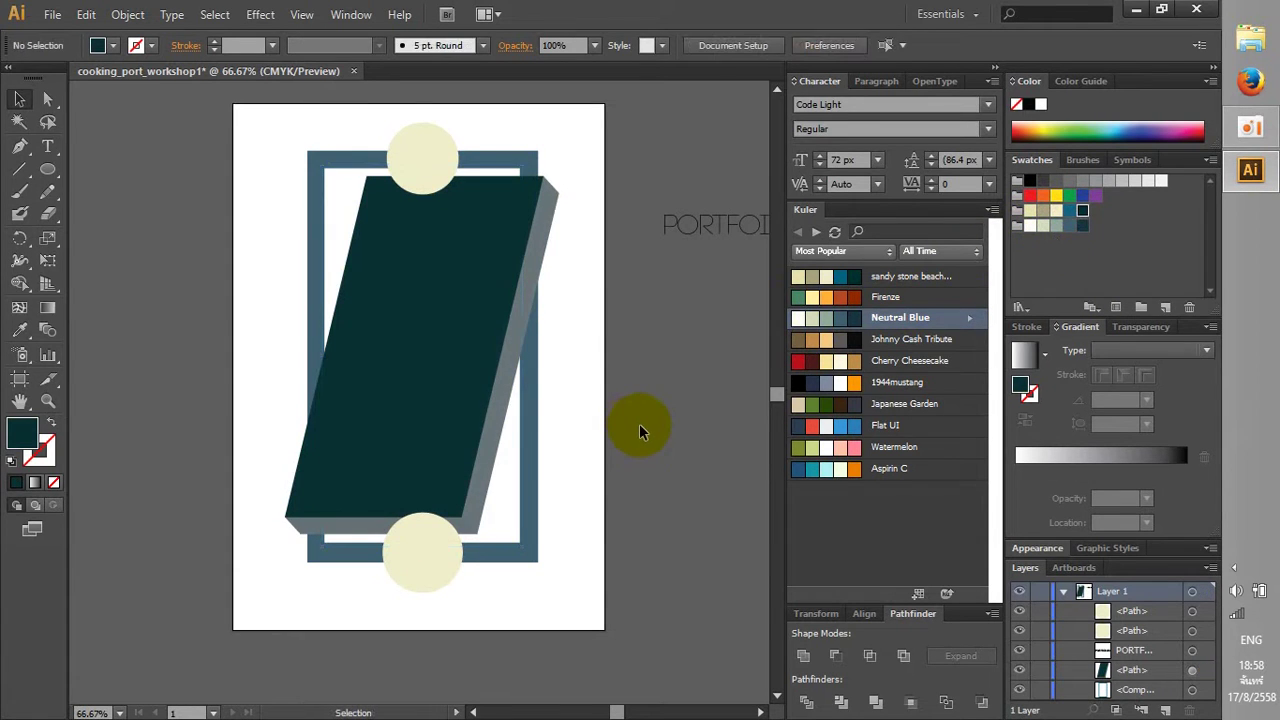
Fill both circles teal-blue and give the frame a dark fill
{"action": "left_click", "coordinate": [385, 552]}
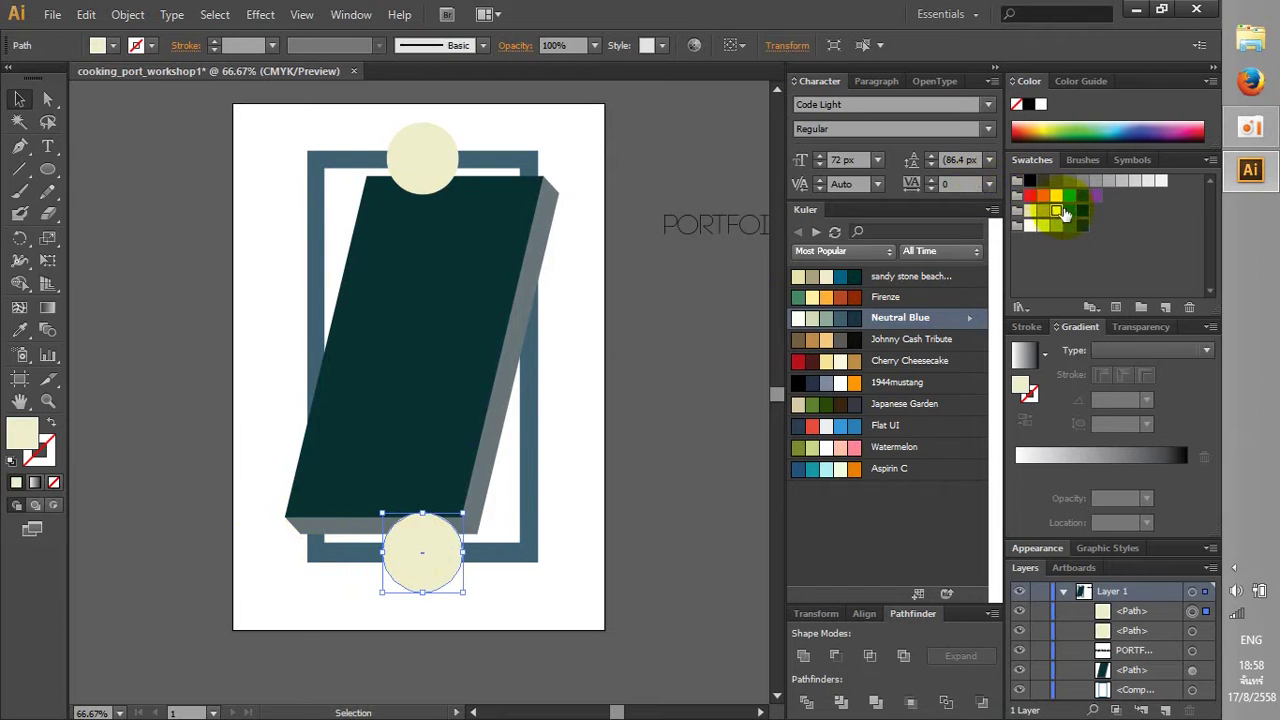
{"action": "left_click", "coordinate": [1069, 210]}
{"action": "left_click", "coordinate": [652, 361]}
{"action": "left_click", "coordinate": [458, 172]}
{"action": "left_click", "coordinate": [1074, 218]}
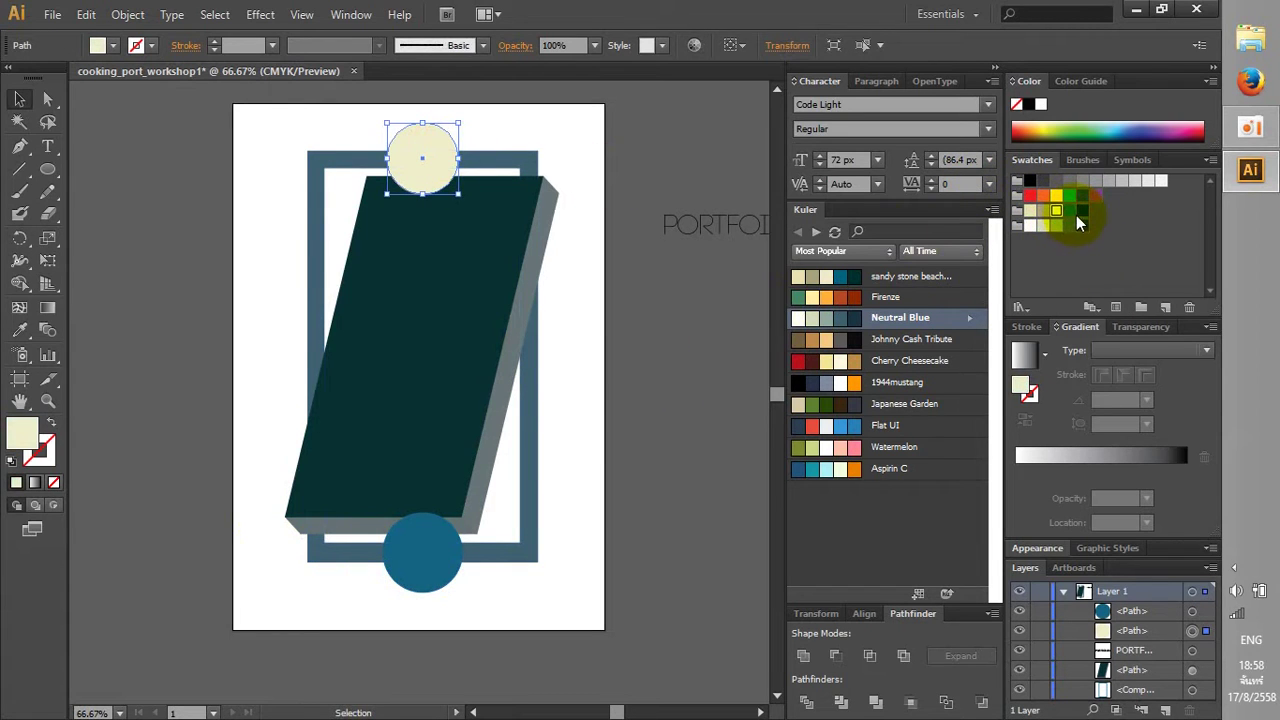
{"action": "left_click", "coordinate": [529, 443]}
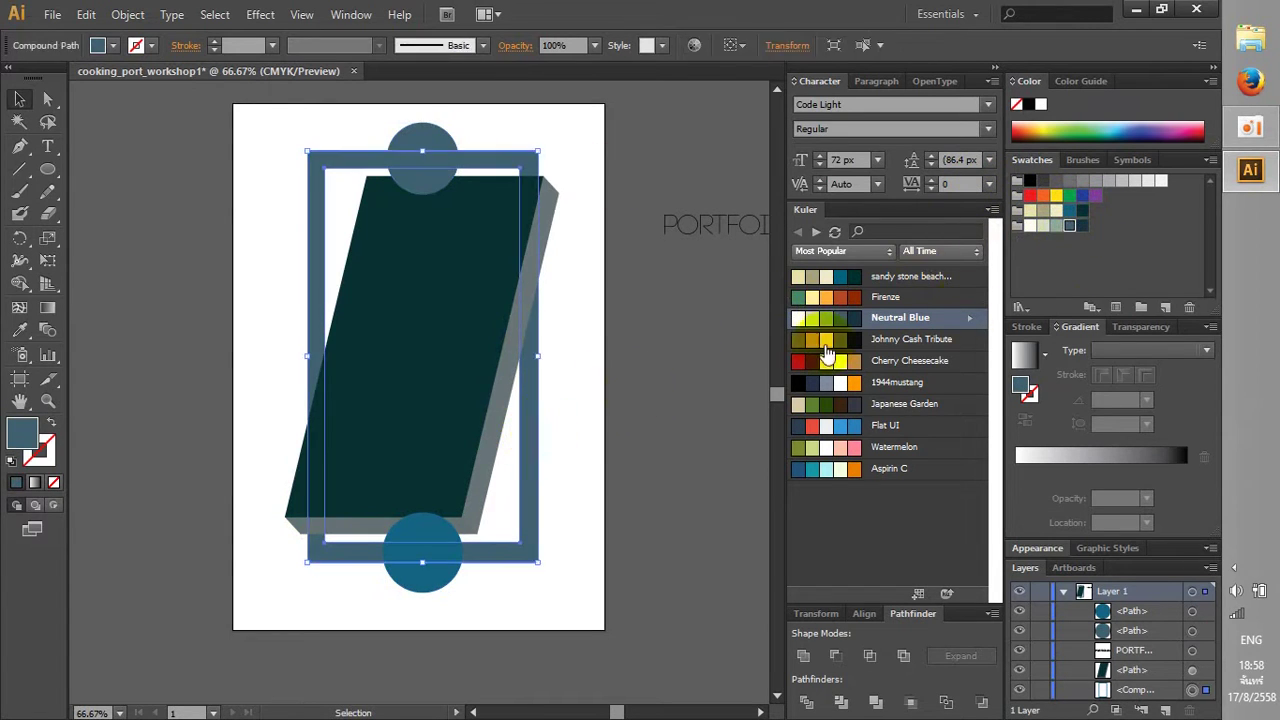
{"action": "left_click", "coordinate": [1082, 225]}
{"action": "left_click", "coordinate": [586, 357]}
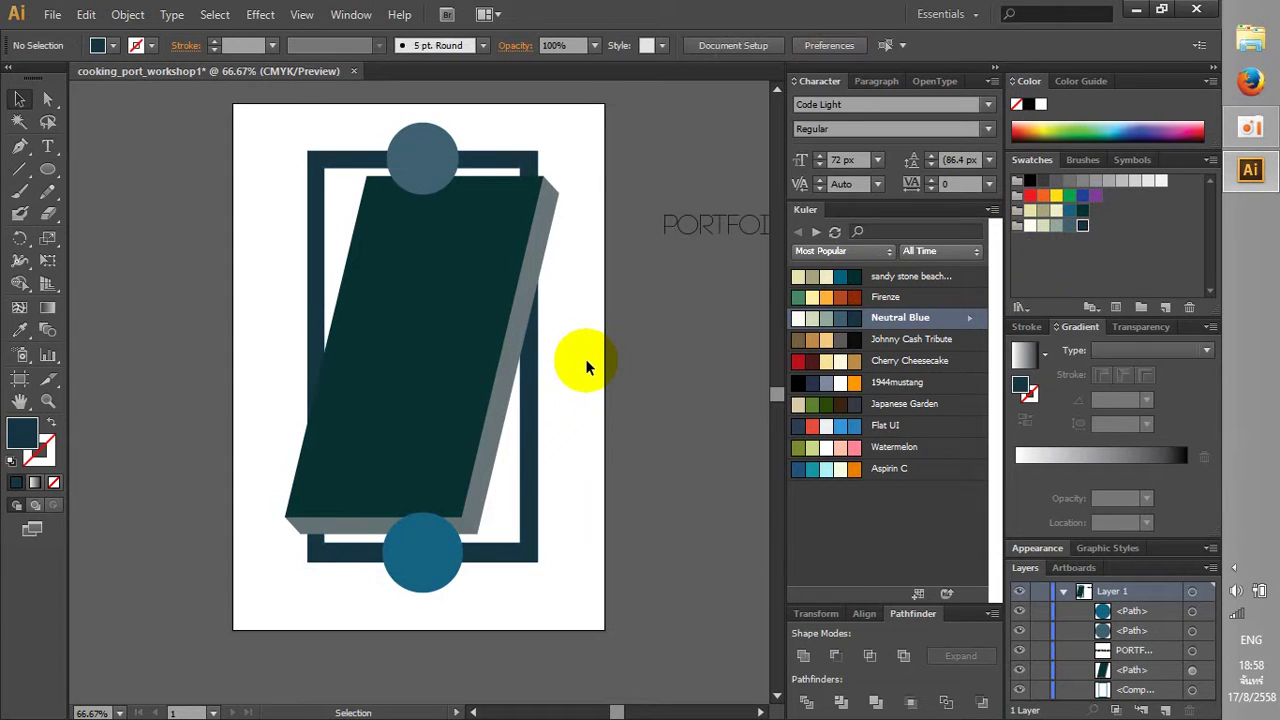
Make the top circle sage green and the bottom circle blue-grey
{"action": "left_click", "coordinate": [418, 585]}
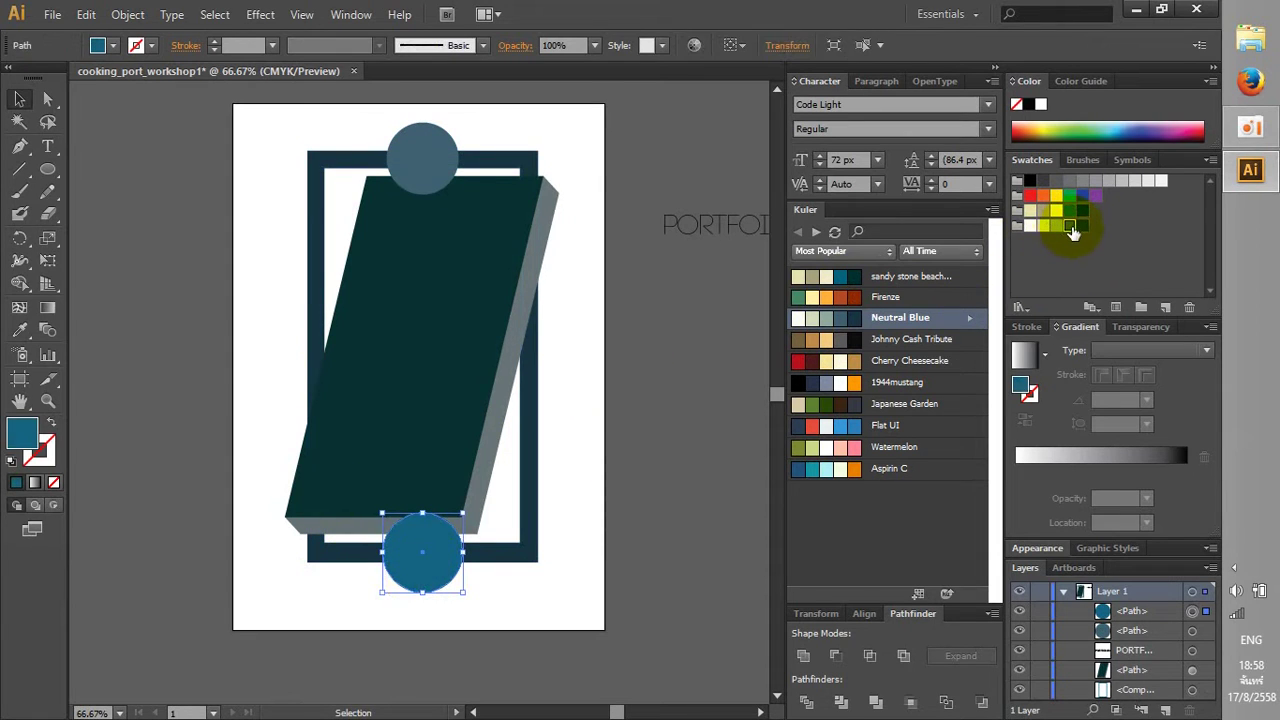
{"action": "left_click", "coordinate": [1064, 228]}
{"action": "left_click", "coordinate": [1057, 228]}
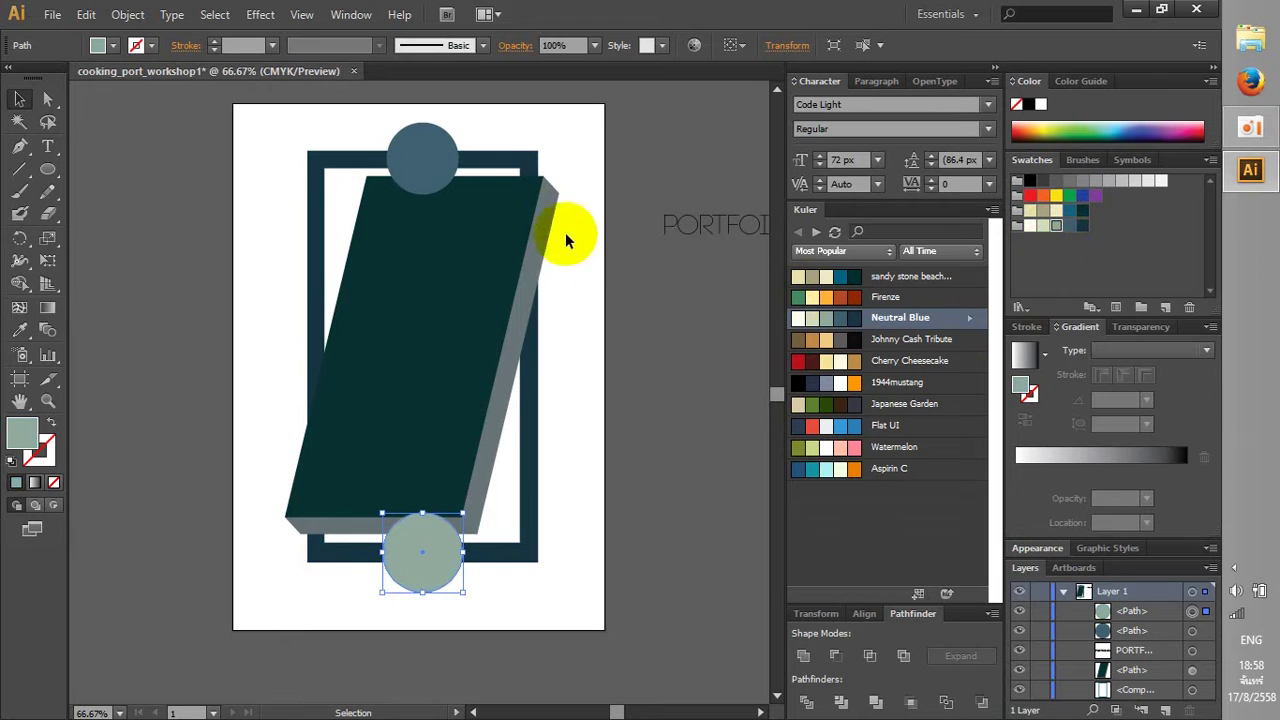
{"action": "left_click", "coordinate": [427, 163]}
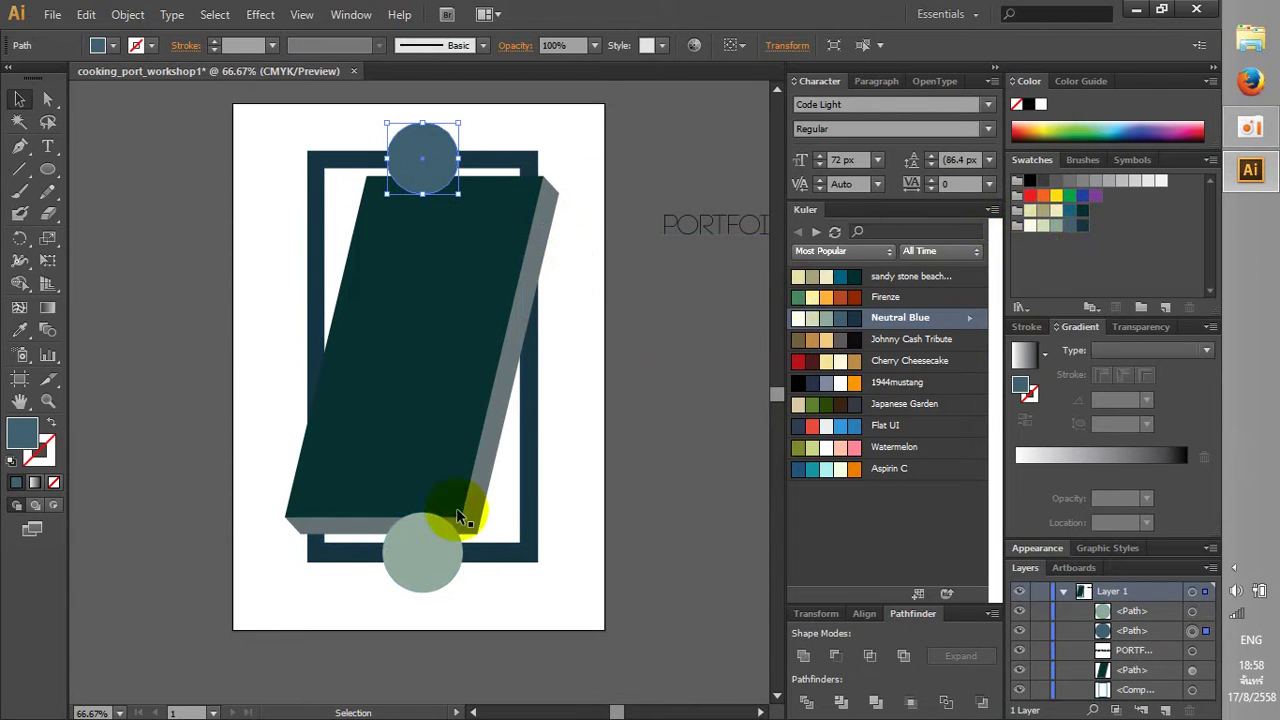
{"action": "left_click", "coordinate": [1057, 226]}
{"action": "left_click", "coordinate": [448, 550]}
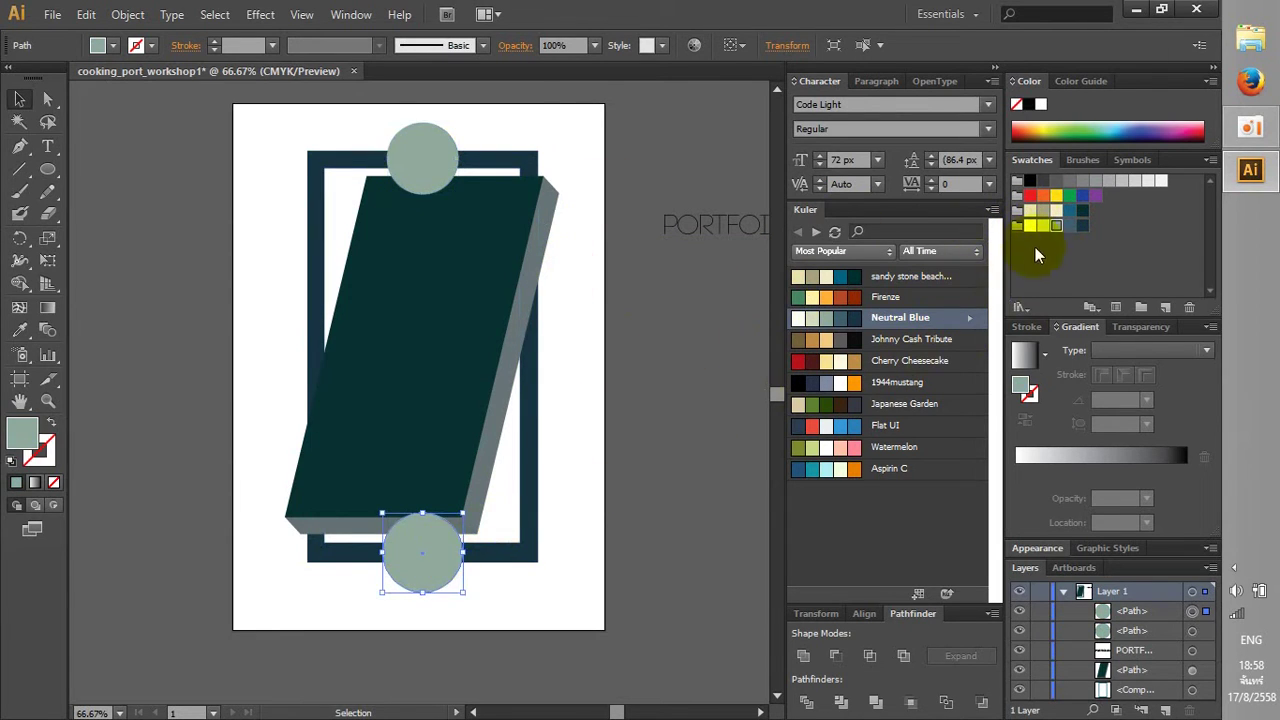
{"action": "left_click", "coordinate": [1076, 213]}
{"action": "left_click", "coordinate": [579, 394]}
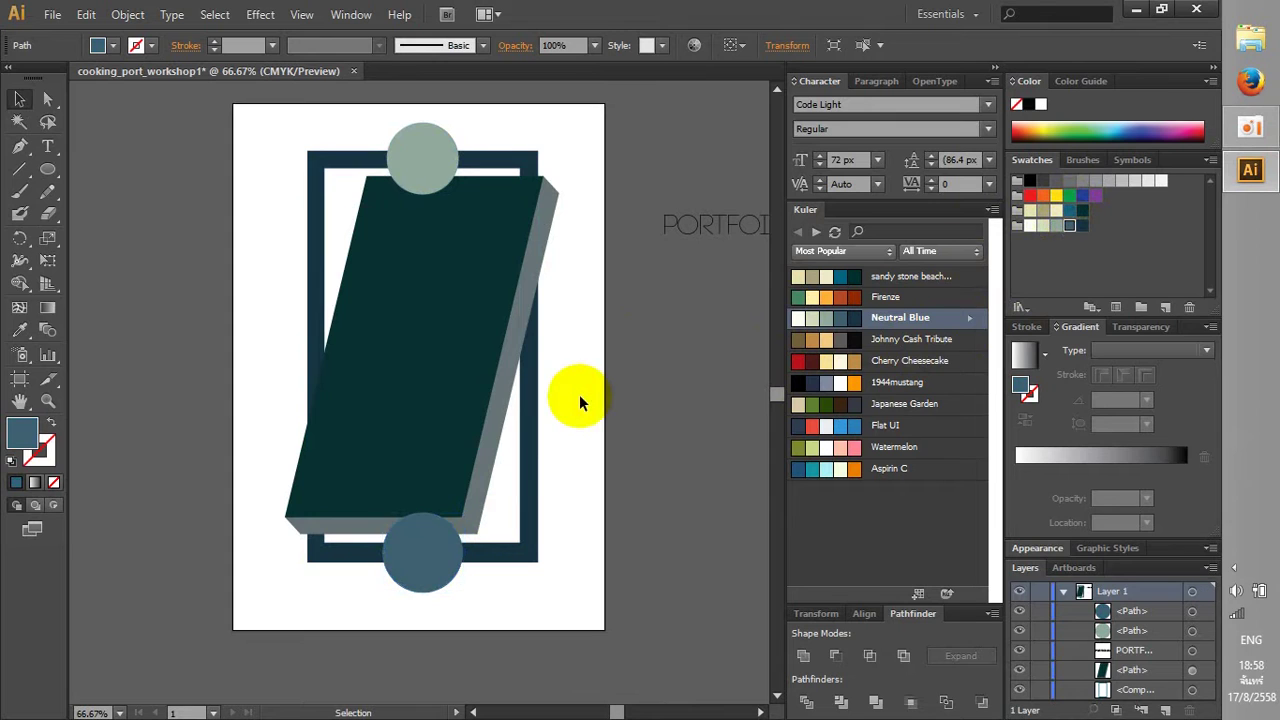
Alt-drag a copy of the dark frame to just right of the page
{"action": "scroll", "coordinate": [652, 408], "scroll_direction": "down", "scroll_amount": 2}
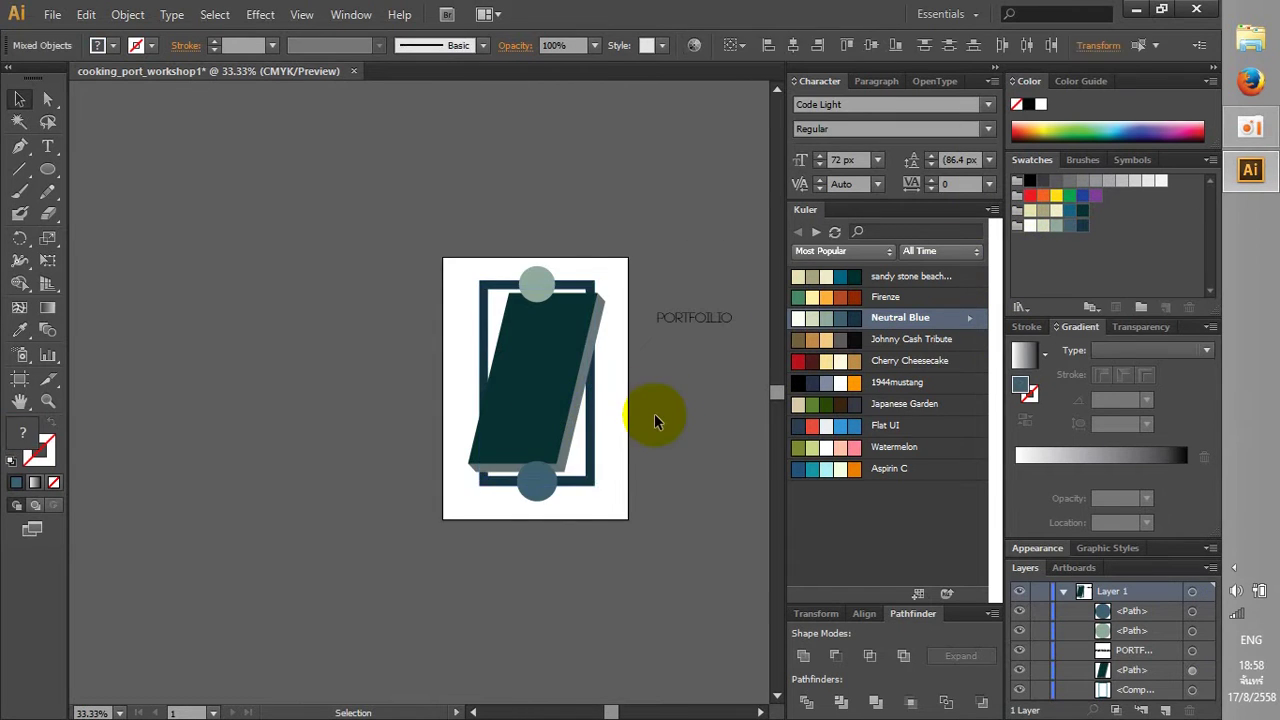
{"action": "scroll", "coordinate": [660, 418], "scroll_direction": "down", "scroll_amount": 1}
{"action": "left_click_drag", "start_coordinate": [672, 428], "coordinate": [523, 432]}
{"action": "scroll", "coordinate": [523, 432], "scroll_direction": "up", "scroll_amount": 2}
{"action": "scroll", "coordinate": [525, 415], "scroll_direction": "up", "scroll_amount": 1}
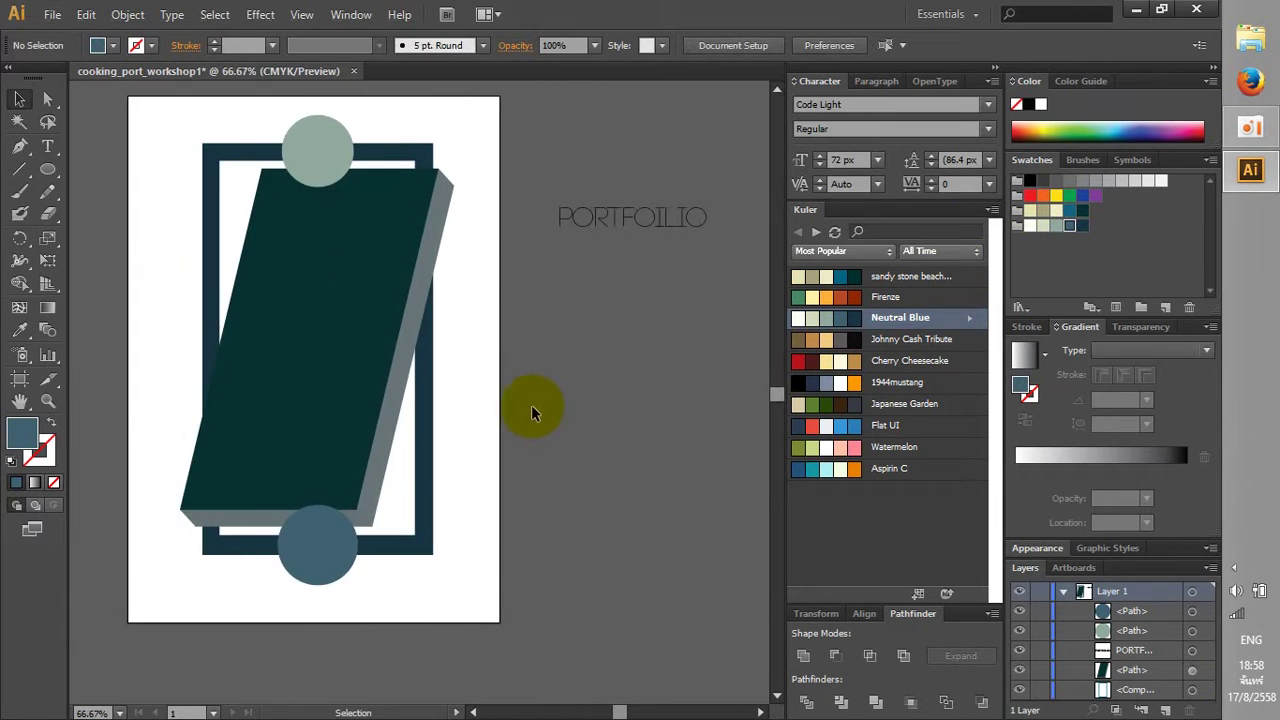
{"action": "scroll", "coordinate": [531, 405], "scroll_direction": "up", "scroll_amount": 1}
{"action": "scroll", "coordinate": [488, 410], "scroll_direction": "down", "scroll_amount": 1}
{"action": "left_click", "coordinate": [662, 232]}
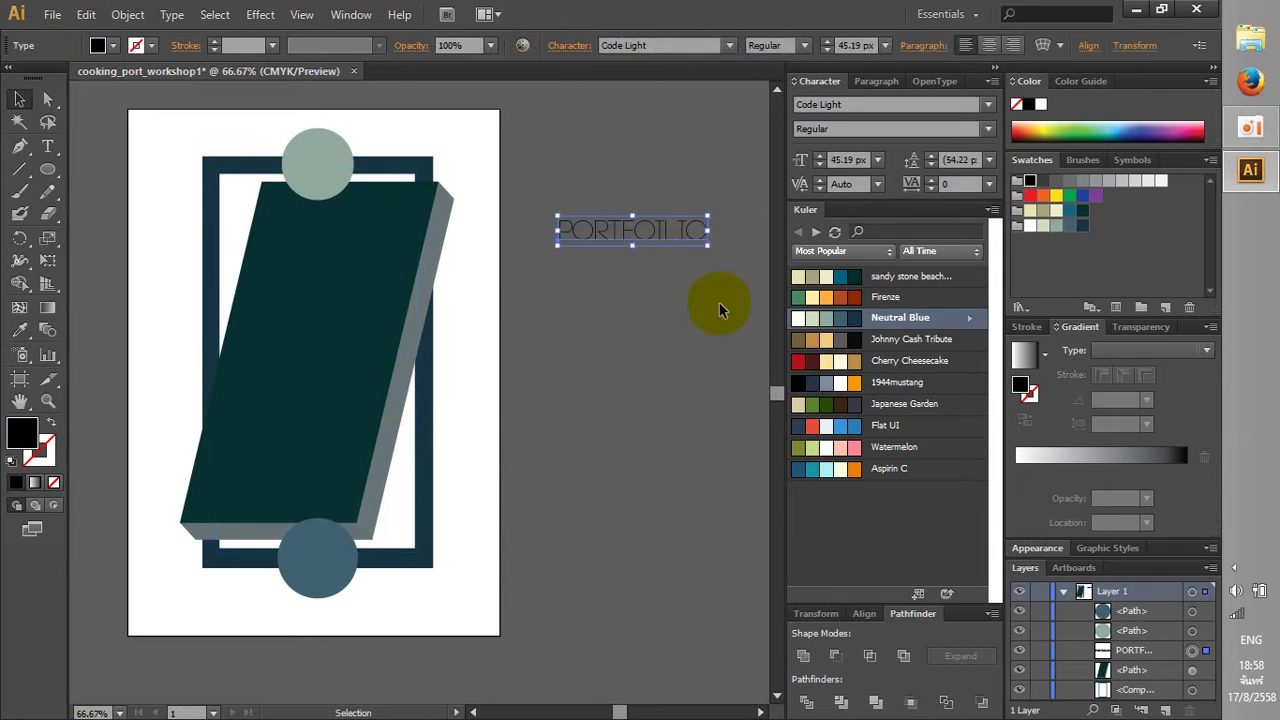
{"action": "left_click", "coordinate": [543, 349]}
{"action": "left_click", "coordinate": [435, 357]}
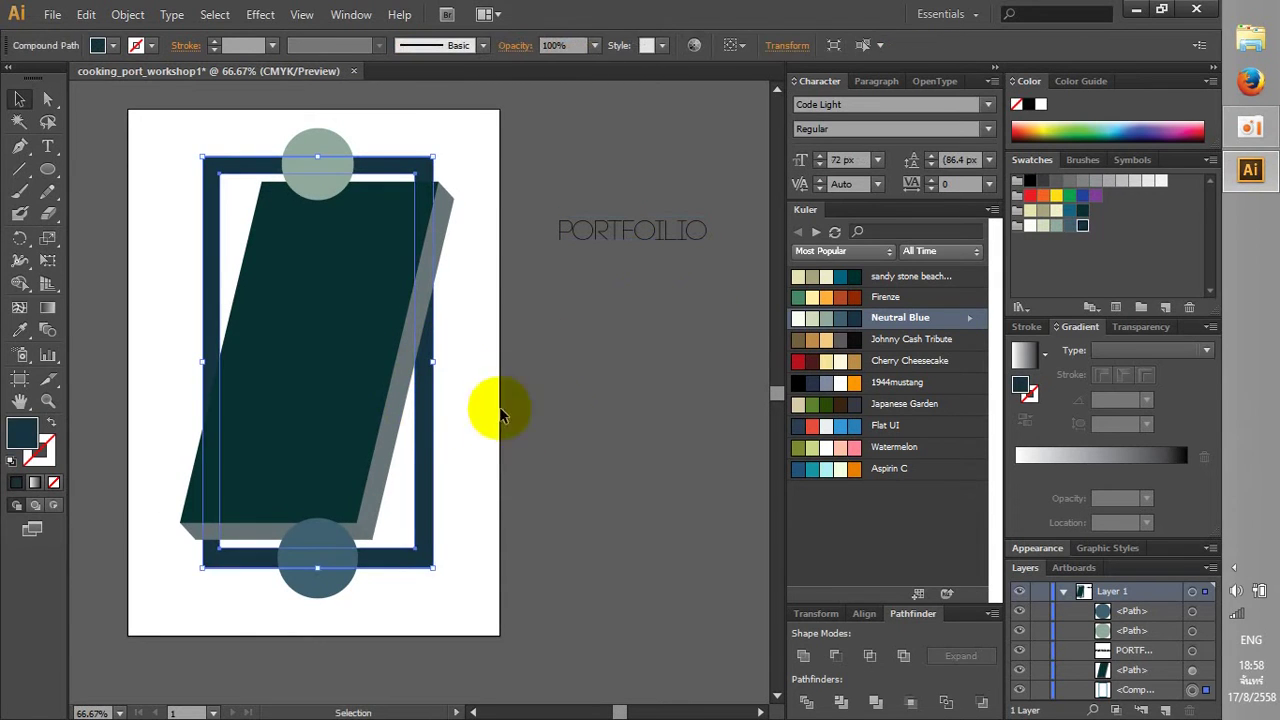
{"action": "left_click_drag", "start_coordinate": [433, 410], "coordinate": [681, 410]}
{"action": "left_click", "coordinate": [600, 414]}
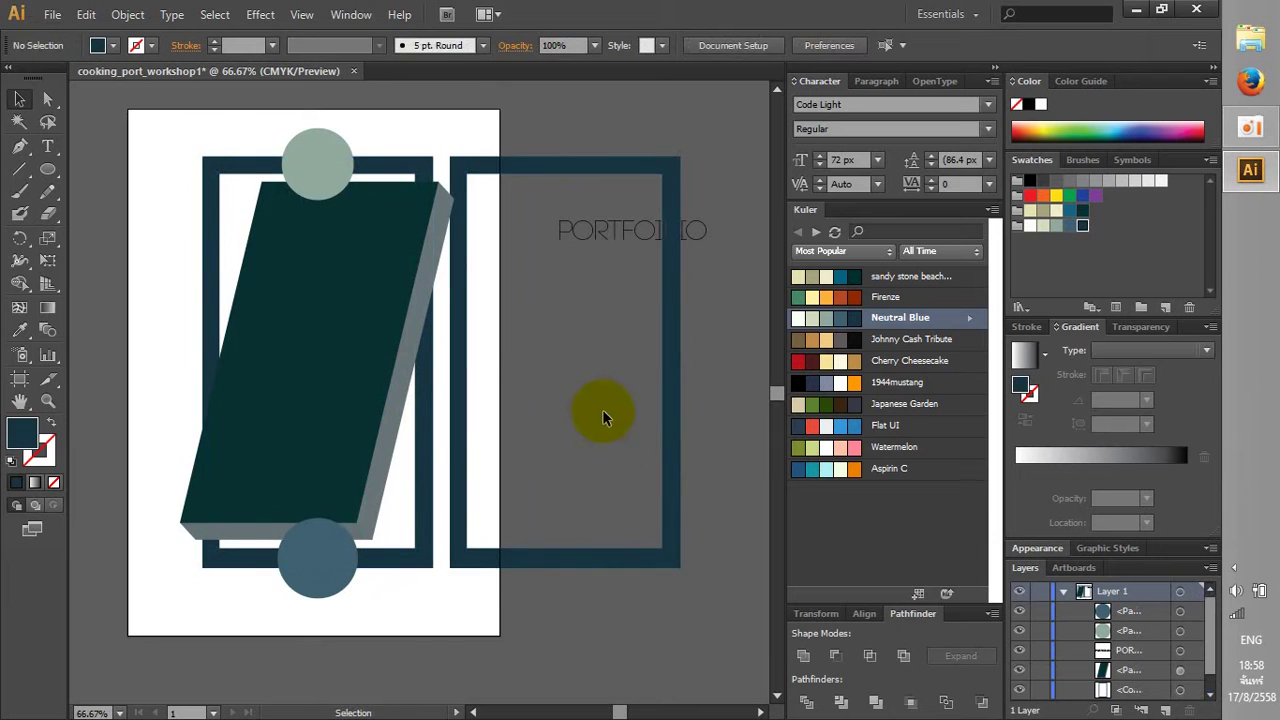
{"action": "left_click_drag", "start_coordinate": [452, 418], "coordinate": [483, 416]}
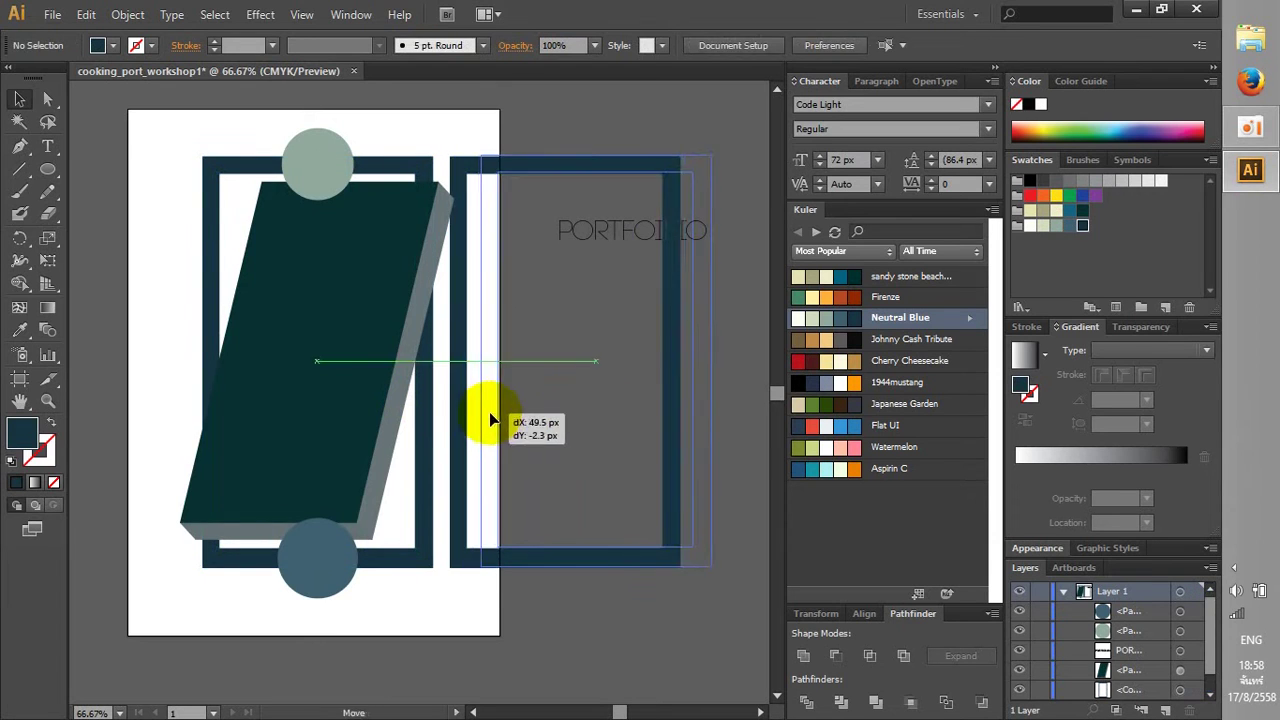
{"action": "left_click", "coordinate": [601, 406]}
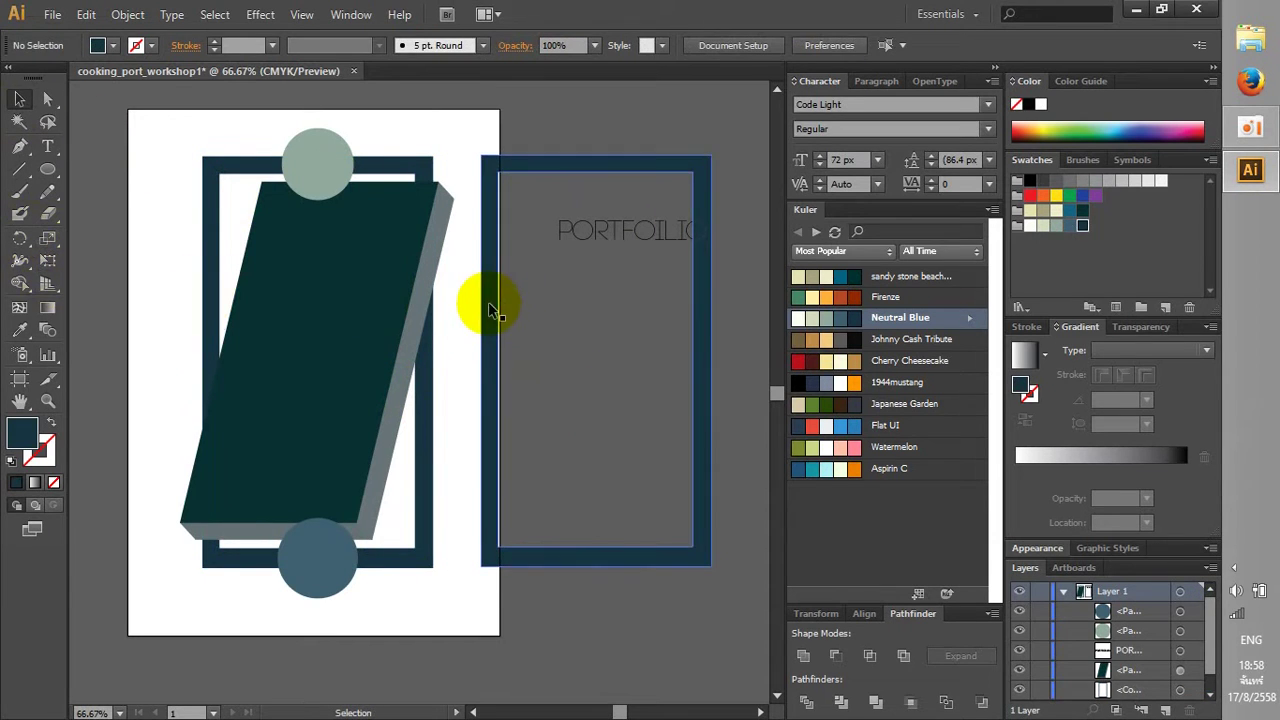
Move the frame copy onto the original, aligning edges in Outline view, then return to Preview
{"action": "left_click_drag", "start_coordinate": [491, 305], "coordinate": [212, 325]}
{"action": "scroll", "coordinate": [367, 310], "scroll_direction": "up", "scroll_amount": 1}
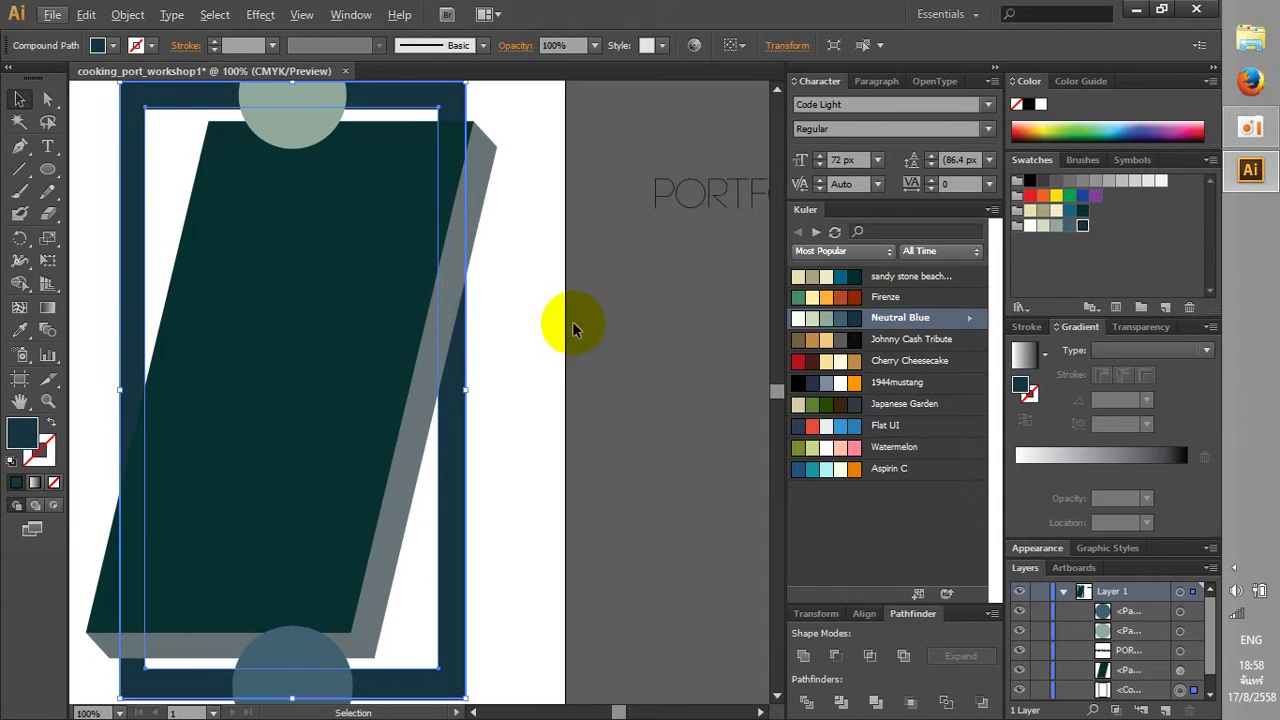
{"action": "key", "text": "ctrl+y"}
{"action": "key", "text": "ctrl+y"}
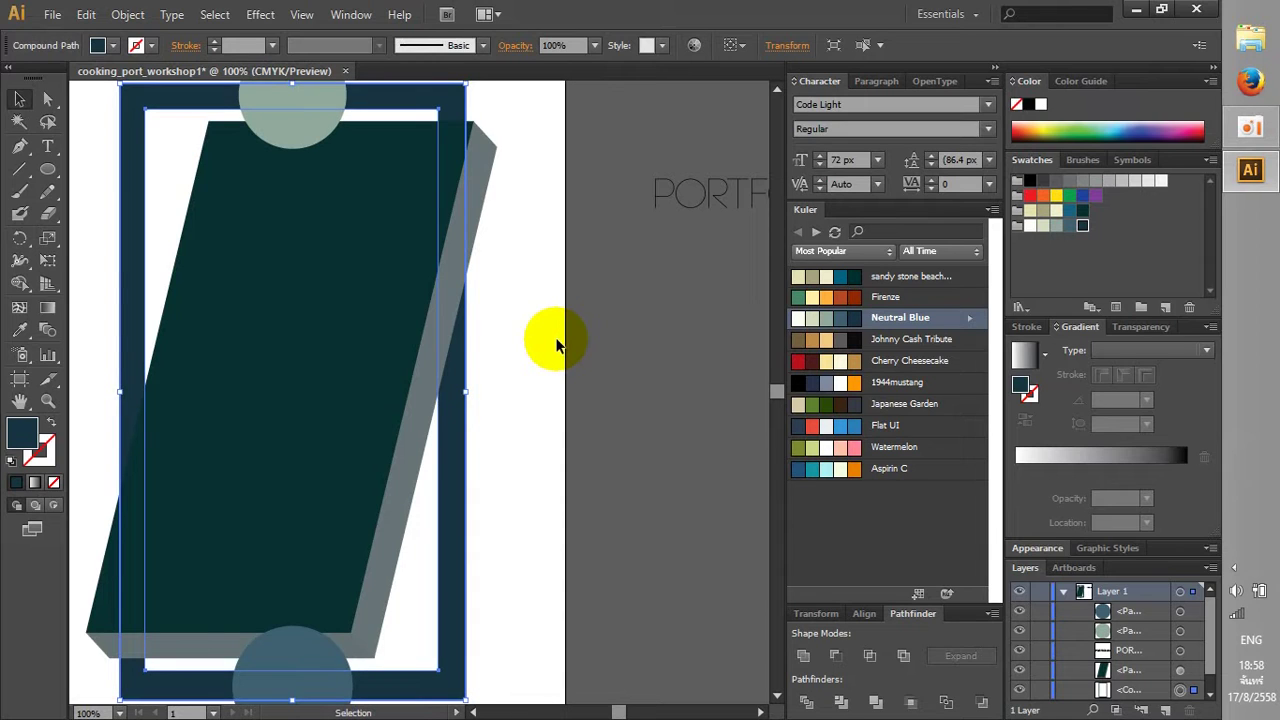
{"action": "left_click", "coordinate": [557, 345]}
{"action": "key", "text": "ctrl+y"}
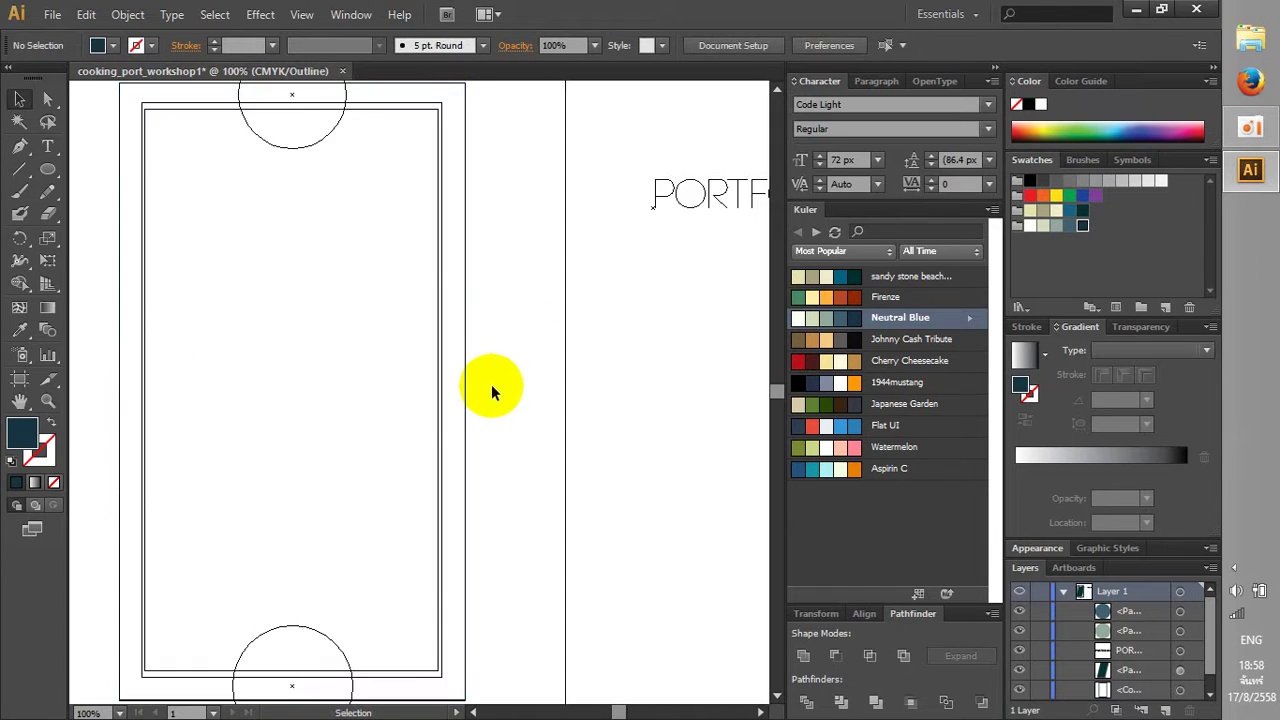
{"action": "scroll", "coordinate": [491, 384], "scroll_direction": "up", "scroll_amount": 2}
{"action": "left_click", "coordinate": [440, 392]}
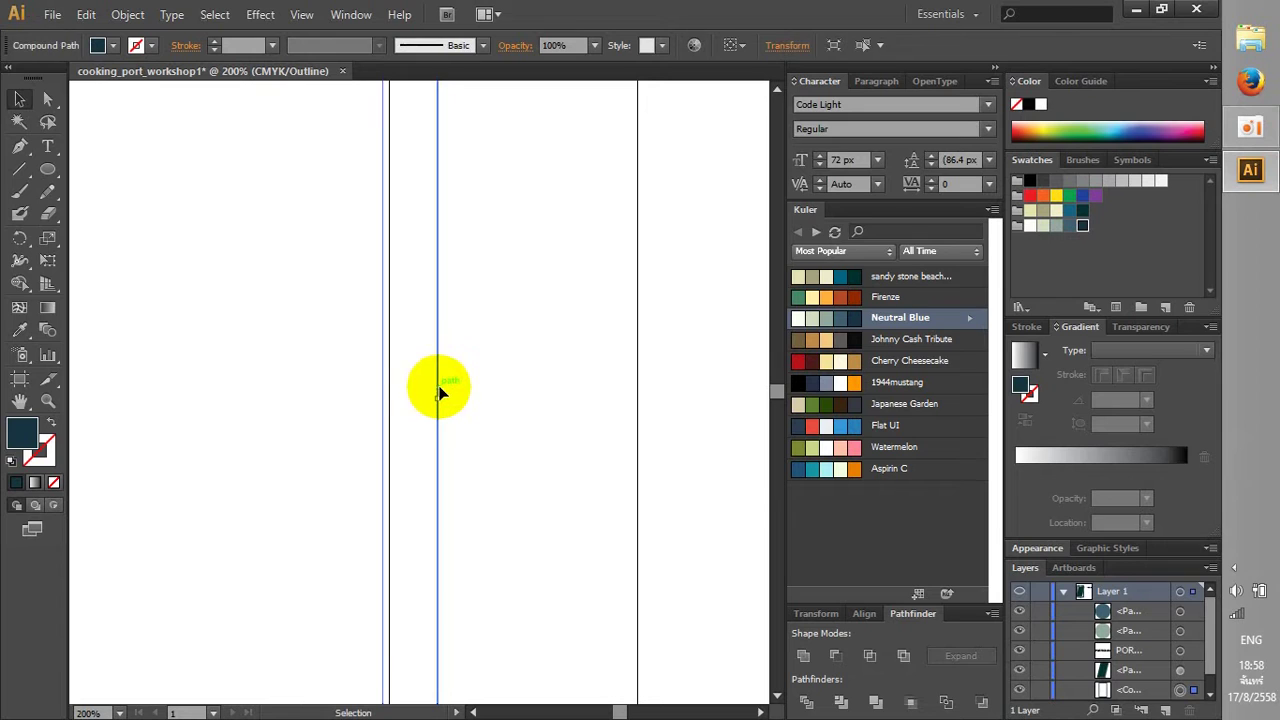
{"action": "left_click_drag", "start_coordinate": [440, 392], "coordinate": [497, 400]}
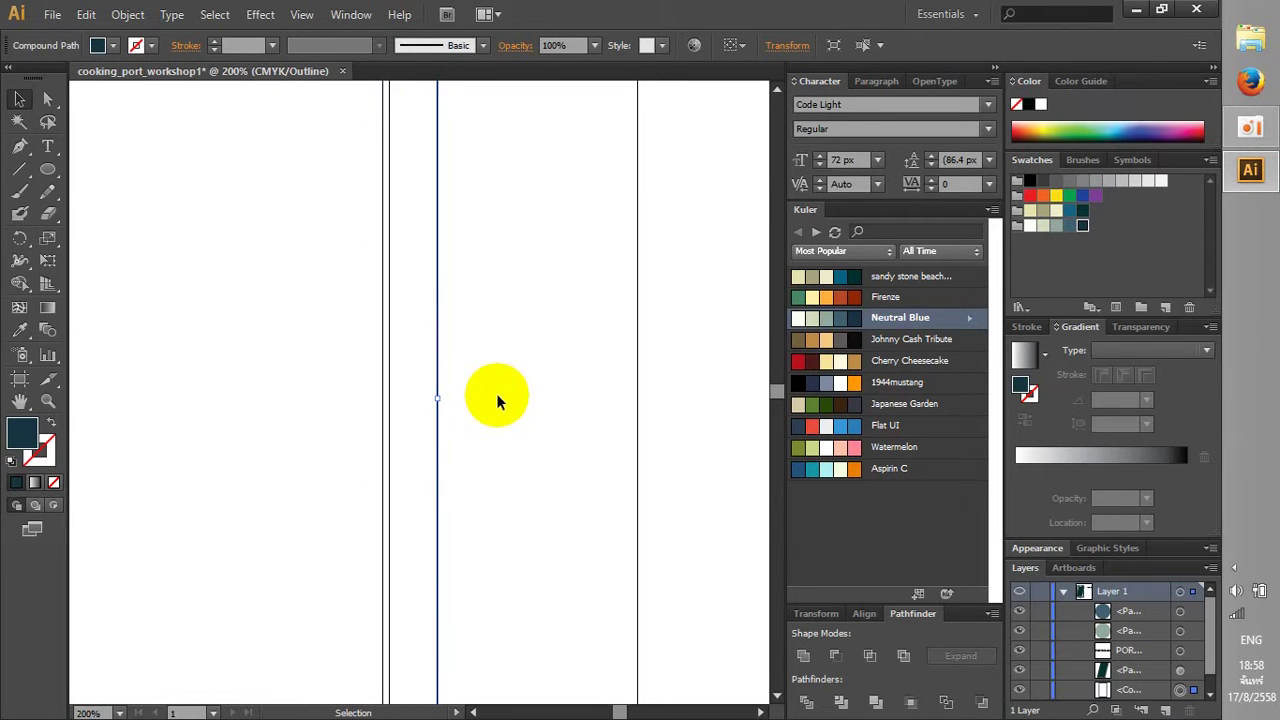
{"action": "key", "text": "ctrl+y"}
{"action": "key", "text": "ctrl+minus"}
{"action": "key", "text": "ctrl+minus"}
{"action": "key", "text": "ctrl+minus"}
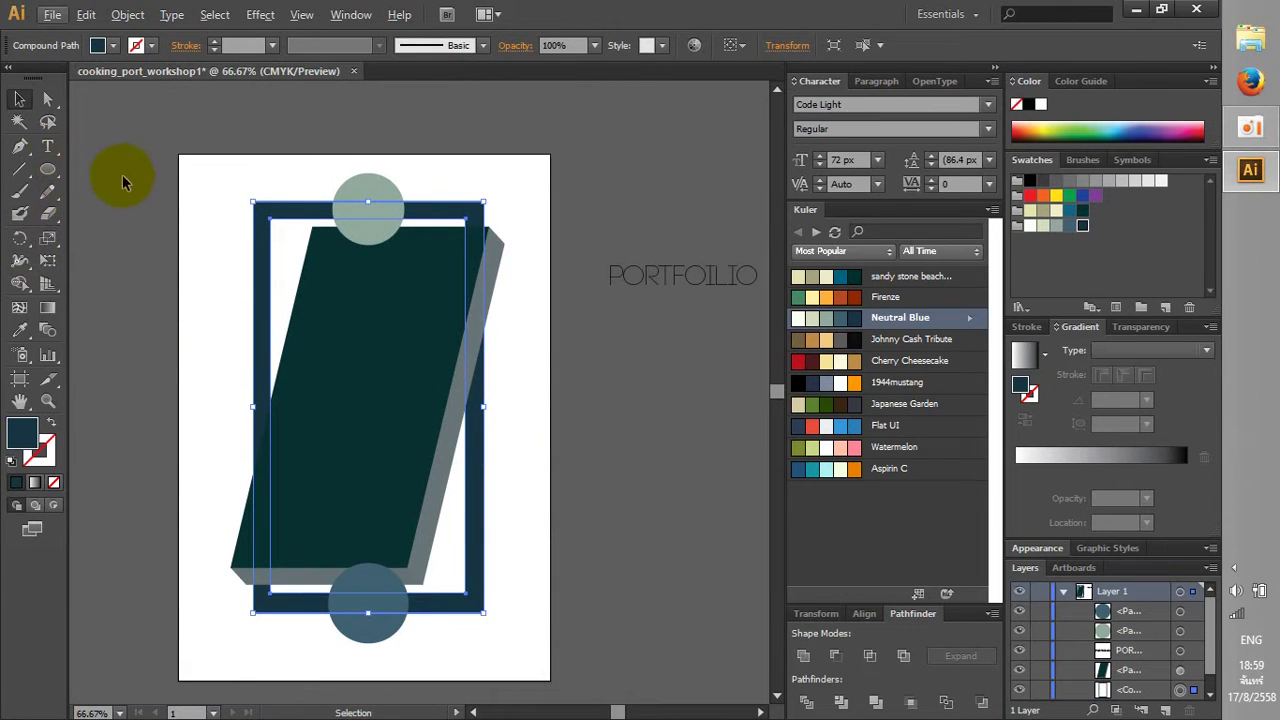
Copy the frame off-page, hide the parallelogram while positioning it, then show it again
{"action": "left_click", "coordinate": [150, 200]}
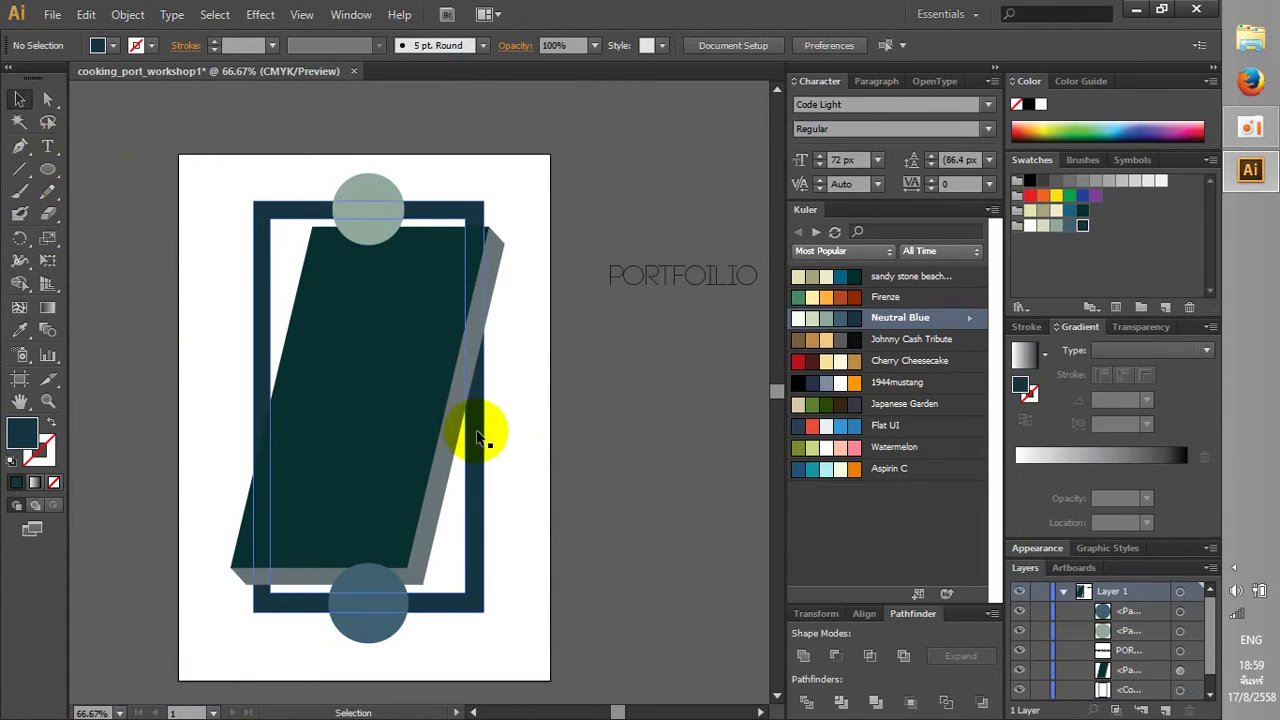
{"action": "left_click_drag", "start_coordinate": [470, 432], "coordinate": [712, 447]}
{"action": "left_click", "coordinate": [390, 445]}
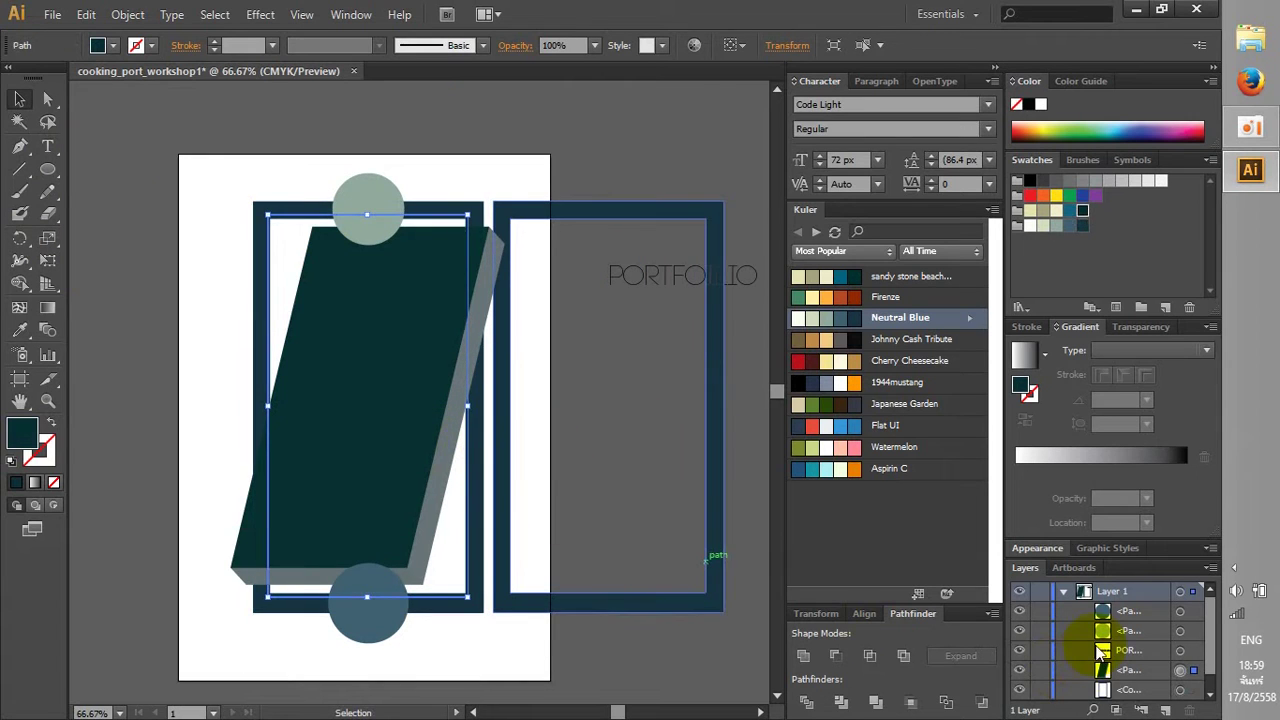
{"action": "scroll", "coordinate": [1093, 655], "scroll_direction": "down", "scroll_amount": 1}
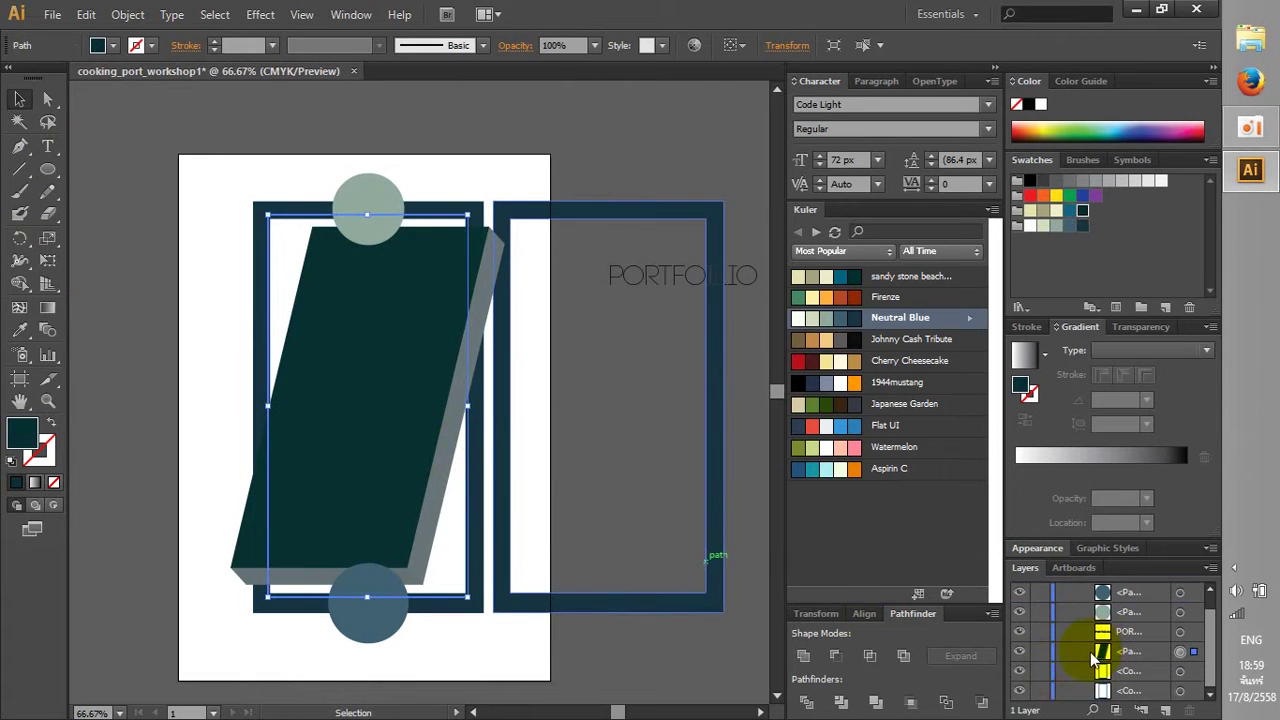
{"action": "left_click", "coordinate": [1022, 651]}
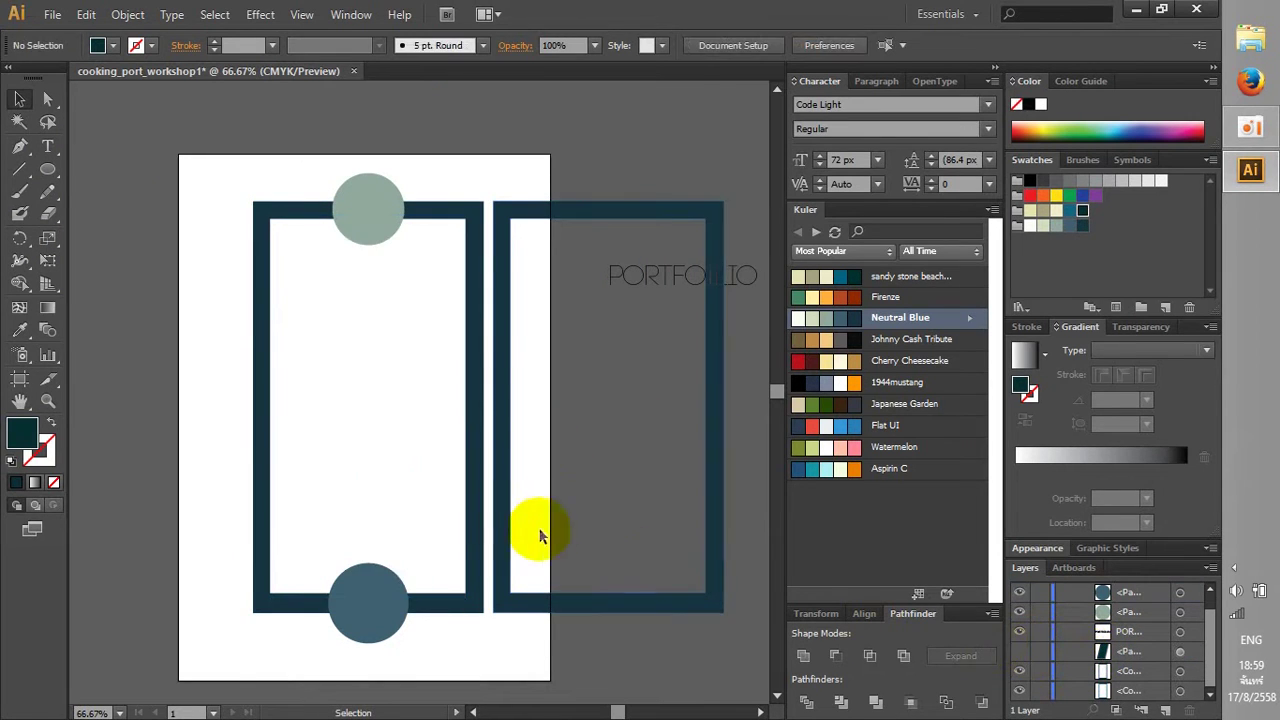
{"action": "left_click_drag", "start_coordinate": [507, 372], "coordinate": [480, 372]}
{"action": "left_click", "coordinate": [516, 387]}
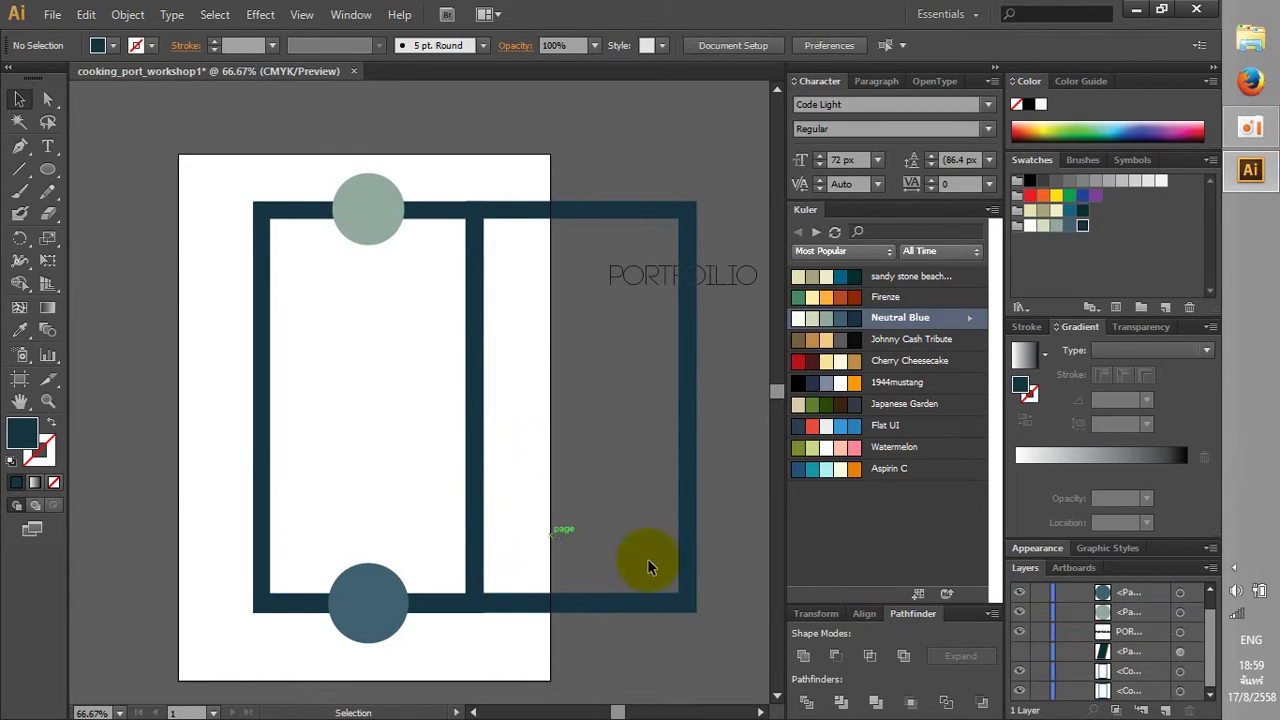
{"action": "left_click", "coordinate": [1019, 651]}
Align the frame copy over the original and raise it above the parallelogram in Layers
{"action": "left_click_drag", "start_coordinate": [517, 592], "coordinate": [692, 622]}
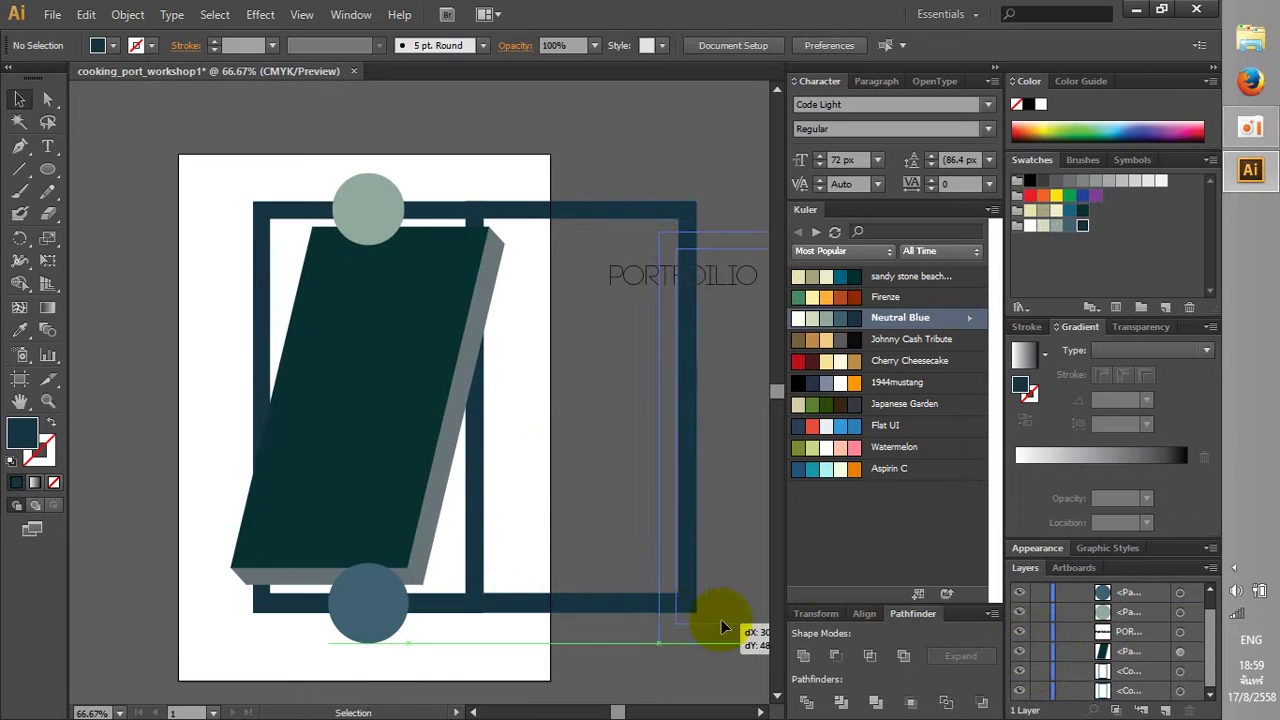
{"action": "left_click_drag", "start_coordinate": [640, 514], "coordinate": [564, 425]}
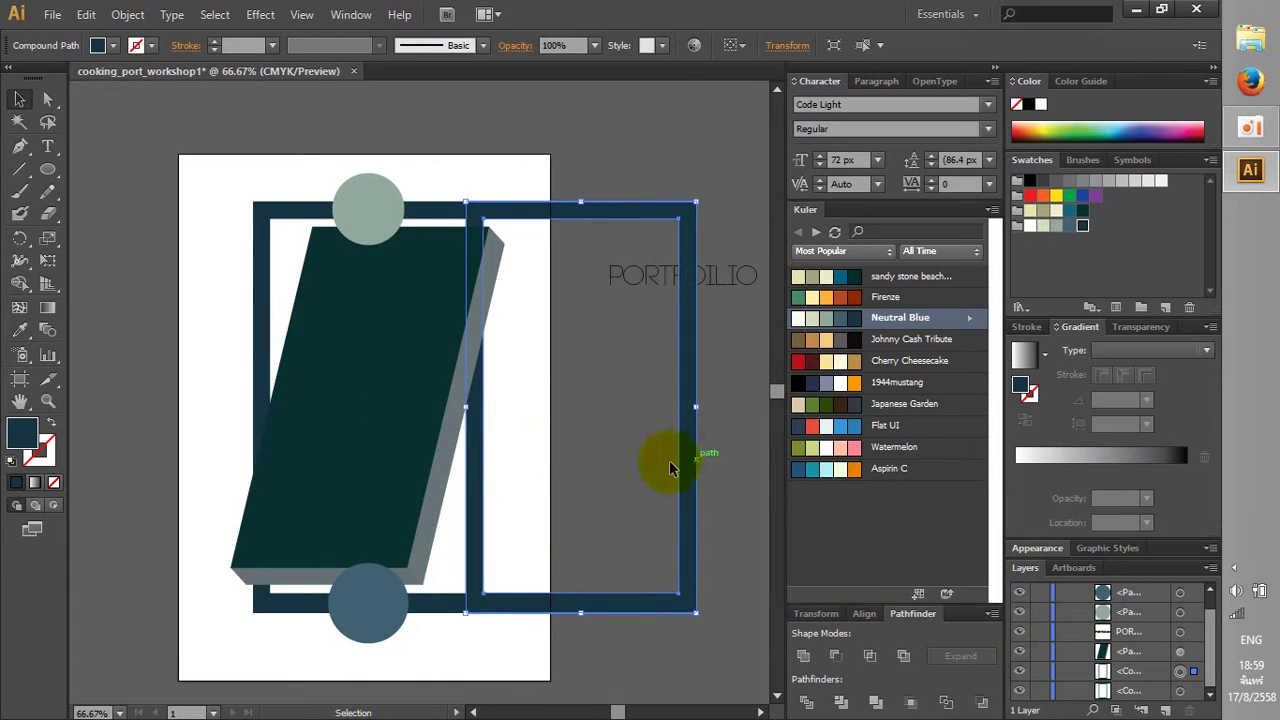
{"action": "left_click_drag", "start_coordinate": [697, 472], "coordinate": [486, 466]}
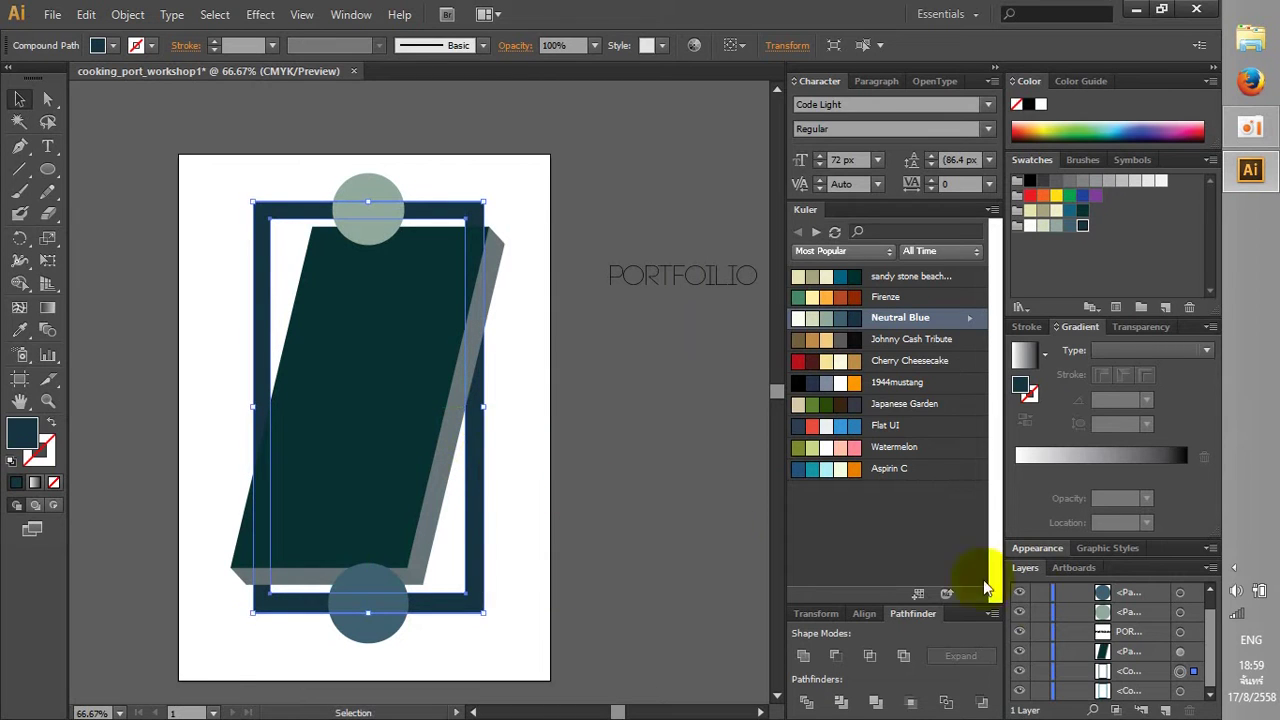
{"action": "scroll", "coordinate": [1110, 610], "scroll_direction": "up", "scroll_amount": 1}
{"action": "scroll", "coordinate": [1145, 620], "scroll_direction": "down", "scroll_amount": 1}
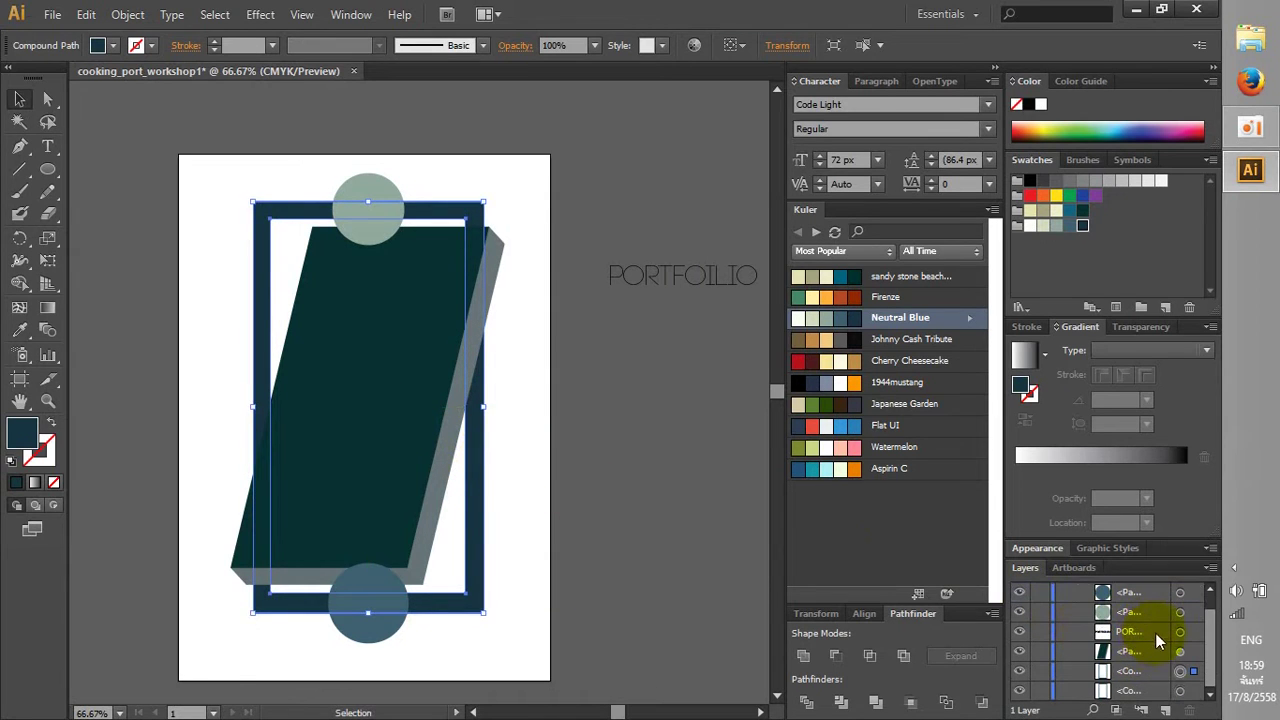
{"action": "left_click_drag", "start_coordinate": [1133, 675], "coordinate": [1133, 652]}
{"action": "left_click", "coordinate": [707, 567]}
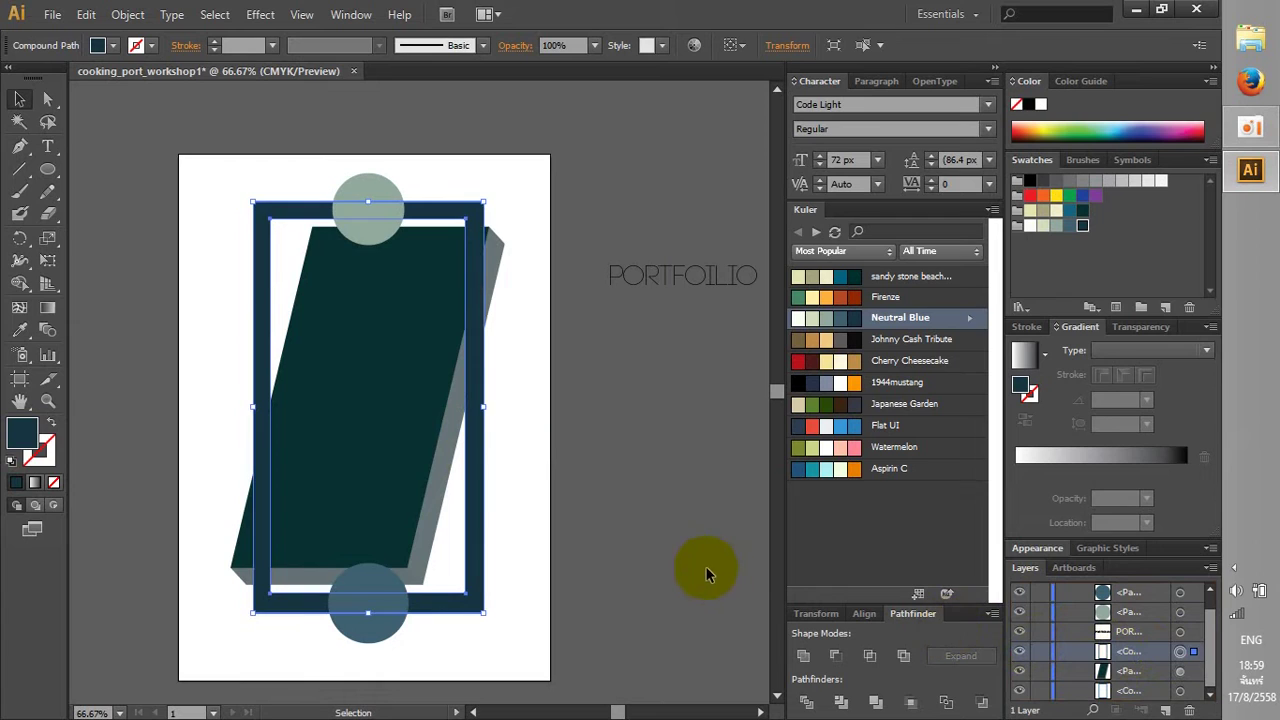
{"action": "left_click", "coordinate": [260, 449]}
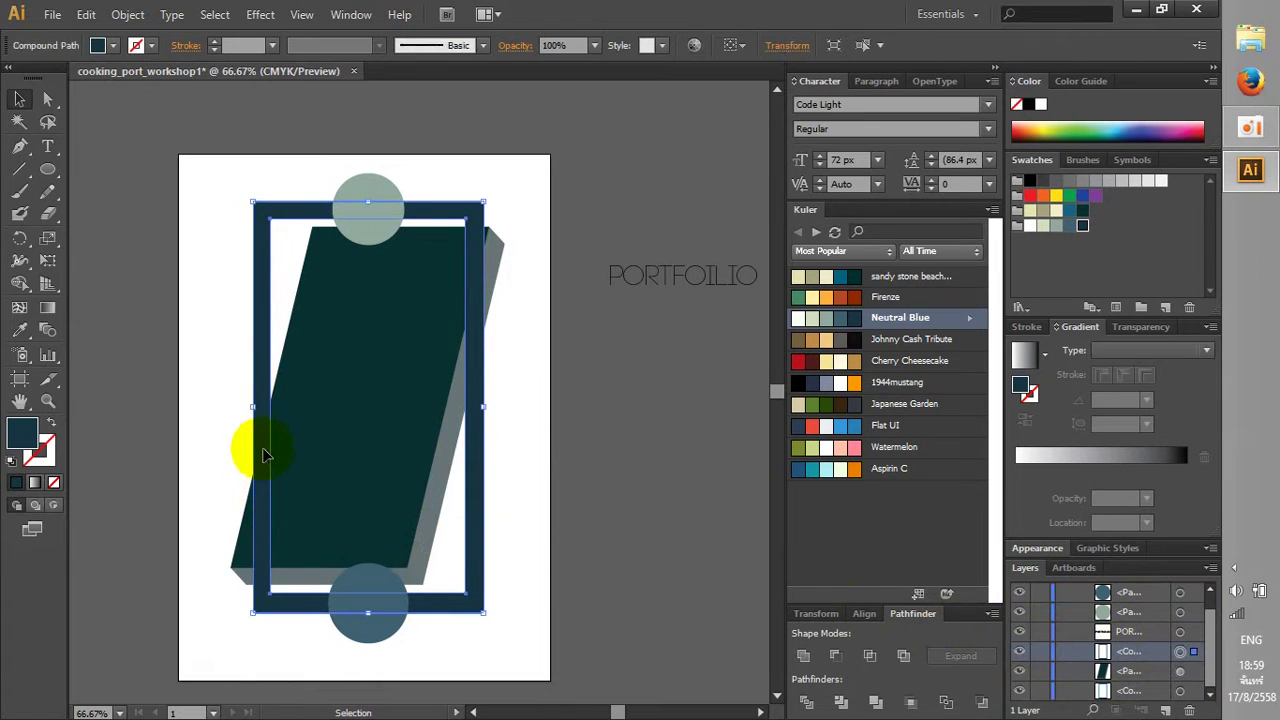
With the Knife tool, cut diagonally across the frame's top and bottom bars
{"action": "left_click", "coordinate": [20, 177]}
{"action": "left_click", "coordinate": [27, 214]}
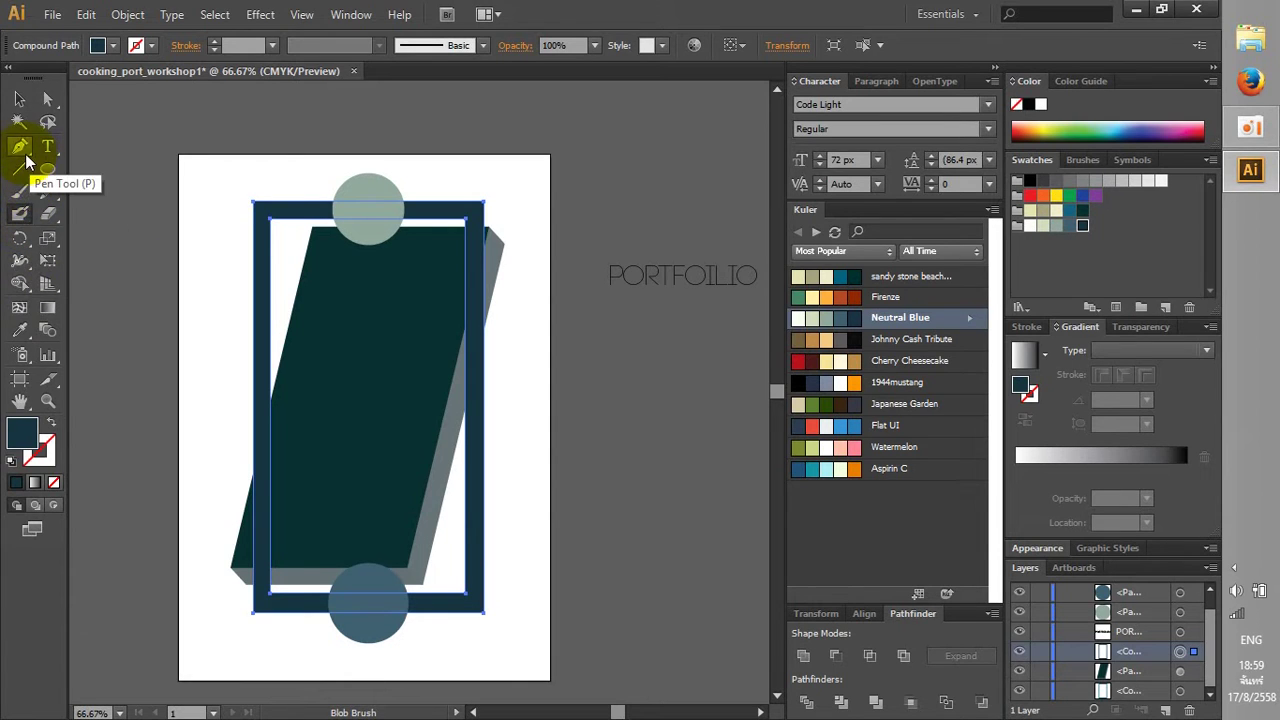
{"action": "double_click", "coordinate": [61, 212]}
{"action": "left_click", "coordinate": [710, 474]}
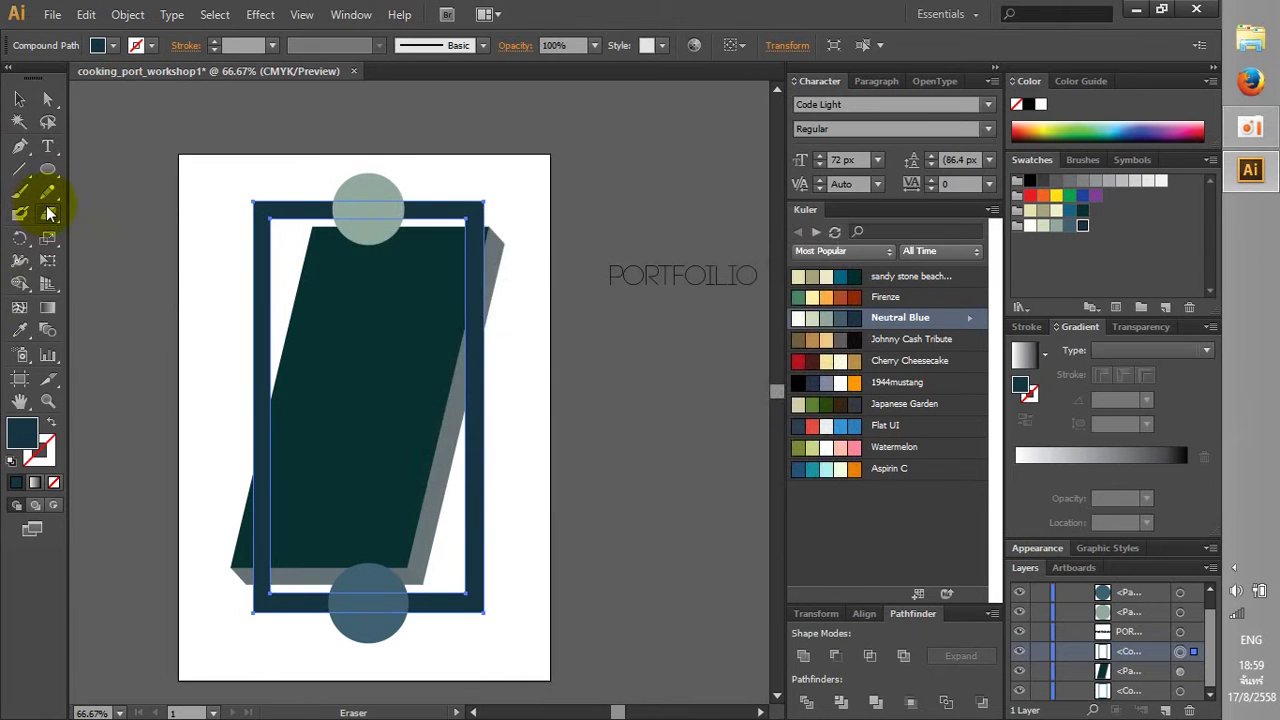
{"action": "left_click_drag", "start_coordinate": [50, 213], "coordinate": [90, 257]}
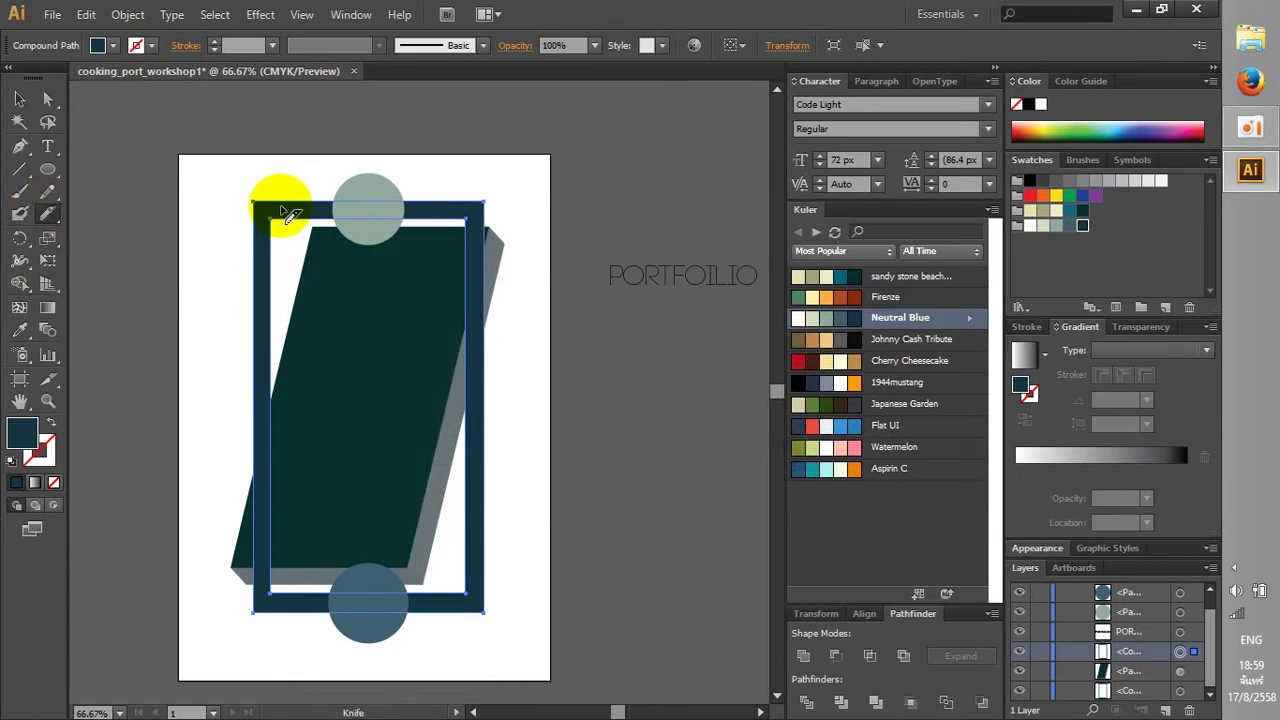
{"action": "mouse_move", "coordinate": [275, 160]}
{"action": "left_mouse_down"}
{"action": "mouse_move", "coordinate": [329, 363]}
{"action": "mouse_move", "coordinate": [435, 625]}
{"action": "left_mouse_up"}
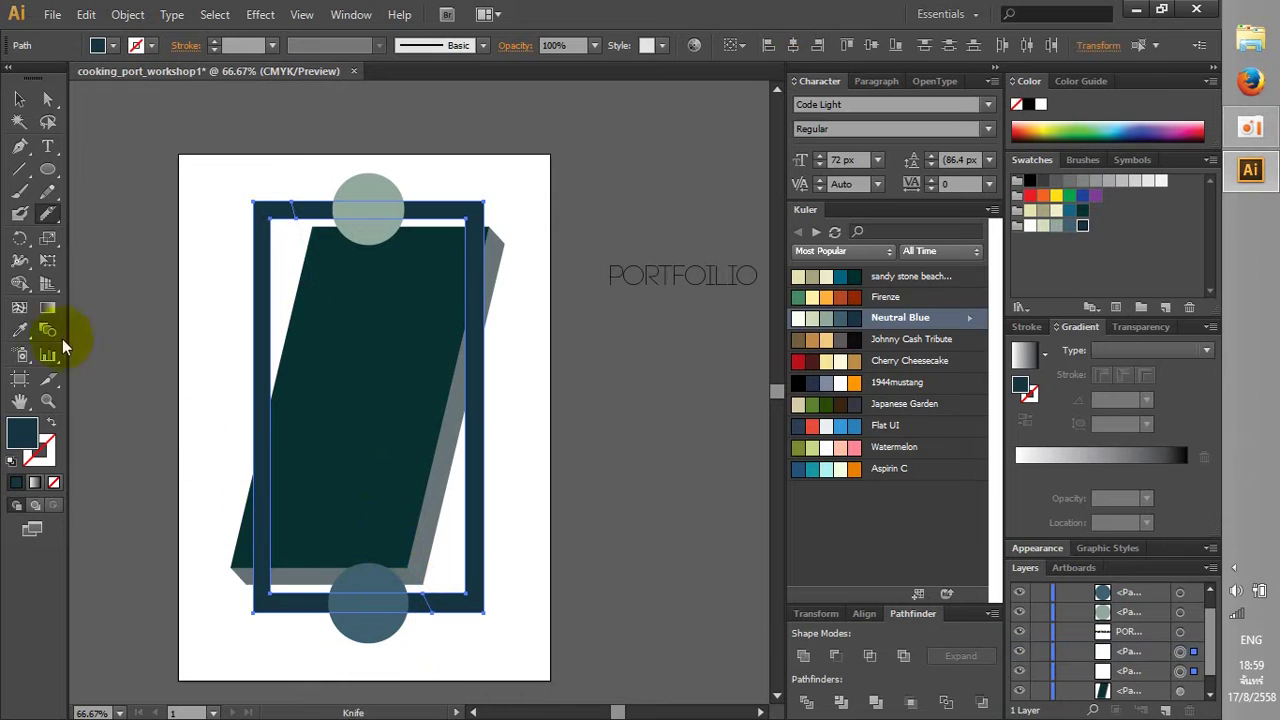
Inspect the two cut frame pieces with the Selection tool and isolation mode
{"action": "left_click", "coordinate": [15, 97]}
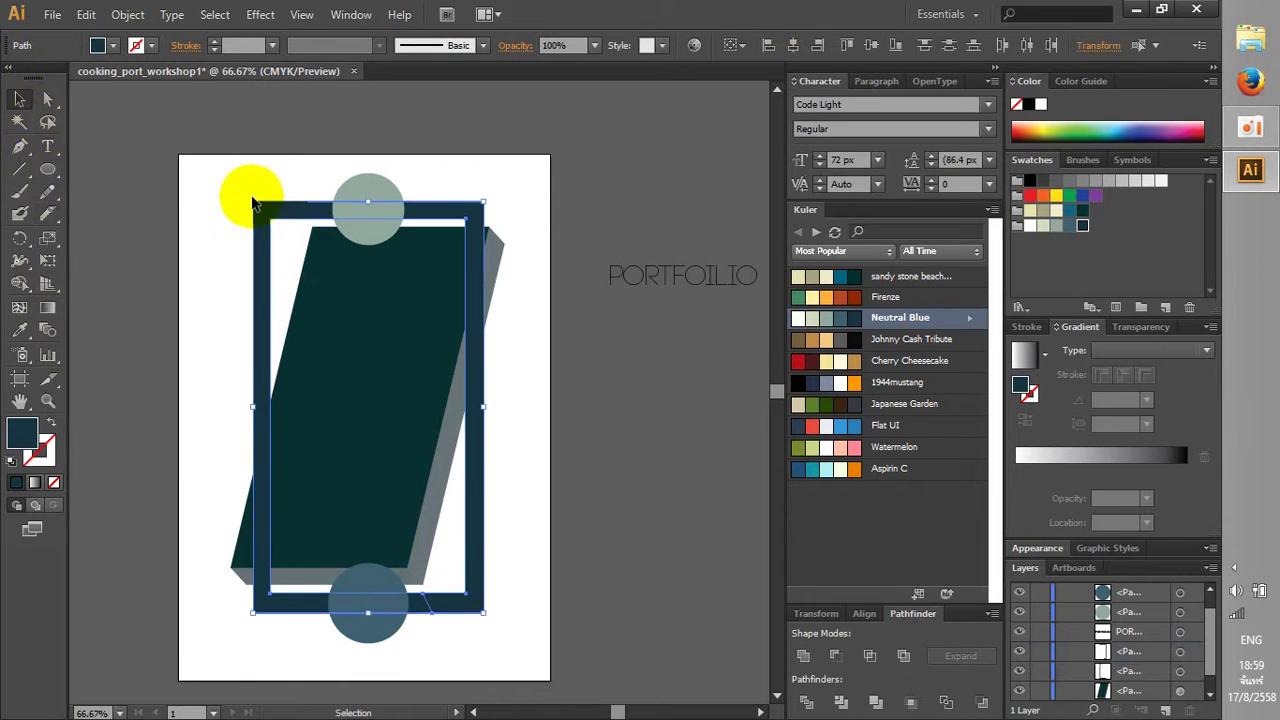
{"action": "double_click", "coordinate": [274, 212]}
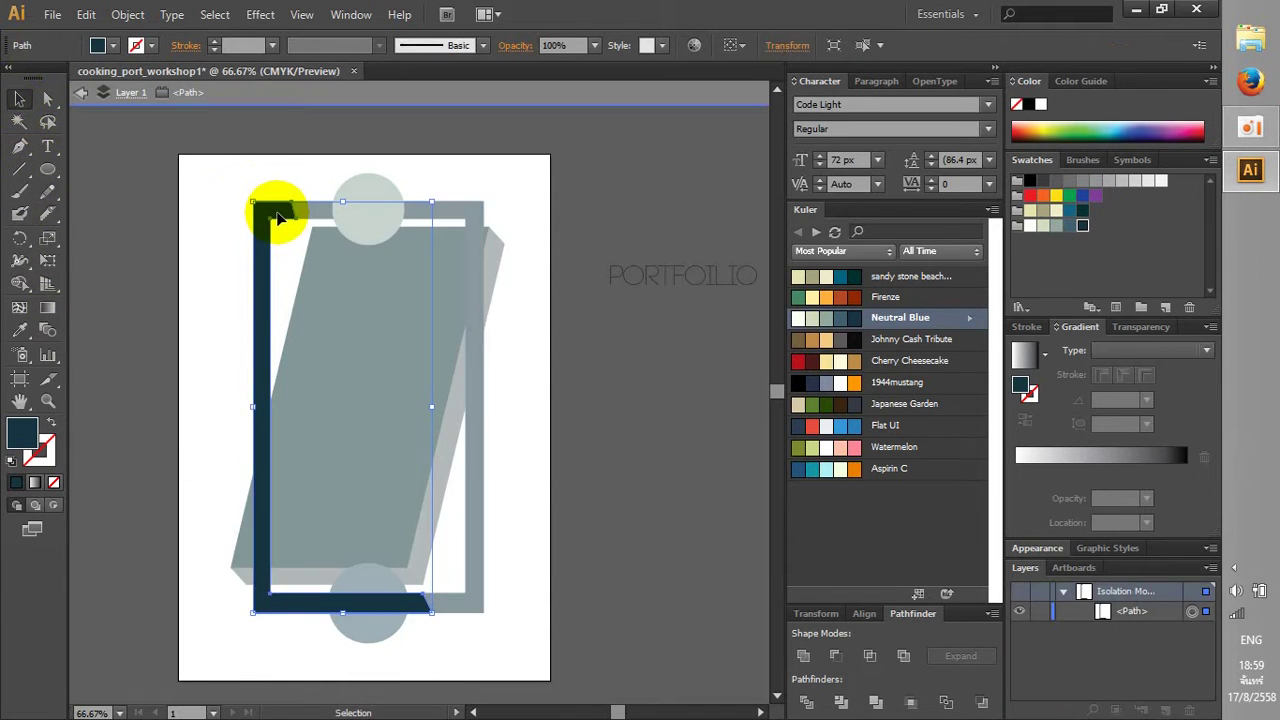
{"action": "double_click", "coordinate": [179, 381]}
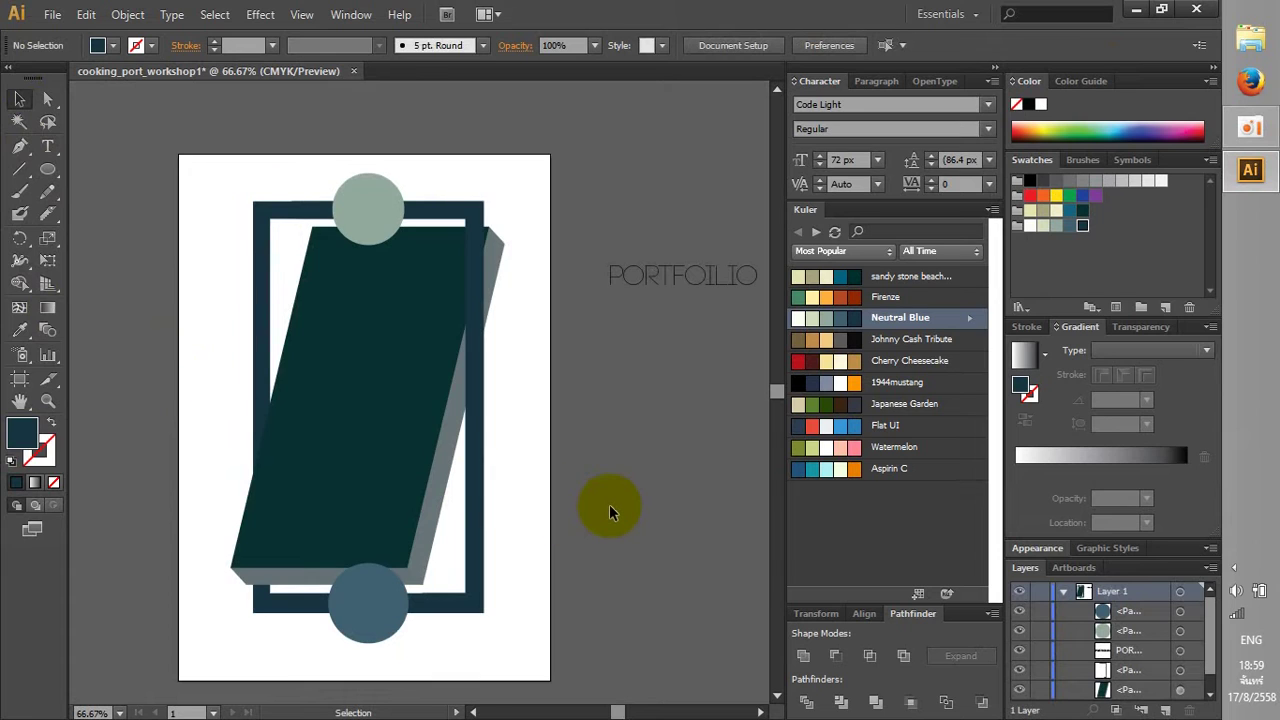
{"action": "left_click", "coordinate": [470, 505]}
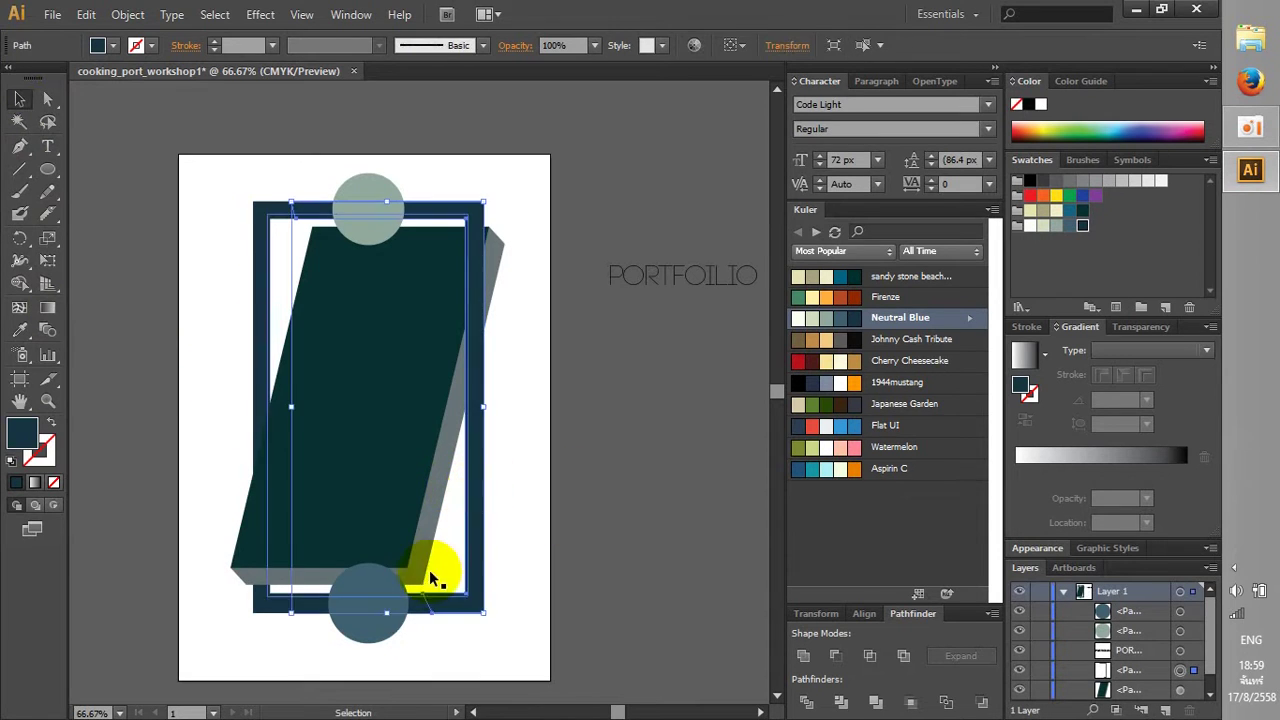
{"action": "left_click_drag", "start_coordinate": [310, 617], "coordinate": [258, 610]}
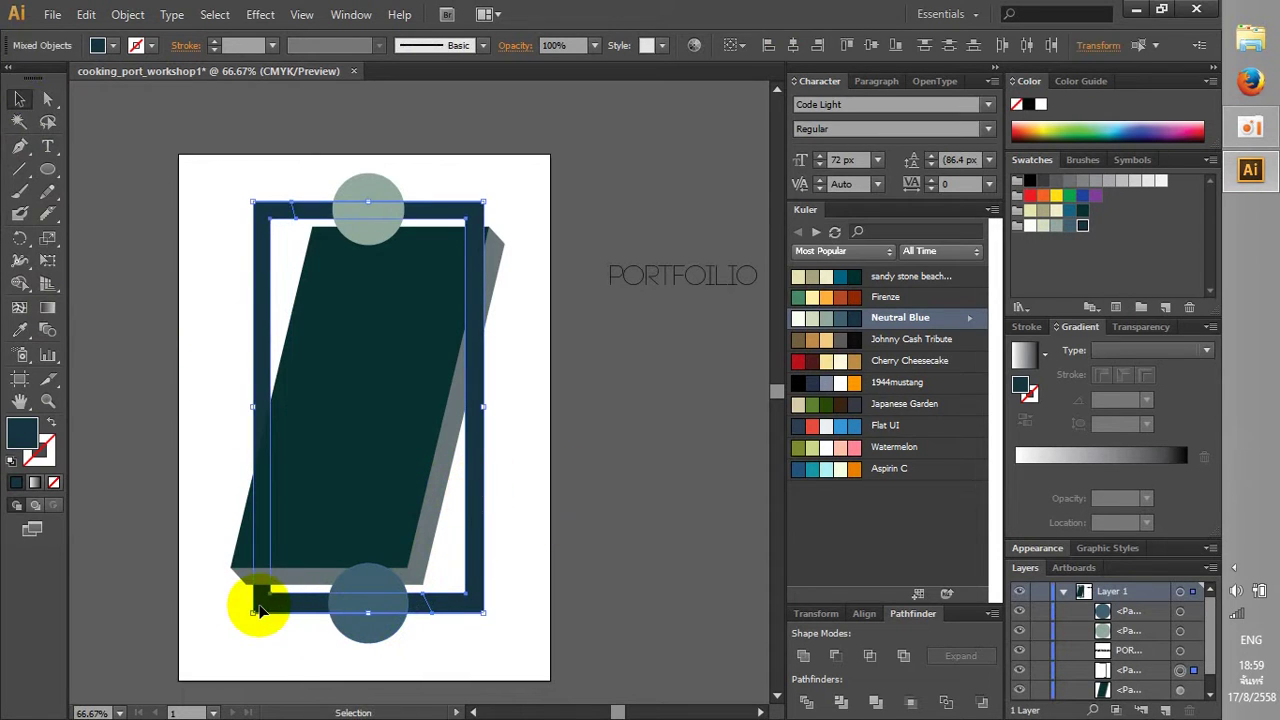
{"action": "left_click", "coordinate": [208, 635]}
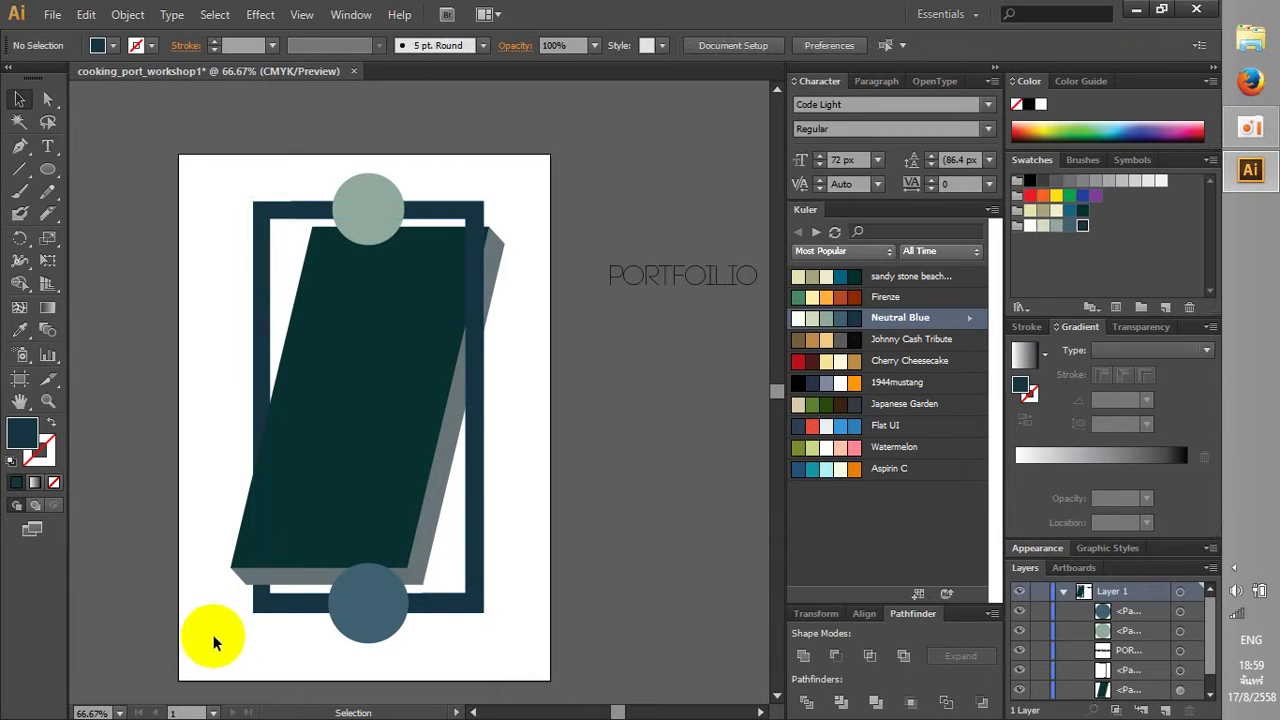
{"action": "left_click", "coordinate": [485, 458]}
{"action": "left_click", "coordinate": [531, 556]}
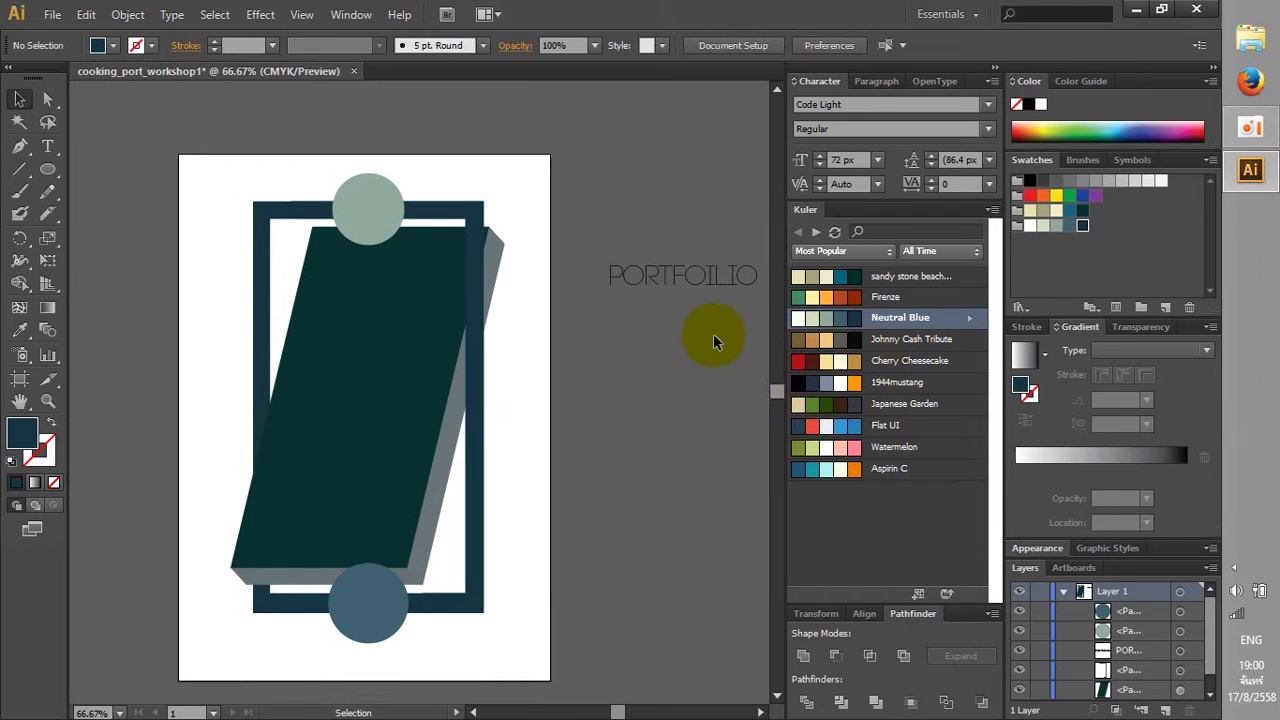
In Layers, move the sage top circle below the frame pieces and parallelogram
{"action": "left_click", "coordinate": [366, 203]}
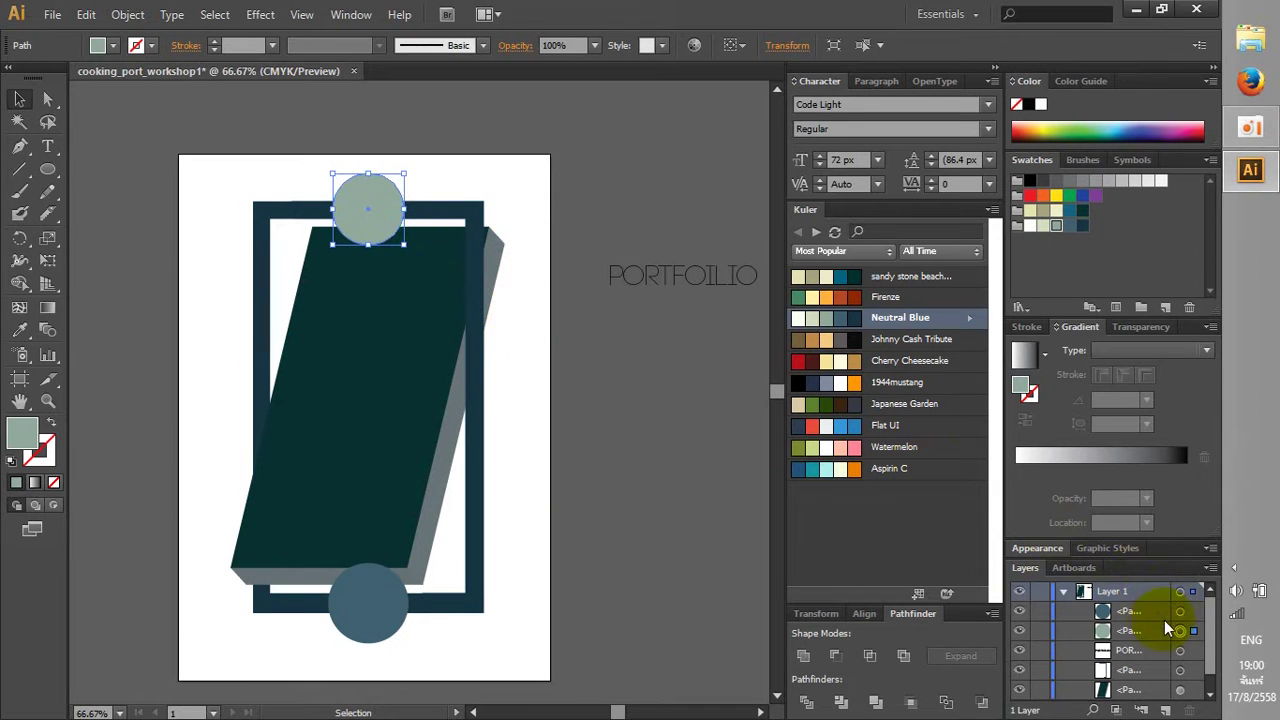
{"action": "left_click_drag", "start_coordinate": [1165, 620], "coordinate": [1136, 680]}
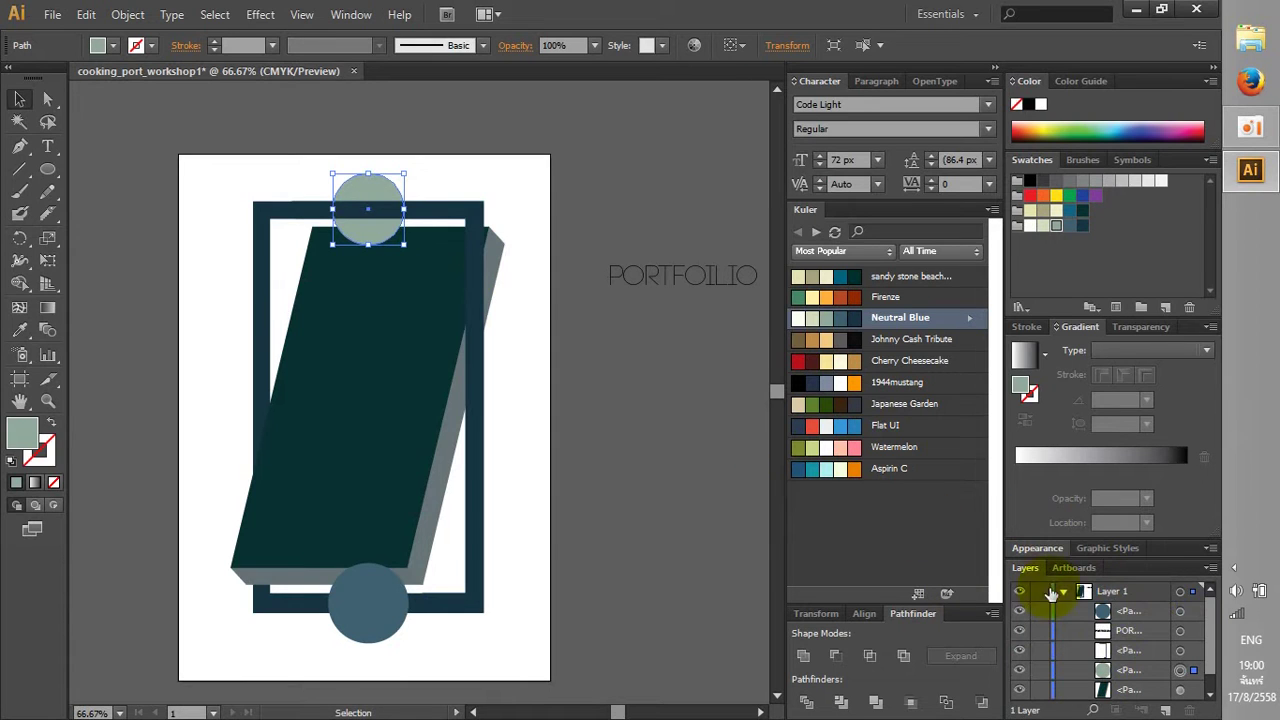
{"action": "left_click_drag", "start_coordinate": [1152, 652], "coordinate": [1150, 680]}
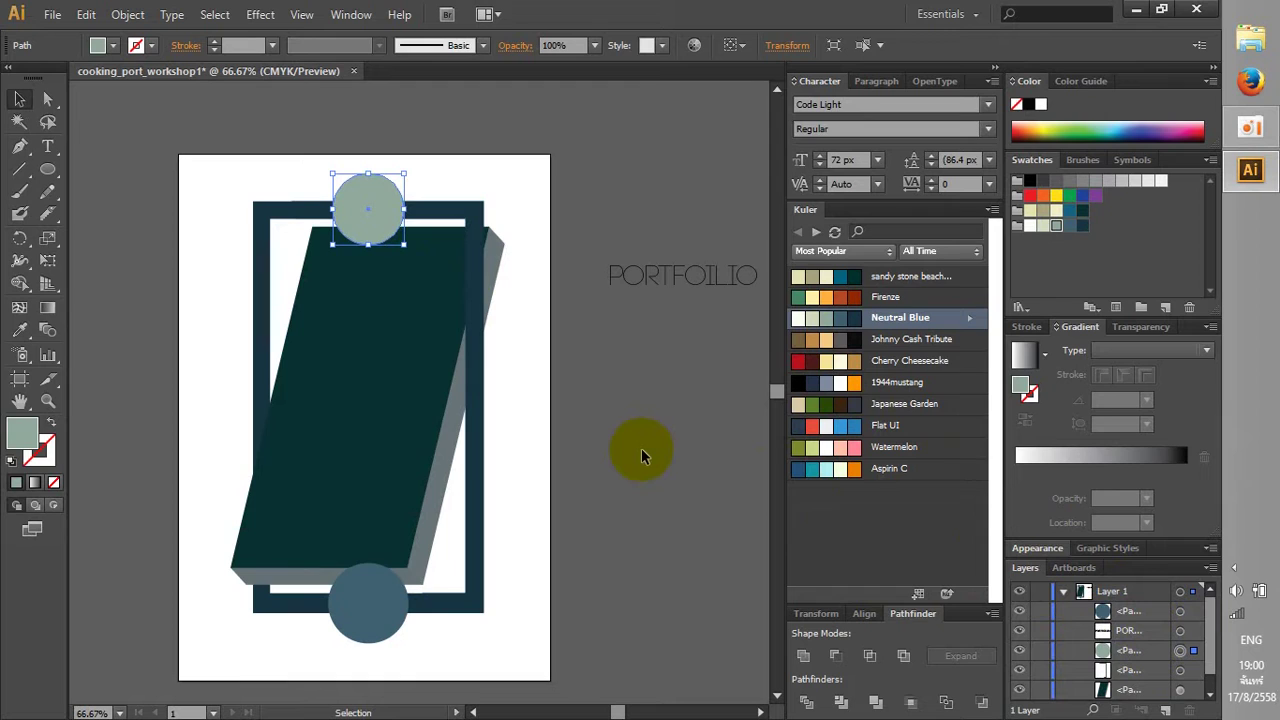
{"action": "scroll", "coordinate": [641, 453], "scroll_direction": "down", "scroll_amount": 1}
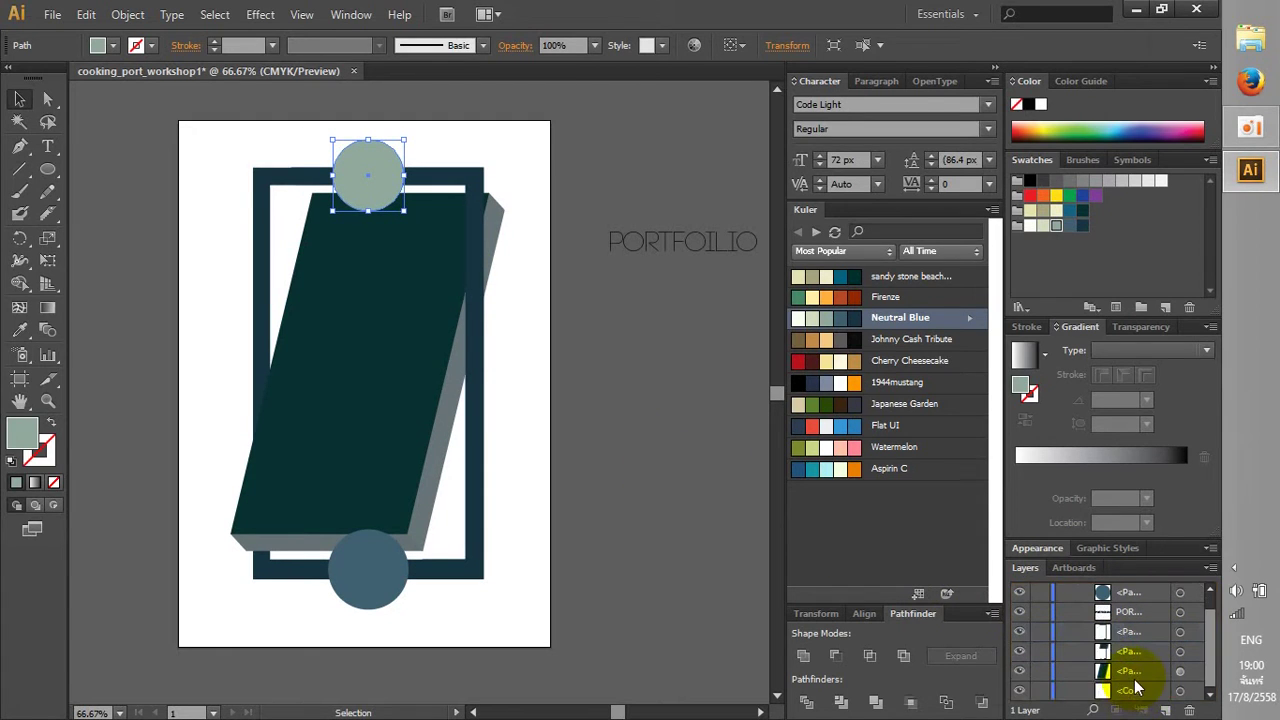
{"action": "left_click_drag", "start_coordinate": [1140, 676], "coordinate": [1135, 686]}
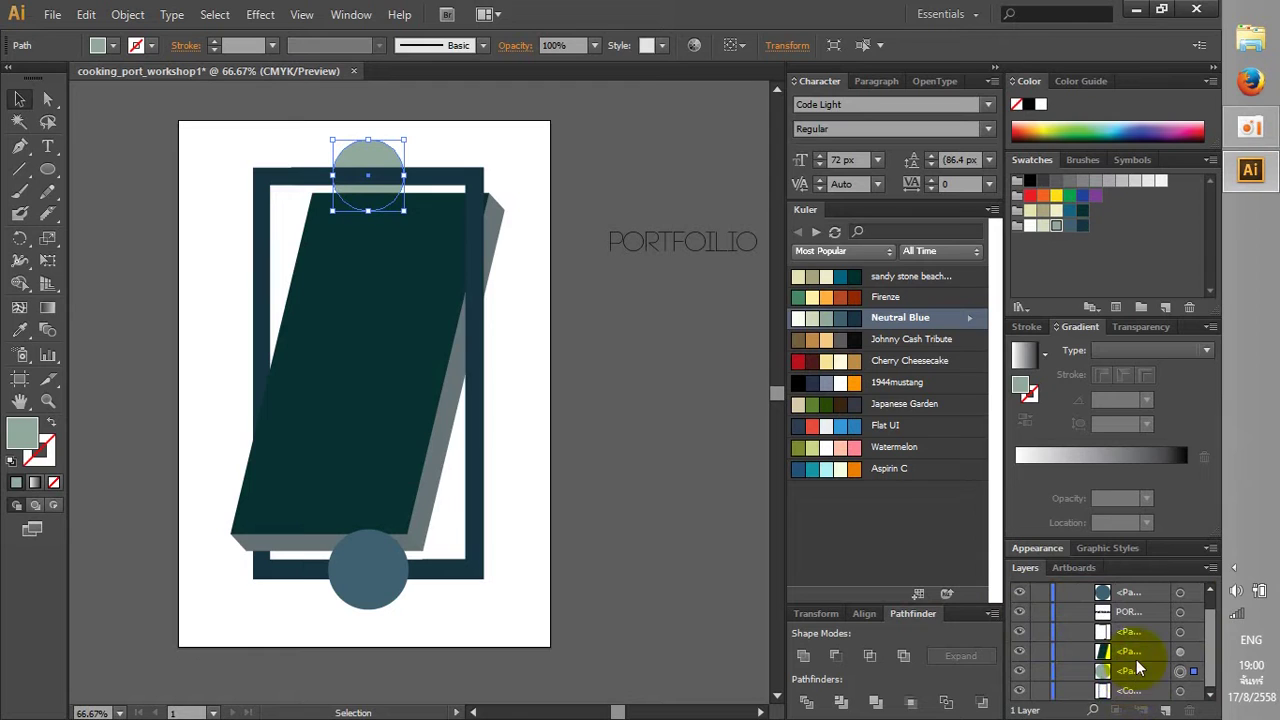
{"action": "mouse_move", "coordinate": [1136, 624]}
{"action": "left_mouse_down"}
{"action": "mouse_move", "coordinate": [1138, 657]}
{"action": "mouse_move", "coordinate": [1130, 633]}
{"action": "left_mouse_up"}
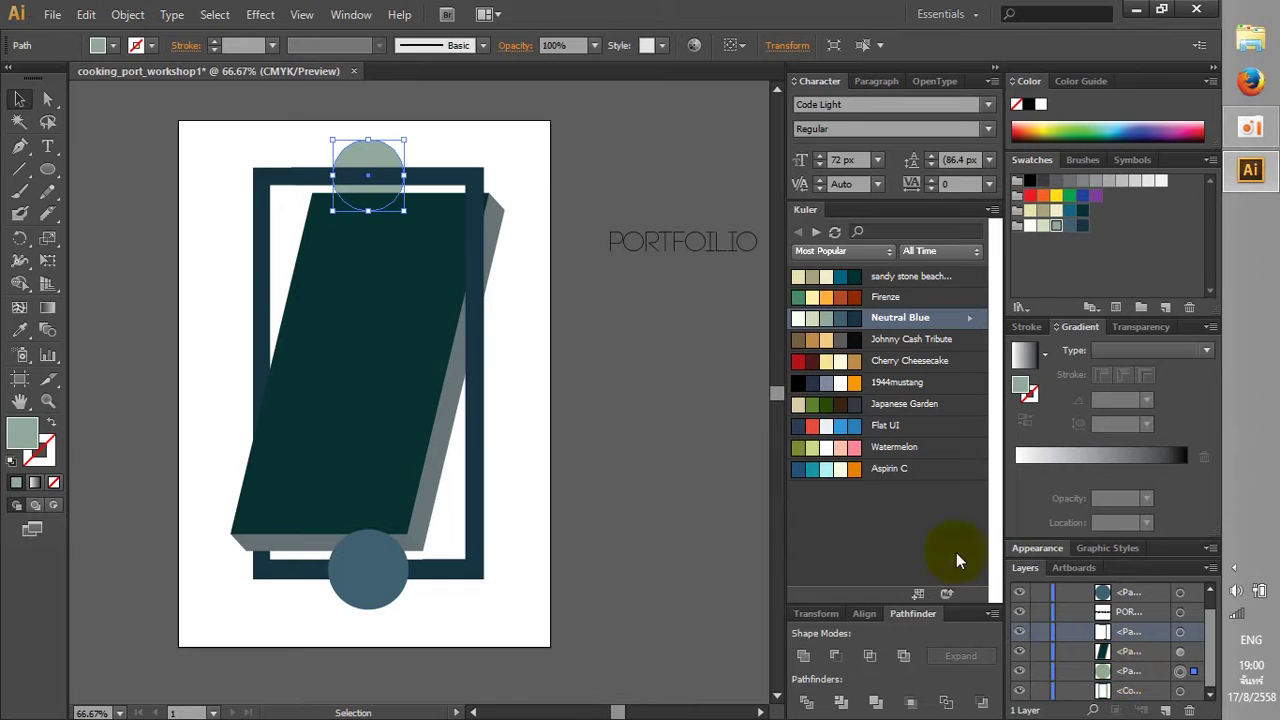
{"action": "left_click", "coordinate": [477, 372]}
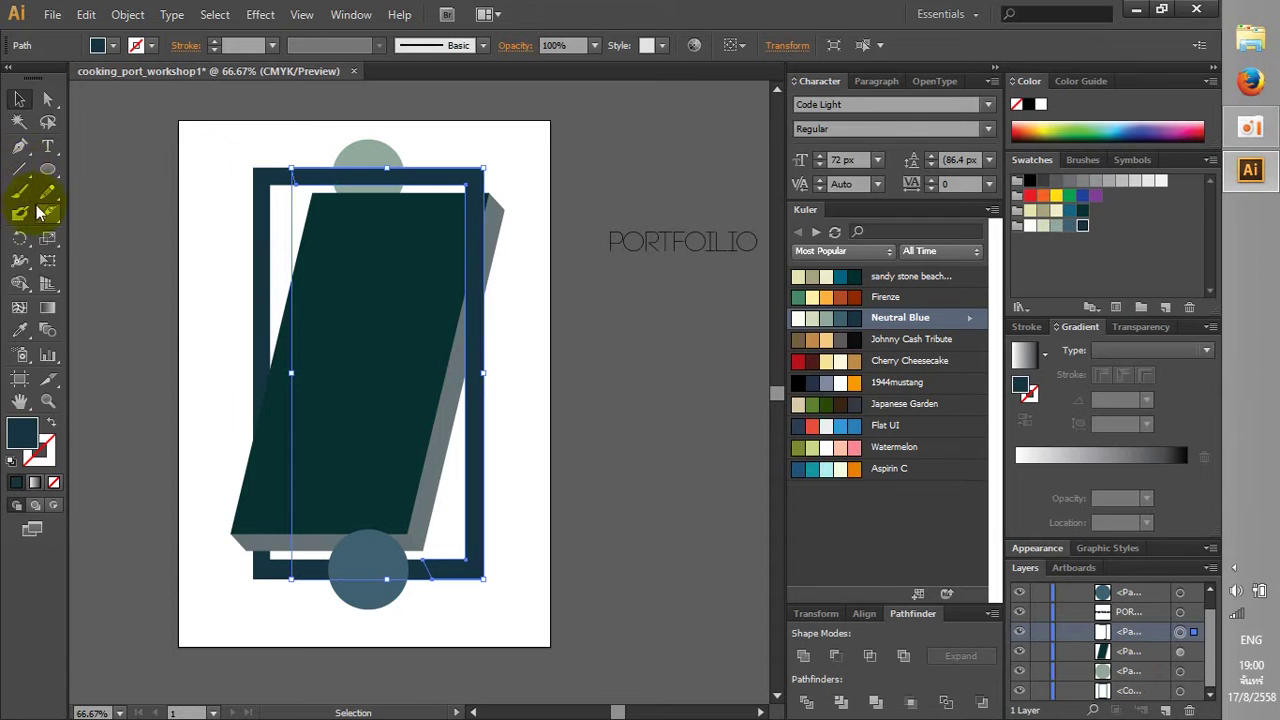
Knife-cut the frame's top bar beside the sage circle and inspect the cut piece in isolation
{"action": "left_click_drag", "start_coordinate": [47, 213], "coordinate": [78, 213]}
{"action": "left_click_drag", "start_coordinate": [438, 150], "coordinate": [447, 238]}
{"action": "left_click", "coordinate": [19, 99]}
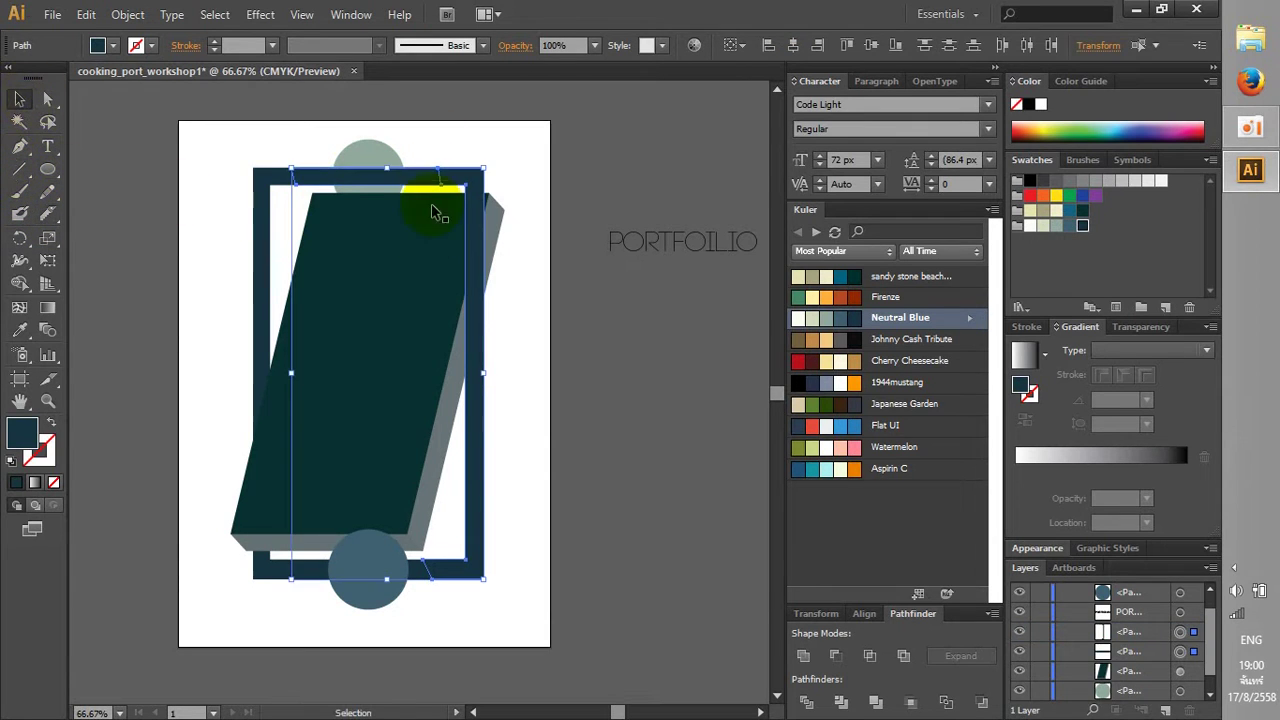
{"action": "double_click", "coordinate": [408, 182]}
{"action": "double_click", "coordinate": [649, 215]}
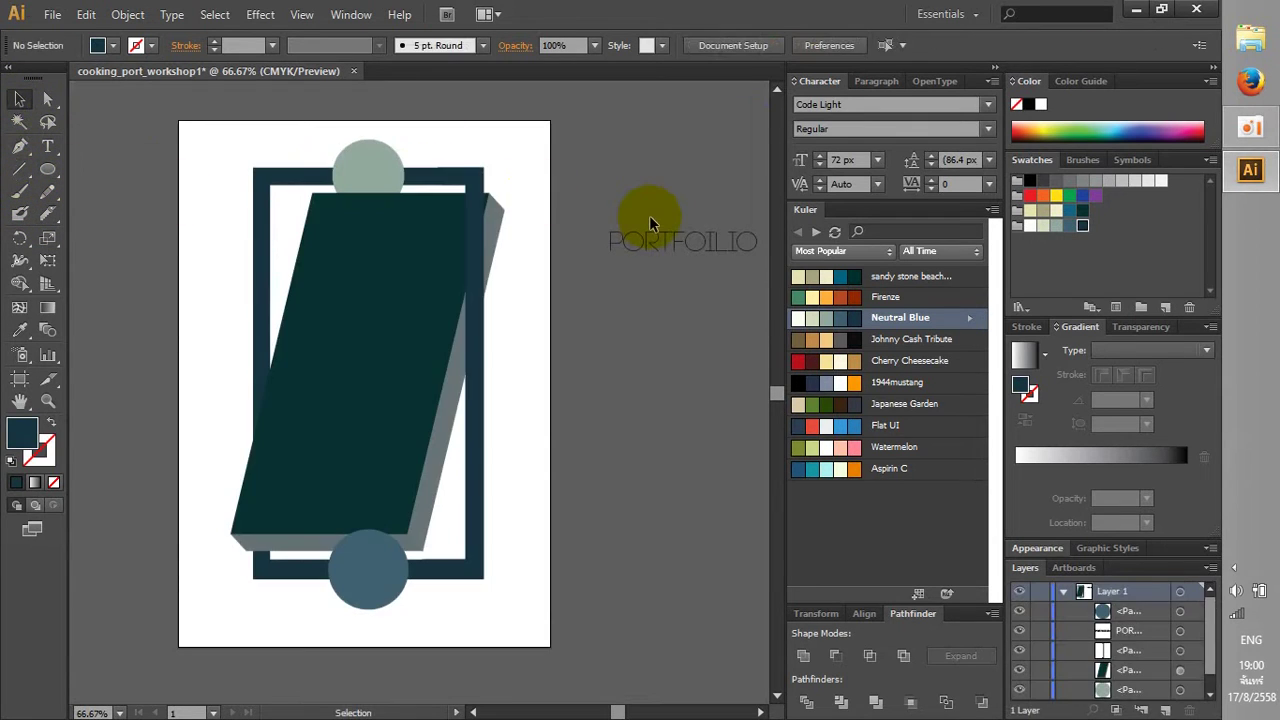
Zoom in and nudge the cut top-bar piece until its edges line up with the bar
{"action": "scroll", "coordinate": [515, 170], "scroll_direction": "up", "scroll_amount": 1}
{"action": "scroll", "coordinate": [492, 158], "scroll_direction": "up", "scroll_amount": 1}
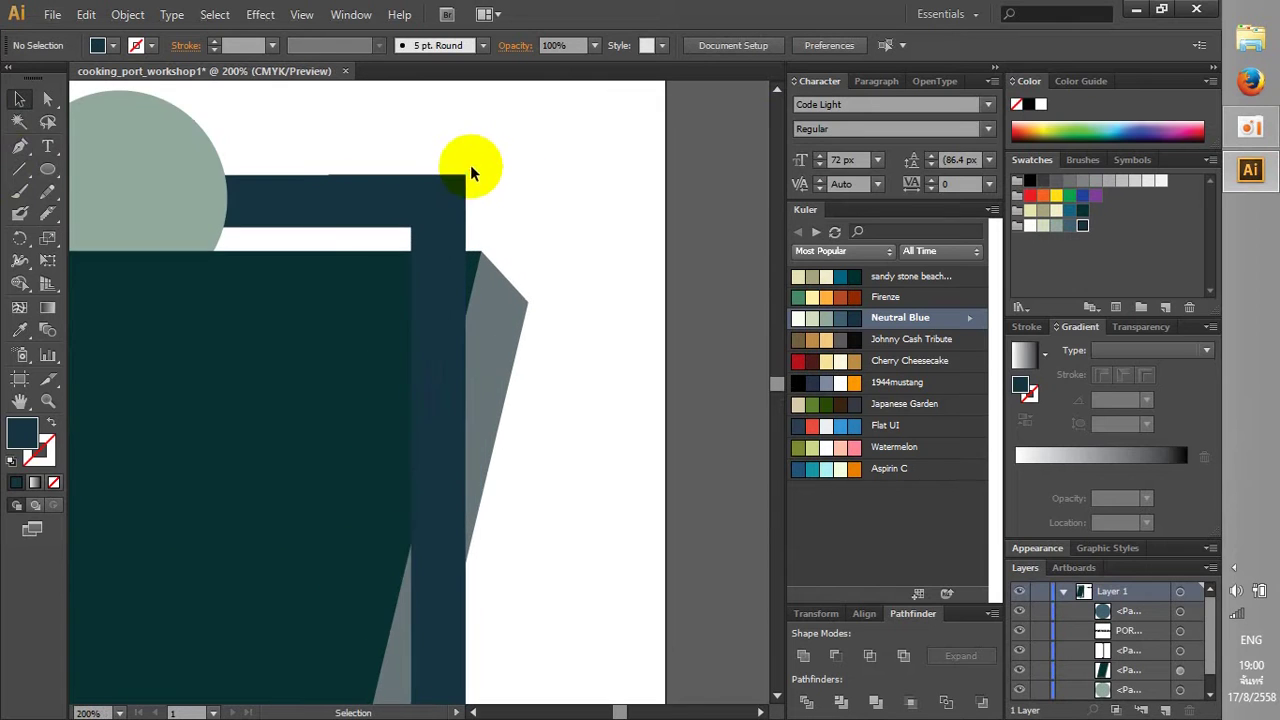
{"action": "scroll", "coordinate": [486, 160], "scroll_direction": "up", "scroll_amount": 1}
{"action": "scroll", "coordinate": [420, 200], "scroll_direction": "up", "scroll_amount": 1}
{"action": "scroll", "coordinate": [489, 155], "scroll_direction": "up", "scroll_amount": 2}
{"action": "left_click", "coordinate": [274, 215]}
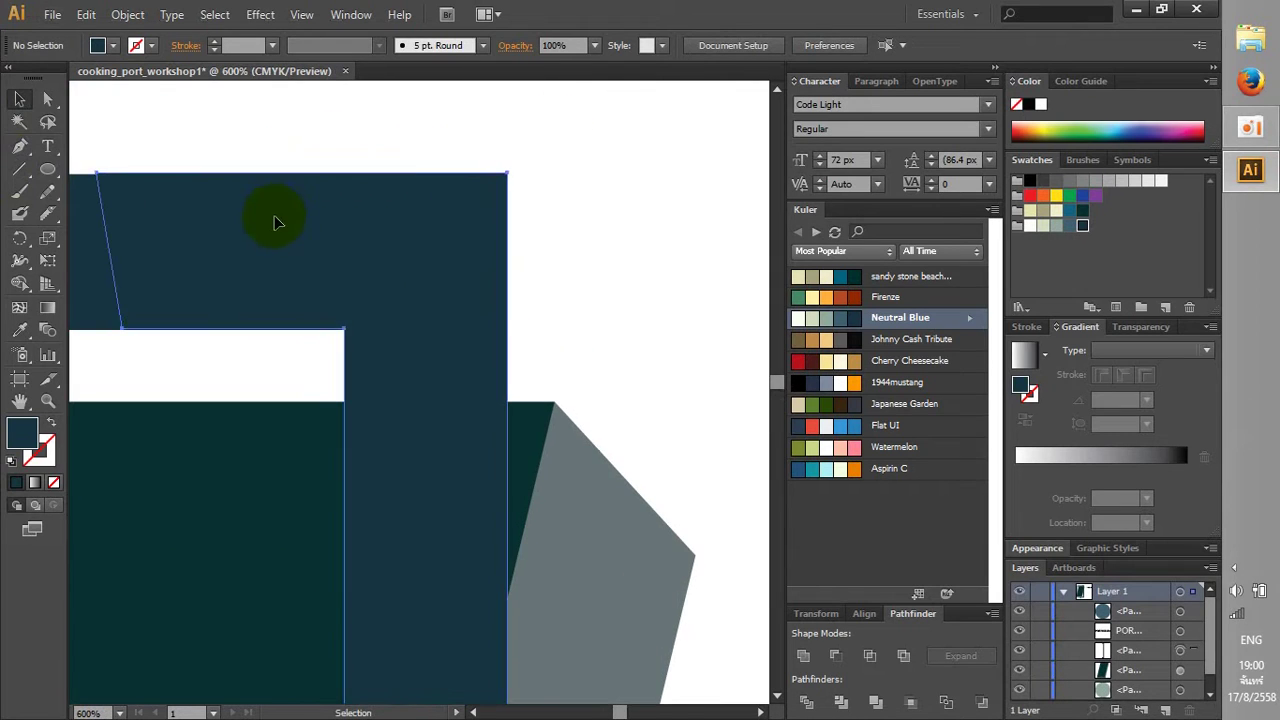
{"action": "key", "text": "Down"}
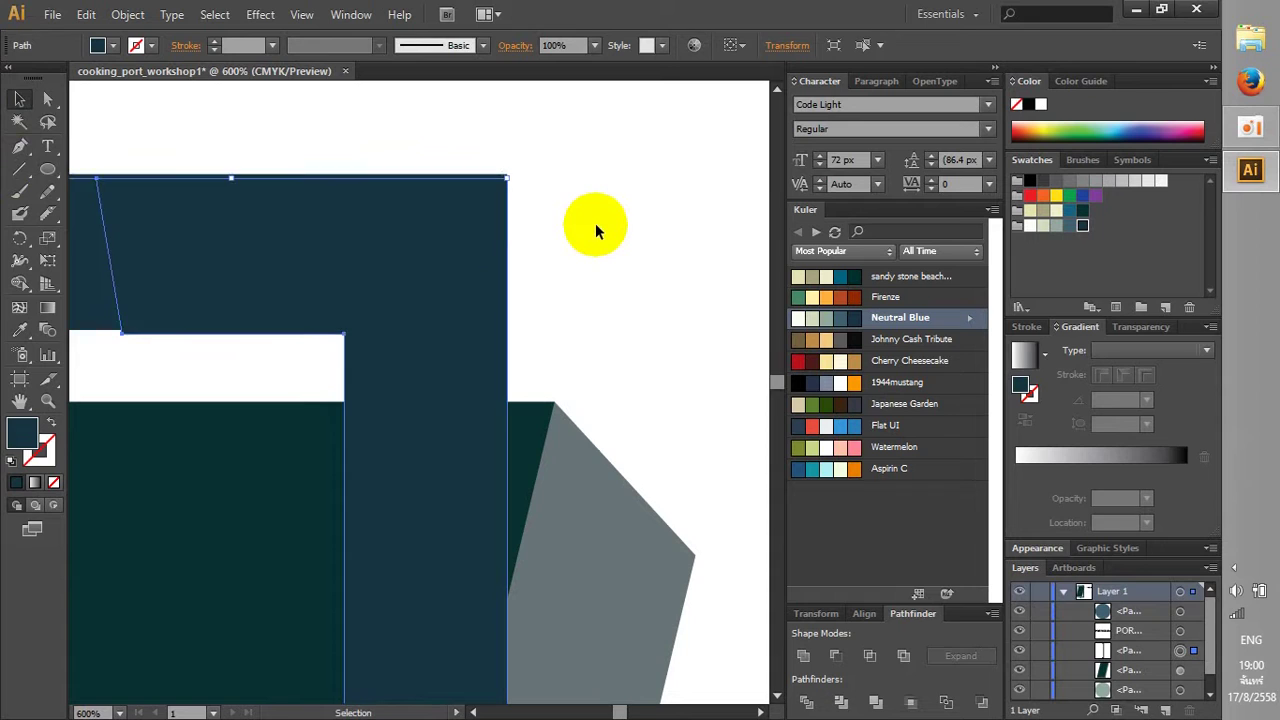
{"action": "scroll", "coordinate": [457, 223], "scroll_direction": "up", "scroll_amount": 3}
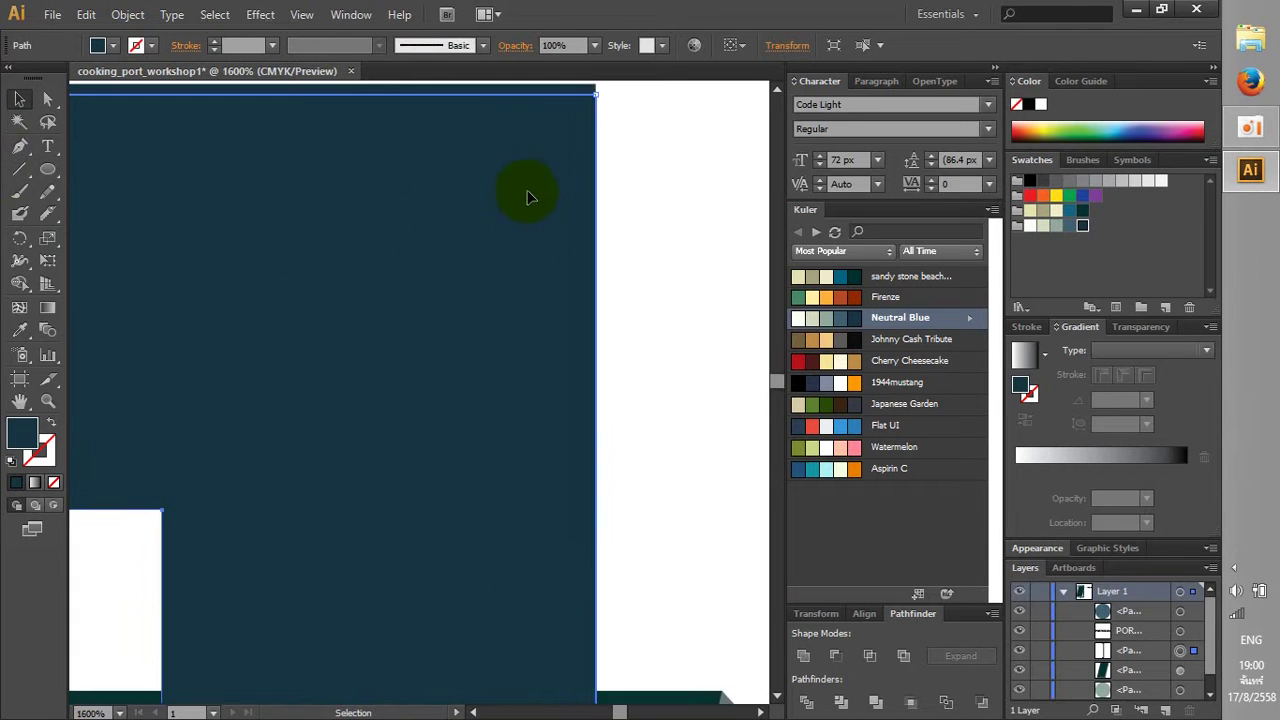
{"action": "left_click_drag", "start_coordinate": [543, 257], "coordinate": [545, 242]}
{"action": "left_click", "coordinate": [639, 272]}
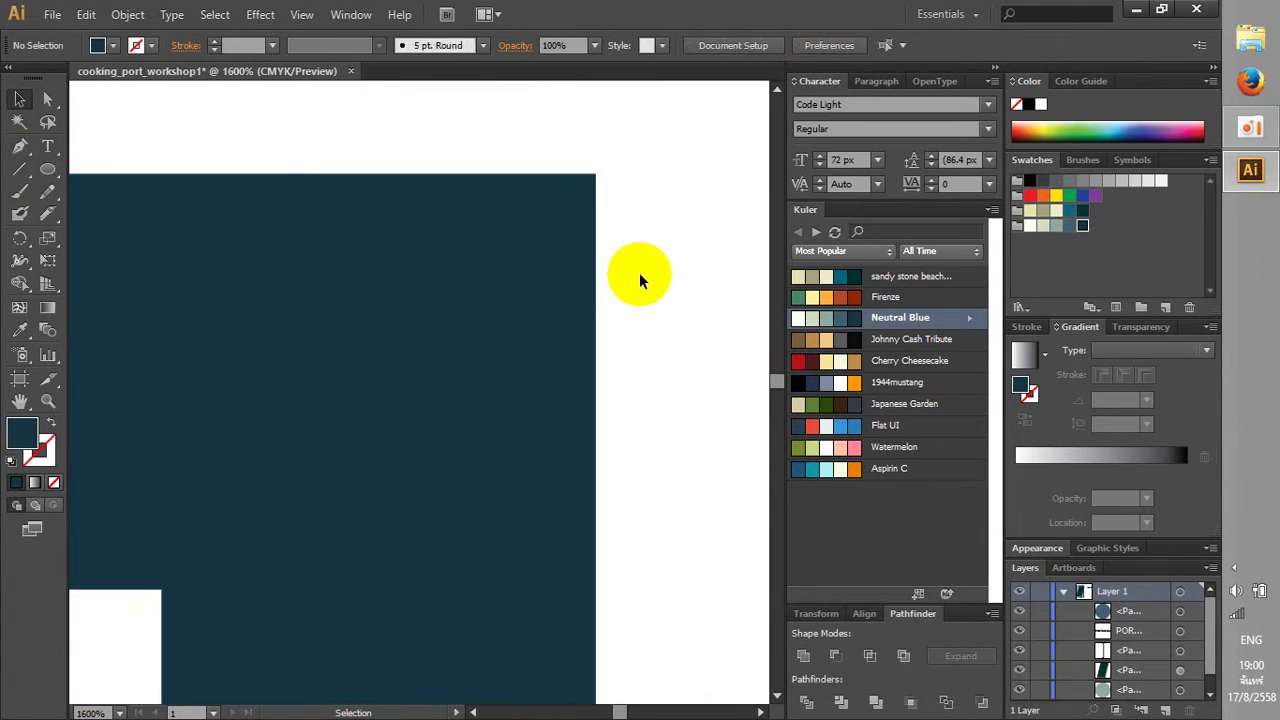
Zoom back out and check the sage circle sitting over the top bar
{"action": "scroll", "coordinate": [639, 272], "scroll_direction": "down", "scroll_amount": 7}
{"action": "scroll", "coordinate": [650, 350], "scroll_direction": "down", "scroll_amount": 1}
{"action": "scroll", "coordinate": [680, 263], "scroll_direction": "down", "scroll_amount": 1}
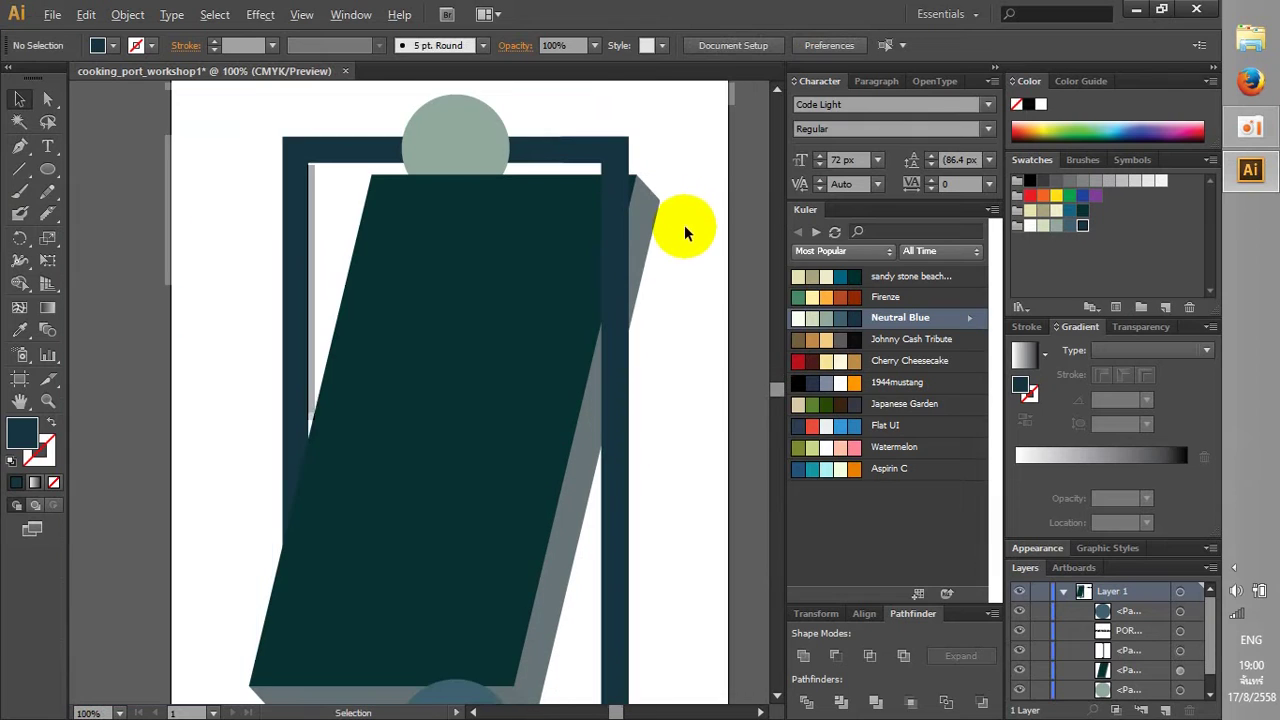
{"action": "scroll", "coordinate": [686, 229], "scroll_direction": "down", "scroll_amount": 1}
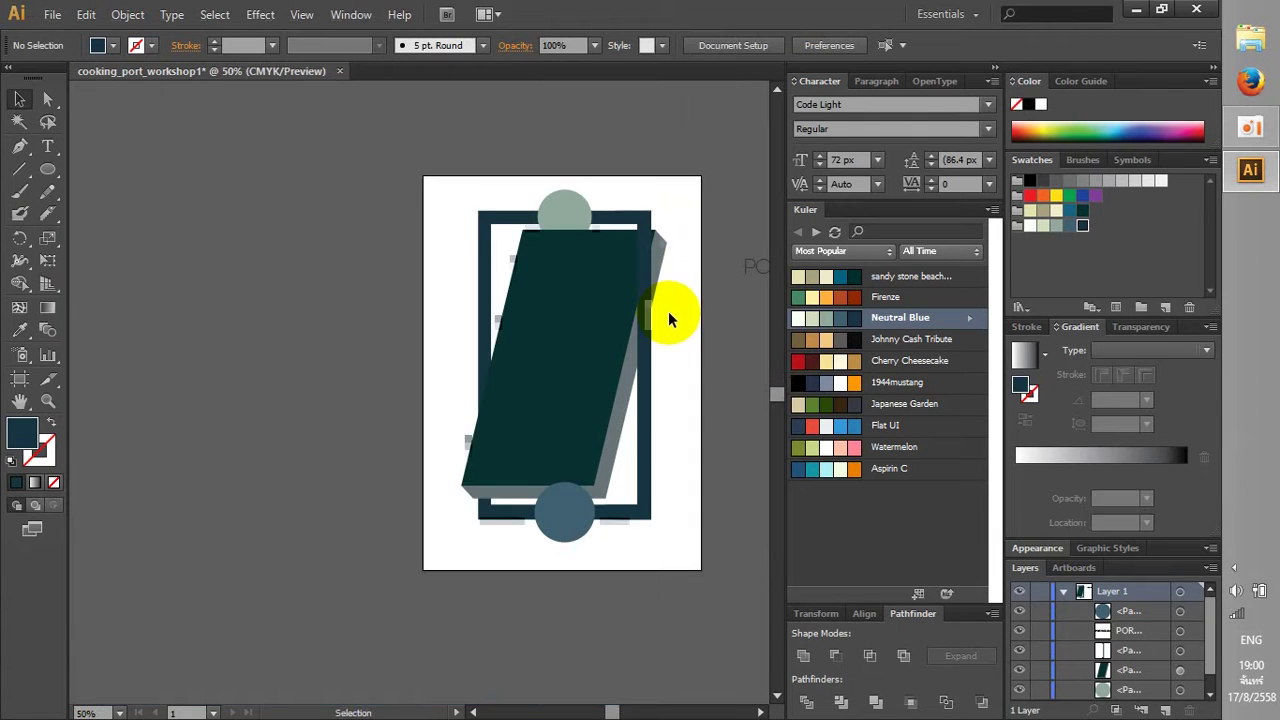
{"action": "left_click", "coordinate": [563, 214]}
{"action": "left_click", "coordinate": [741, 330]}
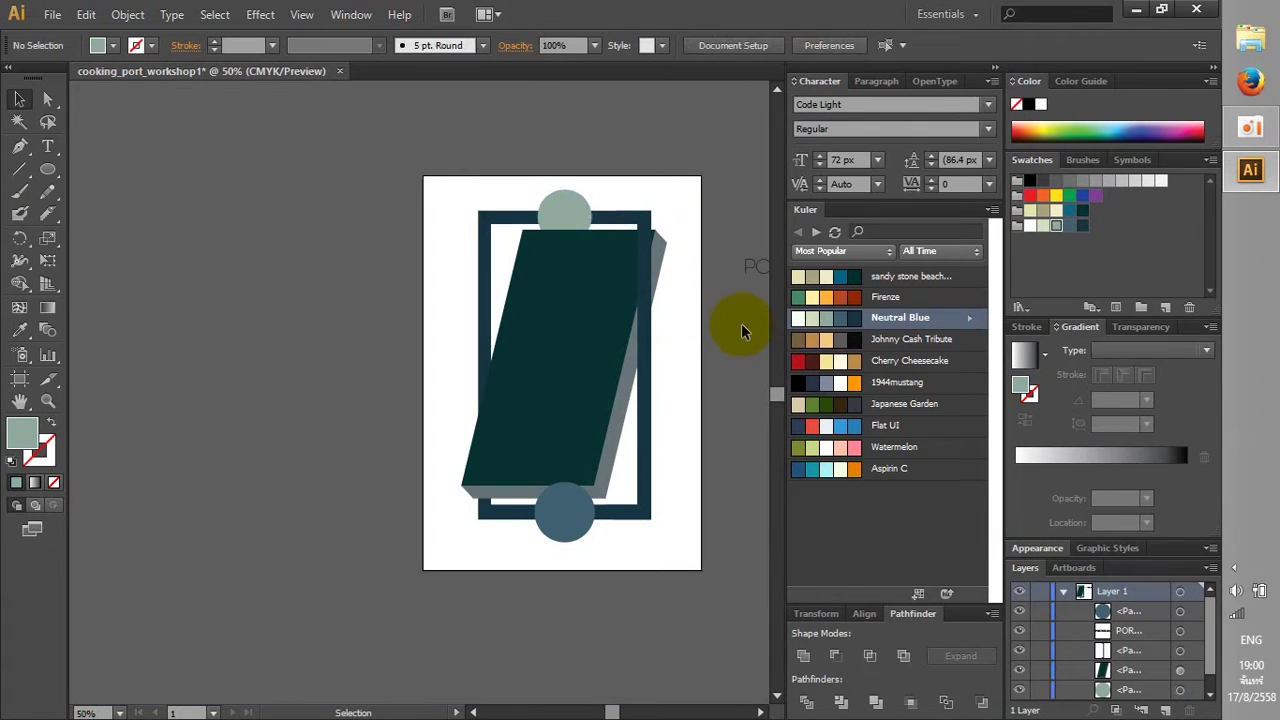
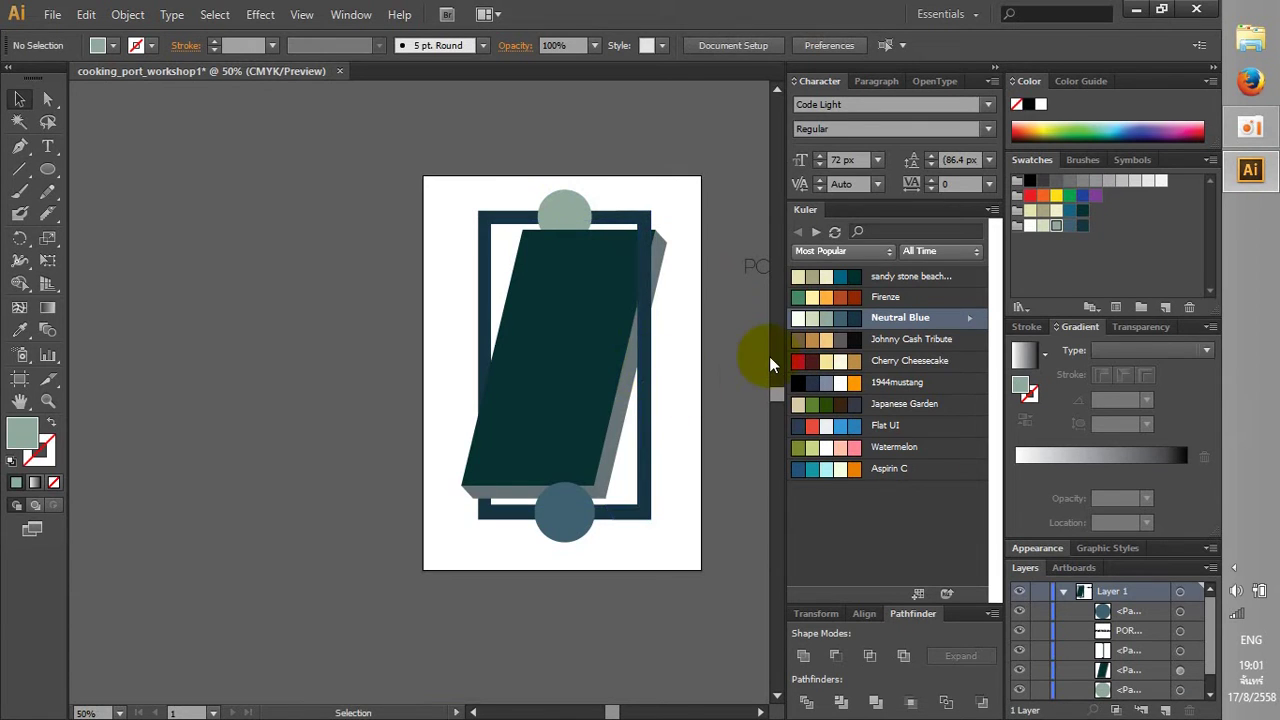
Move the top circle's layer above the dark panel layer so it sits in front of the panel and frame
{"action": "left_click", "coordinate": [568, 210]}
{"action": "left_click_drag", "start_coordinate": [1140, 610], "coordinate": [1148, 643]}
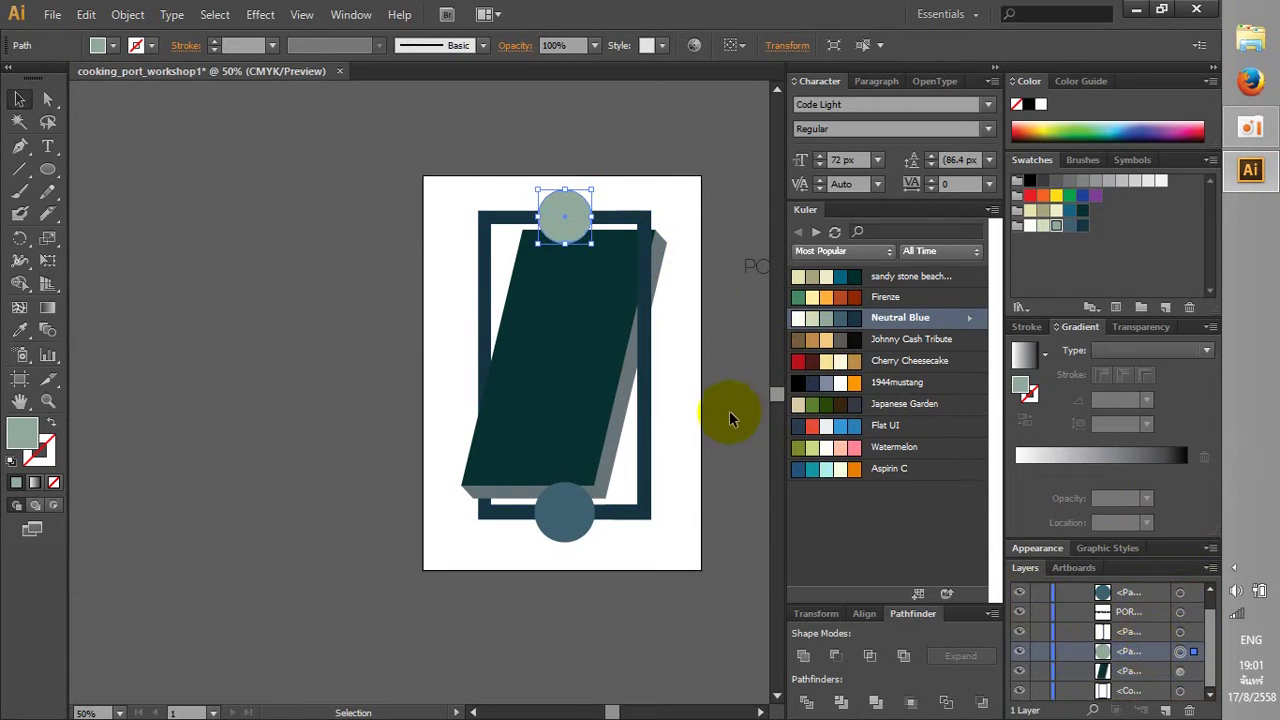
{"action": "left_click", "coordinate": [529, 357]}
{"action": "left_click", "coordinate": [552, 363]}
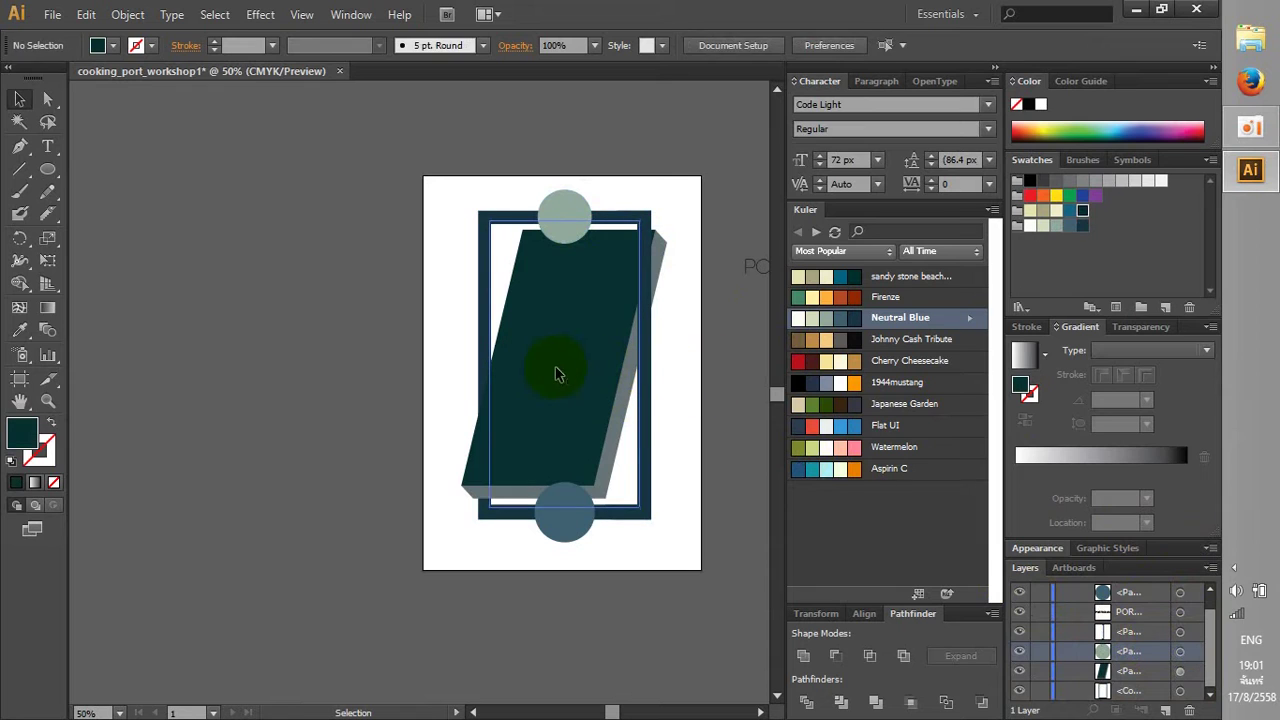
{"action": "left_click", "coordinate": [435, 462]}
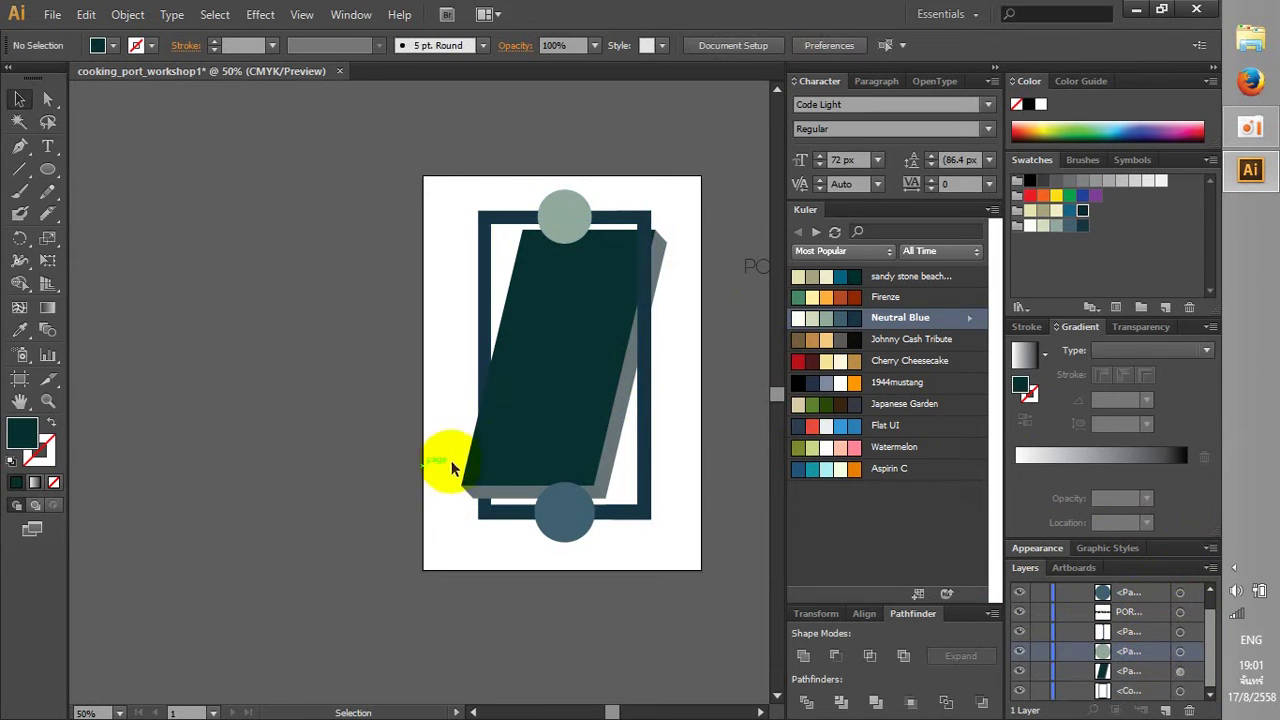
{"action": "scroll", "coordinate": [671, 423], "scroll_direction": "down", "scroll_amount": 1}
{"action": "scroll", "coordinate": [673, 417], "scroll_direction": "up", "scroll_amount": 2}
{"action": "scroll", "coordinate": [670, 415], "scroll_direction": "down", "scroll_amount": 1}
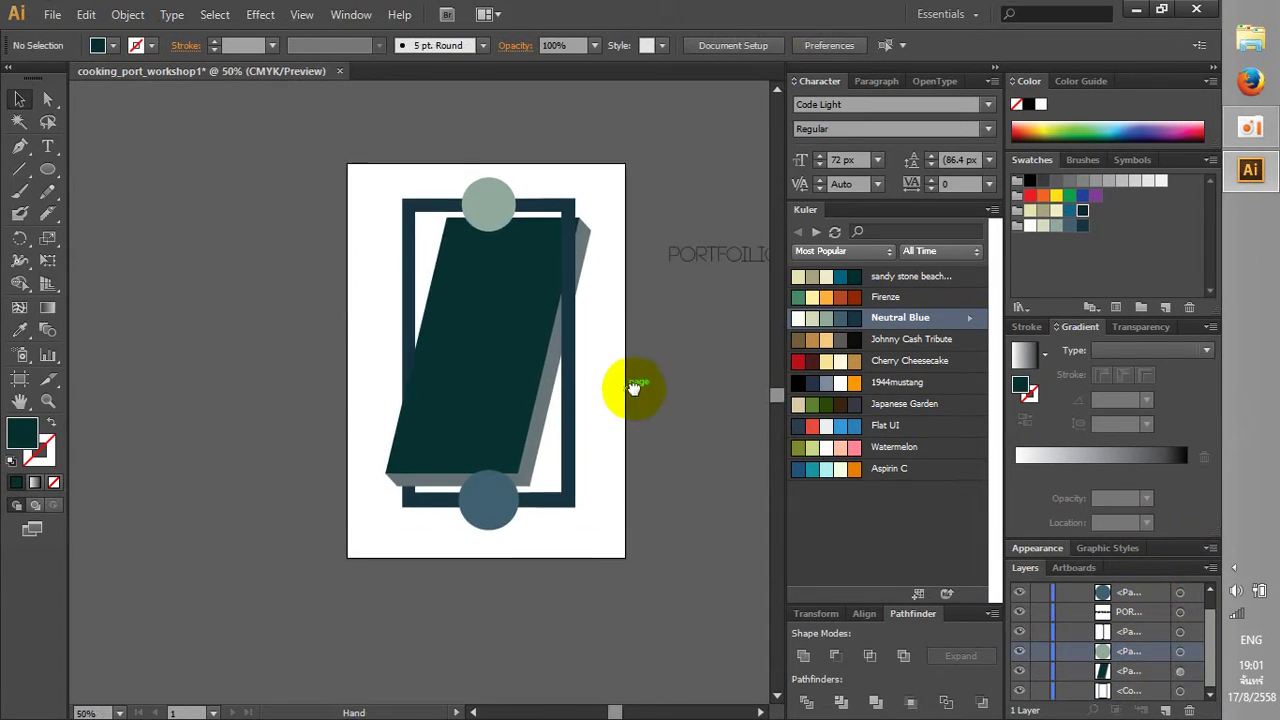
Move the PORTFOILIO text onto the dark panel and give it an off-white fill
{"action": "left_click_drag", "start_coordinate": [727, 265], "coordinate": [480, 338]}
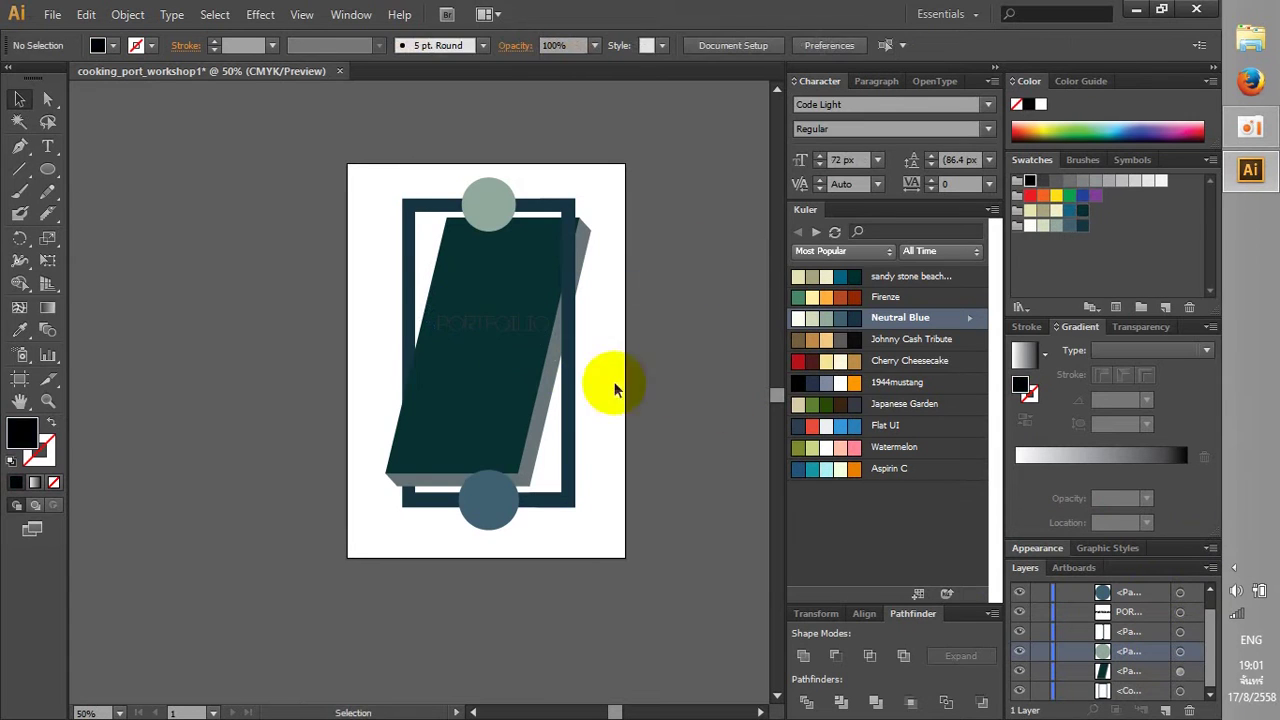
{"action": "left_click", "coordinate": [1040, 226]}
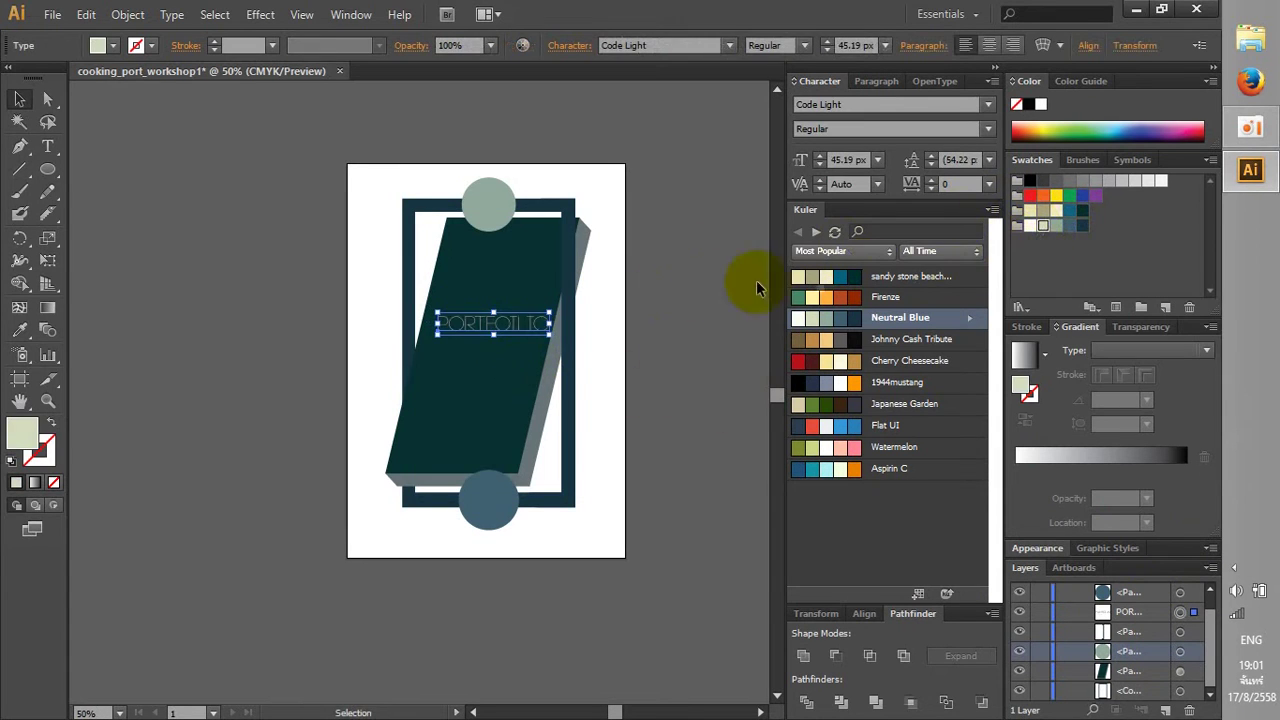
{"action": "left_click", "coordinate": [758, 282]}
{"action": "left_click", "coordinate": [500, 332]}
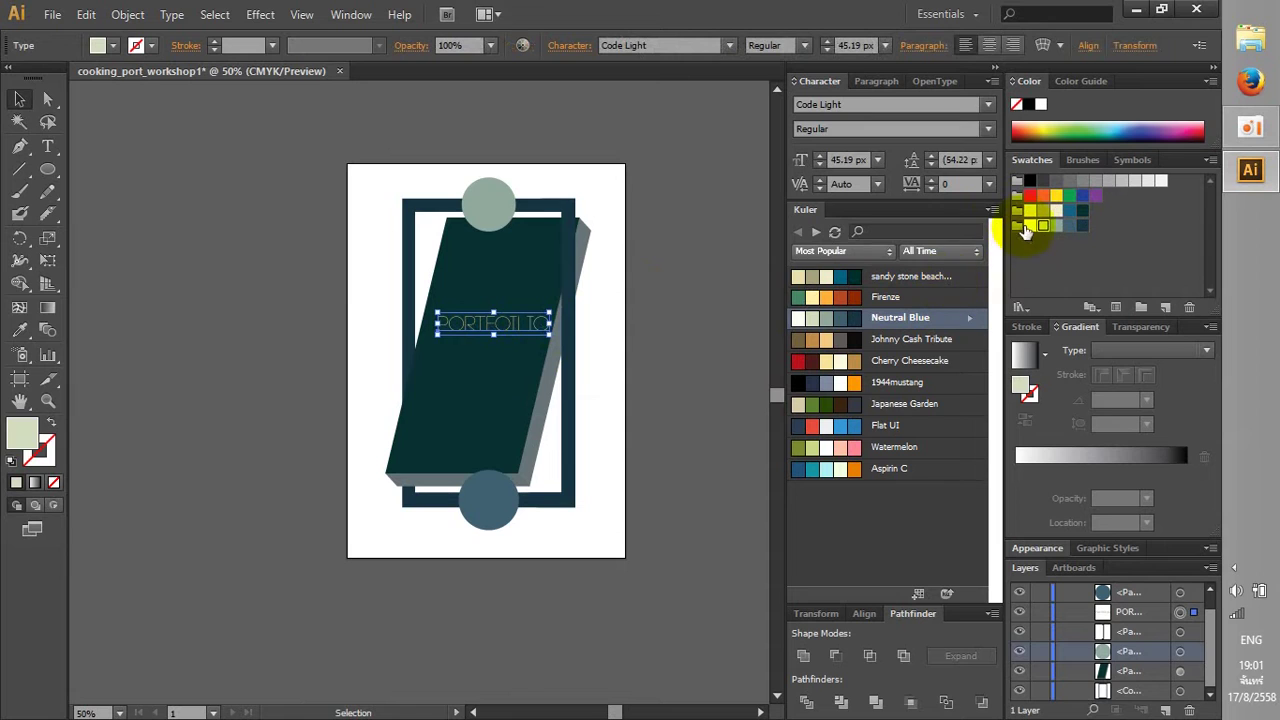
{"action": "left_click", "coordinate": [1027, 228]}
{"action": "left_click", "coordinate": [688, 249]}
{"action": "scroll", "coordinate": [571, 251], "scroll_direction": "up", "scroll_amount": 1}
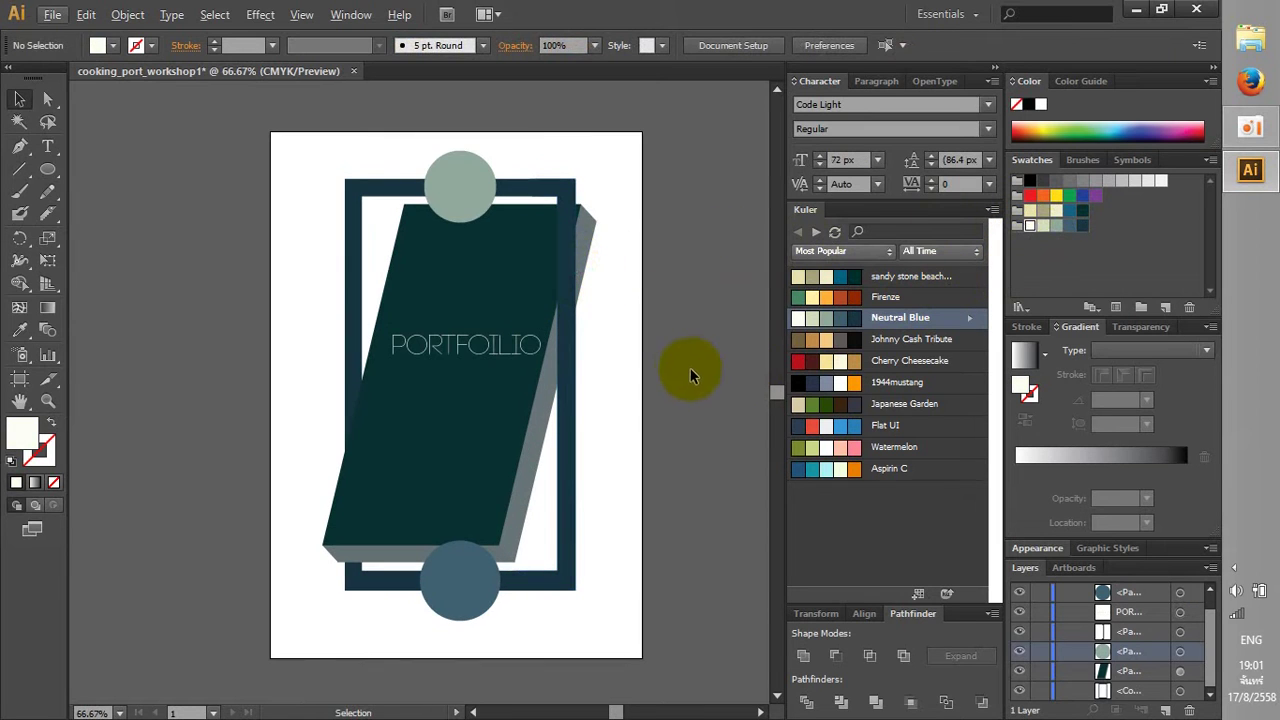
{"action": "scroll", "coordinate": [690, 375], "scroll_direction": "down", "scroll_amount": 1}
{"action": "scroll", "coordinate": [634, 366], "scroll_direction": "up", "scroll_amount": 1}
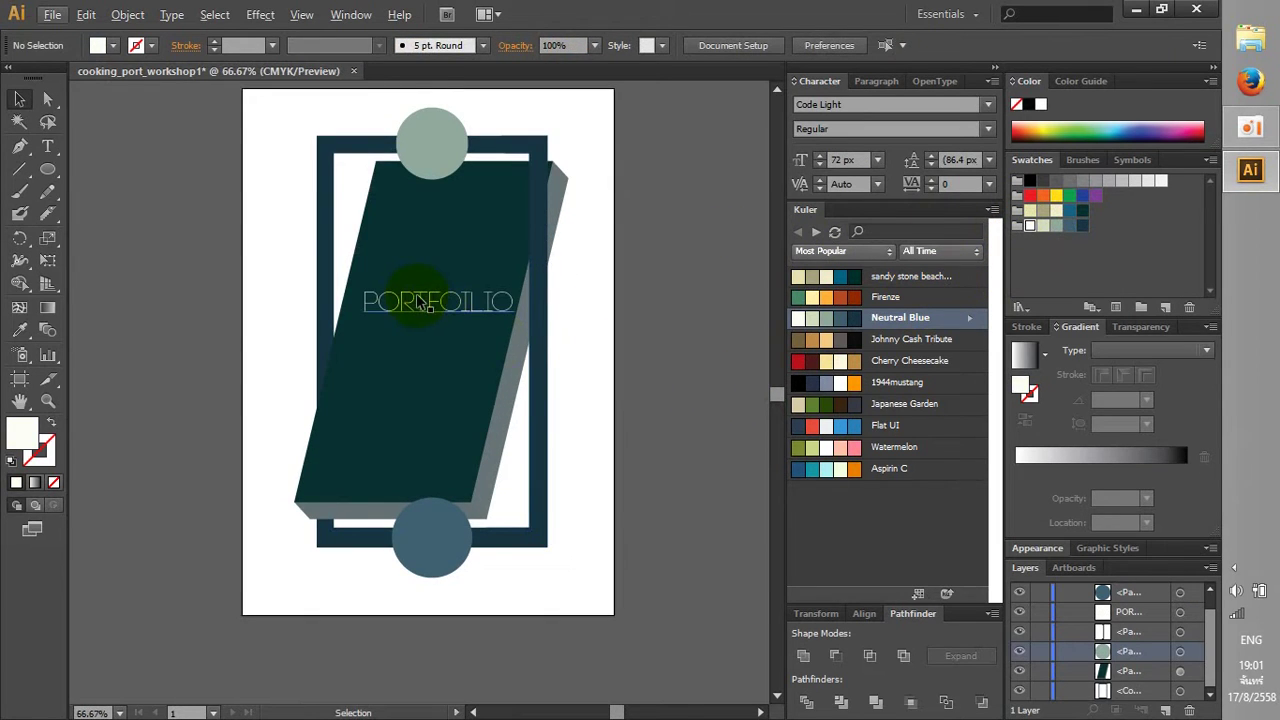
Position the title along the panel's lower edge and enlarge it across the panel width
{"action": "left_click_drag", "start_coordinate": [420, 302], "coordinate": [375, 490]}
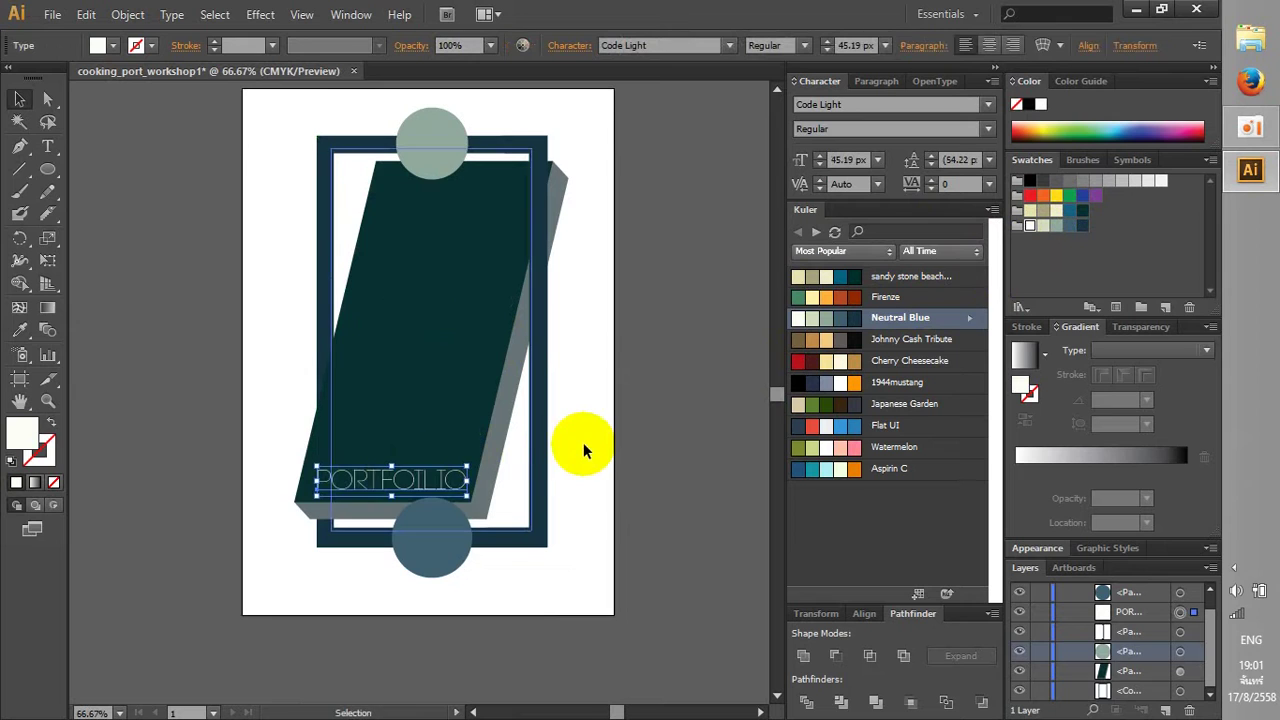
{"action": "scroll", "coordinate": [455, 472], "scroll_direction": "up", "scroll_amount": 2}
{"action": "scroll", "coordinate": [614, 423], "scroll_direction": "left", "scroll_amount": 3}
{"action": "scroll", "coordinate": [352, 468], "scroll_direction": "left", "scroll_amount": 2}
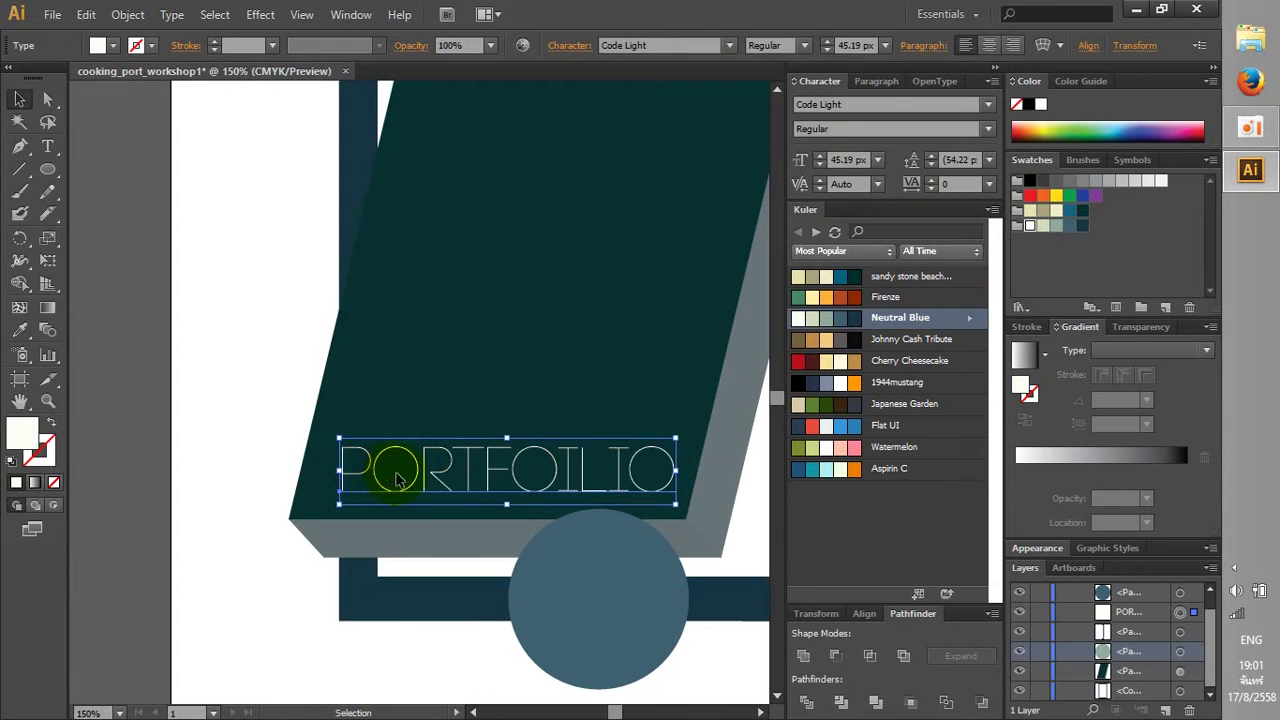
{"action": "left_click_drag", "start_coordinate": [397, 480], "coordinate": [306, 429]}
{"action": "left_click", "coordinate": [200, 437]}
{"action": "scroll", "coordinate": [260, 428], "scroll_direction": "down", "scroll_amount": 3}
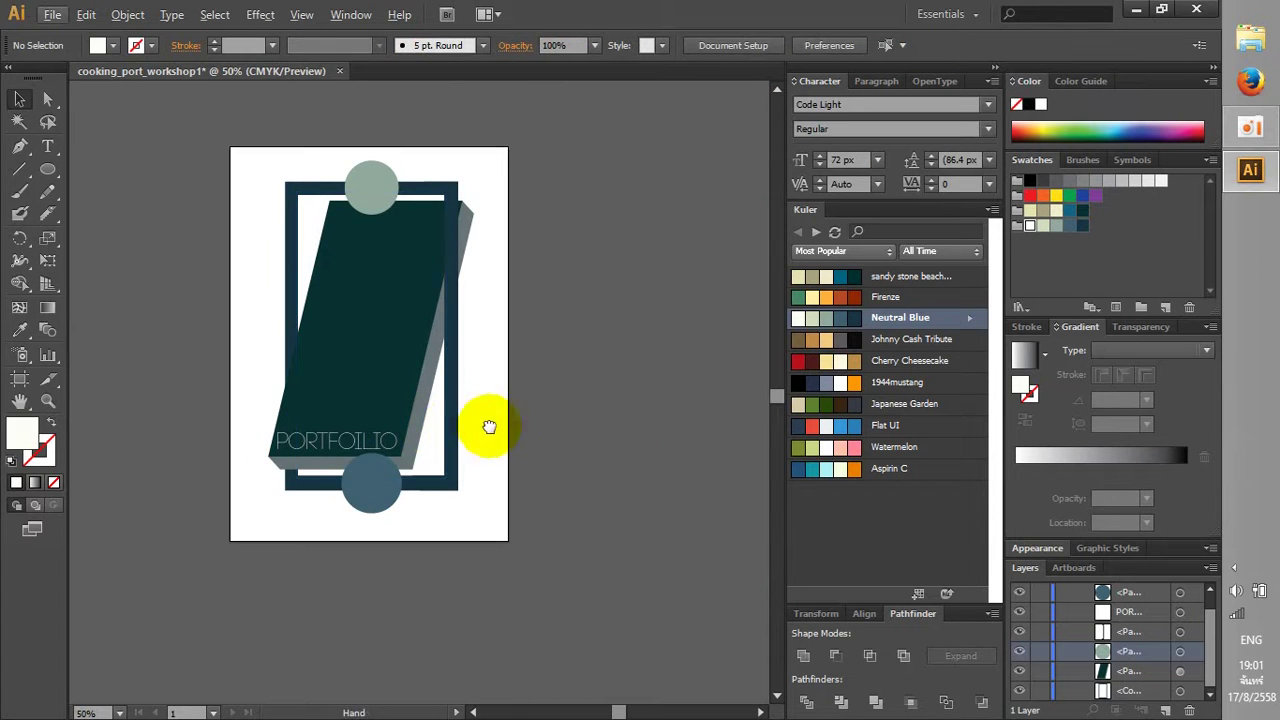
{"action": "left_click_drag", "start_coordinate": [491, 426], "coordinate": [566, 466]}
{"action": "scroll", "coordinate": [585, 418], "scroll_direction": "up", "scroll_amount": 1}
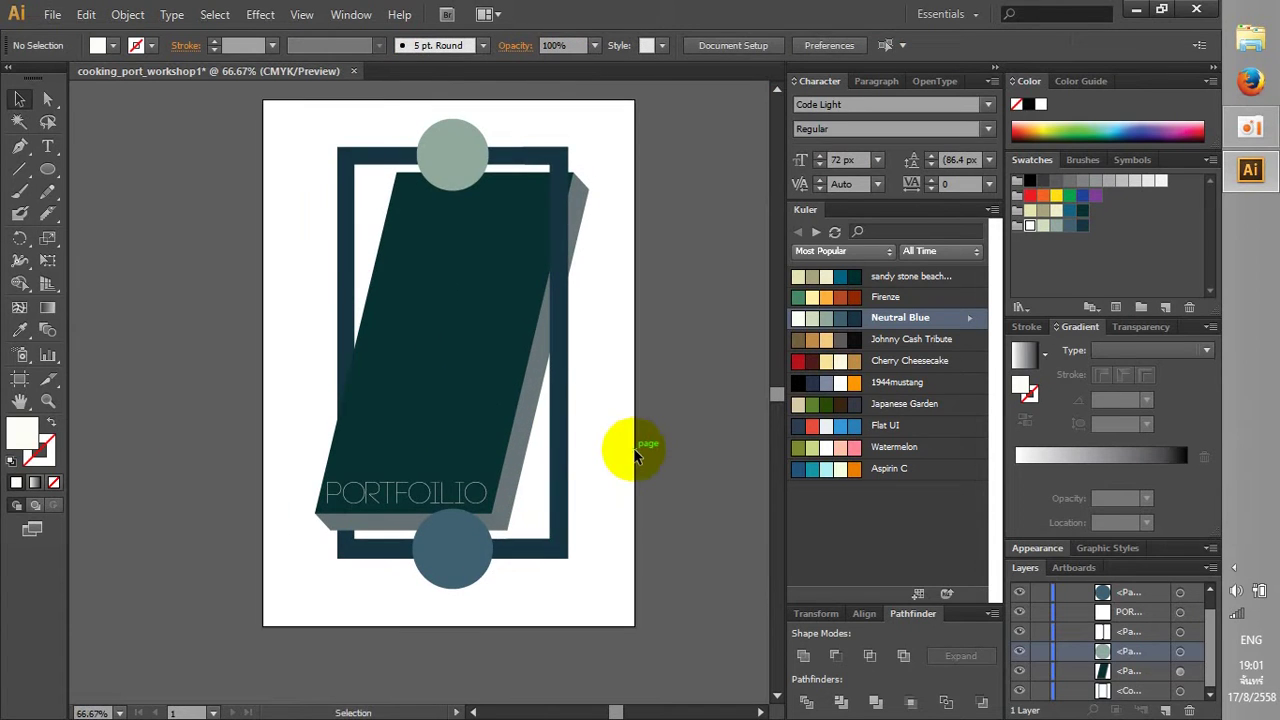
{"action": "left_click", "coordinate": [448, 570]}
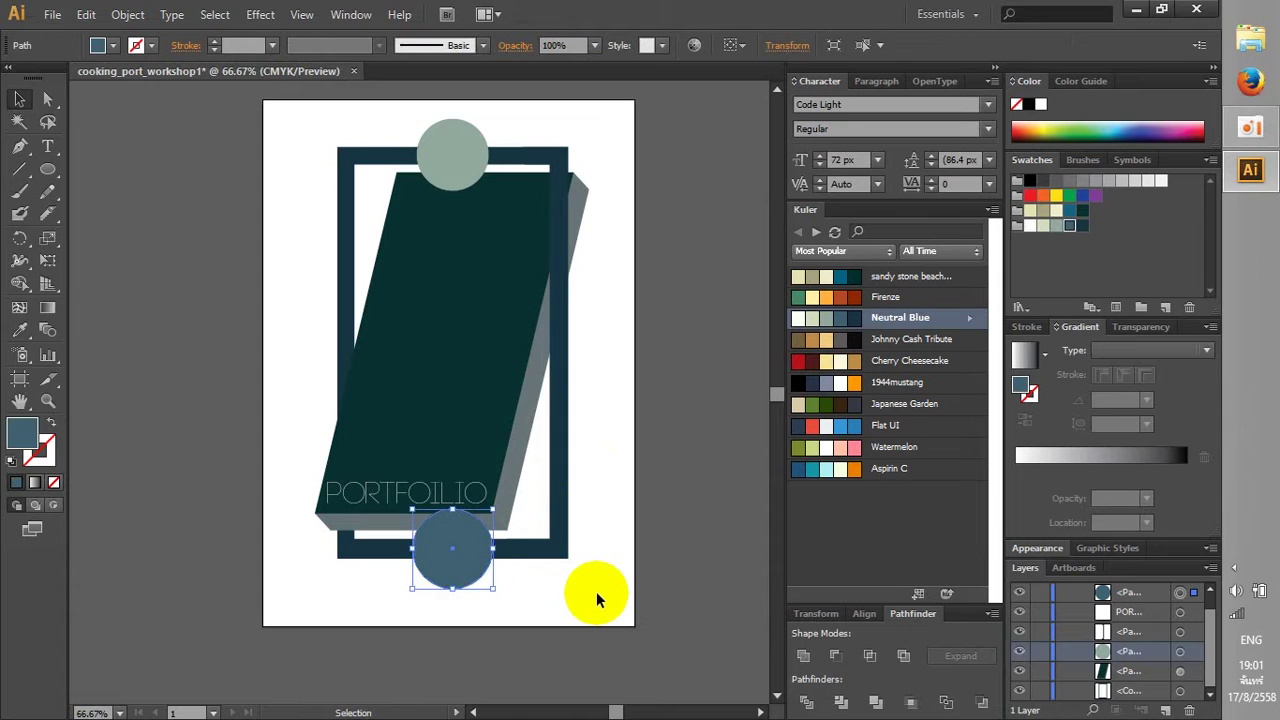
{"action": "left_click", "coordinate": [596, 596]}
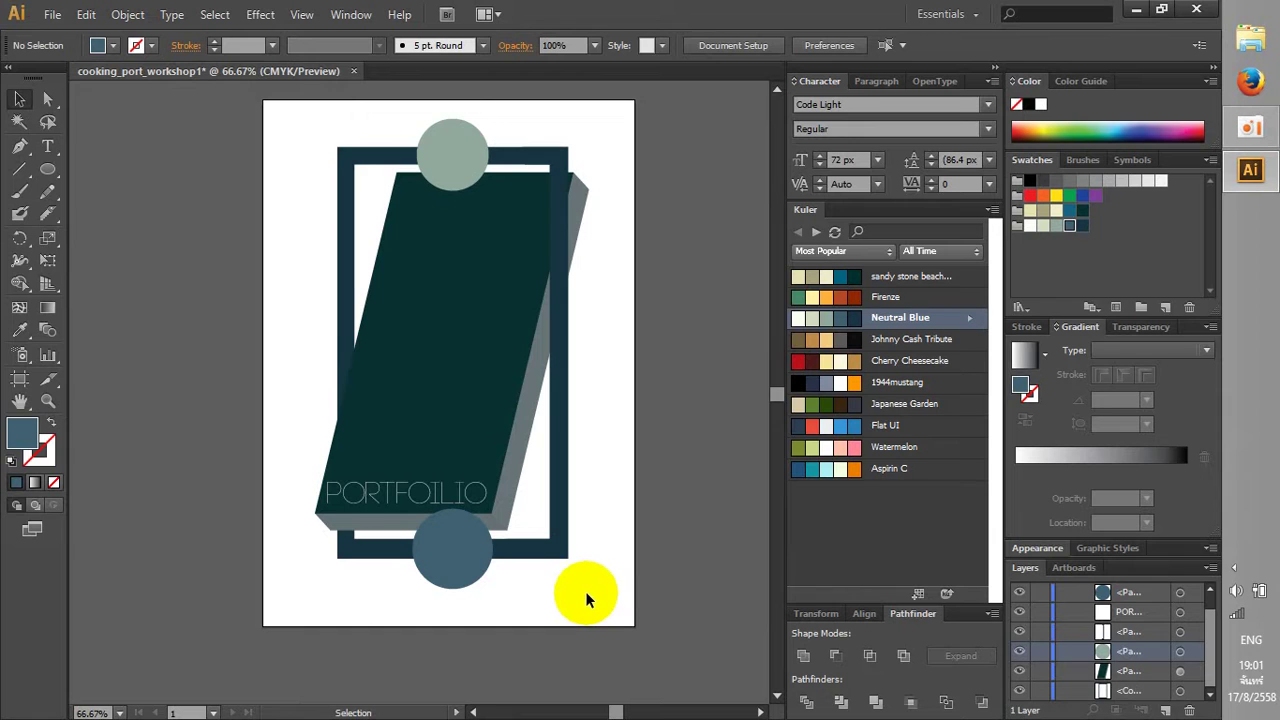
{"action": "left_click", "coordinate": [341, 491]}
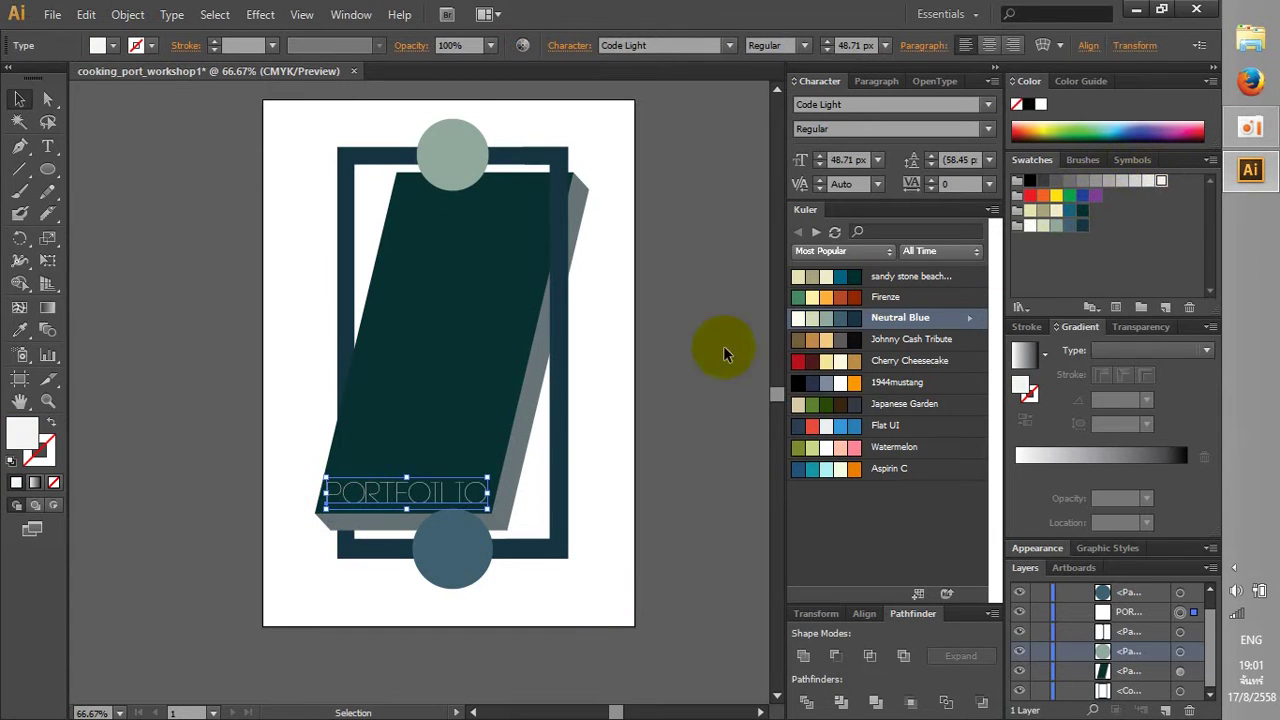
Set the PORTFOILIO title's font to Code Bold
{"action": "left_click", "coordinate": [987, 106]}
{"action": "key", "text": "Escape"}
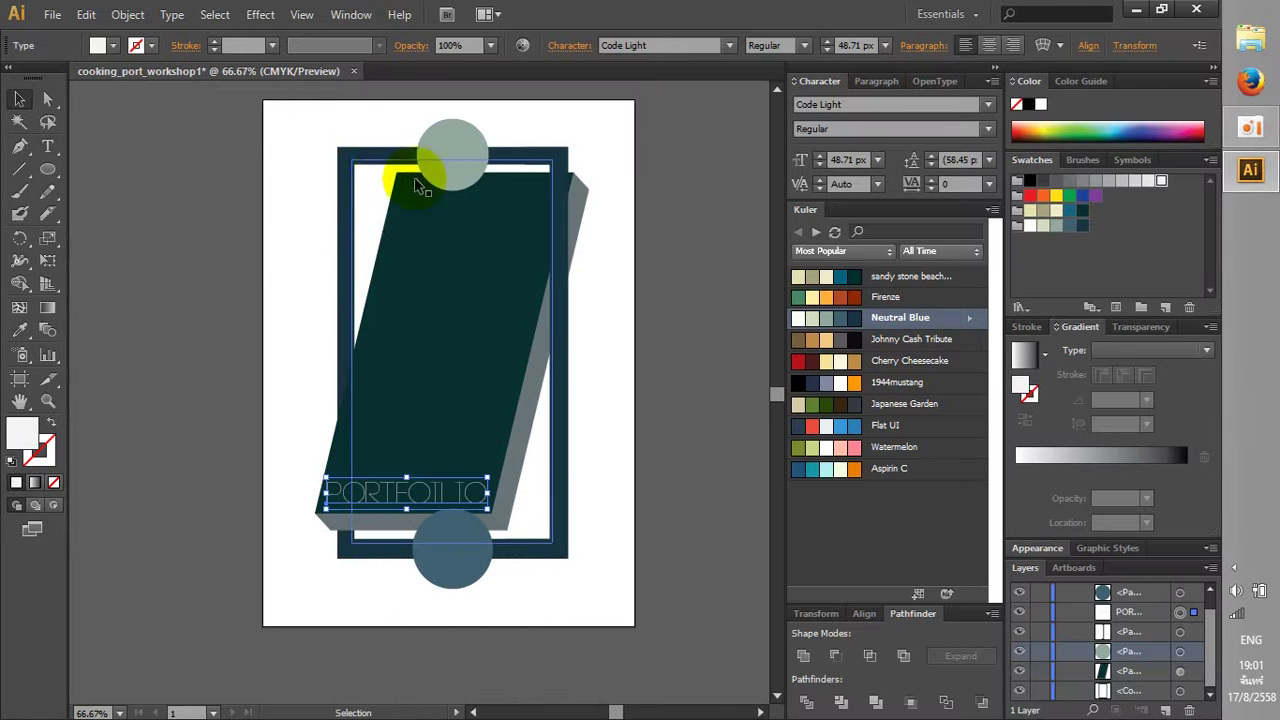
{"action": "key", "text": "Up"}
{"action": "key", "text": "Up"}
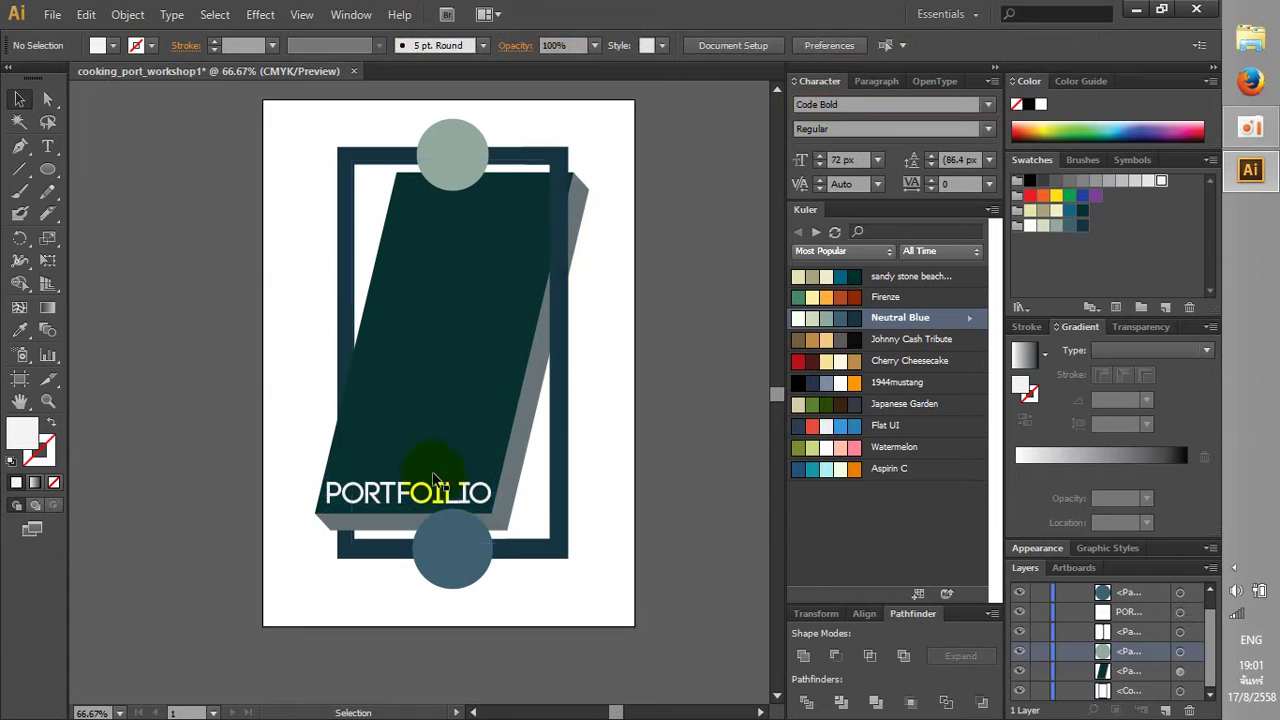
Apply letter tracking of 10 to the whole title
{"action": "double_click", "coordinate": [420, 488]}
{"action": "left_click", "coordinate": [955, 184]}
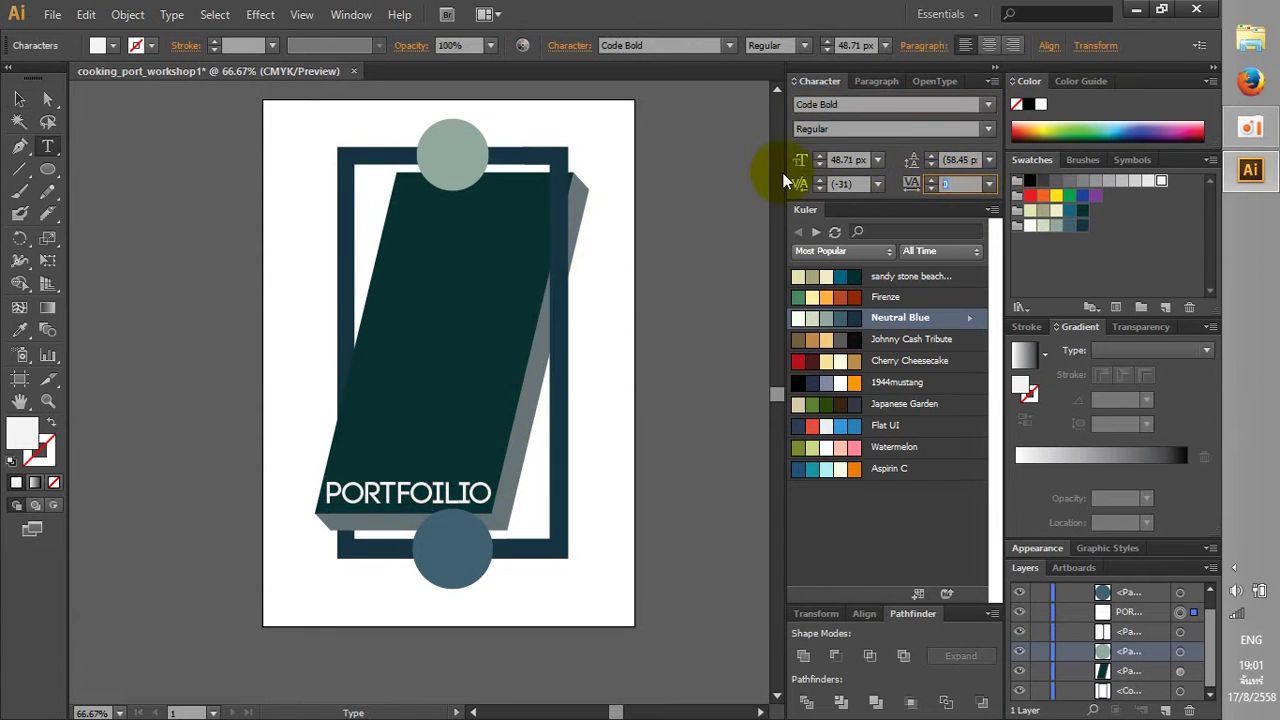
{"action": "type", "text": "10"}
{"action": "key", "text": "Return"}
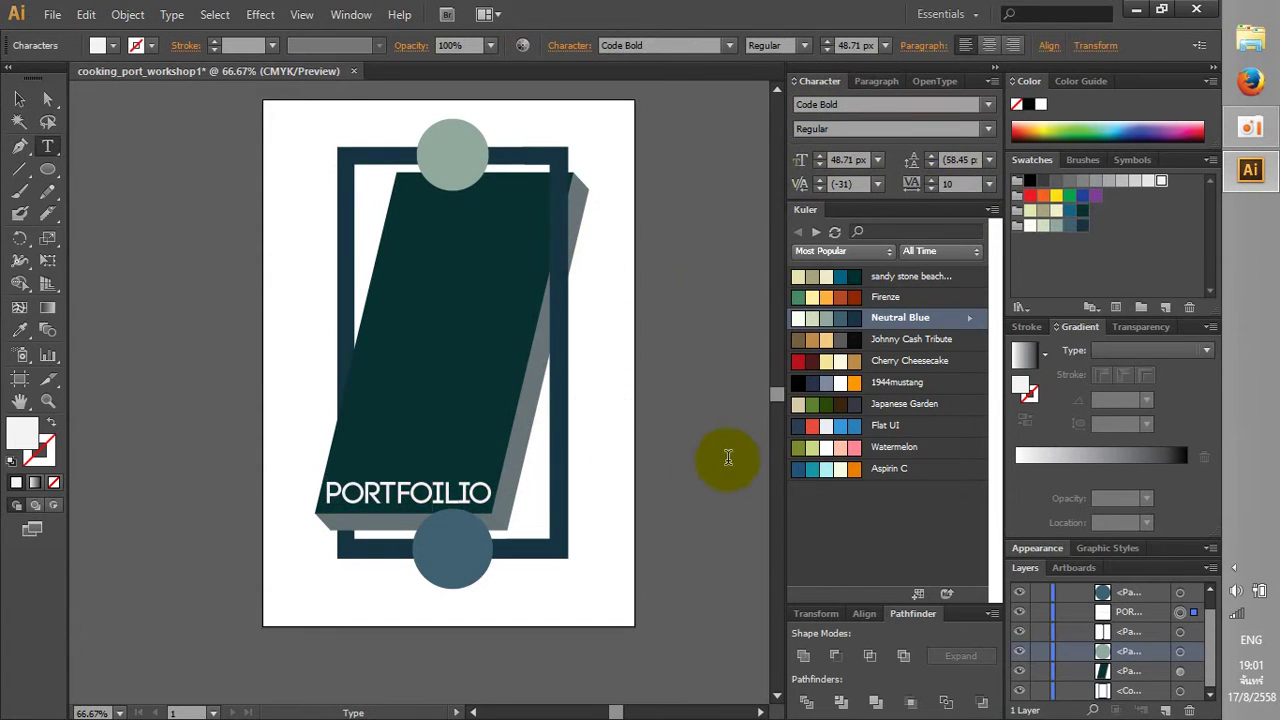
{"action": "key", "text": "Escape"}
{"action": "left_click", "coordinate": [945, 184]}
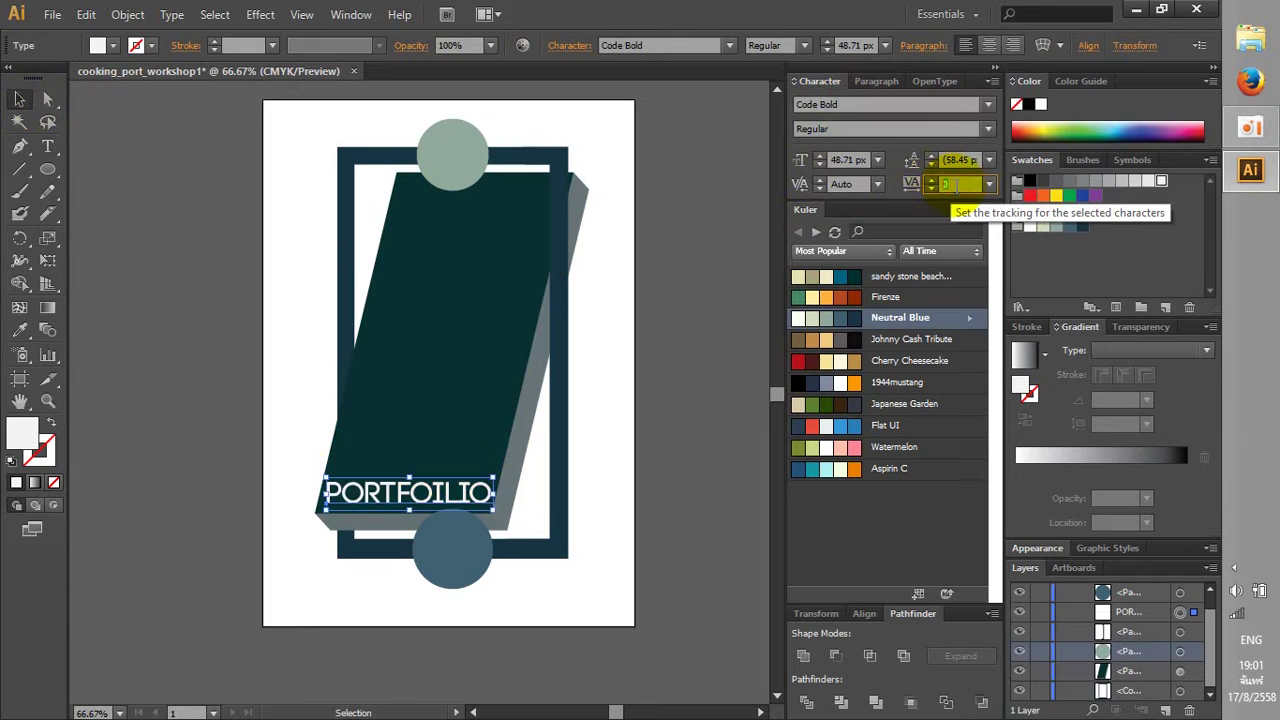
{"action": "type", "text": "10"}
{"action": "key", "text": "Return"}
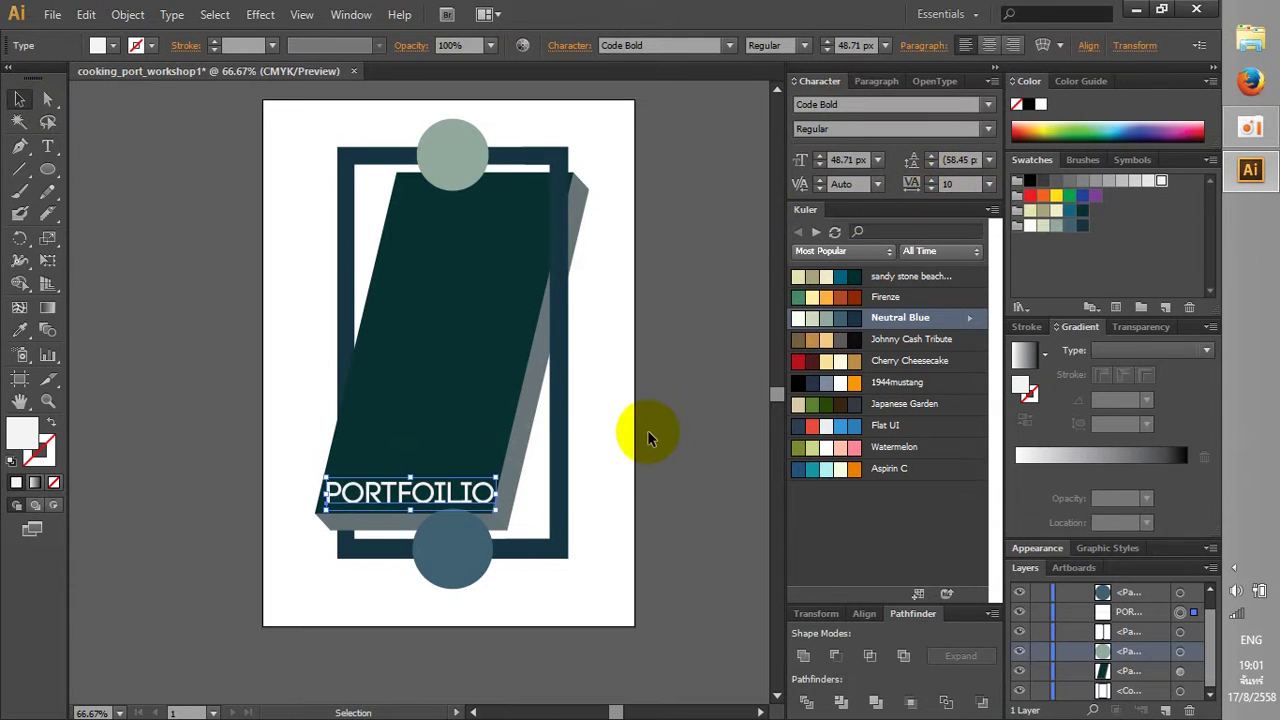
{"action": "scroll", "coordinate": [573, 516], "scroll_direction": "up", "scroll_amount": 2}
{"action": "scroll", "coordinate": [471, 428], "scroll_direction": "left", "scroll_amount": 3}
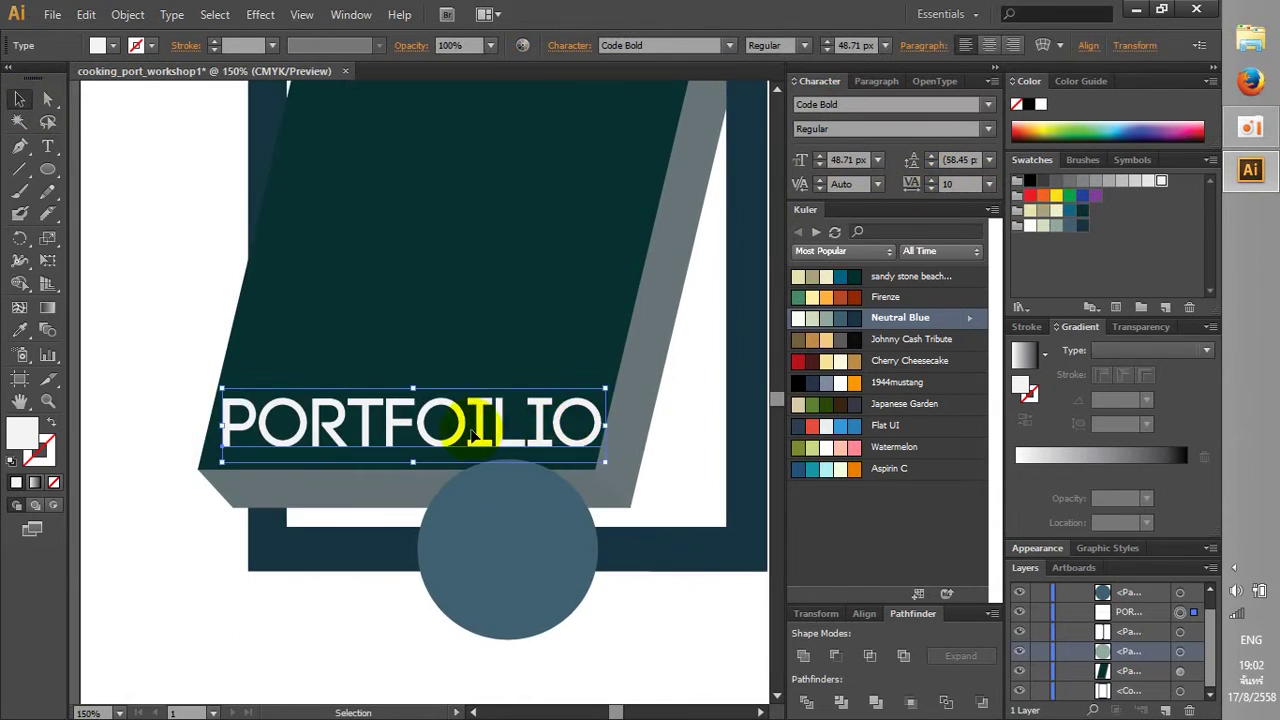
{"action": "left_click", "coordinate": [174, 466]}
{"action": "scroll", "coordinate": [602, 425], "scroll_direction": "down", "scroll_amount": 3}
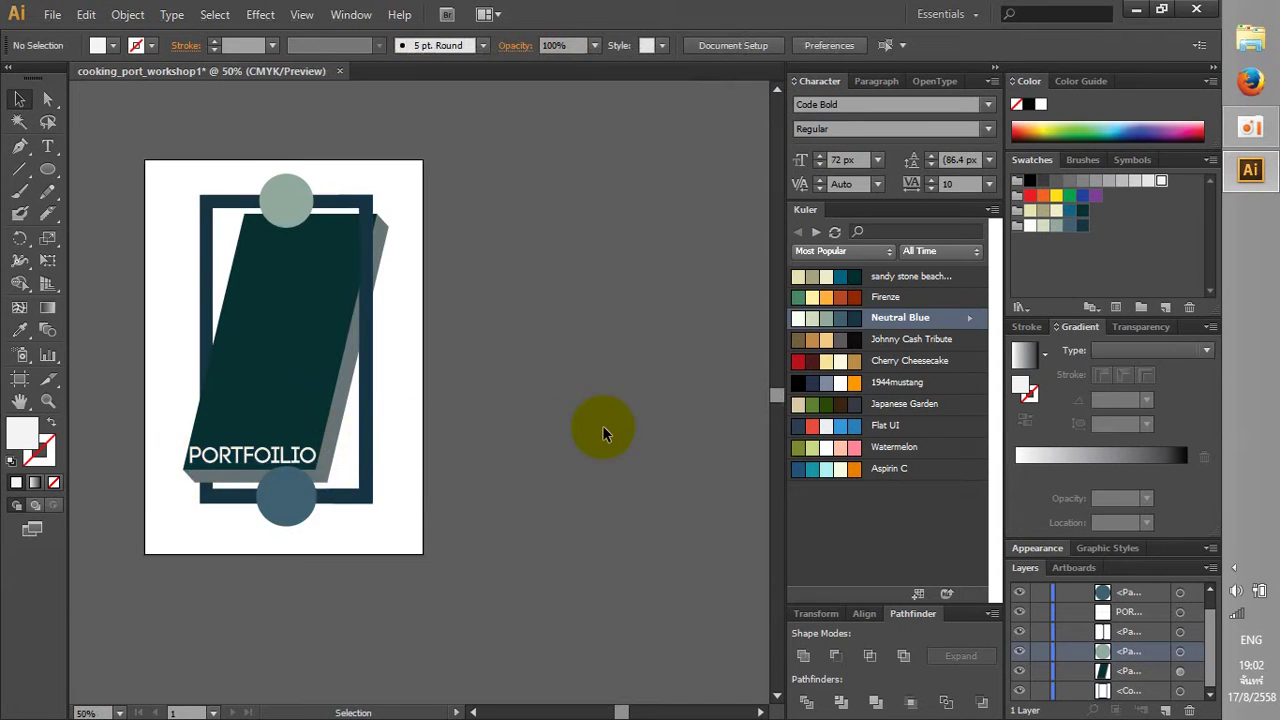
{"action": "scroll", "coordinate": [391, 393], "scroll_direction": "up", "scroll_amount": 1}
{"action": "scroll", "coordinate": [493, 431], "scroll_direction": "left", "scroll_amount": 2}
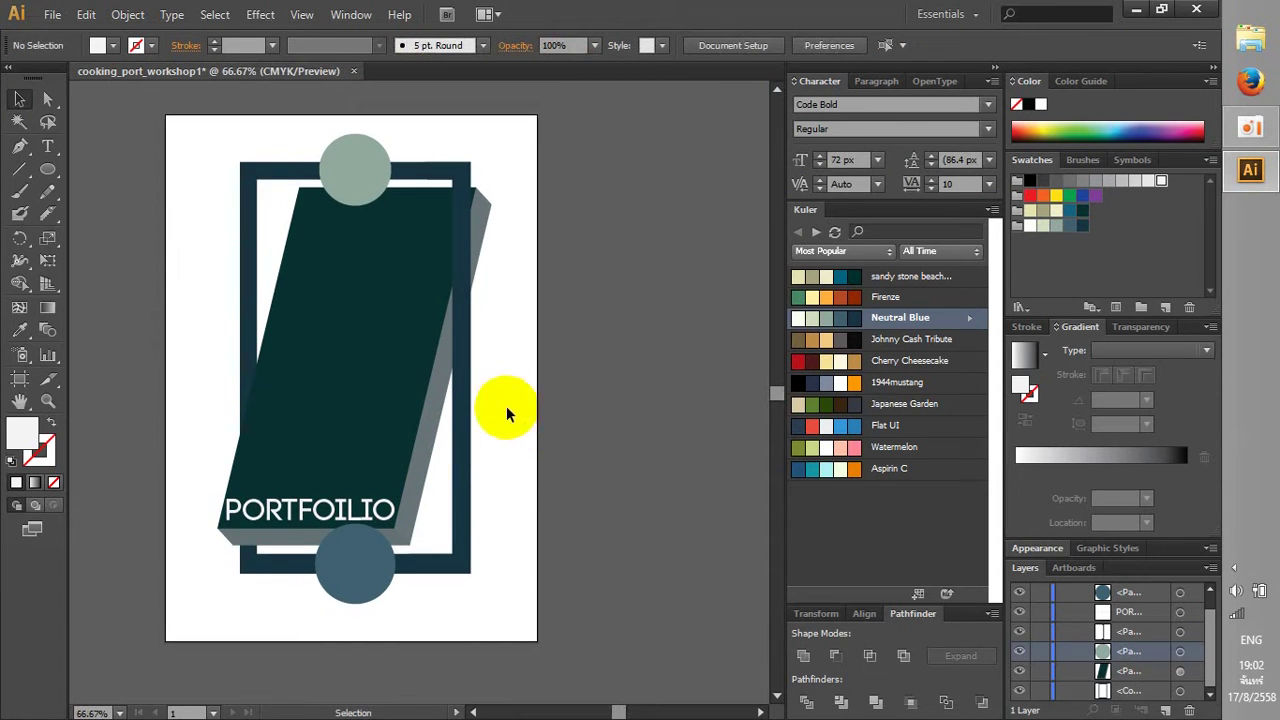
{"action": "scroll", "coordinate": [540, 430], "scroll_direction": "left", "scroll_amount": 2}
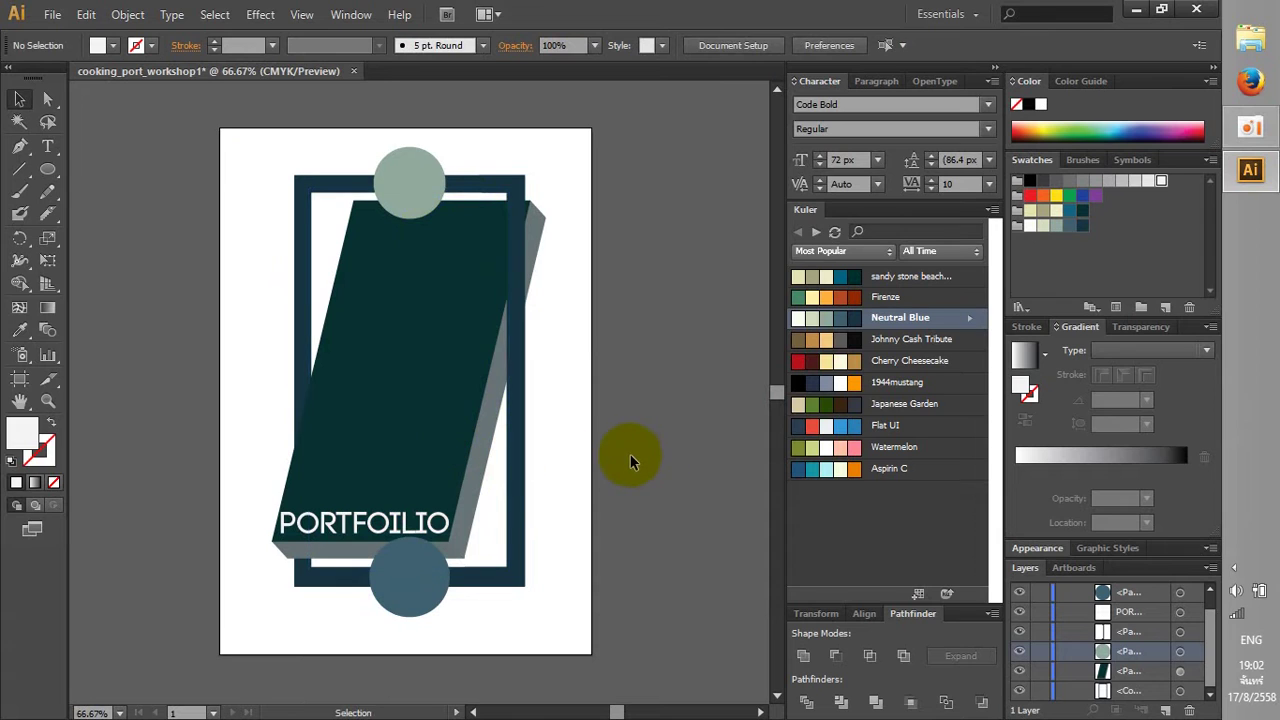
{"action": "left_click_drag", "start_coordinate": [125, 386], "coordinate": [163, 354]}
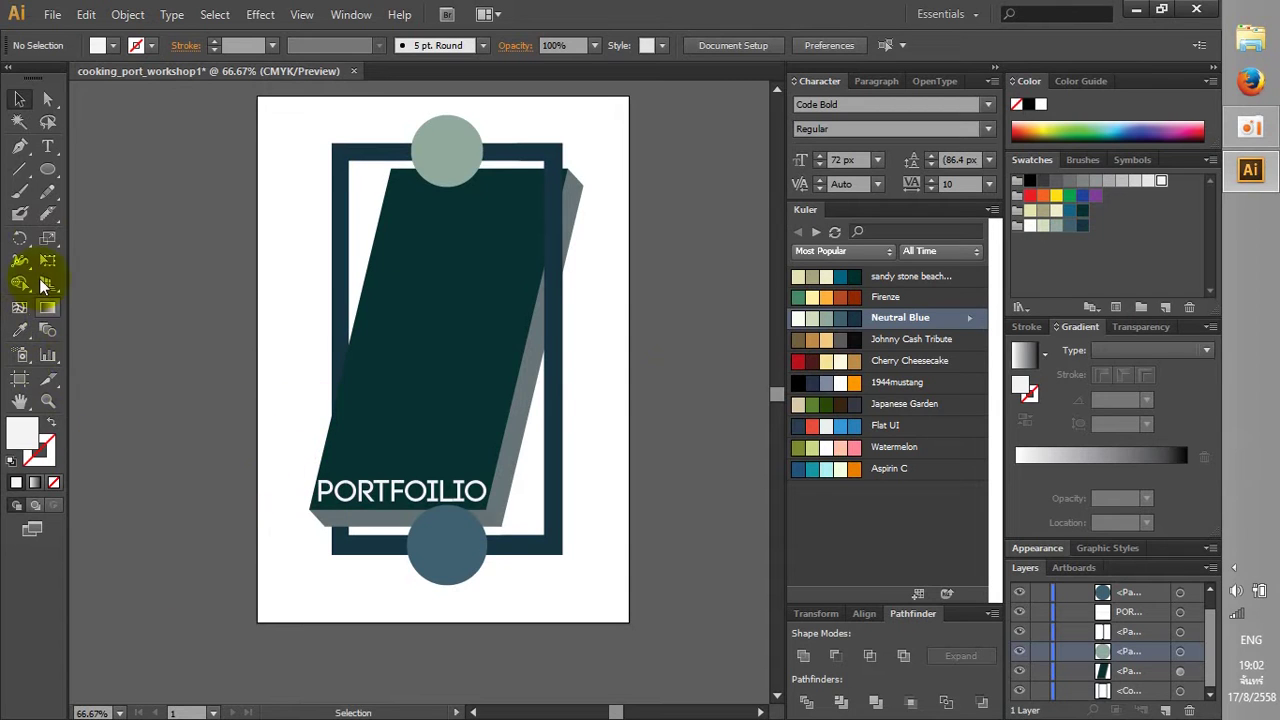
Draw a white hexagon beside the artboard with the Polygon tool
{"action": "left_click_drag", "start_coordinate": [167, 290], "coordinate": [251, 294]}
{"action": "left_click", "coordinate": [47, 168]}
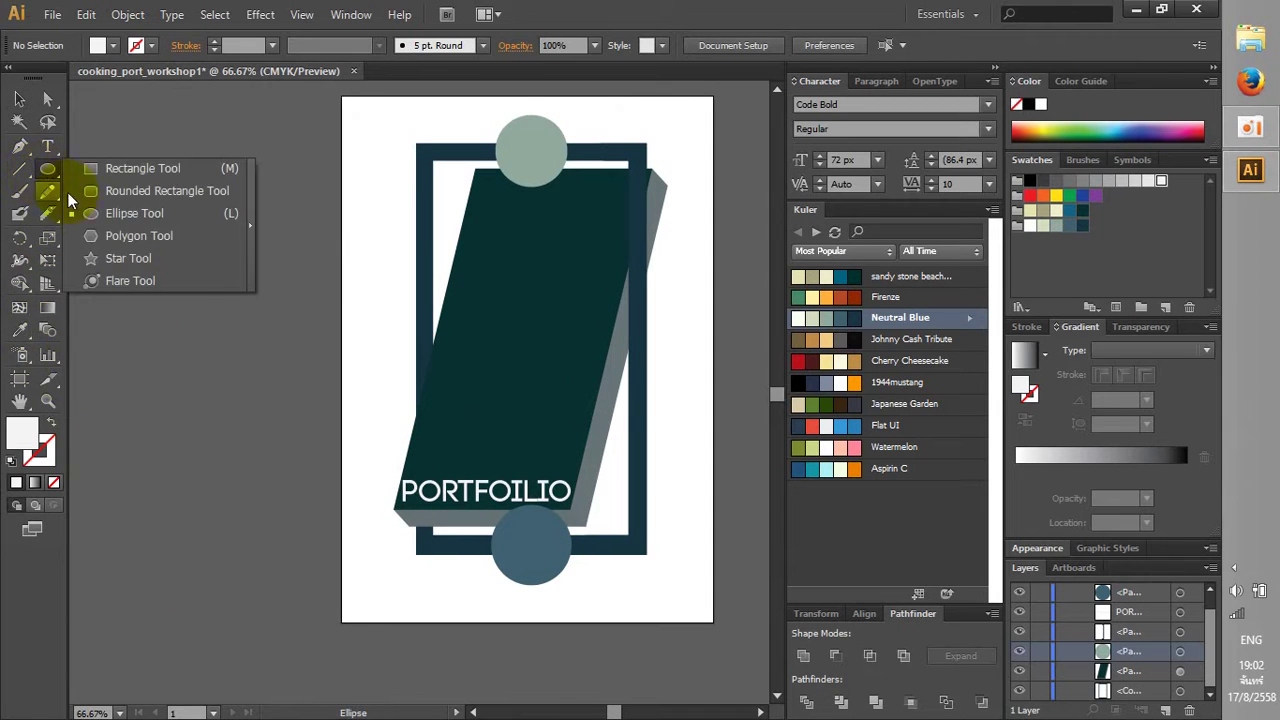
{"action": "left_click", "coordinate": [150, 235]}
{"action": "left_click_drag", "start_coordinate": [139, 307], "coordinate": [204, 369]}
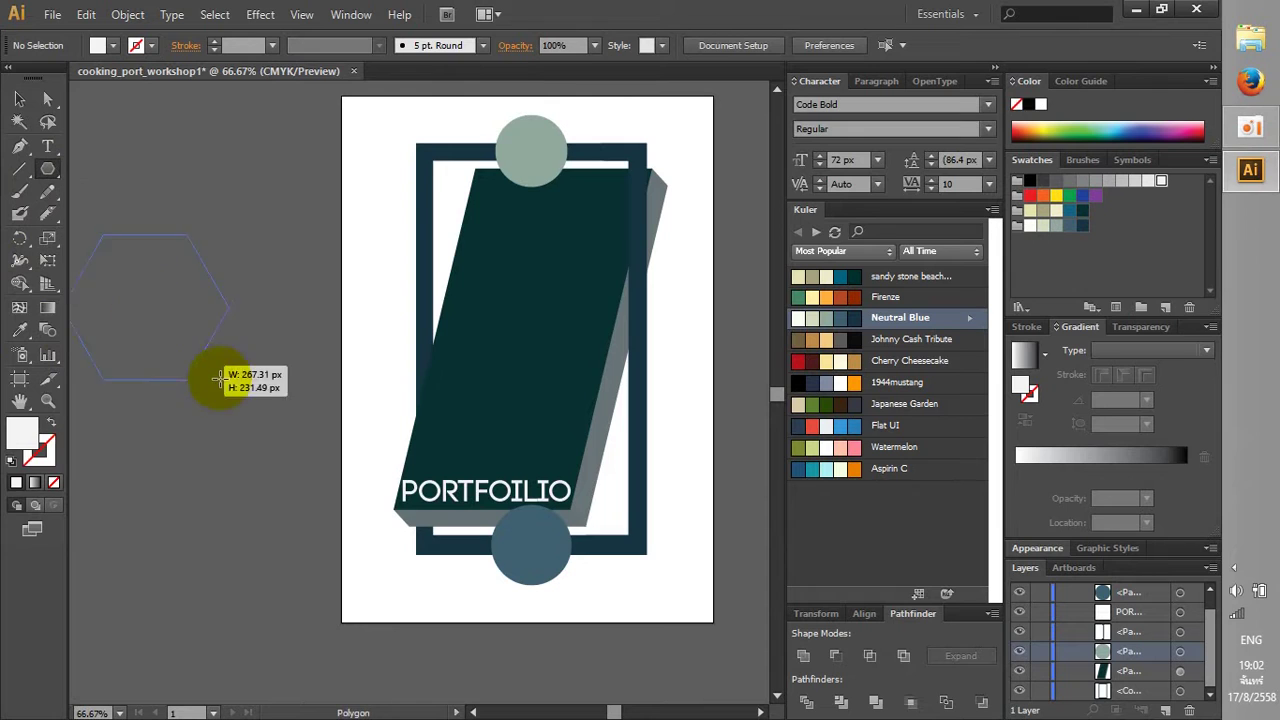
{"action": "left_click", "coordinate": [19, 99]}
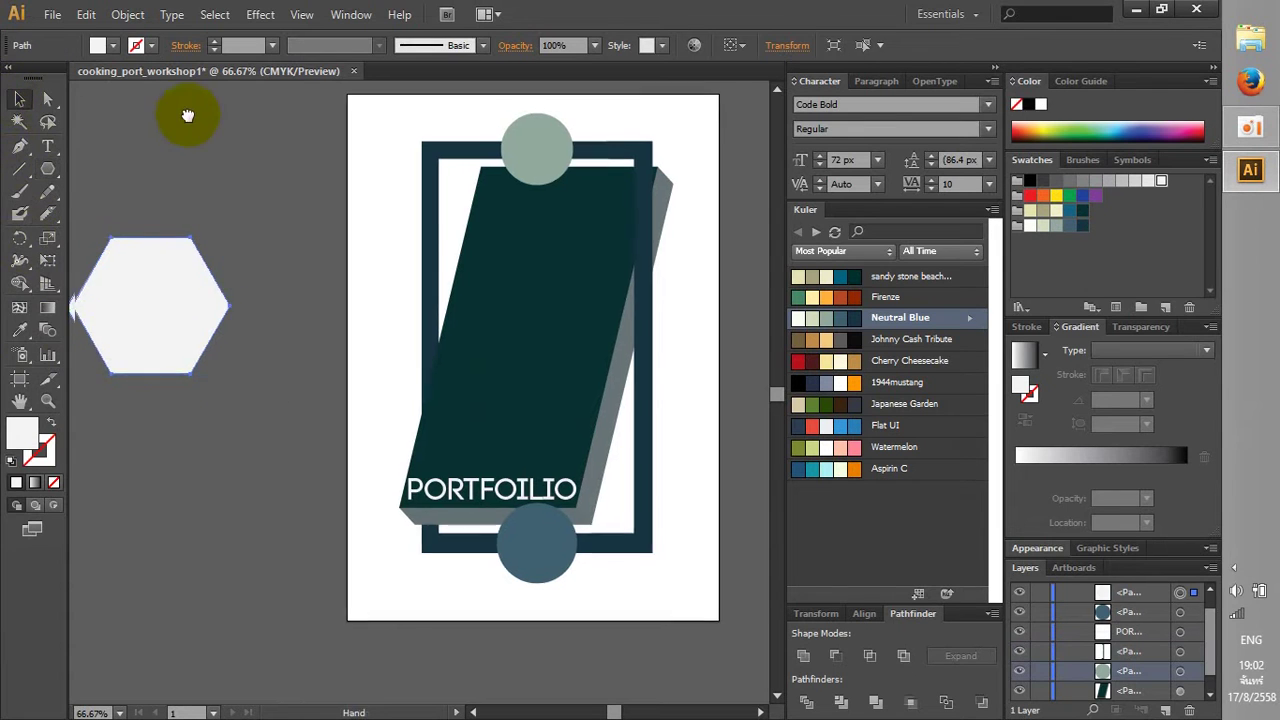
Duplicate the hexagon and position the overlapping copy down-left, checking it in Outline view
{"action": "left_click_drag", "start_coordinate": [180, 114], "coordinate": [264, 104]}
{"action": "left_click_drag", "start_coordinate": [266, 369], "coordinate": [318, 406]}
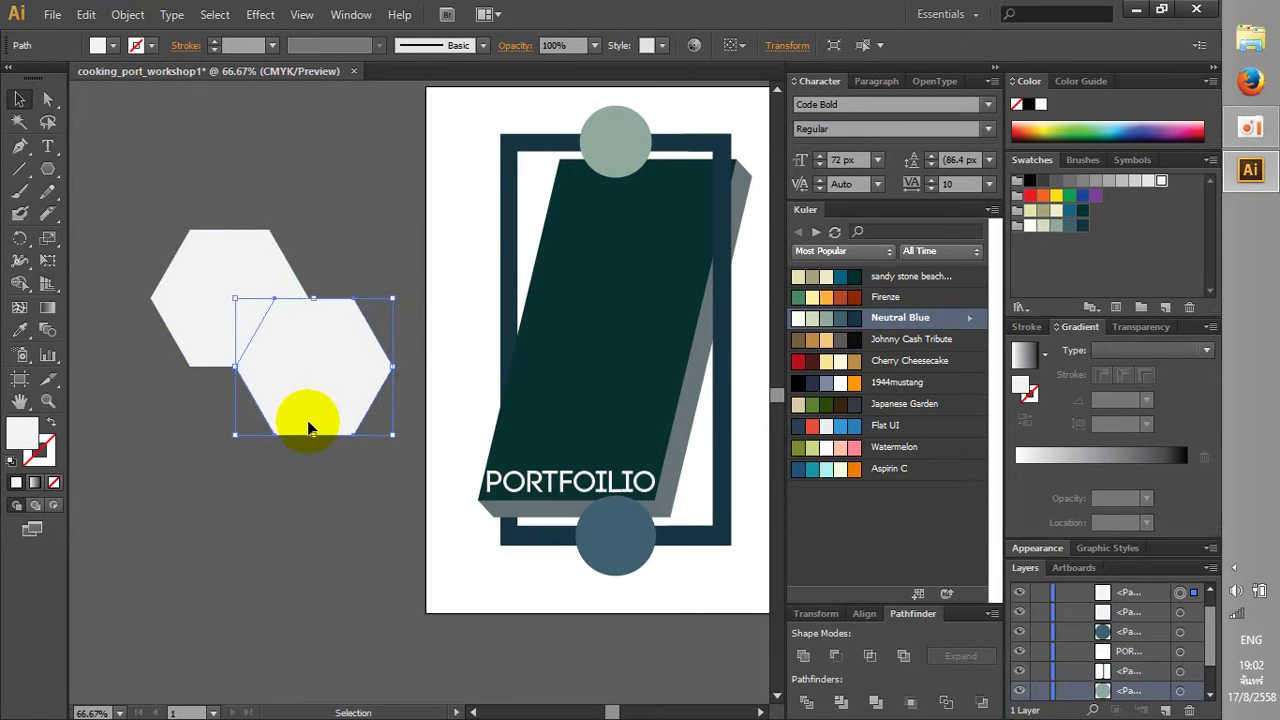
{"action": "key", "text": "ctrl+y"}
{"action": "scroll", "coordinate": [316, 405], "scroll_direction": "up", "scroll_amount": 2}
{"action": "left_click", "coordinate": [300, 410]}
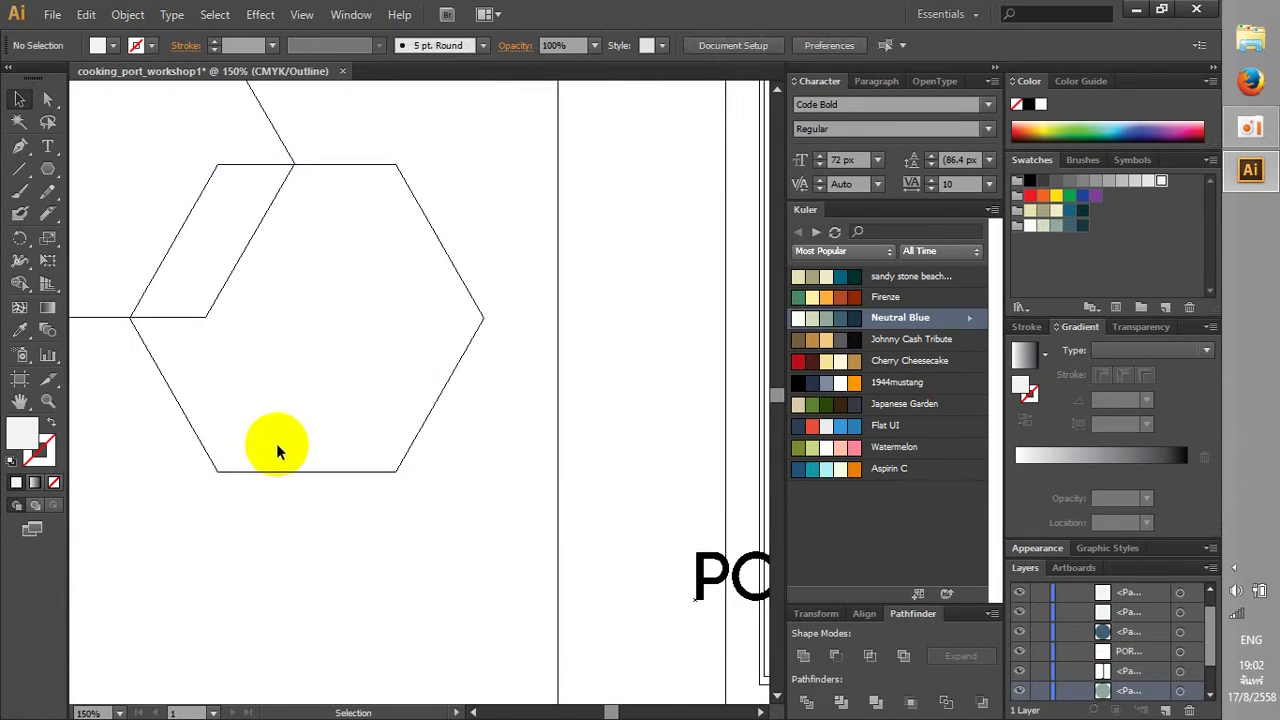
{"action": "scroll", "coordinate": [280, 450], "scroll_direction": "down", "scroll_amount": 2}
{"action": "key", "text": "ctrl+y"}
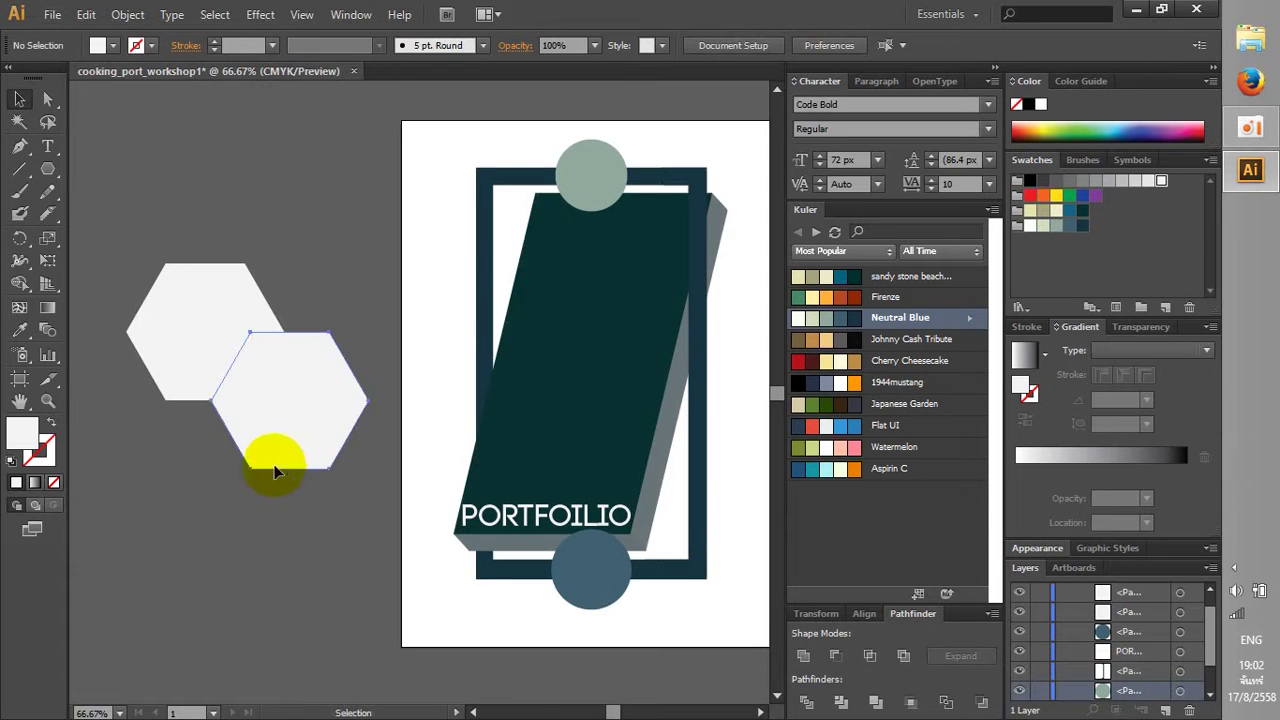
{"action": "mouse_move", "coordinate": [271, 457]}
{"action": "left_mouse_down"}
{"action": "mouse_move", "coordinate": [252, 482]}
{"action": "mouse_move", "coordinate": [248, 419]}
{"action": "mouse_move", "coordinate": [266, 434]}
{"action": "left_mouse_up"}
{"action": "left_click", "coordinate": [287, 630]}
Fill two hexagons with light grey swatches and move the bottom one up over the others
{"action": "mouse_move", "coordinate": [296, 557]}
{"action": "left_mouse_down"}
{"action": "mouse_move", "coordinate": [297, 491]}
{"action": "mouse_move", "coordinate": [245, 594]}
{"action": "mouse_move", "coordinate": [266, 580]}
{"action": "left_mouse_up"}
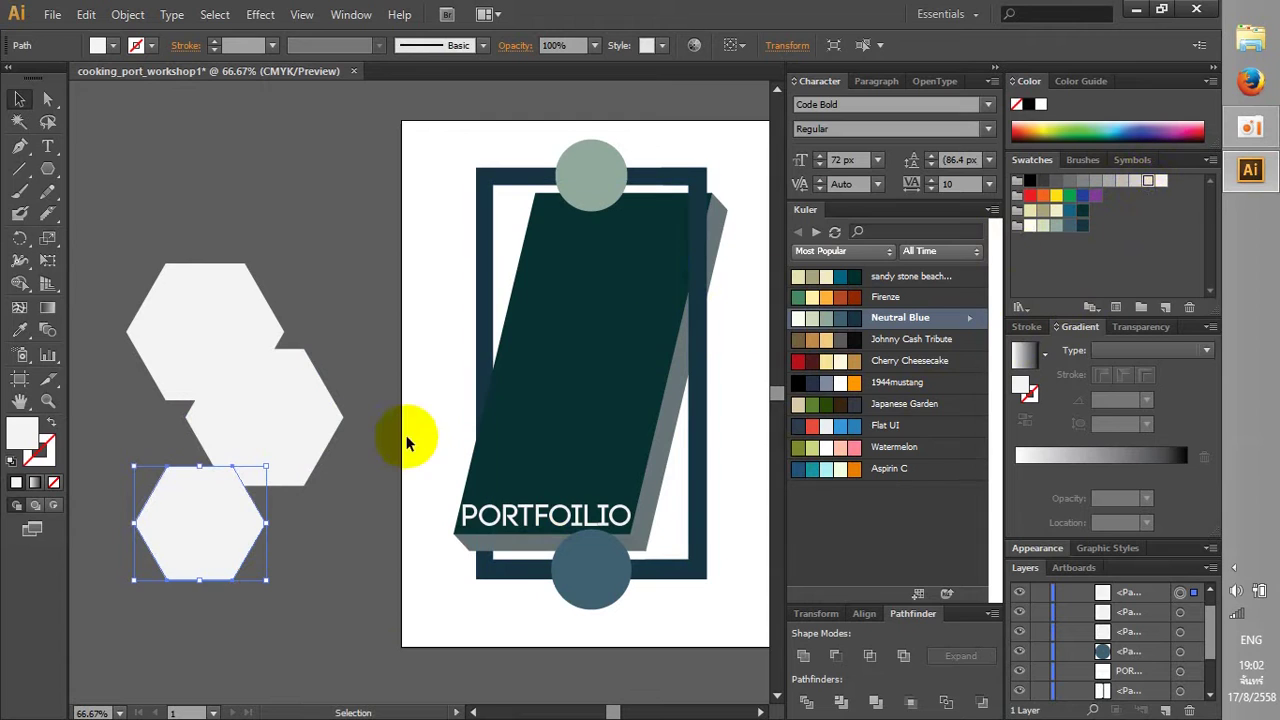
{"action": "left_click", "coordinate": [328, 421]}
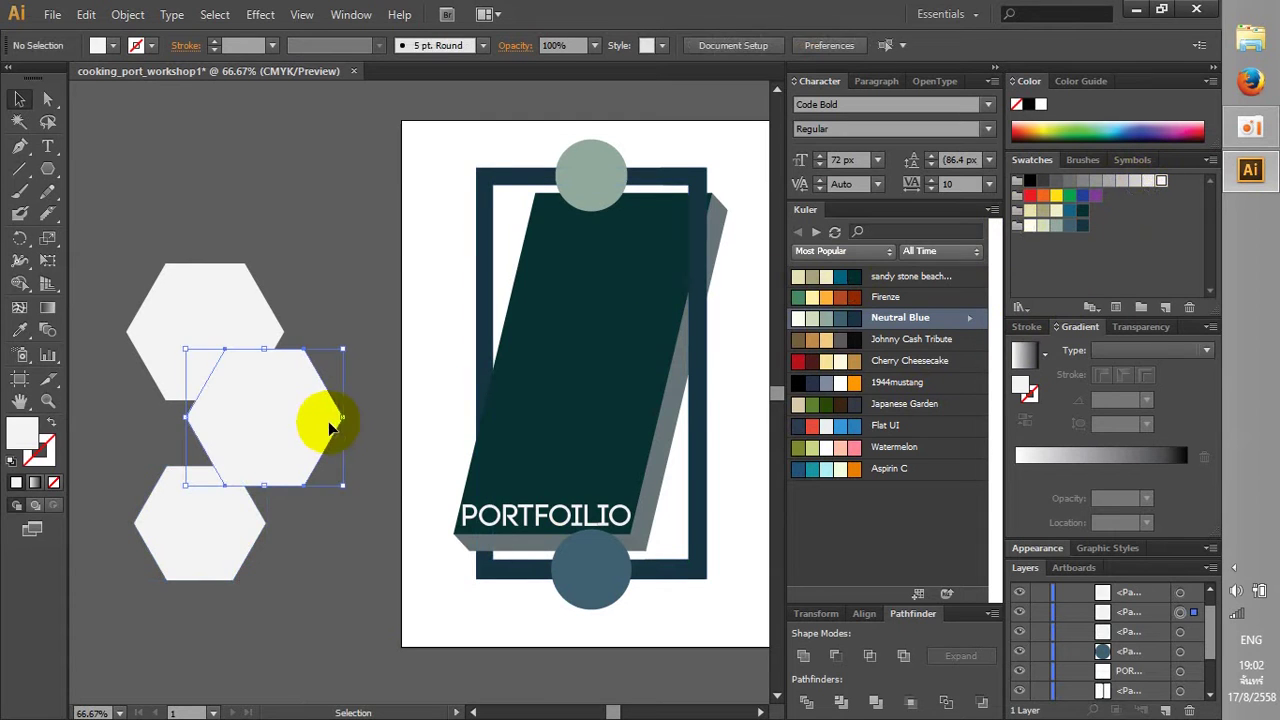
{"action": "left_click", "coordinate": [1128, 183]}
{"action": "mouse_move", "coordinate": [210, 520]}
{"action": "left_mouse_down"}
{"action": "mouse_move", "coordinate": [245, 421]}
{"action": "mouse_move", "coordinate": [246, 370]}
{"action": "left_mouse_up"}
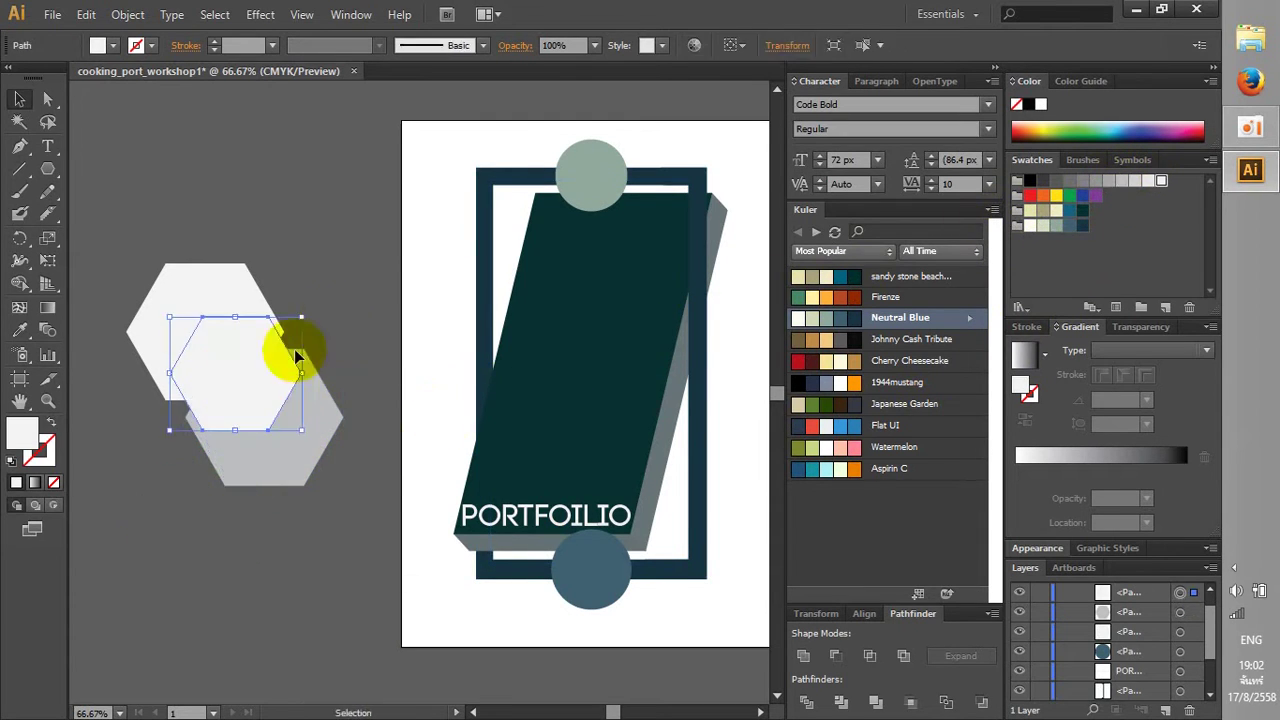
{"action": "left_click", "coordinate": [1157, 183]}
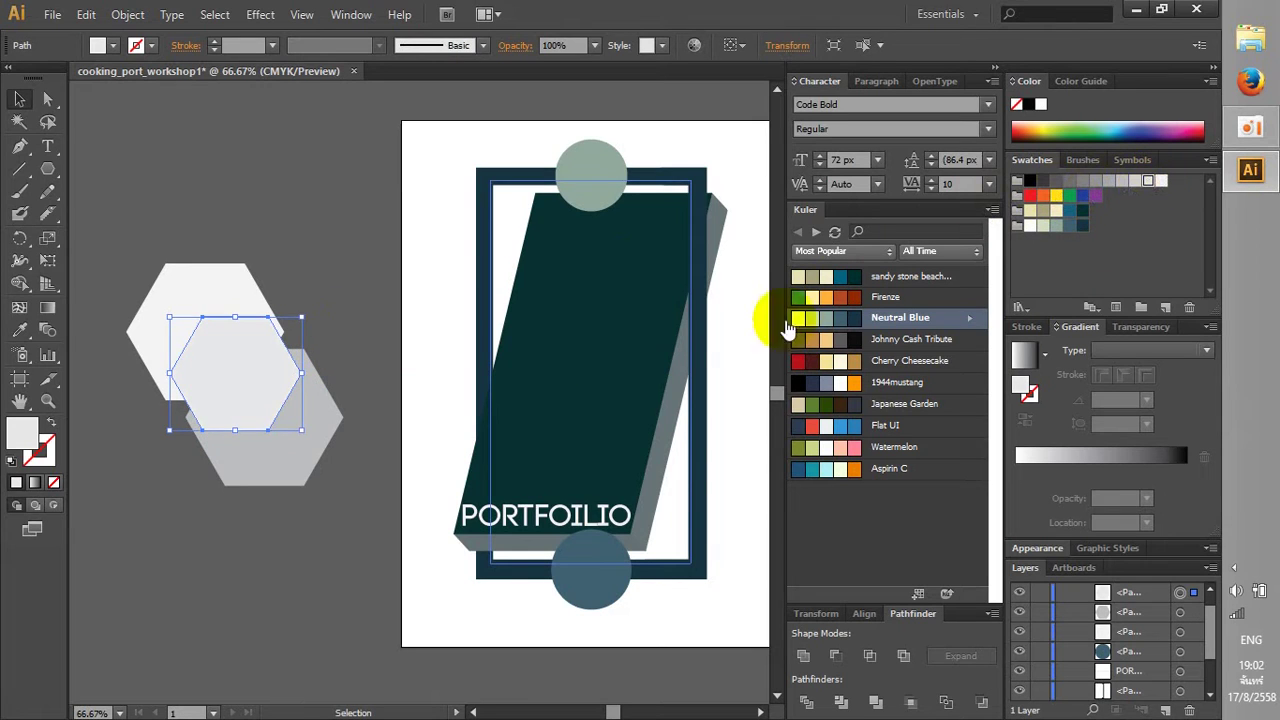
{"action": "left_click", "coordinate": [320, 508]}
Adjust the hexagon overlap, checking the arrangement in Outline view
{"action": "mouse_move", "coordinate": [230, 366]}
{"action": "left_mouse_down"}
{"action": "mouse_move", "coordinate": [218, 366]}
{"action": "mouse_move", "coordinate": [244, 389]}
{"action": "mouse_move", "coordinate": [243, 451]}
{"action": "left_mouse_up"}
{"action": "left_click", "coordinate": [235, 516]}
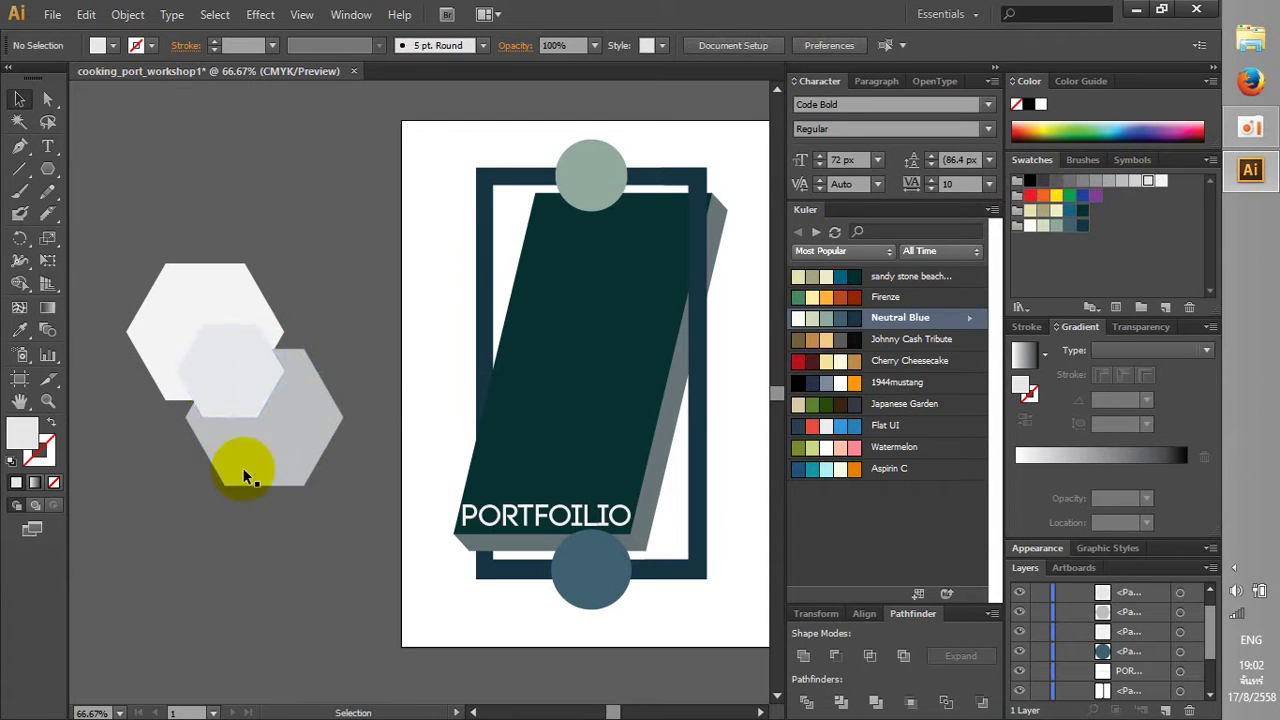
{"action": "mouse_move", "coordinate": [171, 520]}
{"action": "left_mouse_down"}
{"action": "mouse_move", "coordinate": [300, 337]}
{"action": "mouse_move", "coordinate": [238, 635]}
{"action": "left_mouse_up"}
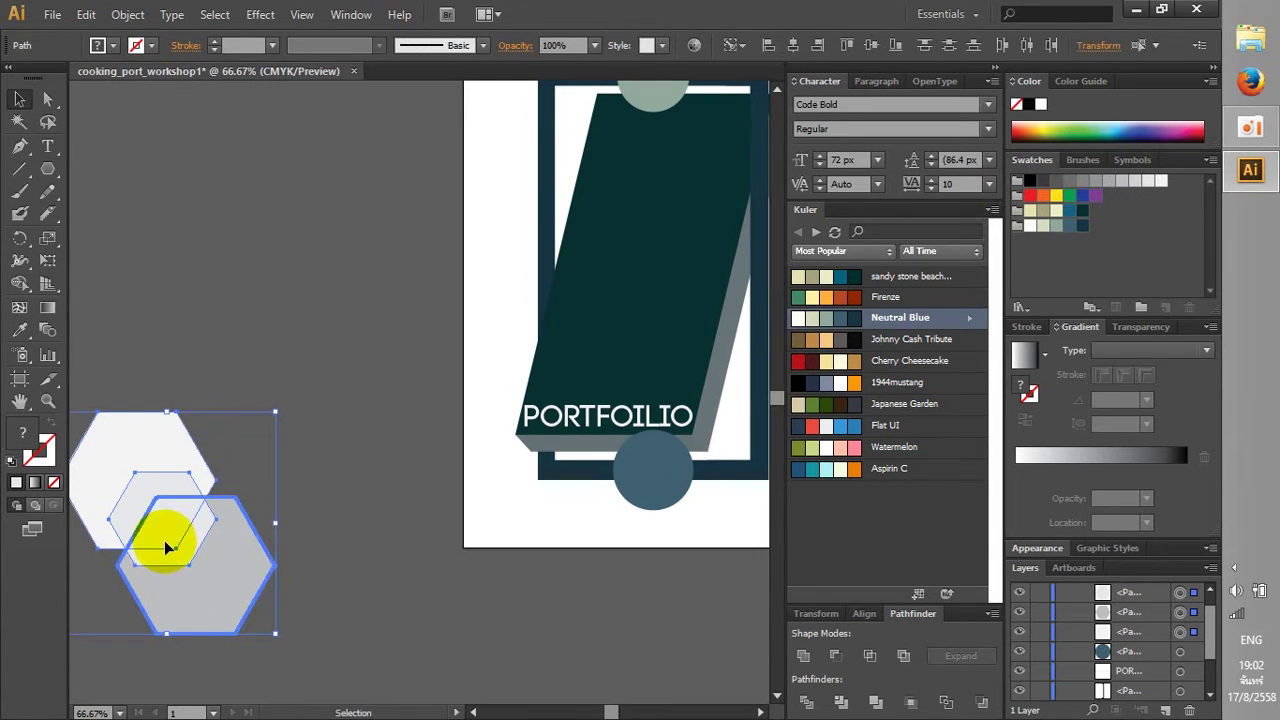
{"action": "left_click", "coordinate": [333, 553]}
{"action": "key", "text": "ctrl+y"}
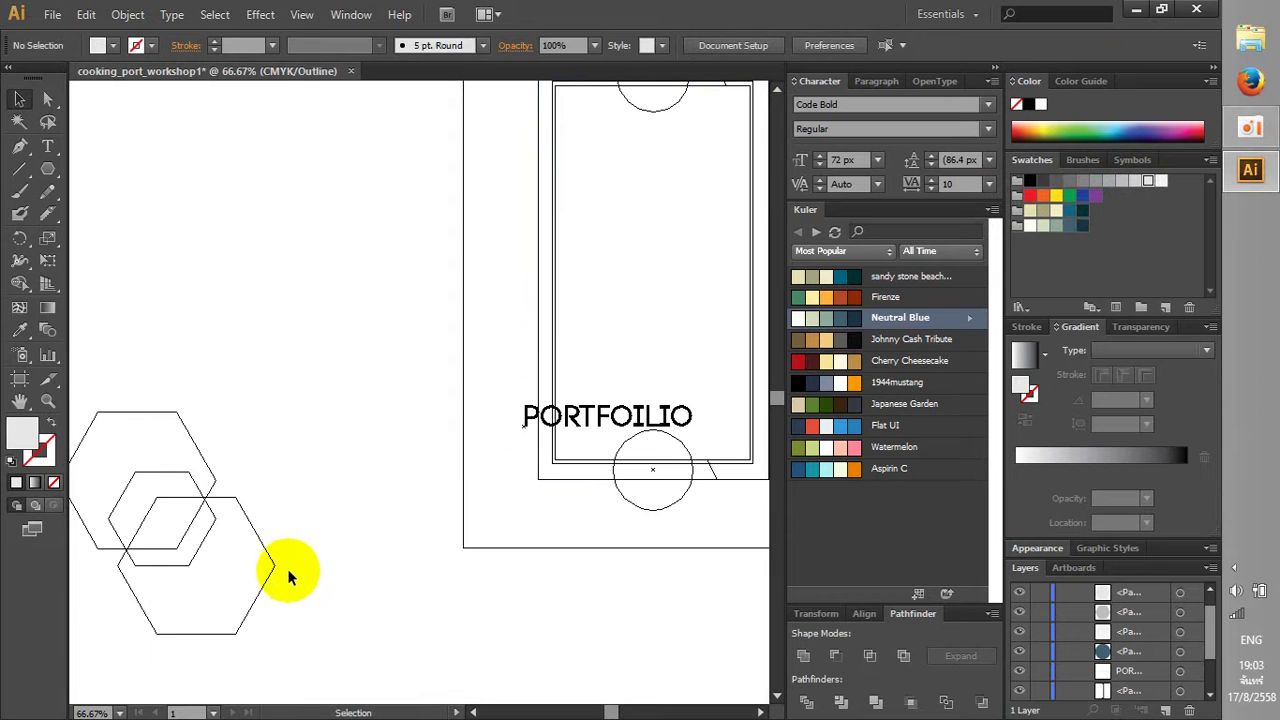
{"action": "key", "text": "ctrl+y"}
{"action": "left_click_drag", "start_coordinate": [305, 477], "coordinate": [81, 611]}
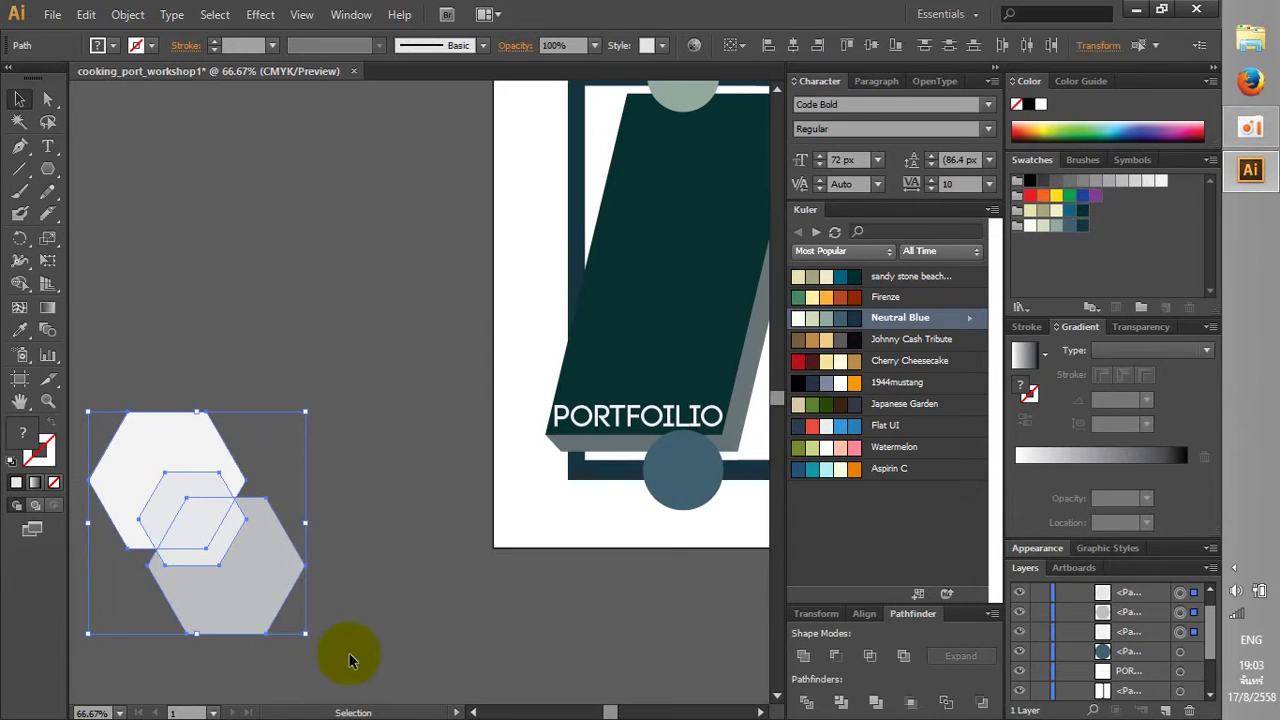
{"action": "left_click_drag", "start_coordinate": [320, 378], "coordinate": [423, 345]}
{"action": "left_click", "coordinate": [80, 195]}
Place the grey hexagon under the white one and the small hexagon over their overlap
{"action": "left_click", "coordinate": [287, 472]}
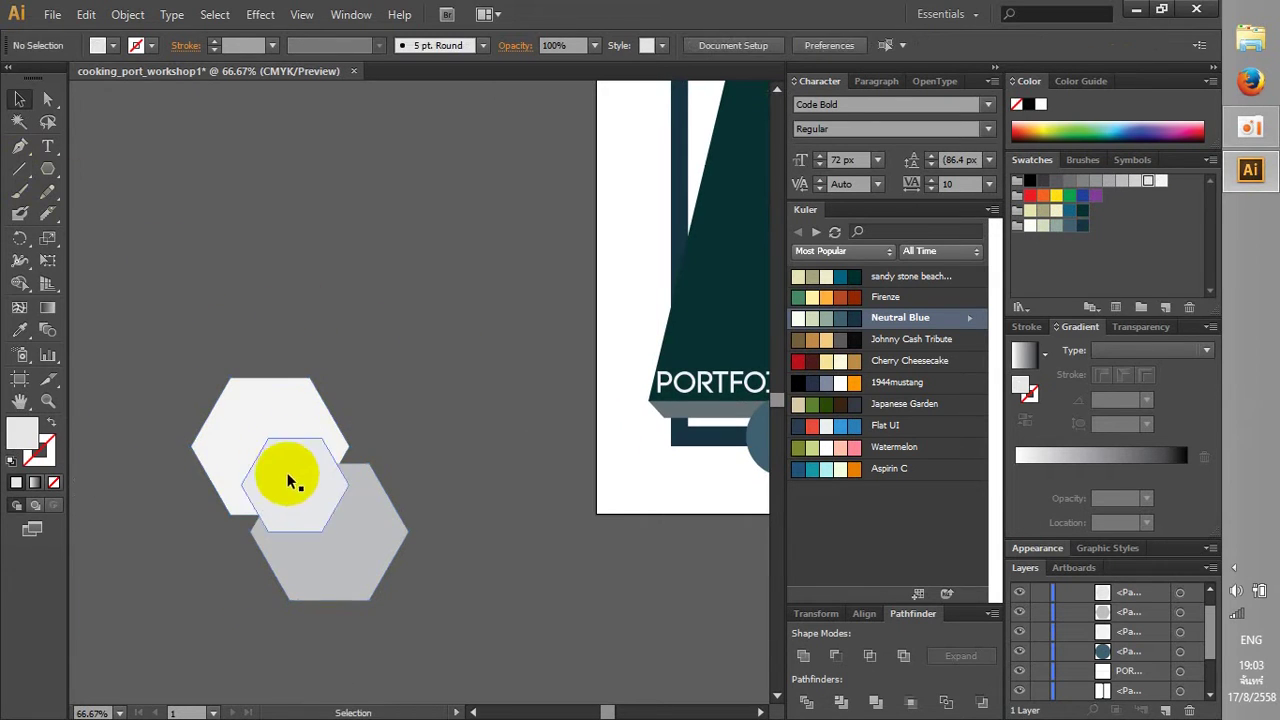
{"action": "left_click_drag", "start_coordinate": [294, 487], "coordinate": [452, 427]}
{"action": "mouse_move", "coordinate": [337, 554]}
{"action": "left_mouse_down"}
{"action": "mouse_move", "coordinate": [315, 542]}
{"action": "mouse_move", "coordinate": [277, 466]}
{"action": "mouse_move", "coordinate": [265, 565]}
{"action": "mouse_move", "coordinate": [277, 545]}
{"action": "mouse_move", "coordinate": [337, 537]}
{"action": "left_mouse_up"}
{"action": "left_click_drag", "start_coordinate": [468, 420], "coordinate": [273, 497]}
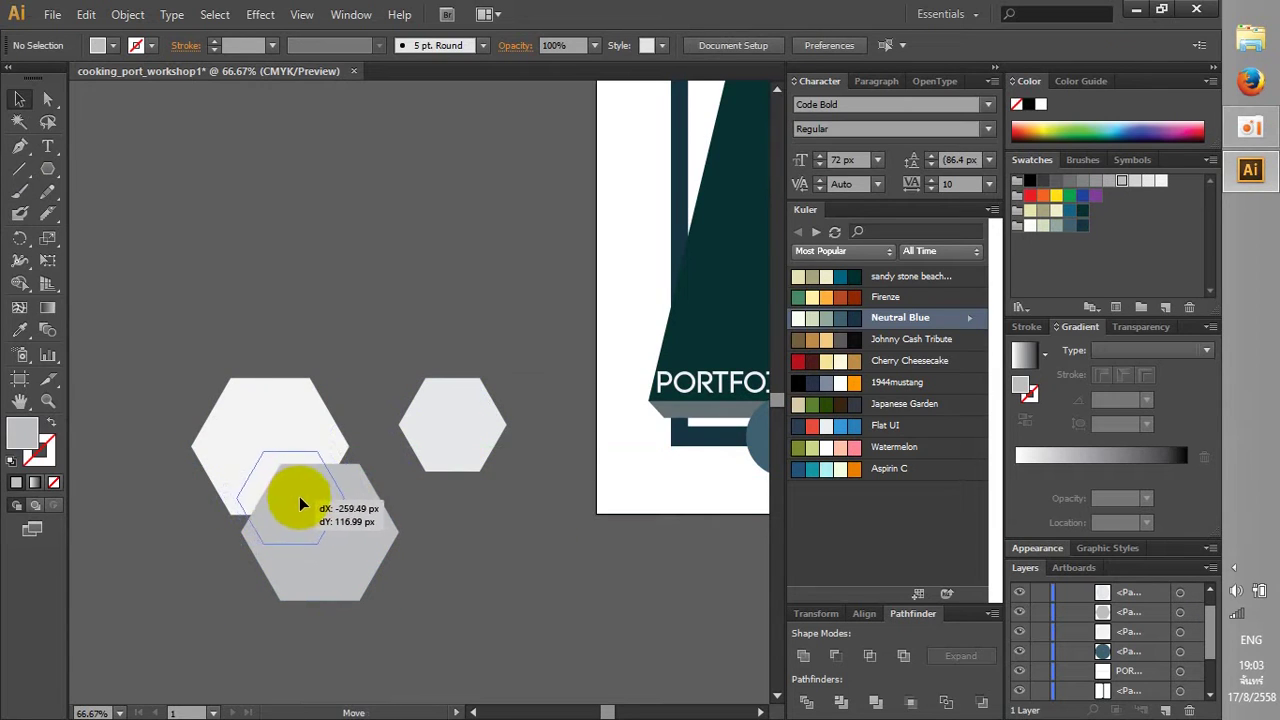
{"action": "mouse_move", "coordinate": [299, 496]}
{"action": "left_mouse_down"}
{"action": "mouse_move", "coordinate": [270, 459]}
{"action": "mouse_move", "coordinate": [249, 457]}
{"action": "mouse_move", "coordinate": [249, 510]}
{"action": "mouse_move", "coordinate": [293, 509]}
{"action": "left_mouse_up"}
{"action": "left_click_drag", "start_coordinate": [427, 407], "coordinate": [251, 626]}
{"action": "left_click", "coordinate": [463, 625]}
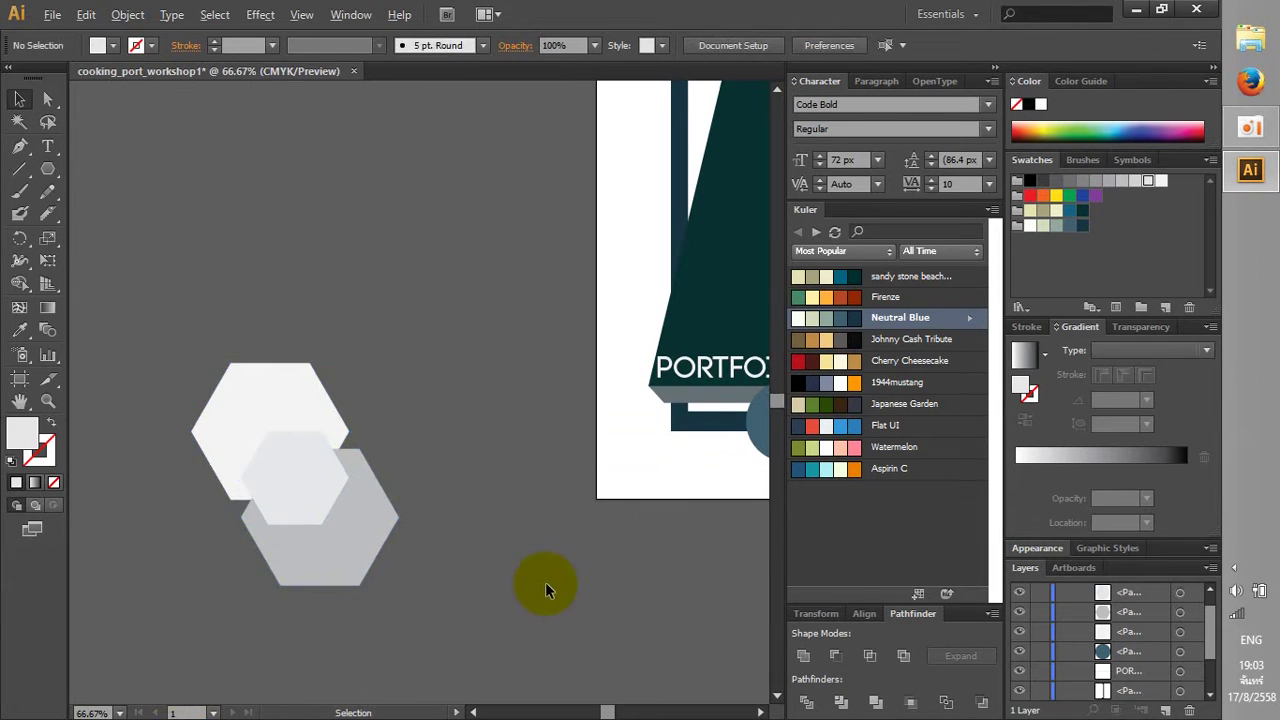
Fill the top-left hexagon grey and the bottom-right hexagon white
{"action": "scroll", "coordinate": [545, 582], "scroll_direction": "down", "scroll_amount": 1}
{"action": "scroll", "coordinate": [508, 494], "scroll_direction": "right", "scroll_amount": 1}
{"action": "left_click", "coordinate": [285, 449]}
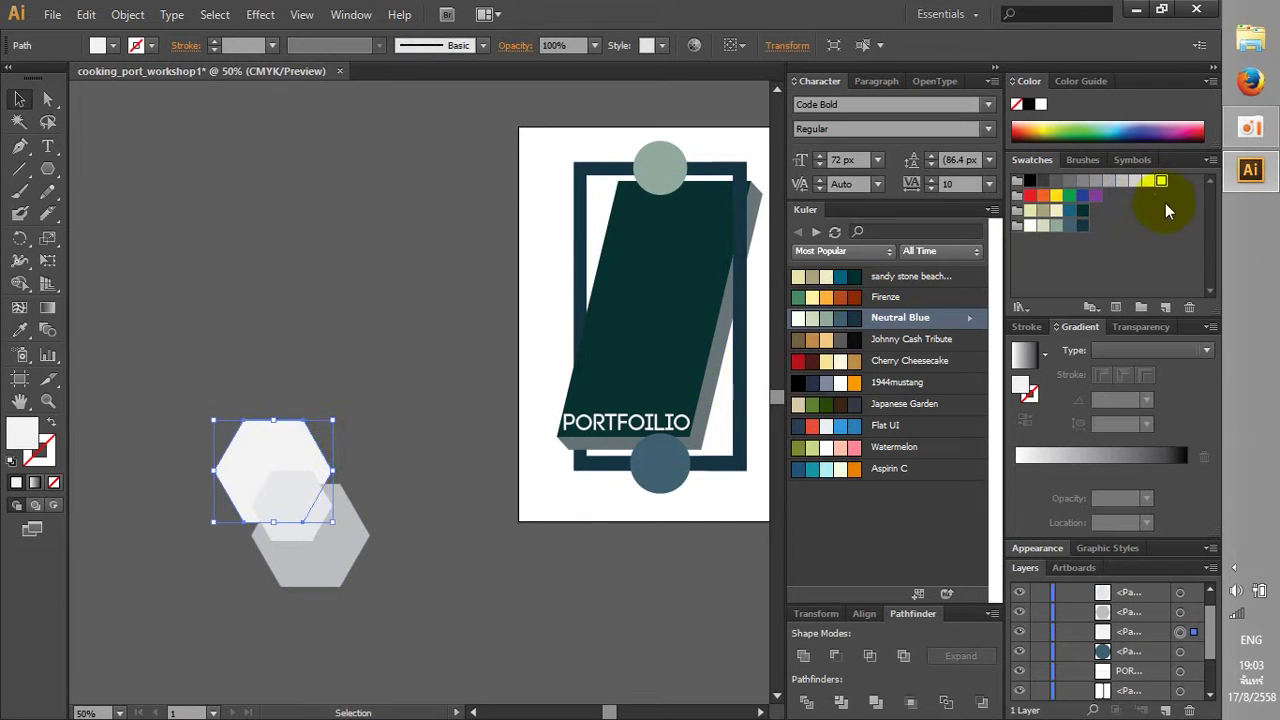
{"action": "left_click", "coordinate": [1135, 180]}
{"action": "left_click", "coordinate": [350, 462]}
{"action": "left_click", "coordinate": [336, 548]}
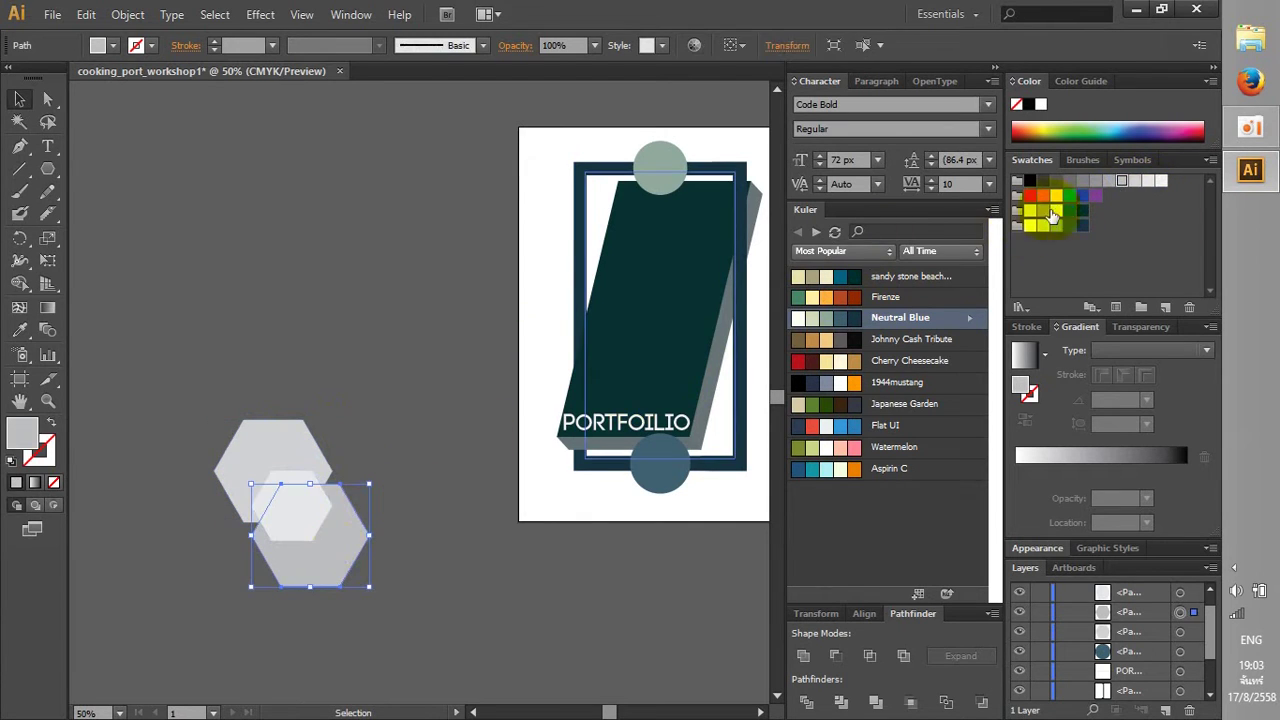
{"action": "left_click", "coordinate": [1161, 180]}
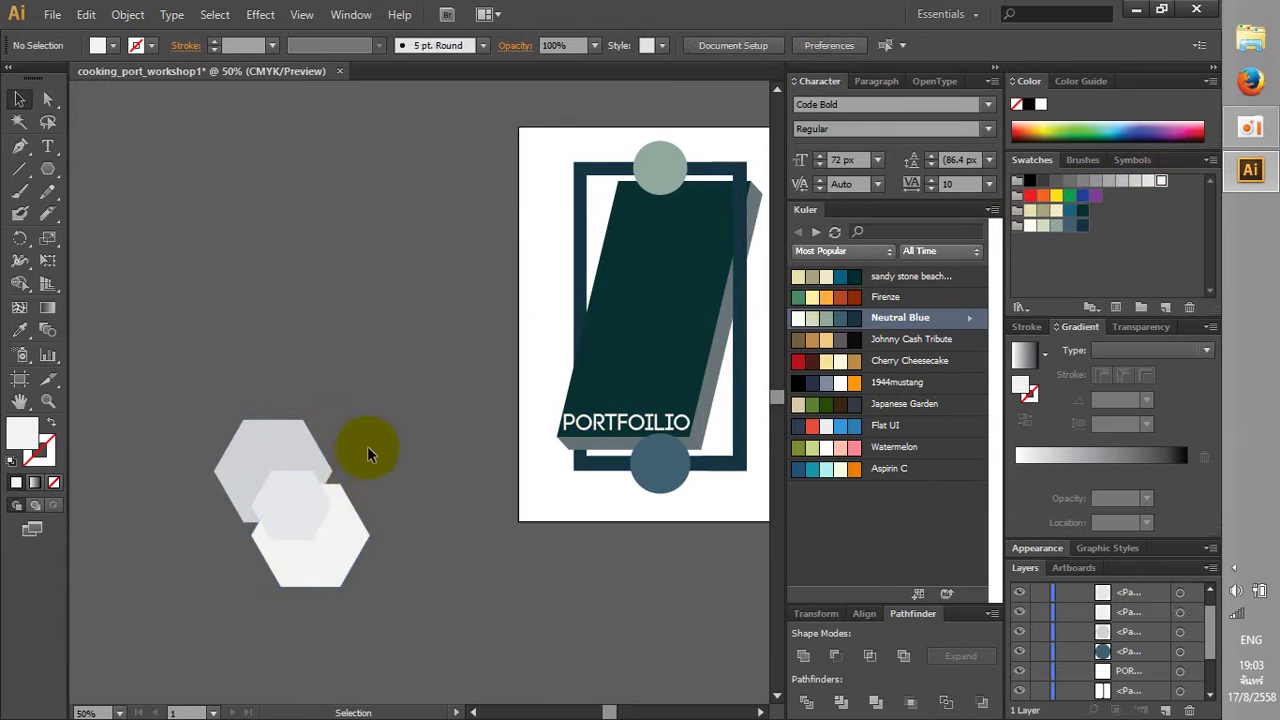
Move the selected hexagon cluster onto the dark panel above the title
{"action": "mouse_move", "coordinate": [366, 449]}
{"action": "left_mouse_down"}
{"action": "mouse_move", "coordinate": [290, 490]}
{"action": "mouse_move", "coordinate": [660, 300]}
{"action": "left_mouse_up"}
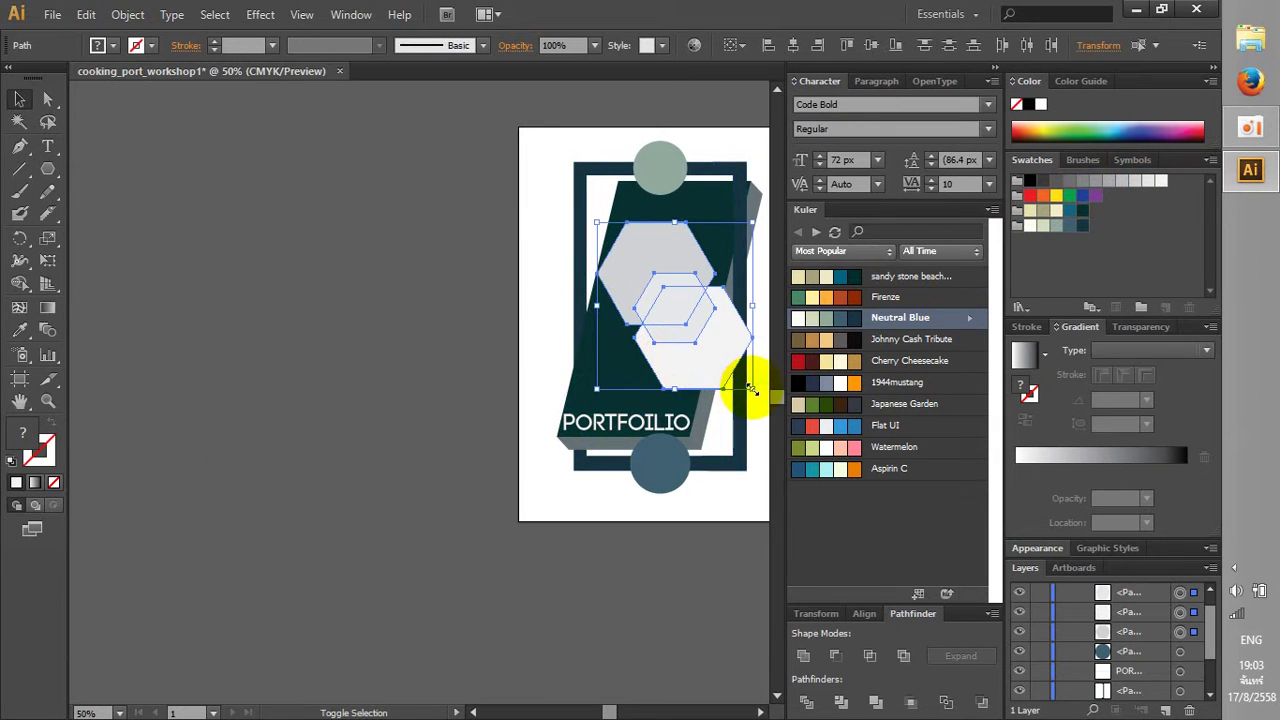
{"action": "left_click_drag", "start_coordinate": [756, 392], "coordinate": [697, 343]}
{"action": "key", "text": "ctrl+plus"}
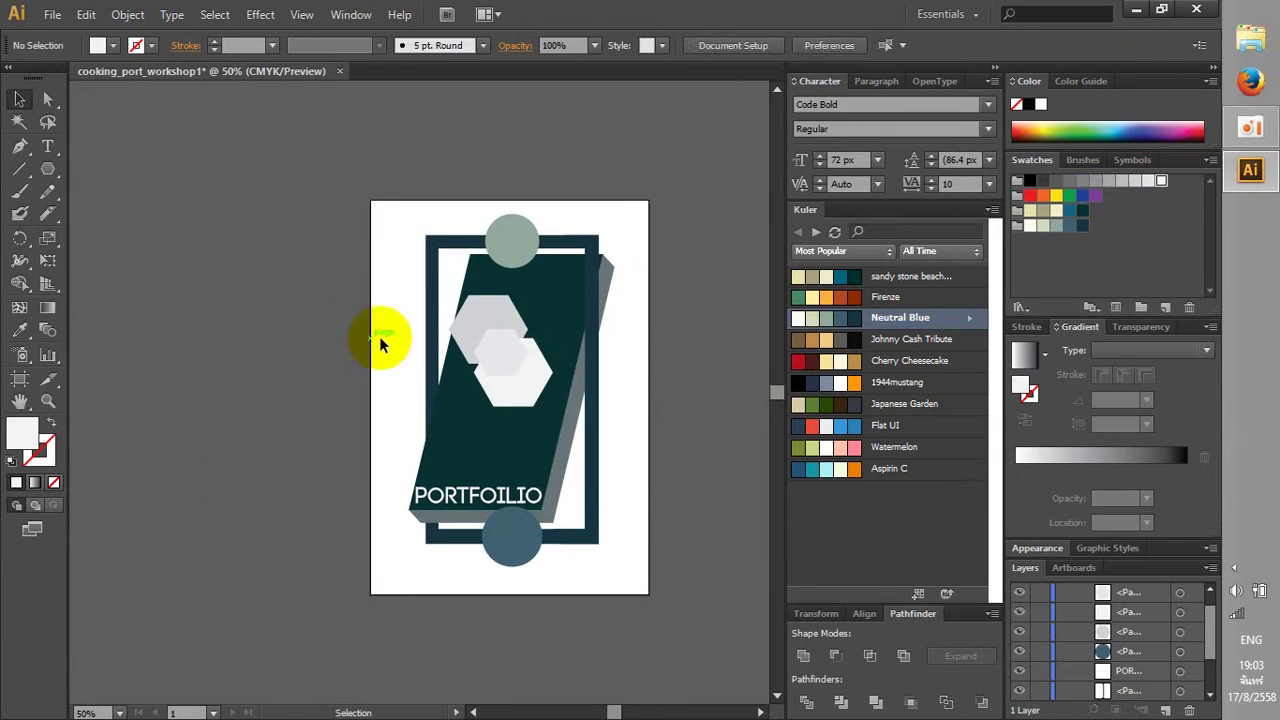
{"action": "key", "text": "ctrl+plus"}
{"action": "left_click_drag", "start_coordinate": [612, 374], "coordinate": [594, 323]}
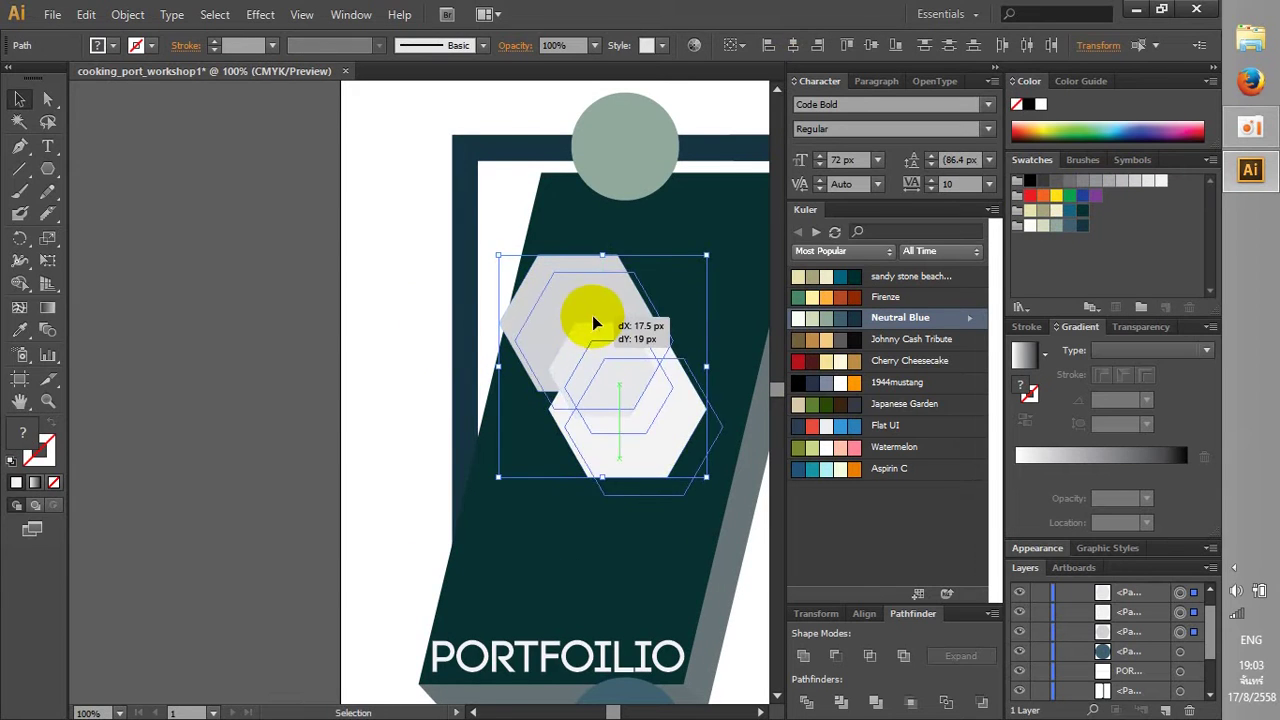
{"action": "key", "text": "ctrl+minus"}
{"action": "left_click", "coordinate": [103, 434]}
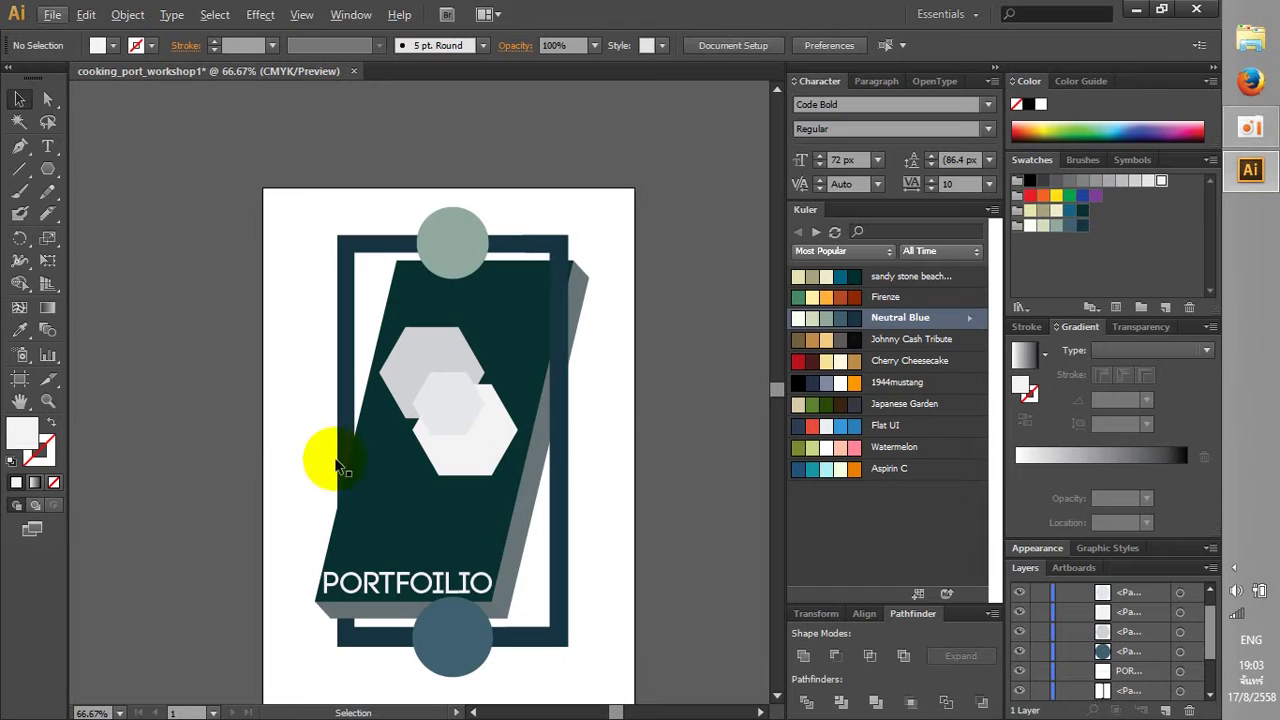
Enlarge the smaller hexagon with a 20% grey fill and lighten the upper-left hexagon's grey
{"action": "left_click", "coordinate": [446, 409]}
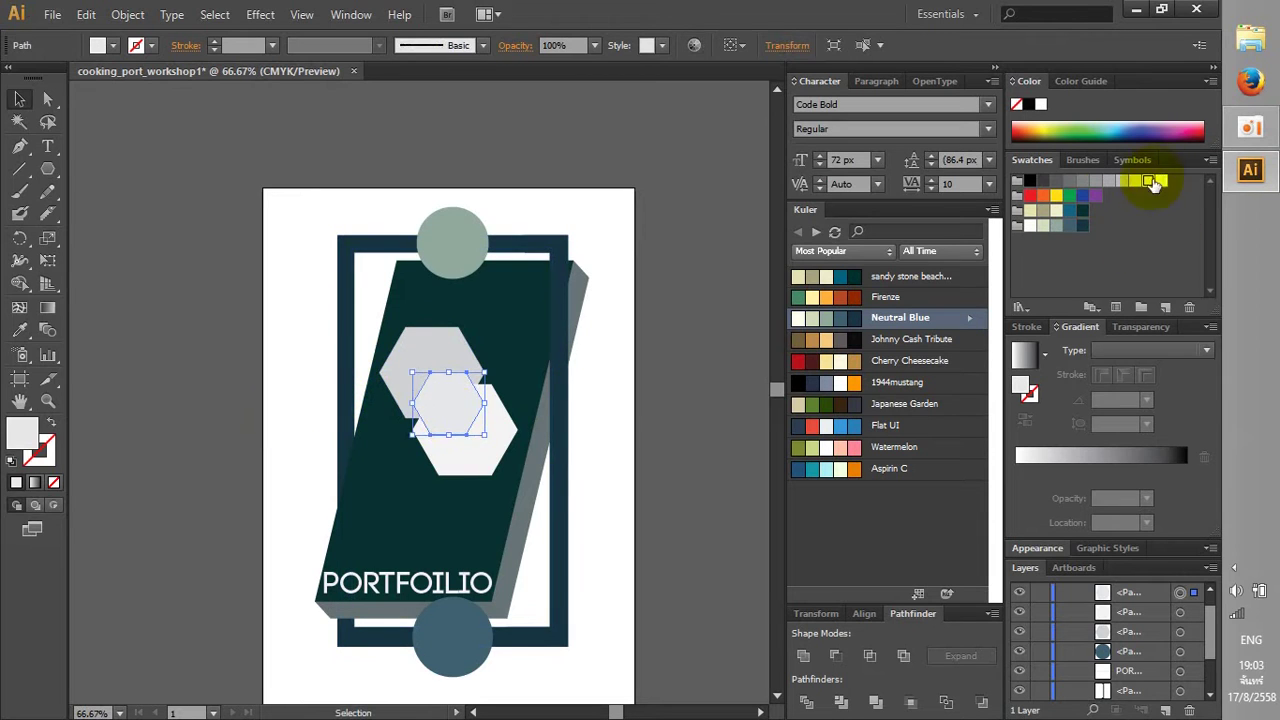
{"action": "left_click_drag", "start_coordinate": [486, 435], "coordinate": [519, 475]}
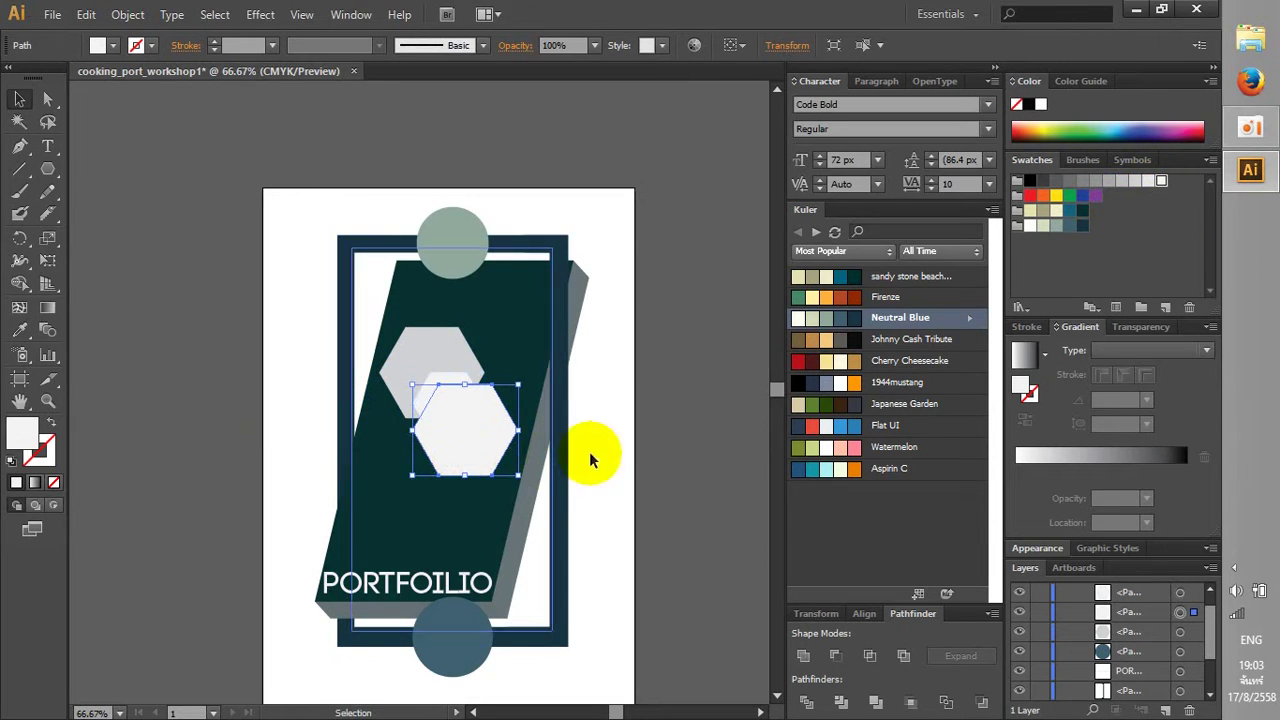
{"action": "left_click", "coordinate": [1130, 185]}
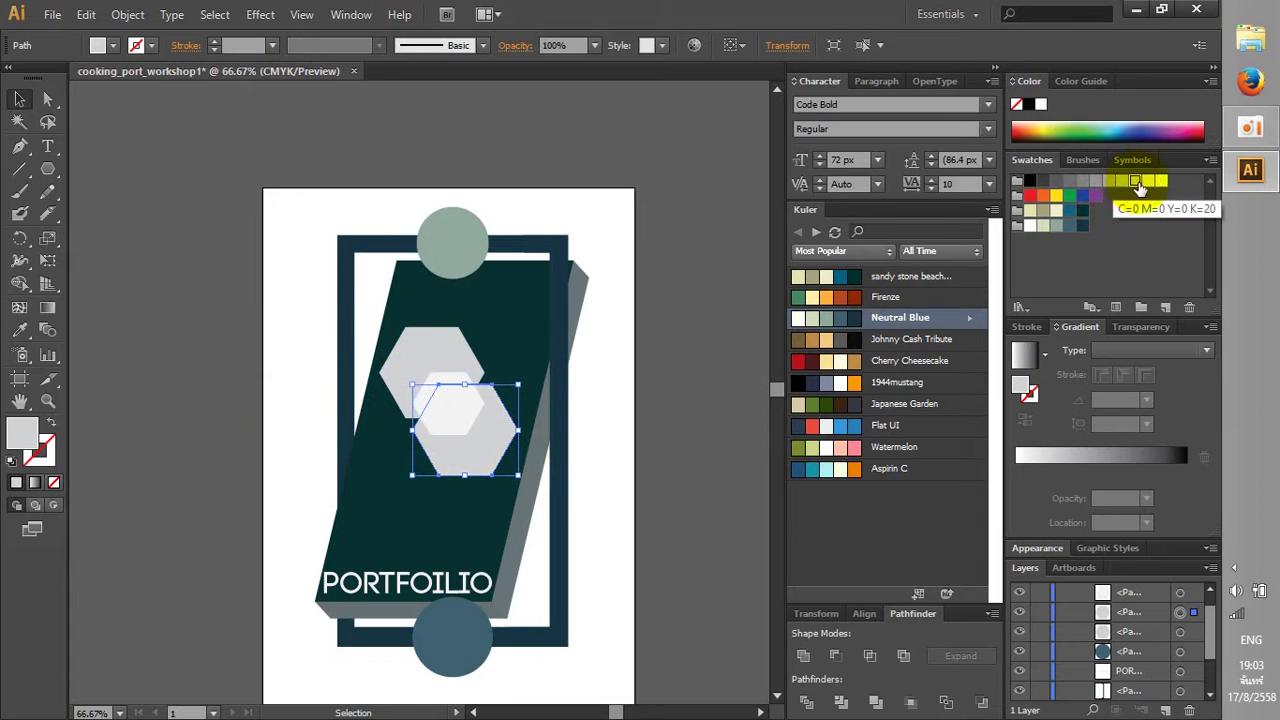
{"action": "left_click", "coordinate": [443, 345]}
{"action": "left_click", "coordinate": [1148, 183]}
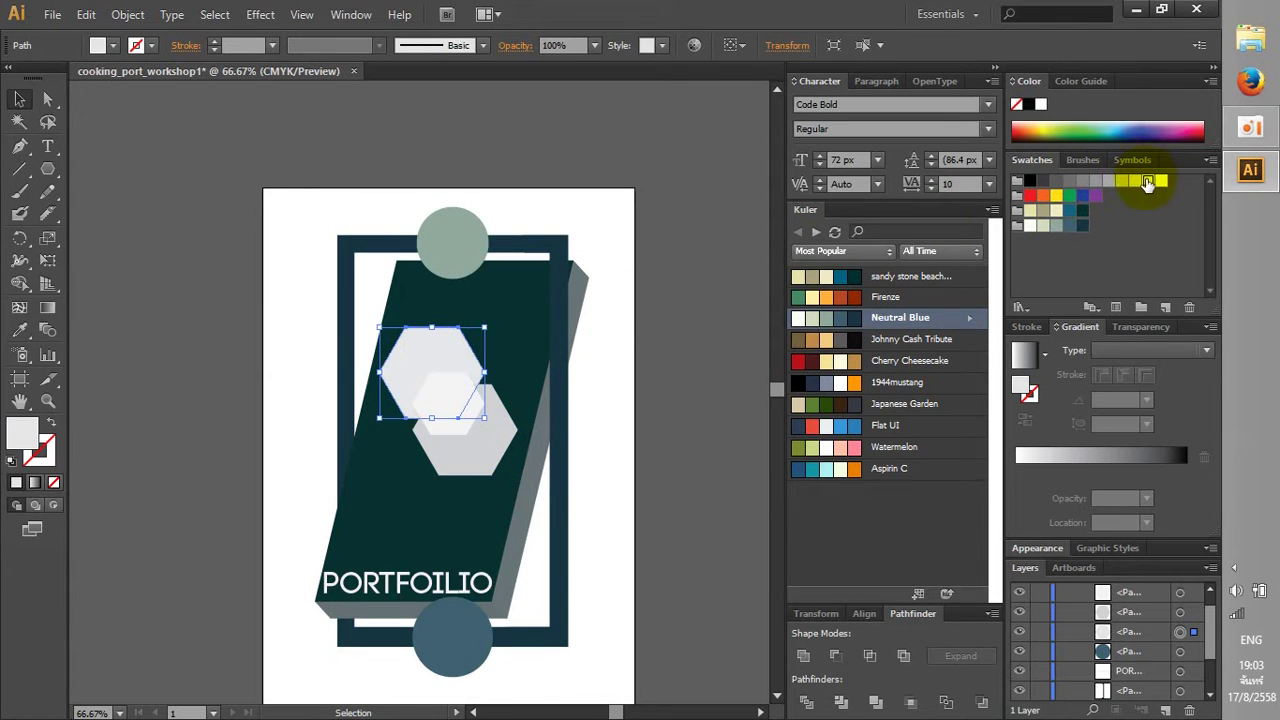
{"action": "left_click", "coordinate": [680, 349]}
Shrink the upper hexagon slightly and enlarge the lower hexagon
{"action": "scroll", "coordinate": [680, 348], "scroll_direction": "down", "scroll_amount": 1}
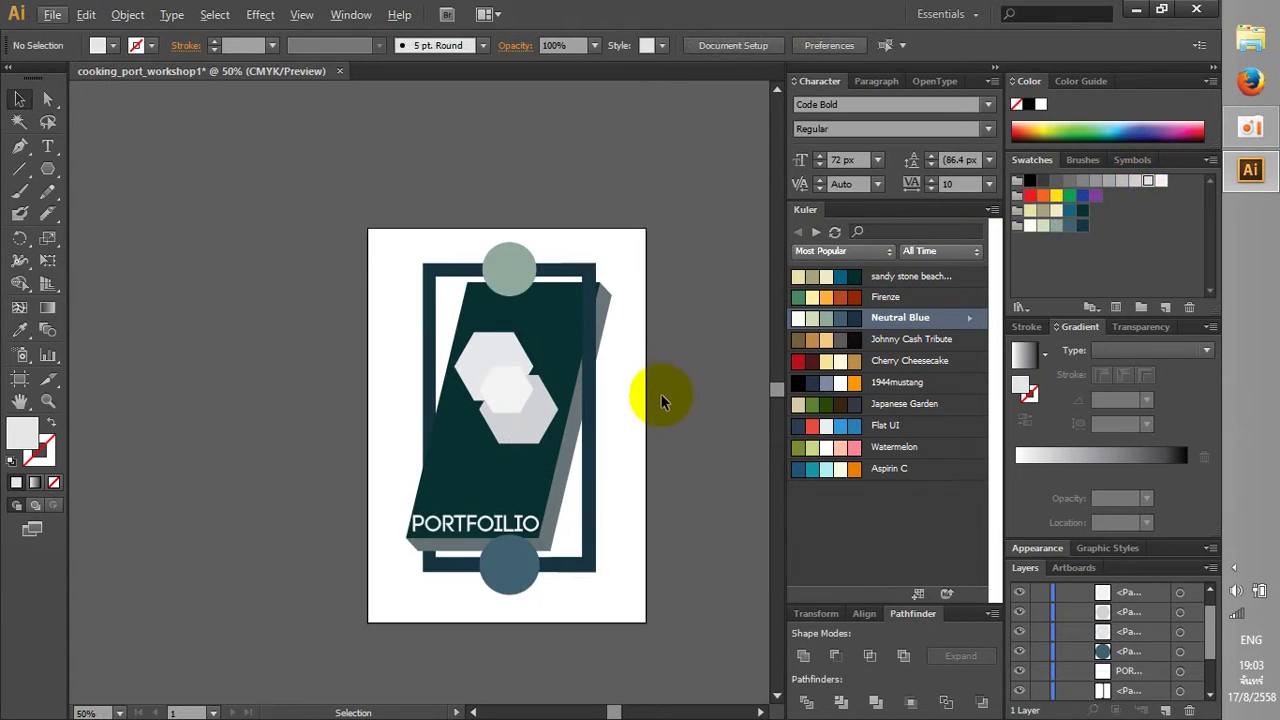
{"action": "scroll", "coordinate": [653, 408], "scroll_direction": "up", "scroll_amount": 1}
{"action": "scroll", "coordinate": [653, 408], "scroll_direction": "up", "scroll_amount": 1}
{"action": "mouse_move", "coordinate": [334, 303]}
{"action": "left_mouse_down"}
{"action": "mouse_move", "coordinate": [348, 335]}
{"action": "mouse_move", "coordinate": [334, 303]}
{"action": "left_mouse_up"}
{"action": "mouse_move", "coordinate": [257, 254]}
{"action": "left_mouse_down"}
{"action": "mouse_move", "coordinate": [287, 281]}
{"action": "mouse_move", "coordinate": [262, 263]}
{"action": "left_mouse_up"}
{"action": "left_click", "coordinate": [654, 350]}
{"action": "left_click", "coordinate": [395, 445]}
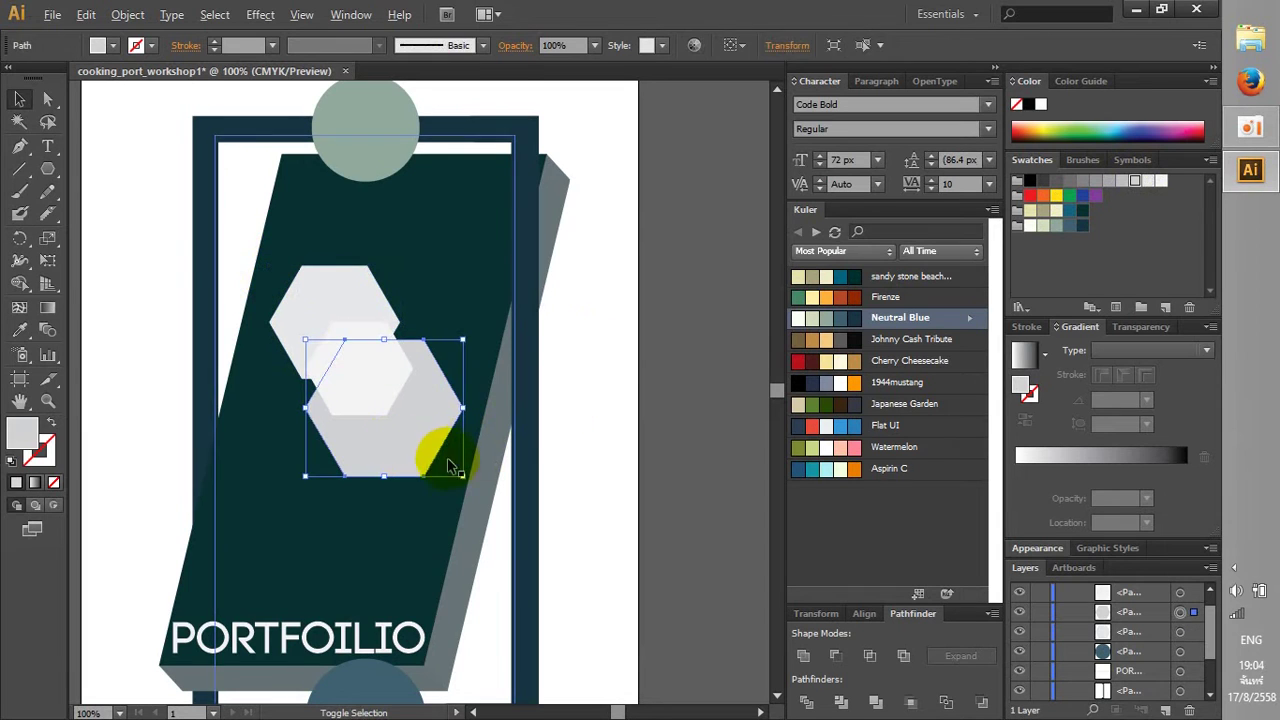
{"action": "left_click_drag", "start_coordinate": [462, 475], "coordinate": [470, 484]}
{"action": "left_click", "coordinate": [645, 452]}
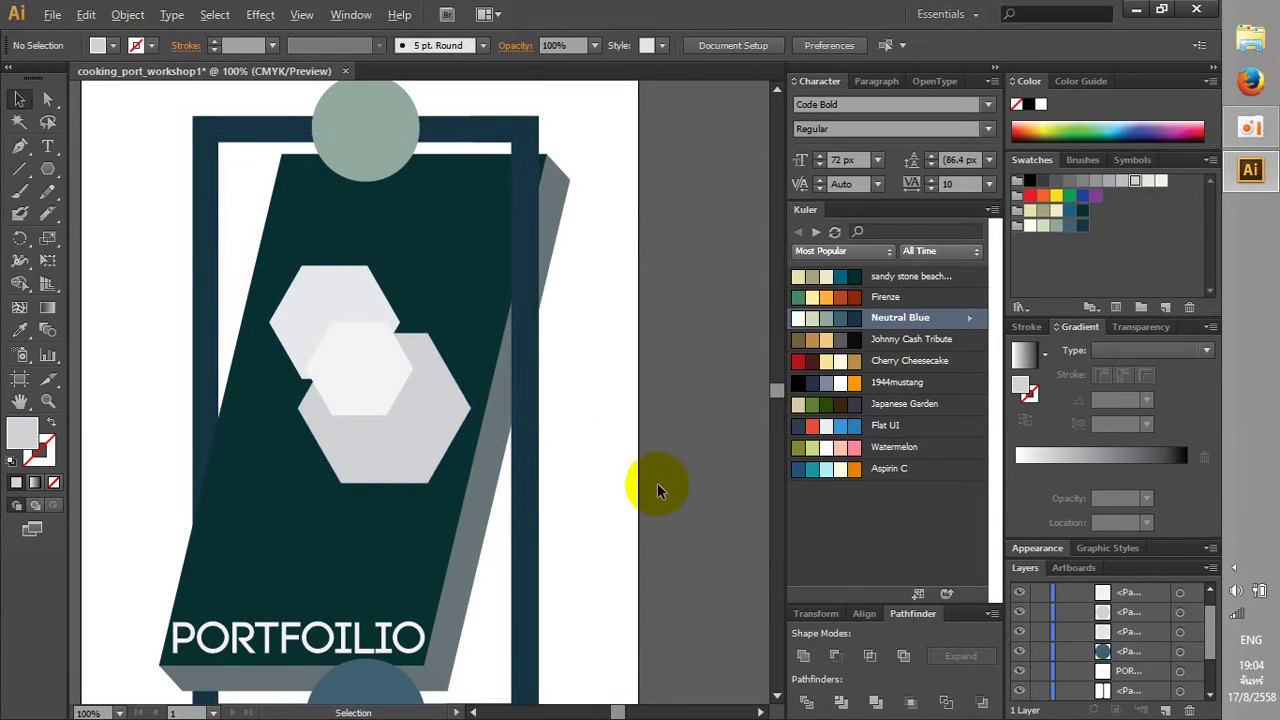
{"action": "scroll", "coordinate": [657, 485], "scroll_direction": "down", "scroll_amount": 1, "text": "alt"}
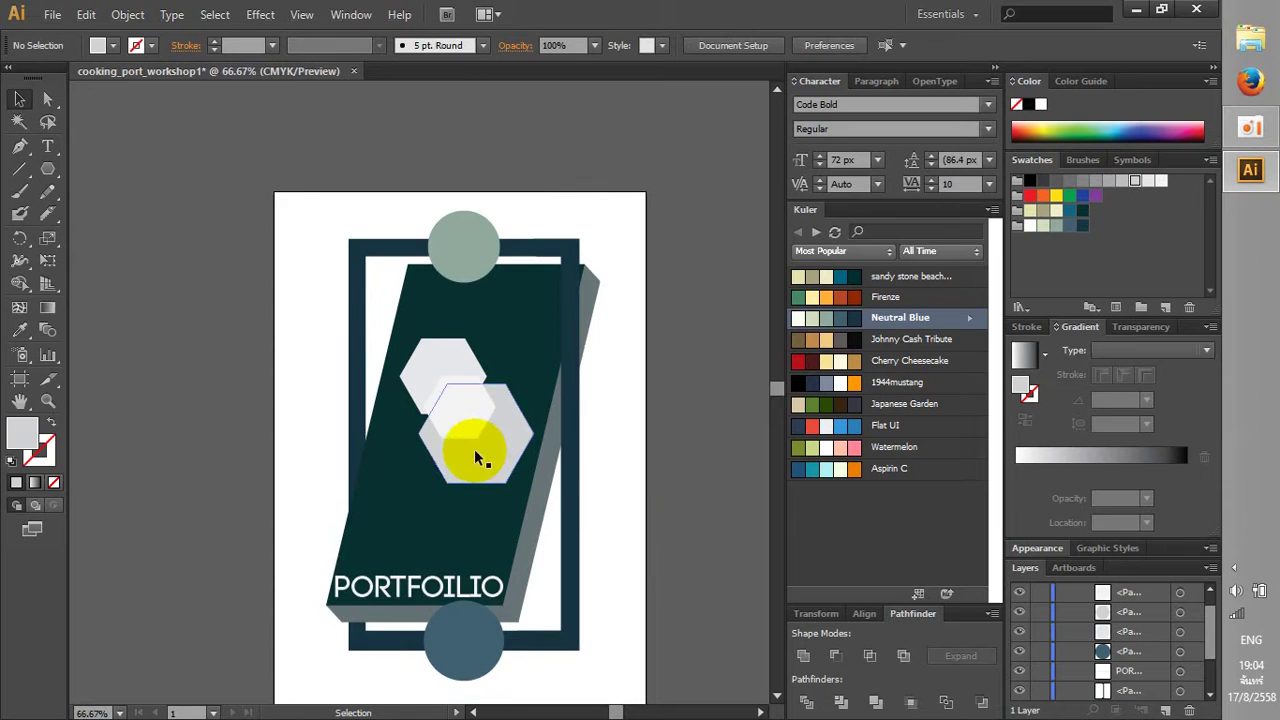
{"action": "scroll", "coordinate": [575, 500], "scroll_direction": "down", "scroll_amount": 1, "text": "alt"}
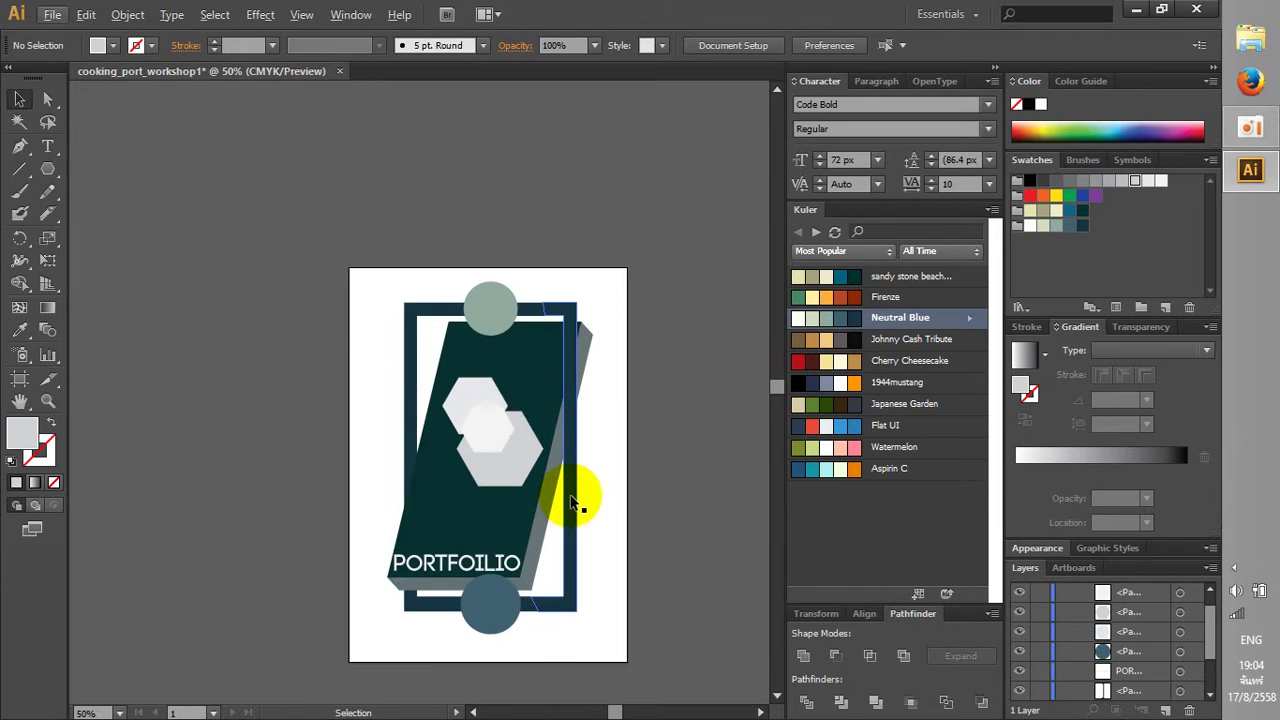
{"action": "left_click", "coordinate": [488, 461]}
{"action": "left_click", "coordinate": [500, 510]}
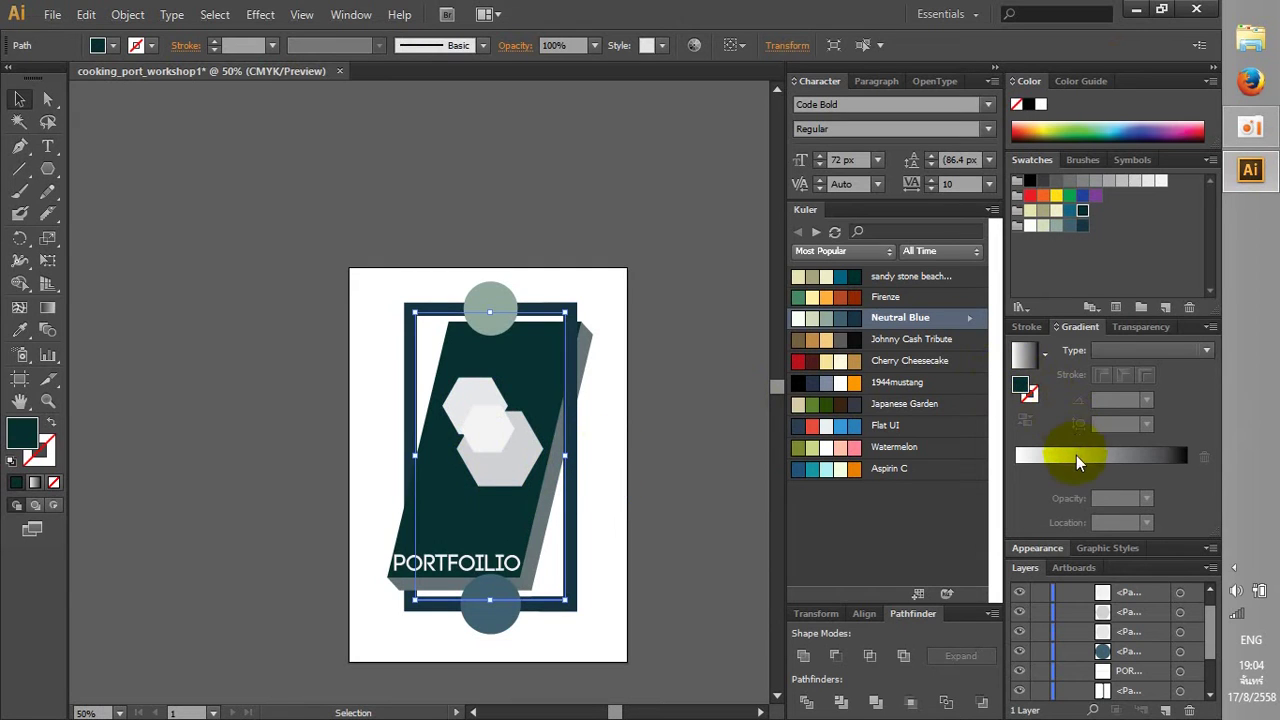
{"action": "left_click", "coordinate": [1017, 365]}
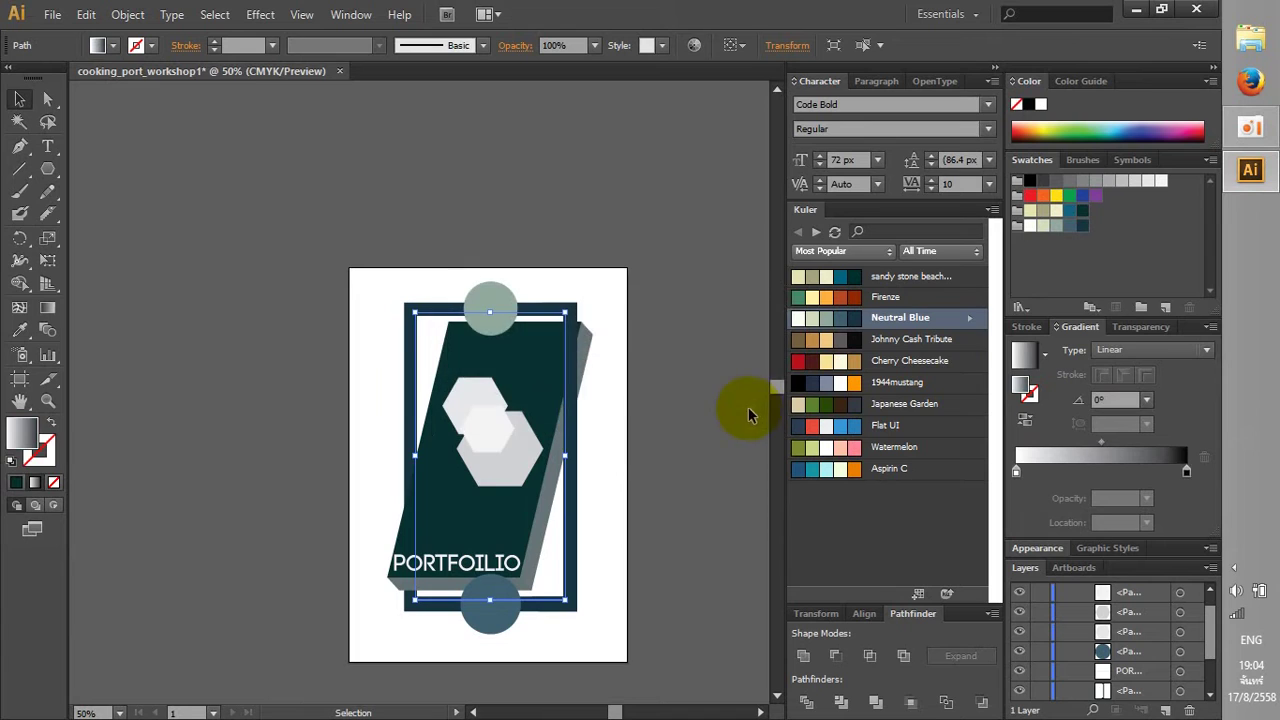
{"action": "left_click", "coordinate": [633, 433]}
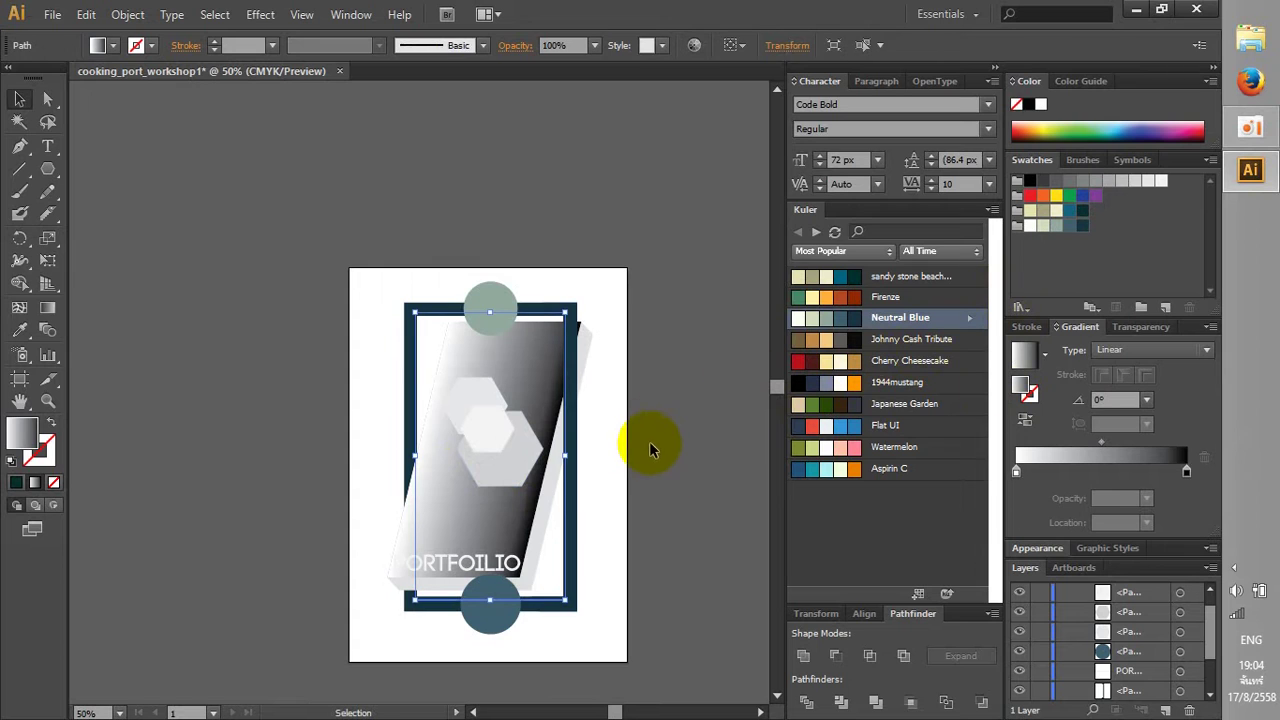
{"action": "left_click", "coordinate": [670, 432]}
Undo the gradient to restore the slanted panel's dark teal fill
{"action": "key", "text": "ctrl+z"}
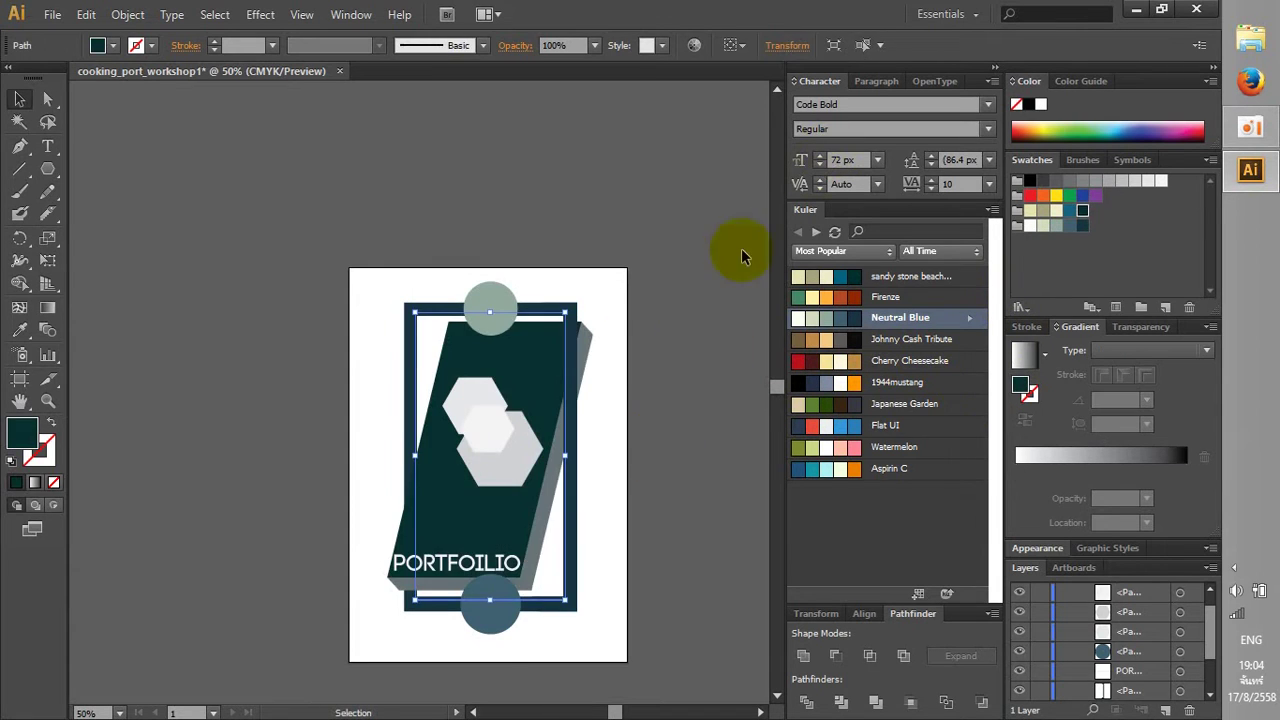
{"action": "left_click", "coordinate": [623, 349]}
{"action": "scroll", "coordinate": [540, 390], "scroll_direction": "up", "scroll_amount": 1}
{"action": "double_click", "coordinate": [463, 411]}
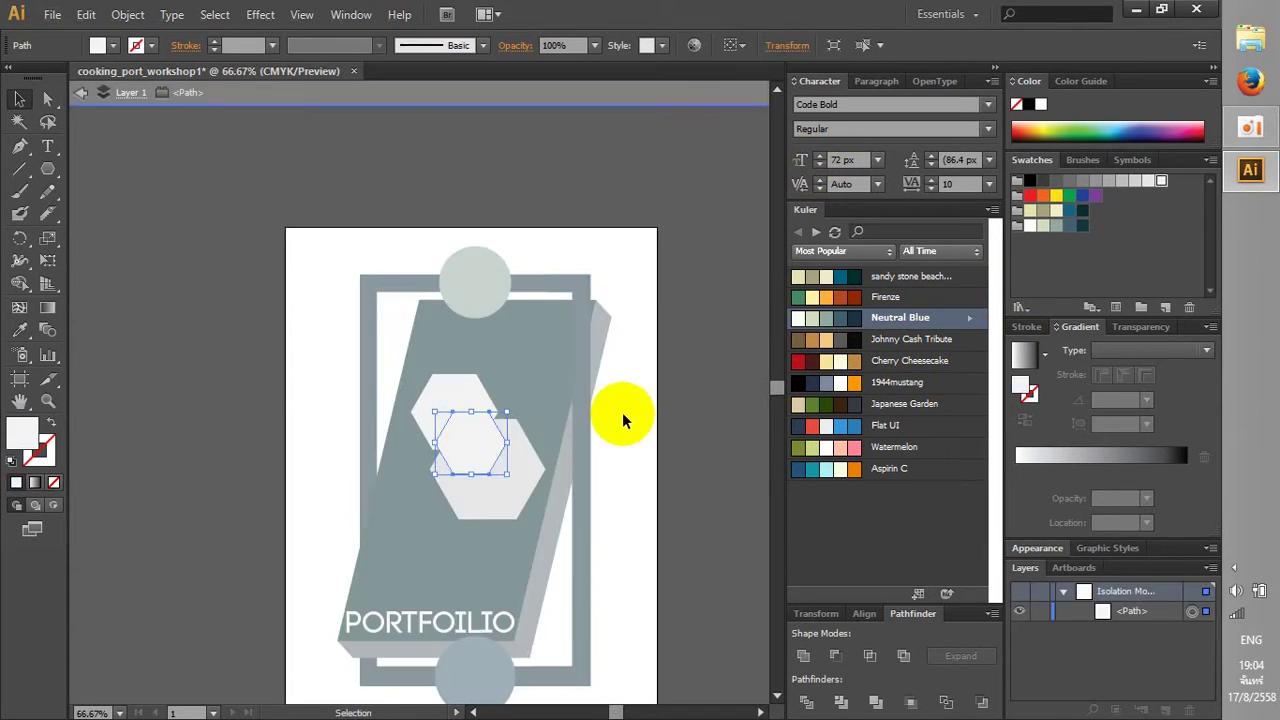
{"action": "double_click", "coordinate": [662, 442]}
{"action": "mouse_move", "coordinate": [651, 349]}
{"action": "left_mouse_down"}
{"action": "mouse_move", "coordinate": [643, 286]}
{"action": "mouse_move", "coordinate": [622, 354]}
{"action": "left_mouse_up"}
Move the small hexagon up-left and send it behind the dark panel
{"action": "left_click", "coordinate": [485, 365]}
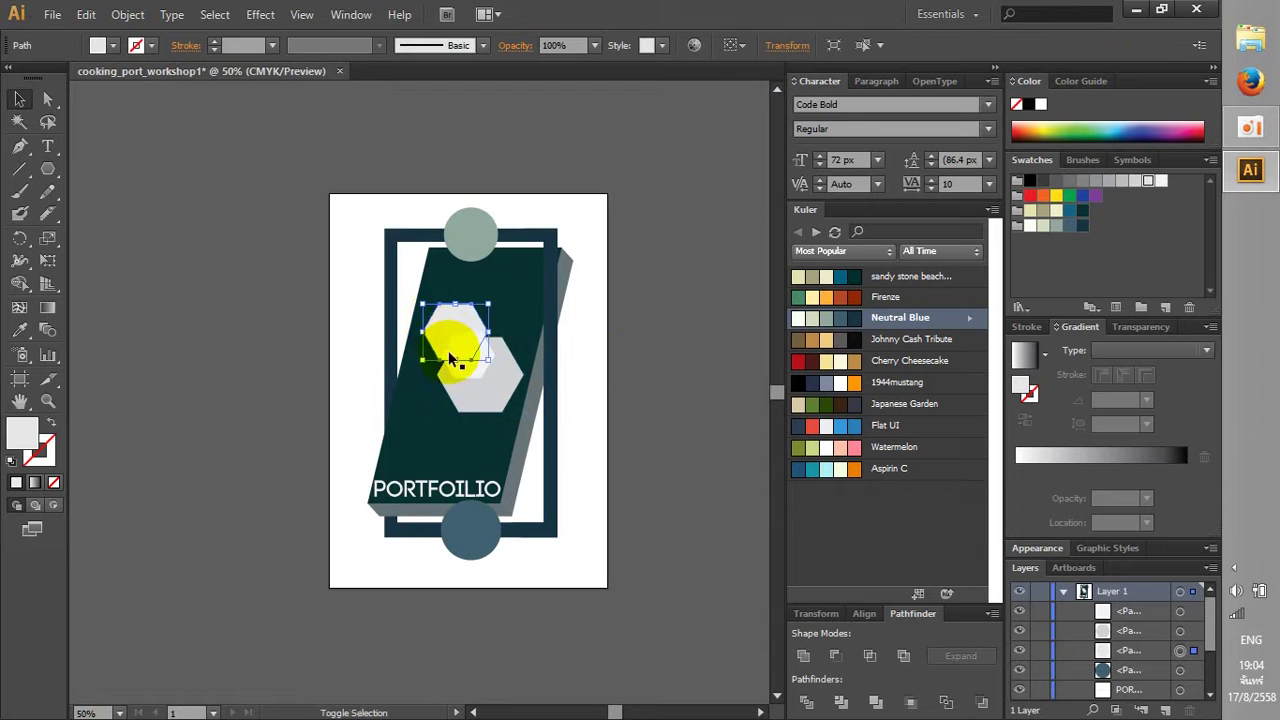
{"action": "left_click", "coordinate": [678, 421]}
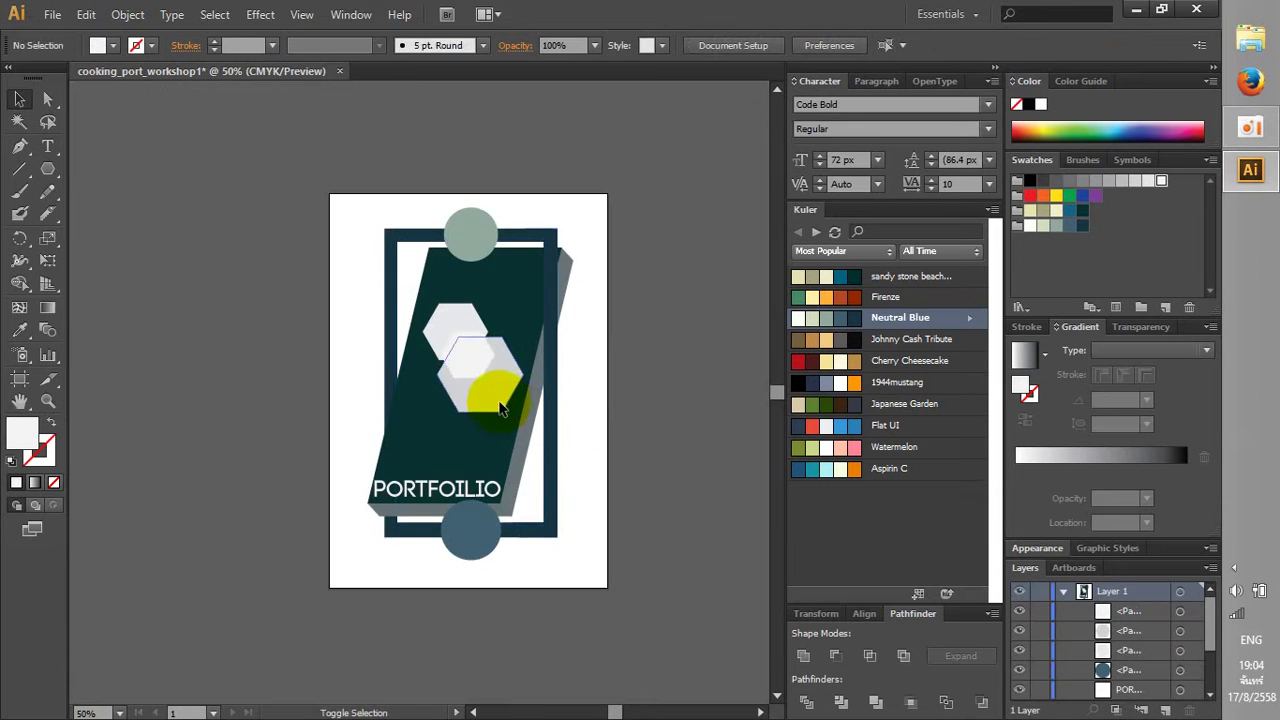
{"action": "left_click_drag", "start_coordinate": [491, 397], "coordinate": [445, 335]}
{"action": "left_click", "coordinate": [445, 336]}
{"action": "key", "text": "ctrl+shift+bracketleft"}
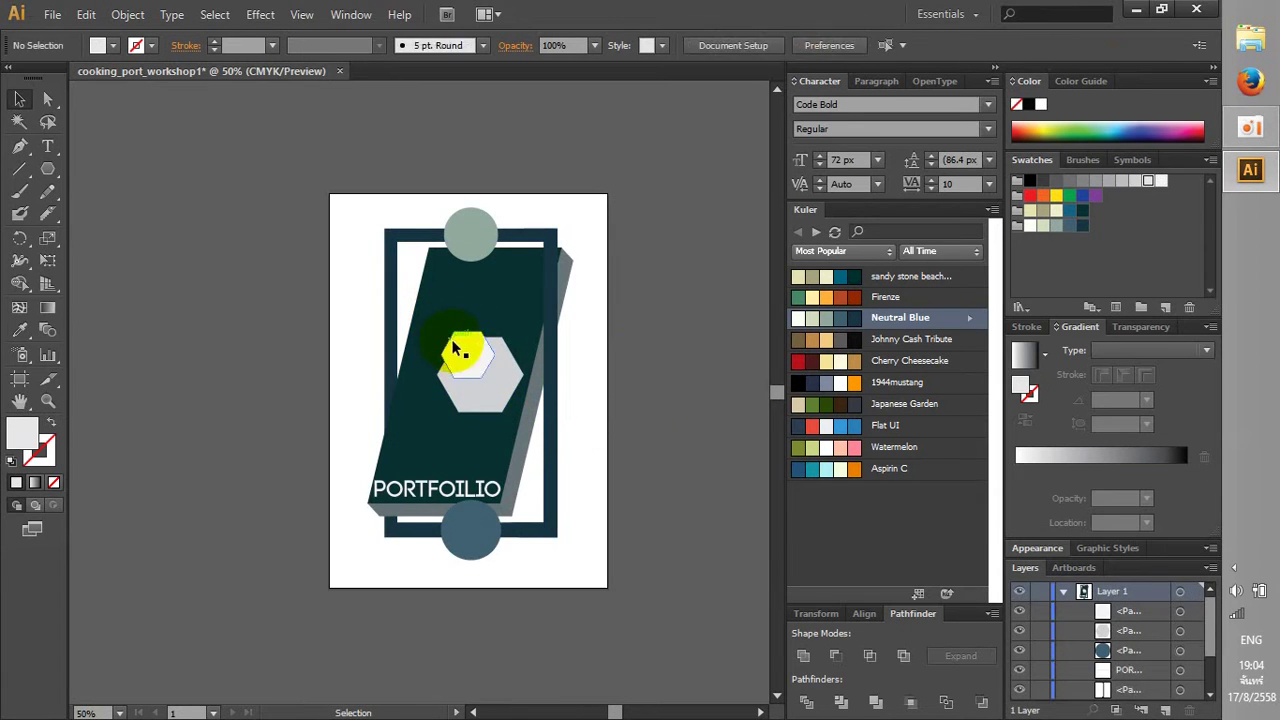
{"action": "scroll", "coordinate": [563, 337], "scroll_direction": "up", "scroll_amount": 1}
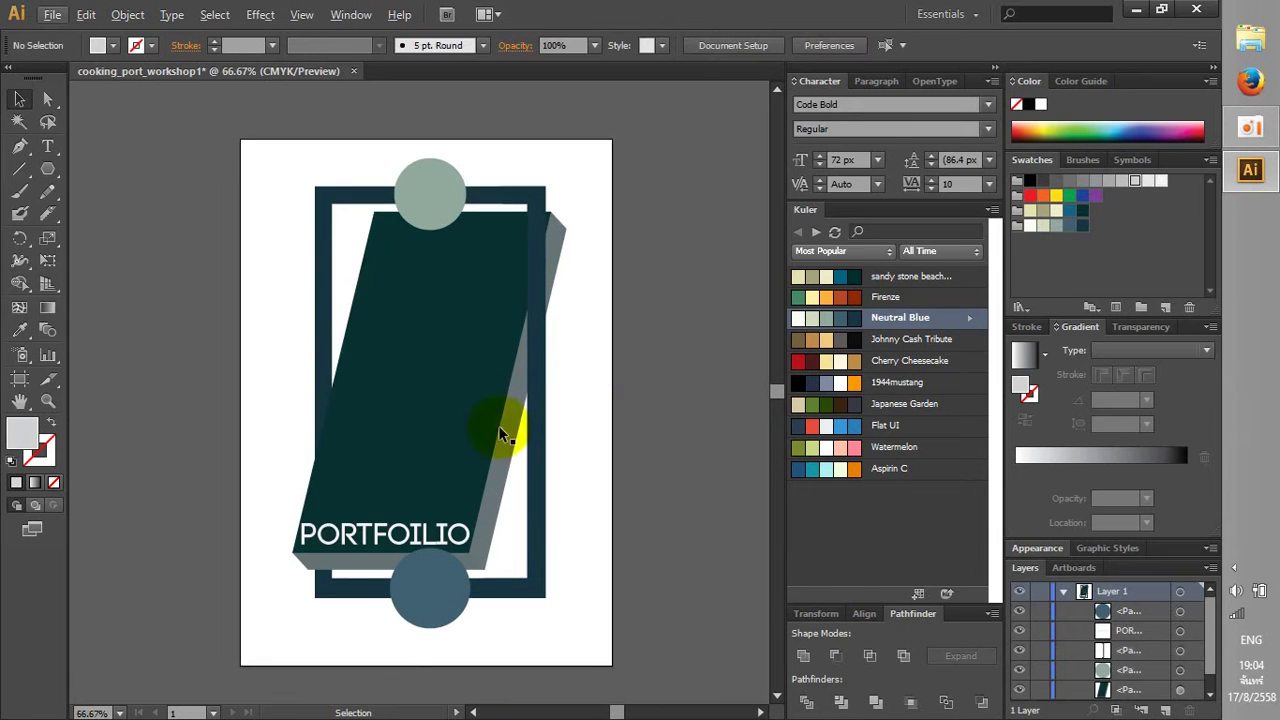
Move PORTFOILIO to mid-panel and duplicate it below, retyped as SUPER MAKER
{"action": "left_click_drag", "start_coordinate": [372, 532], "coordinate": [418, 360]}
{"action": "scroll", "coordinate": [507, 350], "scroll_direction": "up", "scroll_amount": 1}
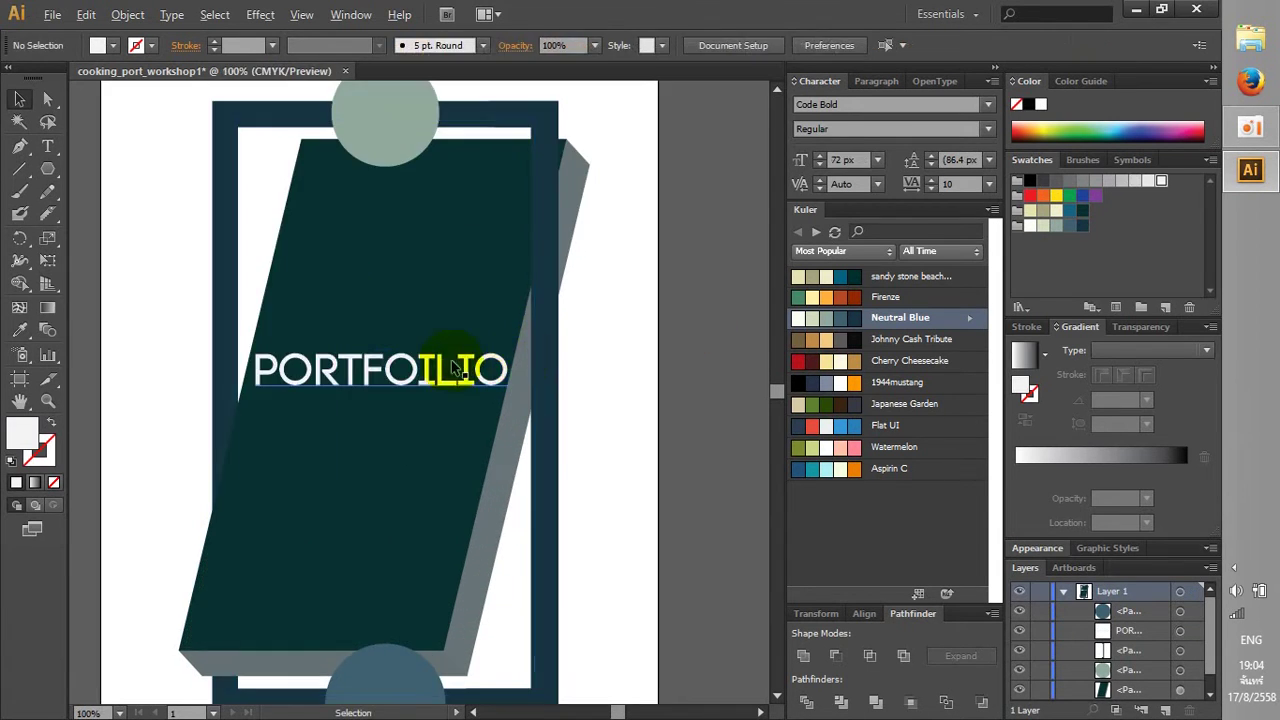
{"action": "scroll", "coordinate": [310, 278], "scroll_direction": "up", "scroll_amount": 2}
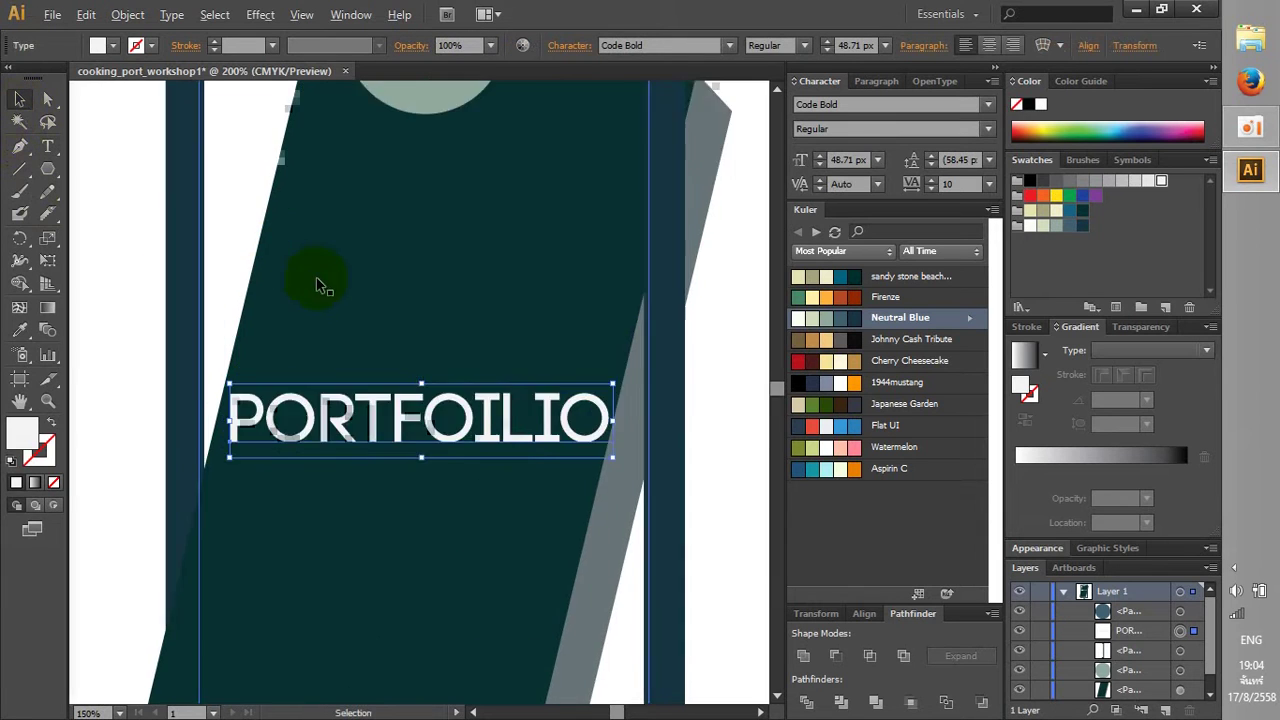
{"action": "left_click_drag", "start_coordinate": [406, 489], "coordinate": [391, 569]}
{"action": "key", "text": "t"}
{"action": "double_click", "coordinate": [415, 545]}
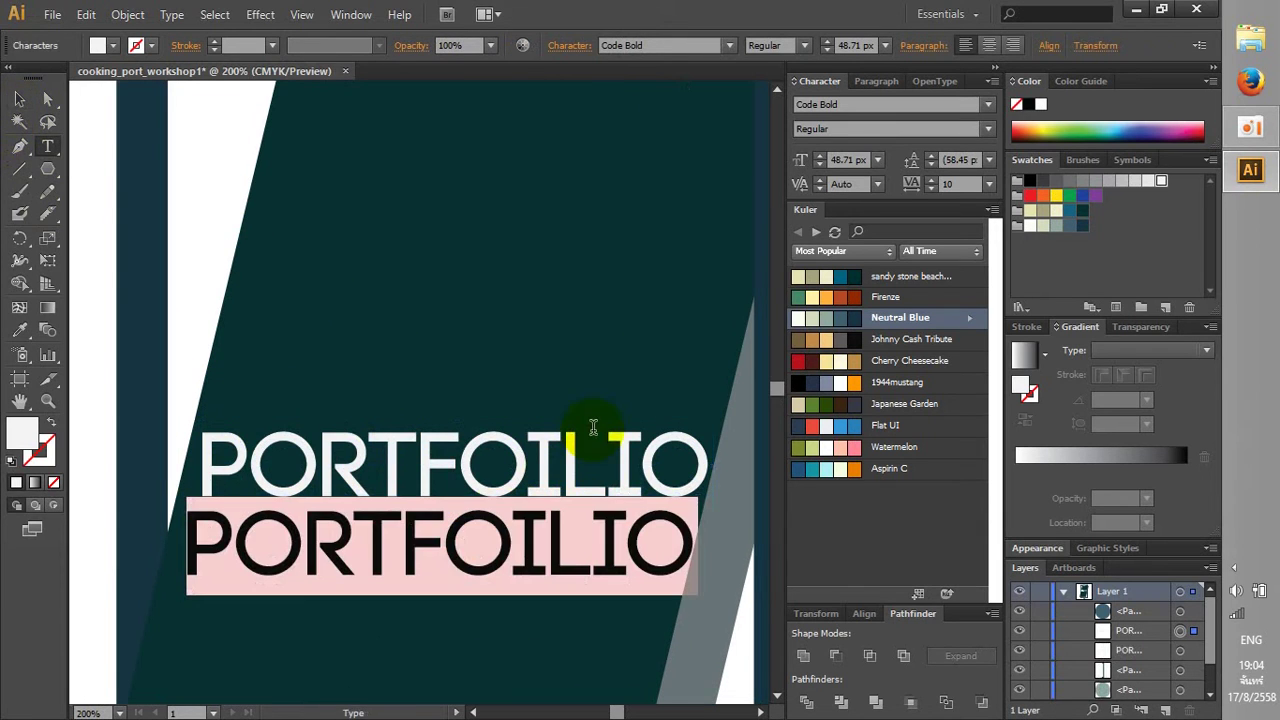
{"action": "type", "text": "SU"}
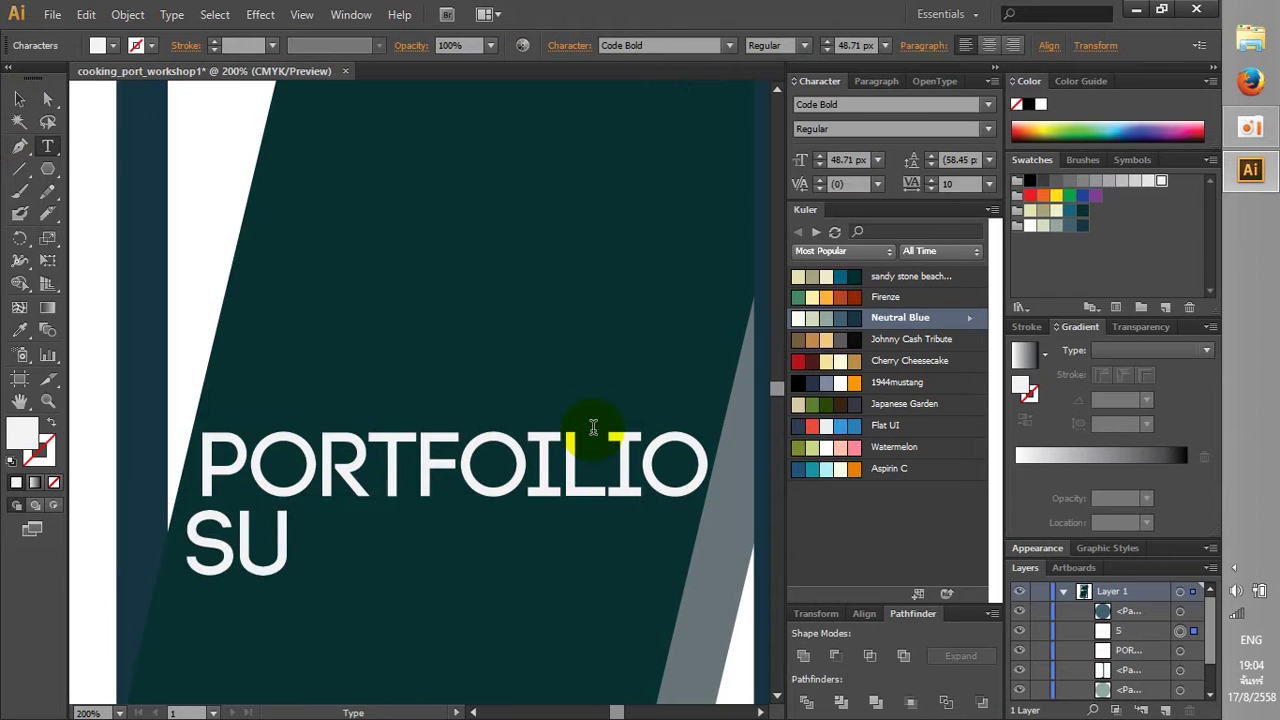
{"action": "type", "text": "PER"}
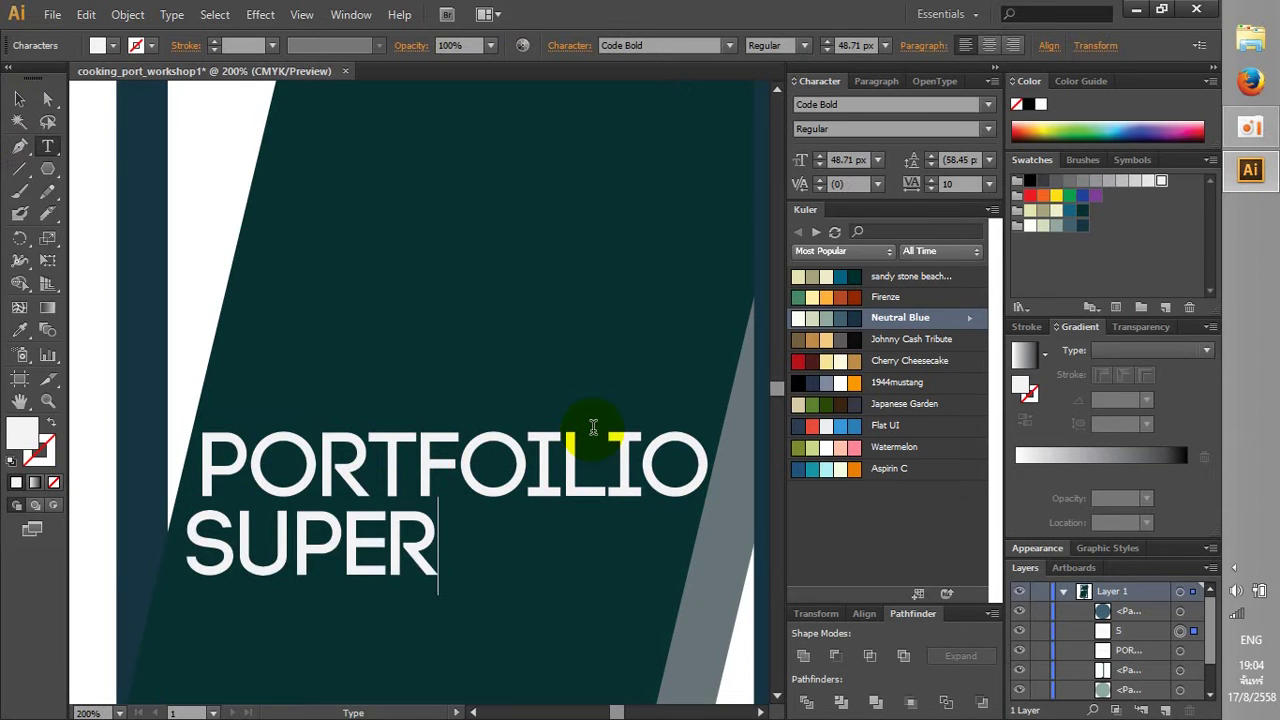
{"action": "type", "text": " MAKER"}
Set SUPER MAKER in Code Light, scale it down and centre it under PORTFOILIO
{"action": "key", "text": "ctrl+a"}
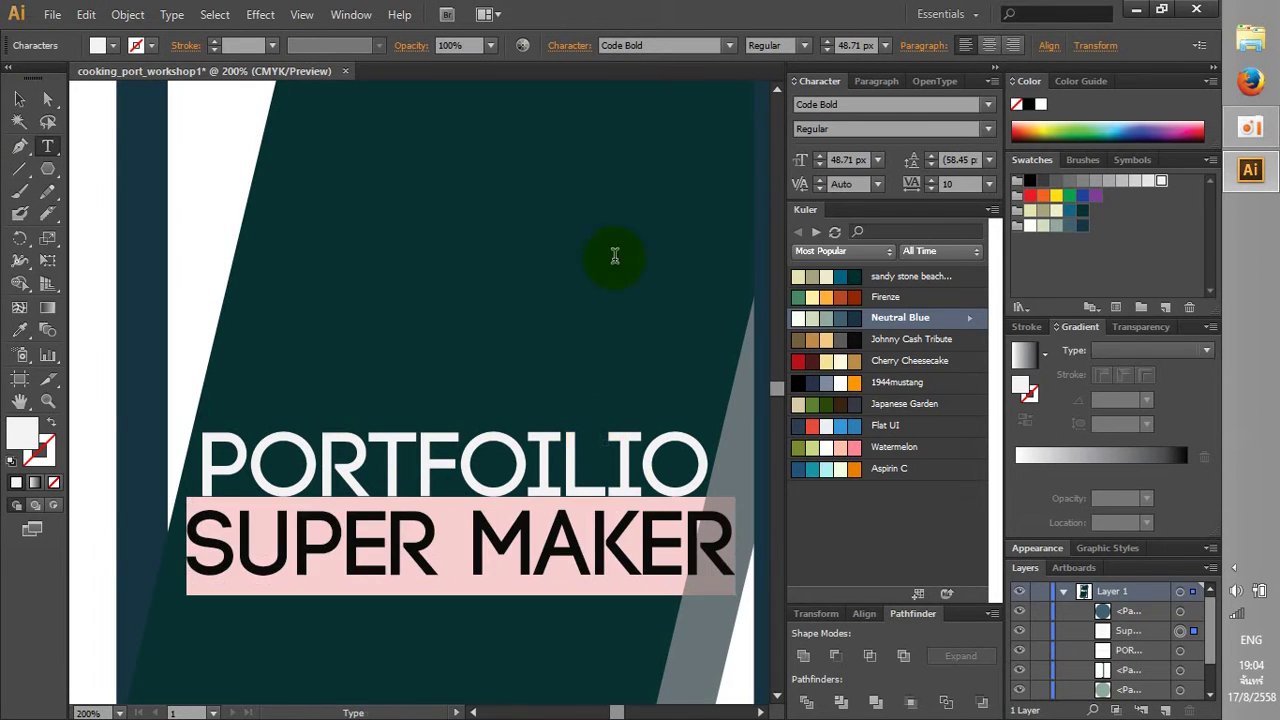
{"action": "left_click", "coordinate": [873, 104]}
{"action": "left_click", "coordinate": [811, 104]}
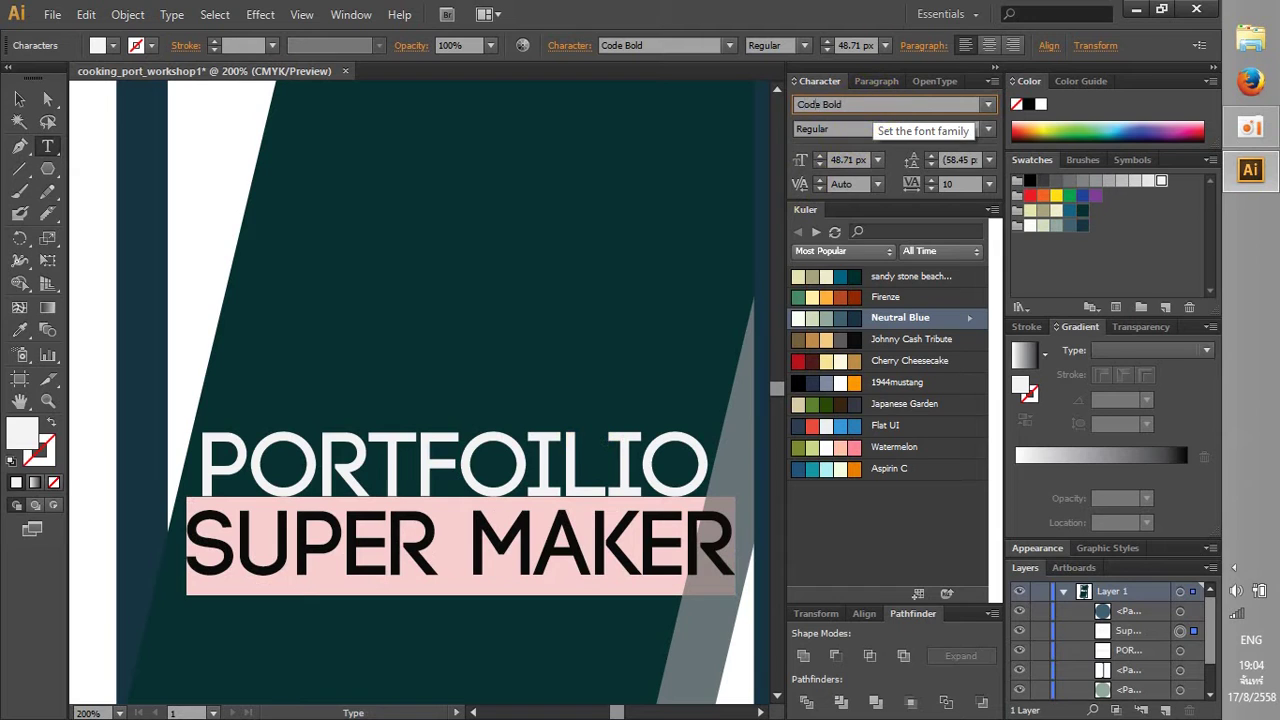
{"action": "key", "text": "Return"}
{"action": "left_click", "coordinate": [19, 99]}
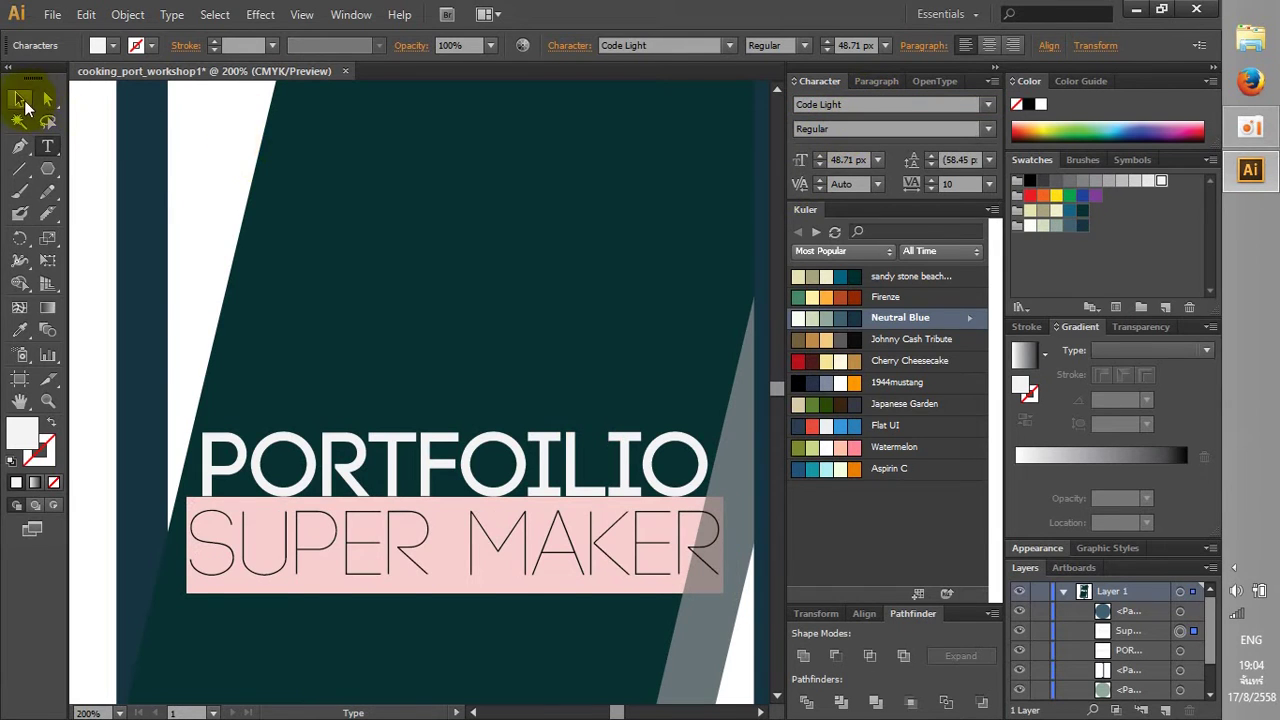
{"action": "left_click_drag", "start_coordinate": [721, 593], "coordinate": [556, 563]}
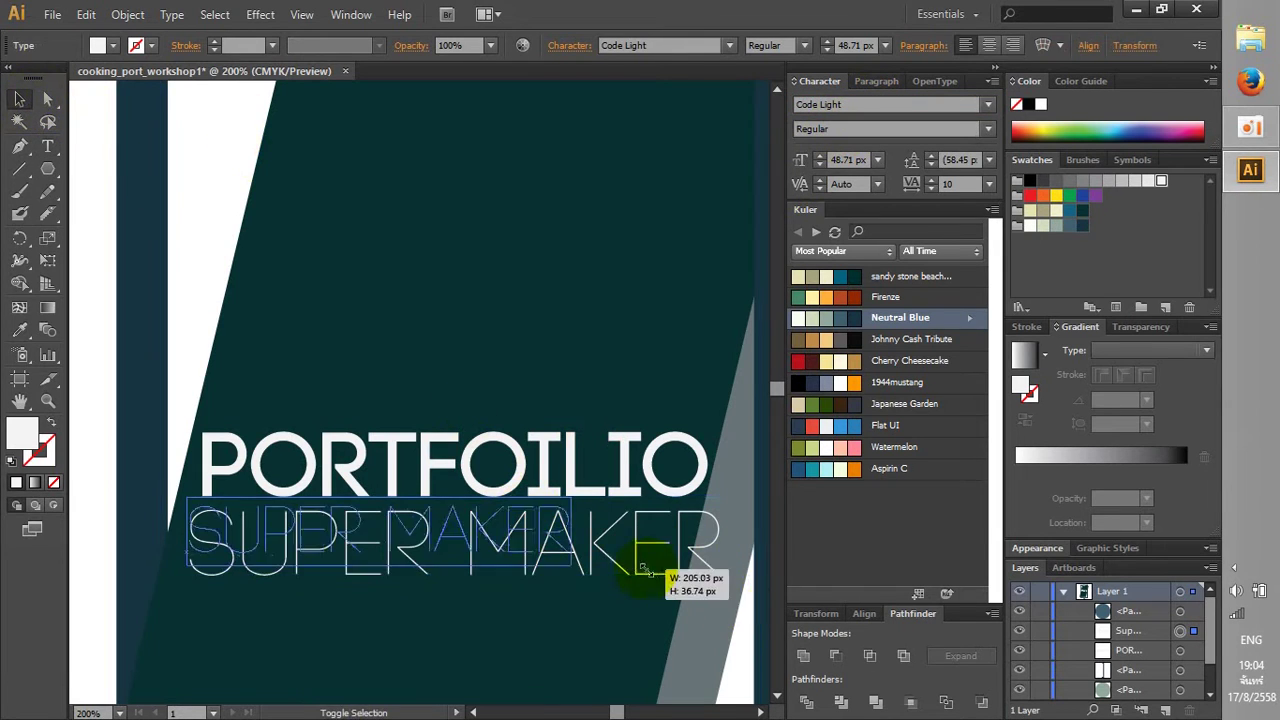
{"action": "left_click_drag", "start_coordinate": [450, 526], "coordinate": [513, 533]}
Apply a dark blue-grey gradient fill to the bottom circle
{"action": "scroll", "coordinate": [500, 608], "scroll_direction": "down", "scroll_amount": 3}
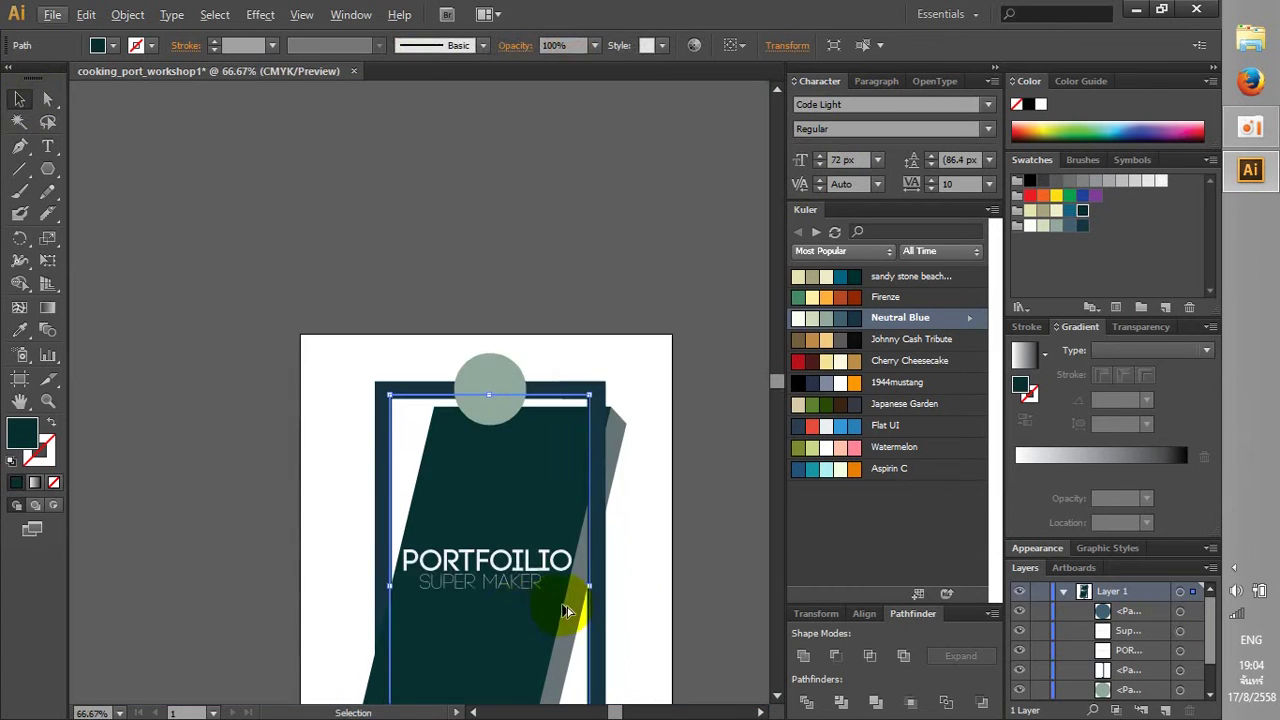
{"action": "left_click_drag", "start_coordinate": [585, 595], "coordinate": [586, 358]}
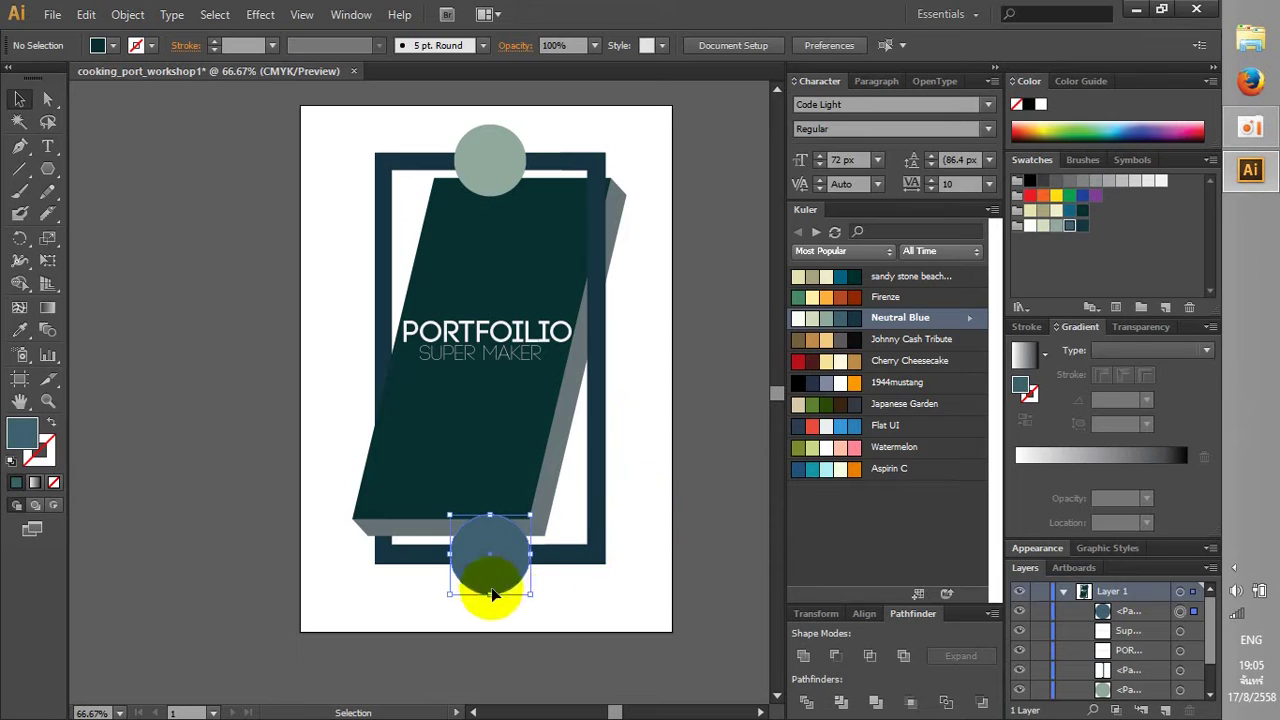
{"action": "left_click", "coordinate": [486, 580]}
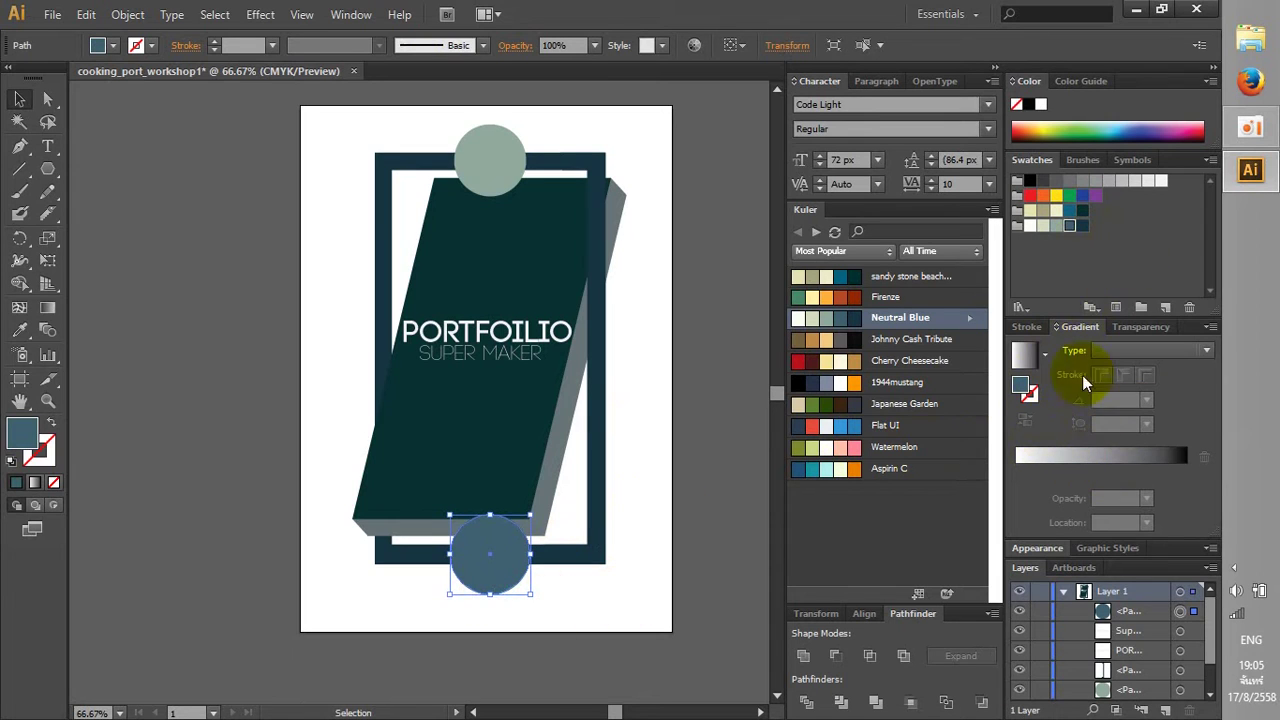
{"action": "left_click", "coordinate": [1189, 459]}
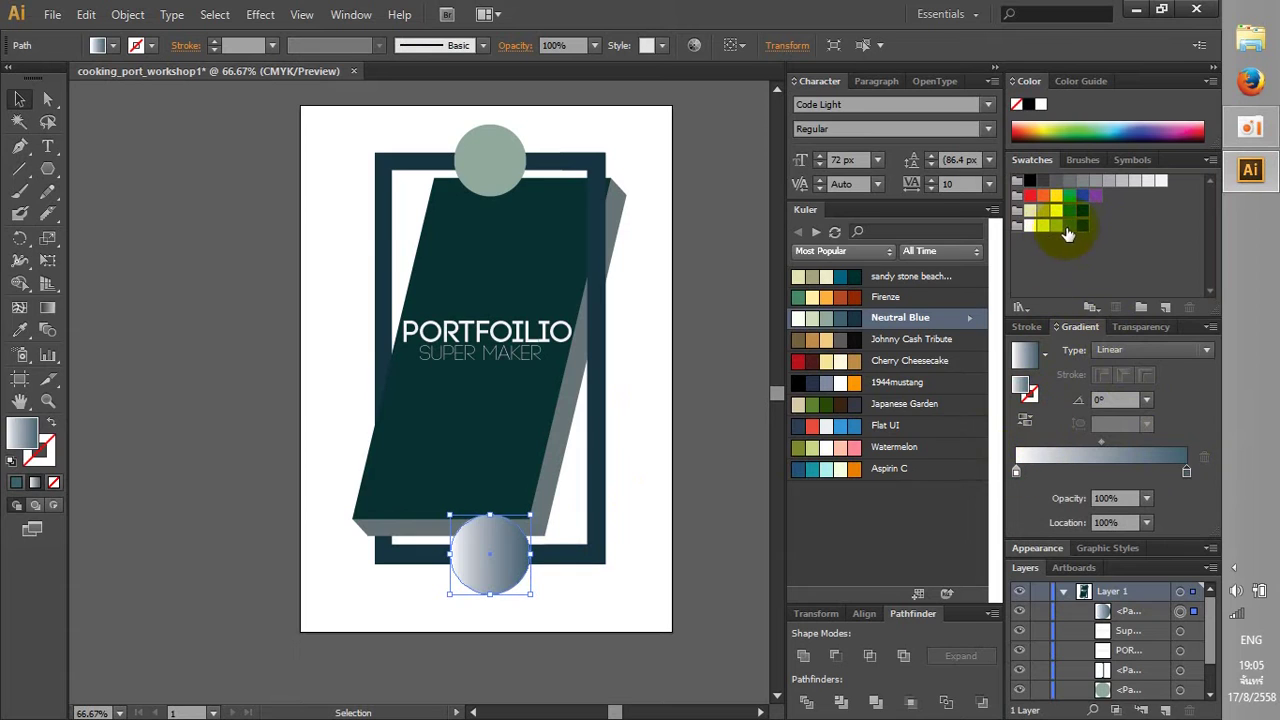
{"action": "left_click", "coordinate": [1069, 225]}
{"action": "left_click", "coordinate": [1022, 462]}
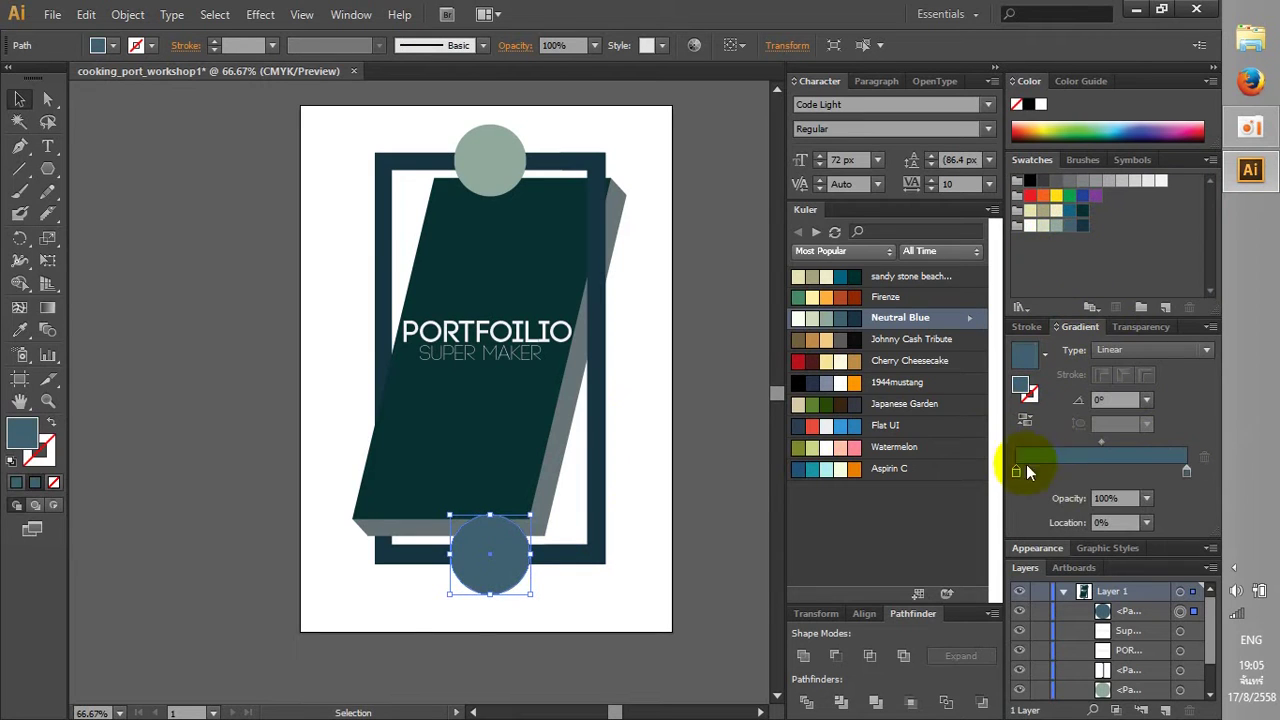
{"action": "left_click", "coordinate": [705, 603]}
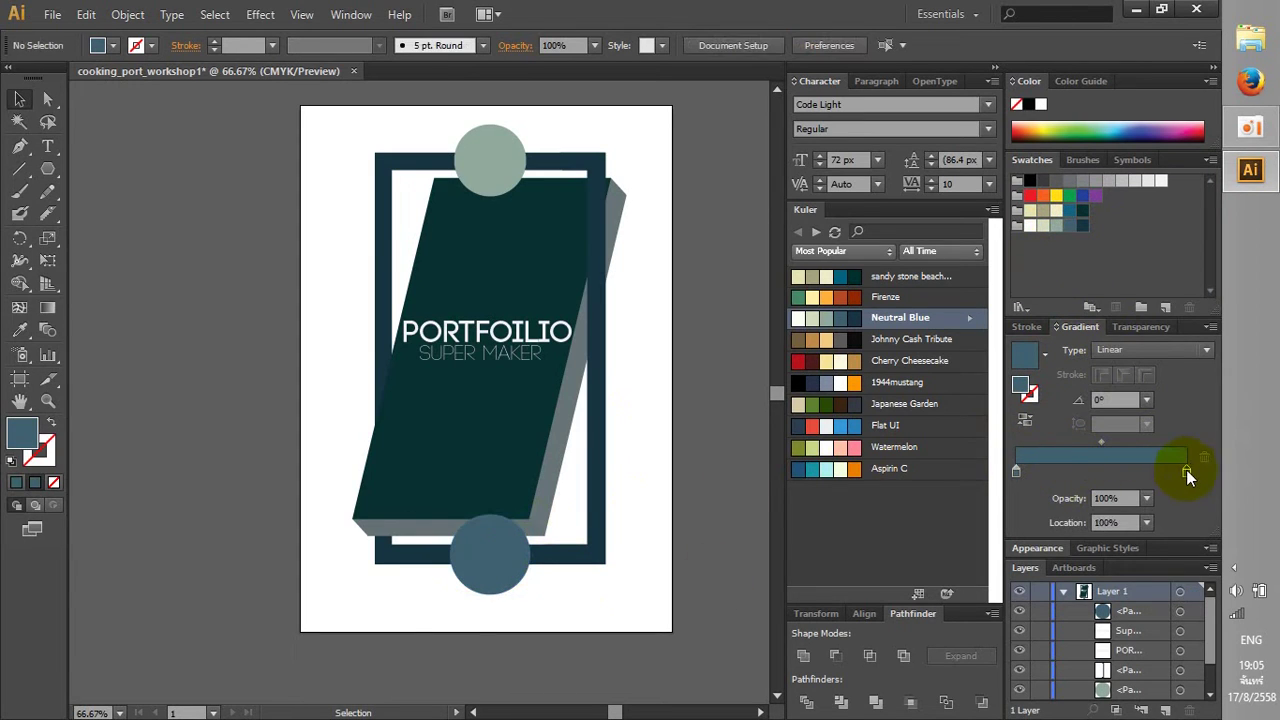
Raise the black (K) level of the bottom circle's right gradient stop
{"action": "double_click", "coordinate": [1186, 472]}
{"action": "left_click_drag", "start_coordinate": [1062, 611], "coordinate": [1070, 611]}
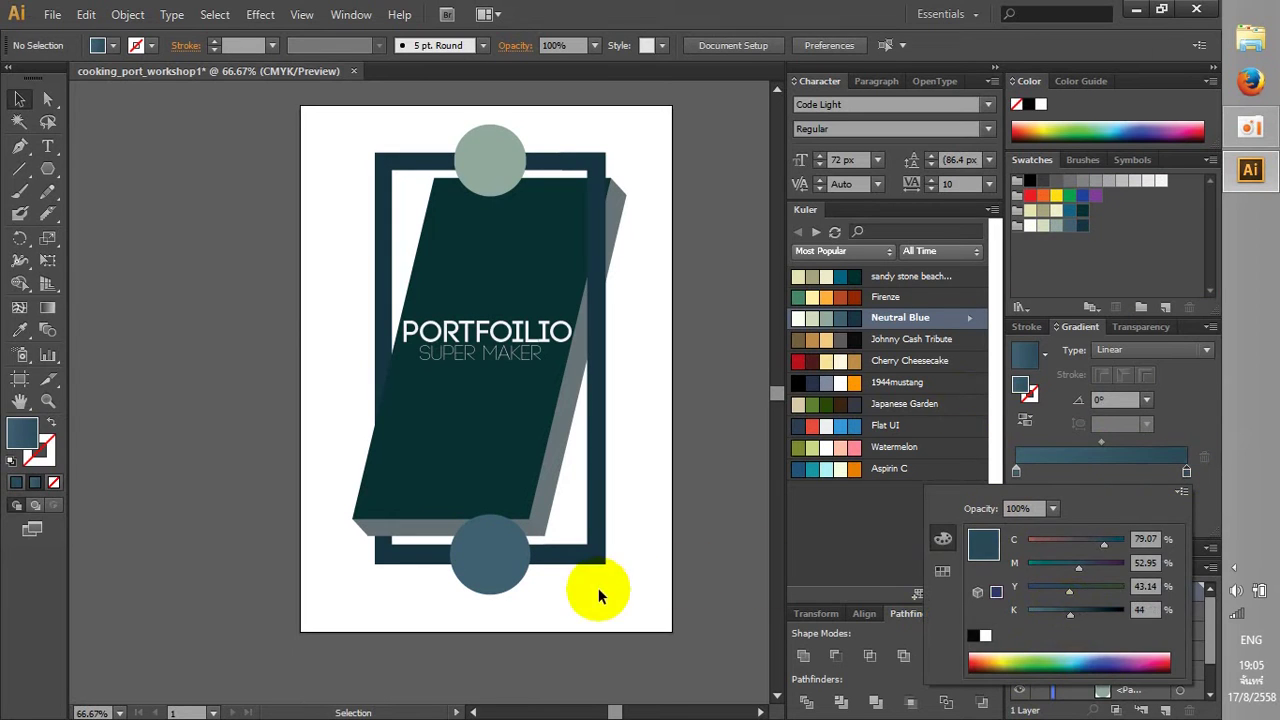
{"action": "left_click", "coordinate": [855, 522]}
{"action": "left_click", "coordinate": [1186, 472]}
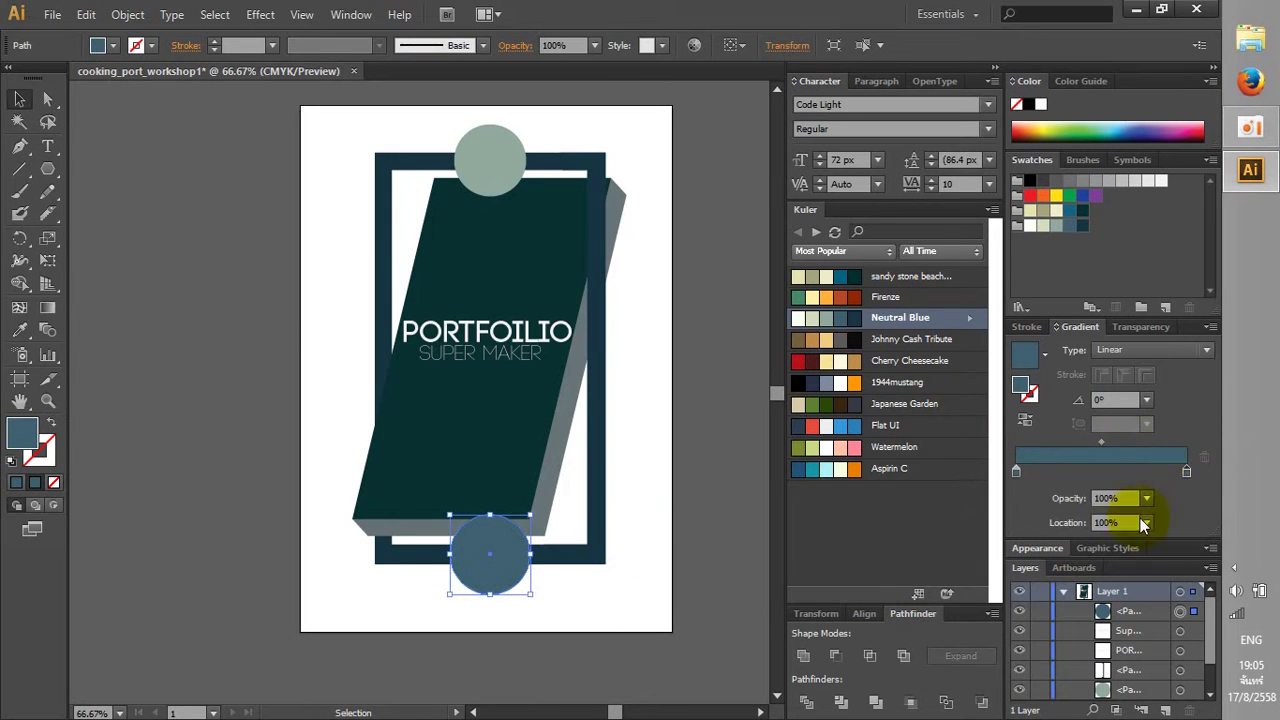
{"action": "double_click", "coordinate": [1186, 472]}
{"action": "left_click_drag", "start_coordinate": [1062, 612], "coordinate": [1073, 613]}
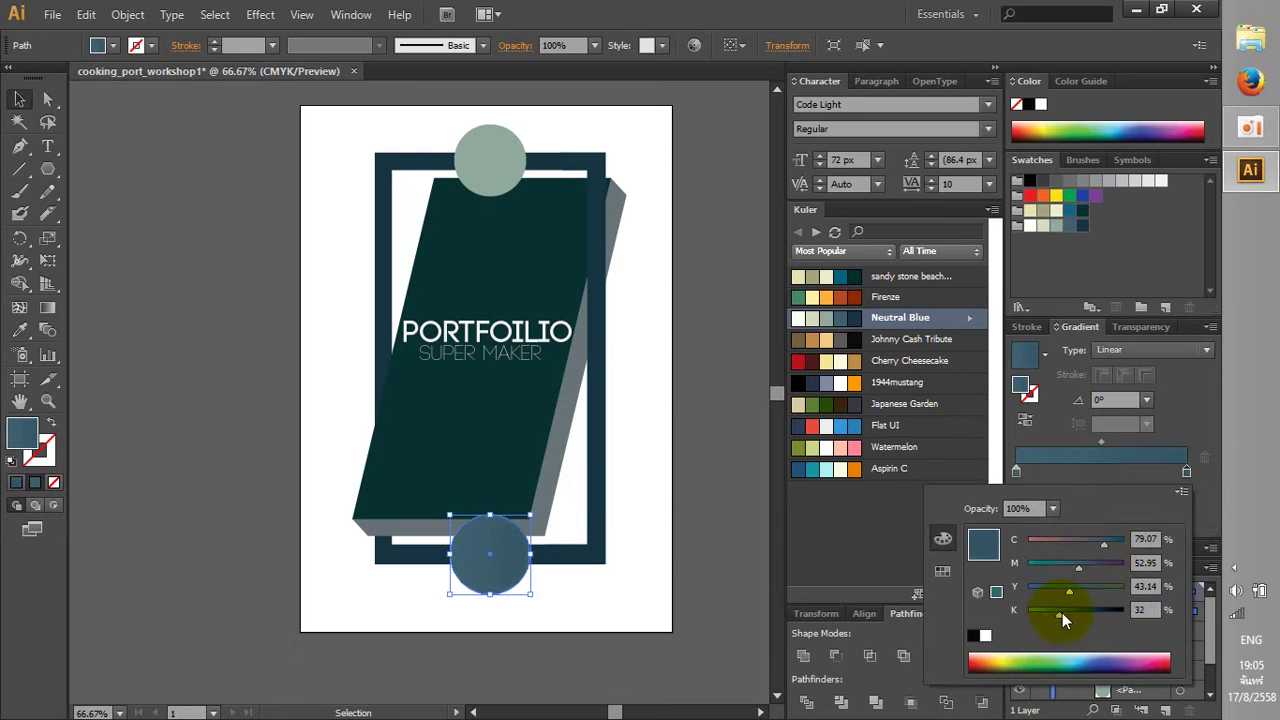
{"action": "left_click", "coordinate": [573, 614]}
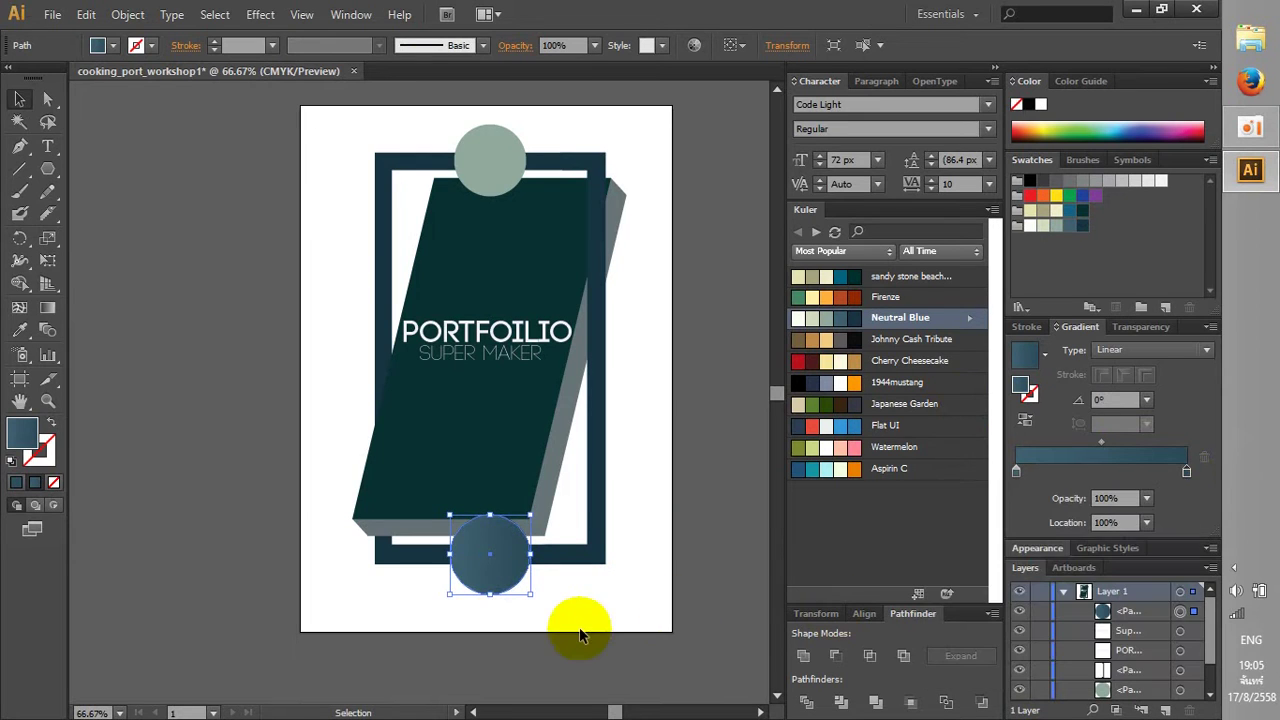
Try a radial gradient, then switch the circle back to linear at a 90° angle
{"action": "left_click", "coordinate": [459, 560]}
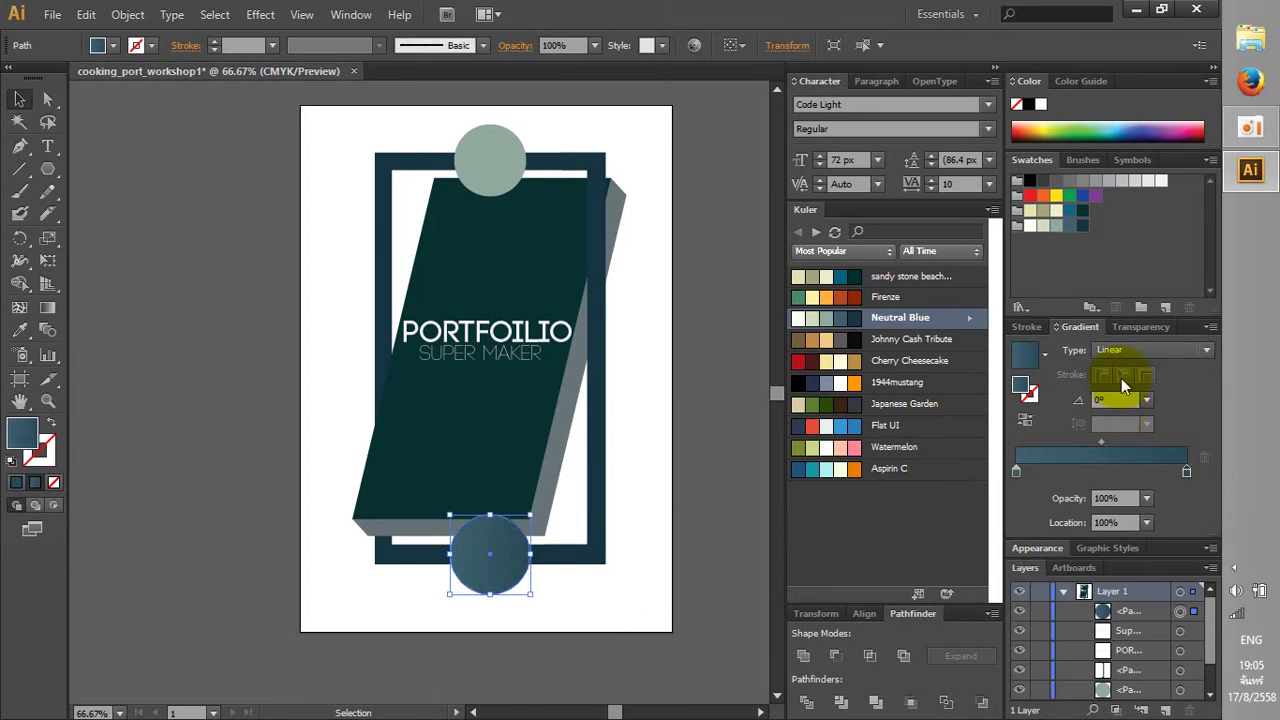
{"action": "left_click", "coordinate": [1143, 360]}
{"action": "left_click", "coordinate": [1148, 395]}
{"action": "left_click", "coordinate": [640, 567]}
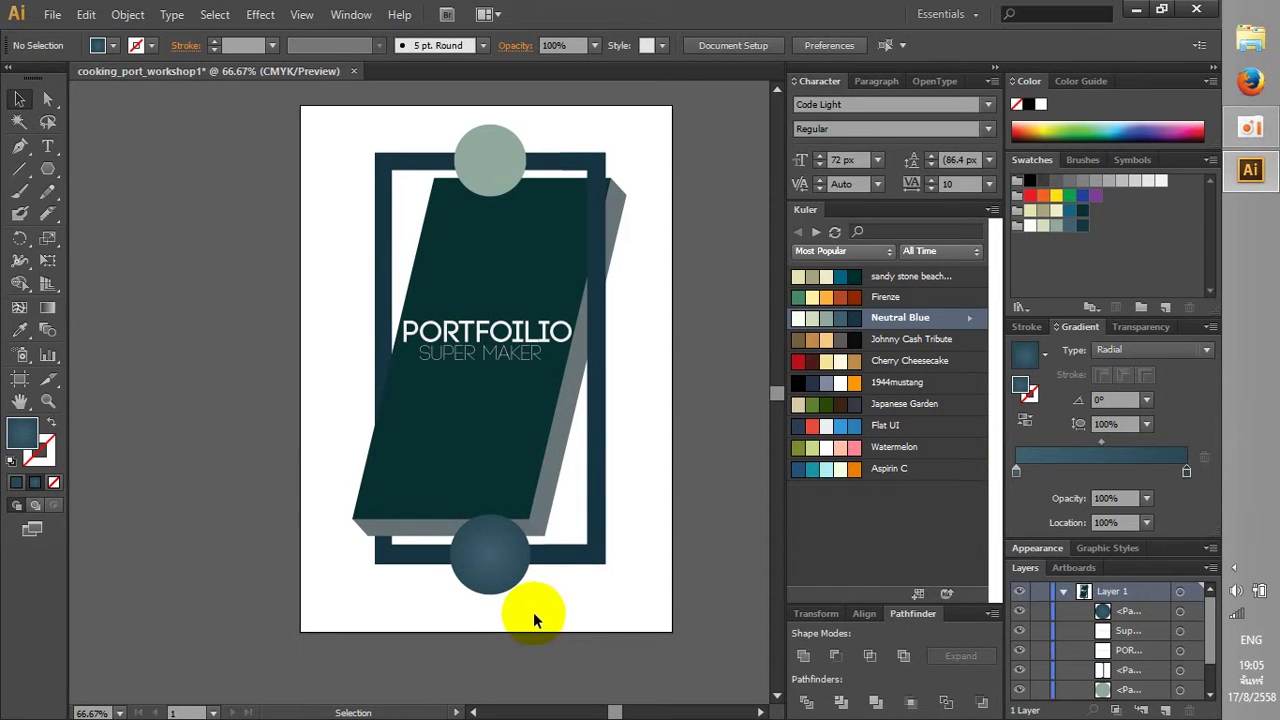
{"action": "left_click", "coordinate": [509, 580]}
{"action": "left_click", "coordinate": [1095, 452]}
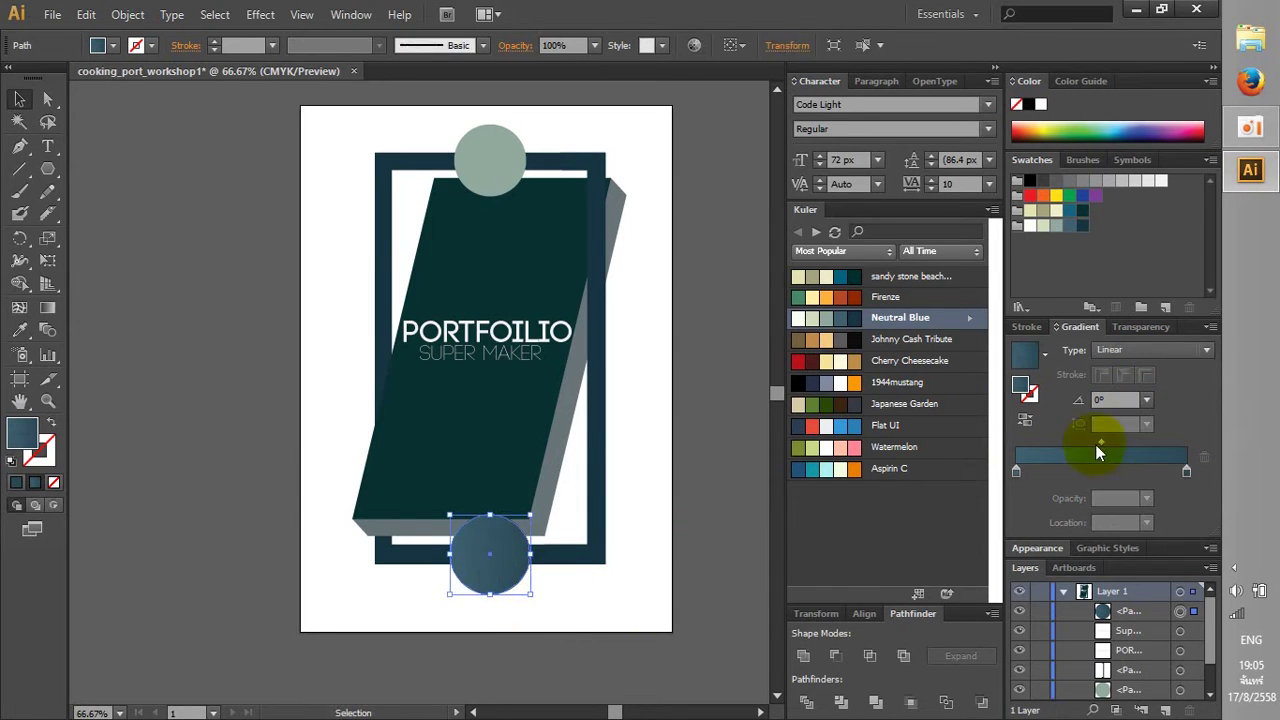
{"action": "left_click", "coordinate": [1147, 400]}
{"action": "left_click", "coordinate": [1164, 122]}
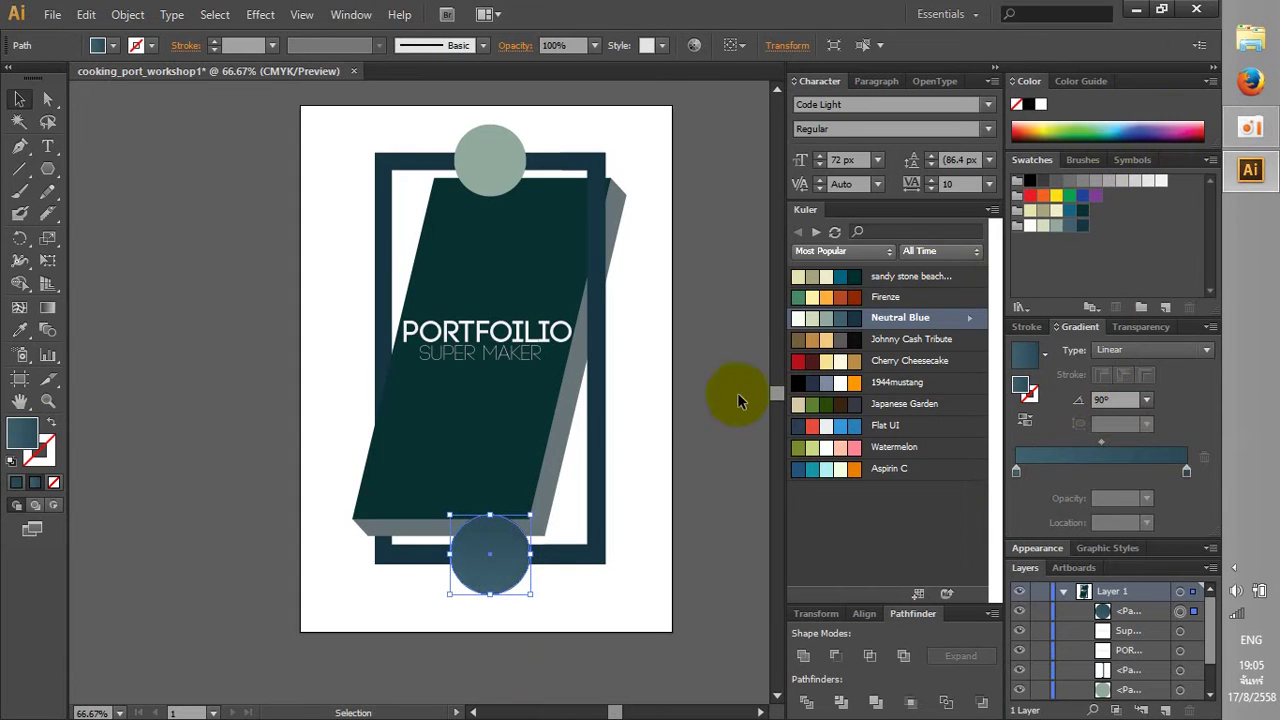
{"action": "left_click", "coordinate": [710, 416]}
Darken the gradient's end stop and set the angle to -90°
{"action": "left_click", "coordinate": [482, 575]}
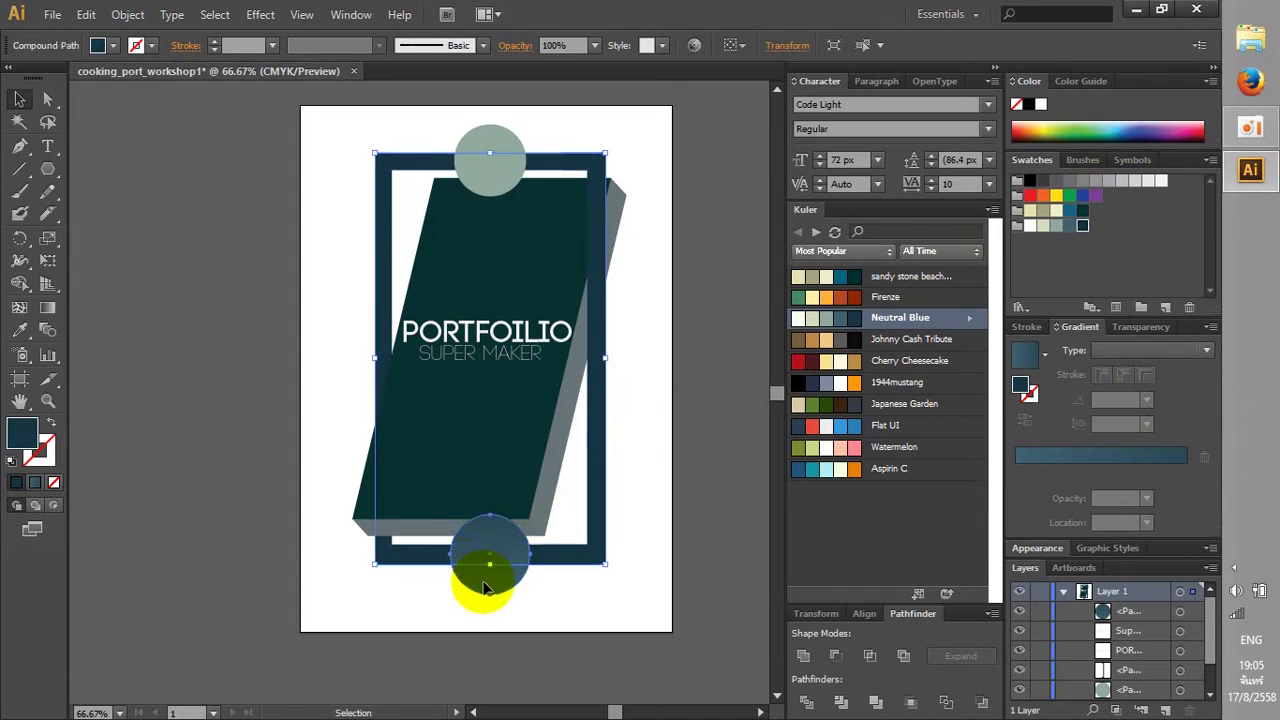
{"action": "left_click", "coordinate": [1186, 470]}
{"action": "double_click", "coordinate": [1188, 472]}
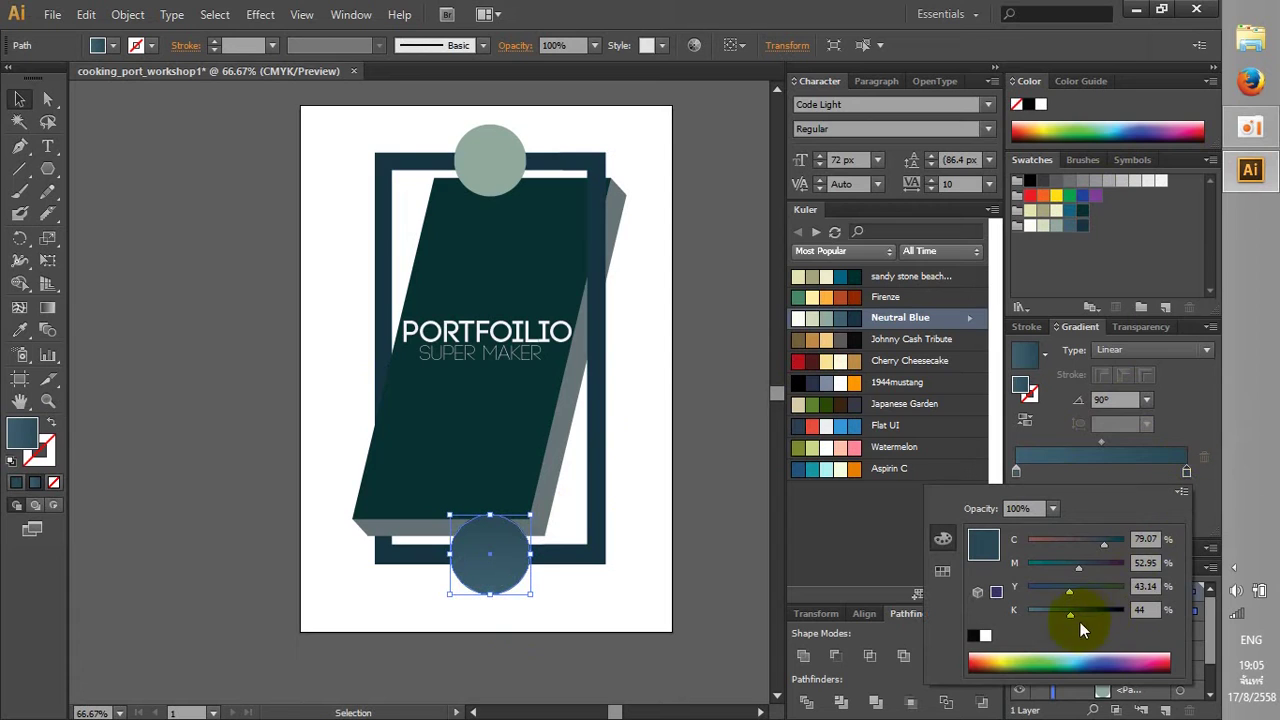
{"action": "left_click_drag", "start_coordinate": [1080, 622], "coordinate": [1089, 613]}
{"action": "left_click", "coordinate": [676, 648]}
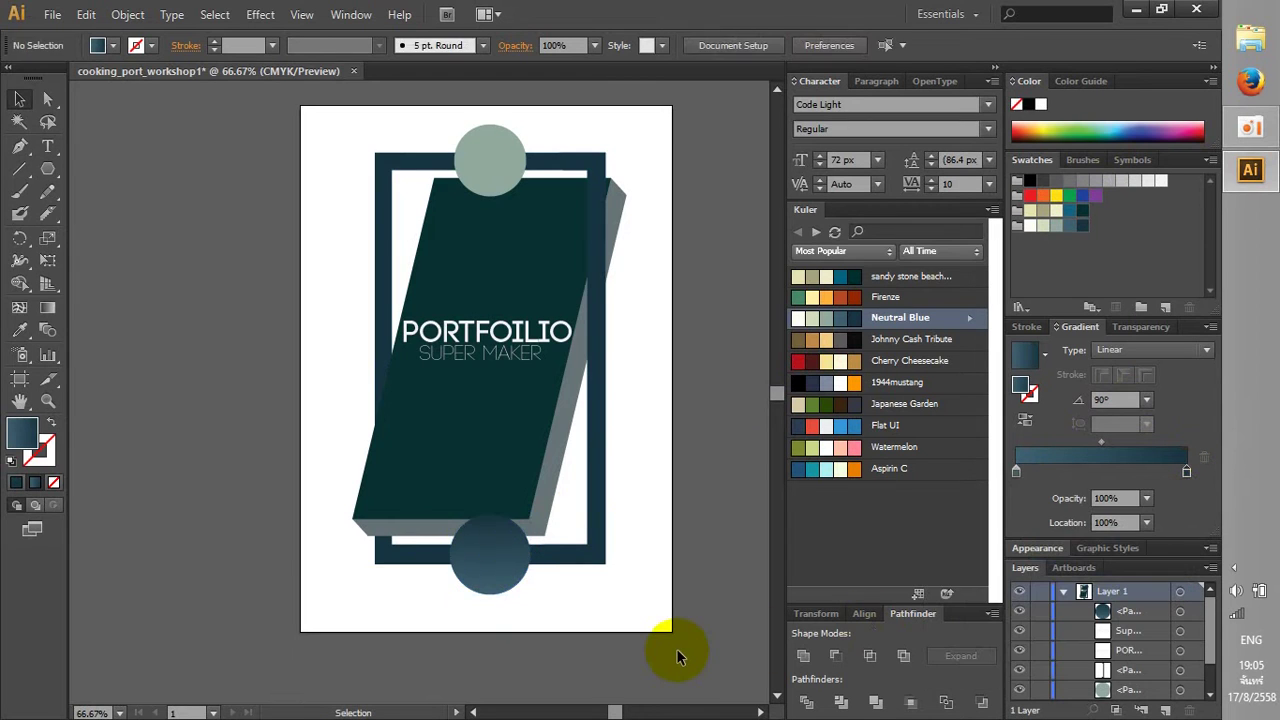
{"action": "left_click", "coordinate": [508, 541]}
{"action": "left_click", "coordinate": [1146, 399]}
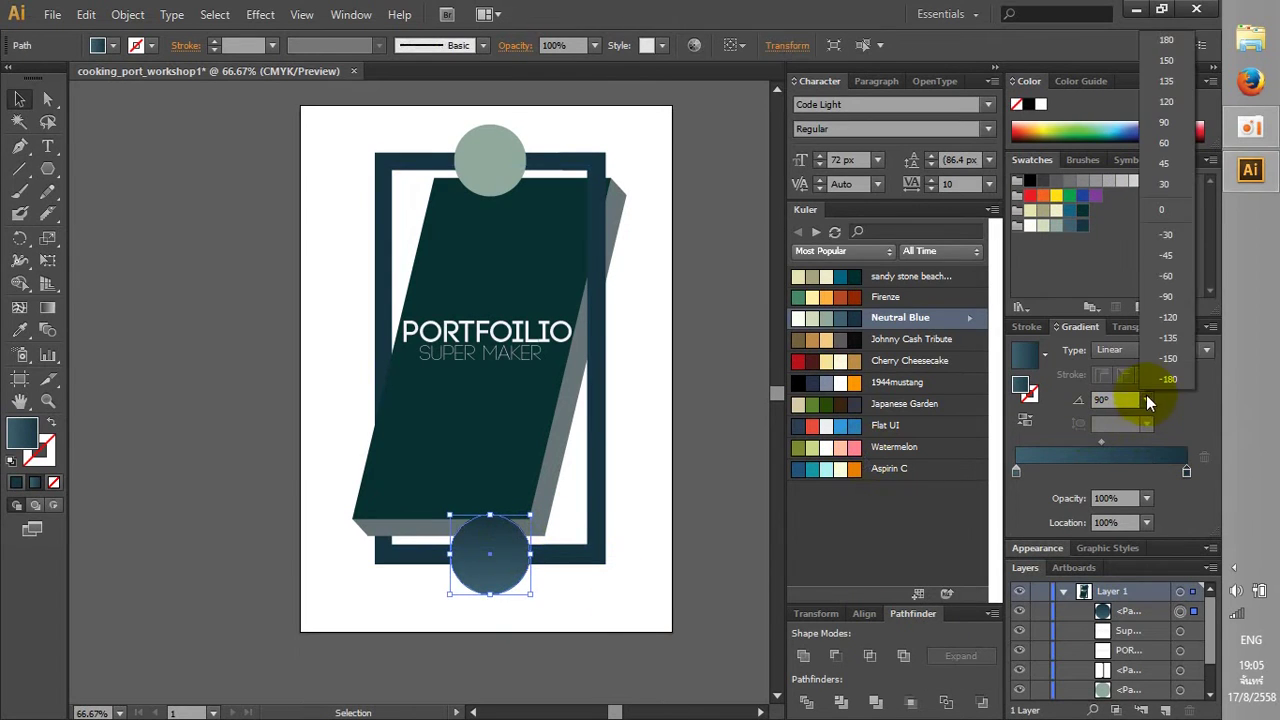
{"action": "left_click", "coordinate": [1163, 298]}
{"action": "left_click", "coordinate": [702, 454]}
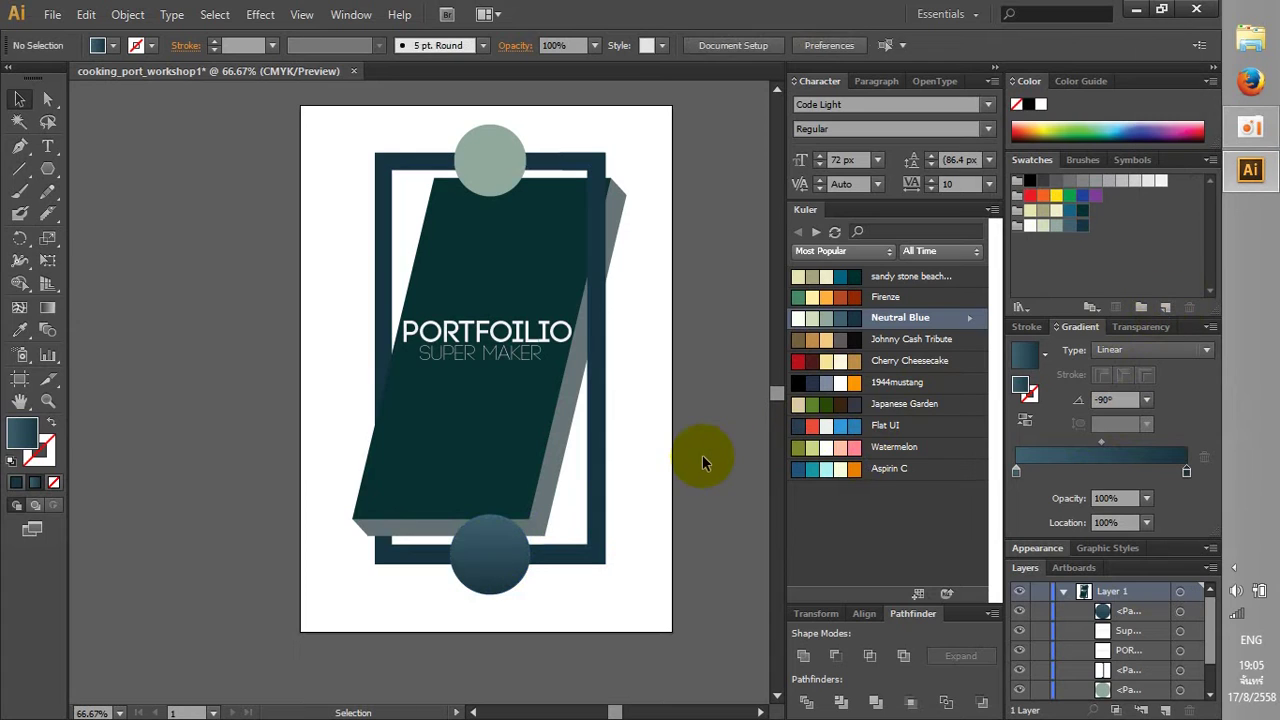
{"action": "left_click", "coordinate": [488, 163]}
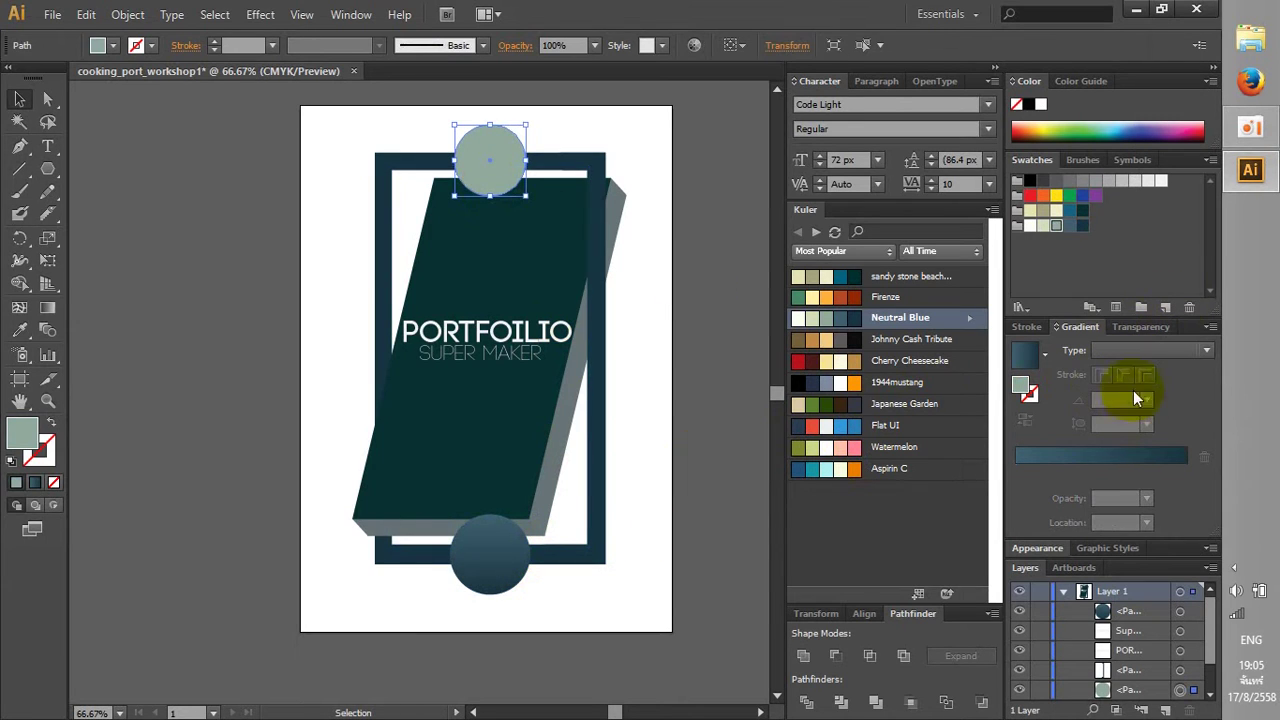
Give the top sage circle a linear gradient with a darker end stop
{"action": "left_click", "coordinate": [1188, 465]}
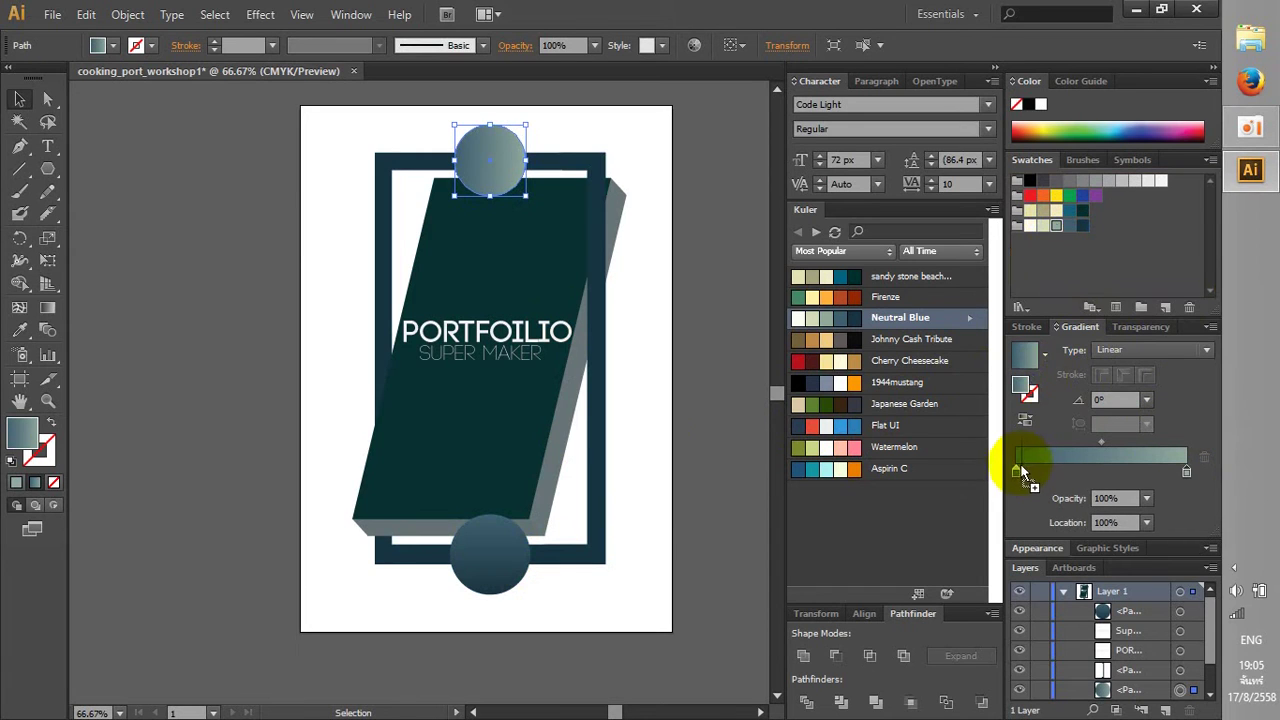
{"action": "double_click", "coordinate": [1185, 472]}
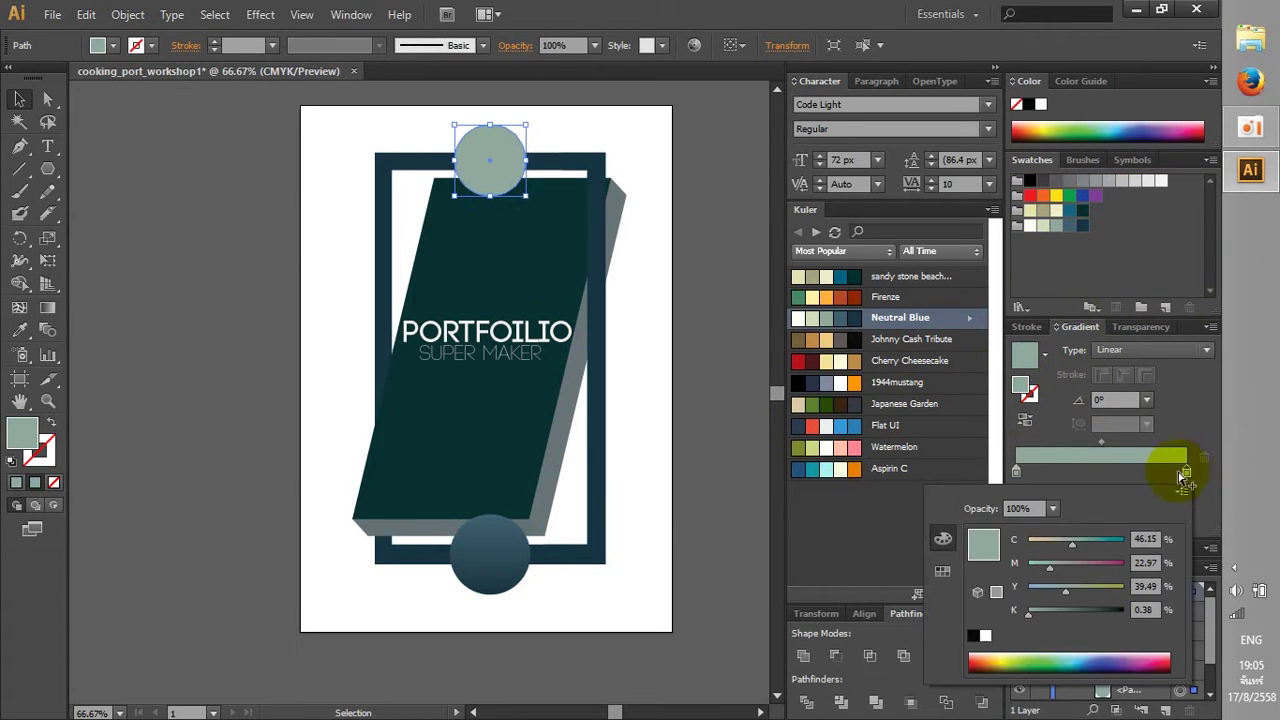
{"action": "left_click_drag", "start_coordinate": [1082, 601], "coordinate": [1054, 607]}
{"action": "left_click", "coordinate": [695, 504]}
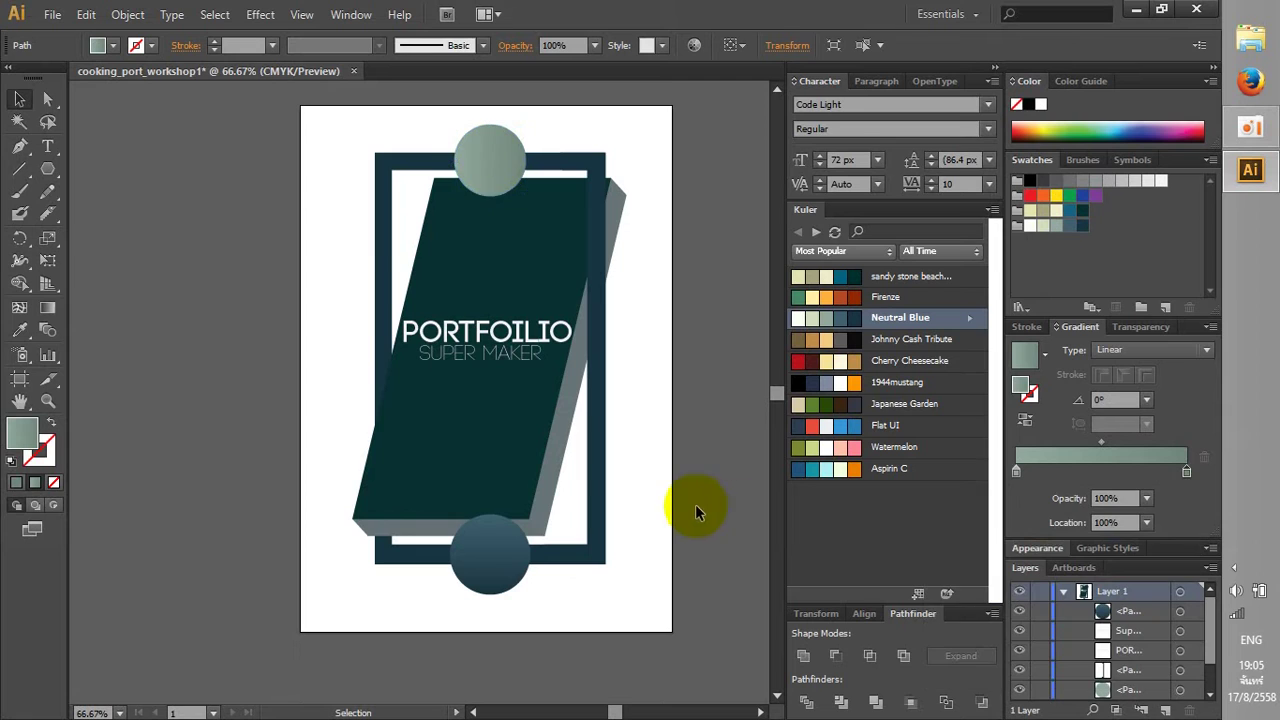
Set the bottom circle's gradient angle to 0° so it runs horizontally
{"action": "left_click", "coordinate": [510, 550]}
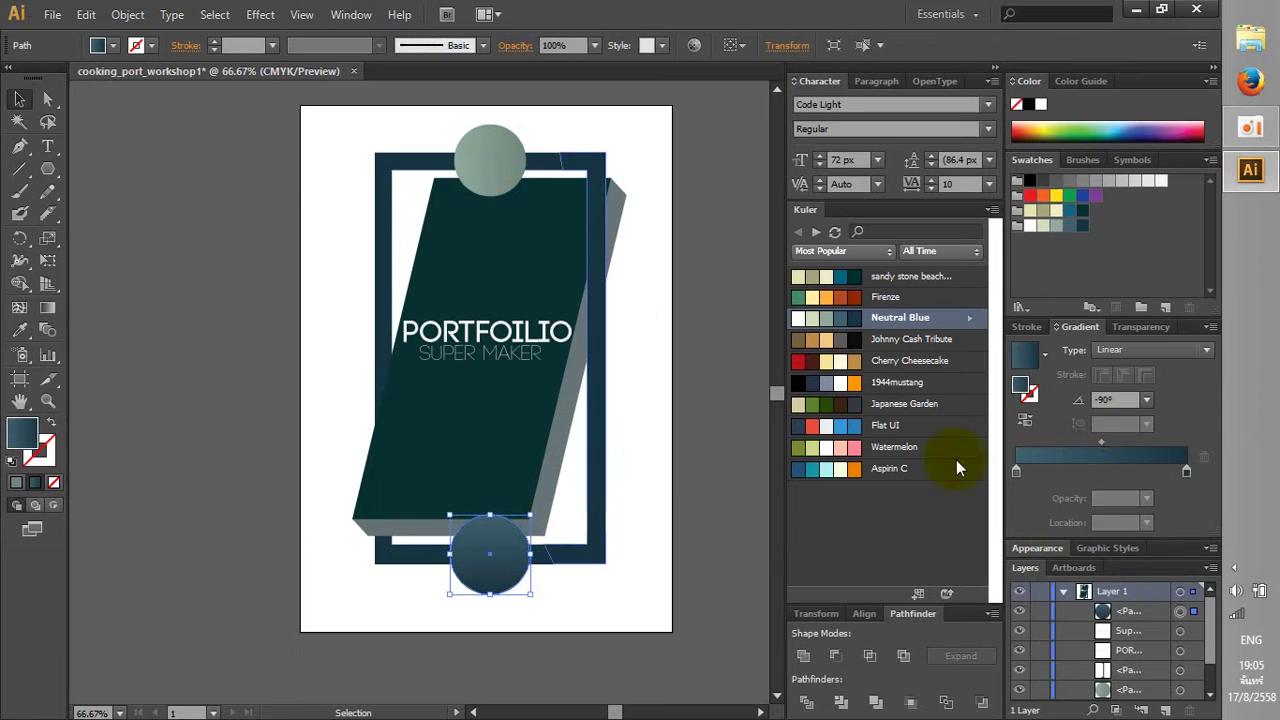
{"action": "left_click", "coordinate": [1145, 399]}
{"action": "left_click", "coordinate": [1150, 213]}
{"action": "left_click", "coordinate": [661, 350]}
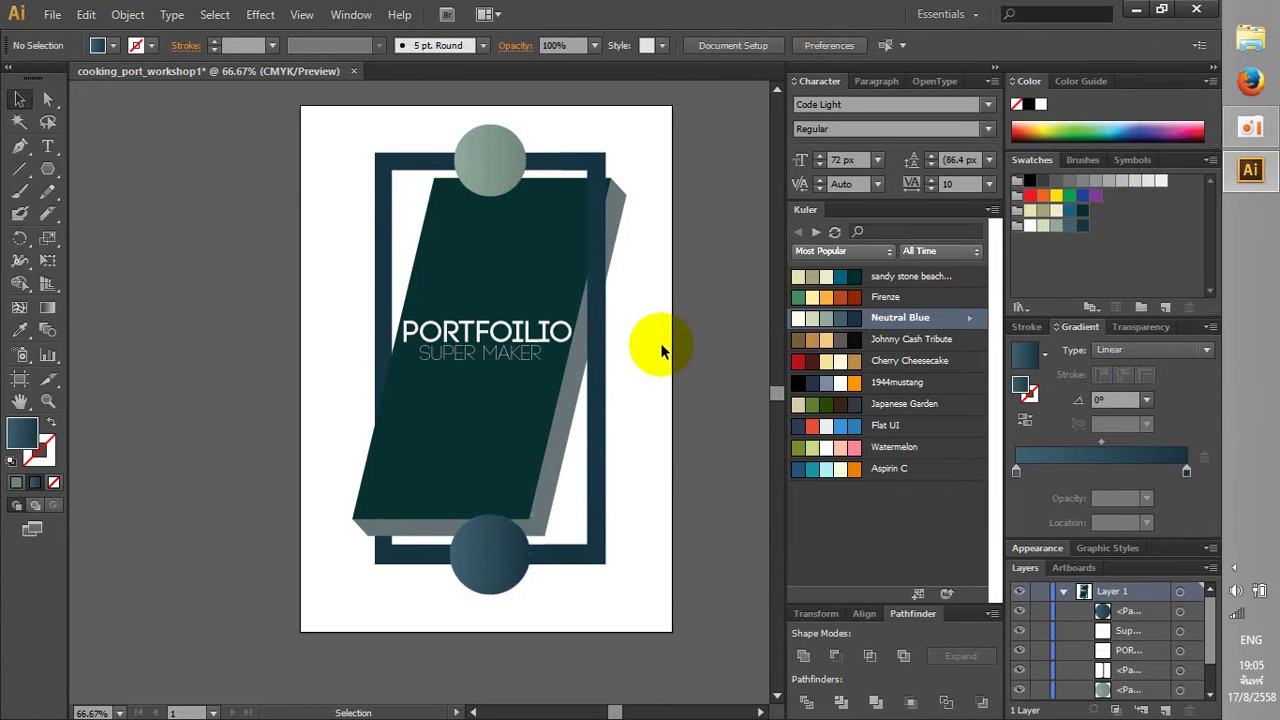
{"action": "scroll", "coordinate": [657, 371], "scroll_direction": "down", "scroll_amount": 1}
{"action": "scroll", "coordinate": [692, 395], "scroll_direction": "up", "scroll_amount": 1}
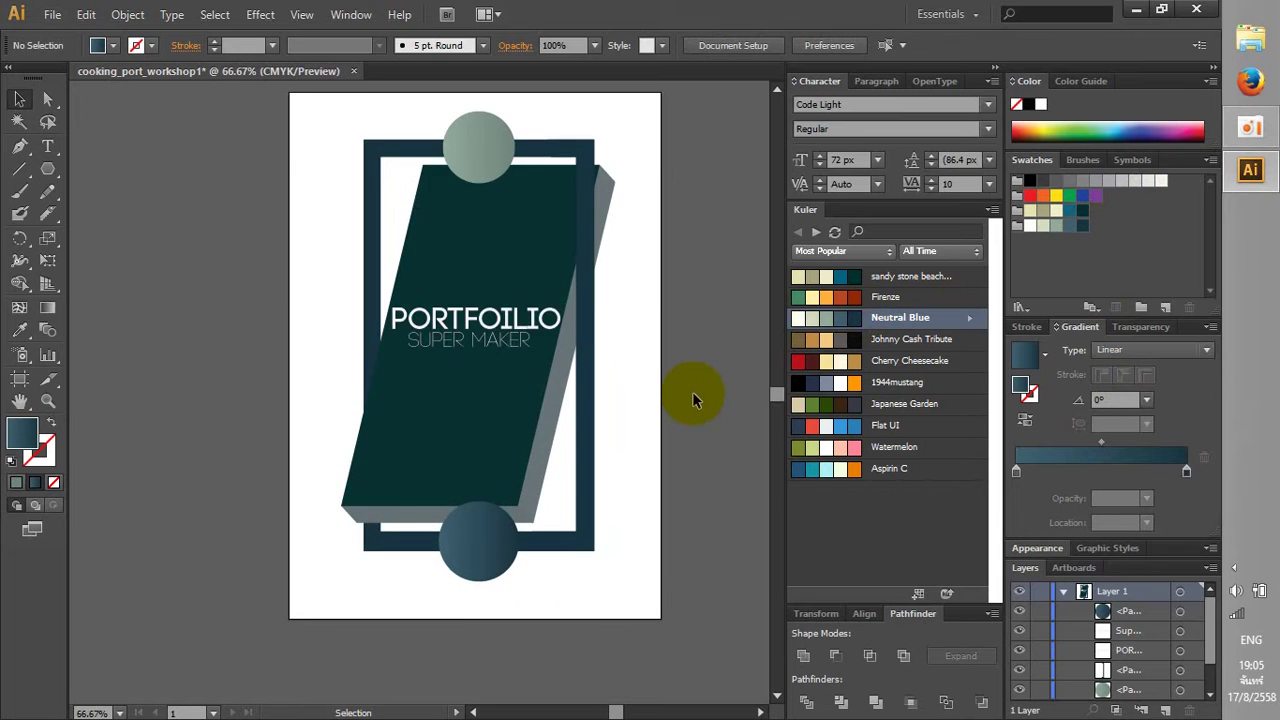
Fill the slanted panel with the lighter blue swatch R=4 G=99 B=128
{"action": "left_click", "coordinate": [520, 450]}
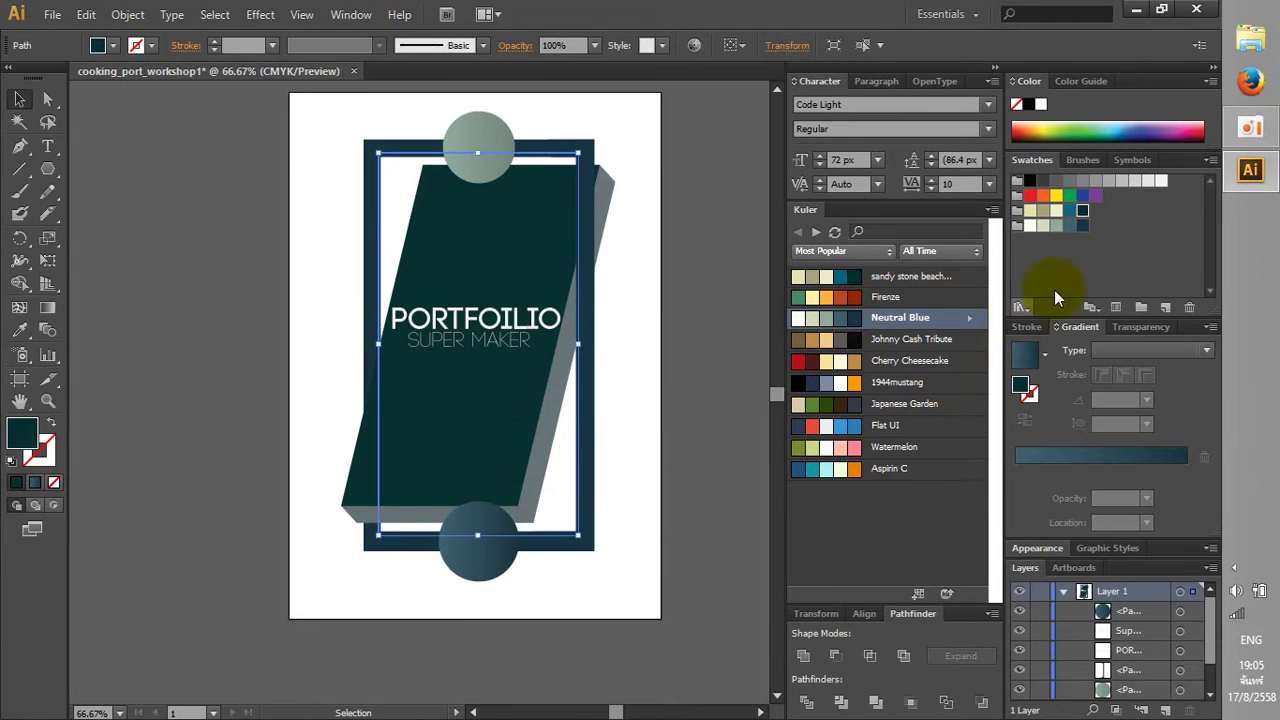
{"action": "left_click", "coordinate": [1072, 212]}
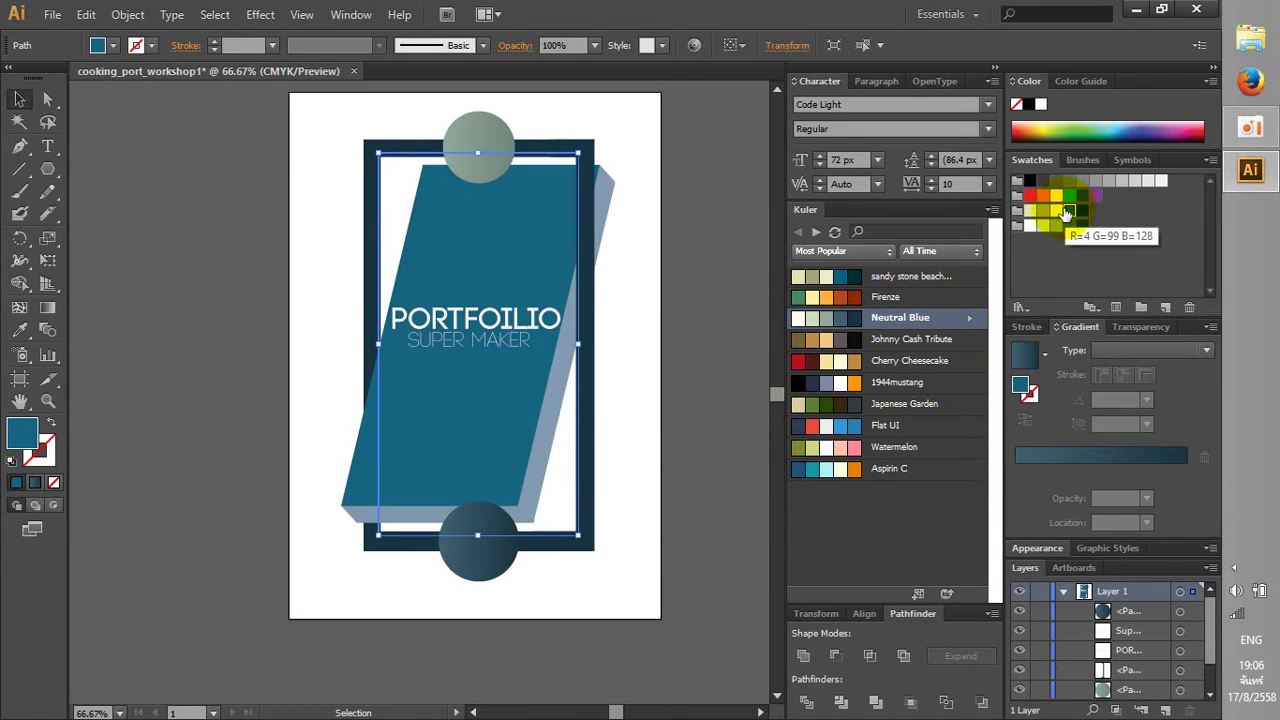
{"action": "left_click", "coordinate": [684, 254]}
{"action": "scroll", "coordinate": [619, 452], "scroll_direction": "down", "scroll_amount": 1}
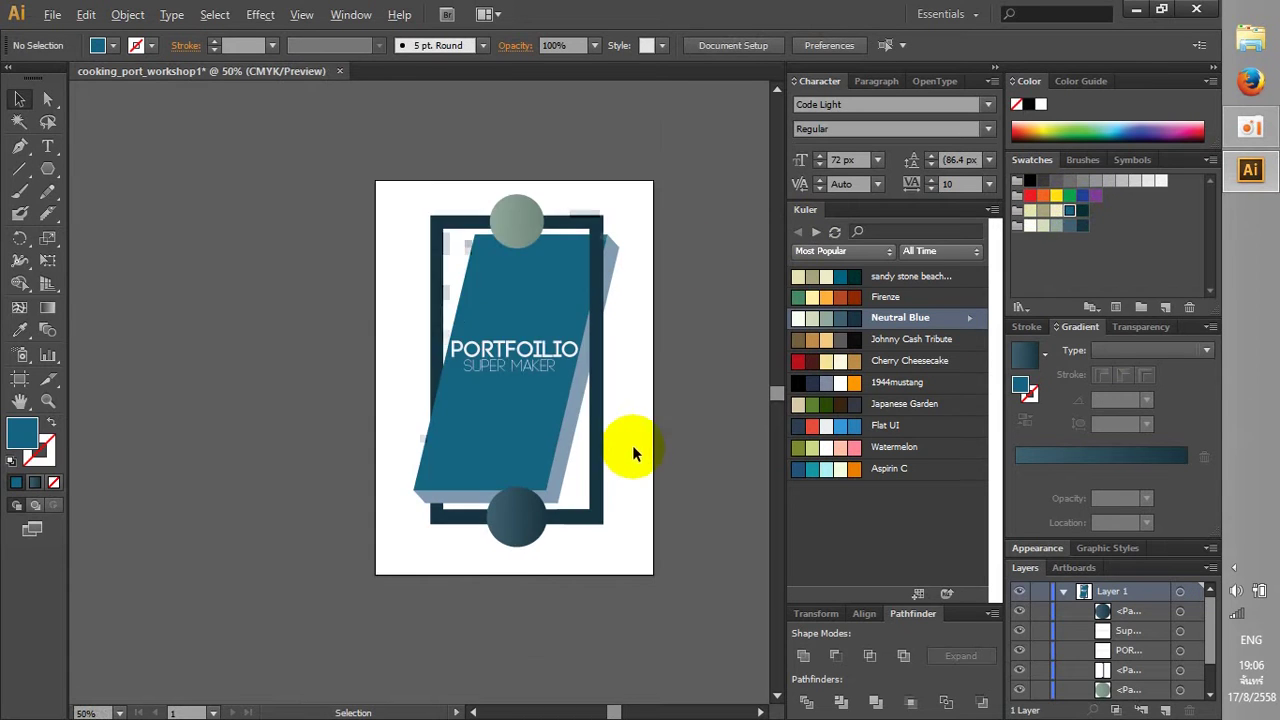
{"action": "scroll", "coordinate": [675, 429], "scroll_direction": "up", "scroll_amount": 1}
{"action": "scroll", "coordinate": [661, 437], "scroll_direction": "up", "scroll_amount": 1}
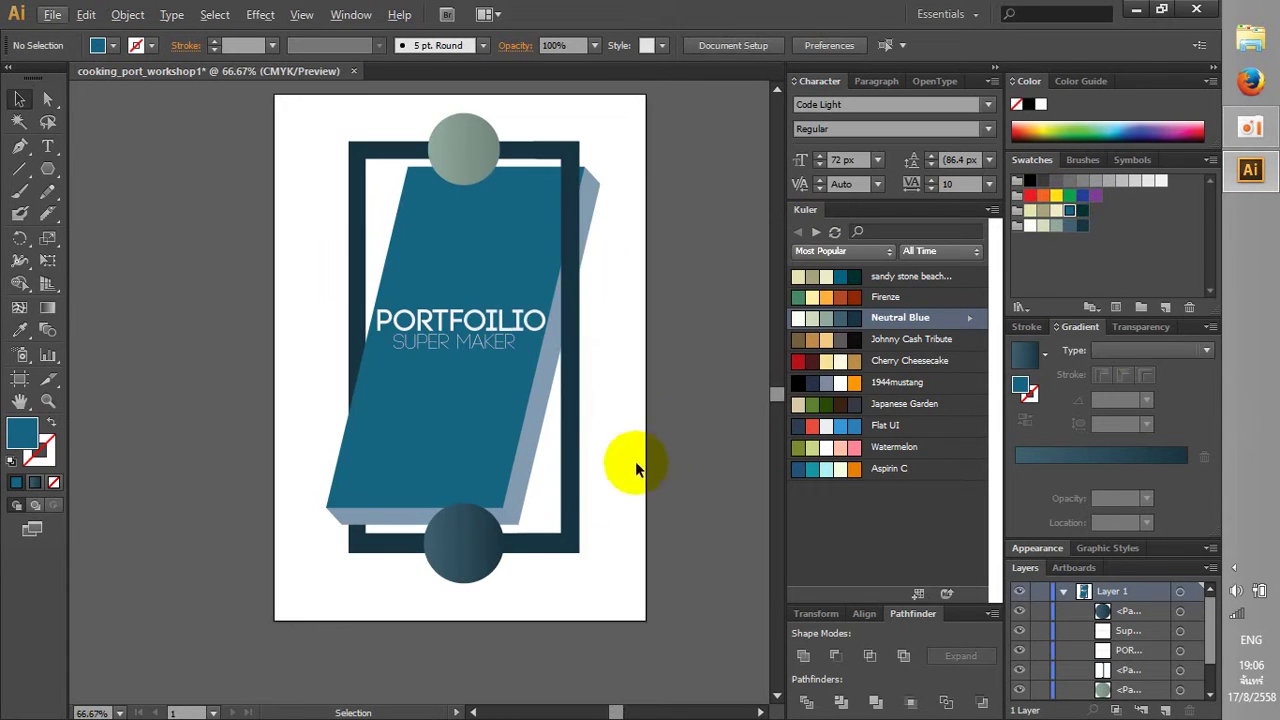
{"action": "left_click", "coordinate": [572, 488]}
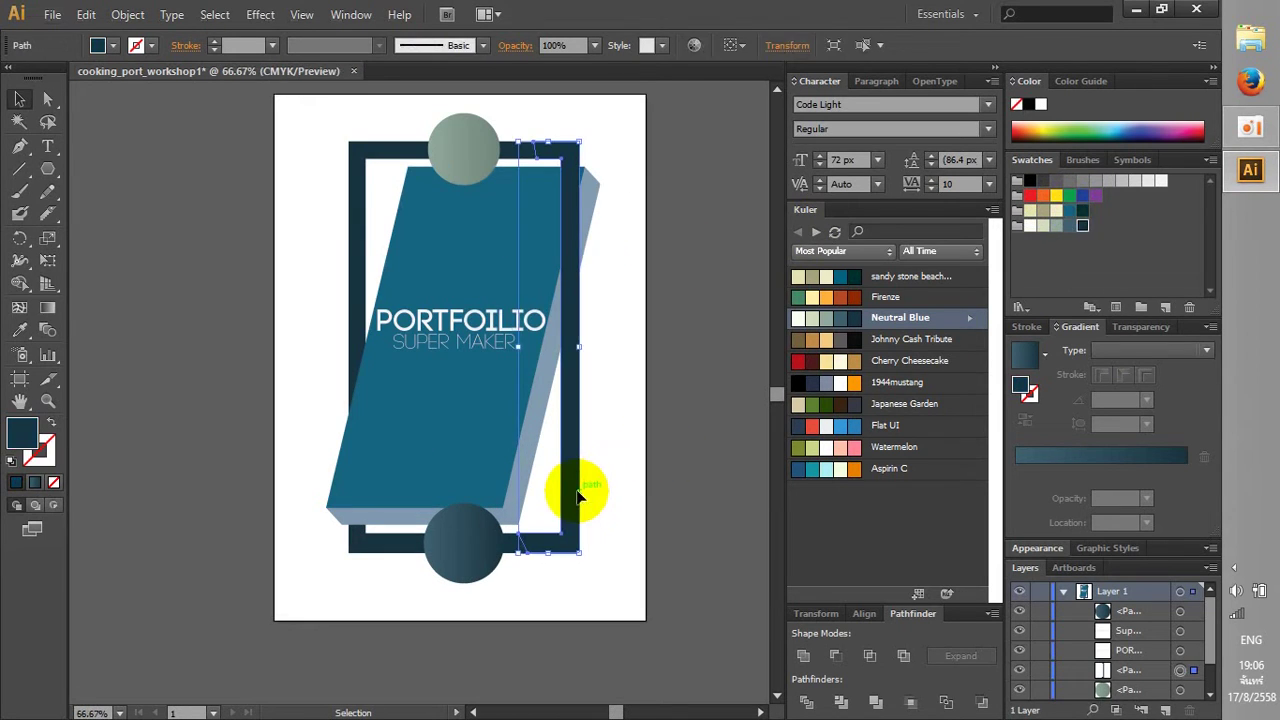
Apply an Effect > Stylize > Drop Shadow to the dark frame at 40% opacity
{"action": "left_click", "coordinate": [355, 229]}
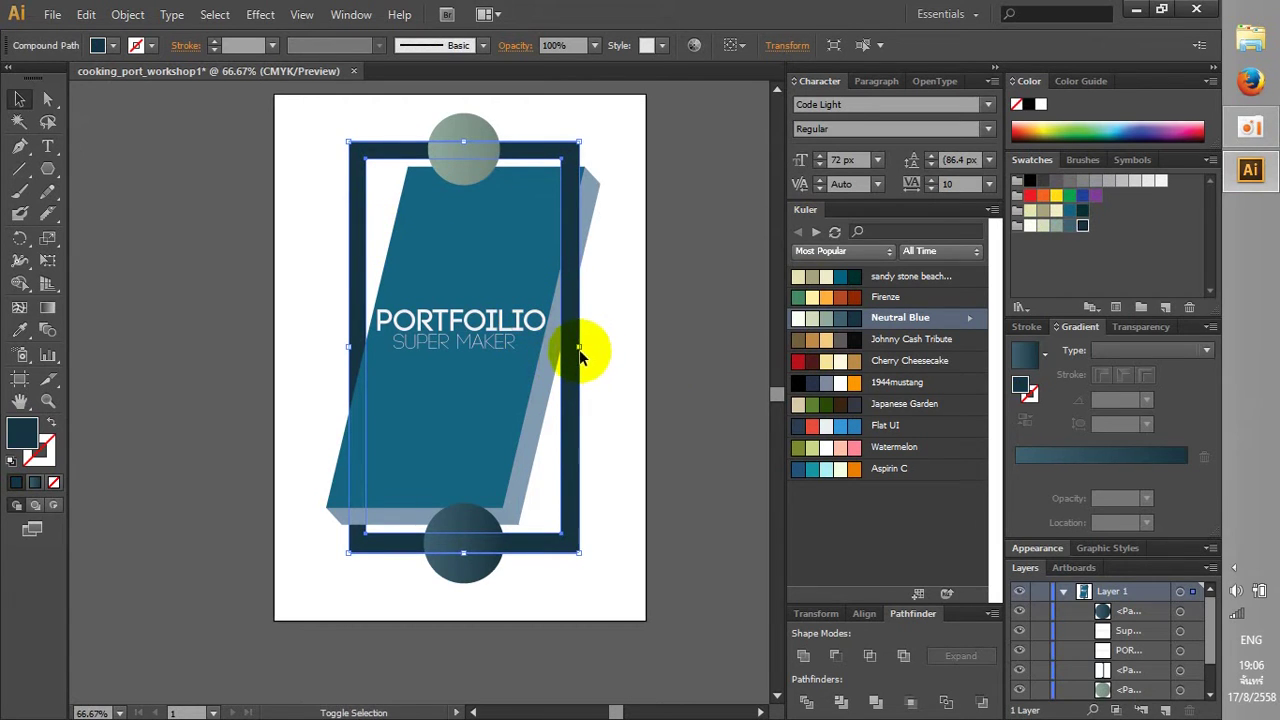
{"action": "left_click", "coordinate": [582, 352]}
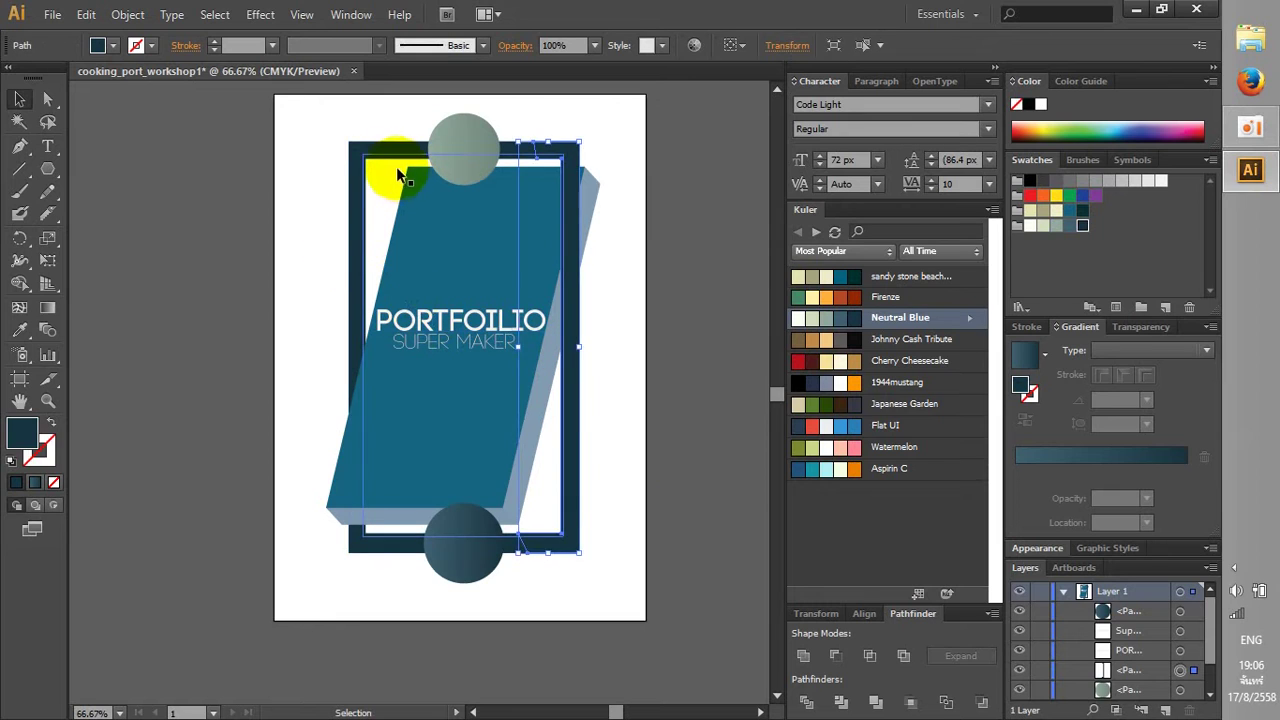
{"action": "left_click", "coordinate": [375, 148]}
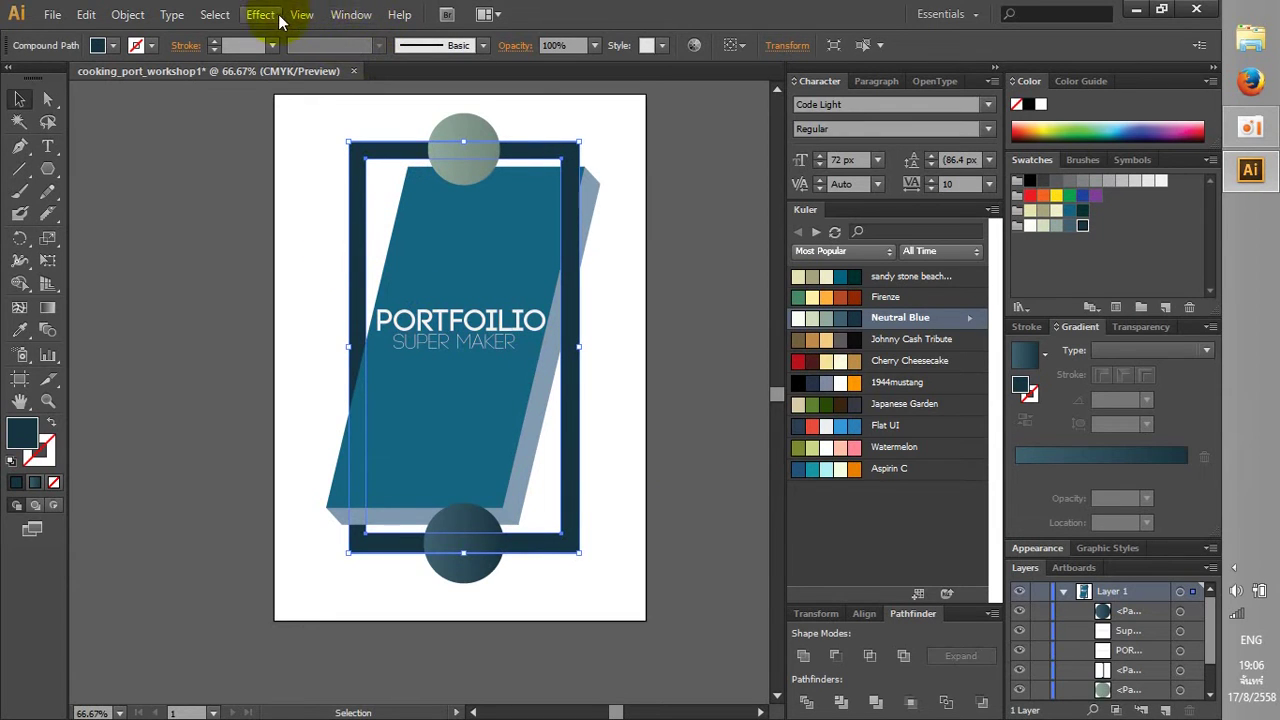
{"action": "left_click", "coordinate": [260, 14]}
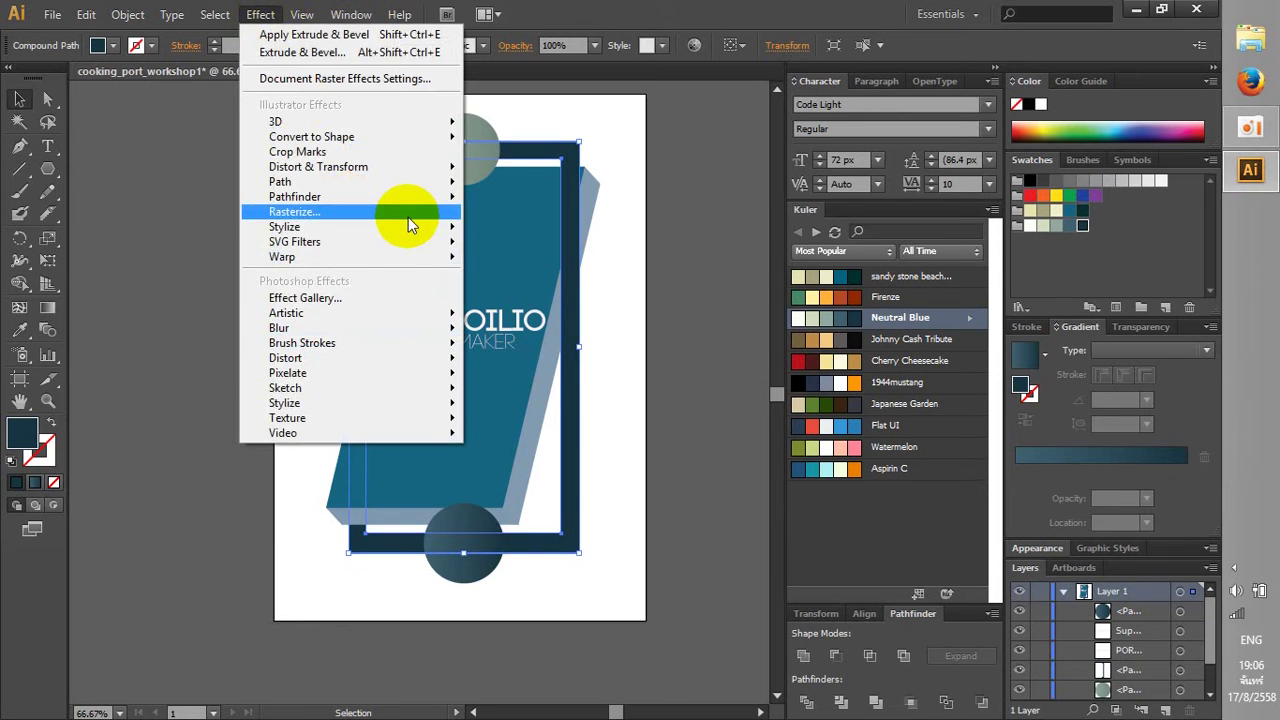
{"action": "mouse_move", "coordinate": [284, 227]}
{"action": "left_click", "coordinate": [495, 228]}
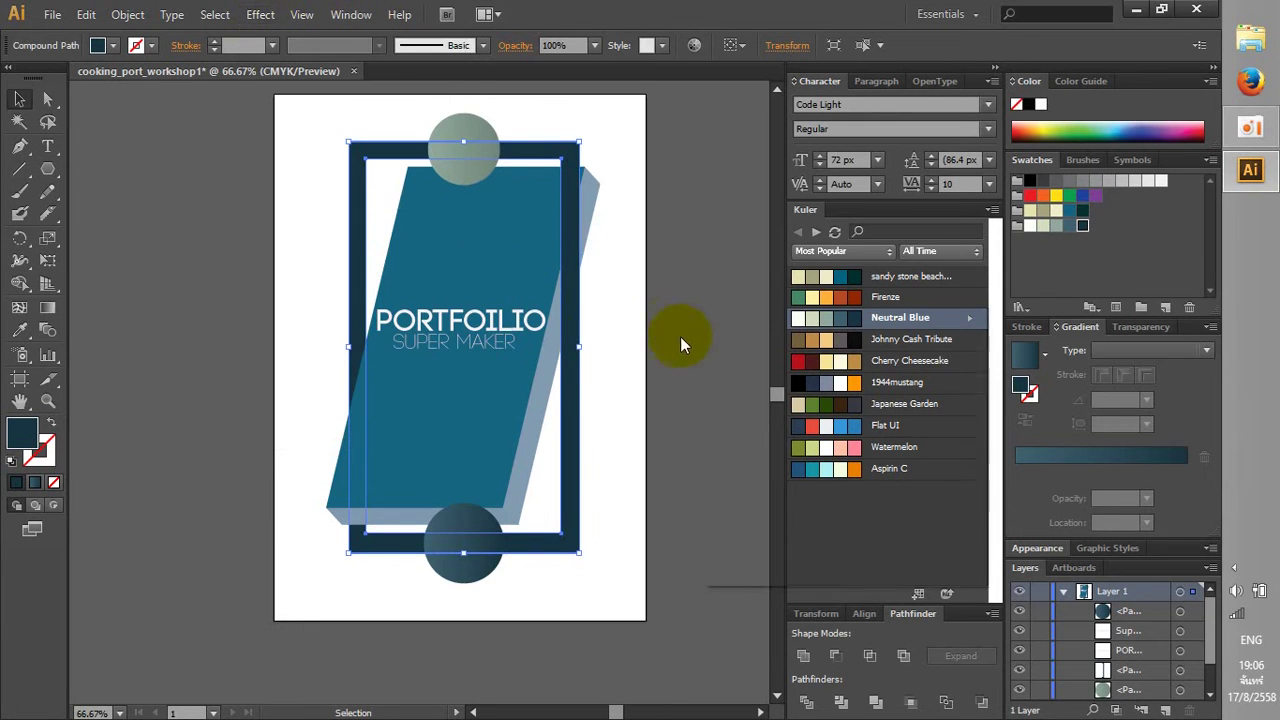
{"action": "left_click", "coordinate": [728, 541]}
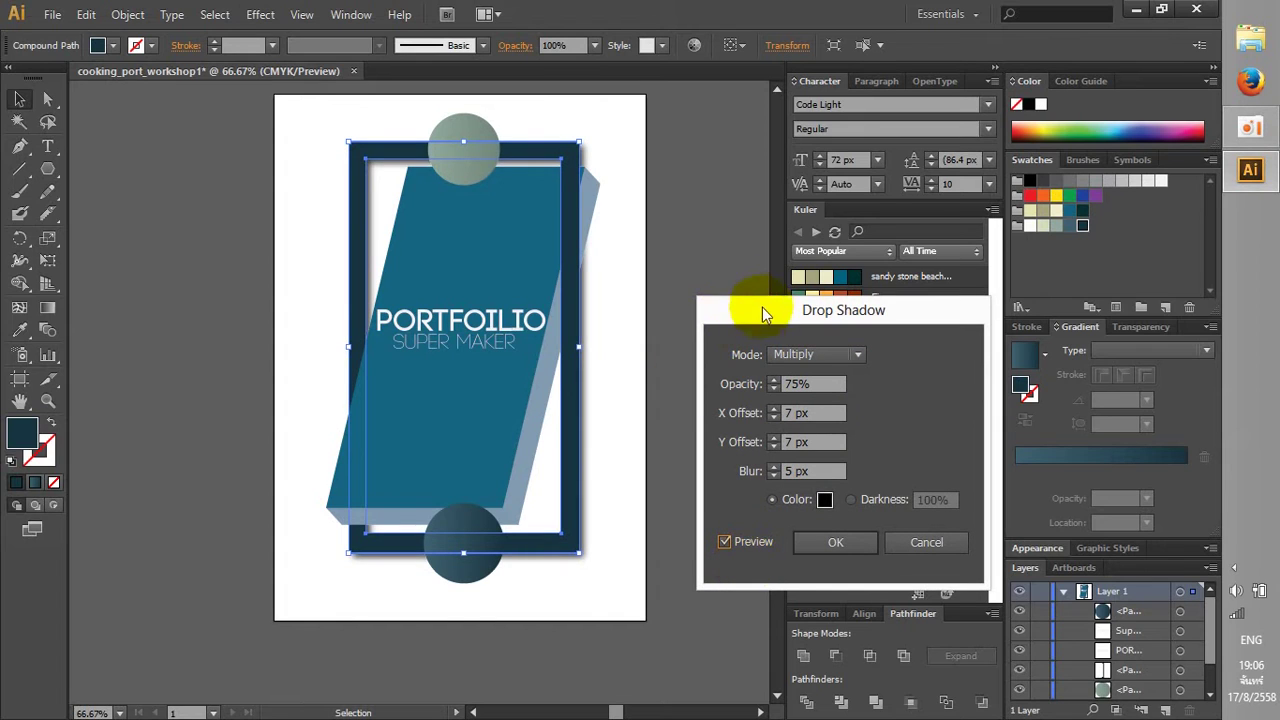
{"action": "left_click", "coordinate": [813, 388]}
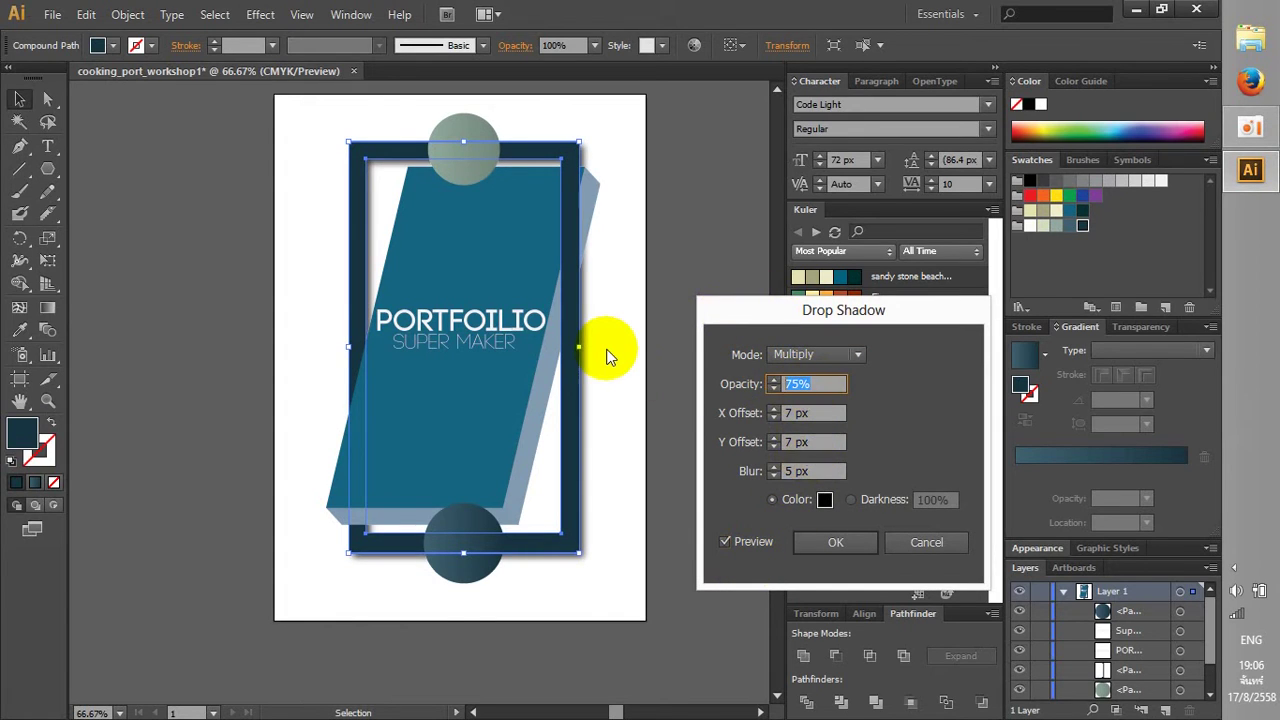
{"action": "type", "text": "40"}
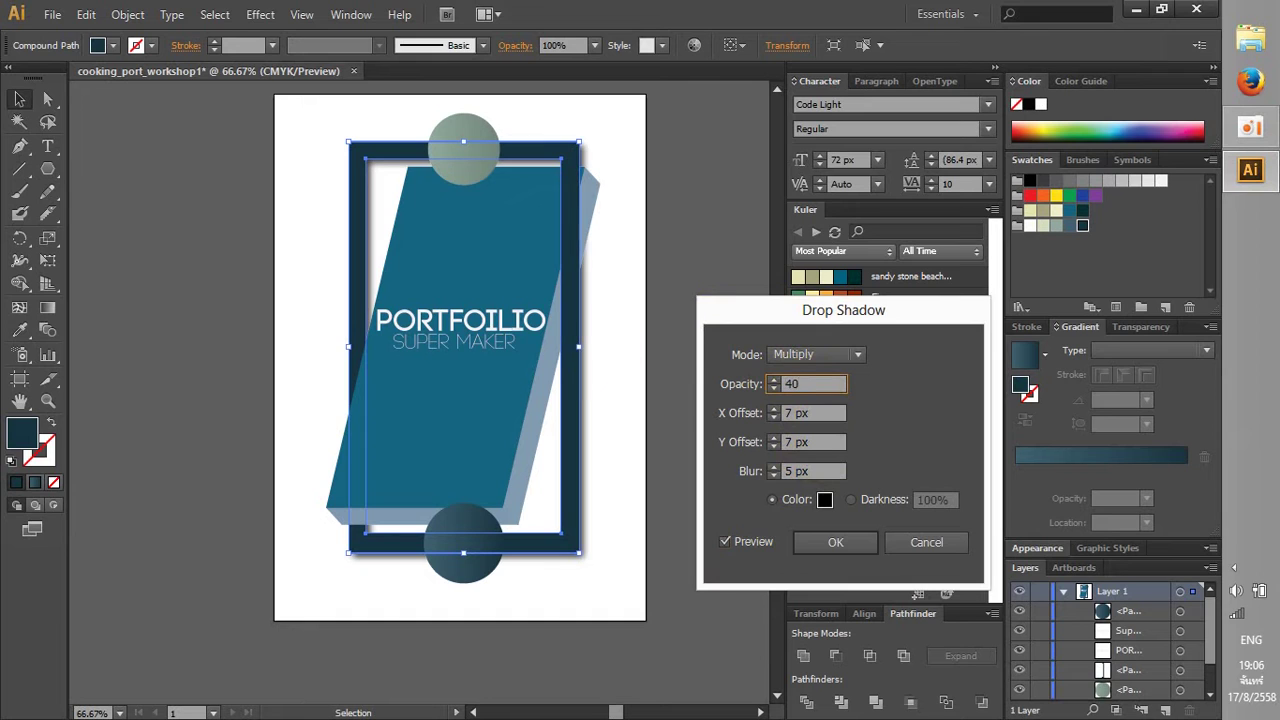
{"action": "key", "text": "Return"}
{"action": "left_click", "coordinate": [648, 470]}
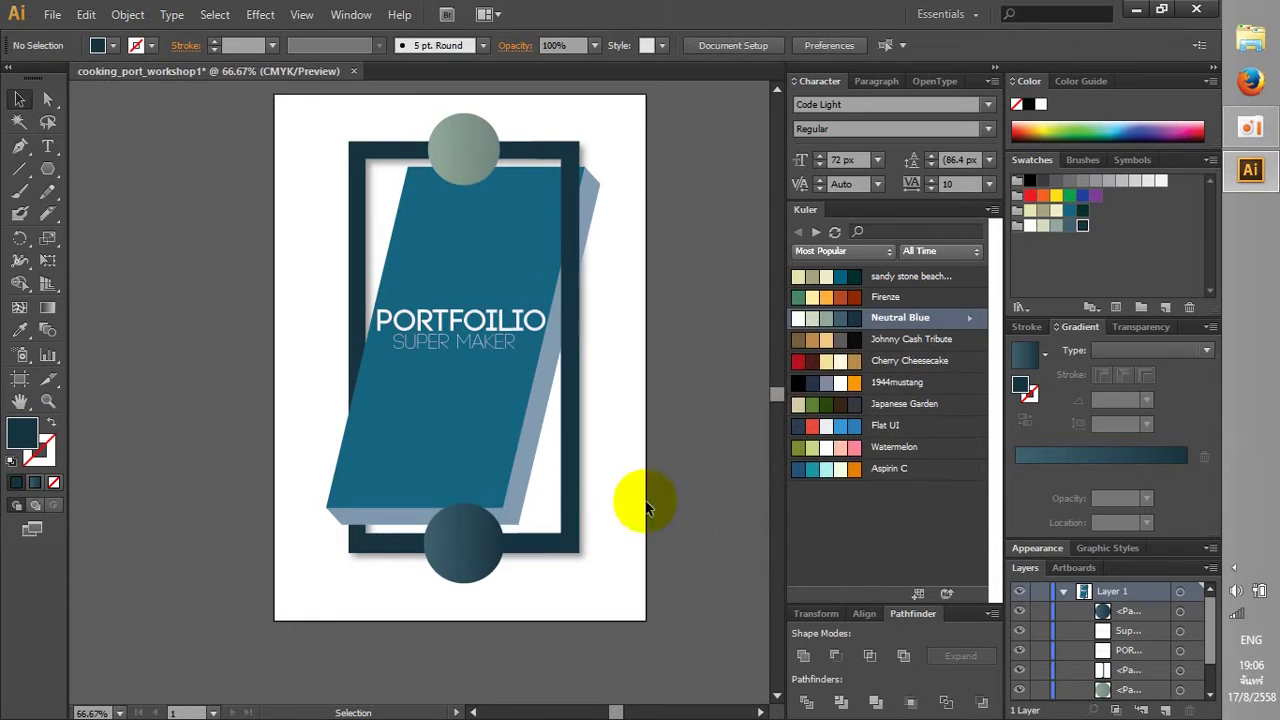
{"action": "left_click", "coordinate": [565, 487]}
Add a new layer and place it beneath Layer 1
{"action": "left_click", "coordinate": [698, 450]}
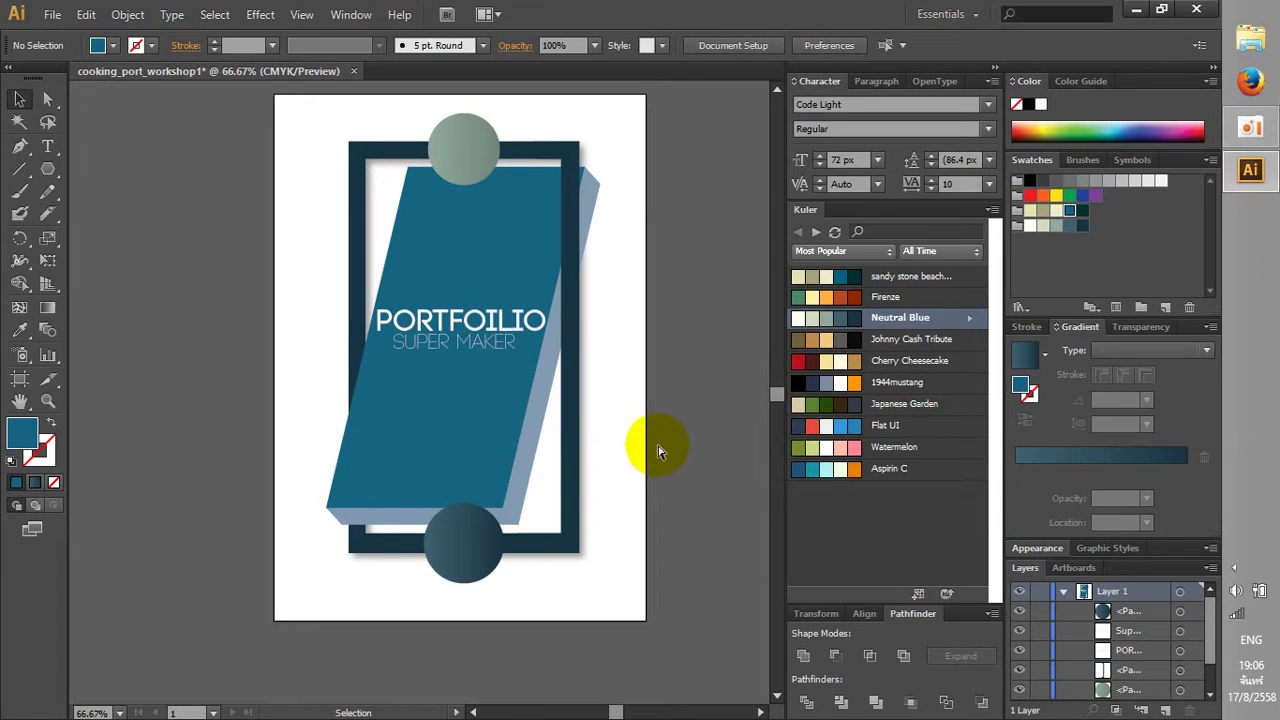
{"action": "left_click", "coordinate": [590, 436]}
{"action": "left_click", "coordinate": [625, 339]}
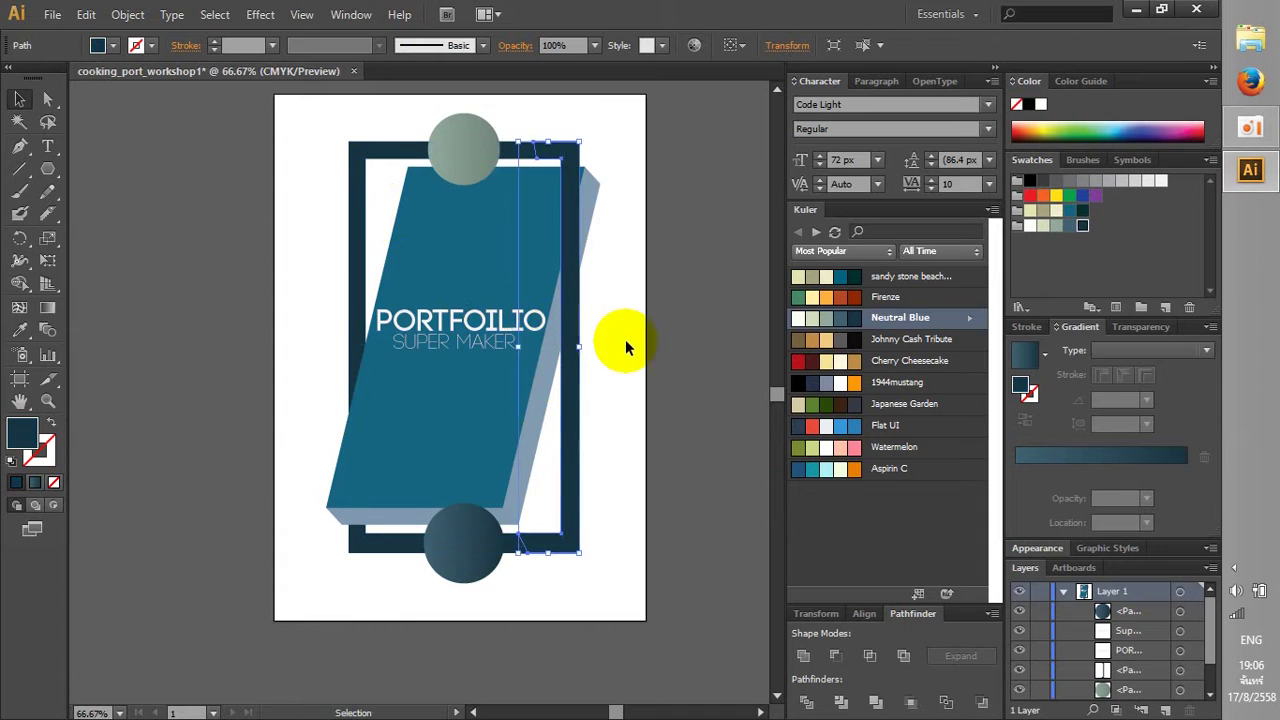
{"action": "key", "text": "ctrl+minus"}
{"action": "left_click_drag", "start_coordinate": [617, 289], "coordinate": [604, 376]}
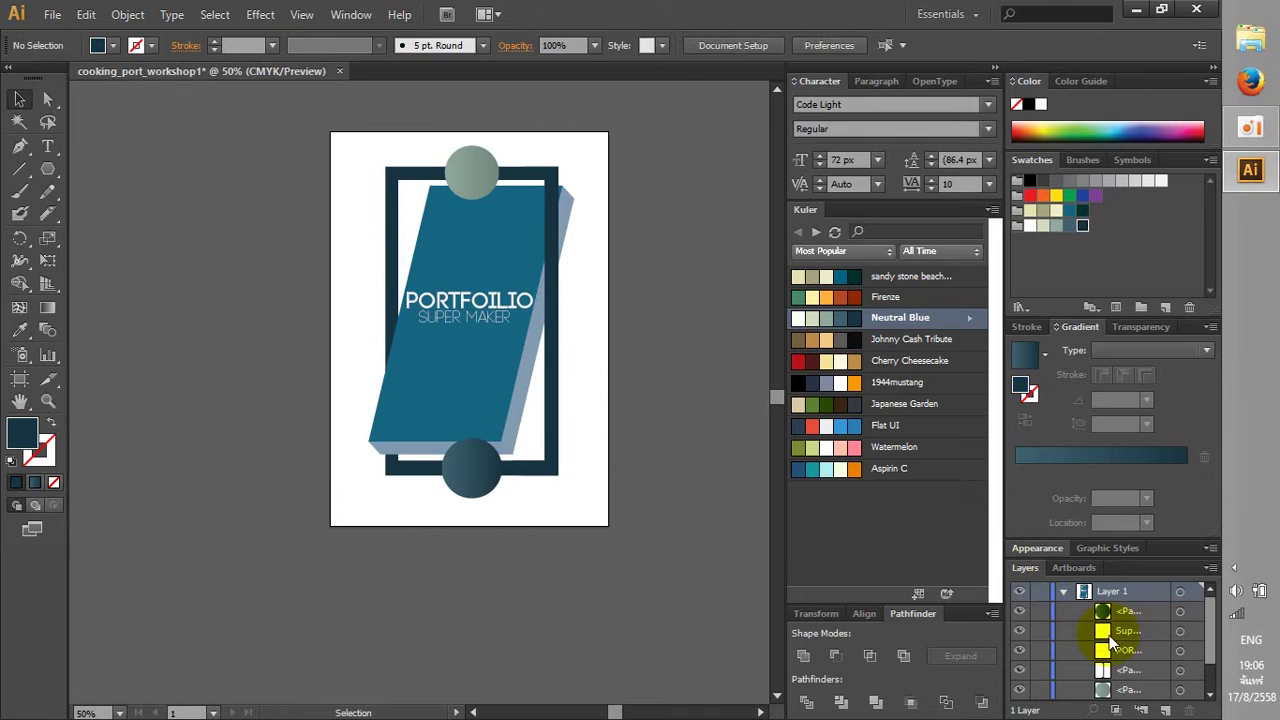
{"action": "left_click", "coordinate": [1063, 593]}
{"action": "left_click", "coordinate": [1165, 710]}
{"action": "left_click_drag", "start_coordinate": [1123, 593], "coordinate": [1013, 630]}
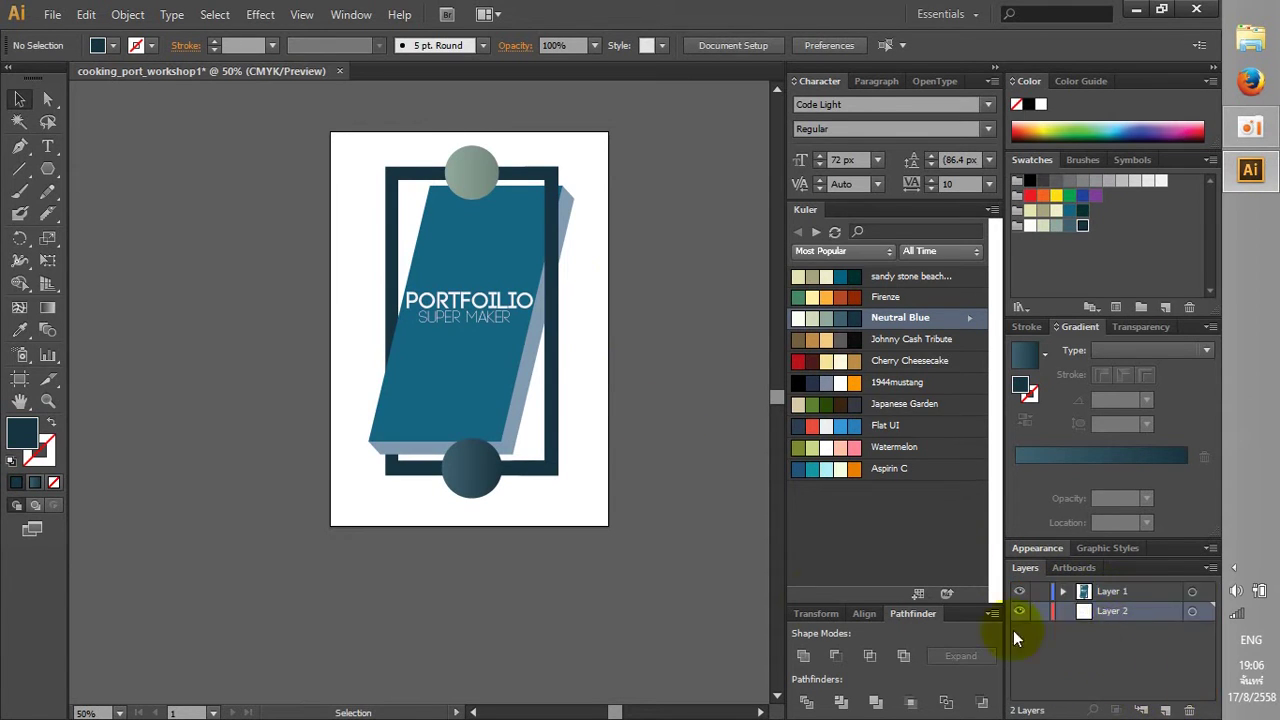
{"action": "scroll", "coordinate": [636, 603], "scroll_direction": "up", "scroll_amount": 1}
{"action": "scroll", "coordinate": [627, 532], "scroll_direction": "up", "scroll_amount": 2}
{"action": "scroll", "coordinate": [657, 631], "scroll_direction": "down", "scroll_amount": 1}
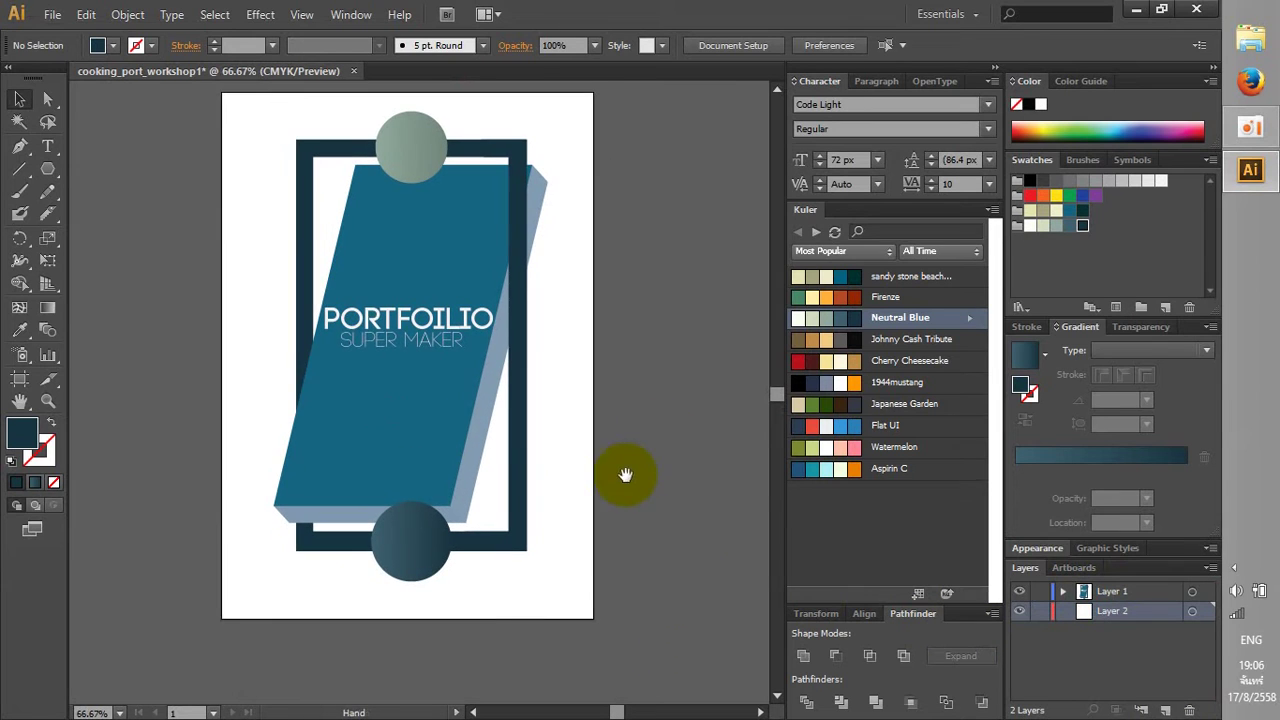
Draw a closed, unfilled Pen path from below the page, across the frame and panel, to the bottom-right corner
{"action": "left_click", "coordinate": [19, 146]}
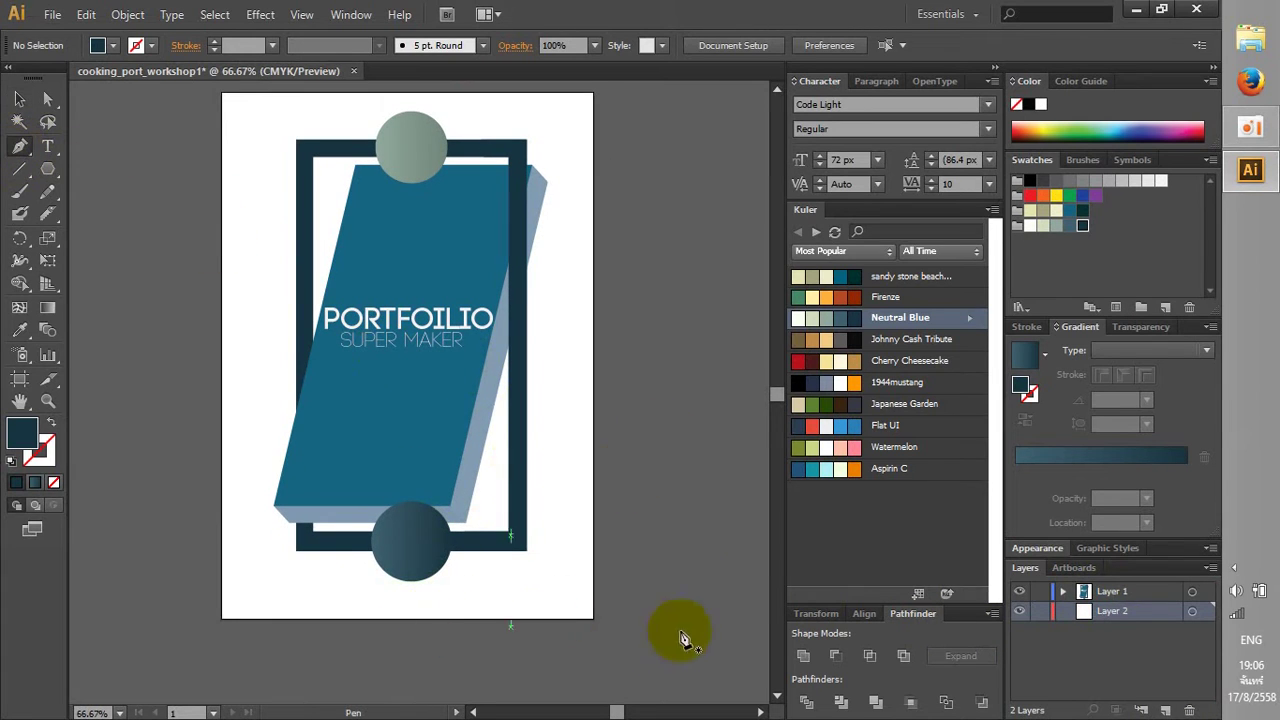
{"action": "left_click", "coordinate": [386, 643]}
{"action": "left_click", "coordinate": [296, 550]}
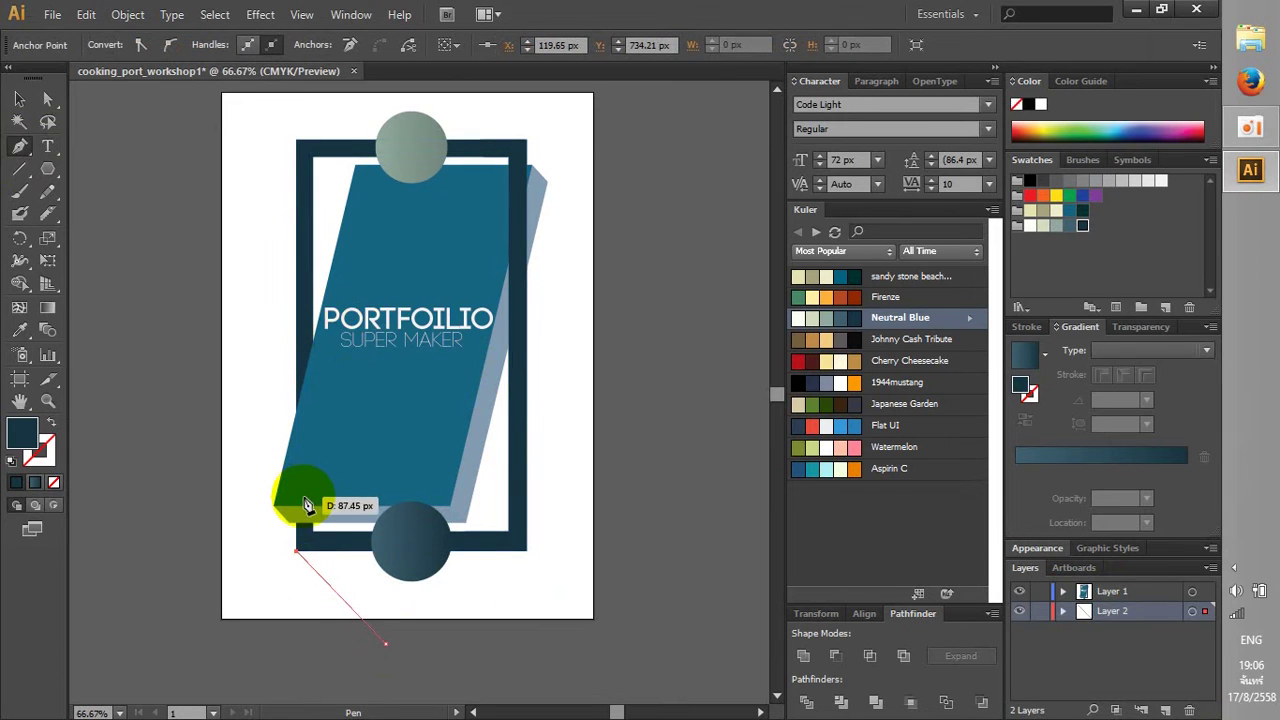
{"action": "left_click", "coordinate": [303, 497]}
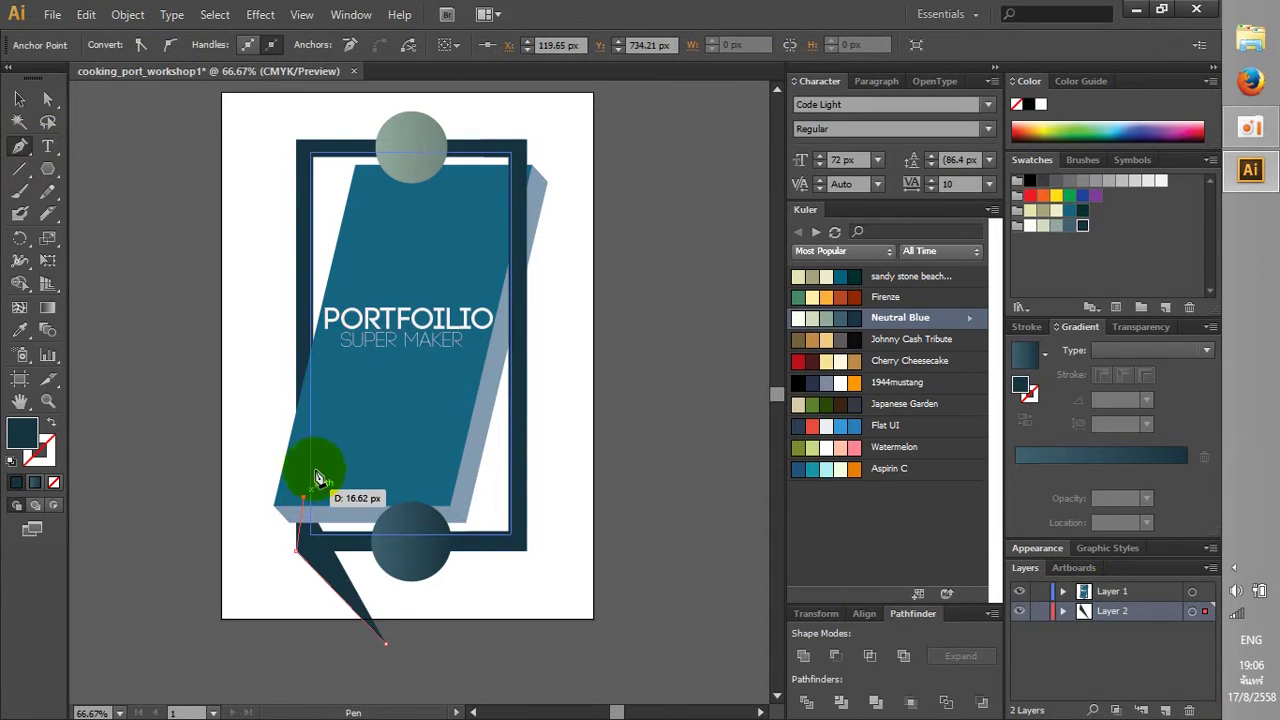
{"action": "left_click", "coordinate": [1040, 104]}
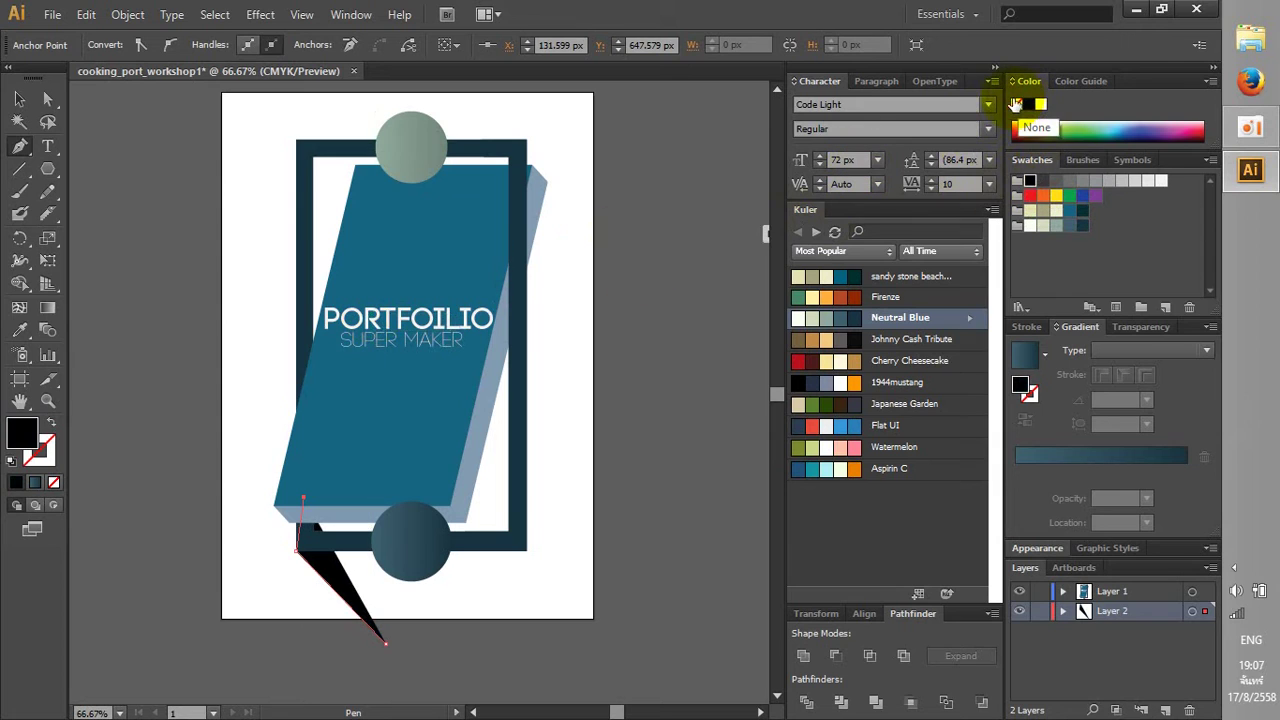
{"action": "left_click", "coordinate": [1014, 104]}
{"action": "left_click", "coordinate": [407, 266]}
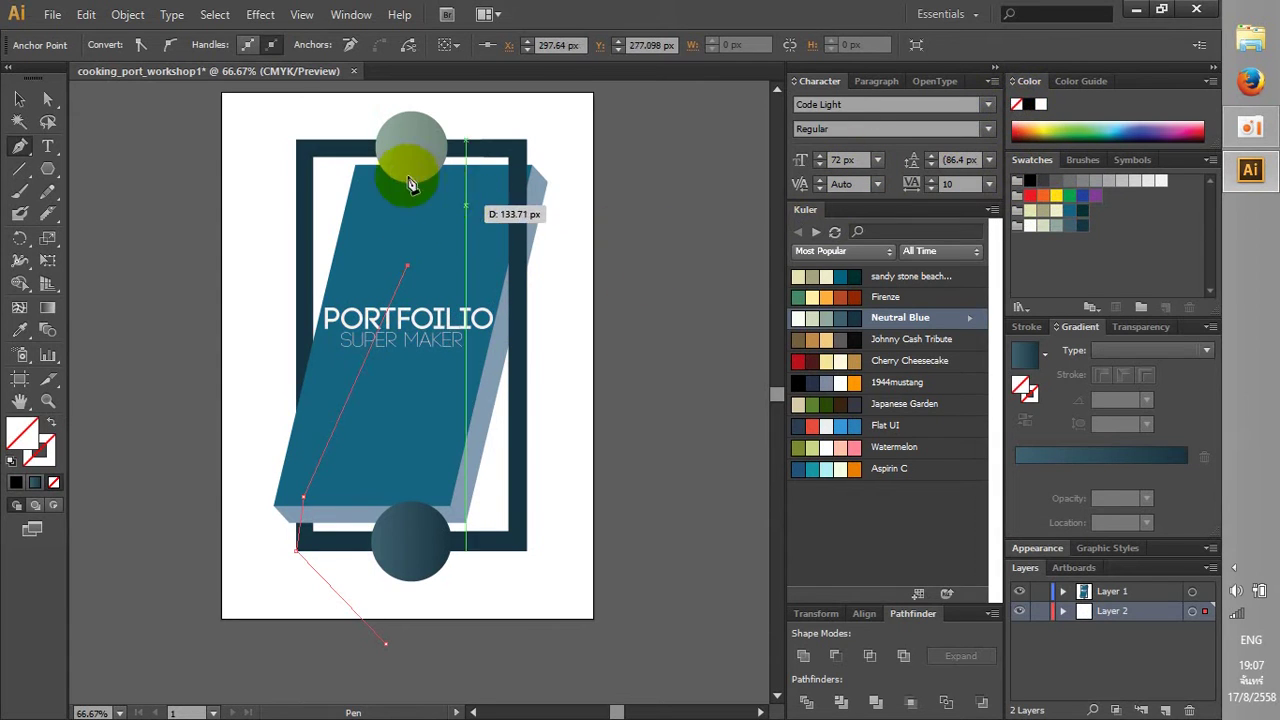
{"action": "left_click", "coordinate": [413, 148]}
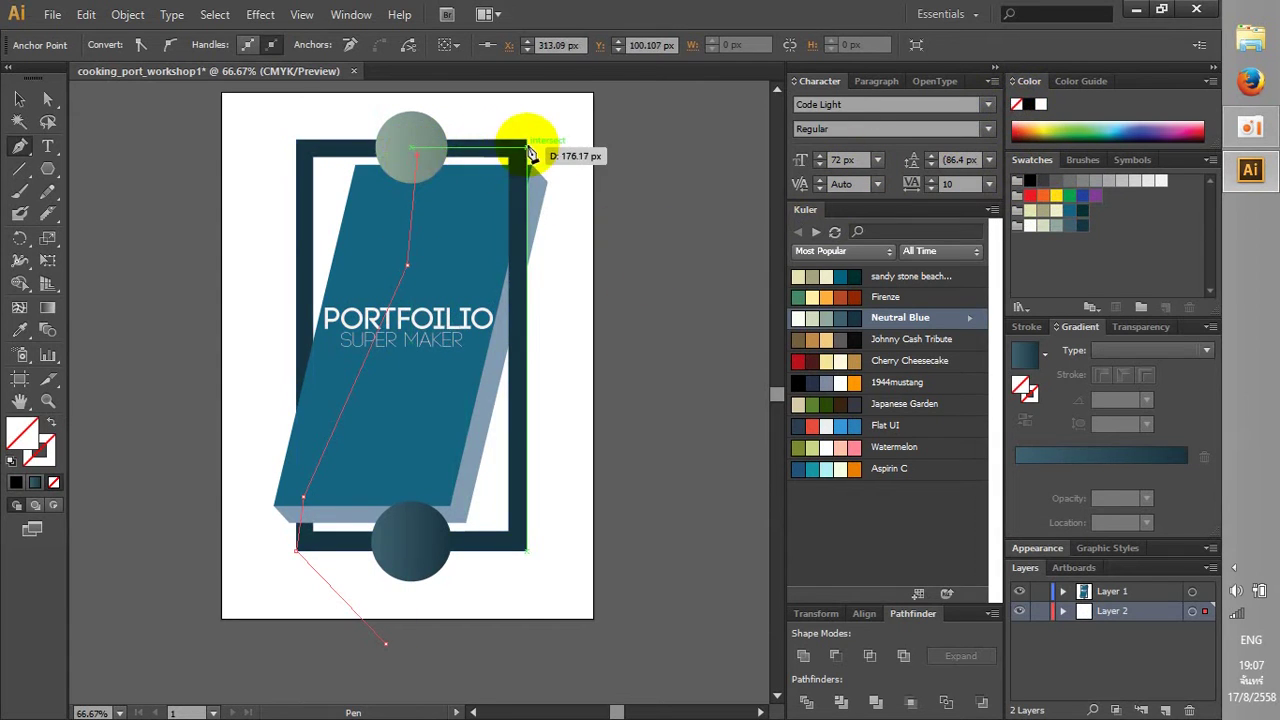
{"action": "left_click", "coordinate": [526, 140]}
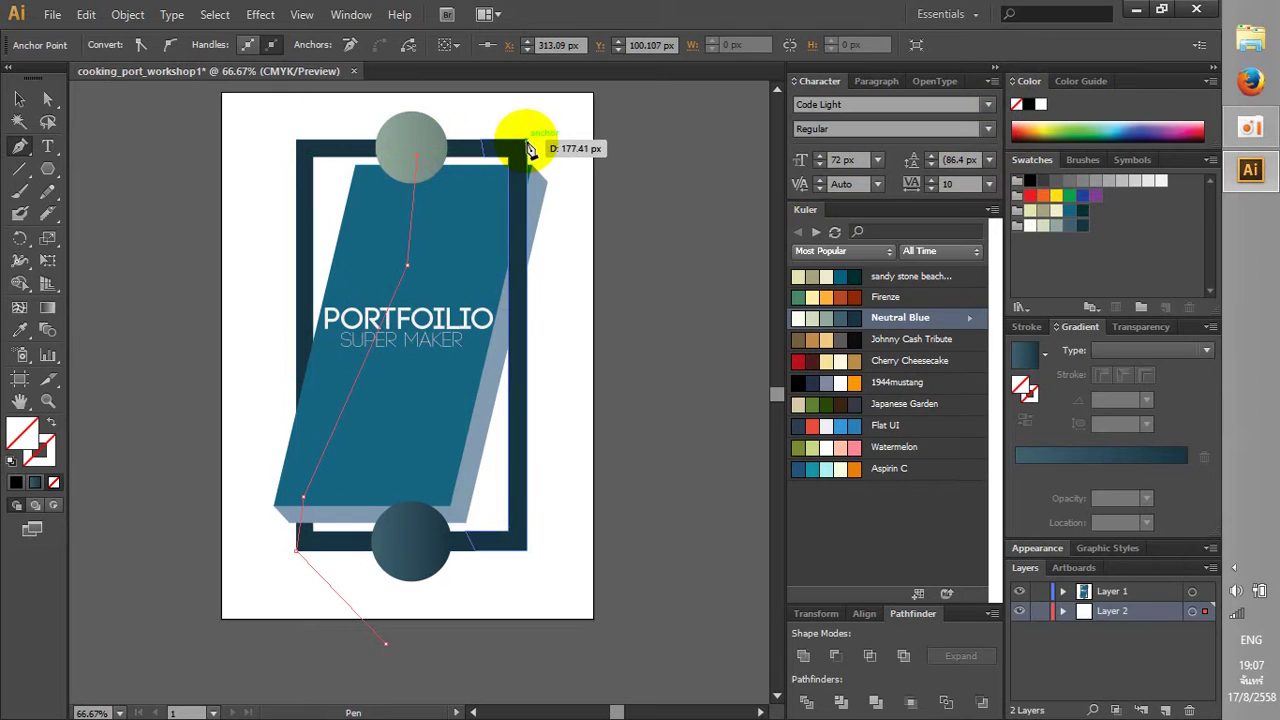
{"action": "left_click", "coordinate": [594, 168]}
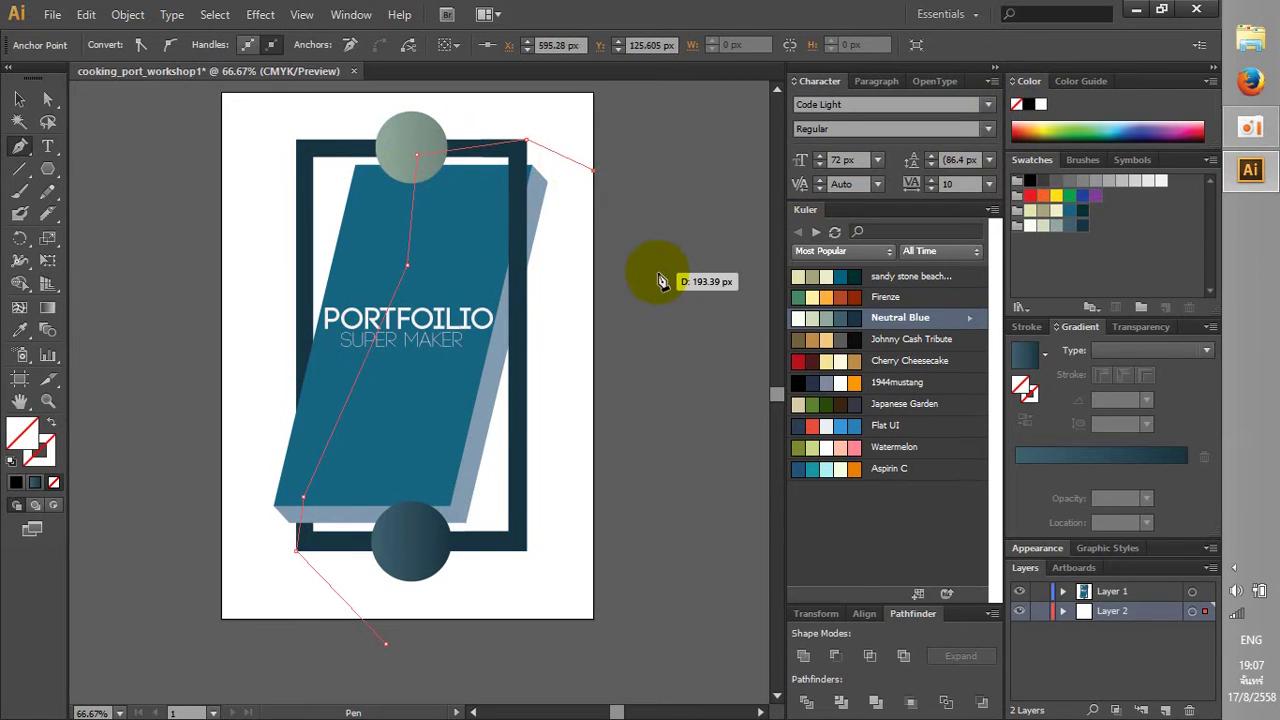
{"action": "left_click", "coordinate": [594, 619]}
{"action": "left_click", "coordinate": [386, 643]}
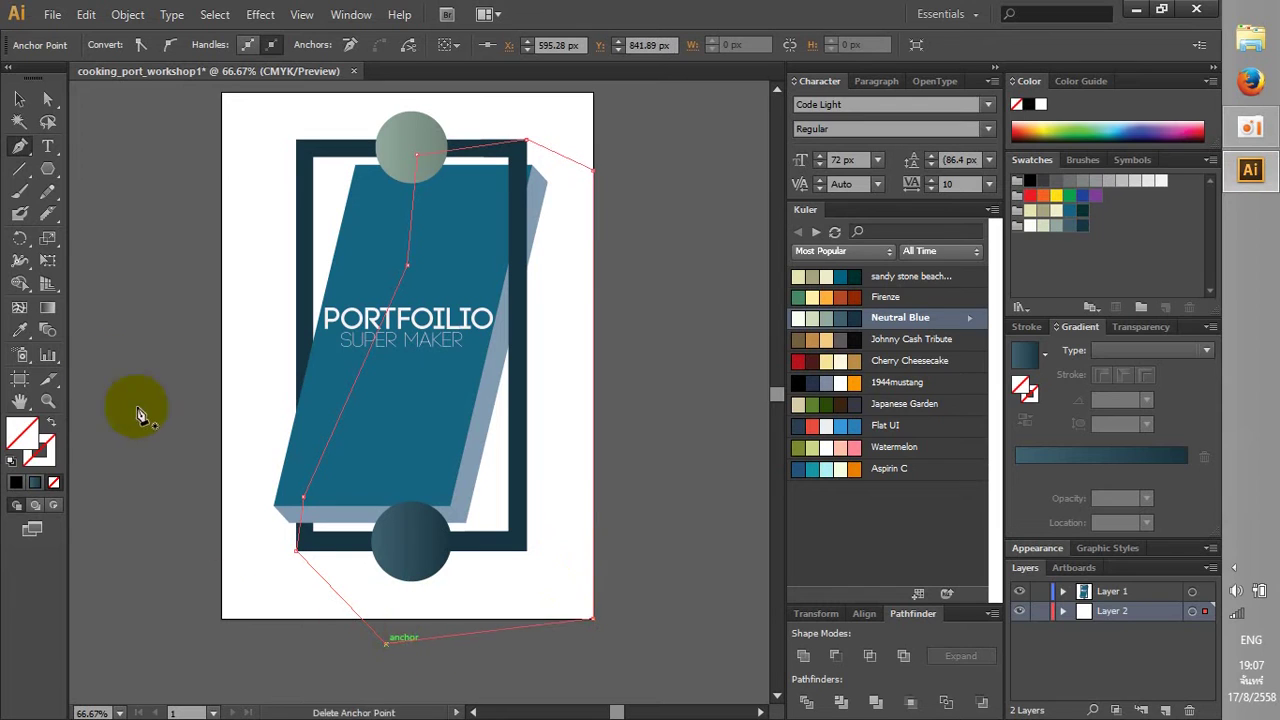
Fill the long-shadow shape with a light grey swatch
{"action": "left_click", "coordinate": [19, 99]}
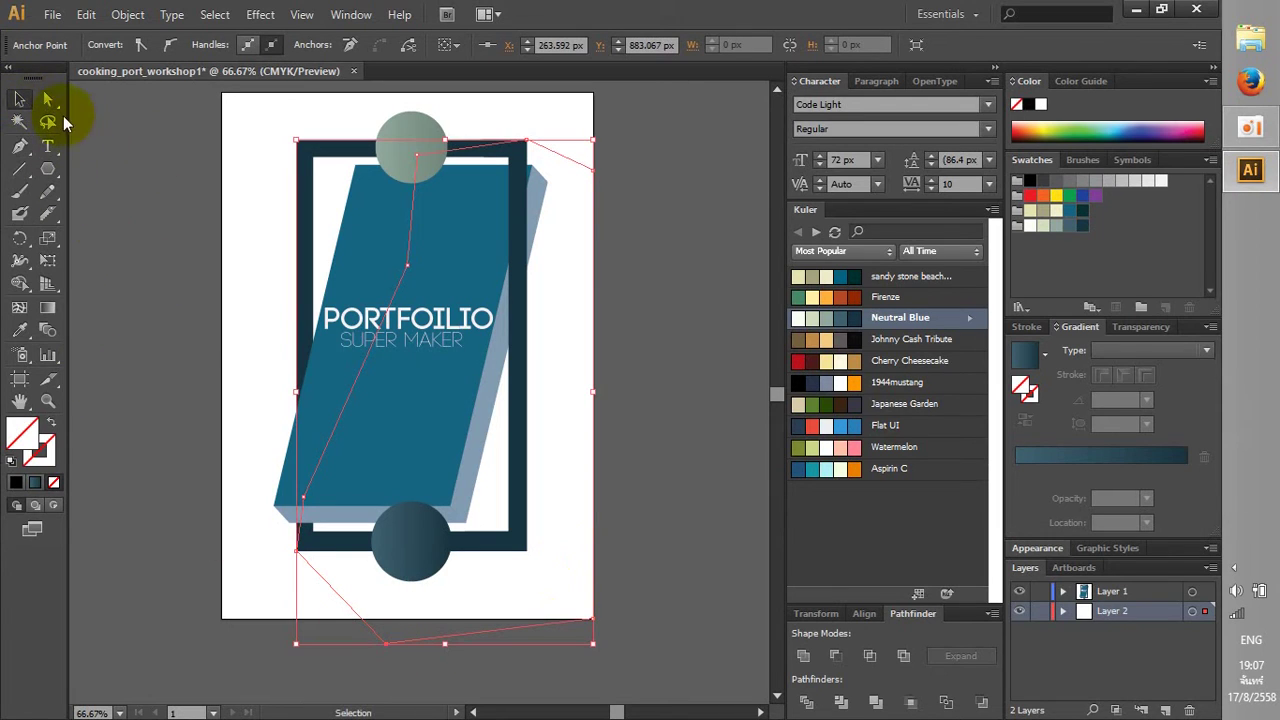
{"action": "left_click", "coordinate": [1121, 182]}
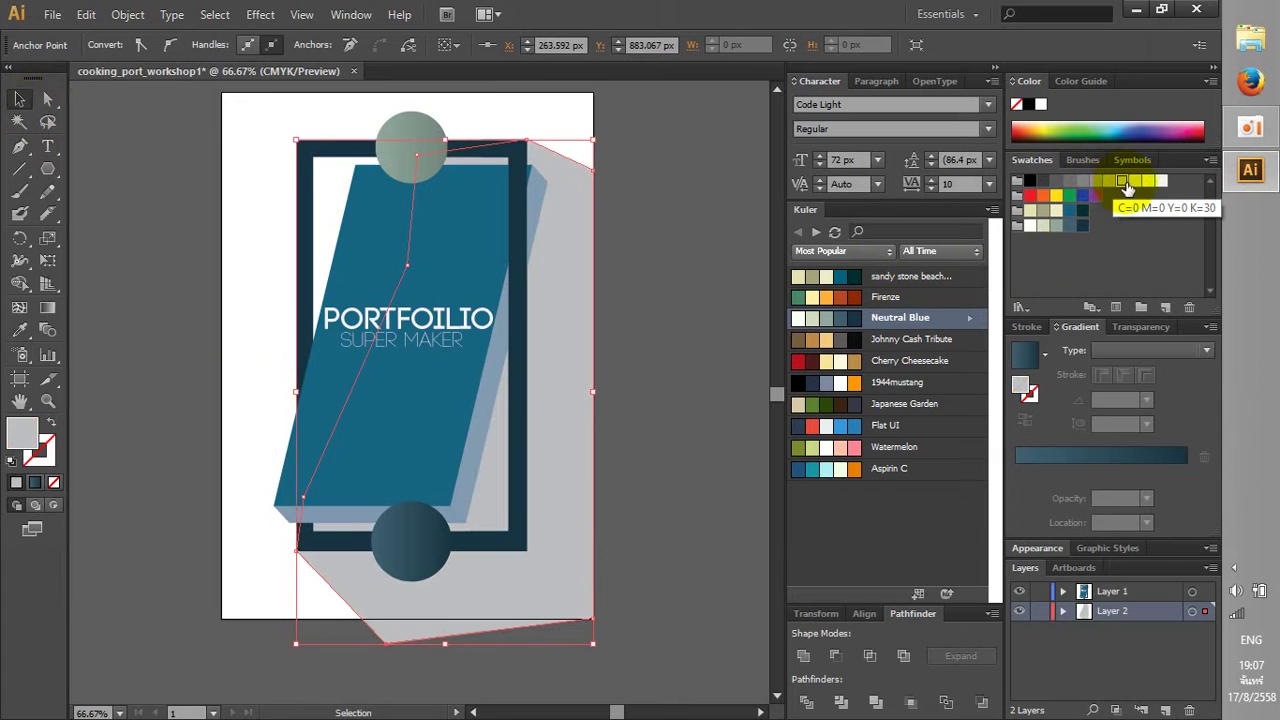
{"action": "left_click", "coordinate": [1133, 182]}
{"action": "left_click", "coordinate": [1148, 182]}
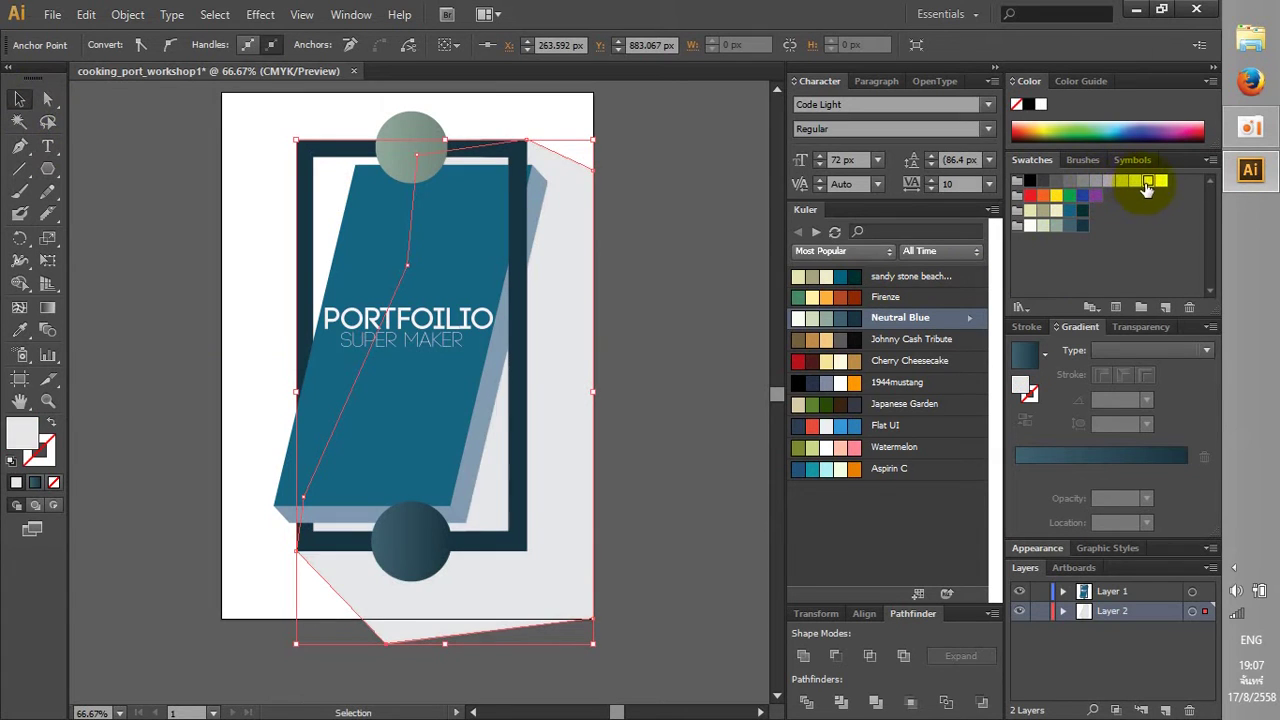
{"action": "left_click", "coordinate": [663, 317]}
Drag the shadow's bottom anchor up to the page edge and refill it with 20% grey
{"action": "left_click", "coordinate": [403, 606]}
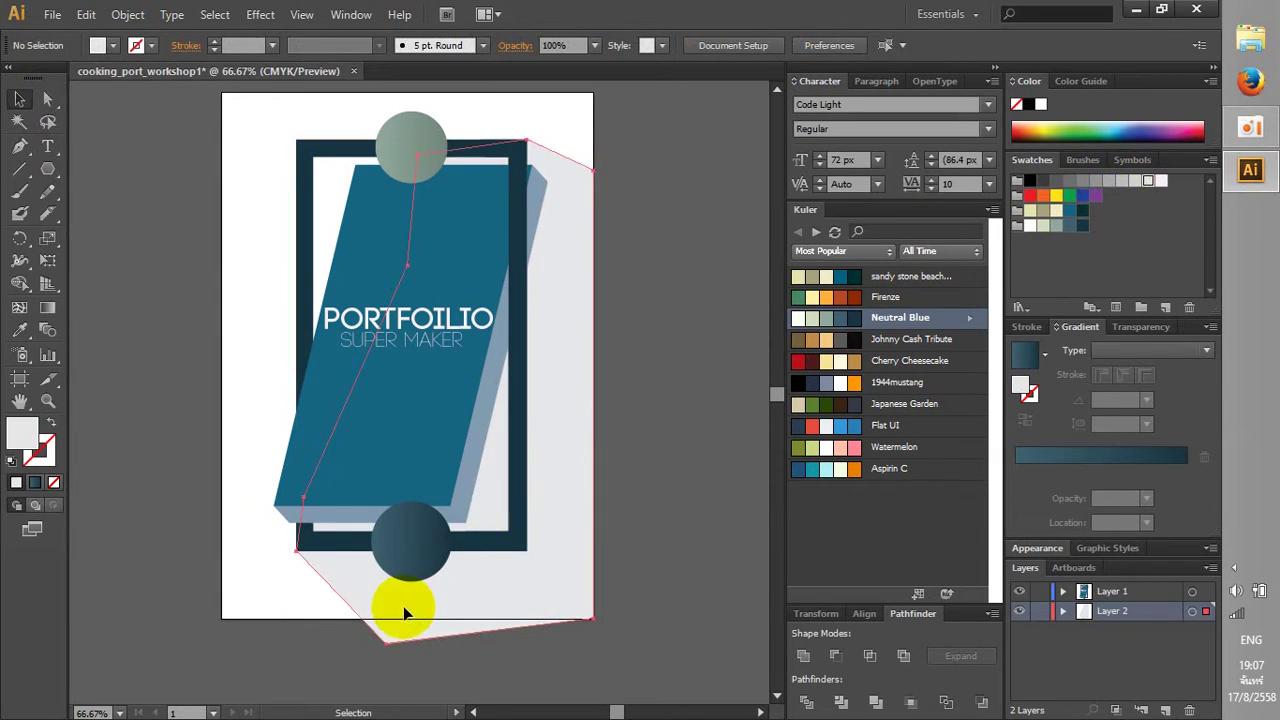
{"action": "left_click", "coordinate": [47, 99]}
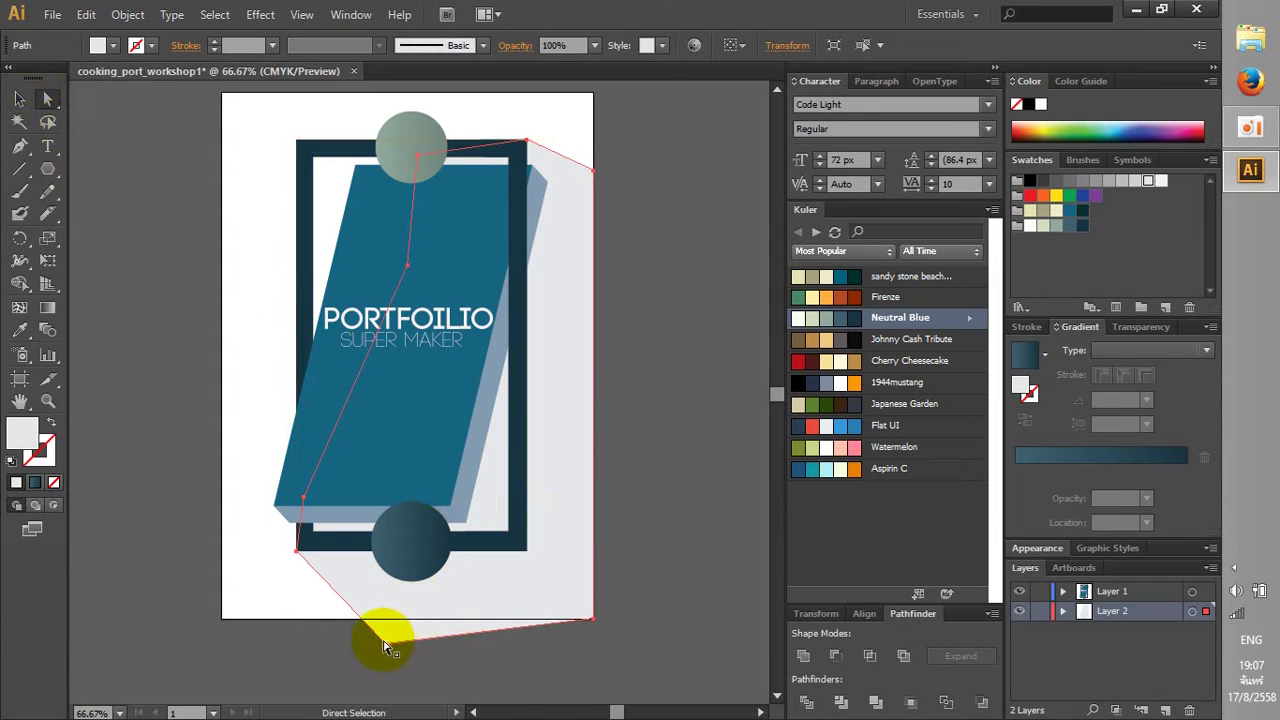
{"action": "left_click_drag", "start_coordinate": [386, 643], "coordinate": [370, 626]}
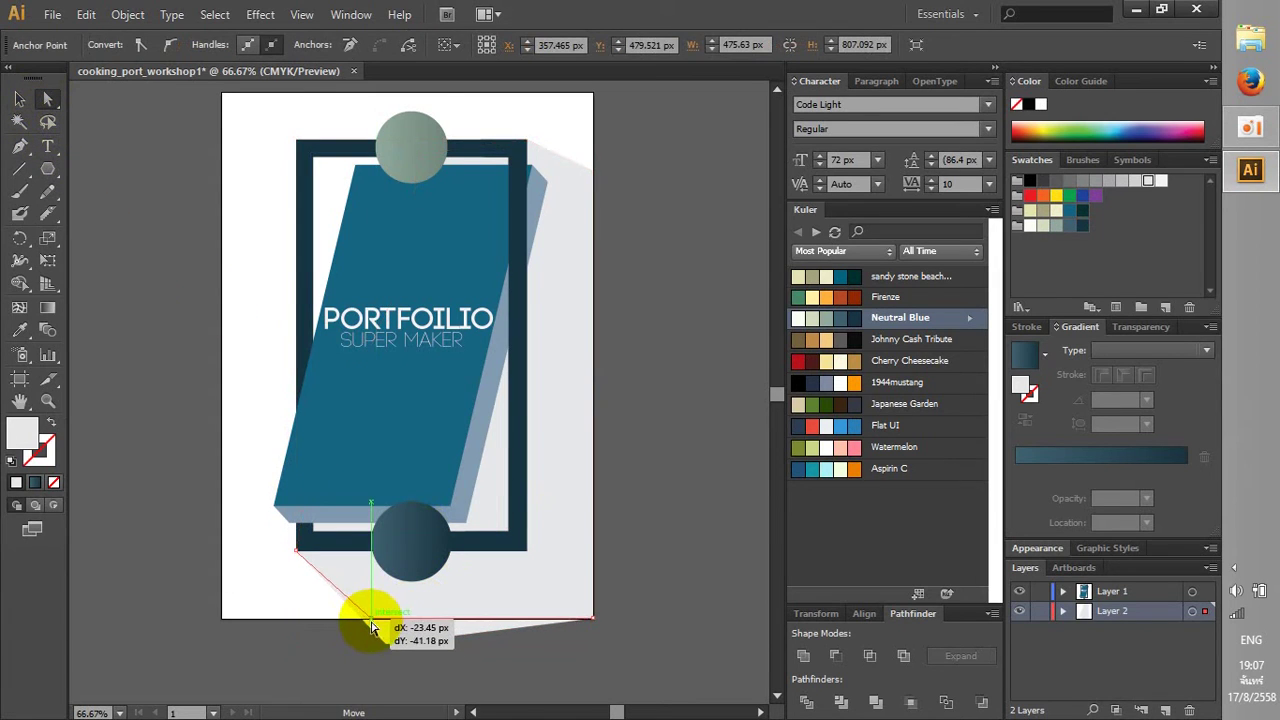
{"action": "left_click", "coordinate": [415, 657]}
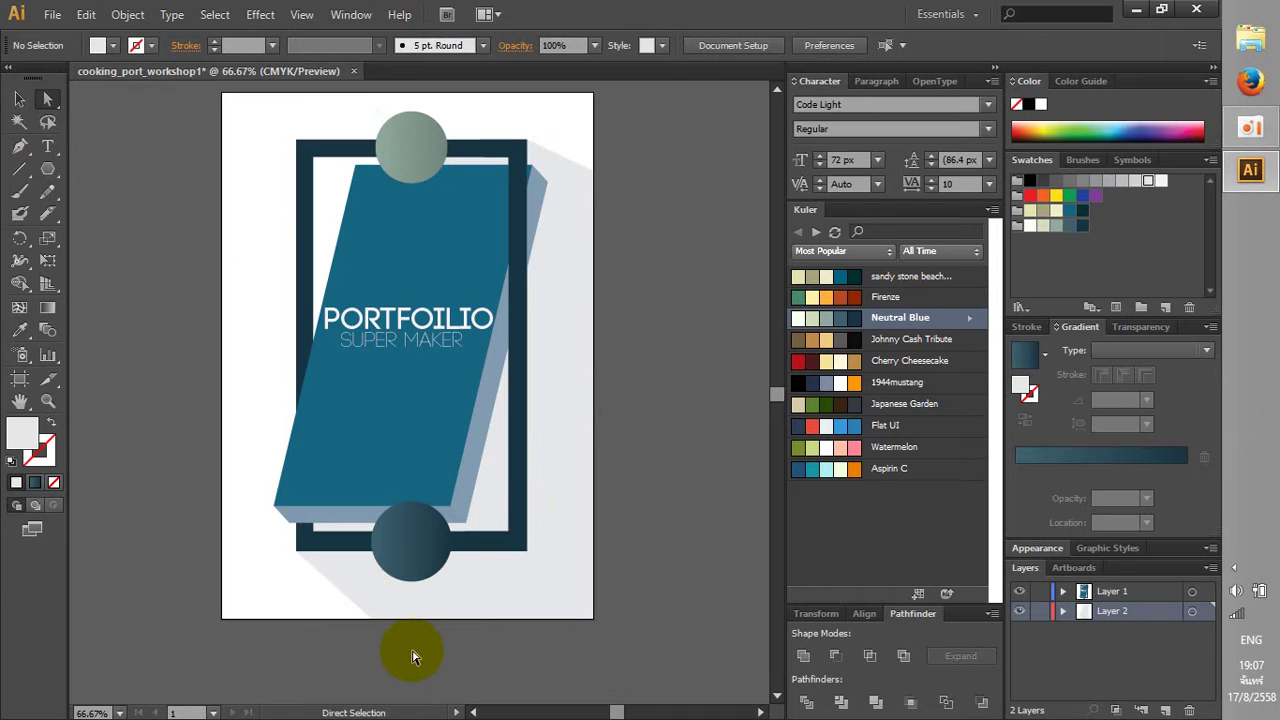
{"action": "left_click", "coordinate": [457, 606]}
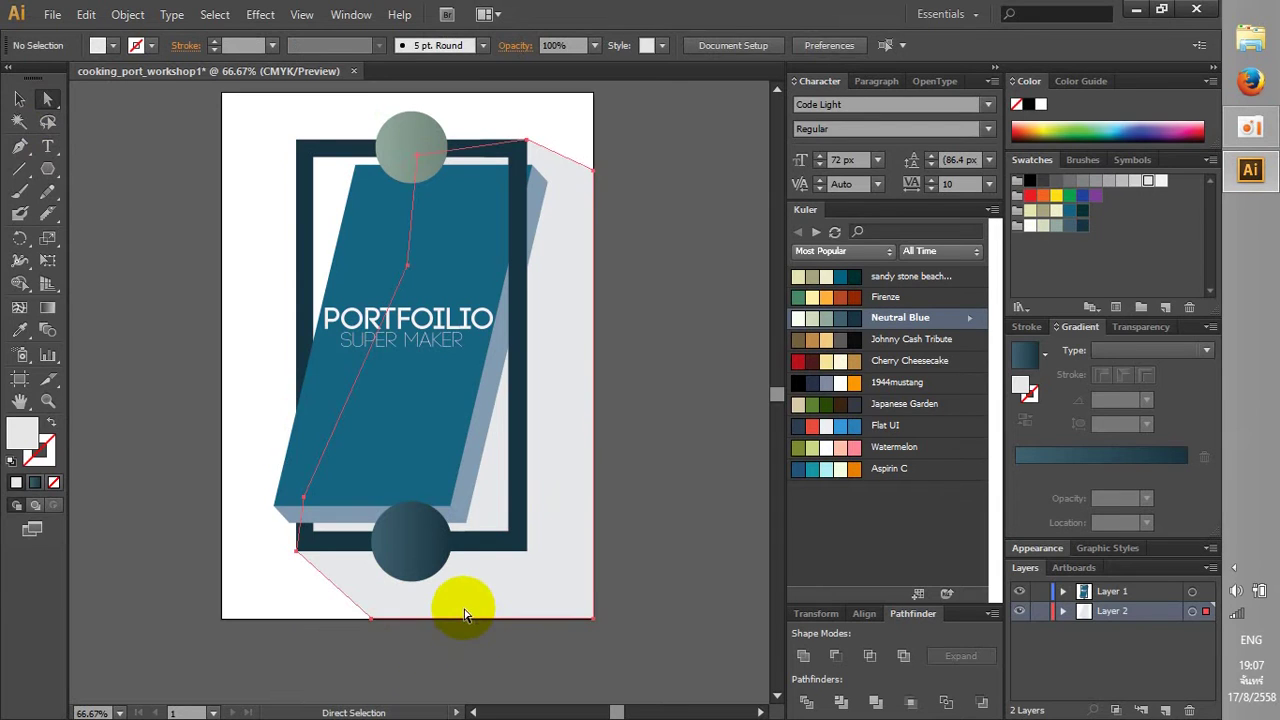
{"action": "double_click", "coordinate": [1135, 183]}
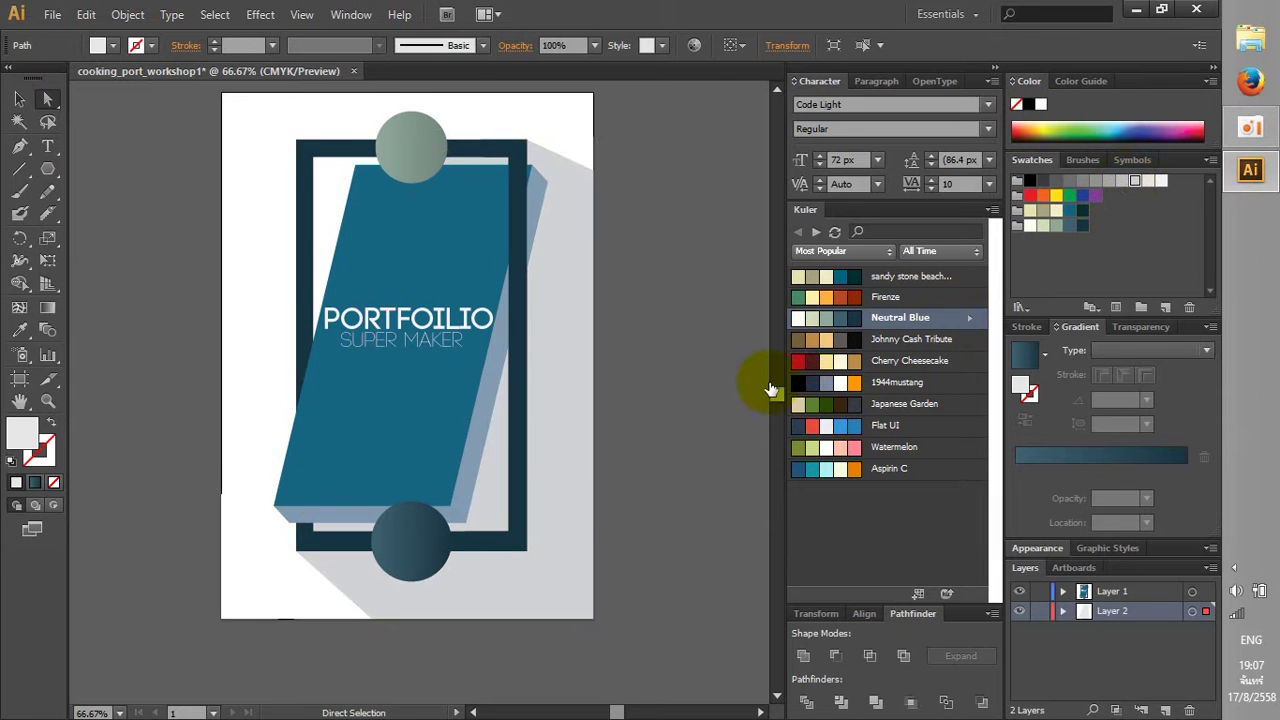
{"action": "left_click", "coordinate": [693, 480]}
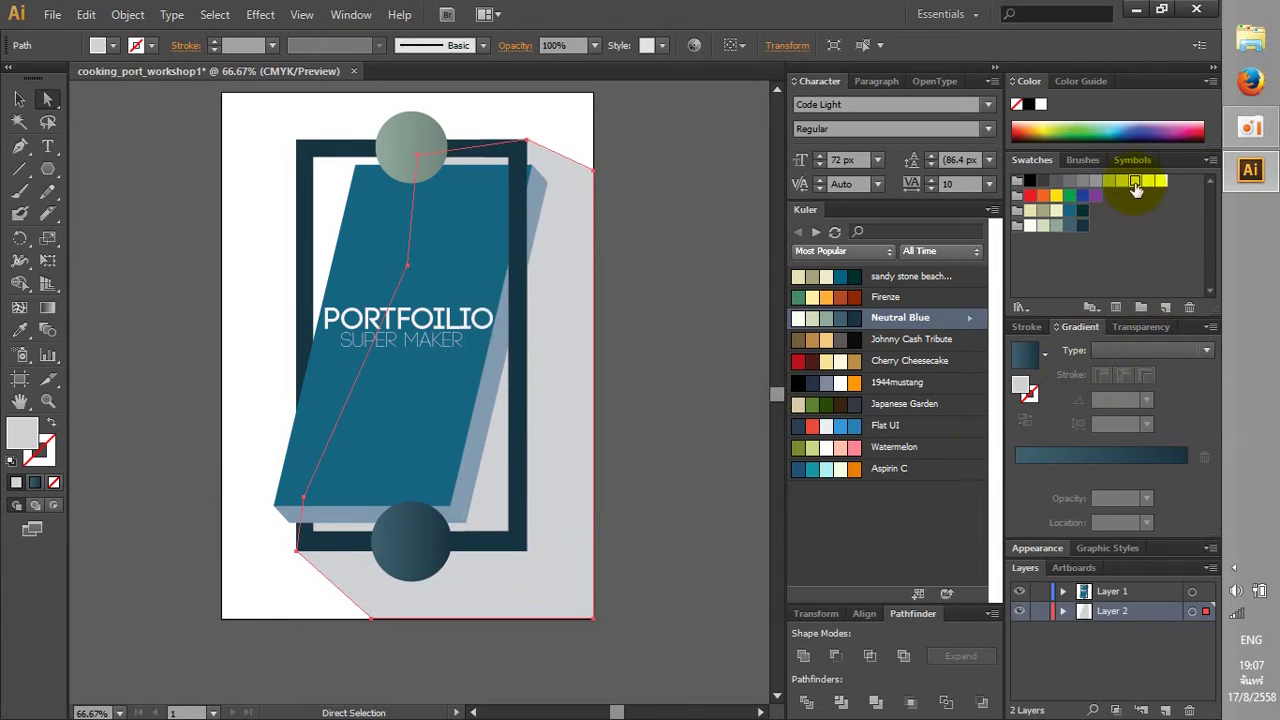
Give the shadow a grey linear gradient with the right stop at 39% black
{"action": "left_click", "coordinate": [1184, 458]}
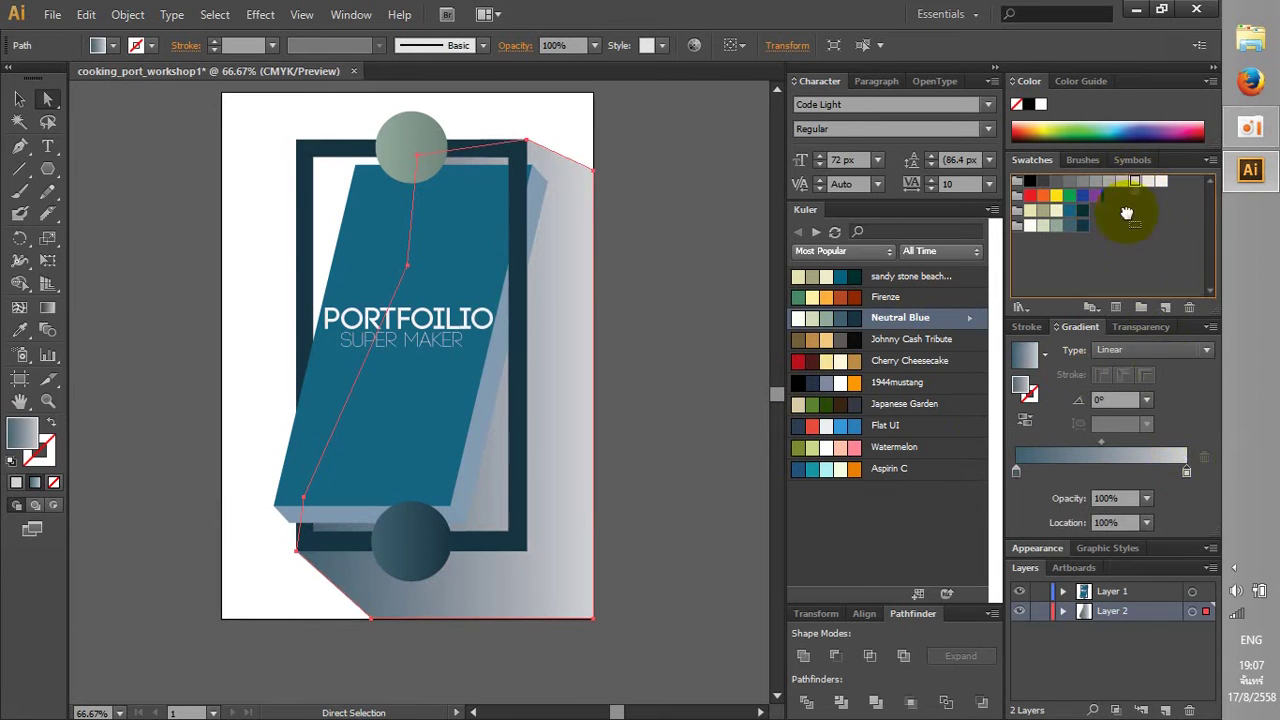
{"action": "mouse_move", "coordinate": [1126, 213]}
{"action": "left_mouse_down"}
{"action": "mouse_move", "coordinate": [1071, 458]}
{"action": "mouse_move", "coordinate": [1016, 466]}
{"action": "left_mouse_up"}
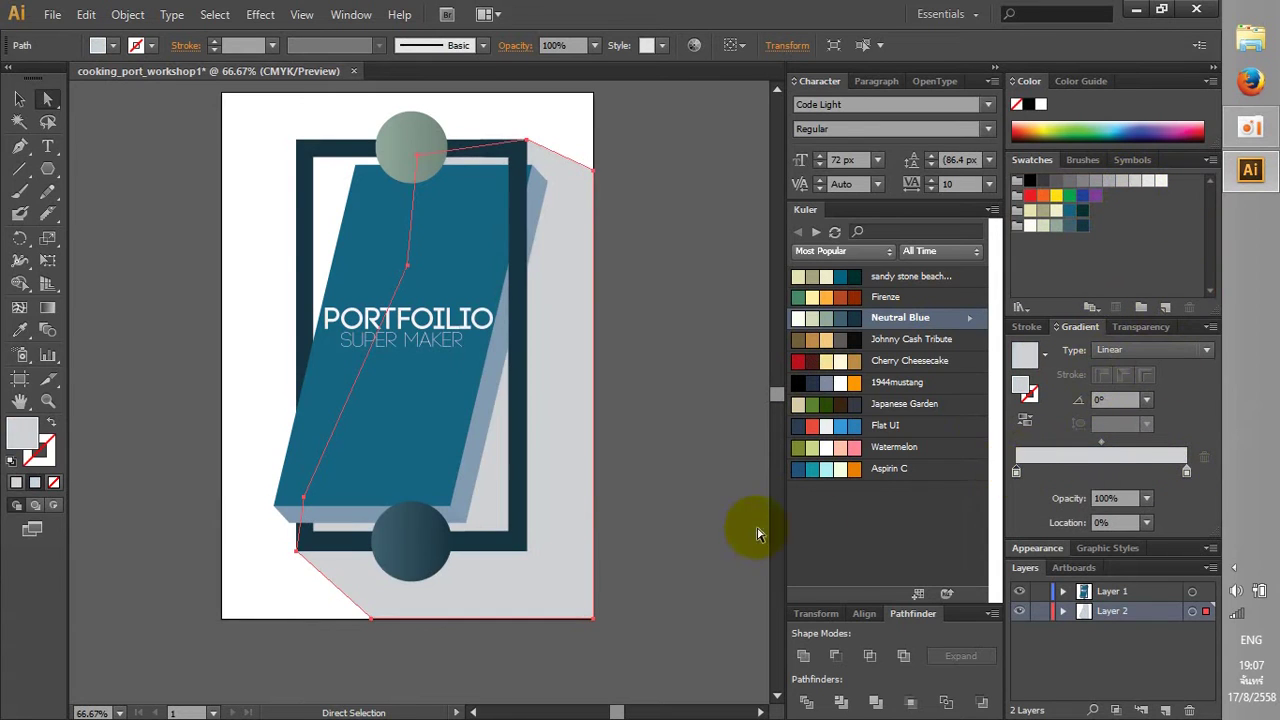
{"action": "double_click", "coordinate": [1185, 472]}
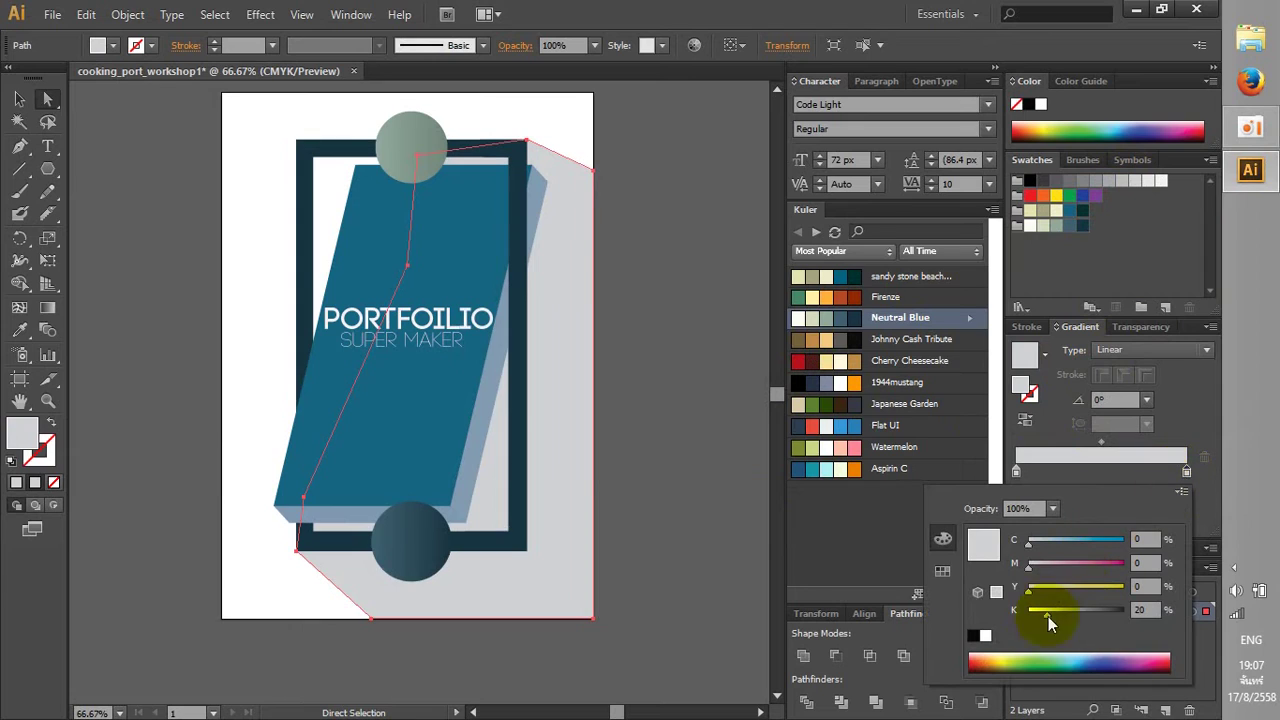
{"action": "left_click_drag", "start_coordinate": [1063, 611], "coordinate": [1065, 610]}
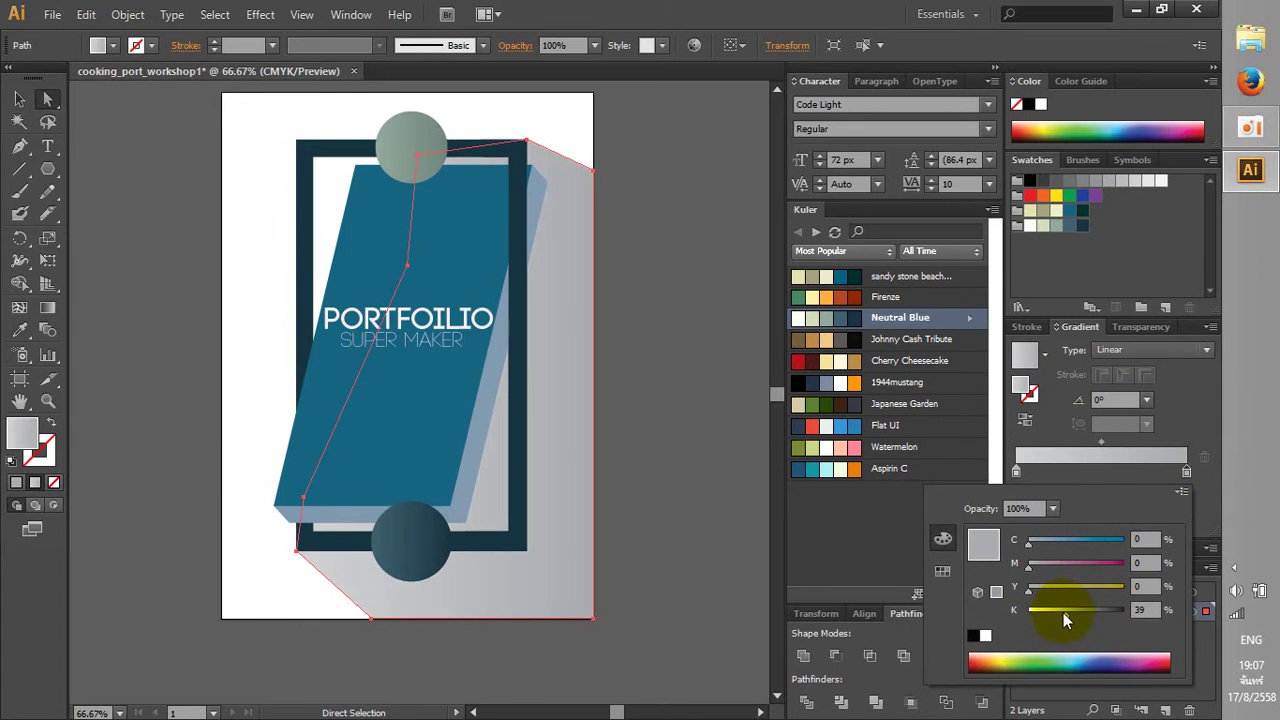
{"action": "left_click", "coordinate": [1060, 598]}
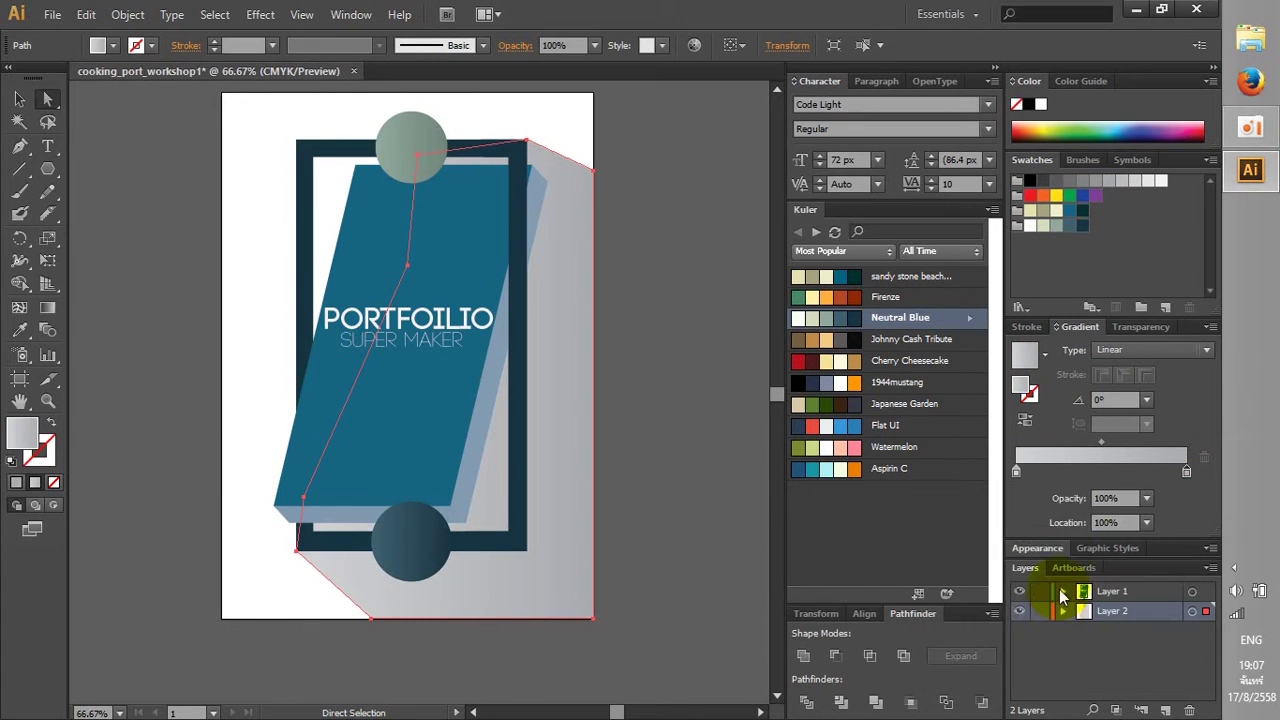
Reposition the left stop and darken the gradient's dark end to 60% black
{"action": "mouse_move", "coordinate": [1016, 472]}
{"action": "left_mouse_down"}
{"action": "mouse_move", "coordinate": [1109, 472]}
{"action": "mouse_move", "coordinate": [1017, 472]}
{"action": "left_mouse_up"}
{"action": "left_click_drag", "start_coordinate": [1177, 470], "coordinate": [1190, 472]}
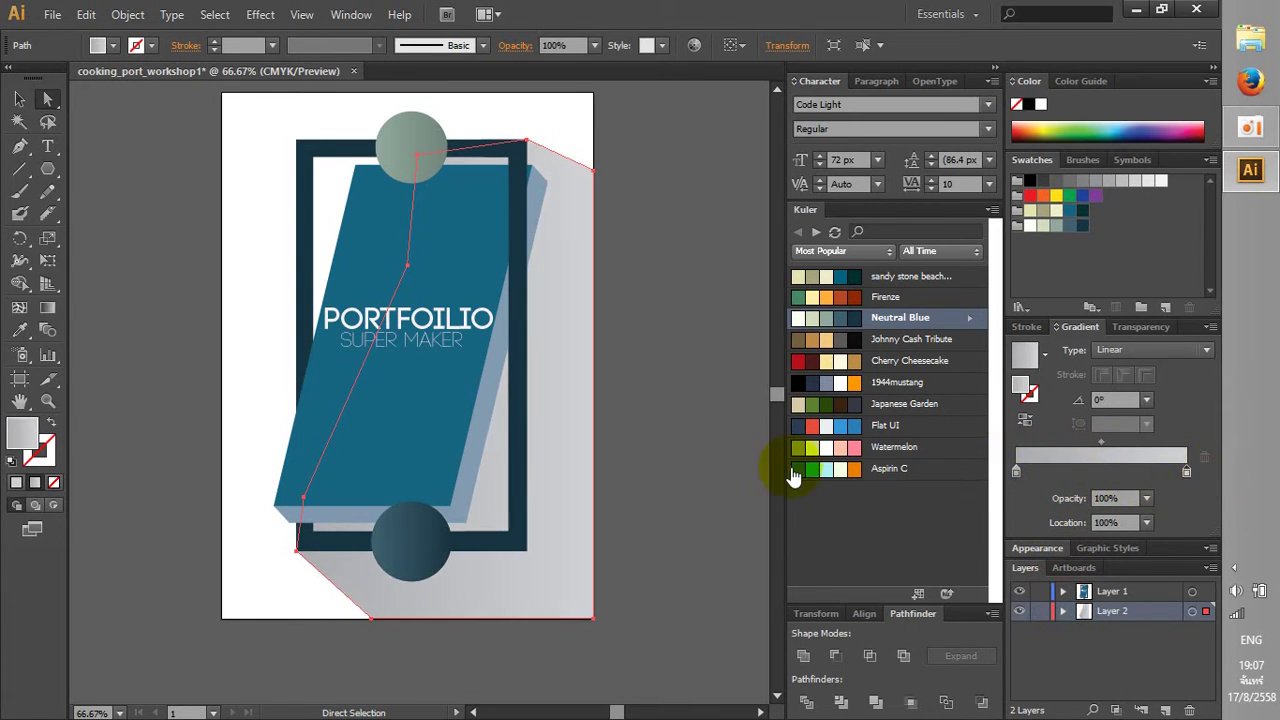
{"action": "left_click", "coordinate": [793, 470]}
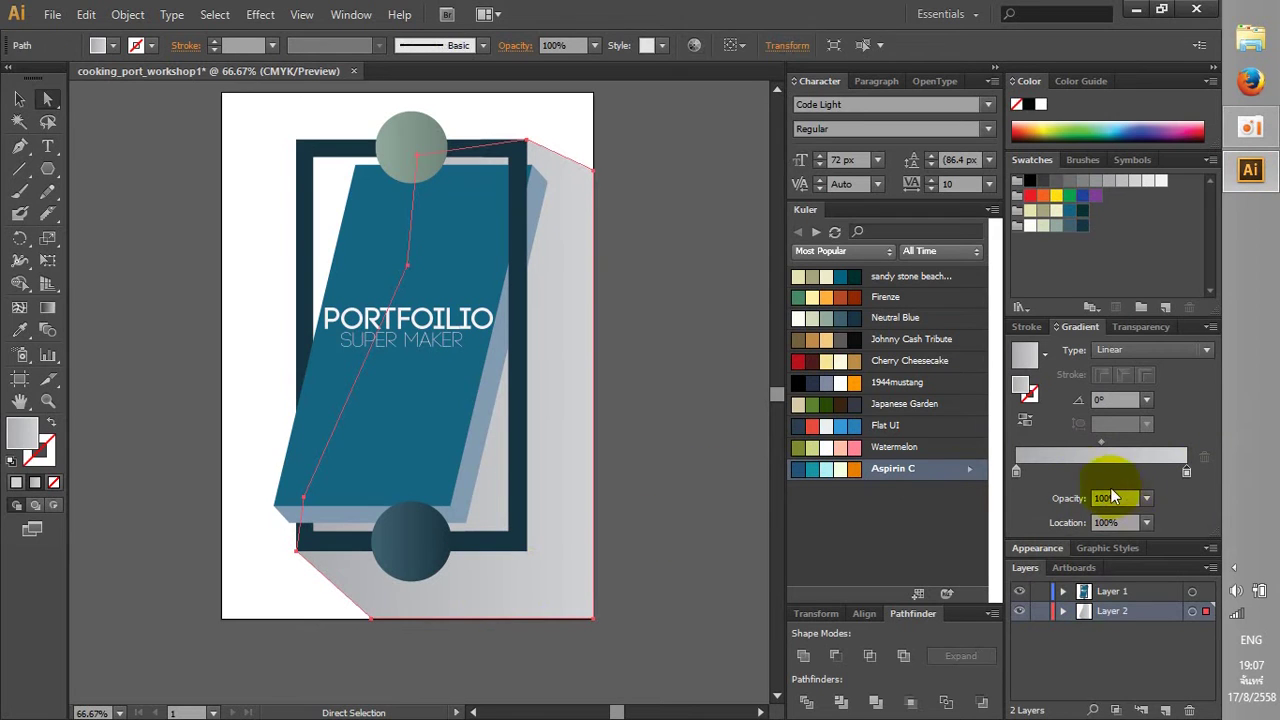
{"action": "double_click", "coordinate": [1016, 472]}
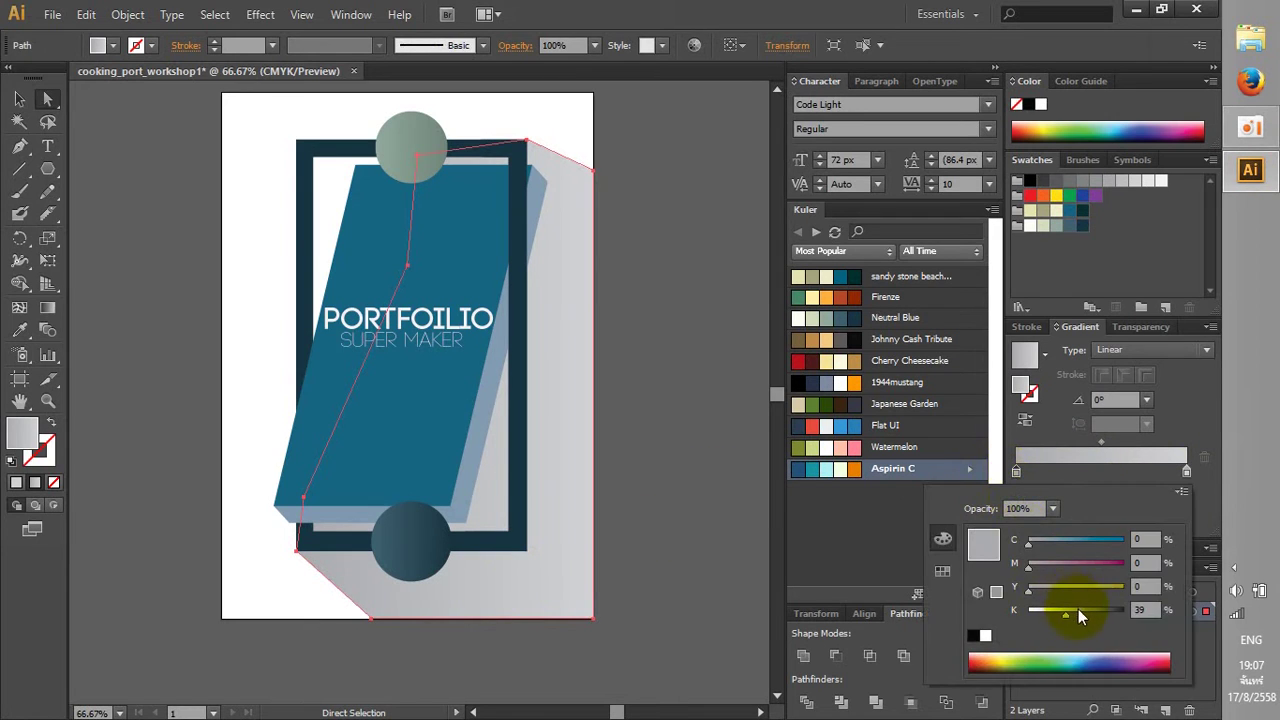
{"action": "left_click_drag", "start_coordinate": [1078, 610], "coordinate": [1088, 616]}
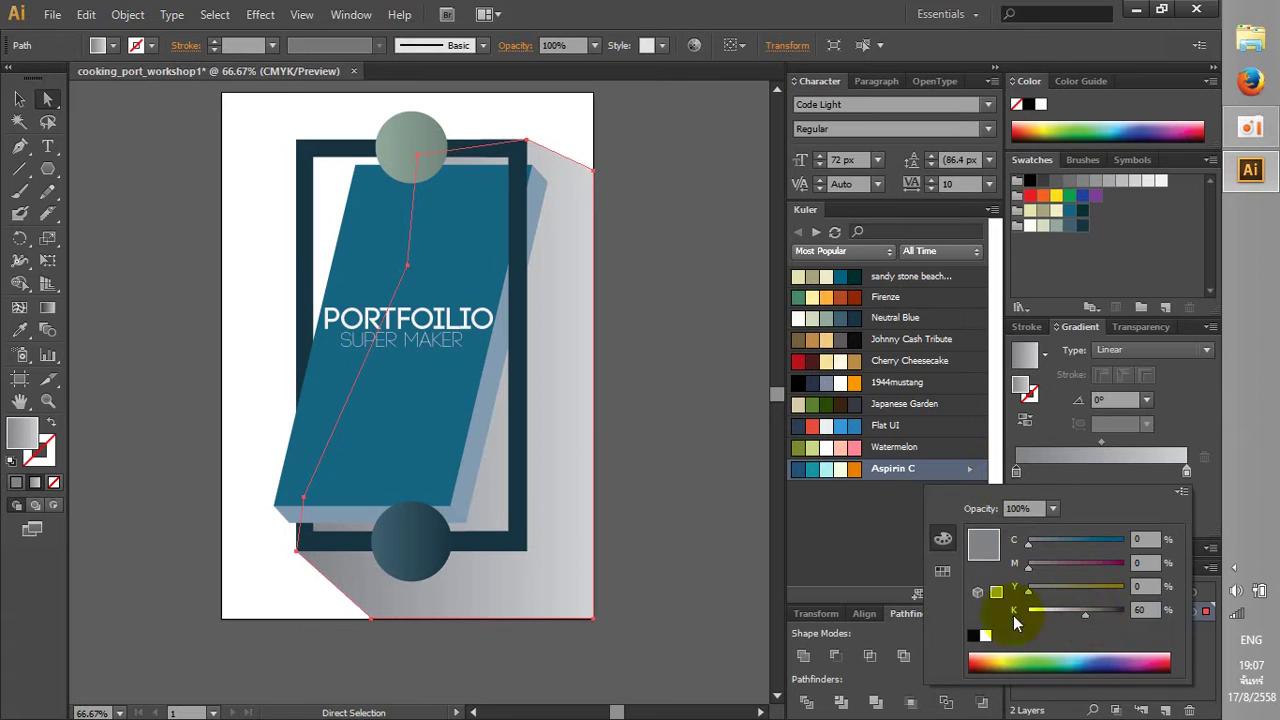
{"action": "left_click", "coordinate": [646, 575]}
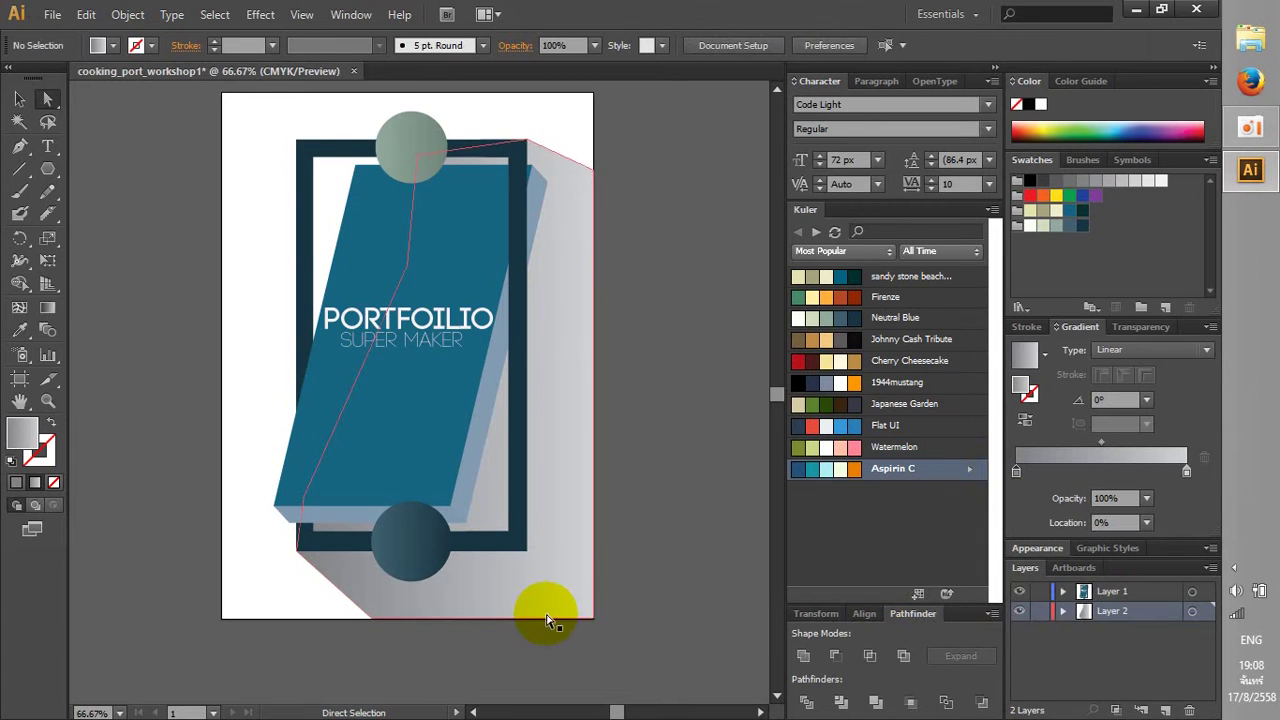
Try different gradient angles on the shadow, undoing one choice
{"action": "left_click", "coordinate": [510, 592]}
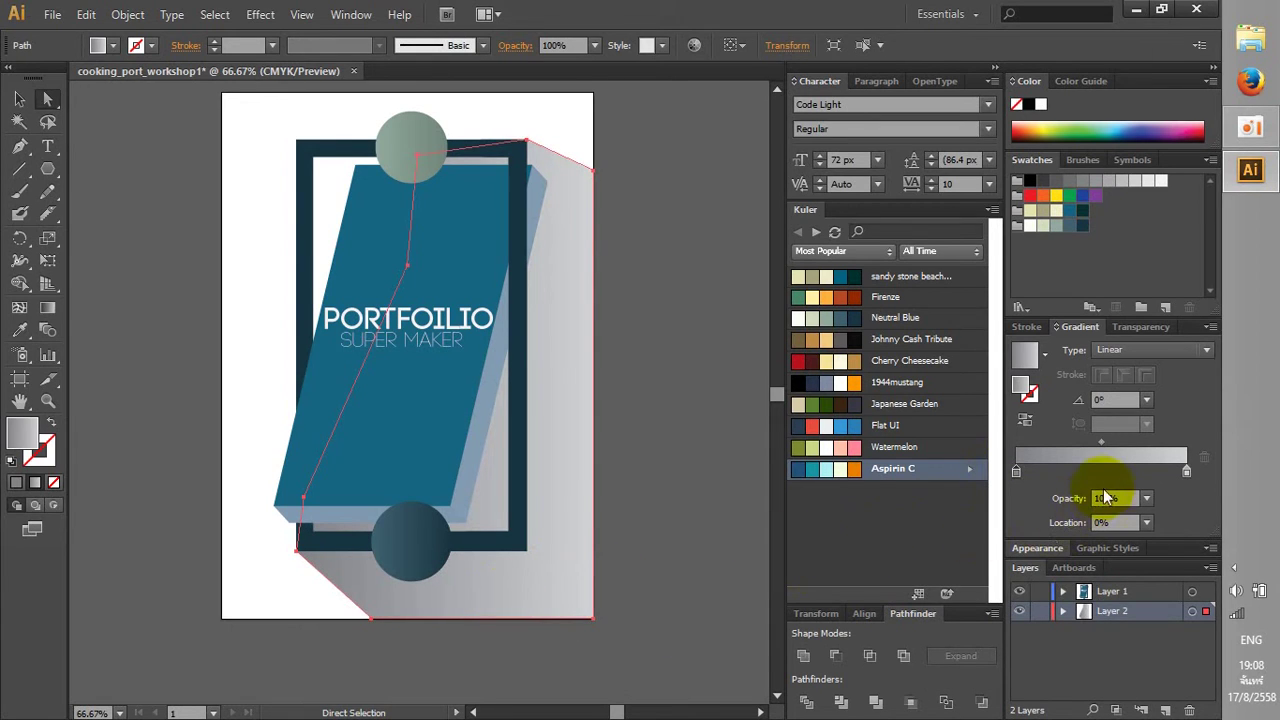
{"action": "left_click", "coordinate": [1148, 399]}
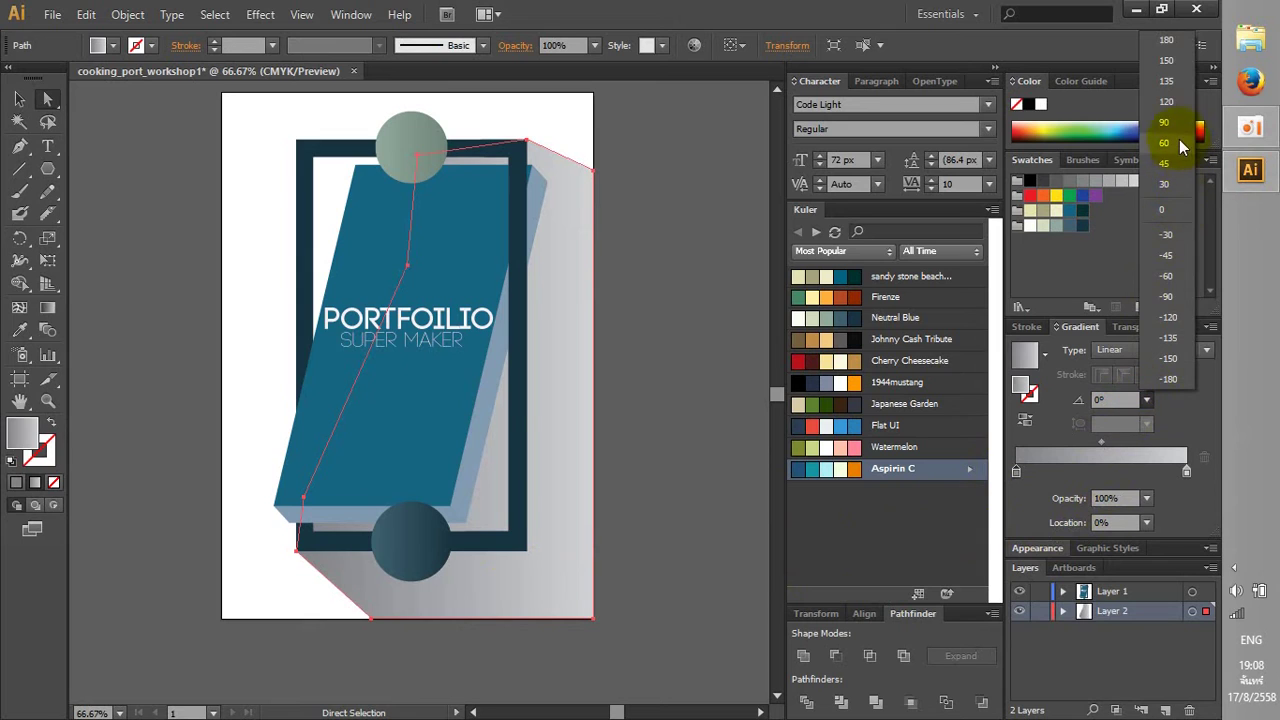
{"action": "left_click", "coordinate": [1165, 143]}
{"action": "key", "text": "ctrl+z"}
{"action": "left_click", "coordinate": [1148, 399]}
{"action": "left_click", "coordinate": [1166, 187]}
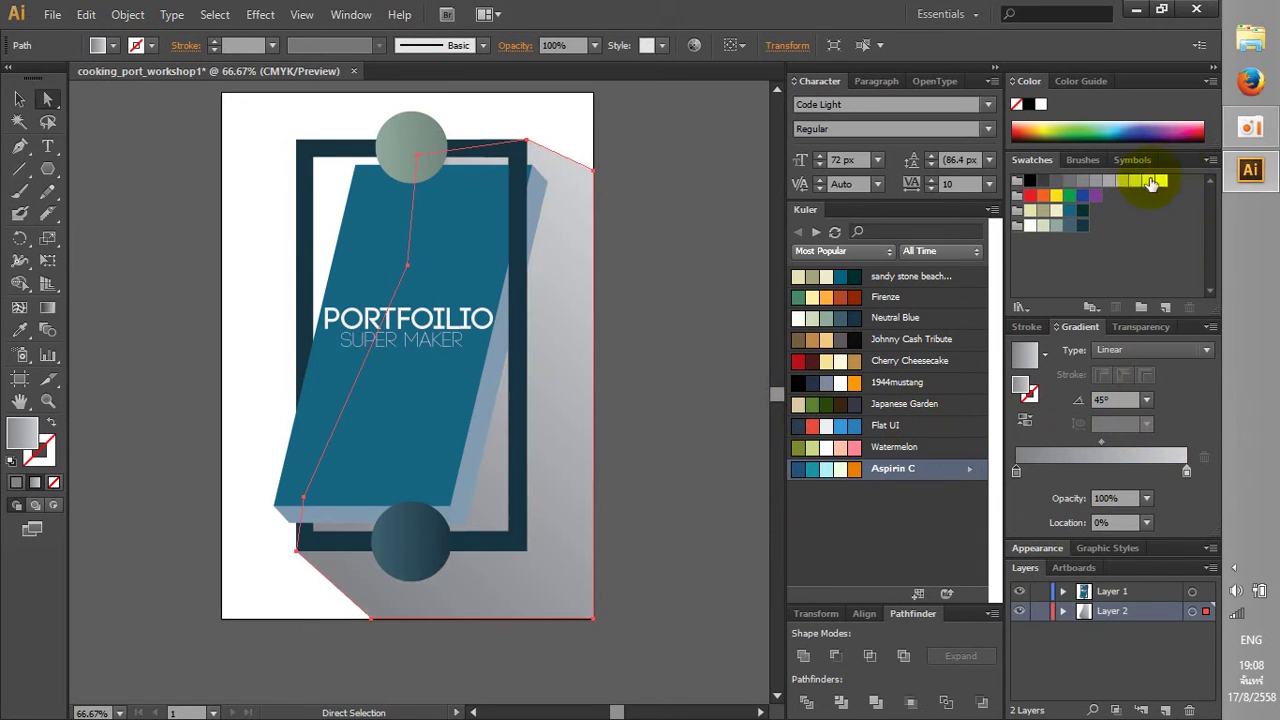
{"action": "left_click", "coordinate": [701, 419]}
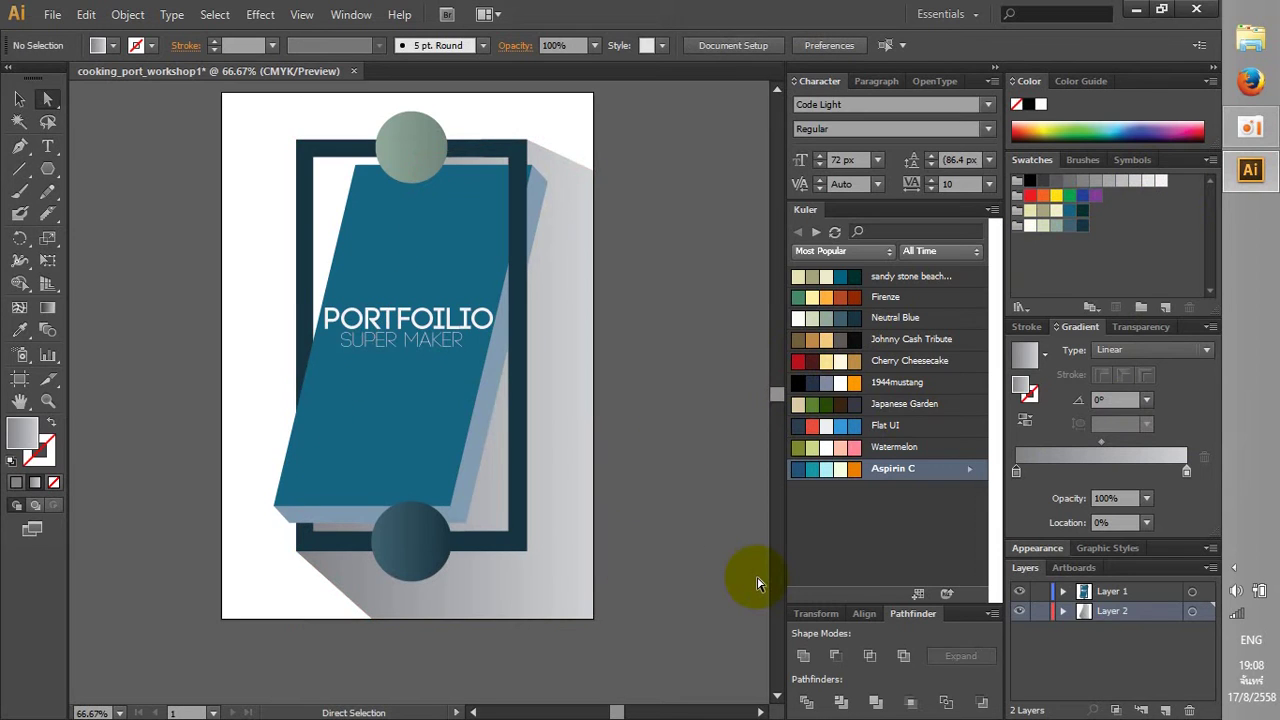
Darken the shadow gradient's dark stop further
{"action": "left_click", "coordinate": [590, 550]}
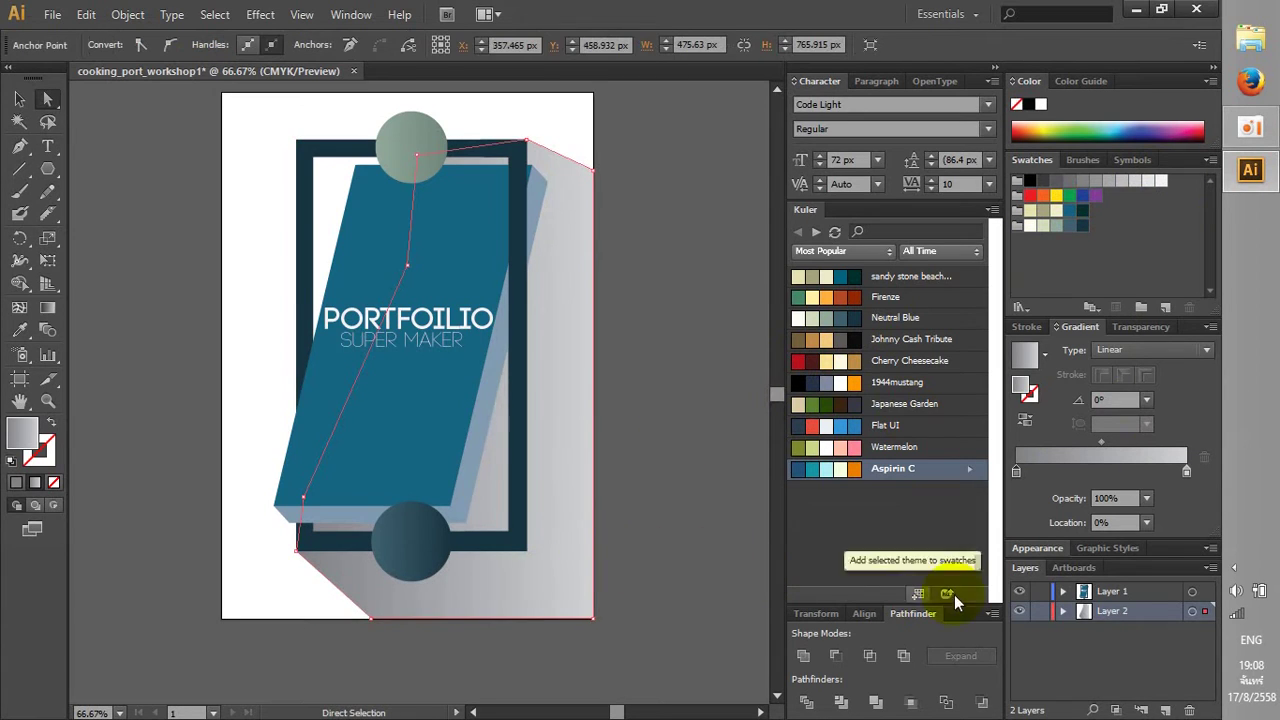
{"action": "double_click", "coordinate": [1017, 471]}
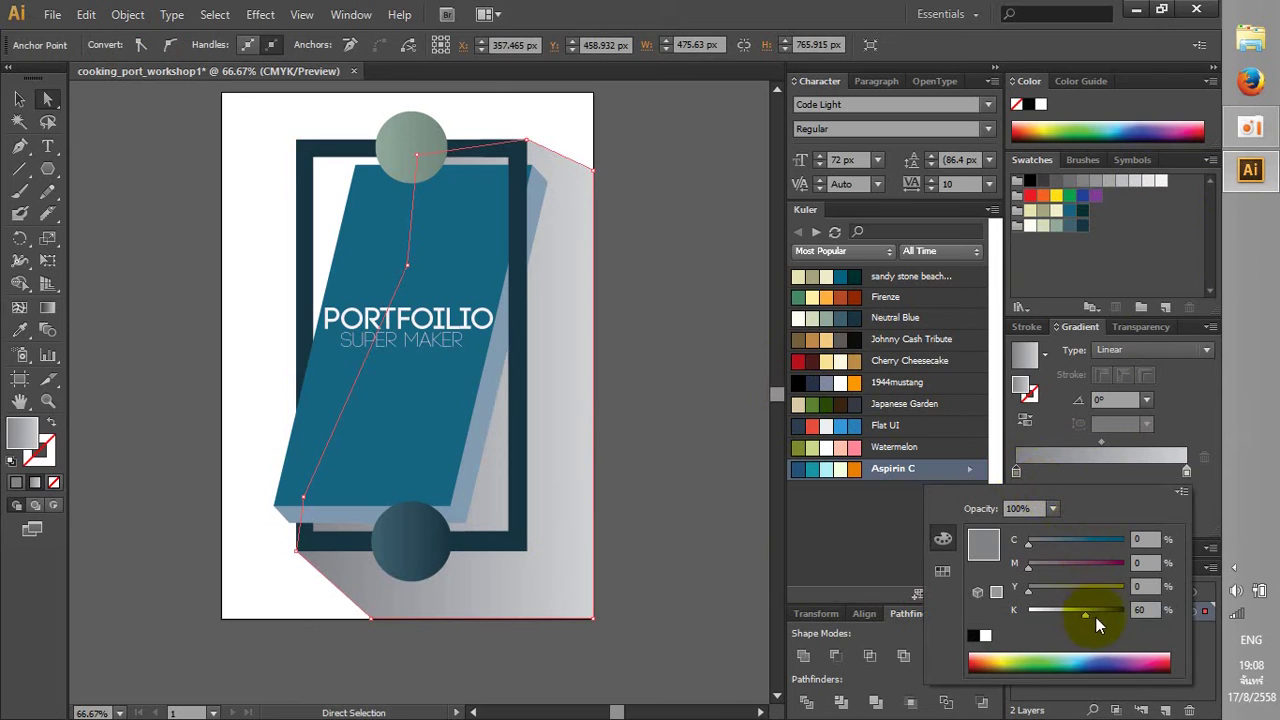
{"action": "left_click_drag", "start_coordinate": [1094, 610], "coordinate": [1105, 612]}
{"action": "left_click", "coordinate": [688, 612]}
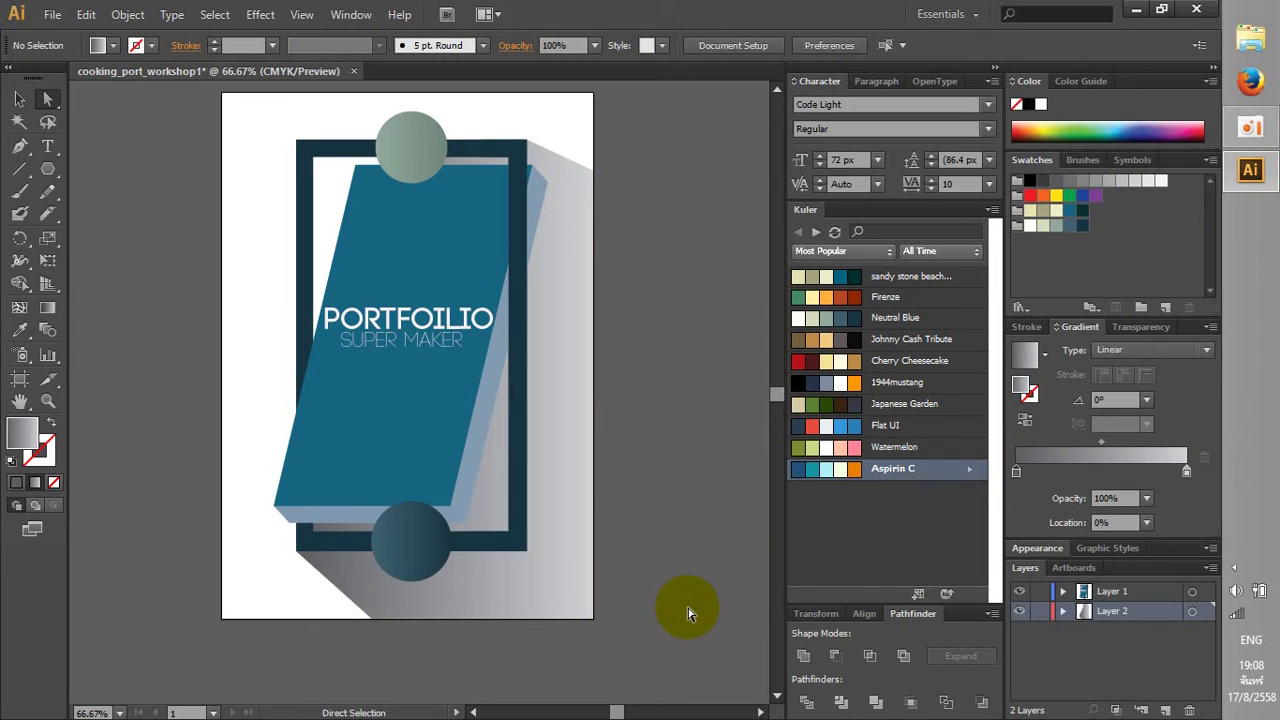
Select and deselect the shadow path and dark frame to inspect the artwork
{"action": "left_click", "coordinate": [509, 600]}
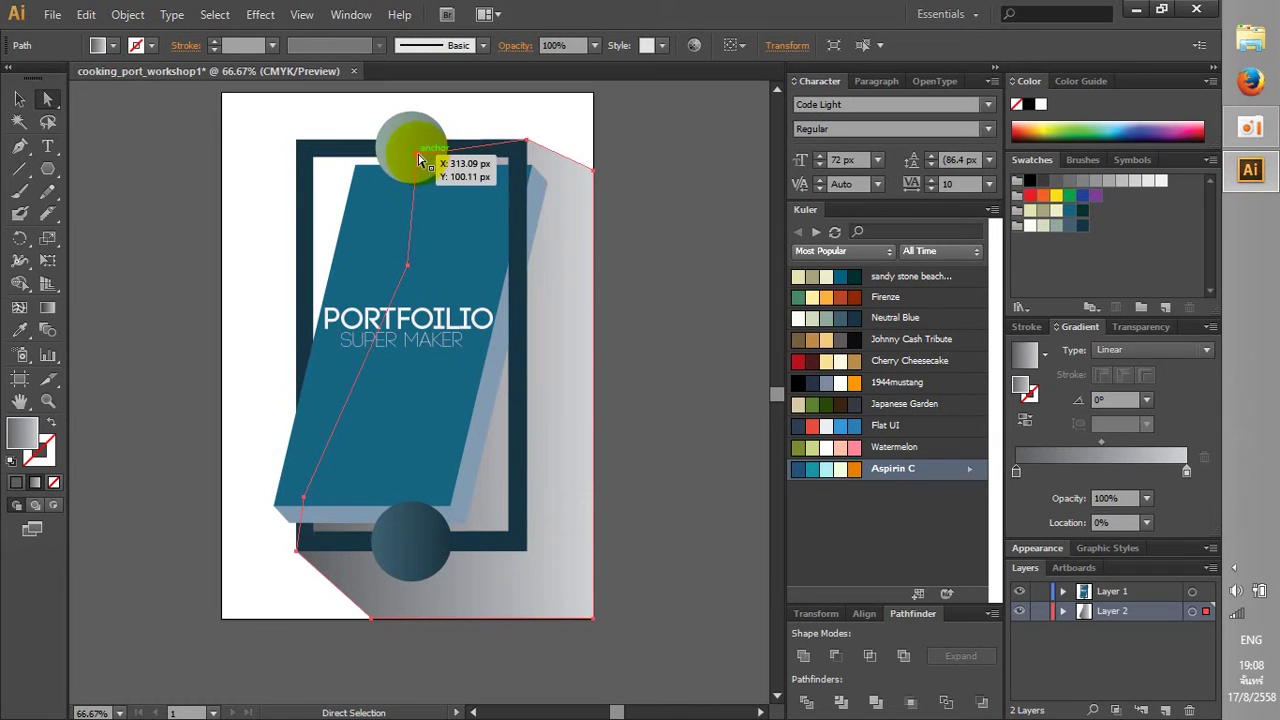
{"action": "left_click", "coordinate": [646, 466]}
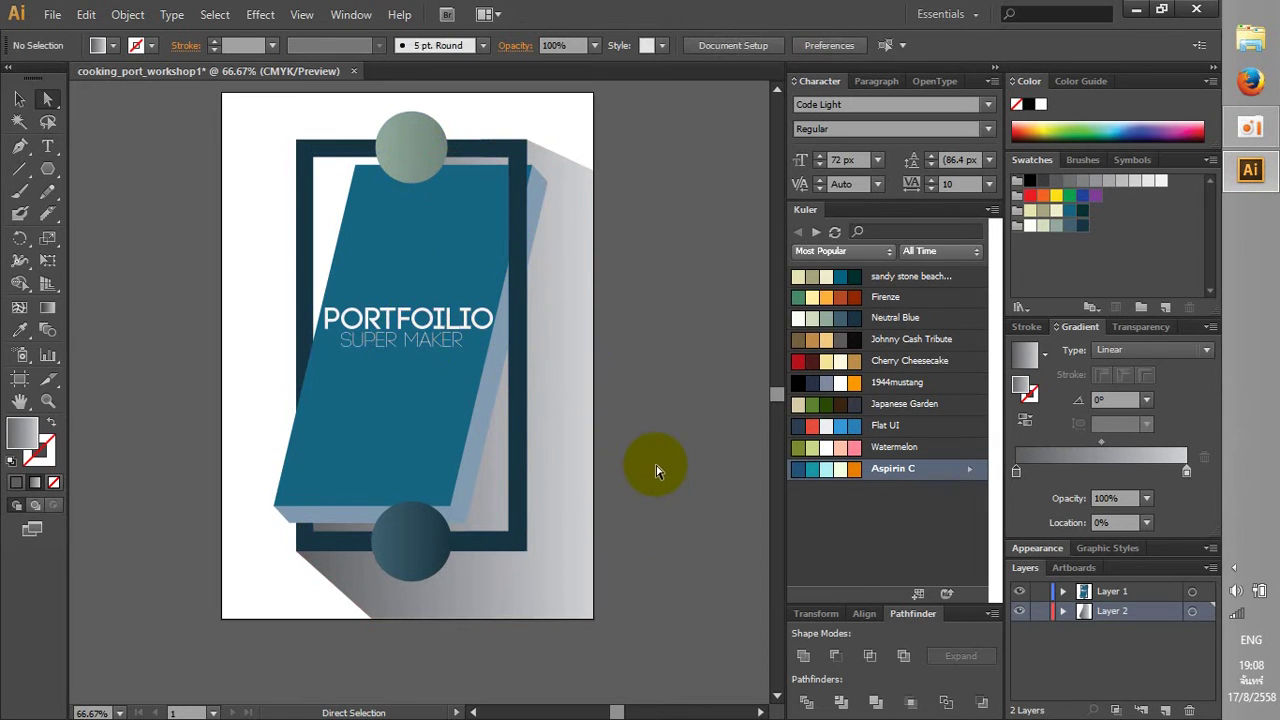
{"action": "scroll", "coordinate": [658, 450], "scroll_direction": "down", "scroll_amount": 2}
{"action": "scroll", "coordinate": [664, 432], "scroll_direction": "up", "scroll_amount": 2}
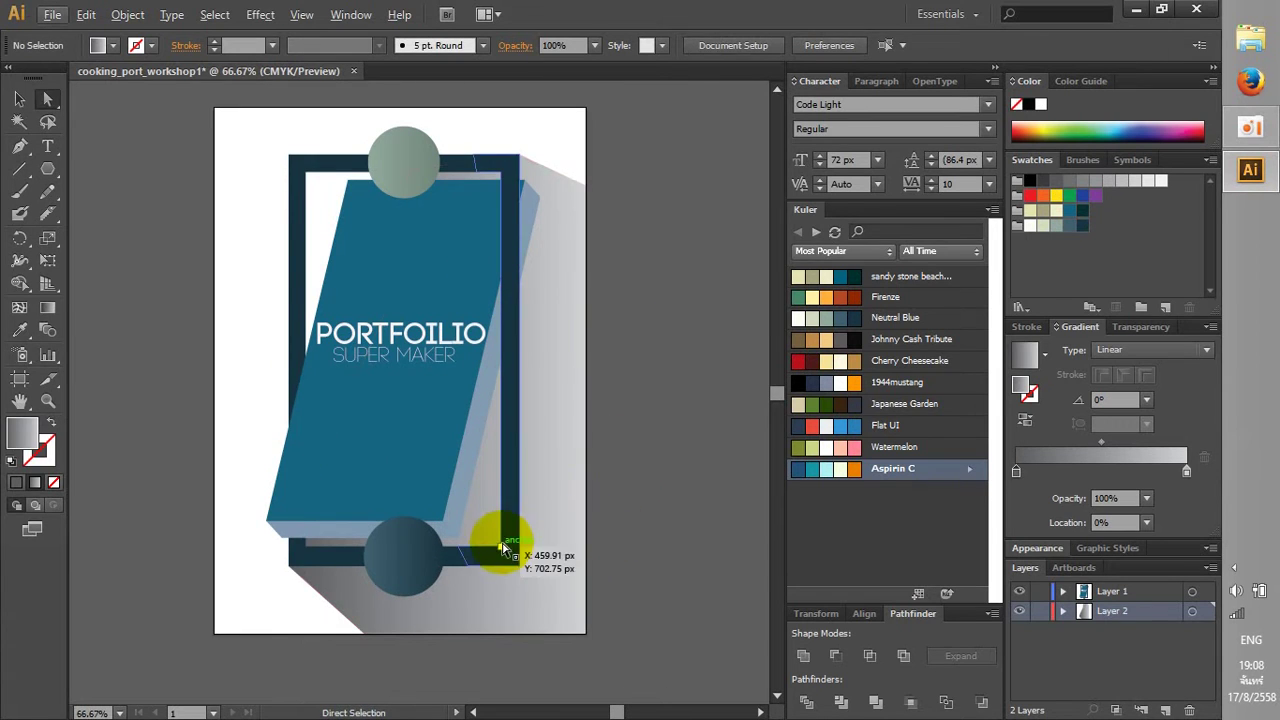
{"action": "left_click", "coordinate": [318, 556]}
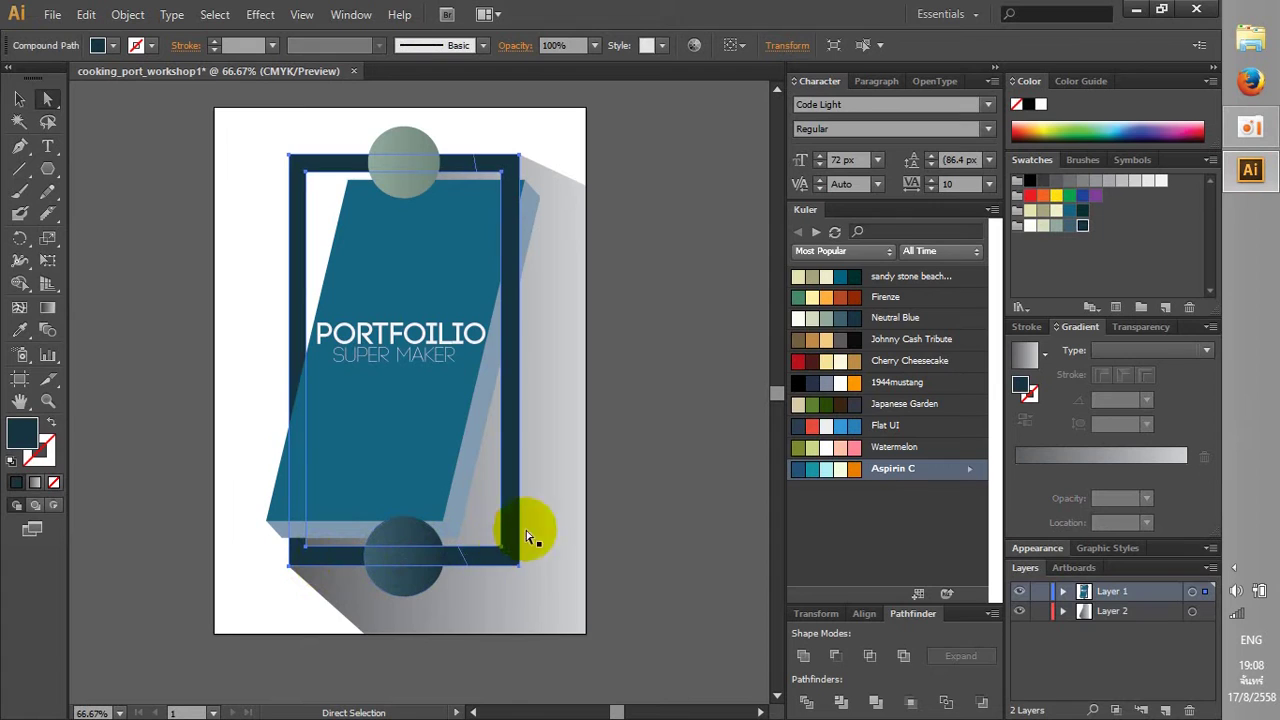
{"action": "left_click", "coordinate": [655, 452]}
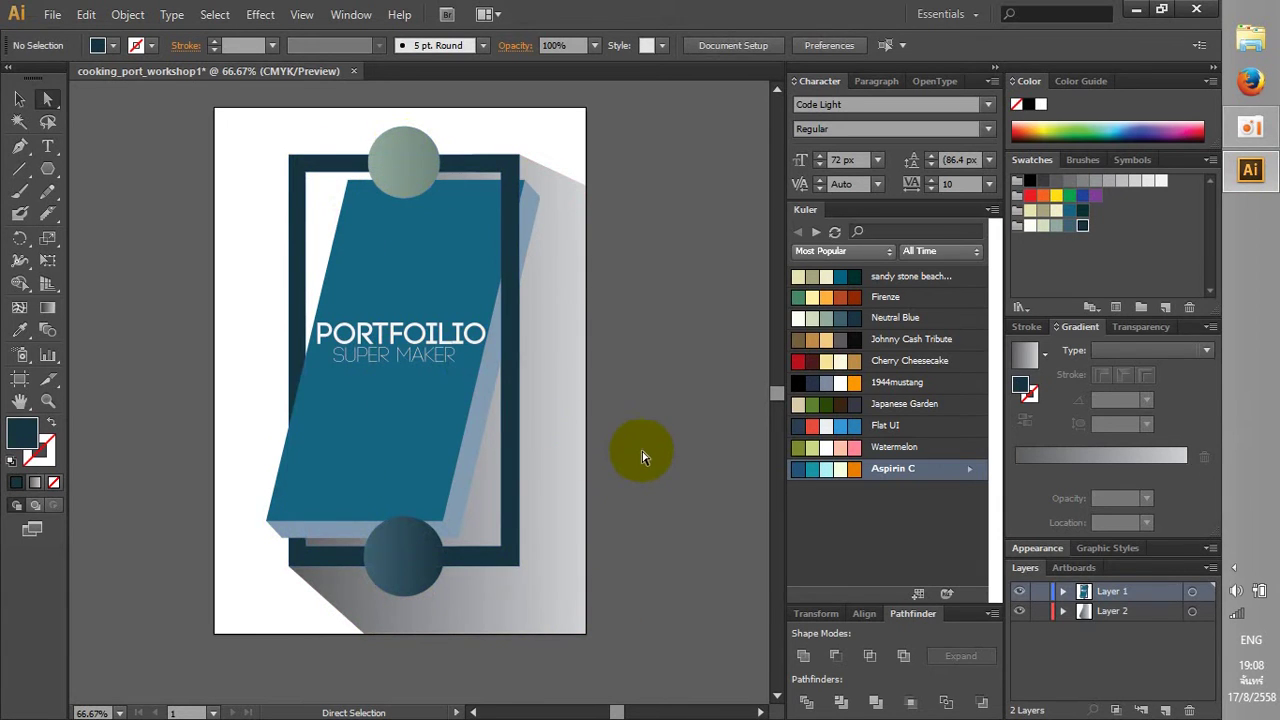
Move the shadow's top anchor right, then back left toward the blue panel
{"action": "left_click", "coordinate": [443, 236]}
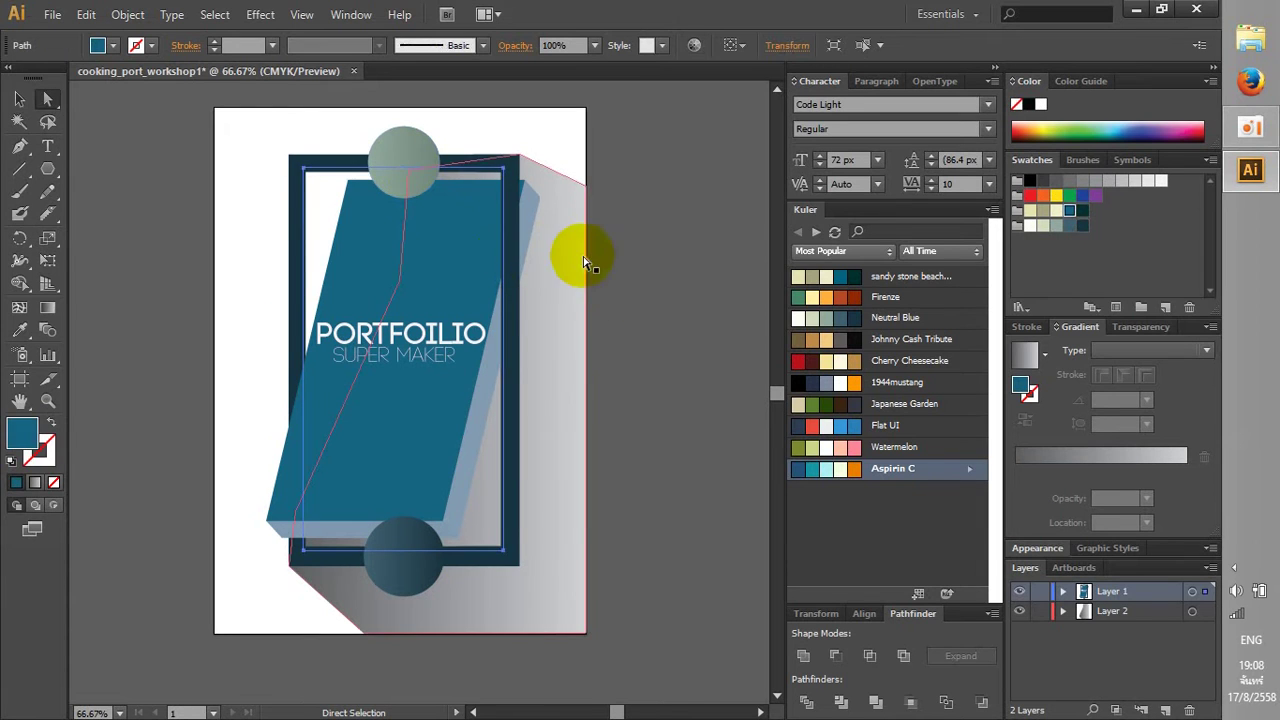
{"action": "left_click_drag", "start_coordinate": [409, 170], "coordinate": [504, 186]}
{"action": "left_click", "coordinate": [660, 335]}
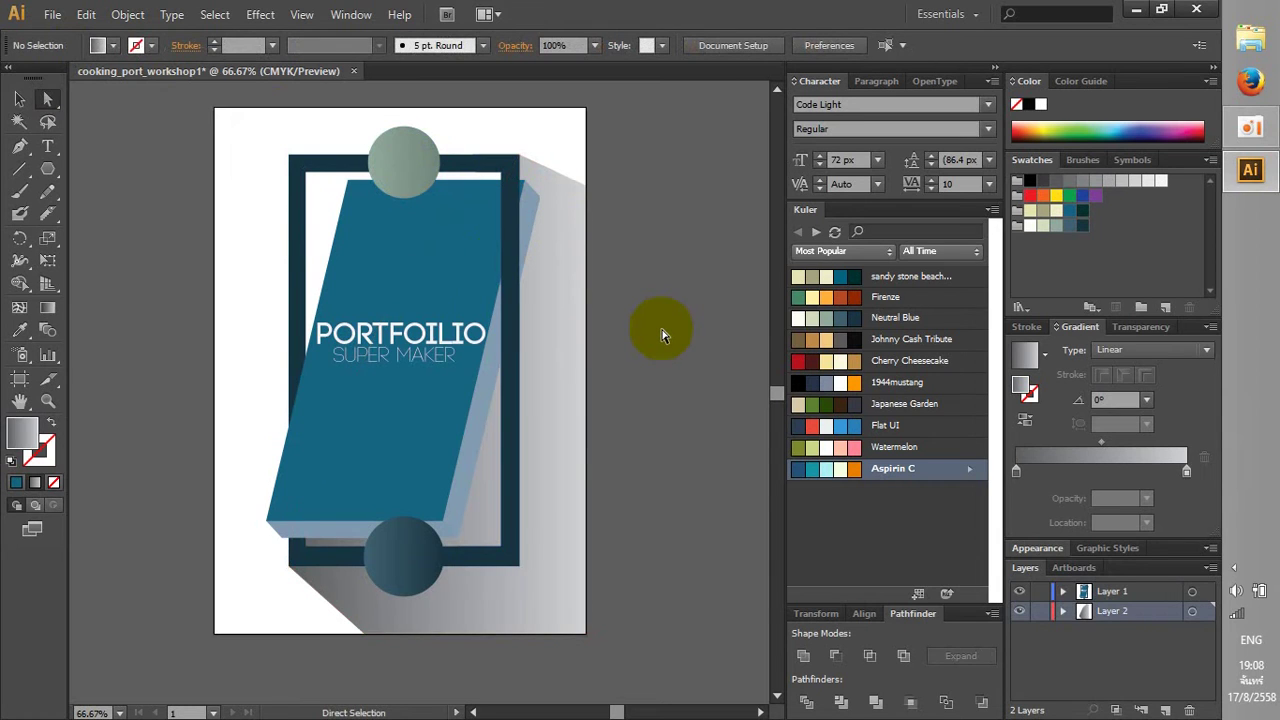
{"action": "left_click", "coordinate": [548, 348]}
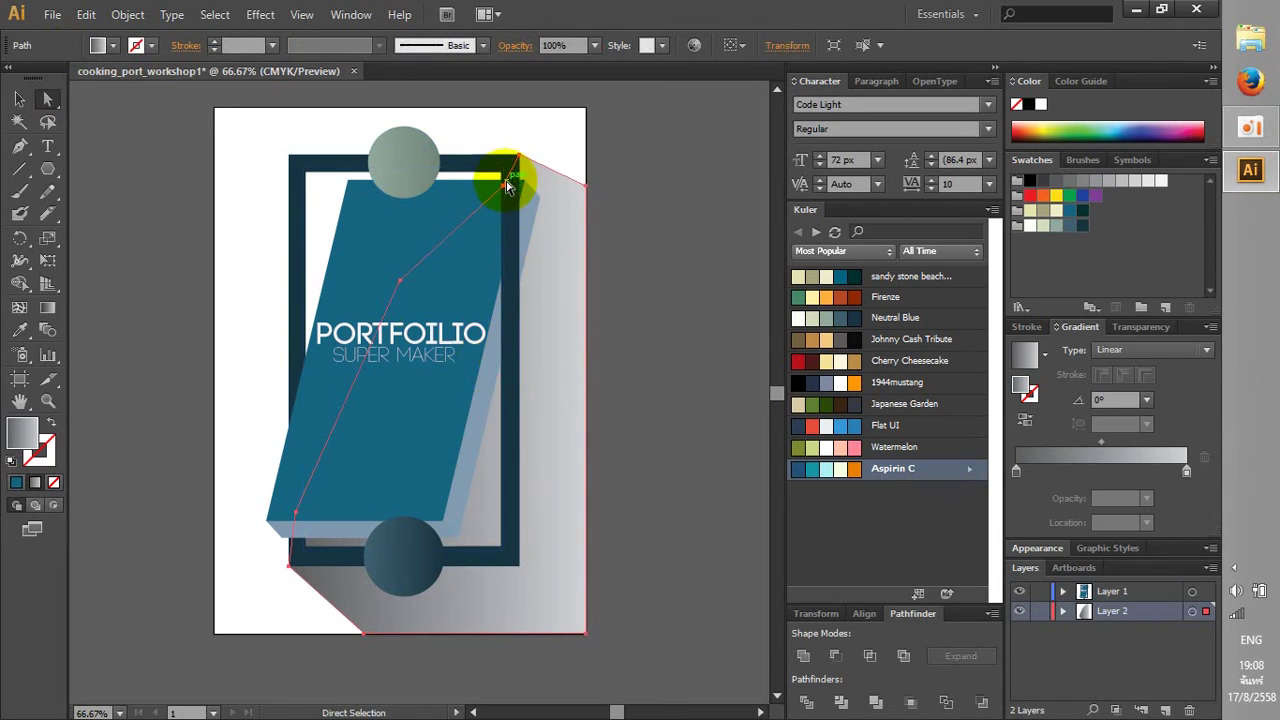
{"action": "left_click_drag", "start_coordinate": [507, 188], "coordinate": [350, 185]}
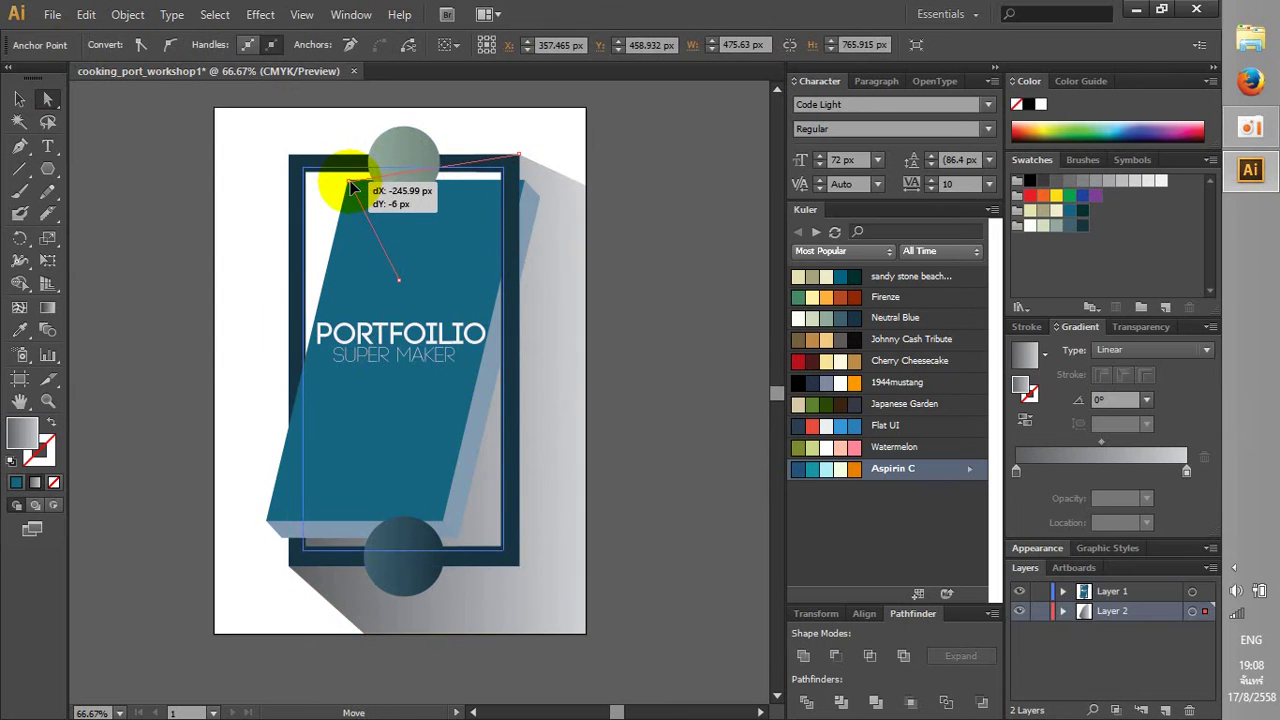
{"action": "left_click", "coordinate": [663, 290]}
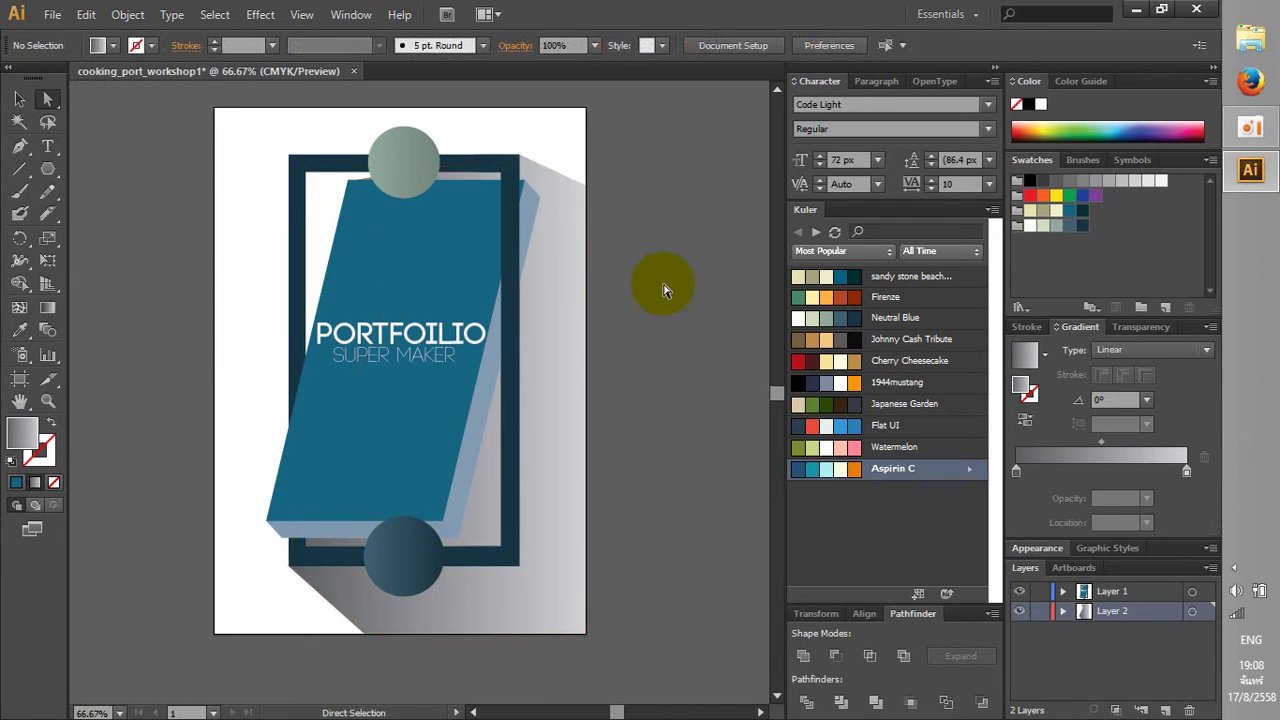
Zoom in and snap the shadow's top anchor onto the blue panel's top-left corner
{"action": "key", "text": "ctrl+equal"}
{"action": "key", "text": "ctrl+equal"}
{"action": "key", "text": "ctrl+equal"}
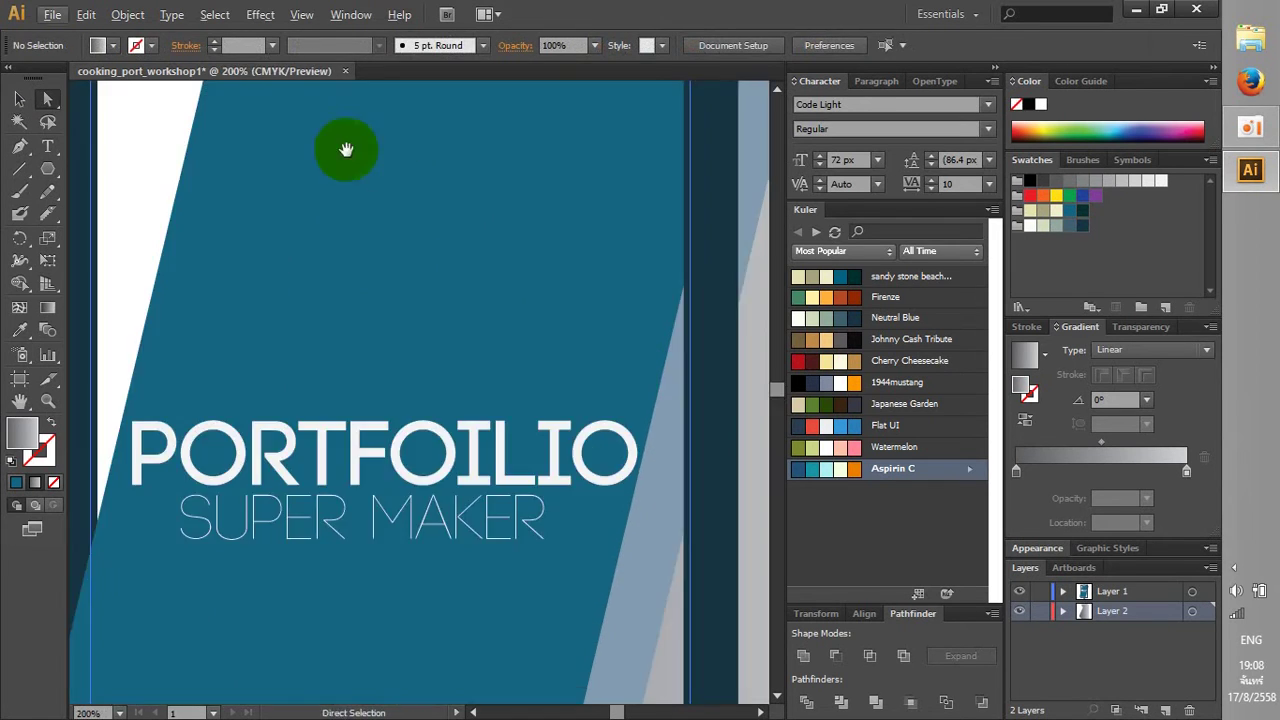
{"action": "left_click_drag", "start_coordinate": [343, 143], "coordinate": [463, 357]}
{"action": "left_click", "coordinate": [423, 349]}
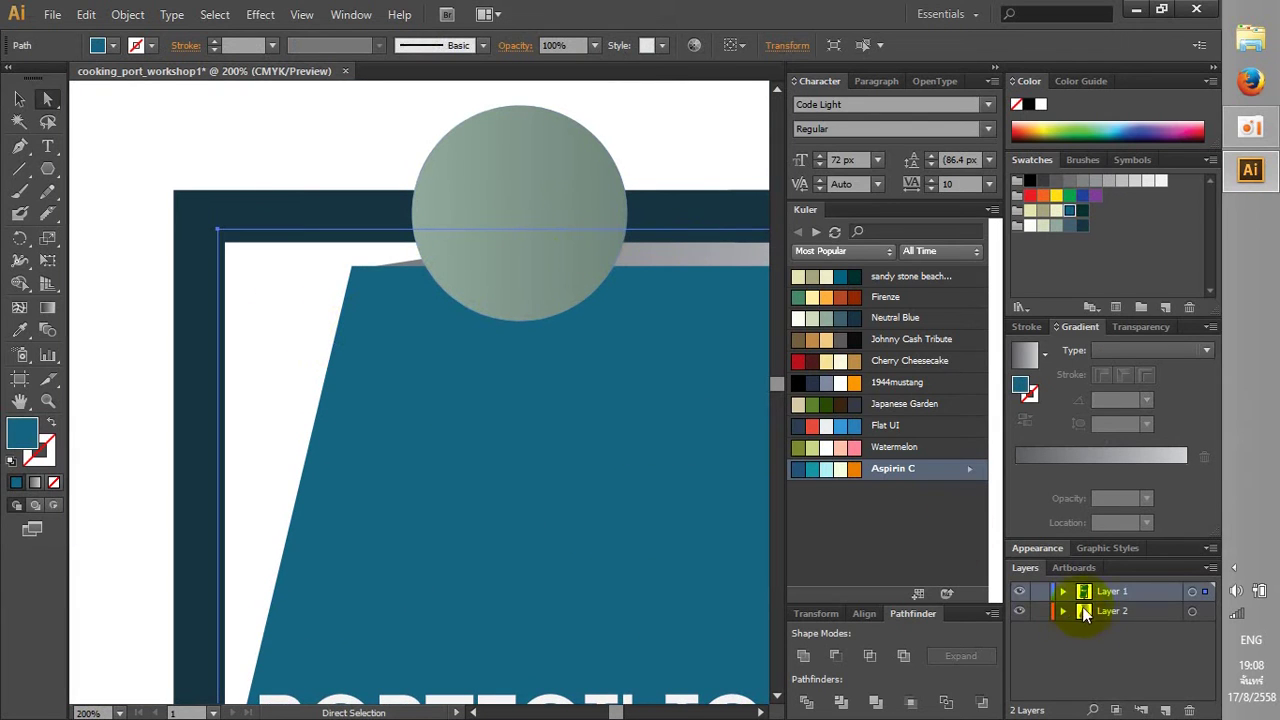
{"action": "left_click", "coordinate": [1190, 612]}
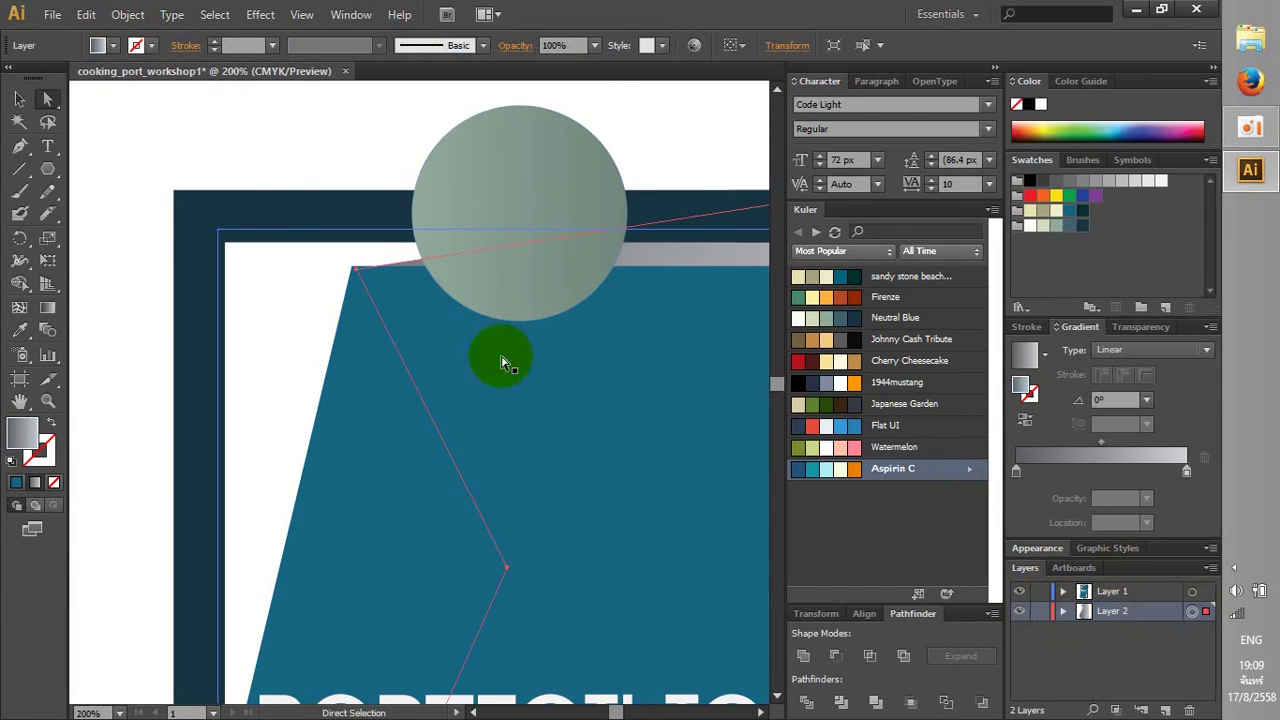
{"action": "left_click", "coordinate": [362, 276], "text": "ctrl"}
{"action": "left_click", "coordinate": [355, 272]}
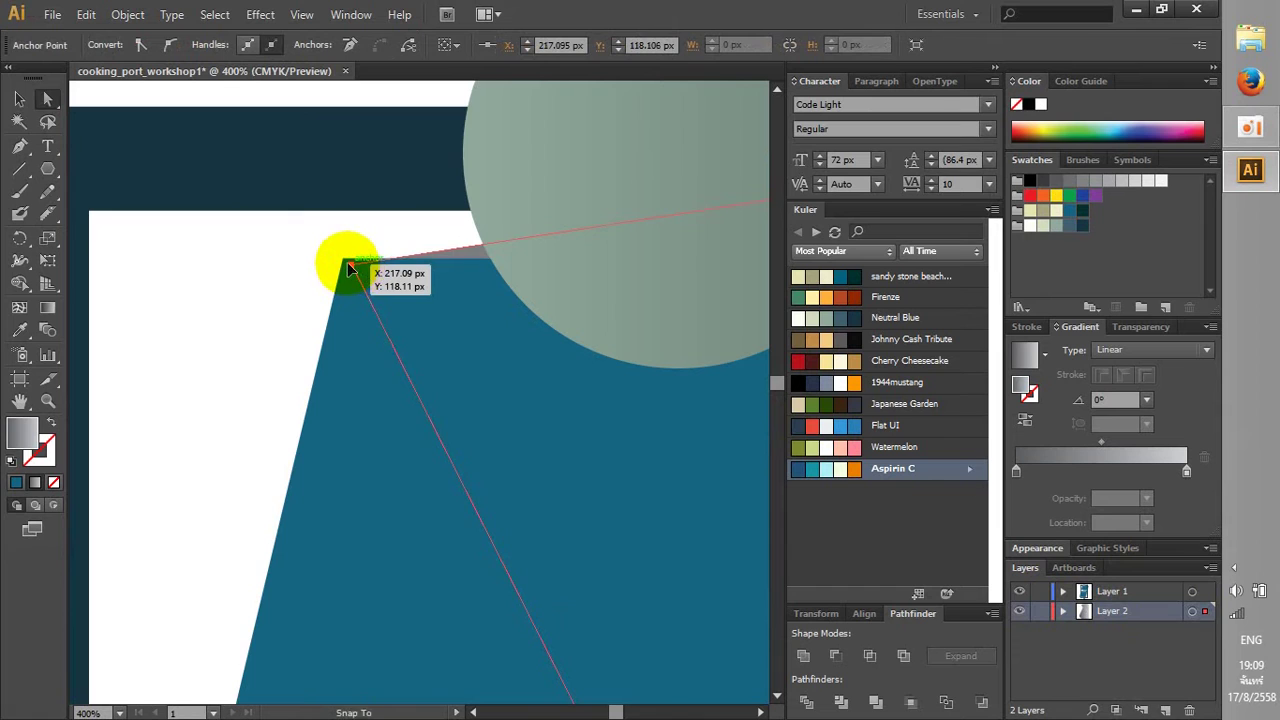
{"action": "left_click_drag", "start_coordinate": [349, 270], "coordinate": [340, 264]}
{"action": "left_click", "coordinate": [318, 268]}
{"action": "key", "text": "ctrl+minus"}
{"action": "key", "text": "ctrl+minus"}
{"action": "key", "text": "ctrl+minus"}
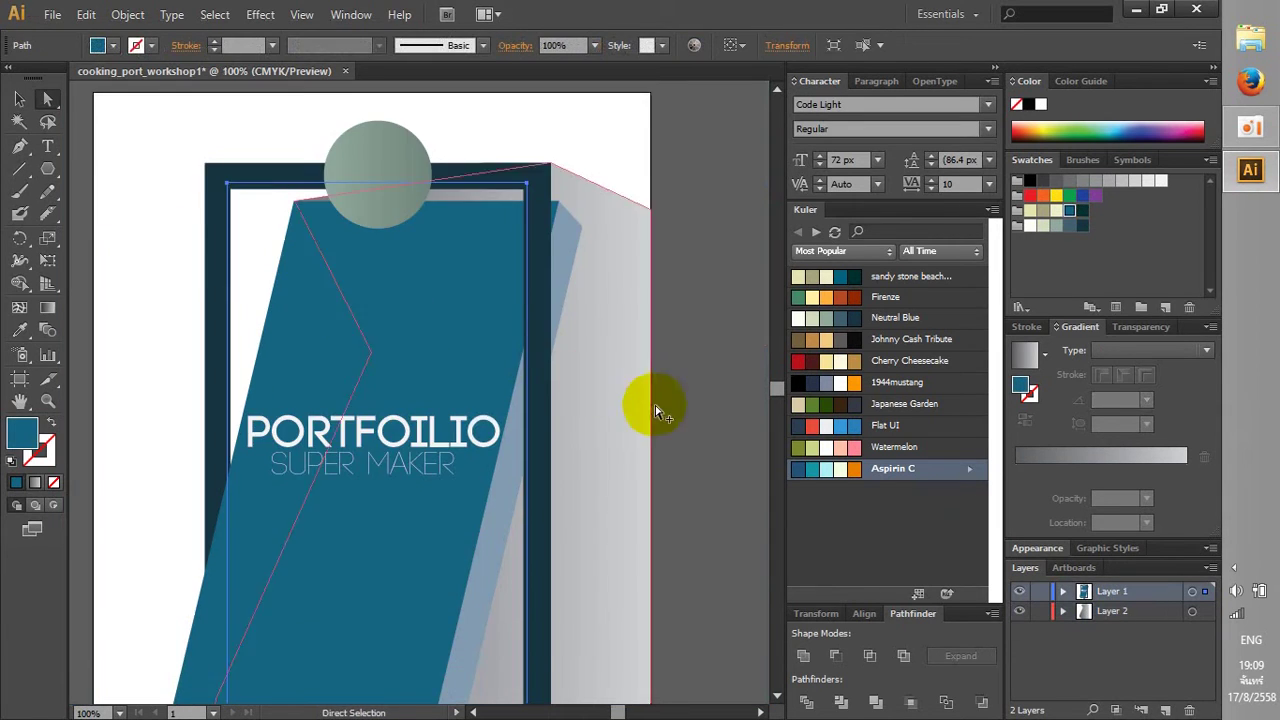
{"action": "key", "text": "ctrl+minus"}
{"action": "key", "text": "ctrl+minus"}
{"action": "key", "text": "ctrl+plus"}
{"action": "left_click", "coordinate": [566, 351]}
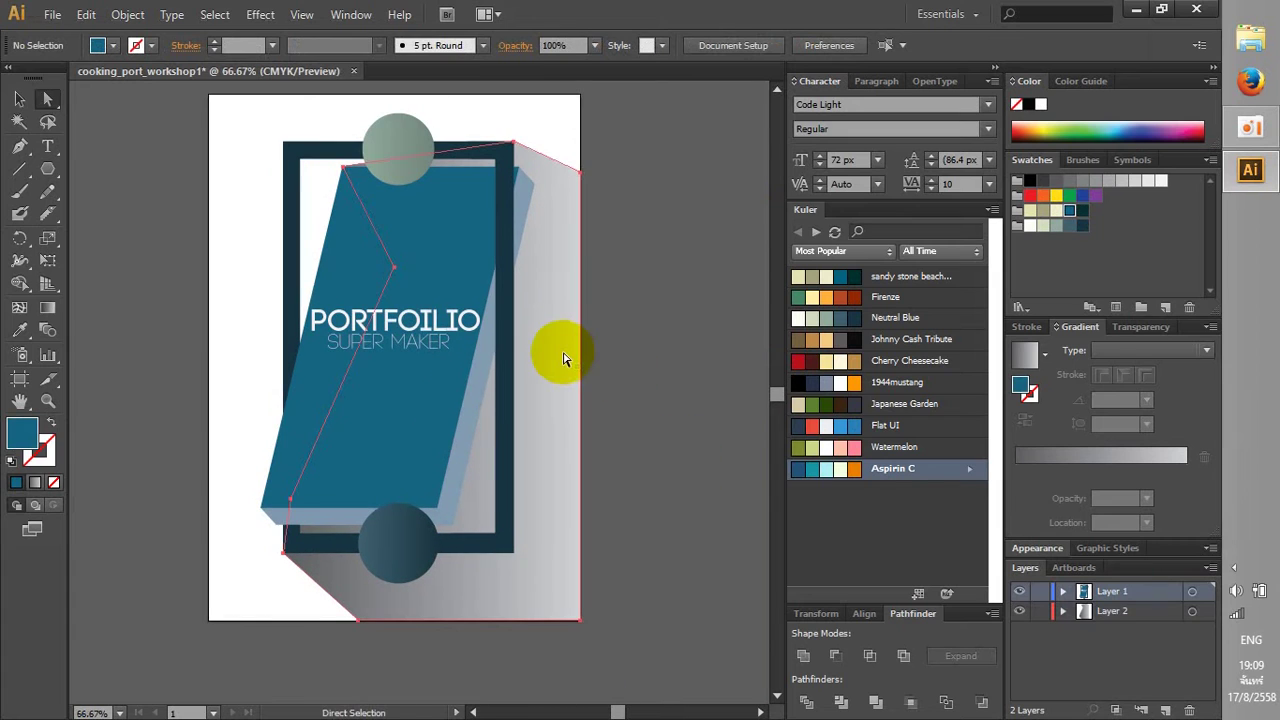
Try shadow gradient angles of 180°, -30°, 0° and -45° from the Angle list
{"action": "left_click", "coordinate": [1147, 400]}
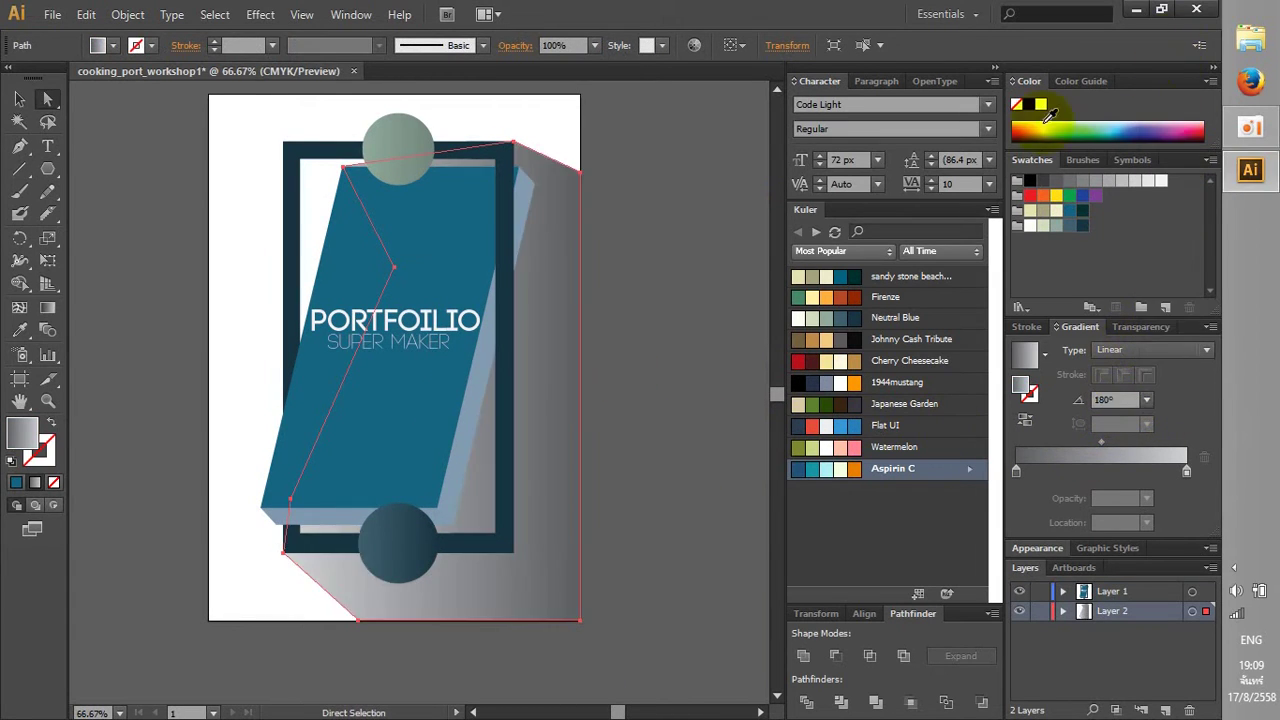
{"action": "left_click", "coordinate": [1166, 41]}
{"action": "left_click", "coordinate": [1147, 400]}
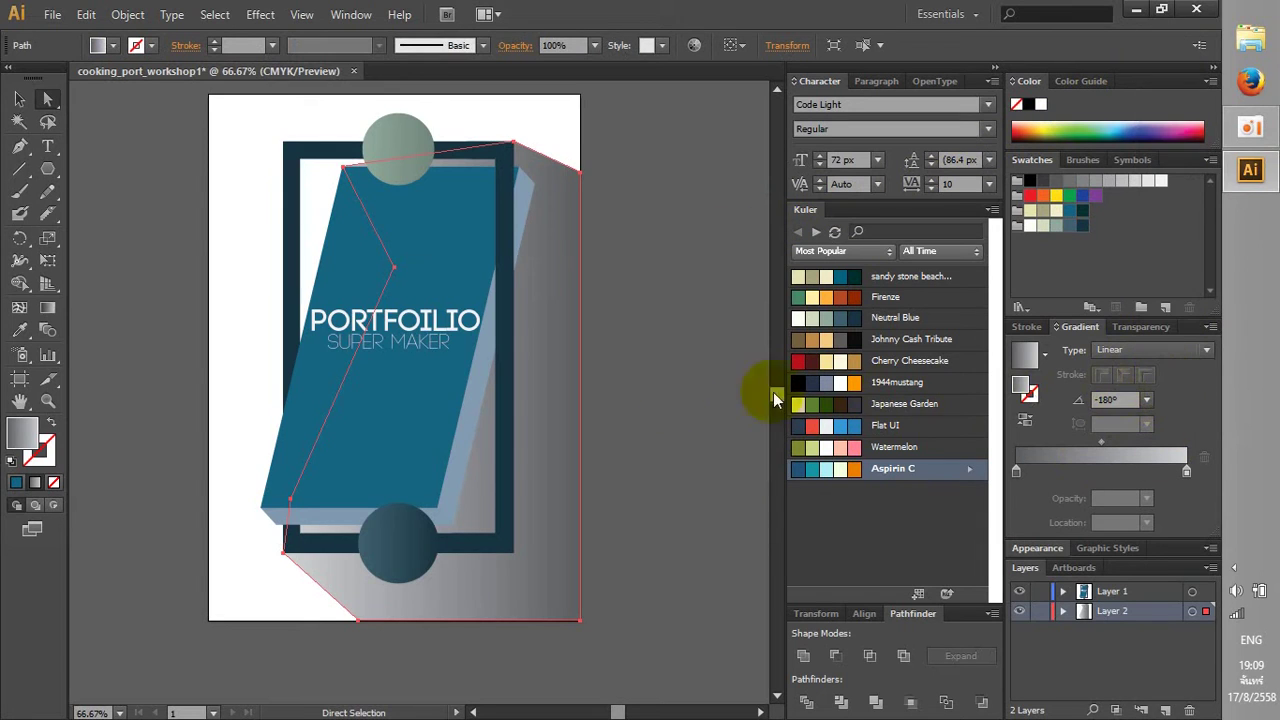
{"action": "left_click", "coordinate": [1147, 400]}
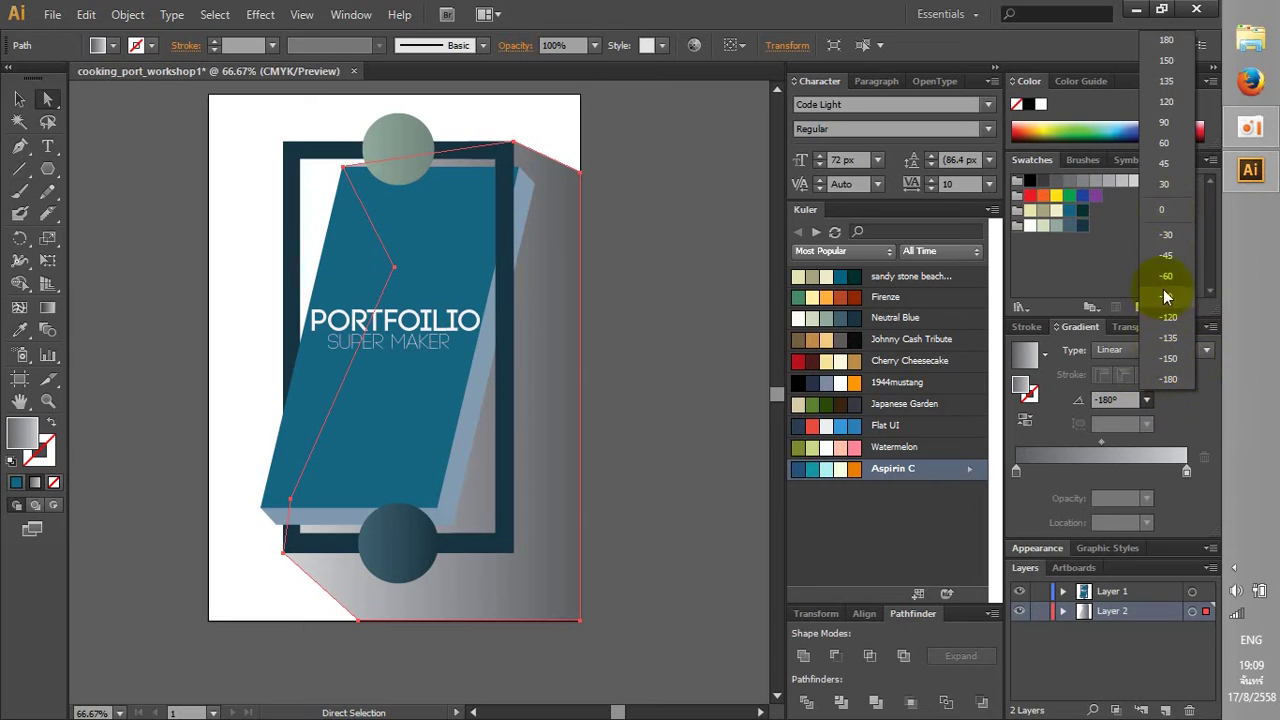
{"action": "left_click", "coordinate": [1166, 234]}
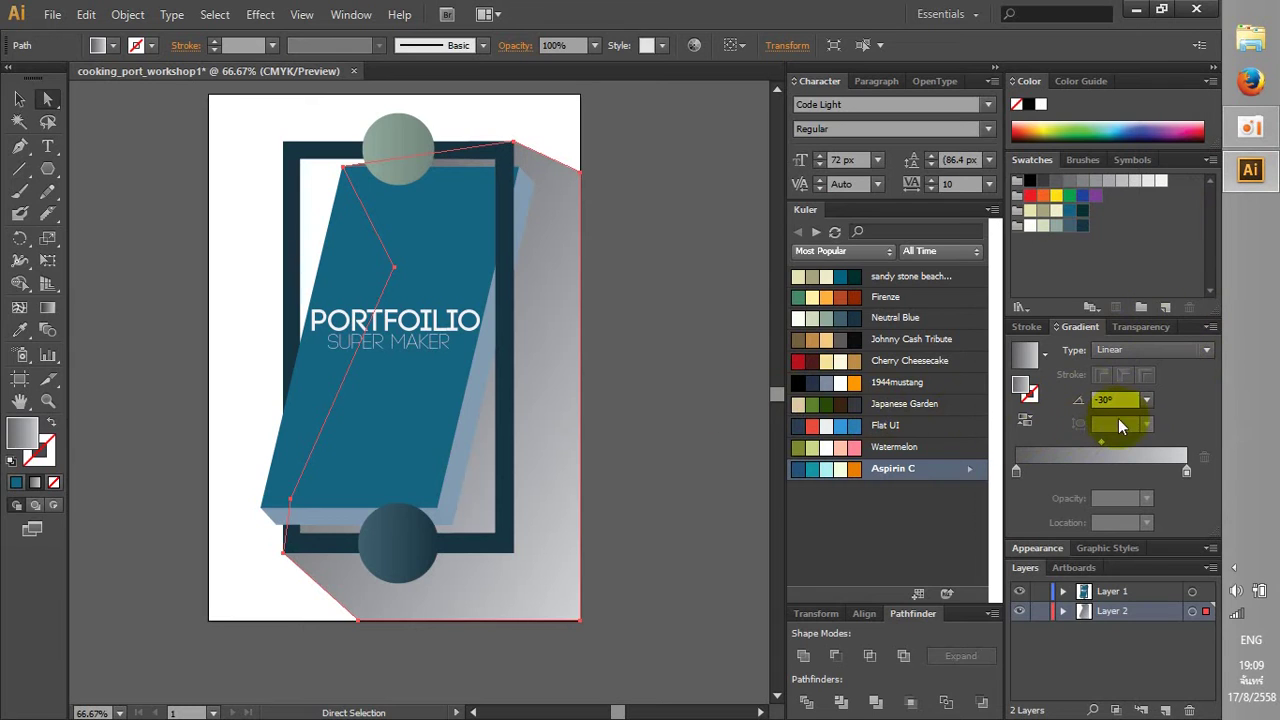
{"action": "left_click", "coordinate": [1147, 400]}
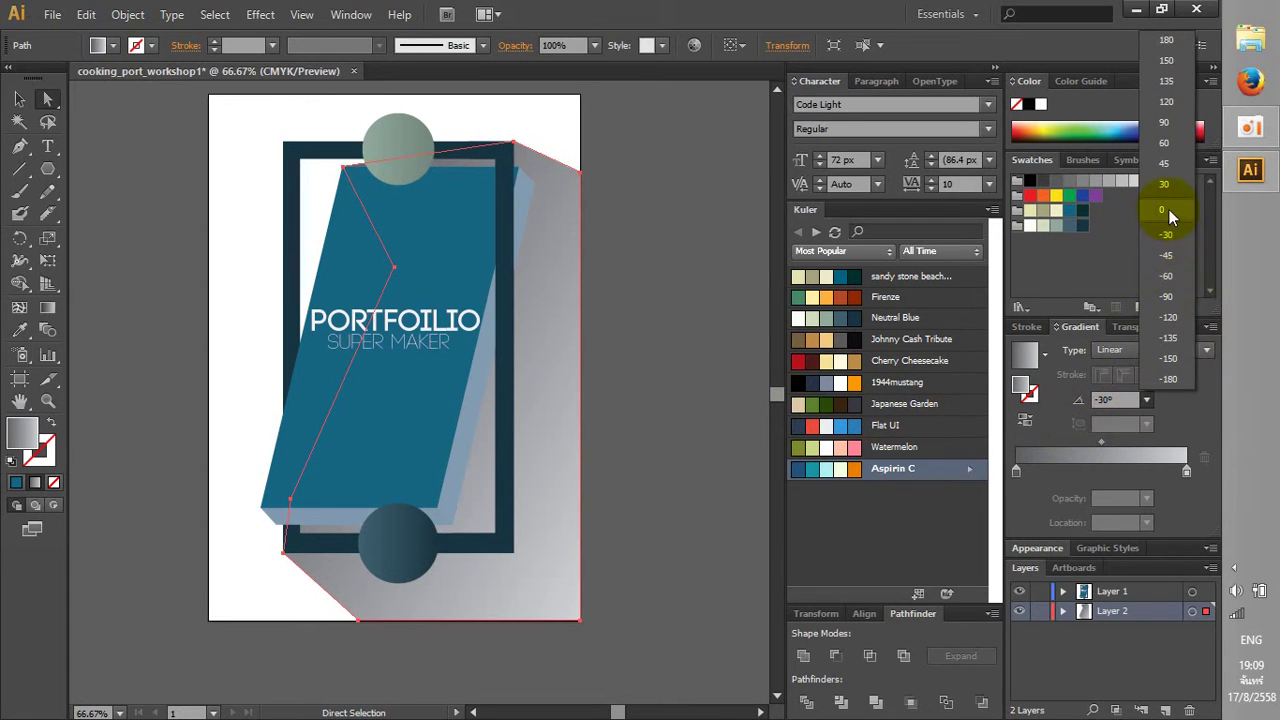
{"action": "left_click", "coordinate": [1166, 210]}
{"action": "left_click", "coordinate": [1147, 400]}
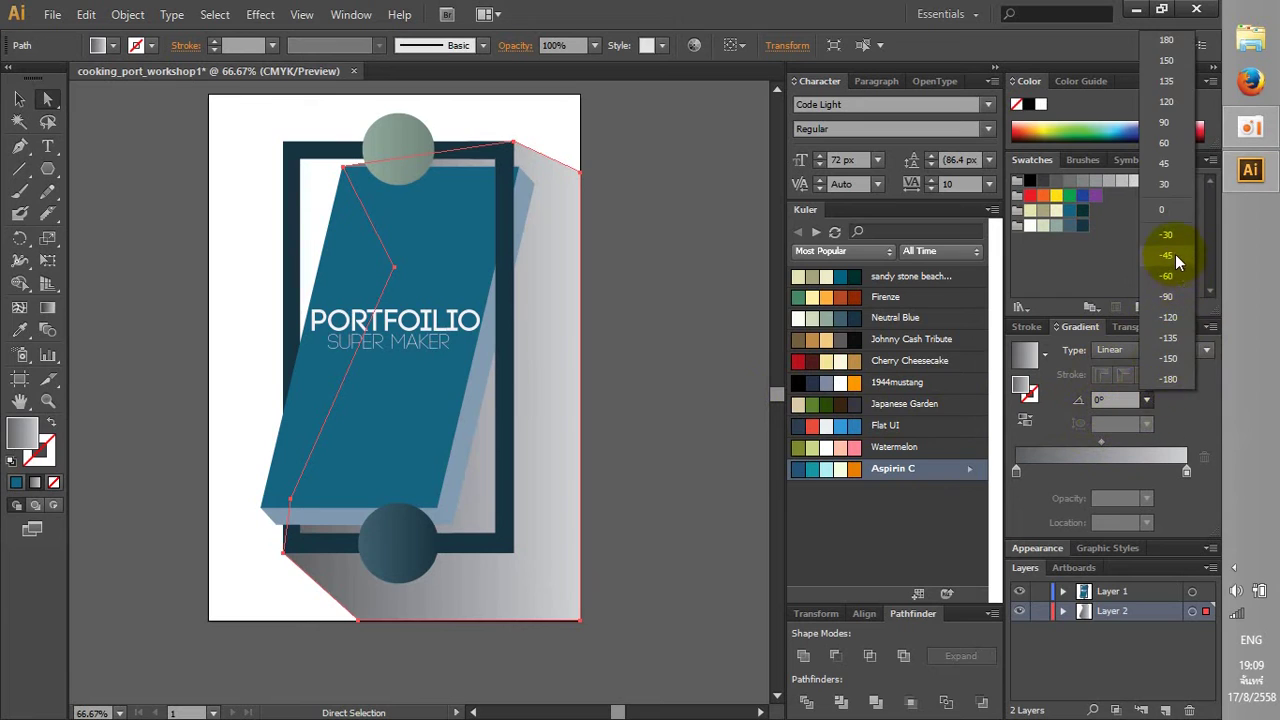
{"action": "left_click", "coordinate": [1167, 255]}
Preview a -30° angle, then undo back to the -45° gradient angle
{"action": "left_click", "coordinate": [1146, 399]}
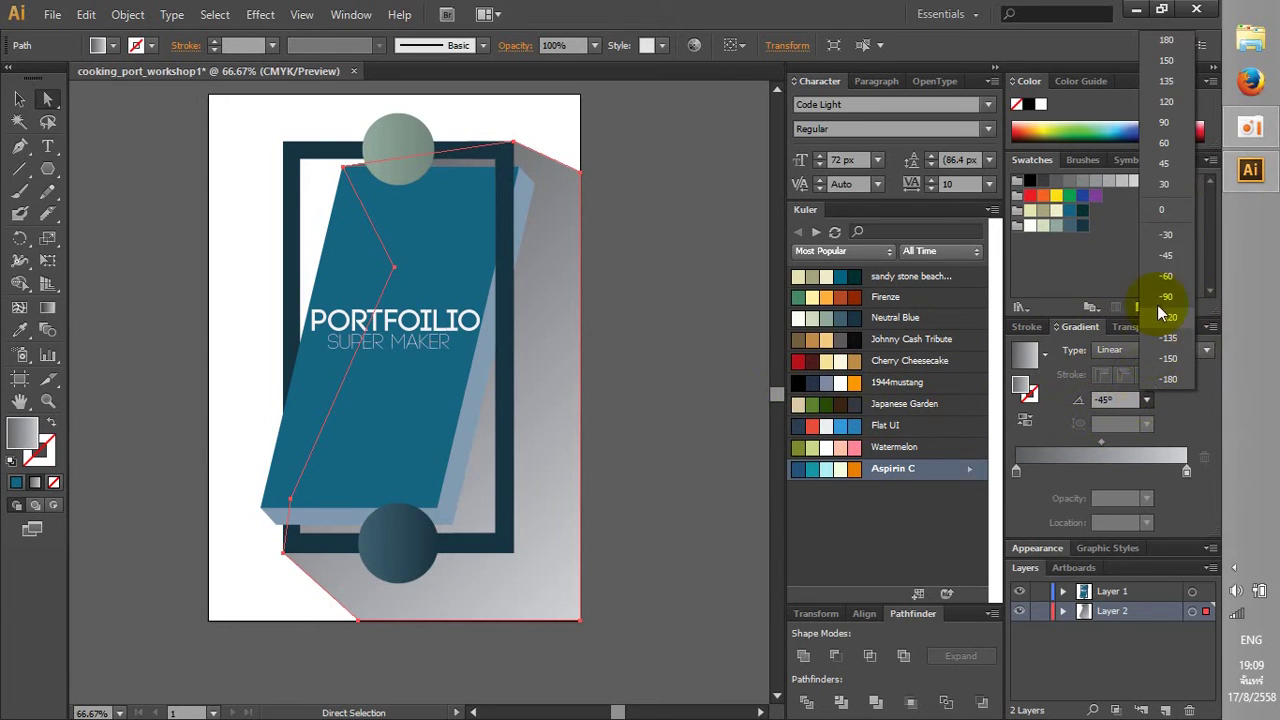
{"action": "left_click", "coordinate": [1167, 240]}
{"action": "left_click", "coordinate": [638, 327]}
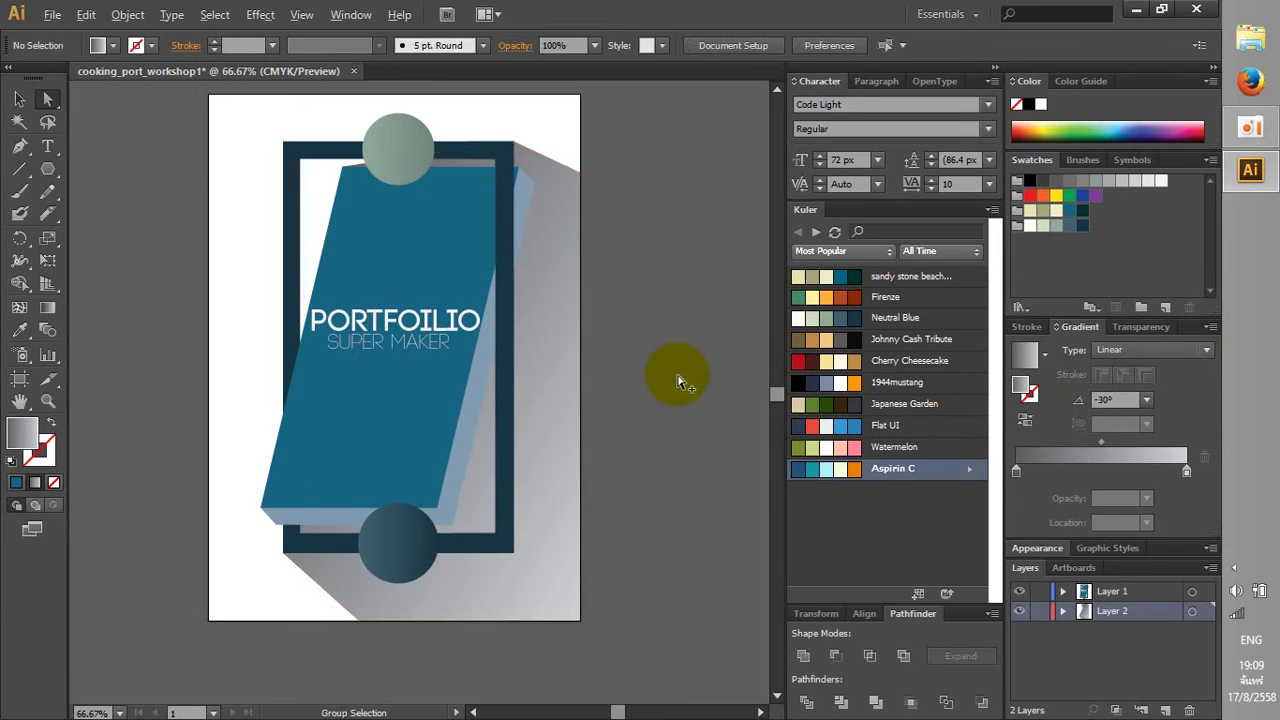
{"action": "scroll", "coordinate": [678, 384], "scroll_direction": "down", "scroll_amount": 1}
{"action": "key", "text": "ctrl+z"}
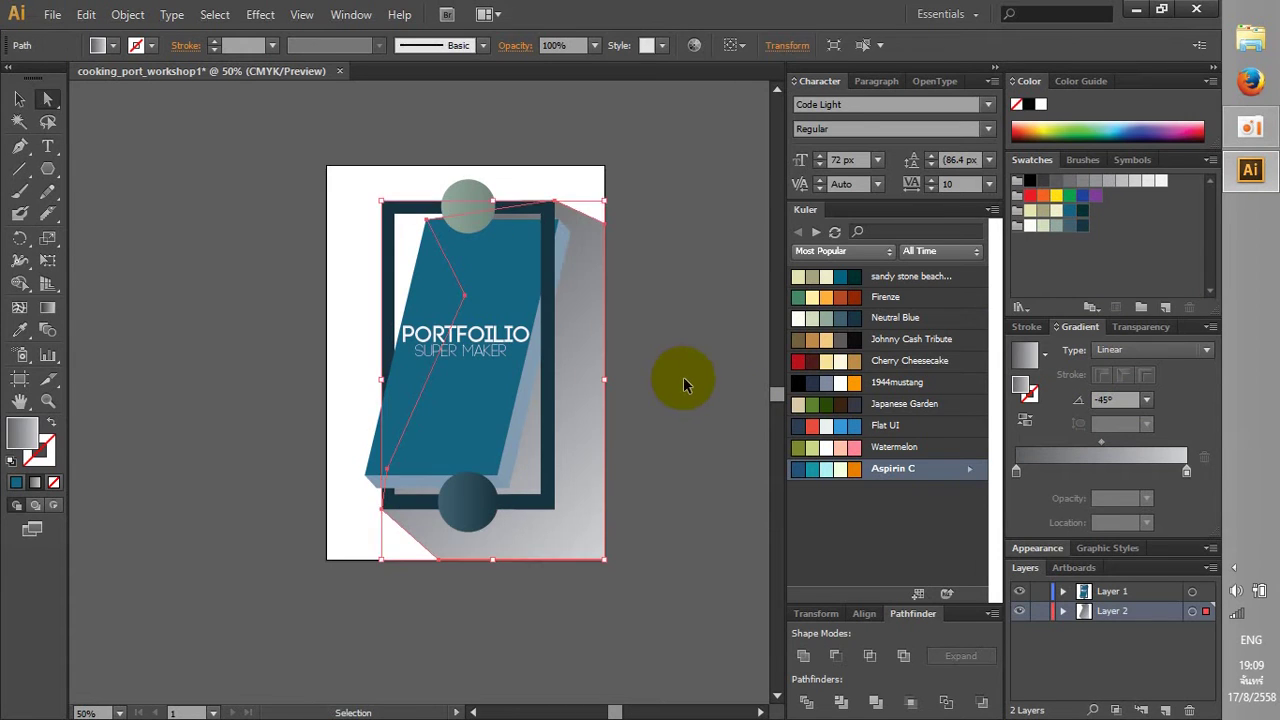
{"action": "key", "text": "ctrl+z"}
{"action": "key", "text": "ctrl+z"}
{"action": "key", "text": "ctrl+z"}
Deselect the shadow and expand Layer 2 in the Layers panel
{"action": "left_click", "coordinate": [685, 385]}
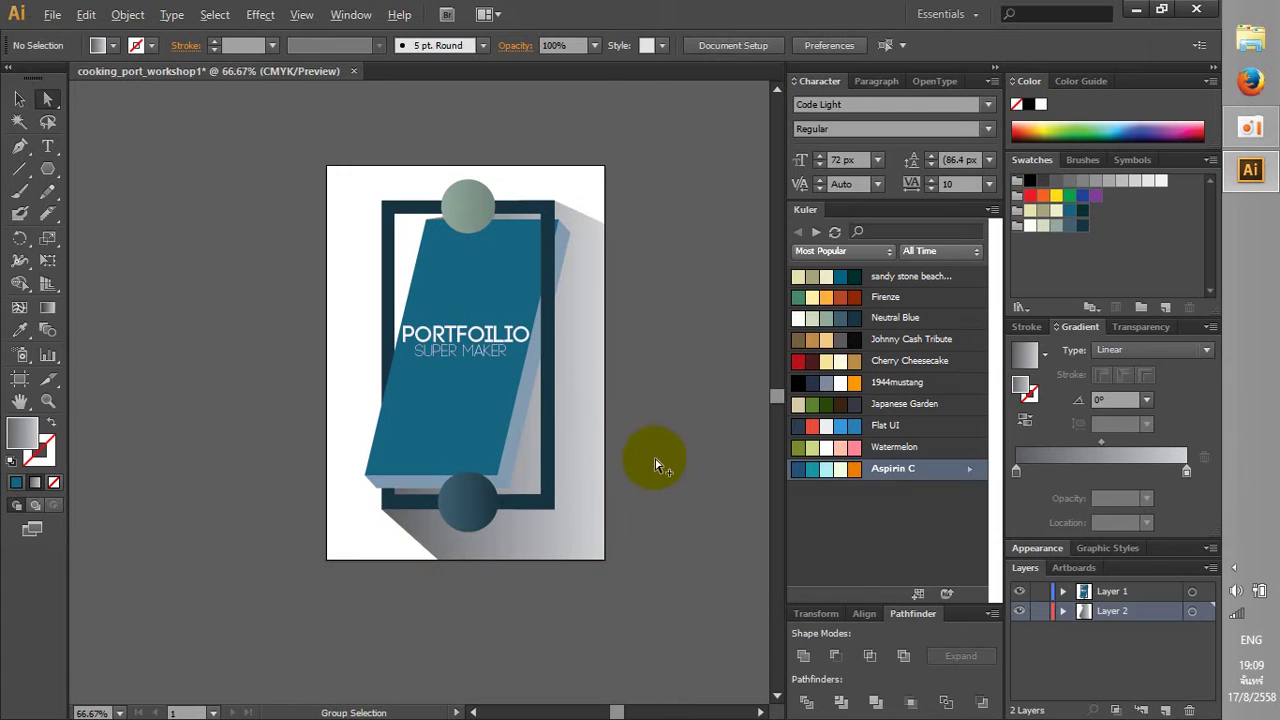
{"action": "scroll", "coordinate": [655, 458], "scroll_direction": "up", "scroll_amount": 1}
{"action": "scroll", "coordinate": [585, 523], "scroll_direction": "down", "scroll_amount": 1}
{"action": "scroll", "coordinate": [168, 371], "scroll_direction": "up", "scroll_amount": 1}
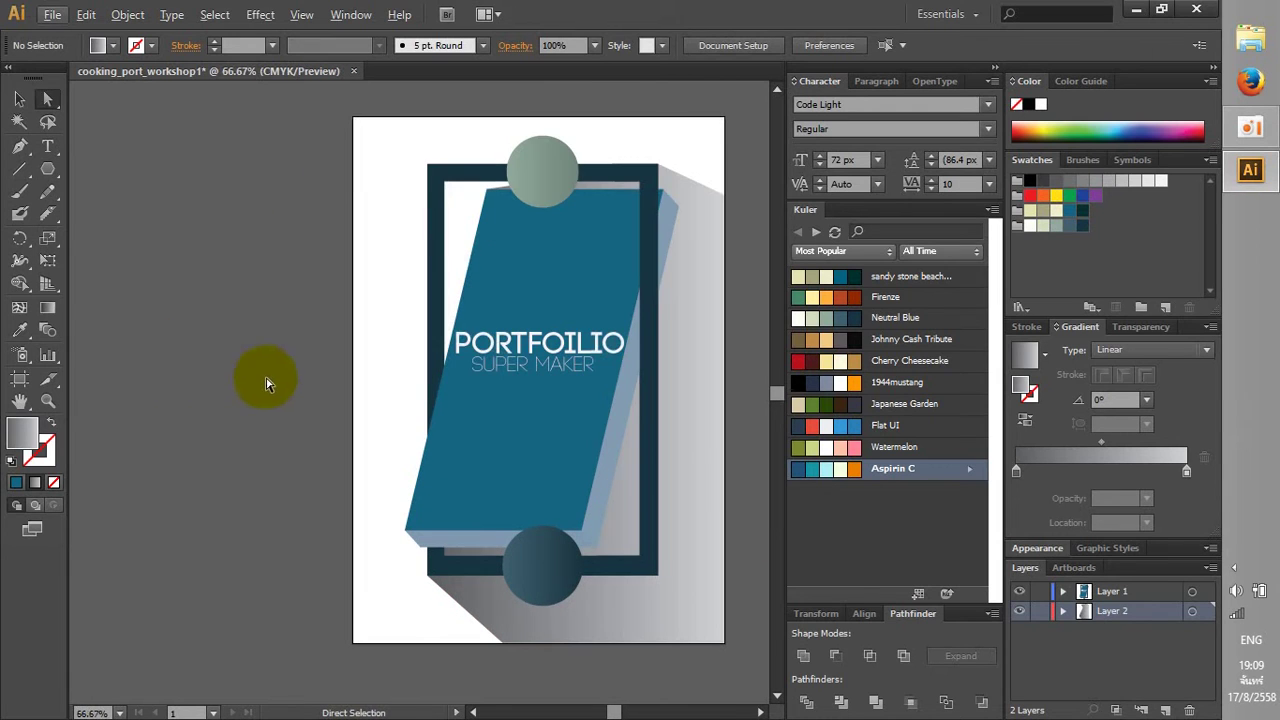
{"action": "scroll", "coordinate": [381, 337], "scroll_direction": "down", "scroll_amount": 1}
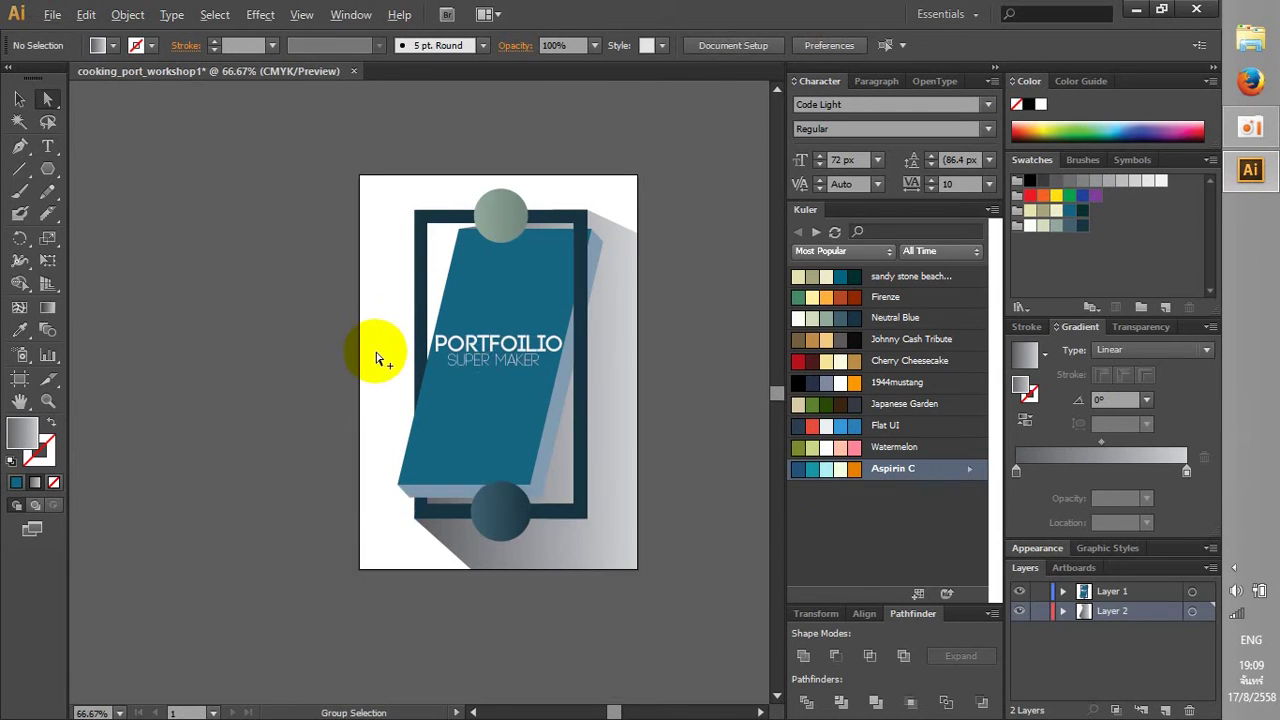
{"action": "scroll", "coordinate": [378, 357], "scroll_direction": "up", "scroll_amount": 1}
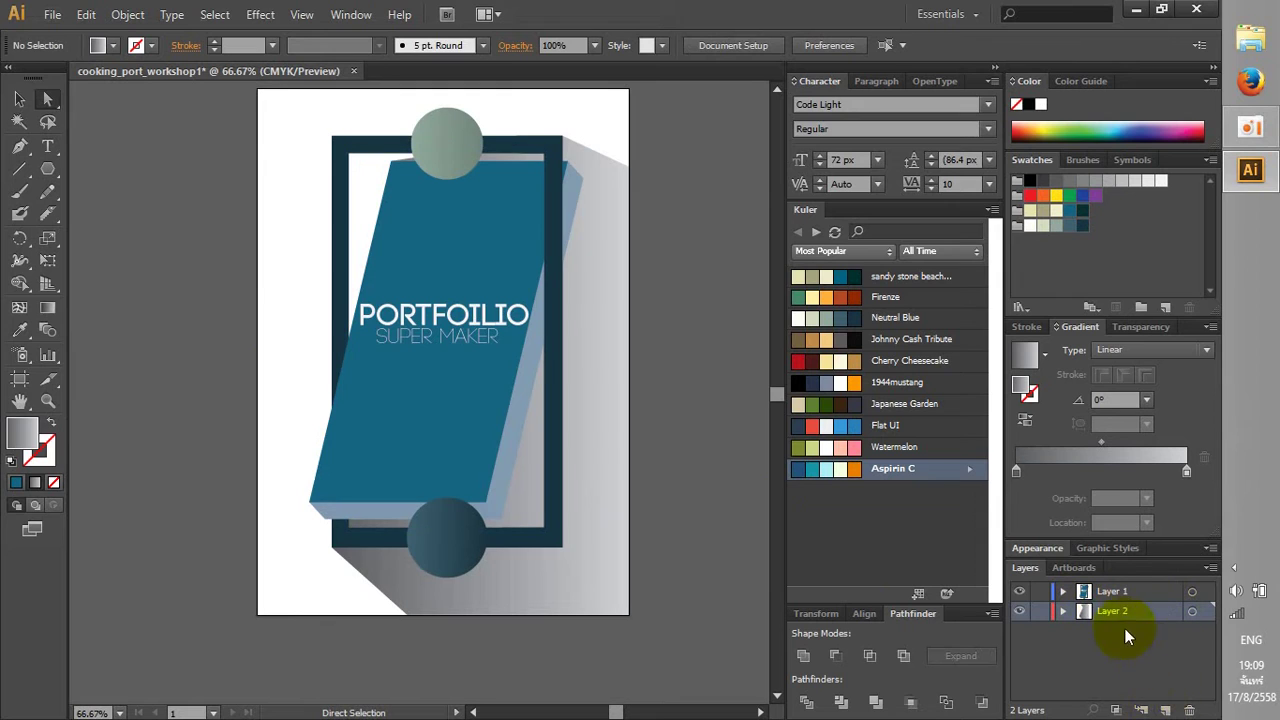
{"action": "left_click", "coordinate": [1064, 611]}
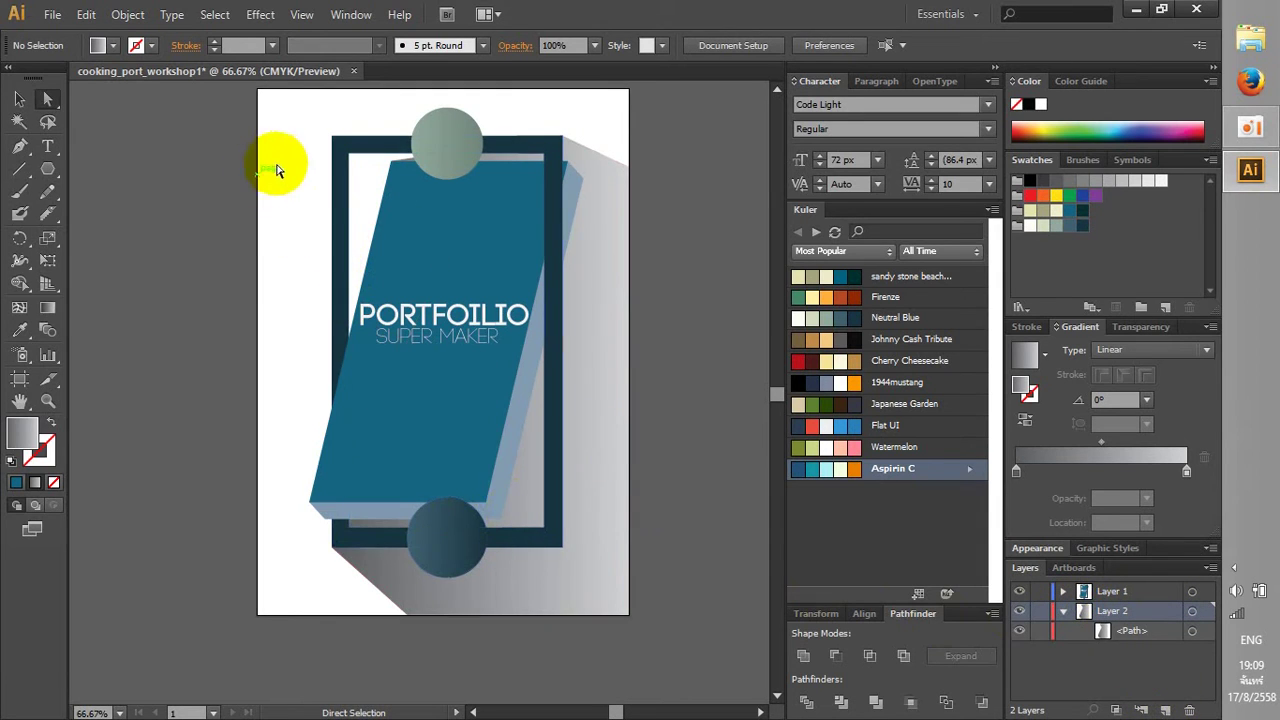
Draw an artboard-sized rectangle and fill it with a cream swatch
{"action": "left_click", "coordinate": [47, 169]}
{"action": "key", "text": "m"}
{"action": "mouse_move", "coordinate": [257, 104]}
{"action": "left_mouse_down"}
{"action": "mouse_move", "coordinate": [594, 634]}
{"action": "mouse_move", "coordinate": [628, 632]}
{"action": "left_mouse_up"}
{"action": "left_click", "coordinate": [19, 98]}
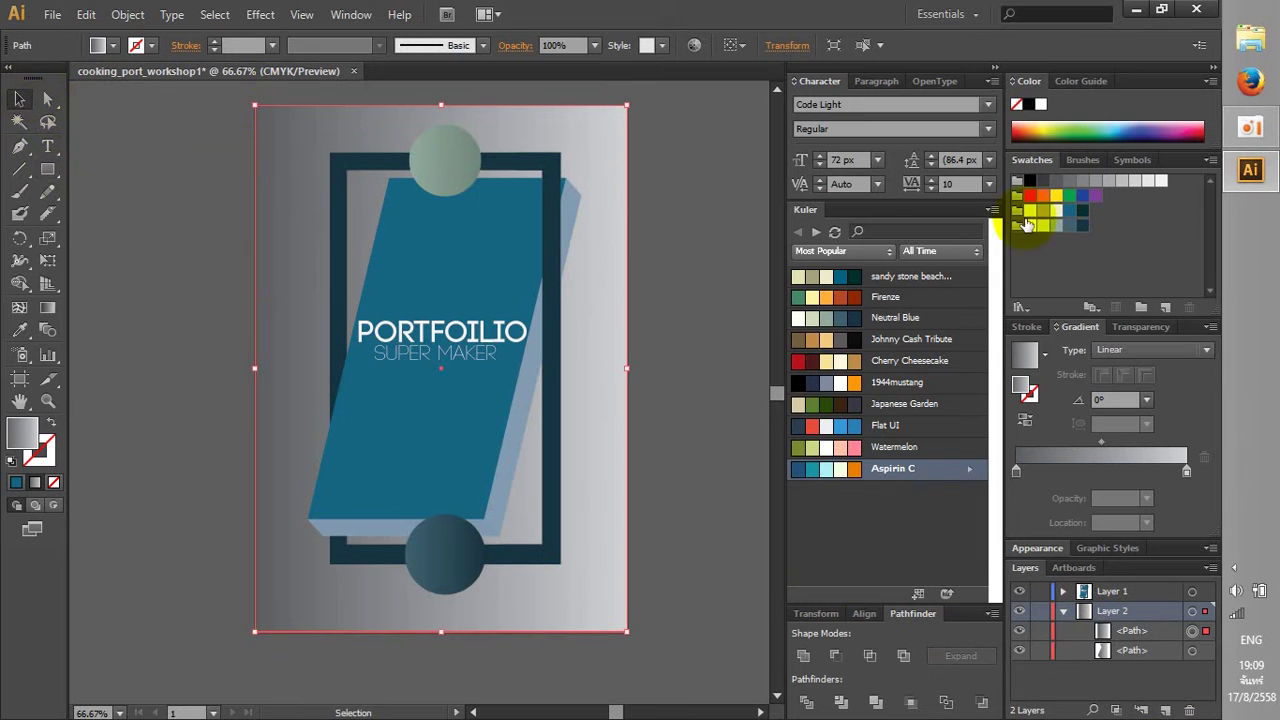
{"action": "left_click", "coordinate": [1057, 211]}
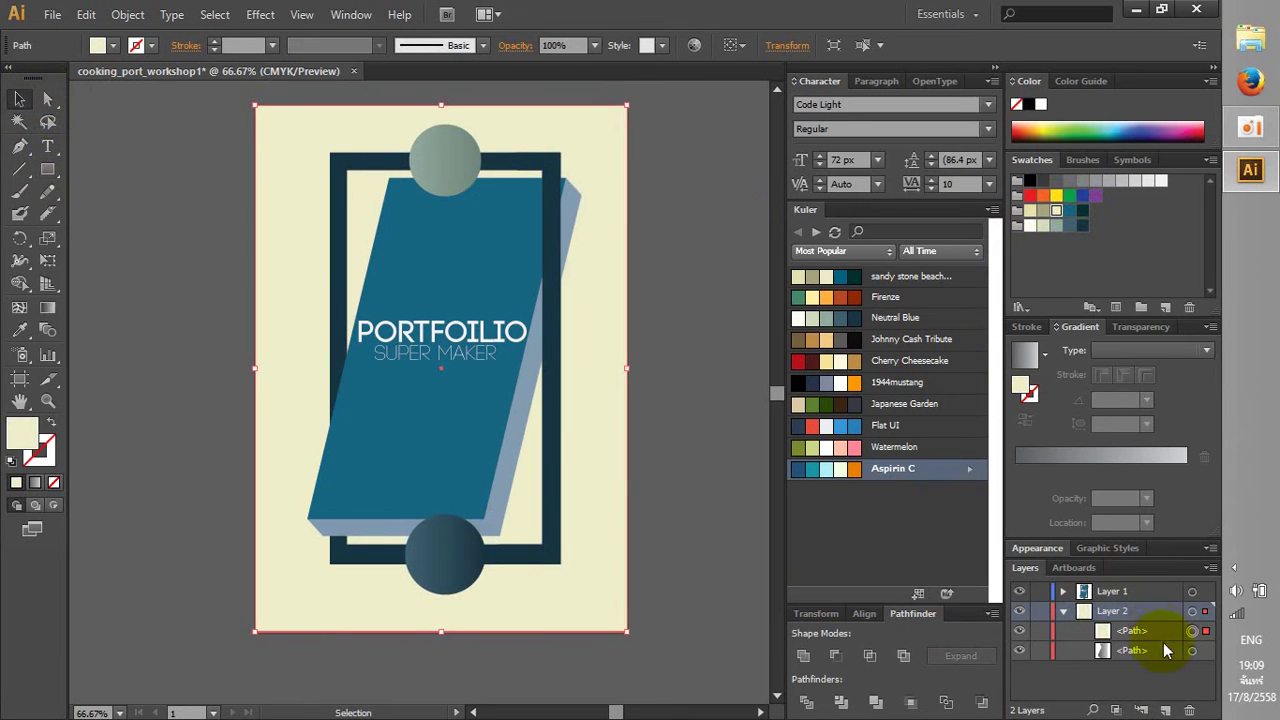
Move the cream background below the shadow in Layer 2, keeping cream over a trial yellow
{"action": "left_click_drag", "start_coordinate": [1137, 638], "coordinate": [1141, 668]}
{"action": "left_click", "coordinate": [717, 553]}
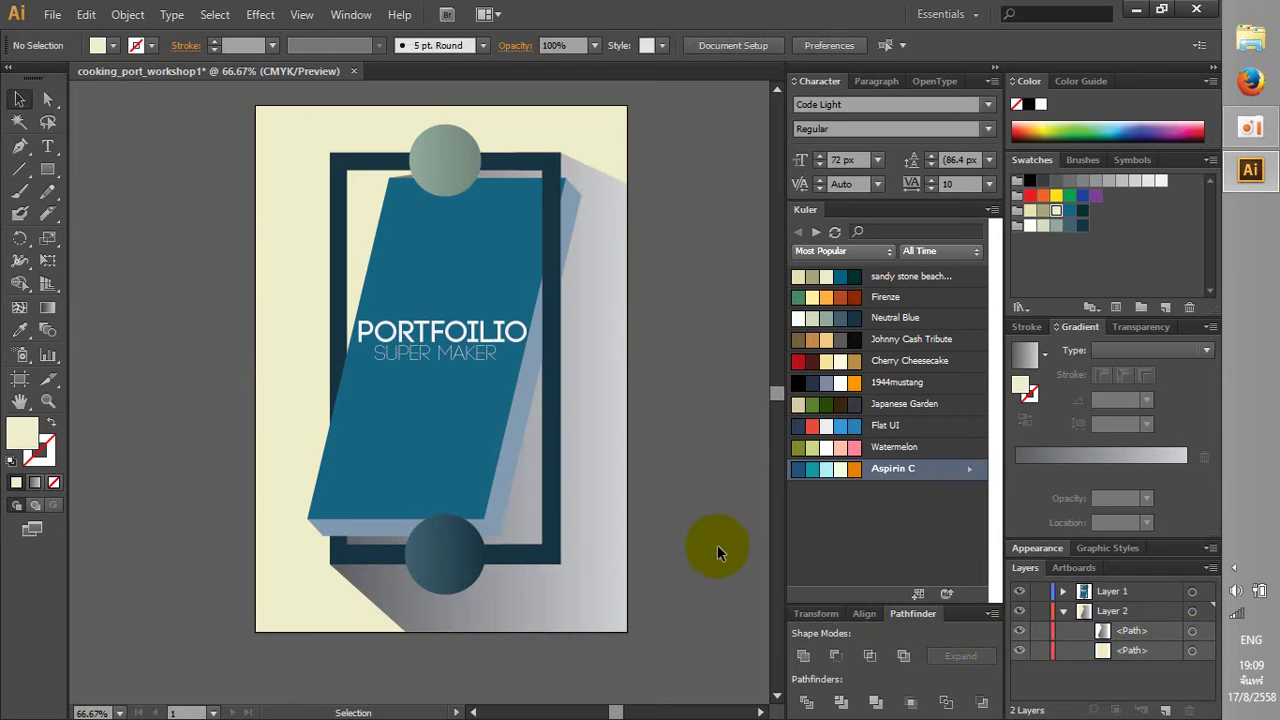
{"action": "left_click", "coordinate": [300, 182]}
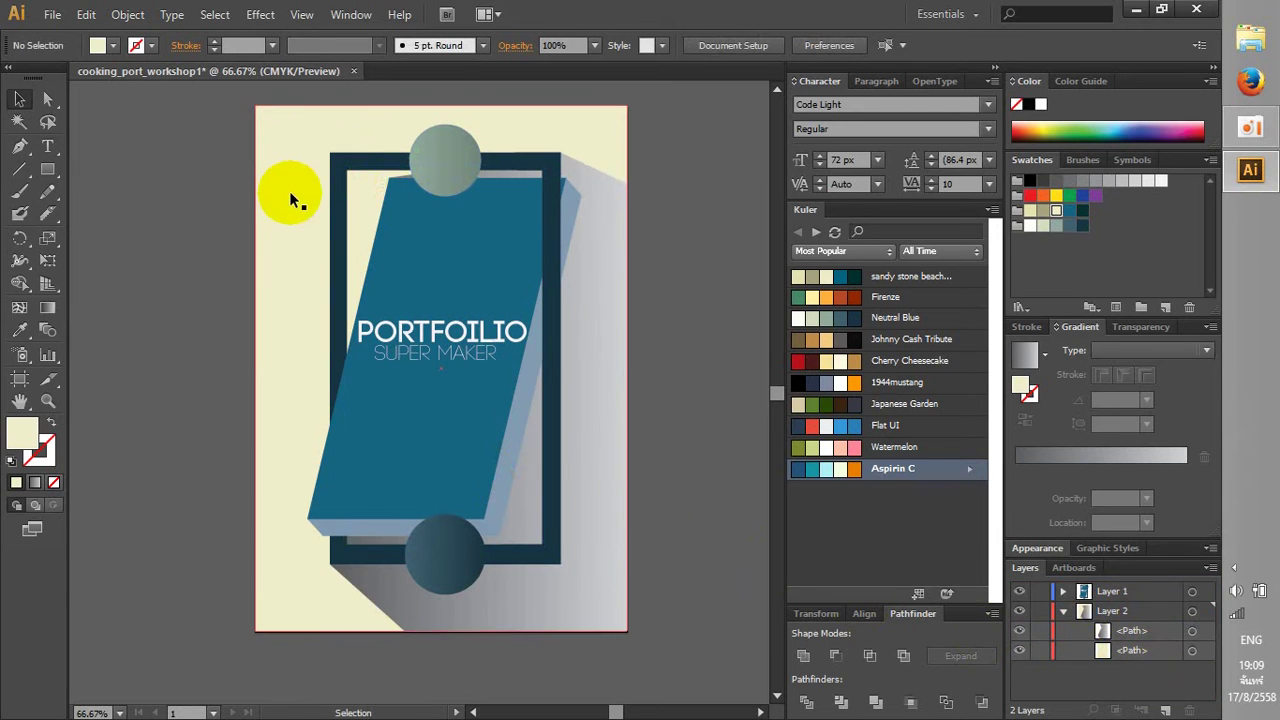
{"action": "left_click", "coordinate": [1058, 199]}
{"action": "left_click", "coordinate": [744, 211]}
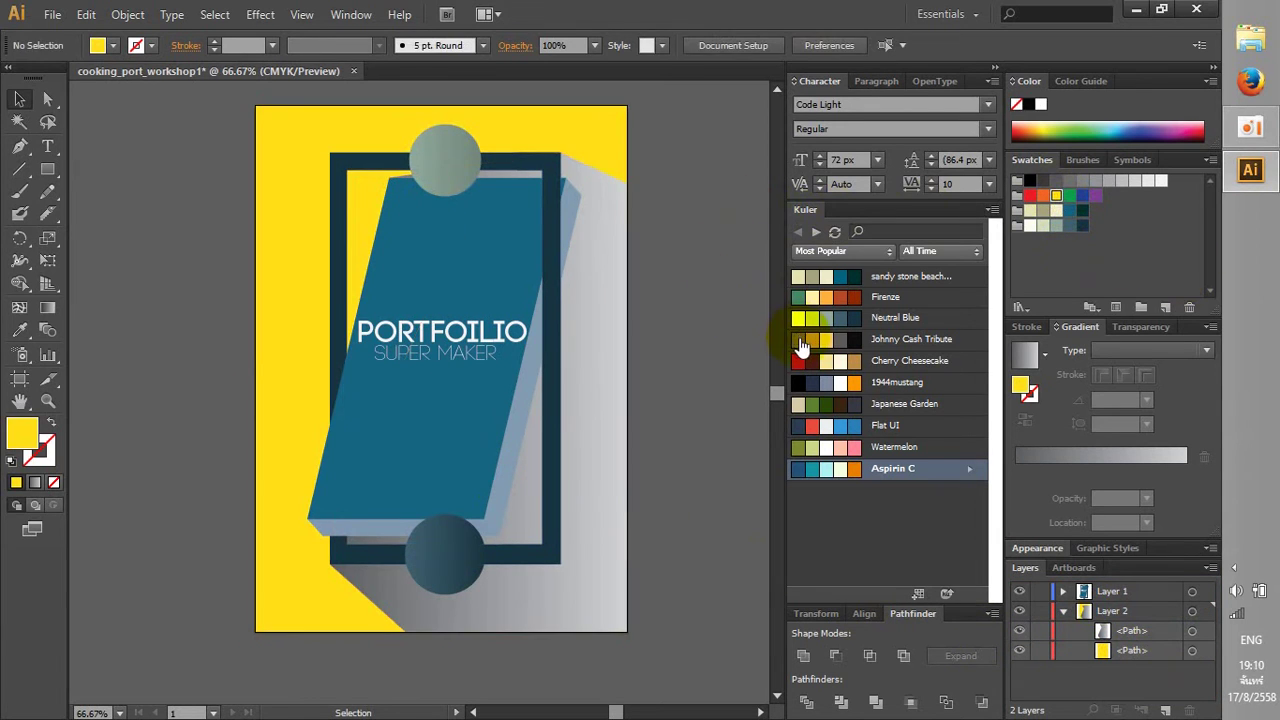
{"action": "key", "text": "ctrl+z"}
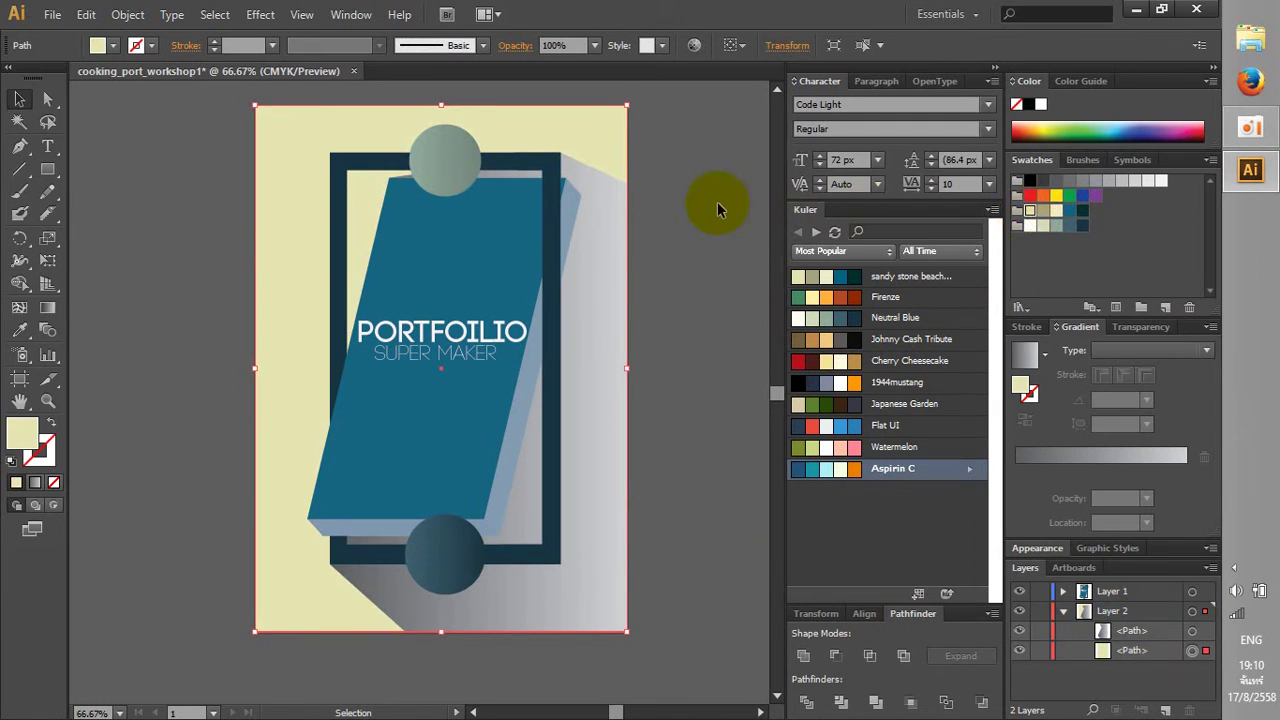
{"action": "left_click", "coordinate": [717, 208]}
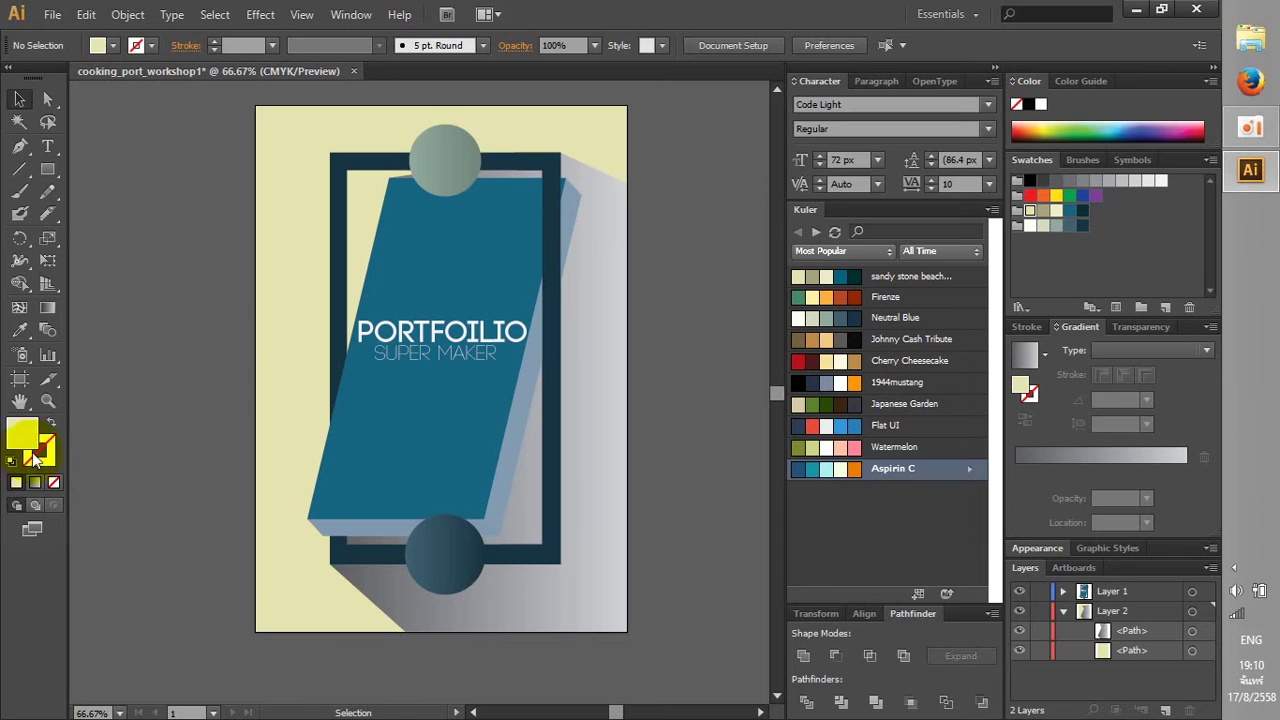
Duplicate the SUPER MAKER text near the poster bottom and clear its words
{"action": "key", "text": "ctrl+1"}
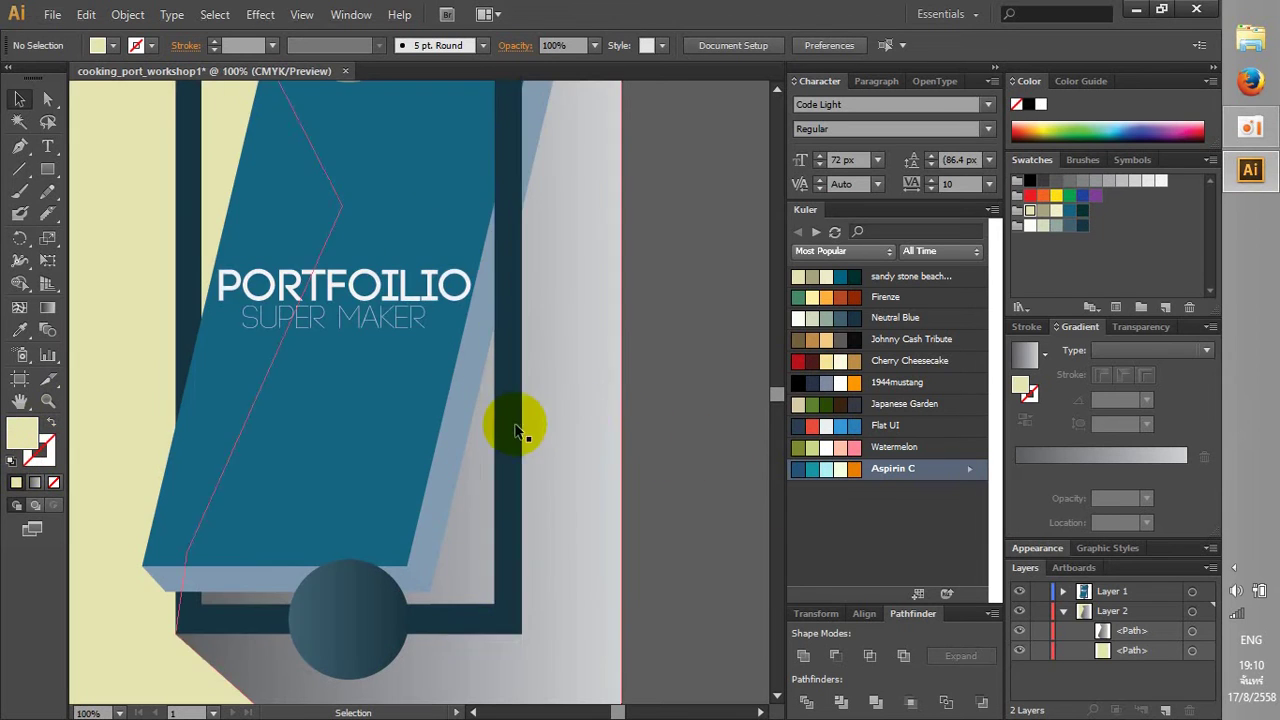
{"action": "left_click_drag", "start_coordinate": [413, 275], "coordinate": [570, 658], "text": "alt"}
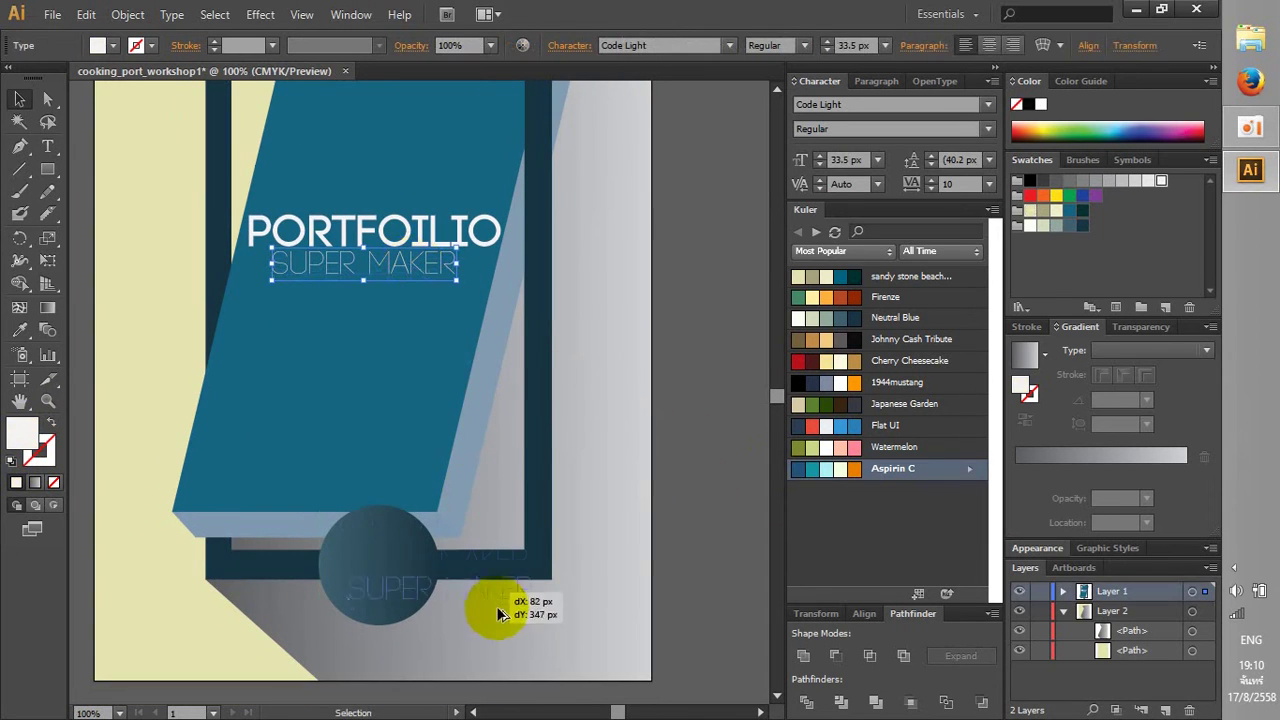
{"action": "double_click", "coordinate": [533, 648]}
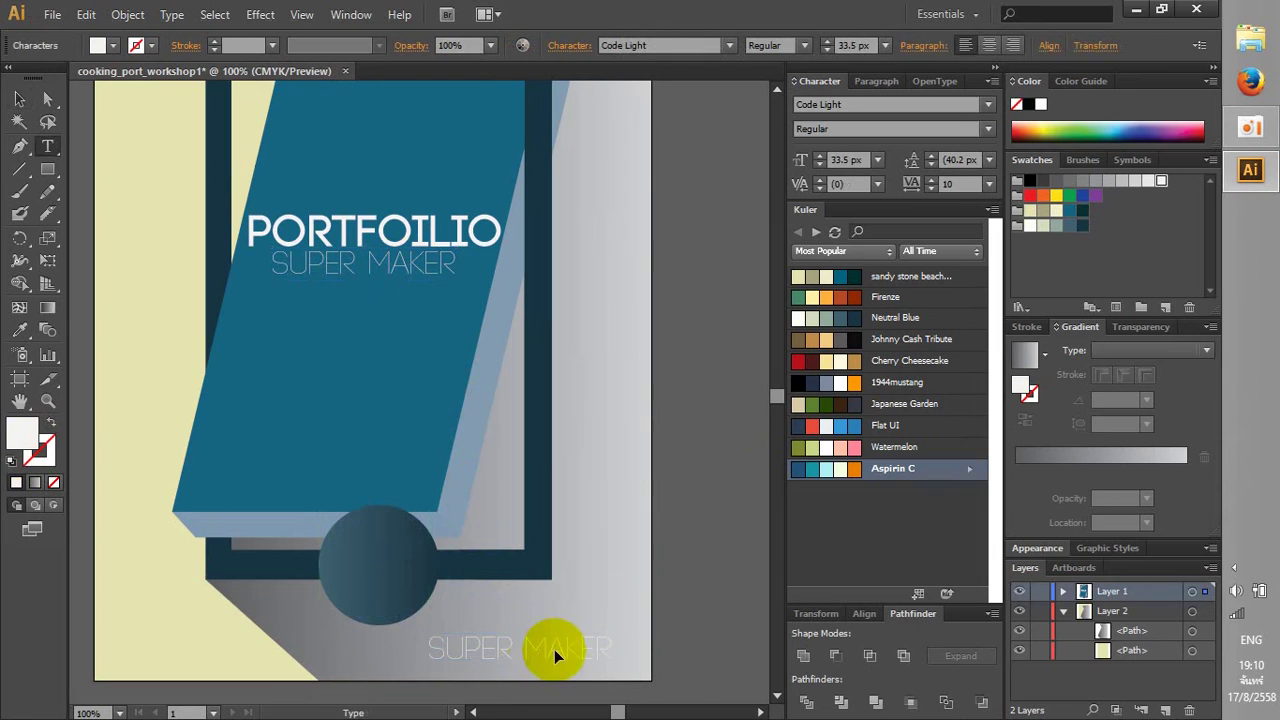
{"action": "key", "text": "ctrl+a"}
{"action": "key", "text": "BackSpace"}
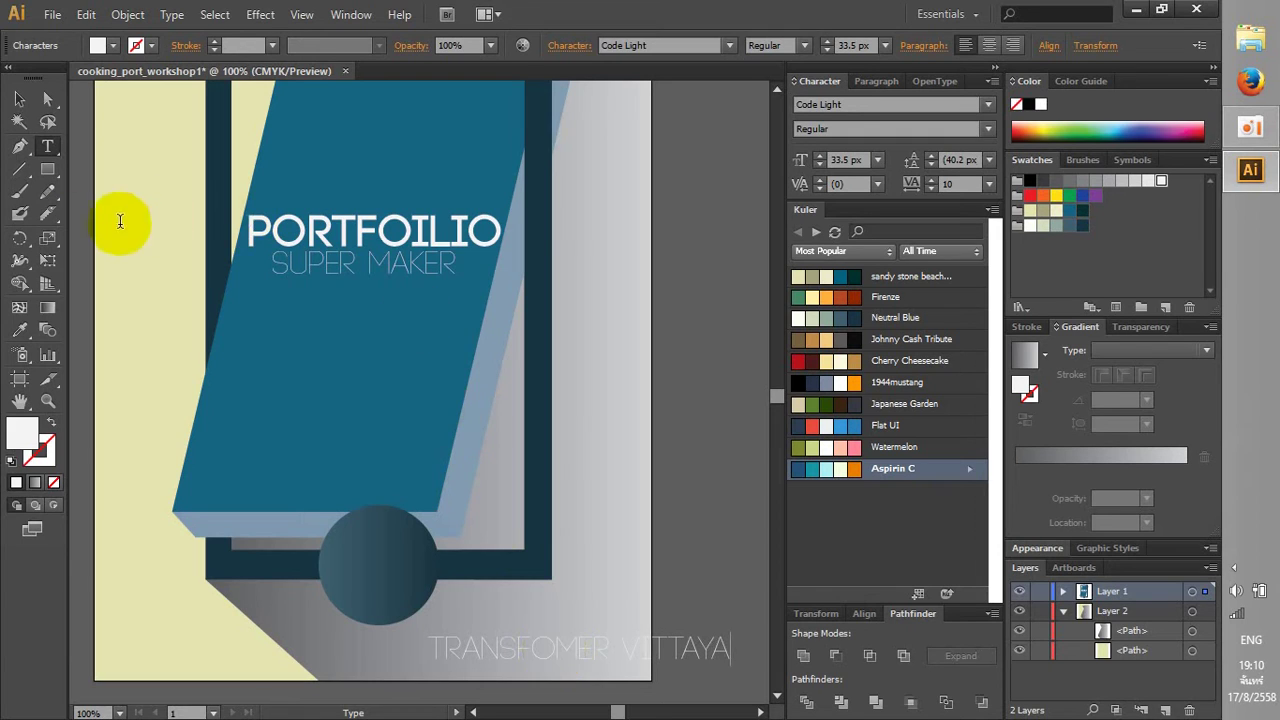
Move the school name text onto the blue panel, shrink it, and finish typing 'OOL'
{"action": "left_click", "coordinate": [19, 98]}
{"action": "mouse_move", "coordinate": [515, 648]}
{"action": "left_mouse_down"}
{"action": "mouse_move", "coordinate": [306, 378]}
{"action": "mouse_move", "coordinate": [300, 343]}
{"action": "left_mouse_up"}
{"action": "left_click", "coordinate": [502, 348]}
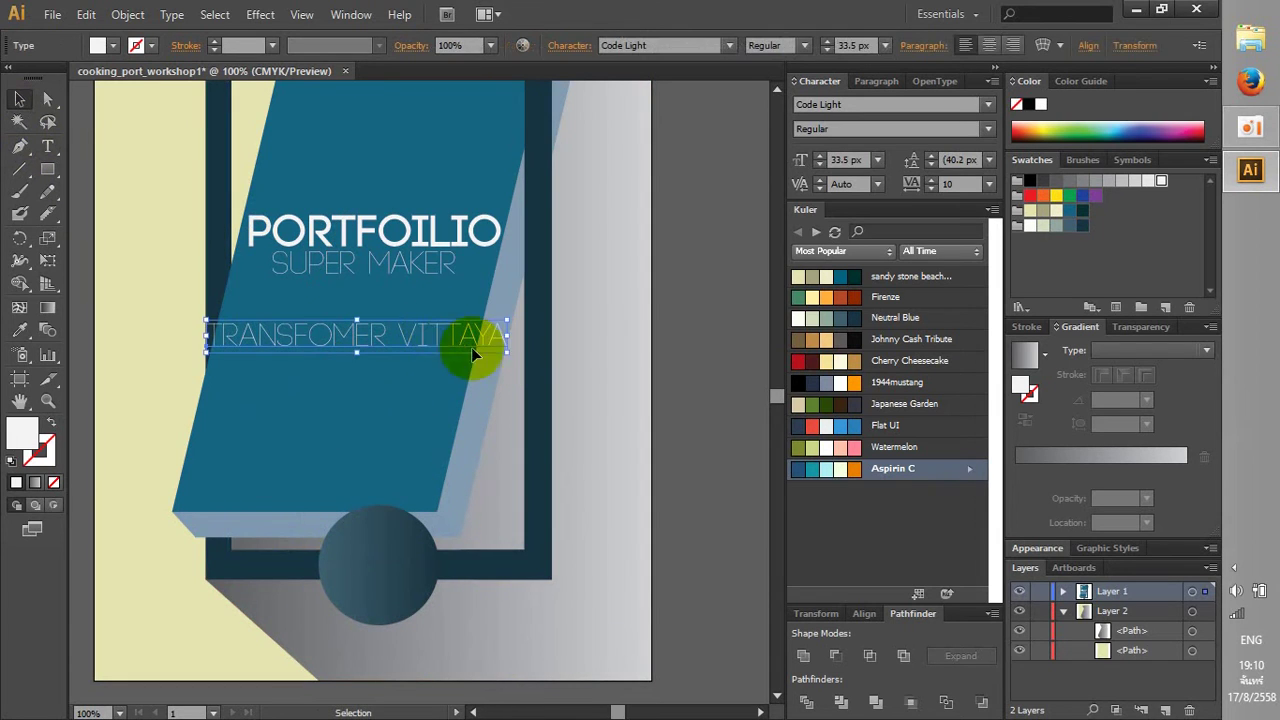
{"action": "left_click_drag", "start_coordinate": [502, 349], "coordinate": [366, 249]}
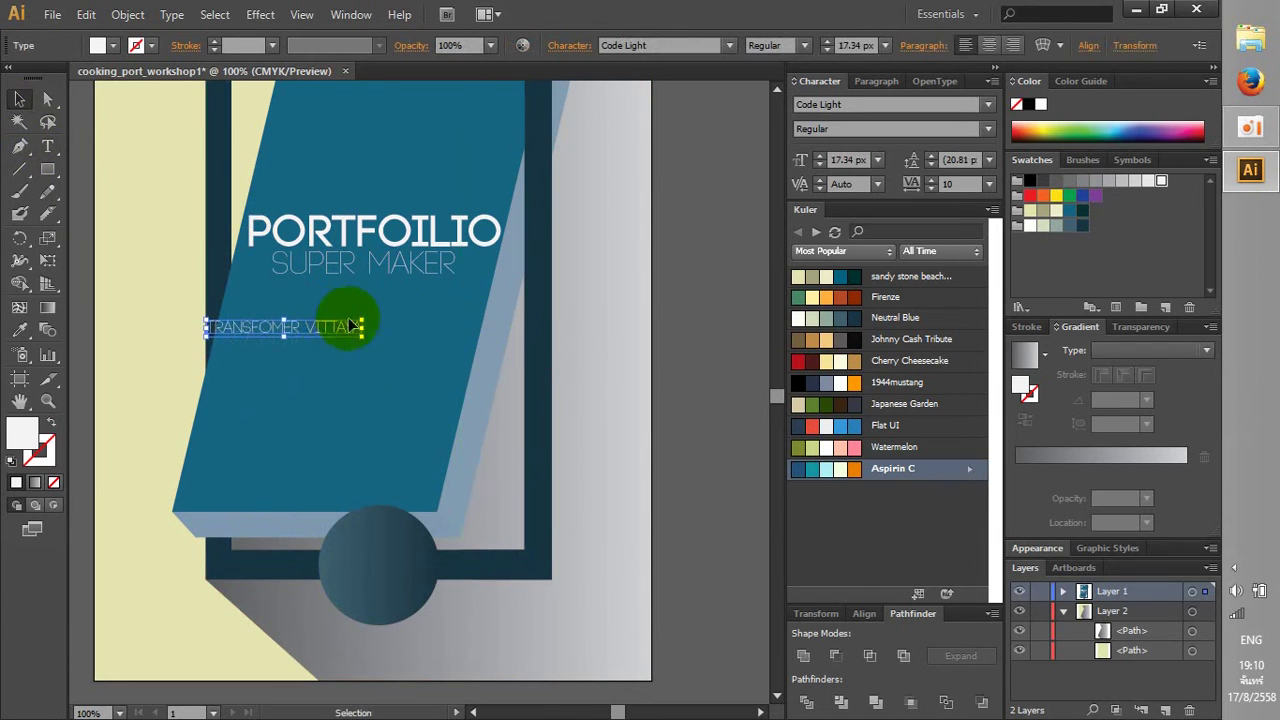
{"action": "key", "text": "ctrl+plus"}
{"action": "key", "text": "ctrl+plus"}
{"action": "left_click_drag", "start_coordinate": [388, 331], "coordinate": [562, 337]}
{"action": "double_click", "coordinate": [582, 330]}
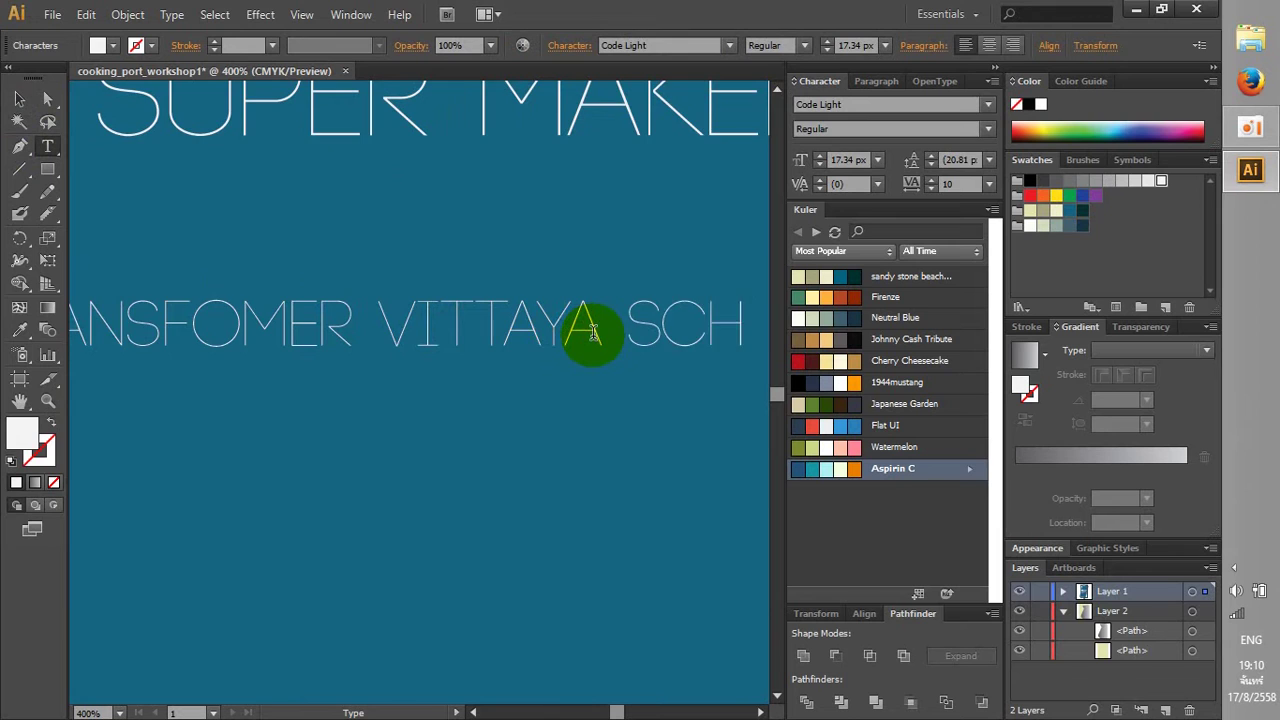
{"action": "type", "text": "OOL"}
Position the 'TRANSFORMER VITTAYA SCHOOL' line beneath SUPER MAKER
{"action": "key", "text": "ctrl+minus"}
{"action": "key", "text": "ctrl+minus"}
{"action": "key", "text": "ctrl+minus"}
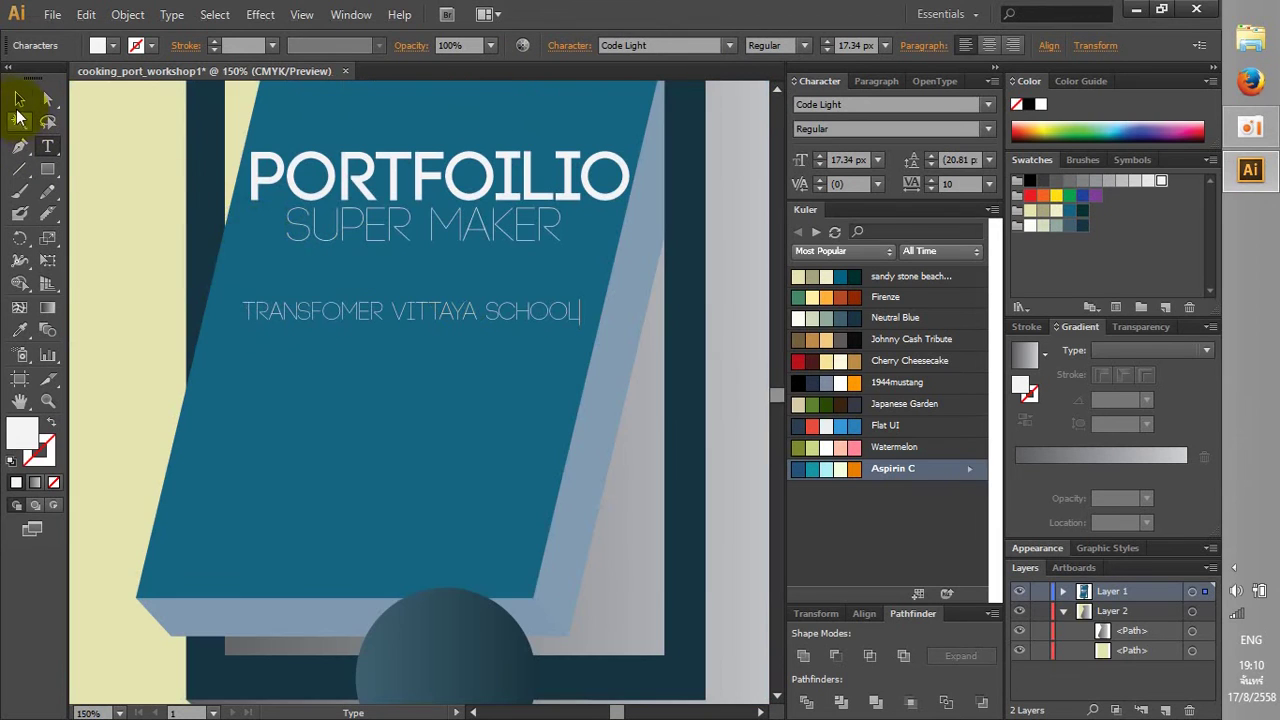
{"action": "left_click", "coordinate": [19, 100]}
{"action": "left_click_drag", "start_coordinate": [400, 311], "coordinate": [400, 267]}
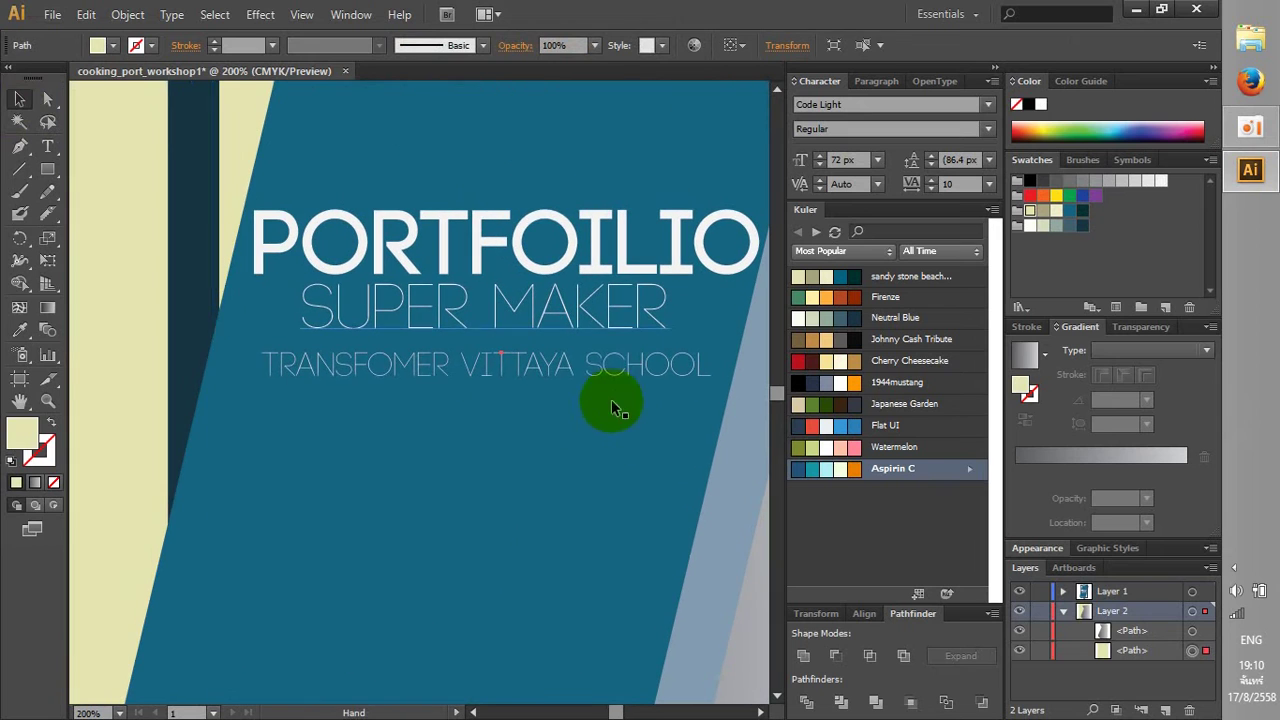
{"action": "left_click_drag", "start_coordinate": [594, 366], "coordinate": [583, 362]}
{"action": "left_click", "coordinate": [92, 431]}
{"action": "key", "text": "ctrl+minus"}
{"action": "key", "text": "ctrl+minus"}
{"action": "key", "text": "ctrl+minus"}
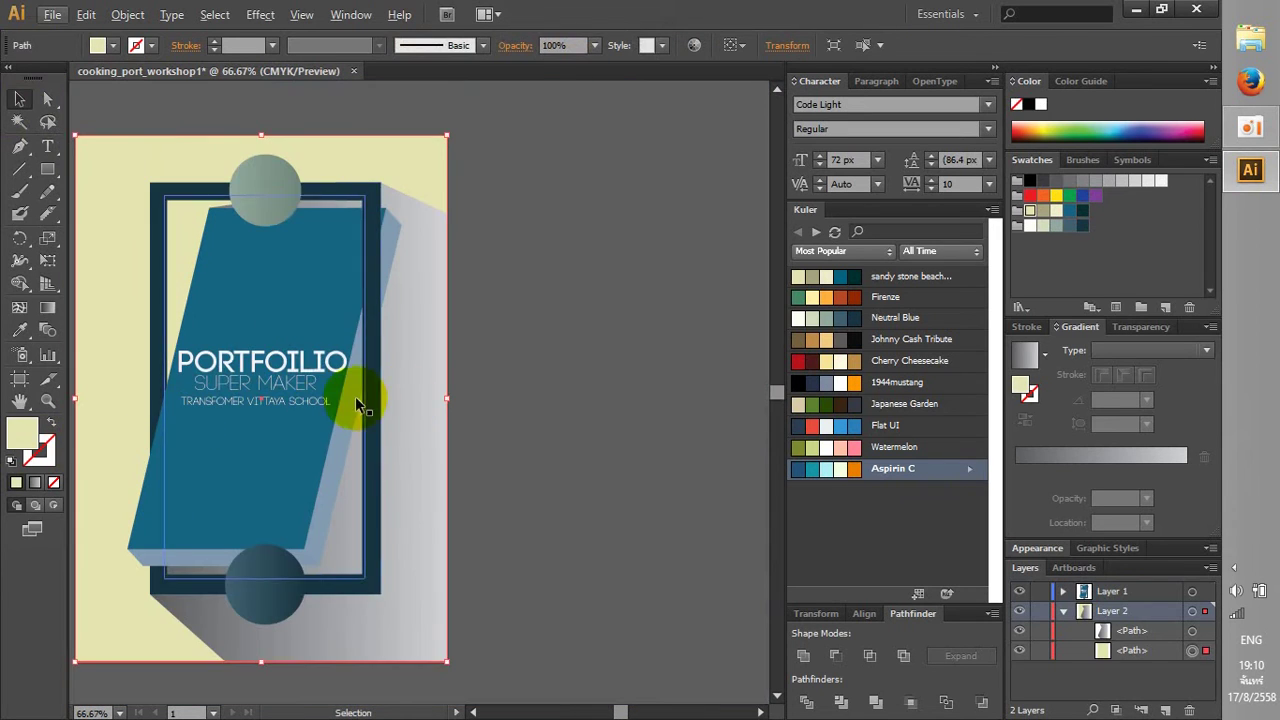
{"action": "left_click", "coordinate": [544, 373]}
Check the school name line, then nudge the title text slightly up and left
{"action": "scroll", "coordinate": [467, 376], "scroll_direction": "up", "scroll_amount": 2, "text": "alt"}
{"action": "scroll", "coordinate": [640, 323], "scroll_direction": "down", "scroll_amount": 1, "text": "alt"}
{"action": "scroll", "coordinate": [628, 342], "scroll_direction": "down", "scroll_amount": 1, "text": "alt"}
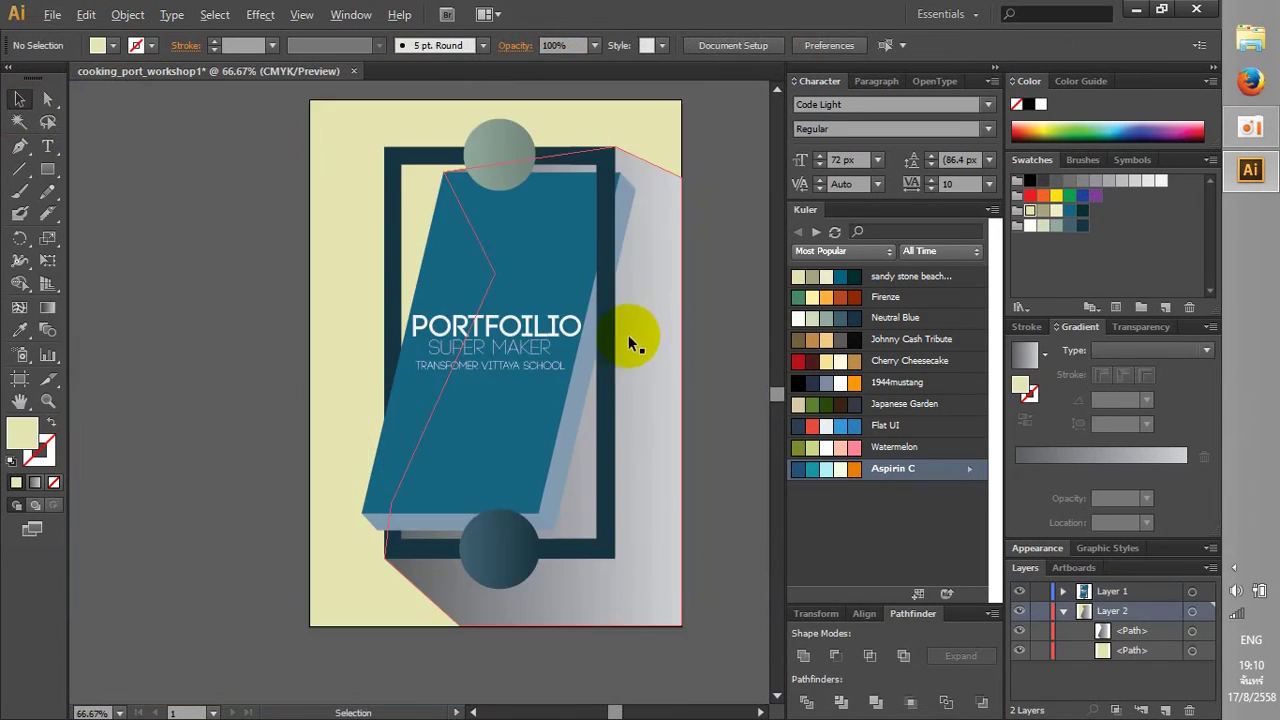
{"action": "scroll", "coordinate": [634, 380], "scroll_direction": "right", "scroll_amount": 2}
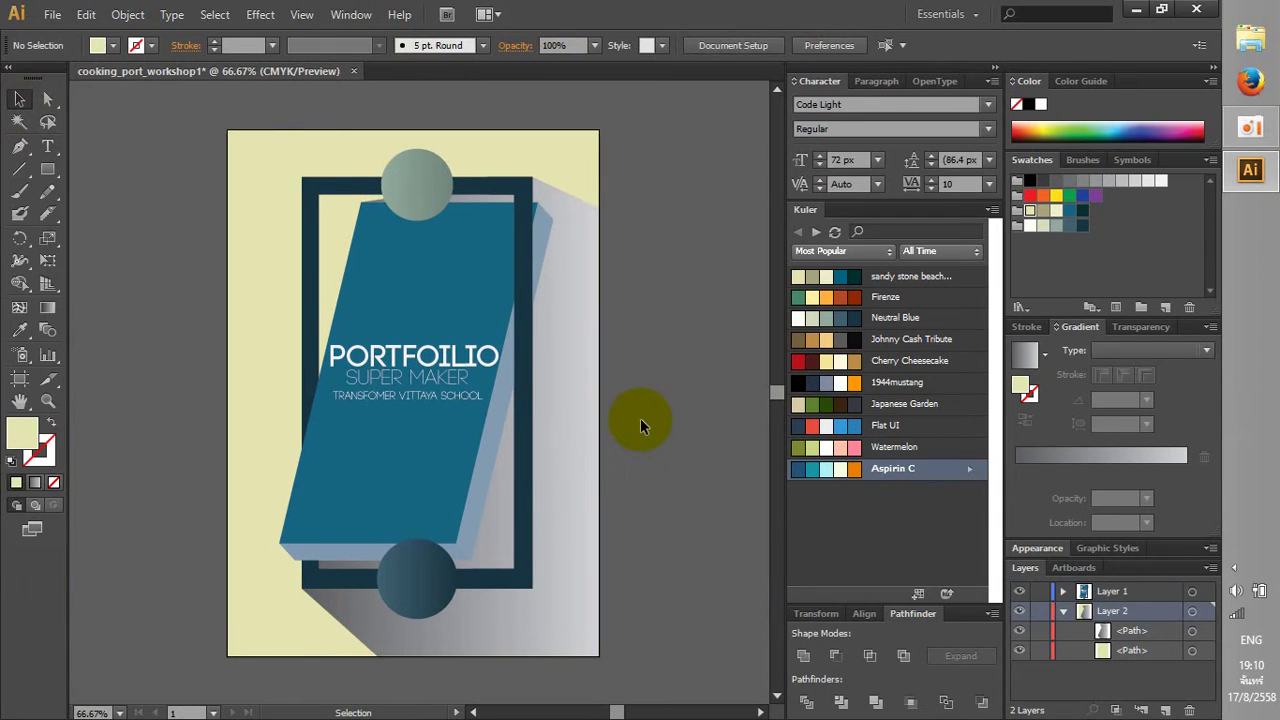
{"action": "triple_click", "coordinate": [381, 394]}
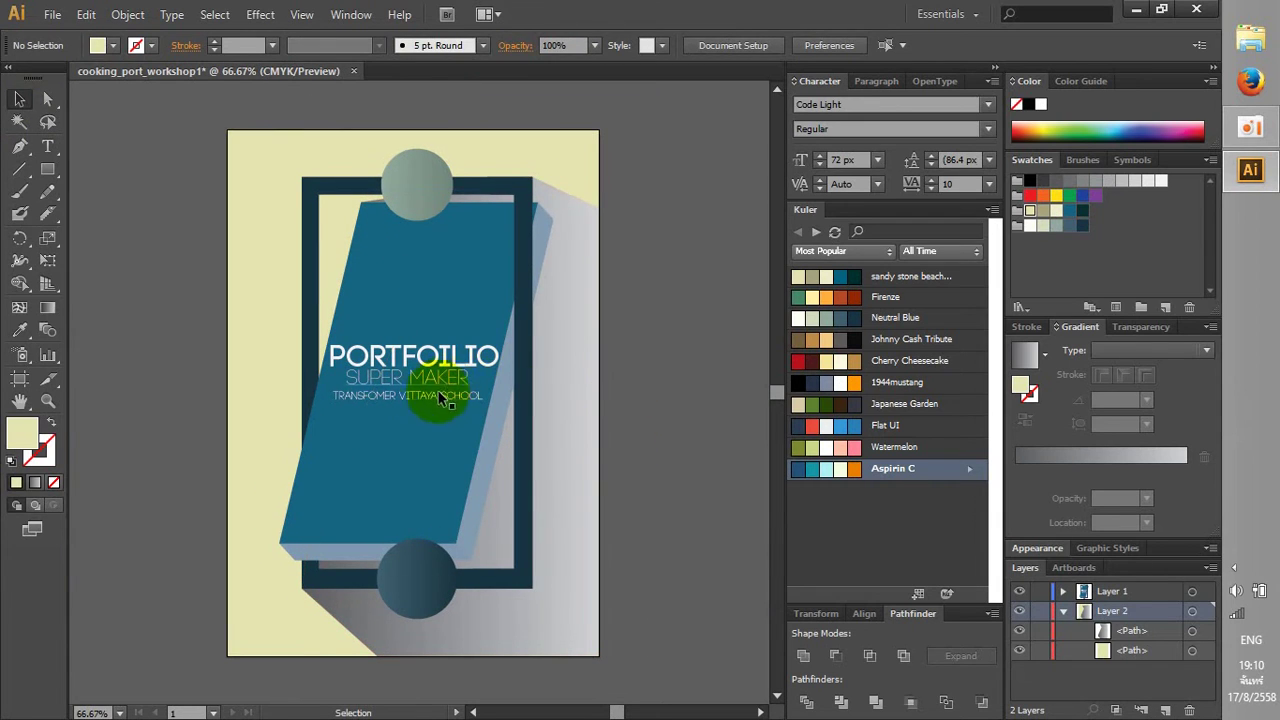
{"action": "left_click", "coordinate": [383, 393]}
{"action": "type", "text": "R"}
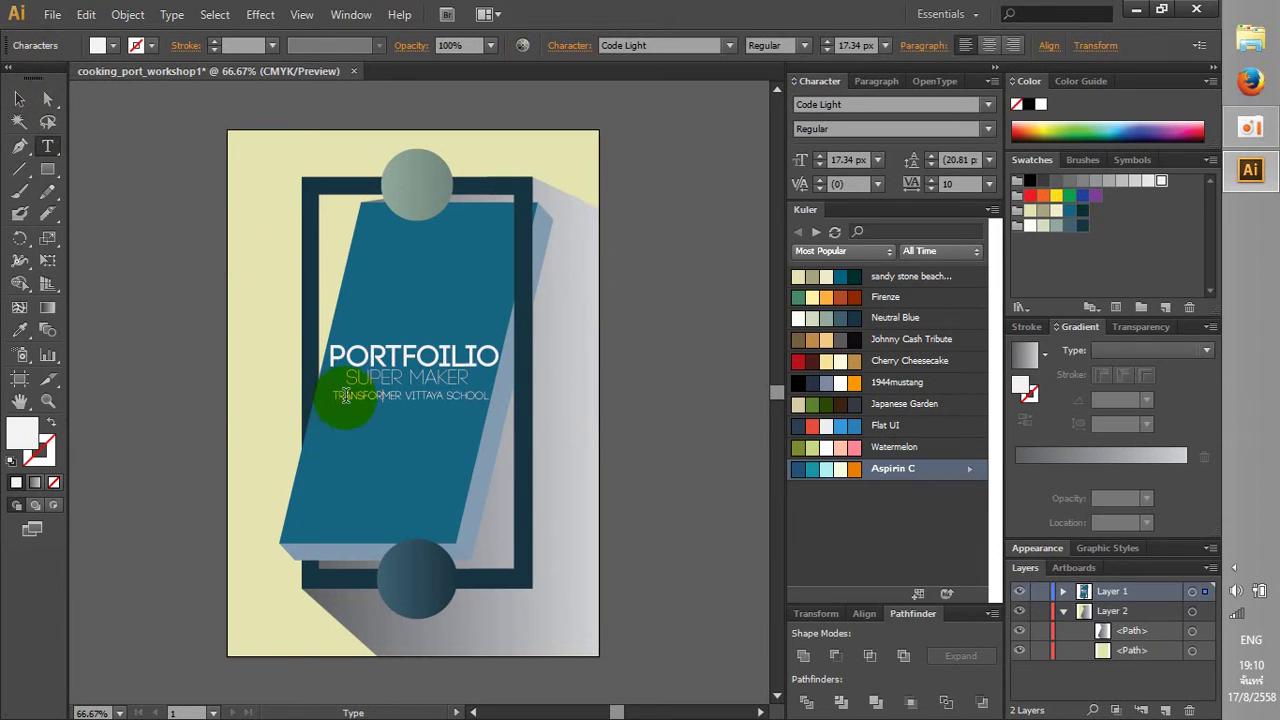
{"action": "left_click", "coordinate": [22, 98]}
{"action": "scroll", "coordinate": [404, 431], "scroll_direction": "up", "scroll_amount": 2}
{"action": "scroll", "coordinate": [428, 334], "scroll_direction": "up", "scroll_amount": 1}
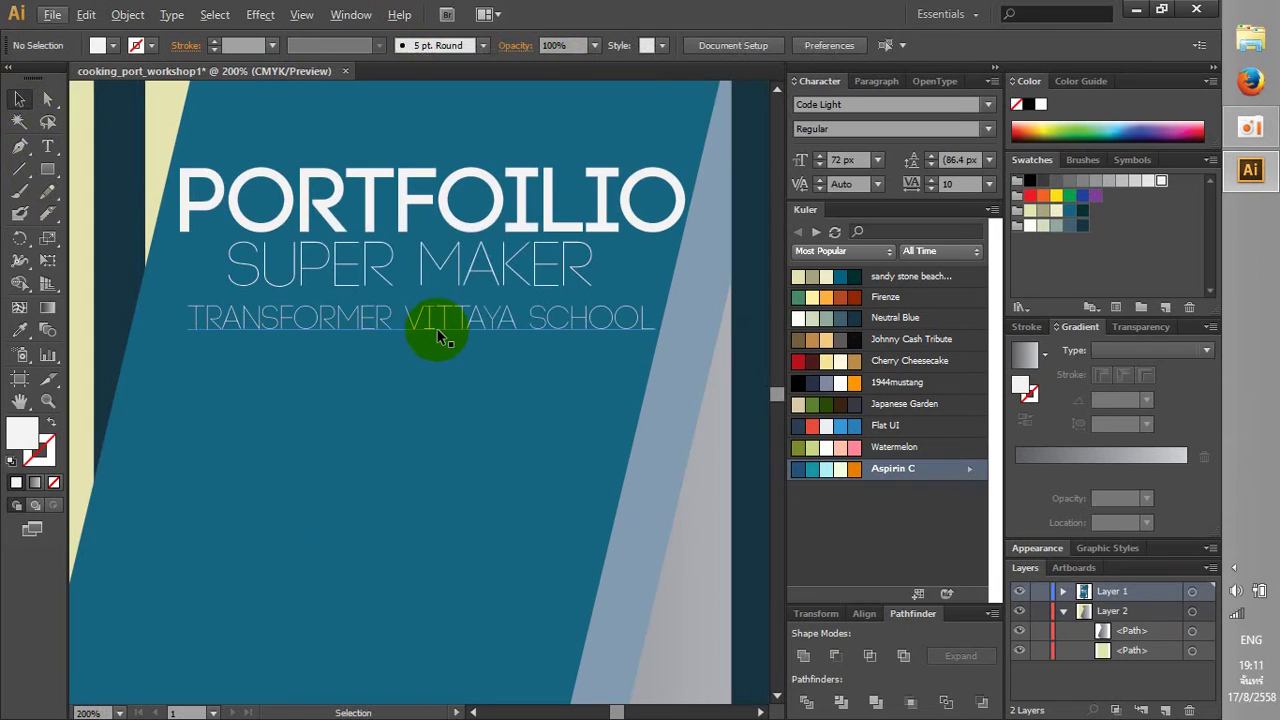
{"action": "left_click_drag", "start_coordinate": [434, 323], "coordinate": [420, 316]}
{"action": "scroll", "coordinate": [380, 406], "scroll_direction": "down", "scroll_amount": 2}
Select the shadow and lower the K value of the gradient's start stop
{"action": "left_click", "coordinate": [713, 409]}
{"action": "scroll", "coordinate": [677, 417], "scroll_direction": "down", "scroll_amount": 1}
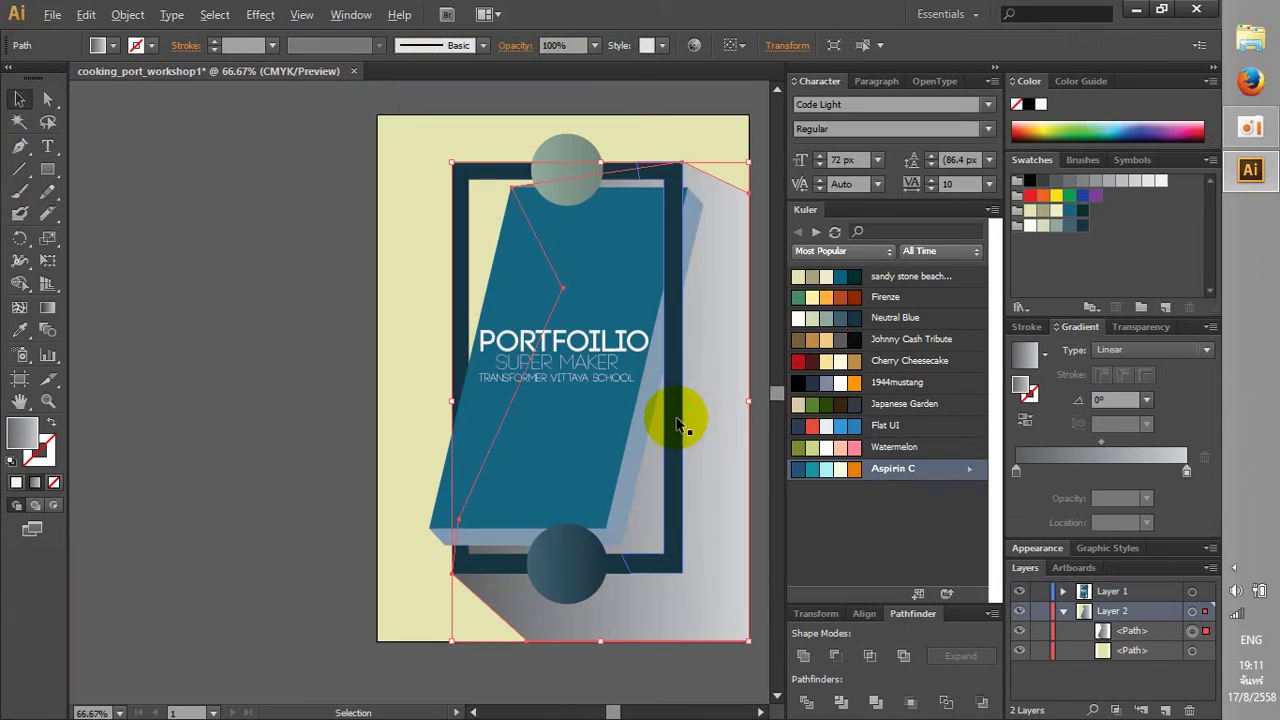
{"action": "left_click", "coordinate": [185, 411]}
{"action": "scroll", "coordinate": [239, 412], "scroll_direction": "down", "scroll_amount": 1}
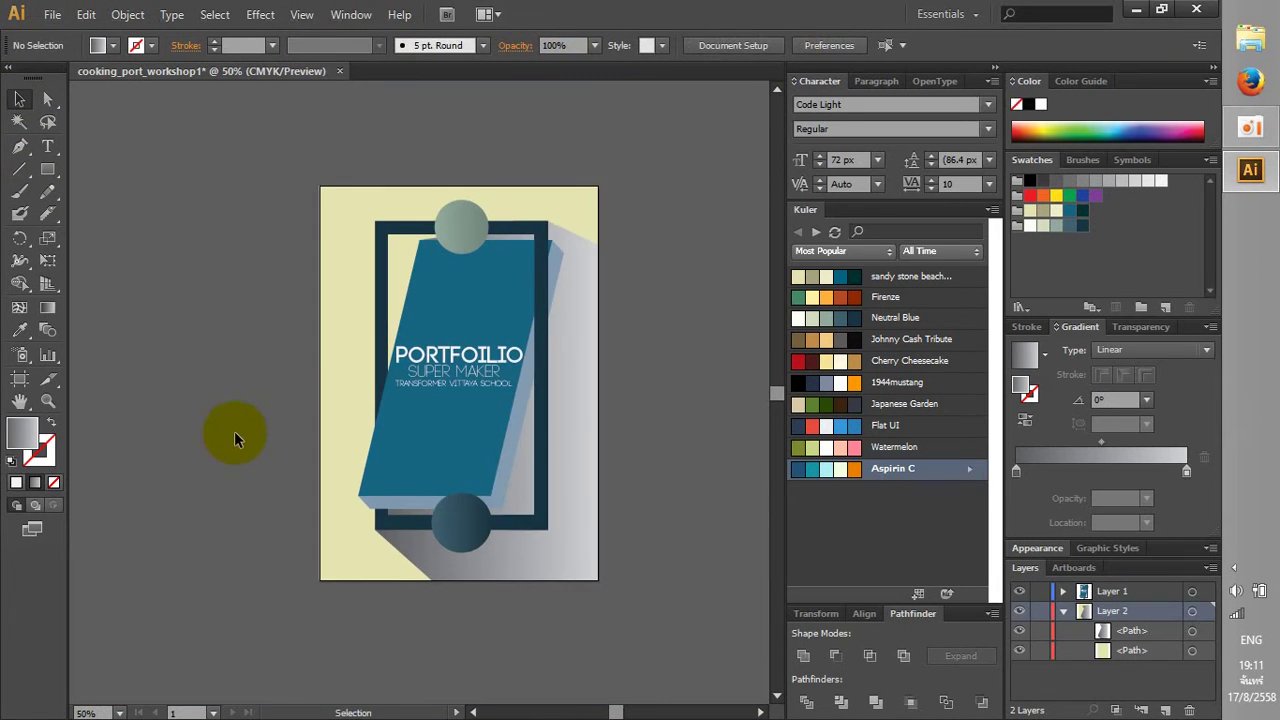
{"action": "left_click", "coordinate": [562, 557]}
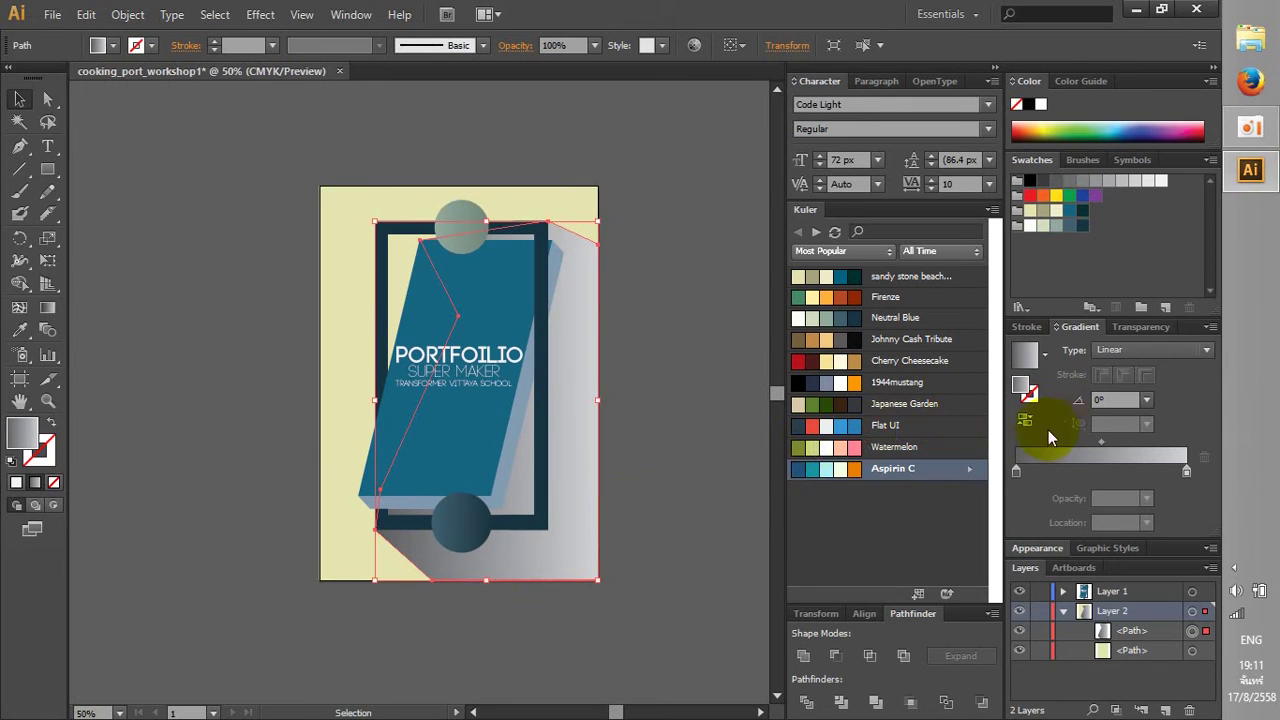
{"action": "double_click", "coordinate": [1017, 474]}
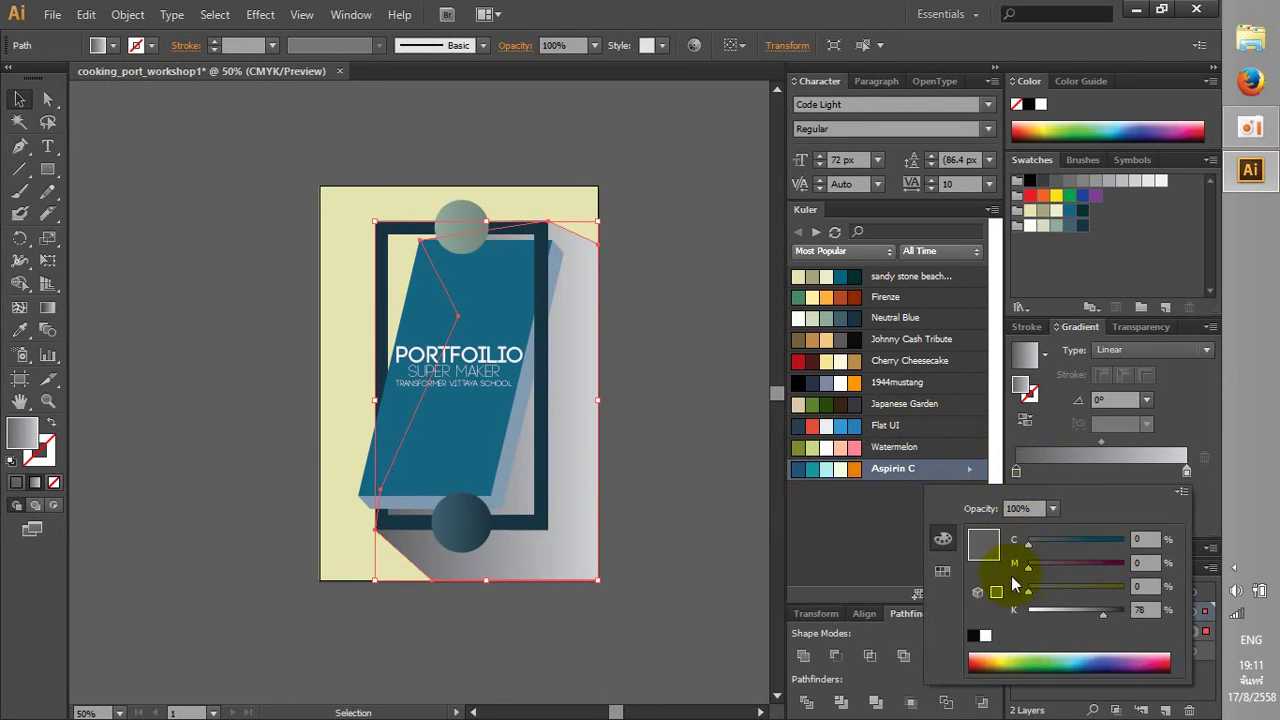
{"action": "left_click_drag", "start_coordinate": [1123, 609], "coordinate": [1079, 611]}
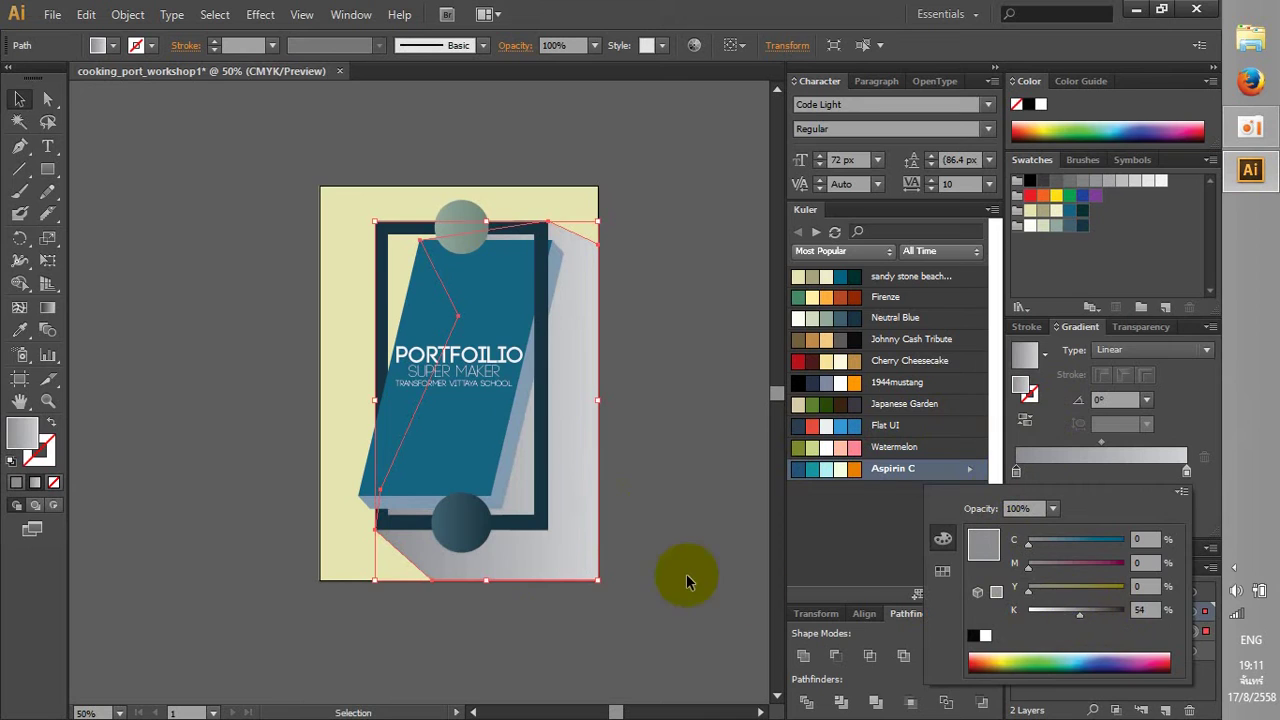
Lighten the gradient's end stop to a near-white 20% black
{"action": "left_click", "coordinate": [1186, 470]}
{"action": "double_click", "coordinate": [1186, 470]}
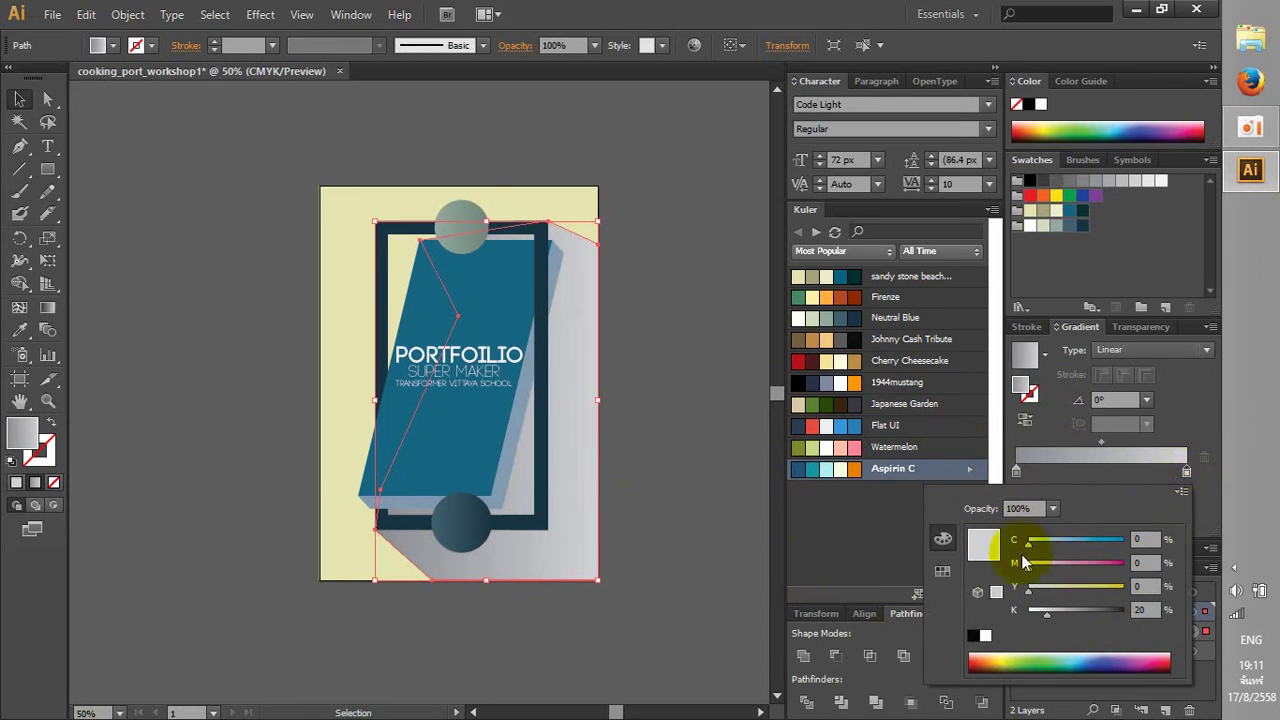
{"action": "left_click_drag", "start_coordinate": [1043, 615], "coordinate": [1038, 610]}
{"action": "left_click", "coordinate": [714, 549]}
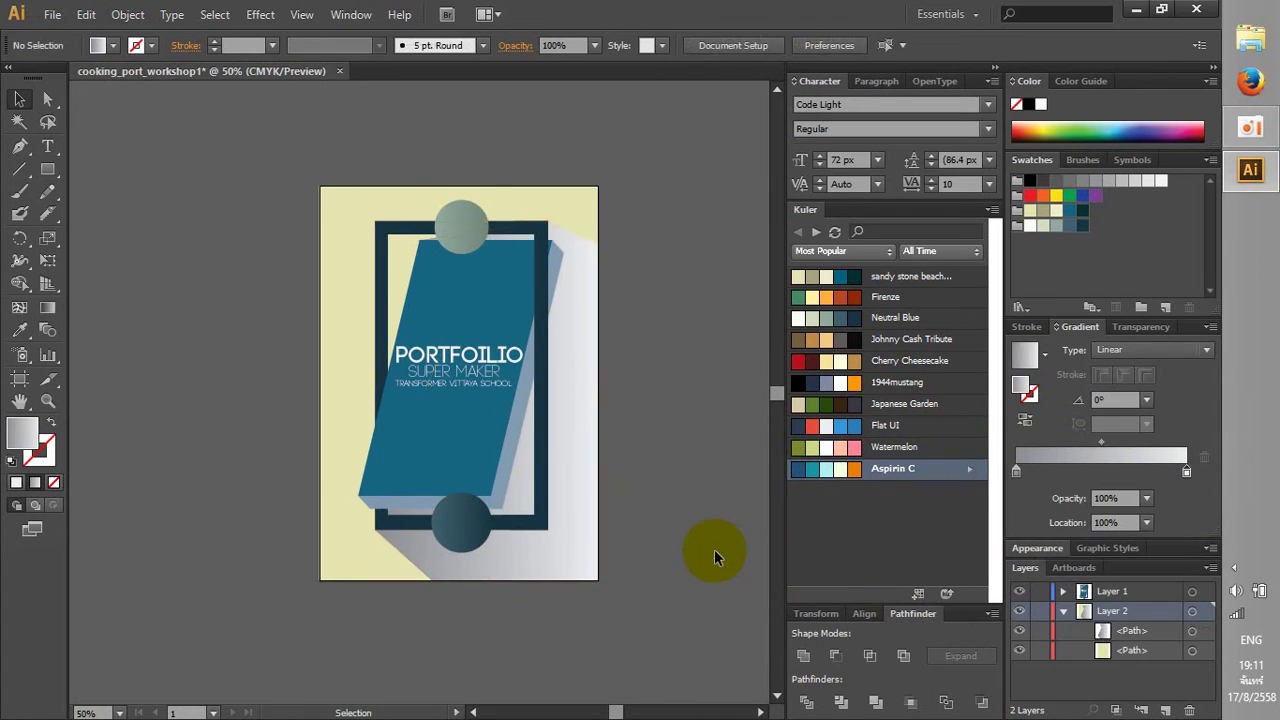
{"action": "key", "text": "ctrl+z"}
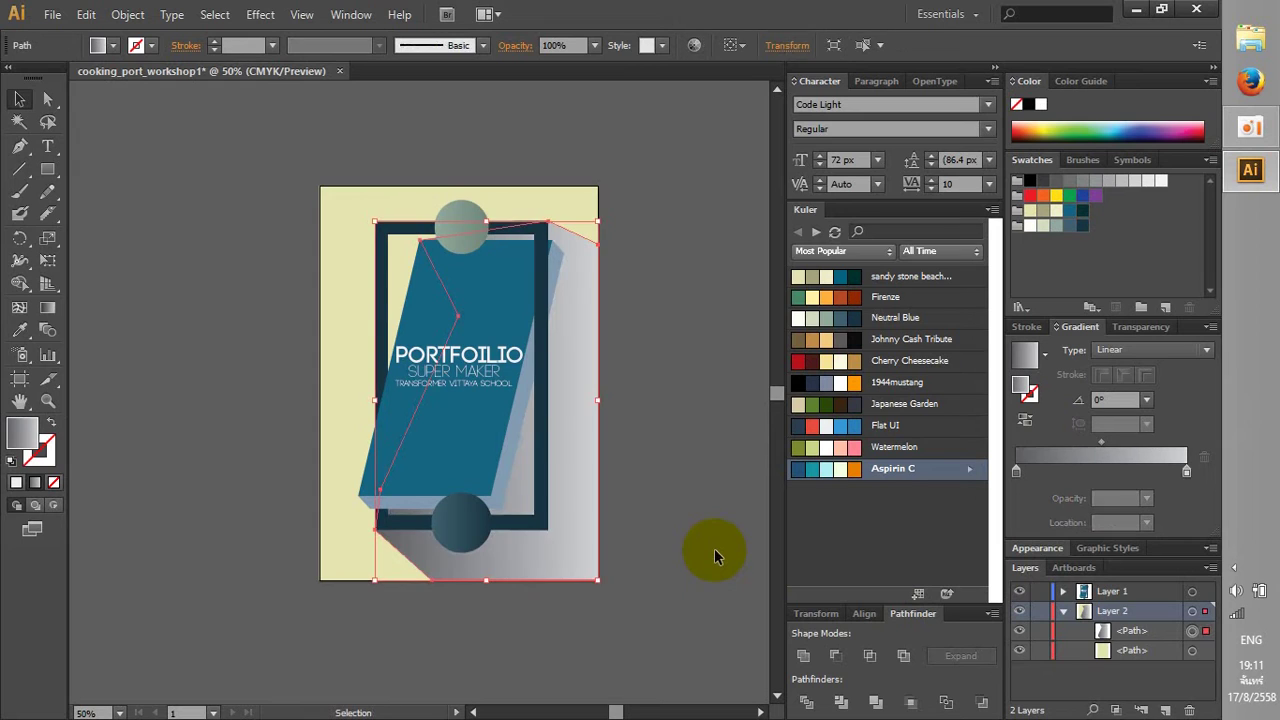
{"action": "double_click", "coordinate": [1186, 471]}
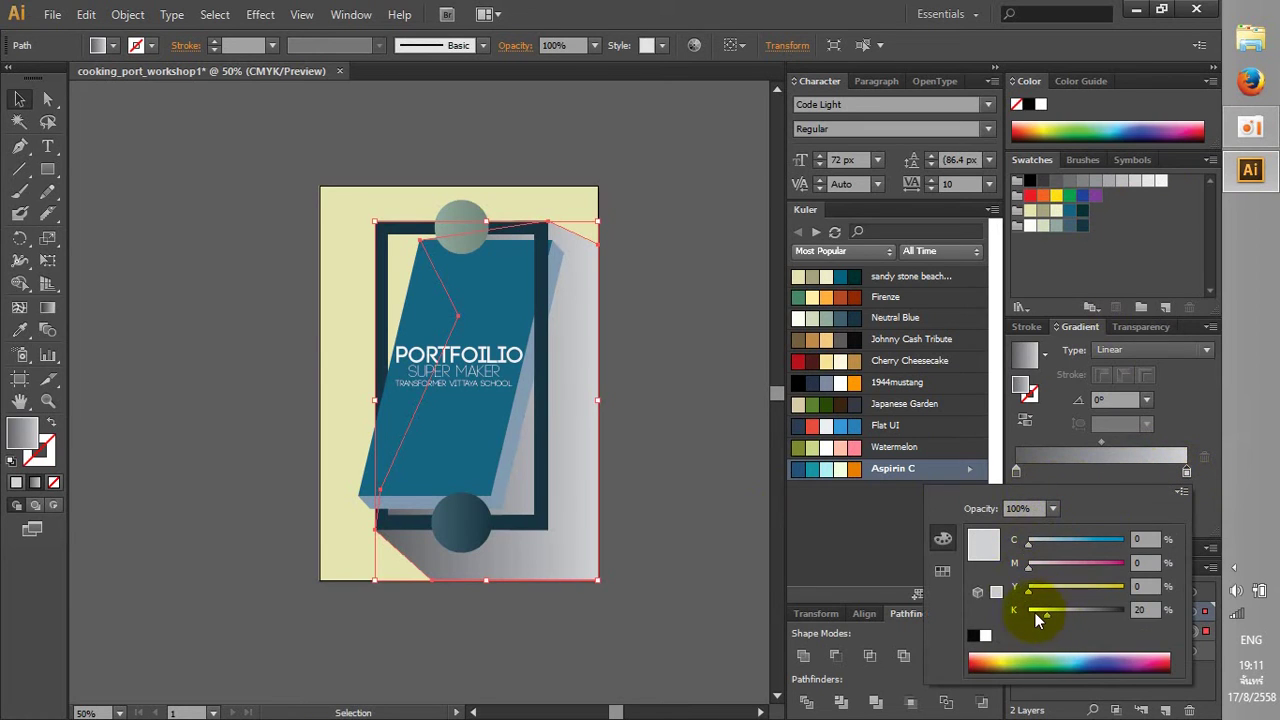
{"action": "left_click_drag", "start_coordinate": [1036, 614], "coordinate": [1032, 614]}
{"action": "left_click", "coordinate": [602, 536]}
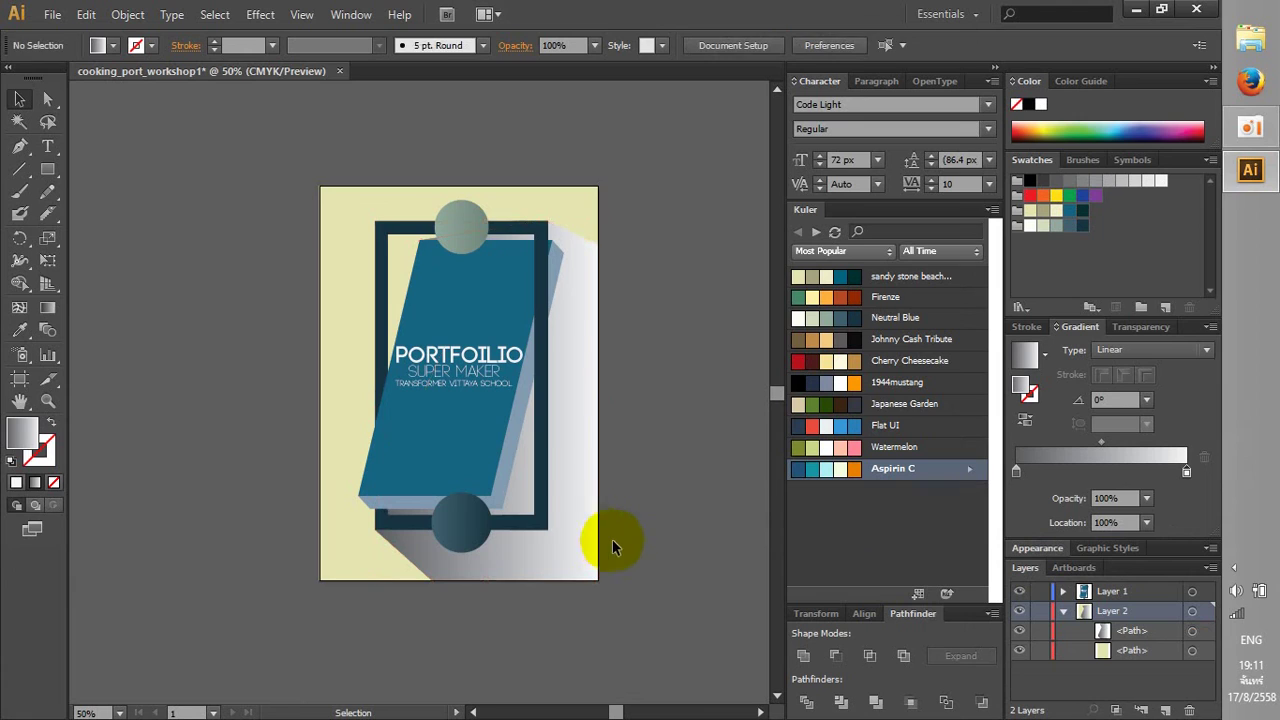
{"action": "scroll", "coordinate": [748, 519], "scroll_direction": "up", "scroll_amount": 1, "text": "alt"}
{"action": "left_click", "coordinate": [507, 528]}
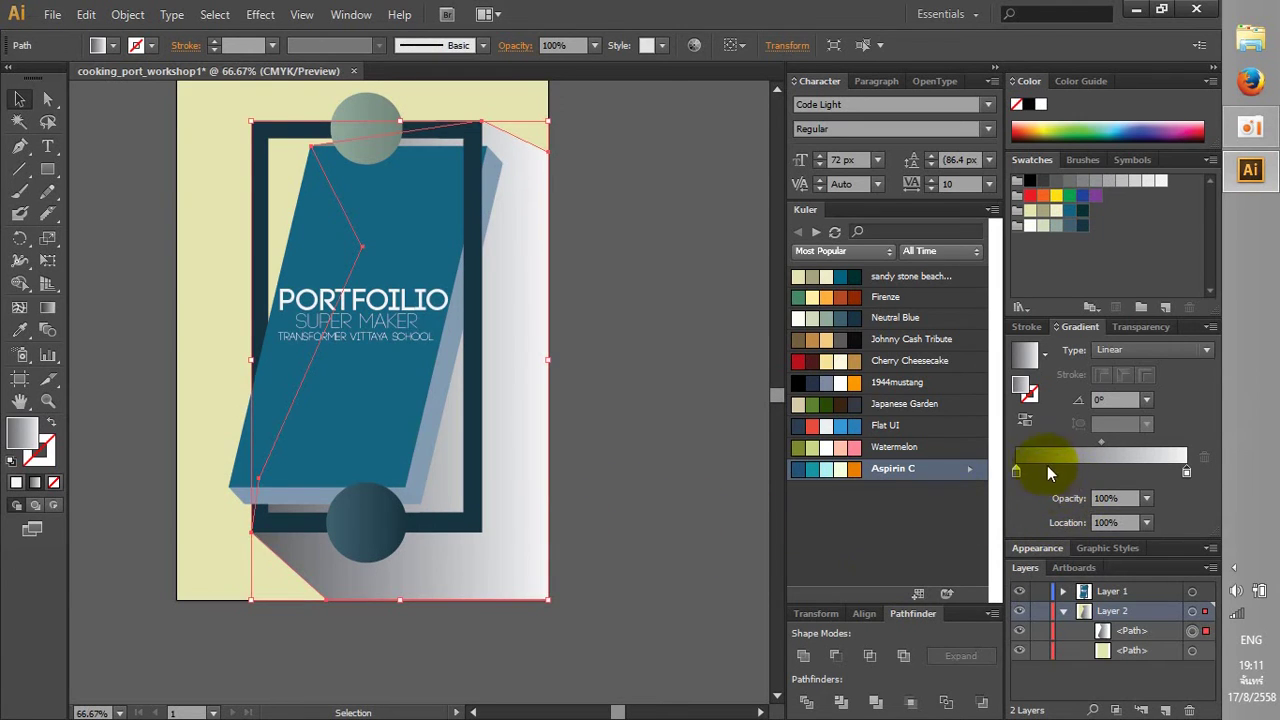
Set the long shadow's gradient angle to -30°
{"action": "left_click", "coordinate": [1143, 408]}
{"action": "left_click", "coordinate": [1167, 241]}
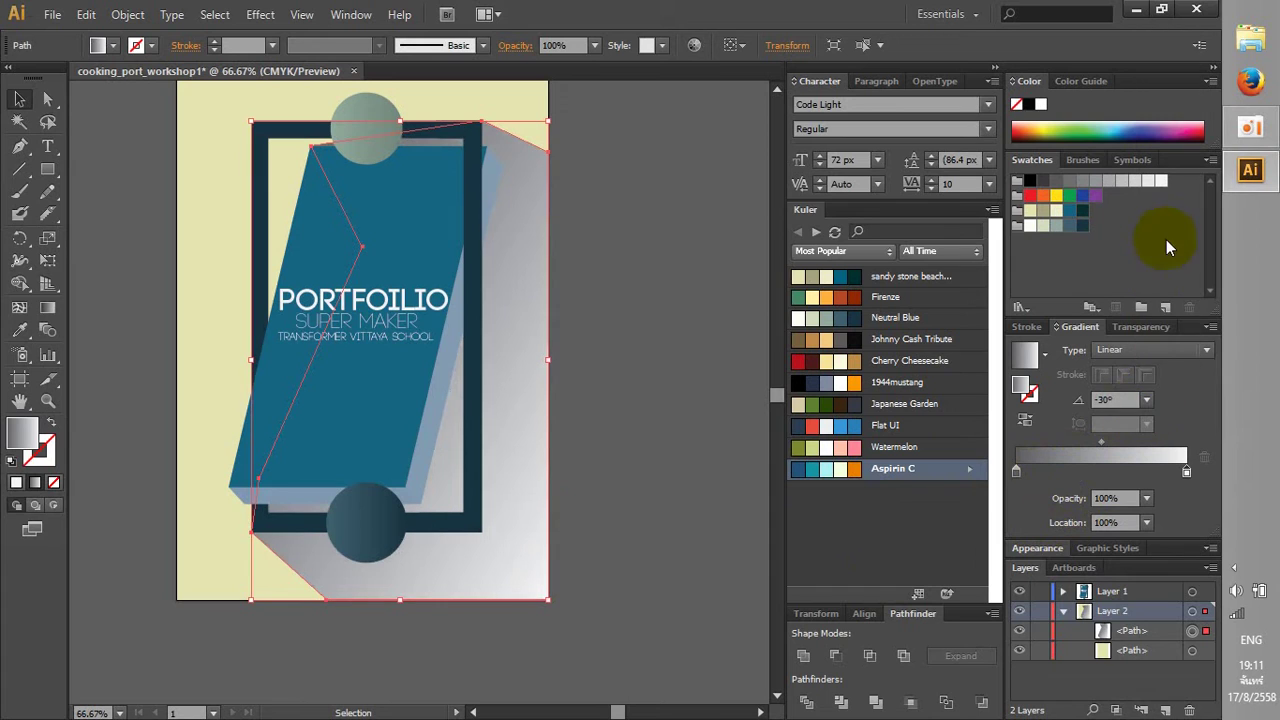
{"action": "left_click", "coordinate": [755, 440]}
{"action": "scroll", "coordinate": [753, 448], "scroll_direction": "down", "scroll_amount": 1, "text": "alt"}
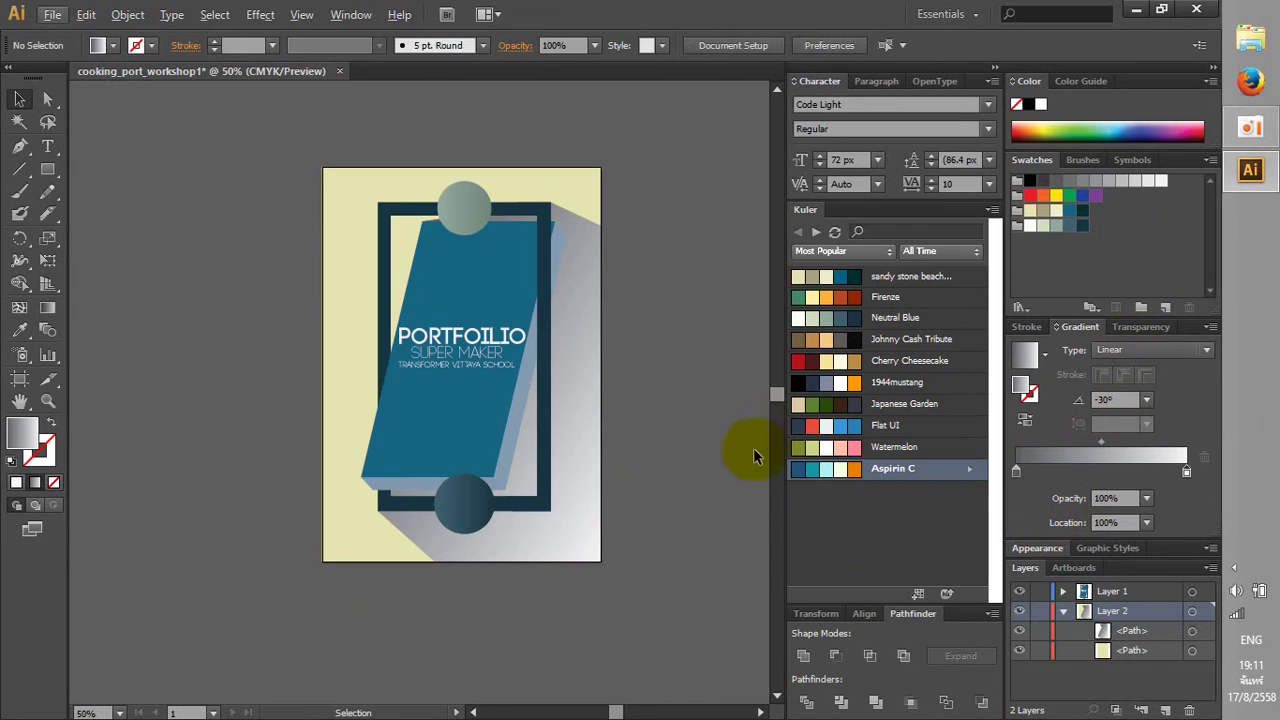
Drag the shadow shape off the artboard, then undo so it sits behind the blue panel again
{"action": "left_click", "coordinate": [541, 517]}
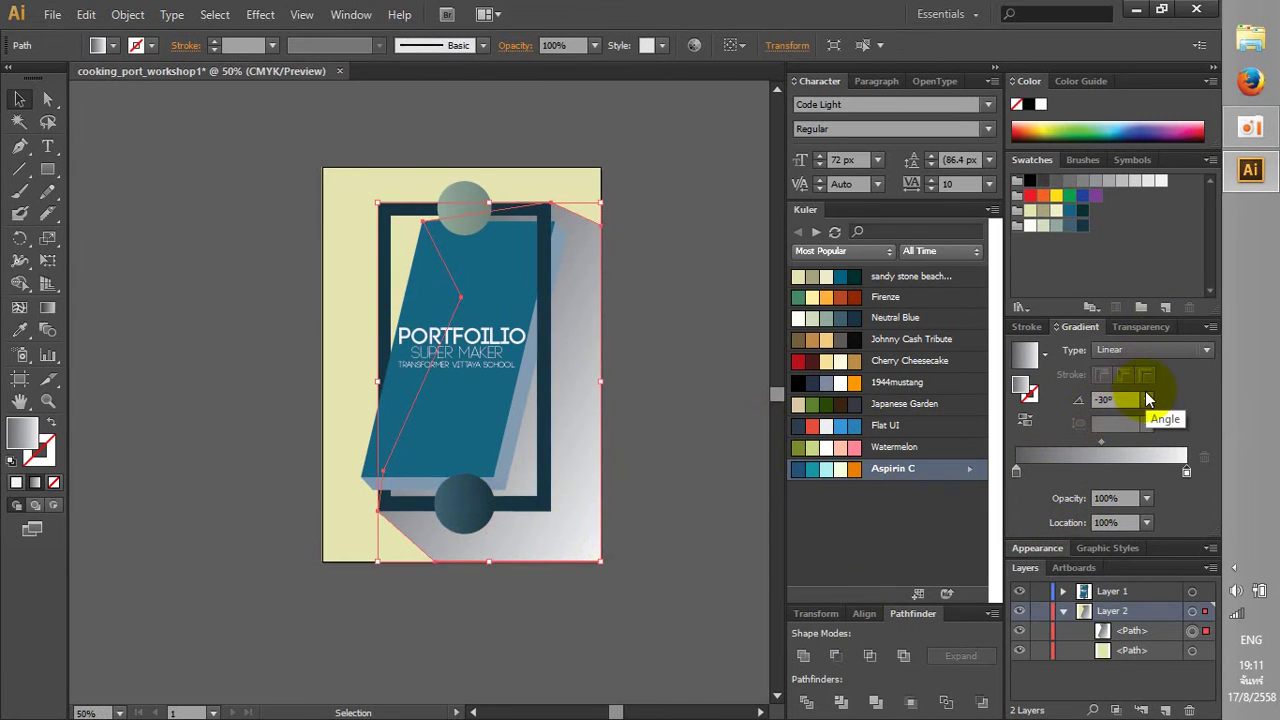
{"action": "left_click_drag", "start_coordinate": [571, 520], "coordinate": [188, 627]}
{"action": "left_click_drag", "start_coordinate": [450, 675], "coordinate": [590, 512]}
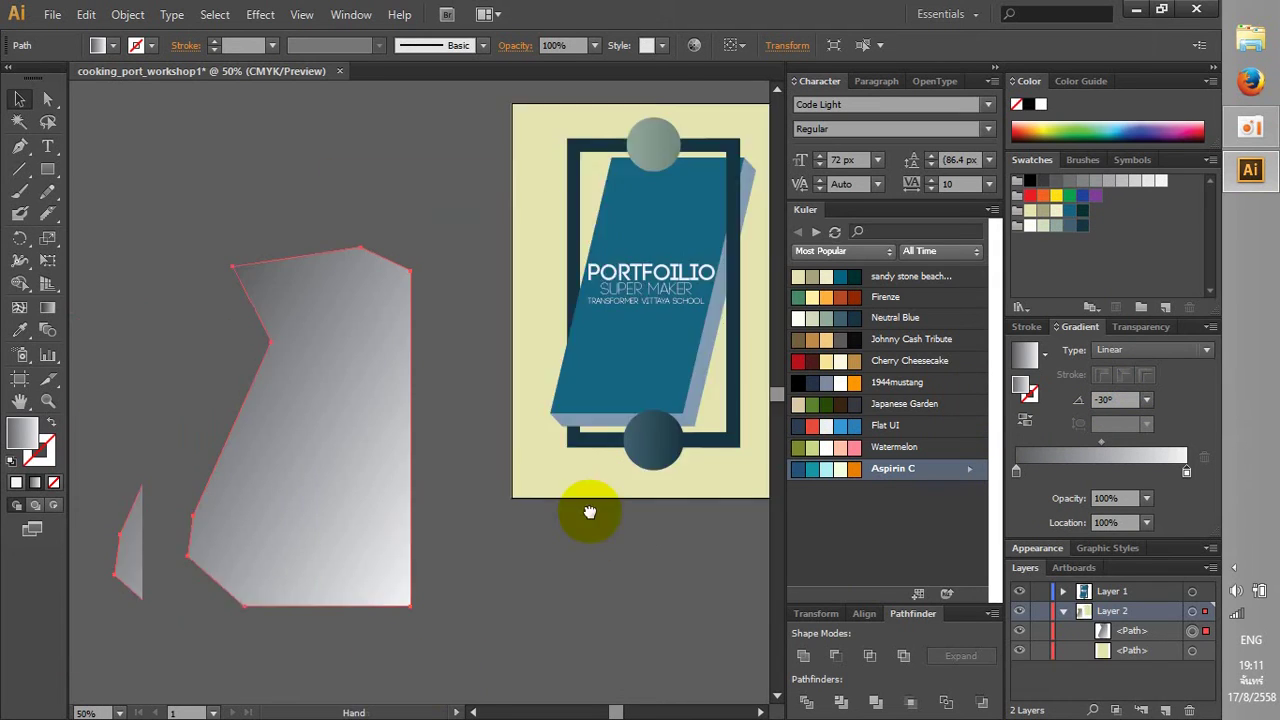
{"action": "left_click", "coordinate": [600, 590]}
{"action": "left_click", "coordinate": [468, 522]}
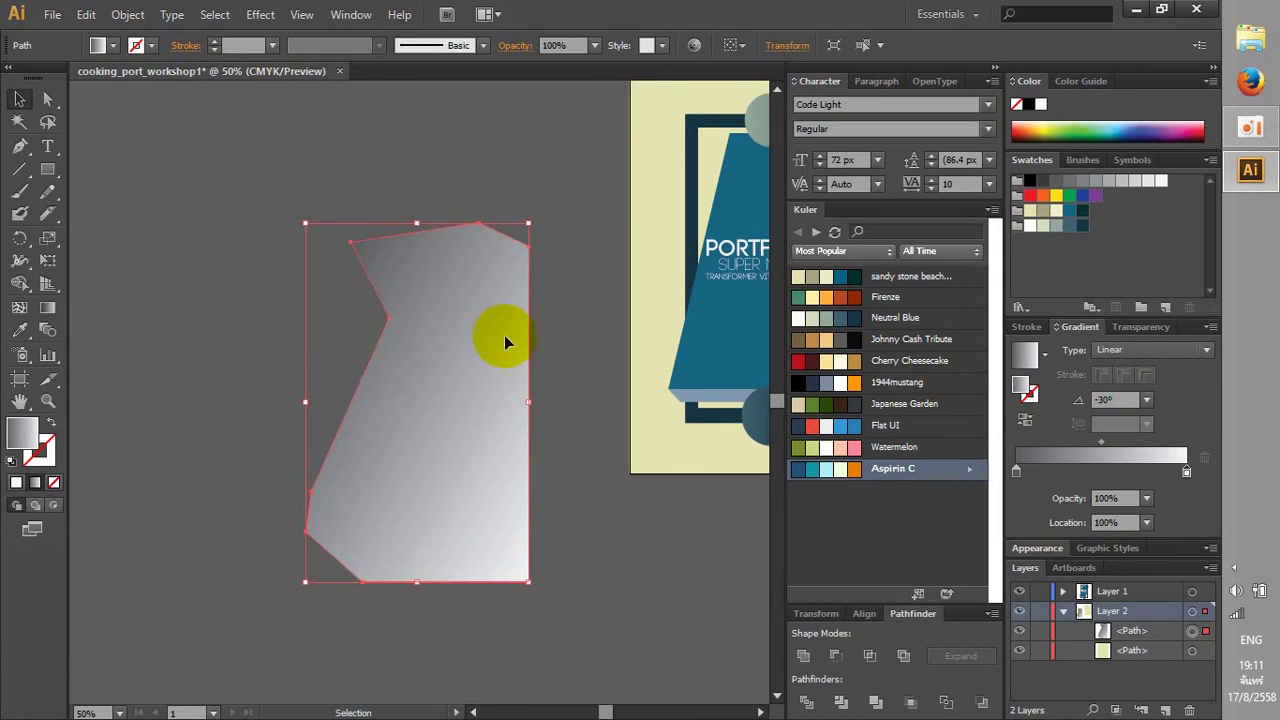
{"action": "left_click", "coordinate": [629, 523]}
{"action": "key", "text": "ctrl+z"}
{"action": "key", "text": "ctrl+minus"}
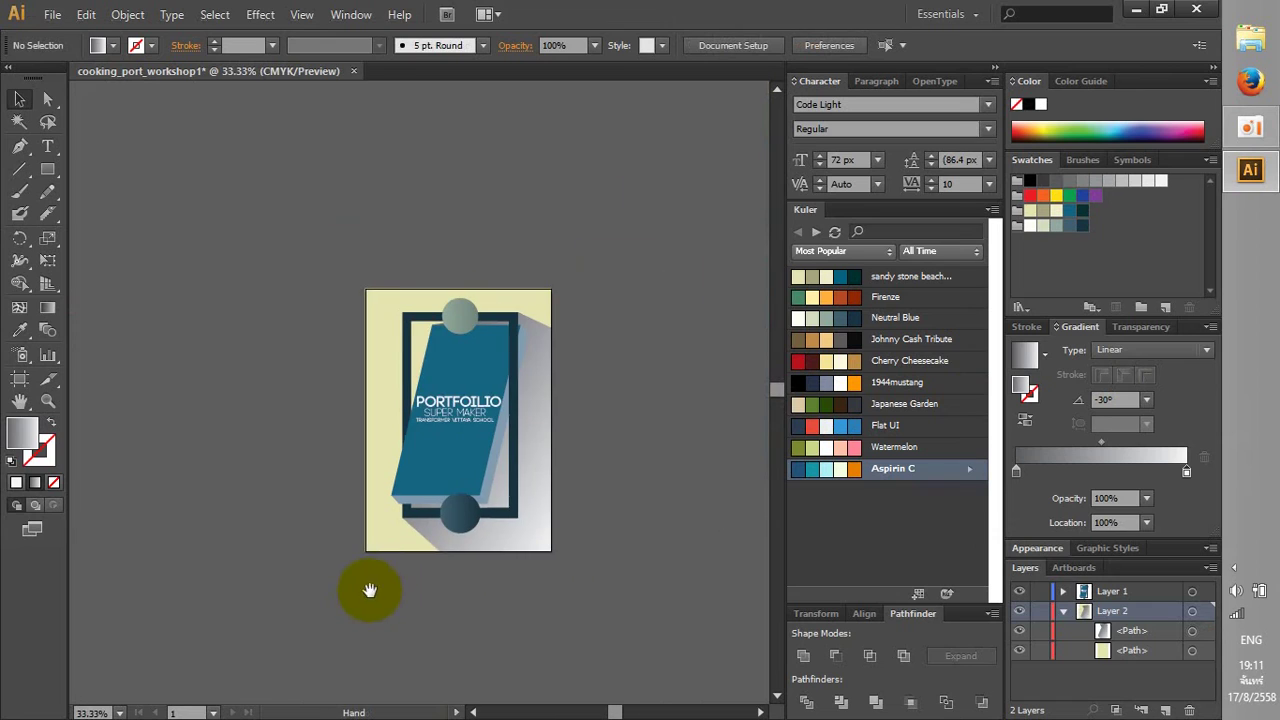
{"action": "key", "text": "ctrl+plus"}
{"action": "key", "text": "ctrl+plus"}
Try shadow gradient angles of 30° and -40°, settling on -25°
{"action": "left_click", "coordinate": [443, 397]}
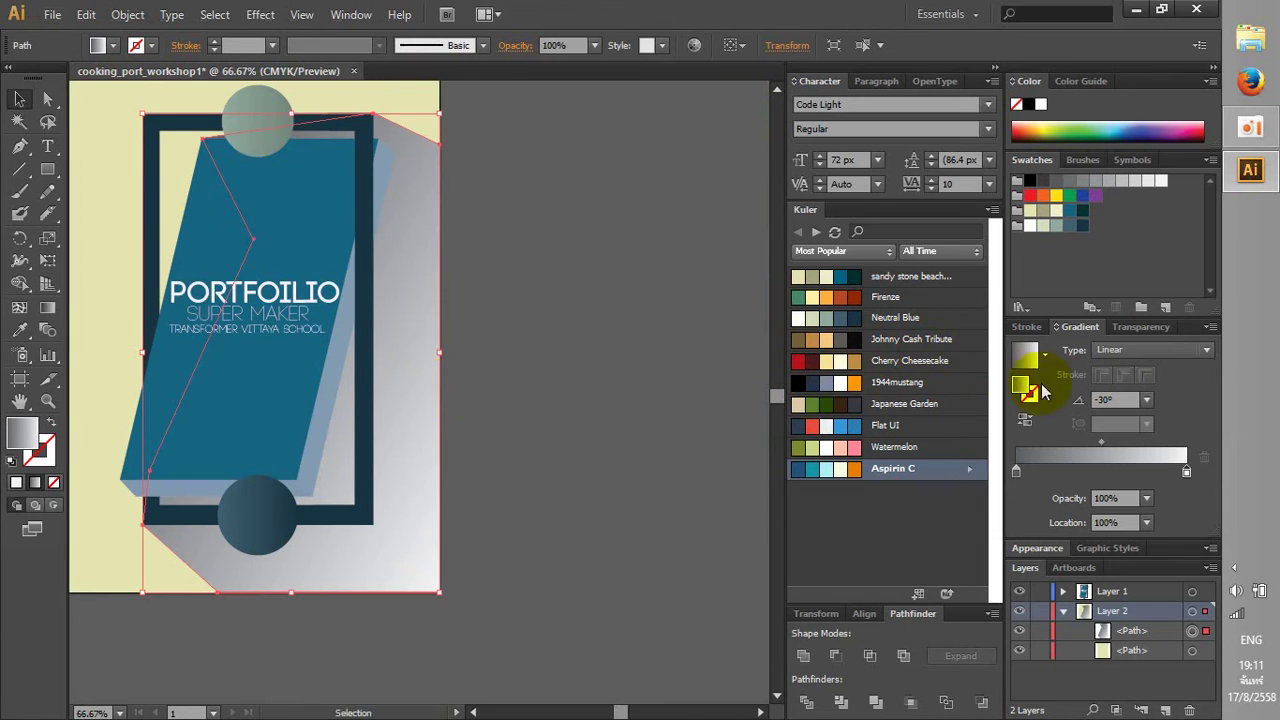
{"action": "left_click", "coordinate": [1146, 400]}
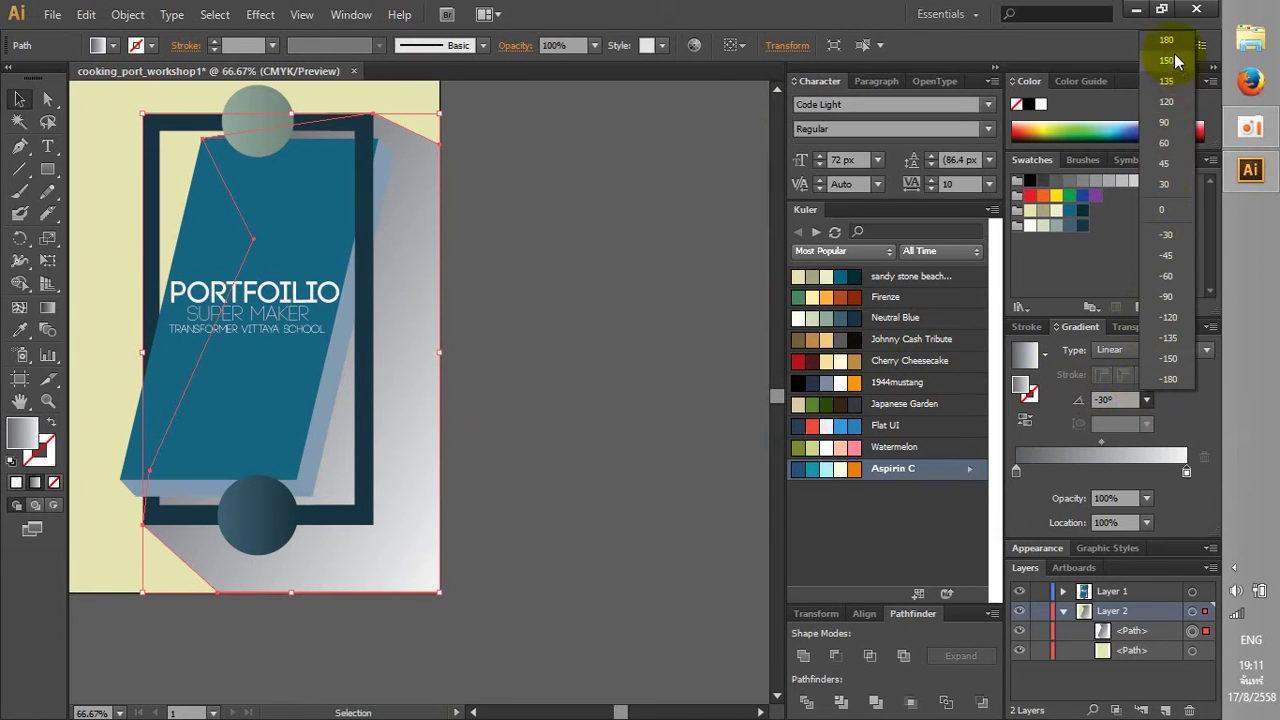
{"action": "left_click", "coordinate": [1165, 184]}
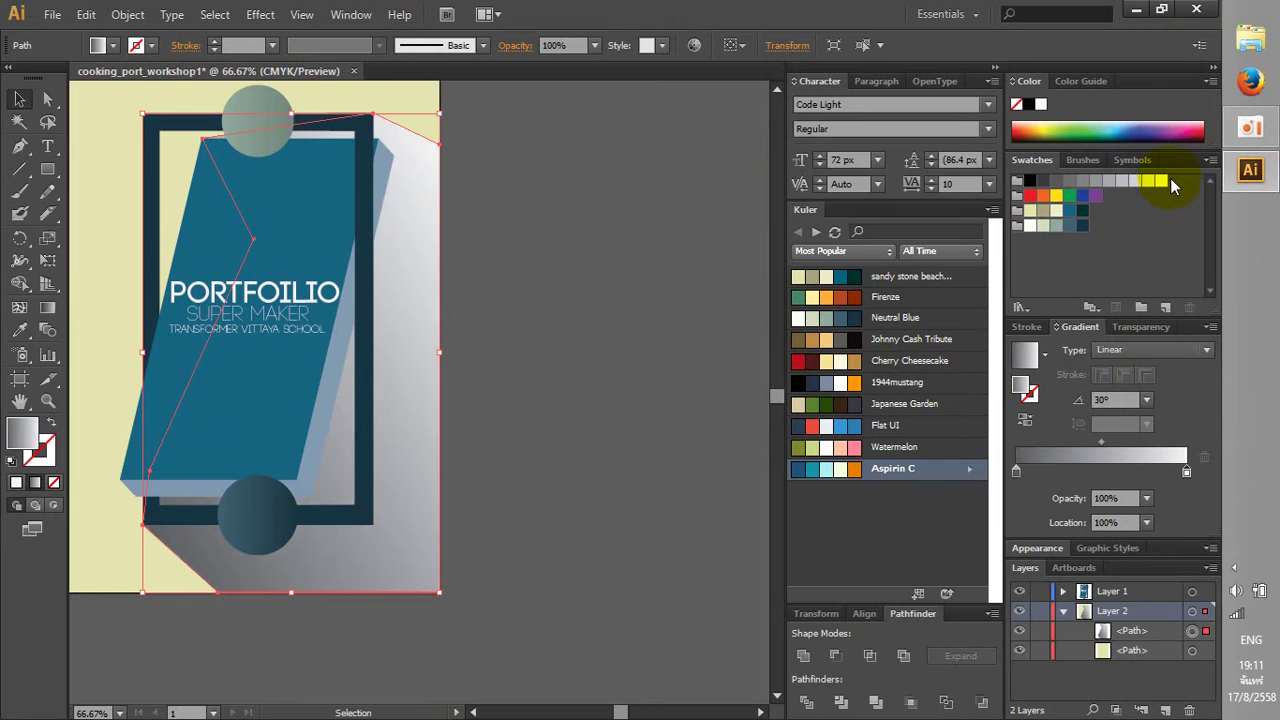
{"action": "left_click", "coordinate": [714, 328]}
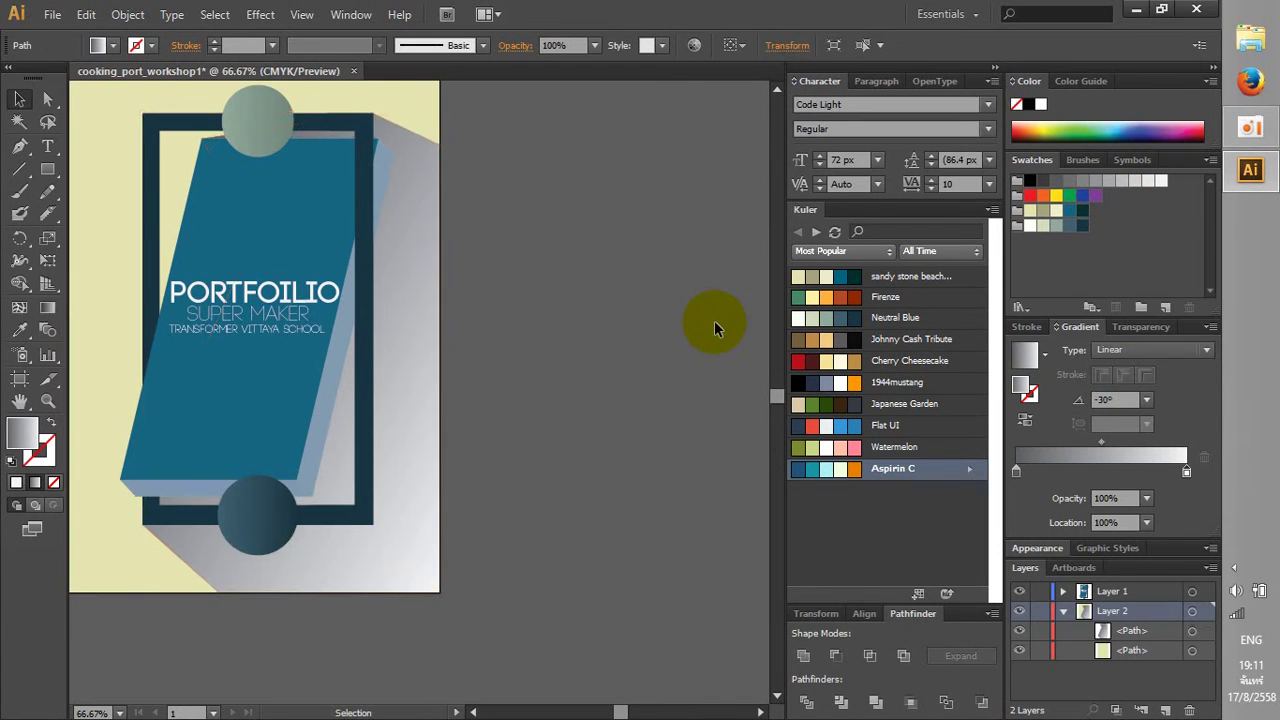
{"action": "key", "text": "ctrl+minus"}
{"action": "left_click", "coordinate": [462, 478]}
{"action": "left_click", "coordinate": [1115, 399]}
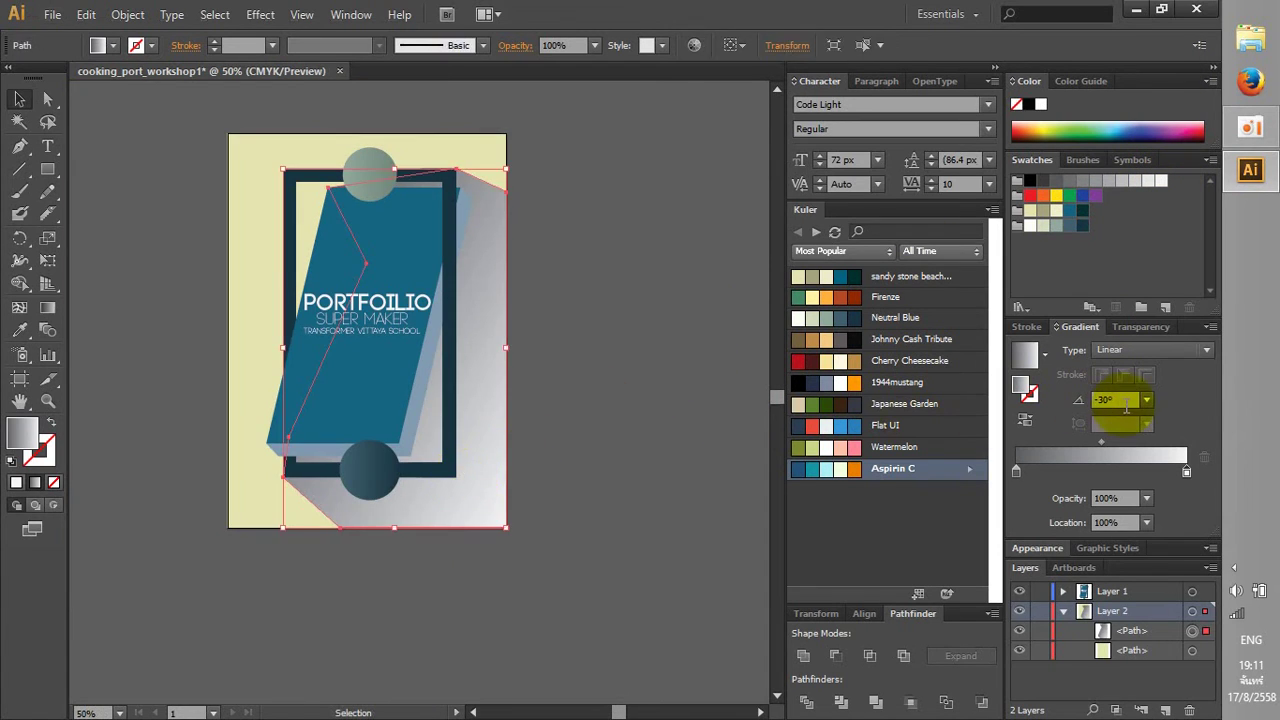
{"action": "type", "text": "-4"}
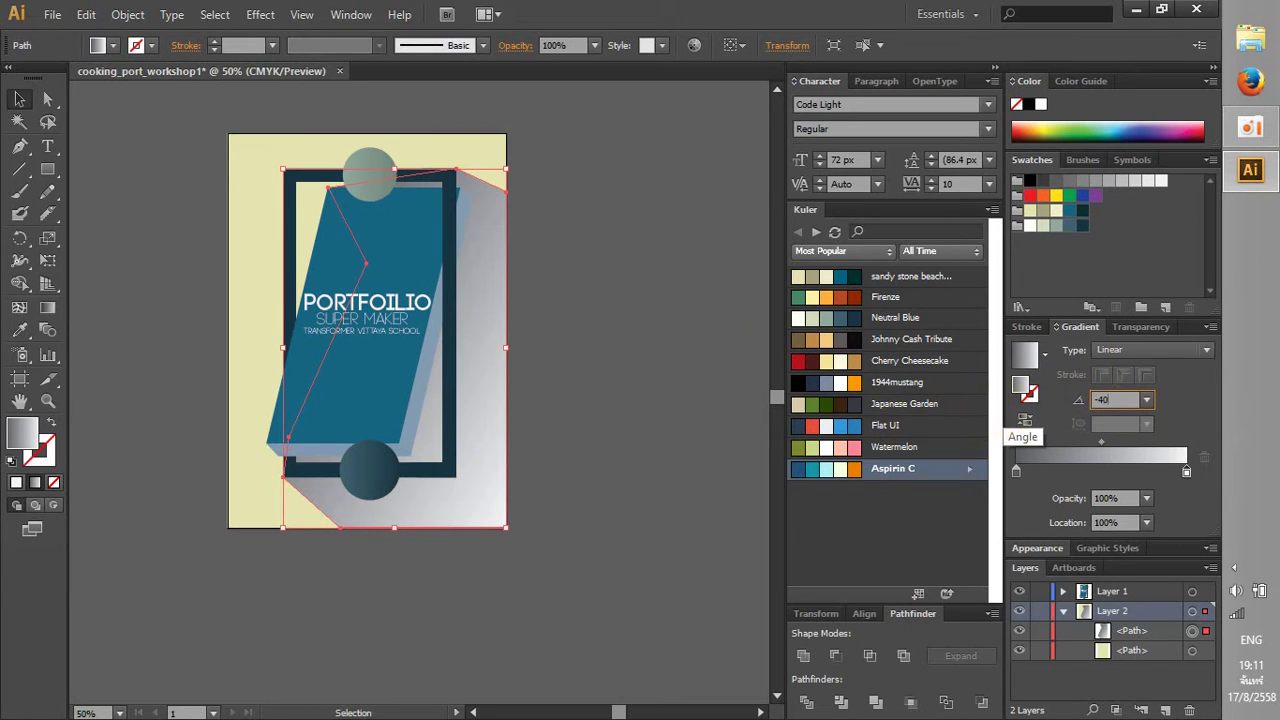
{"action": "key", "text": "Return"}
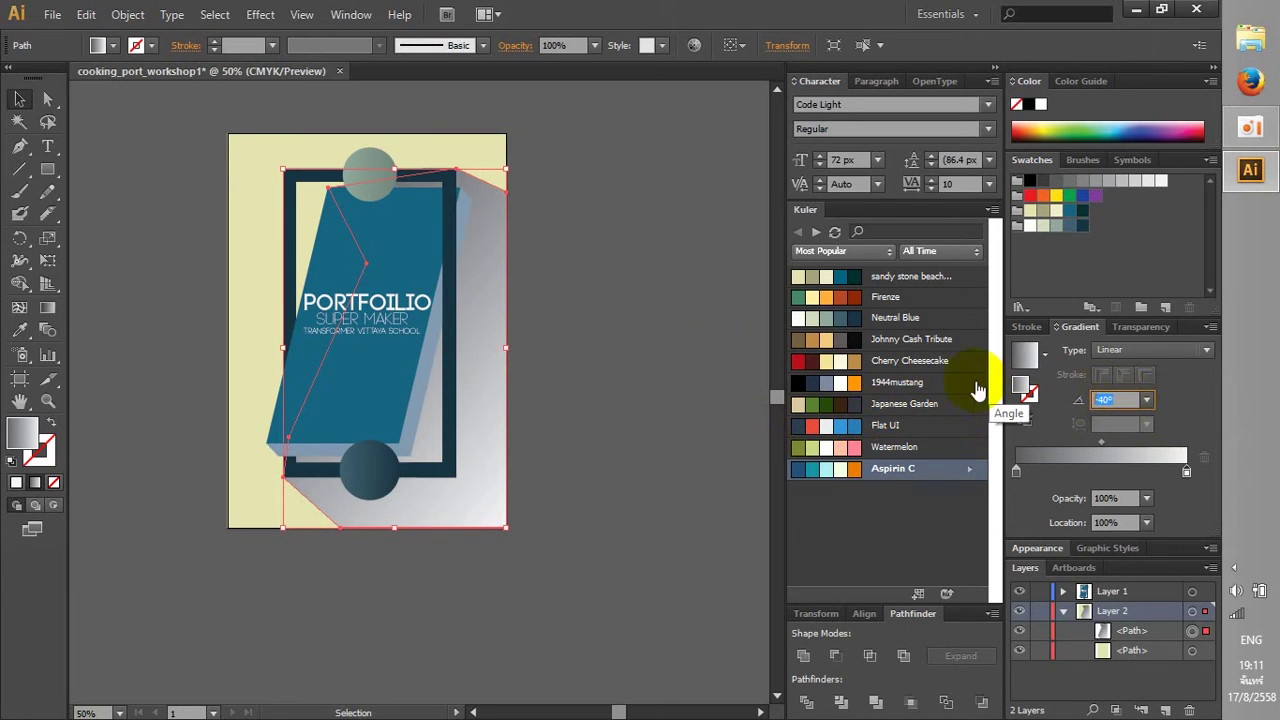
{"action": "type", "text": "-25"}
{"action": "key", "text": "Return"}
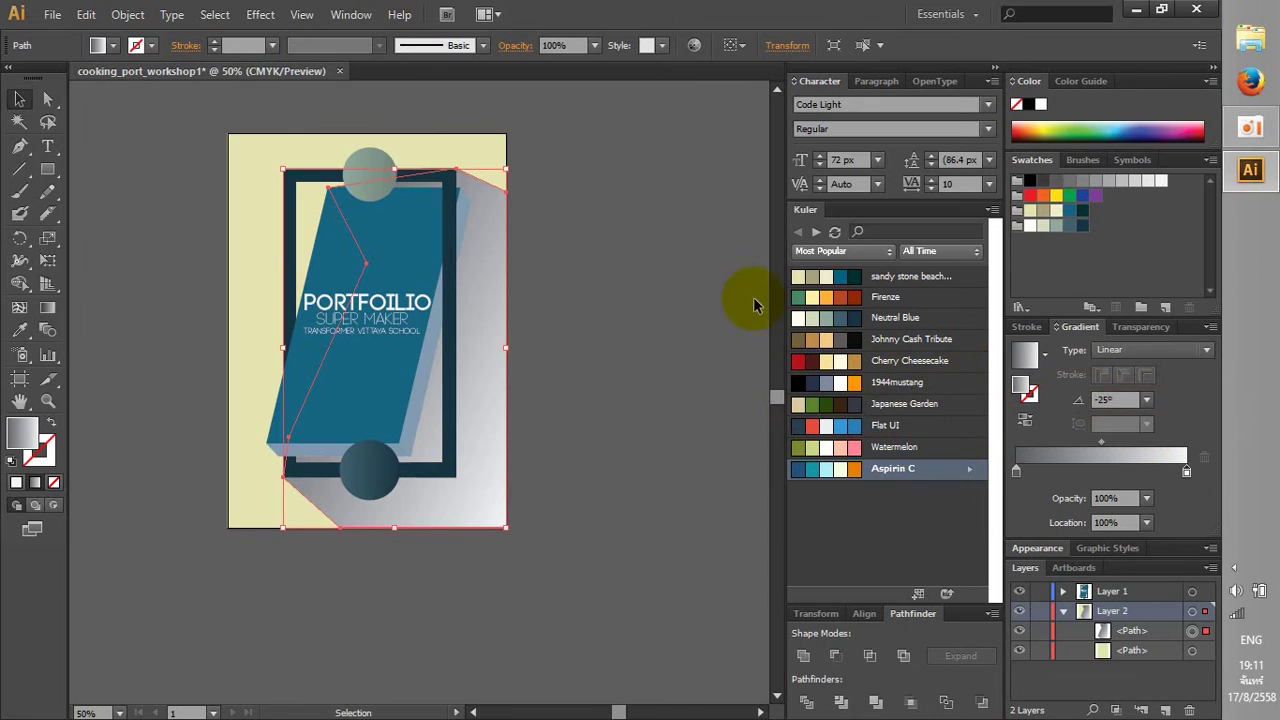
{"action": "left_click", "coordinate": [660, 306]}
Lighten the gradient's end stop to about 10% black, then deselect to review
{"action": "left_click", "coordinate": [1186, 471]}
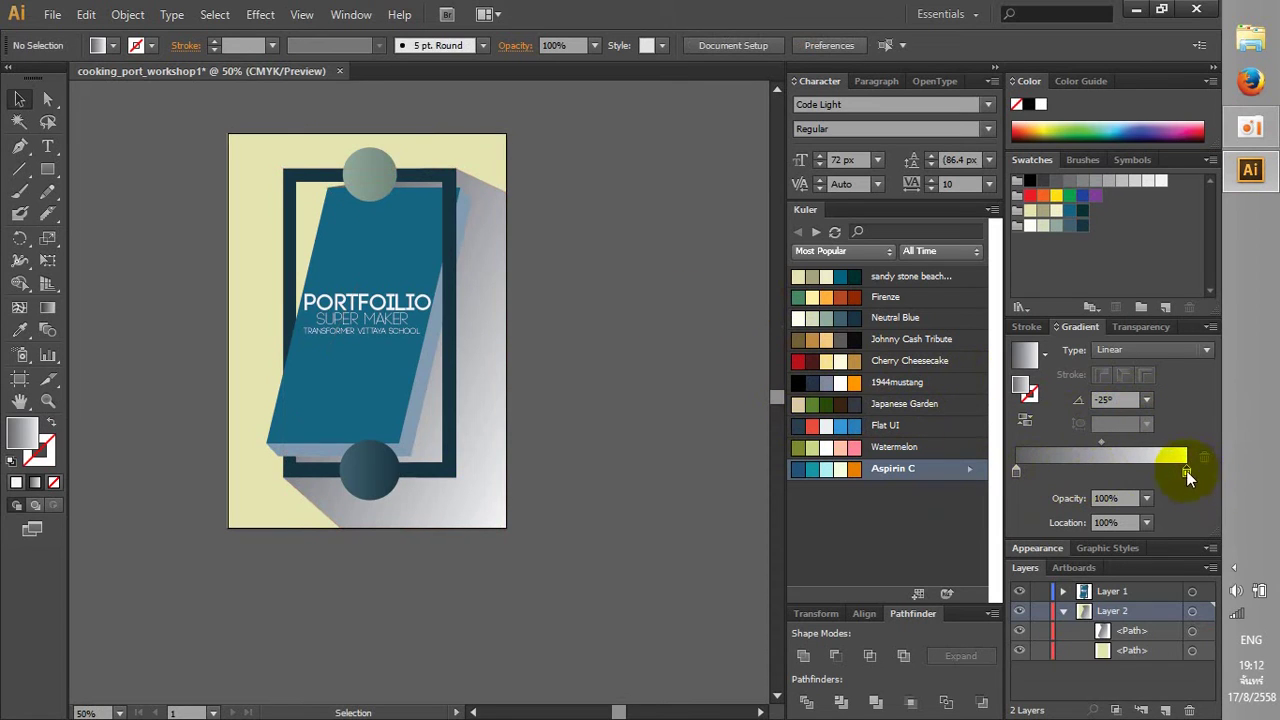
{"action": "double_click", "coordinate": [1186, 471]}
{"action": "left_click_drag", "start_coordinate": [1051, 604], "coordinate": [1050, 611]}
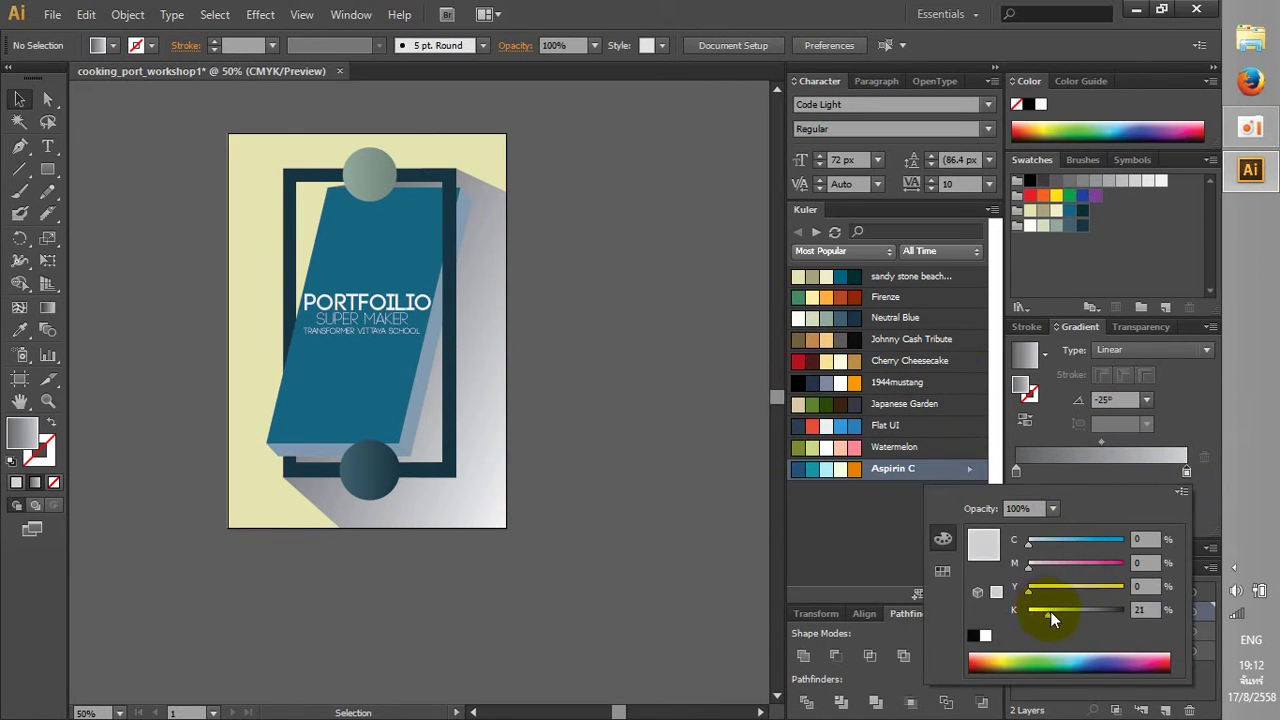
{"action": "left_click", "coordinate": [451, 486]}
{"action": "left_click", "coordinate": [1187, 471]}
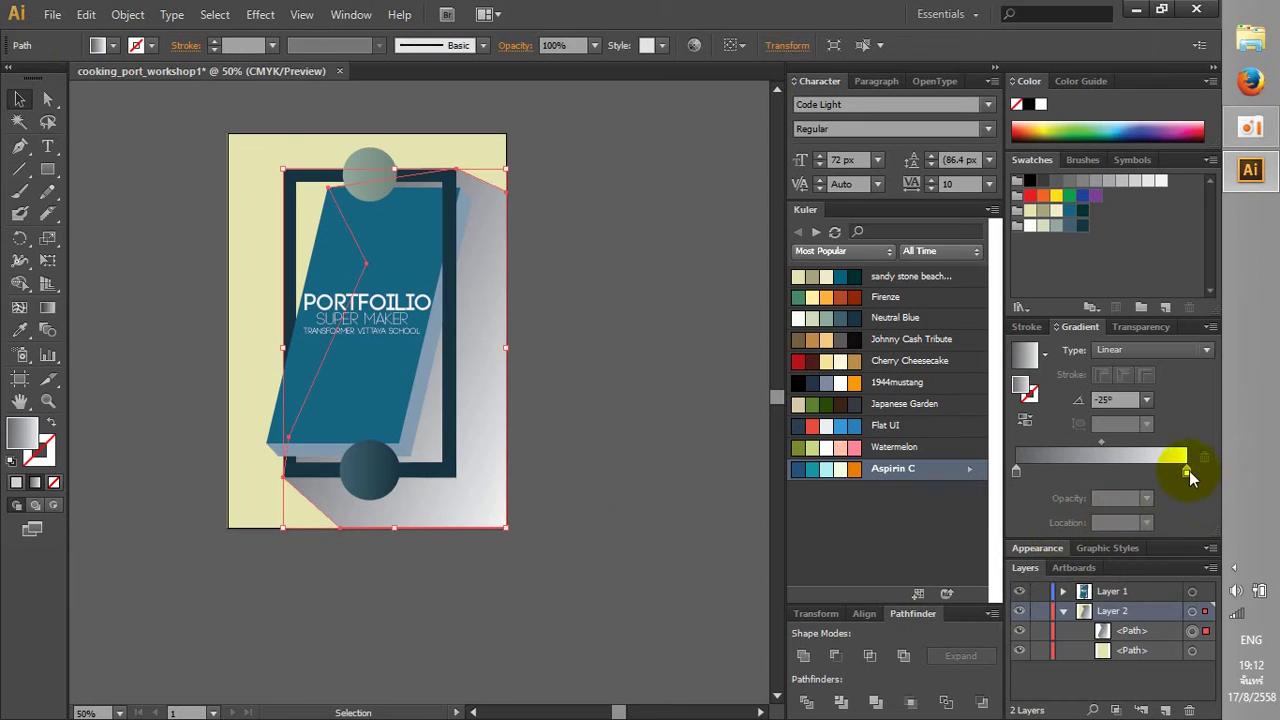
{"action": "double_click", "coordinate": [1187, 471]}
{"action": "left_click_drag", "start_coordinate": [1048, 620], "coordinate": [1030, 612]}
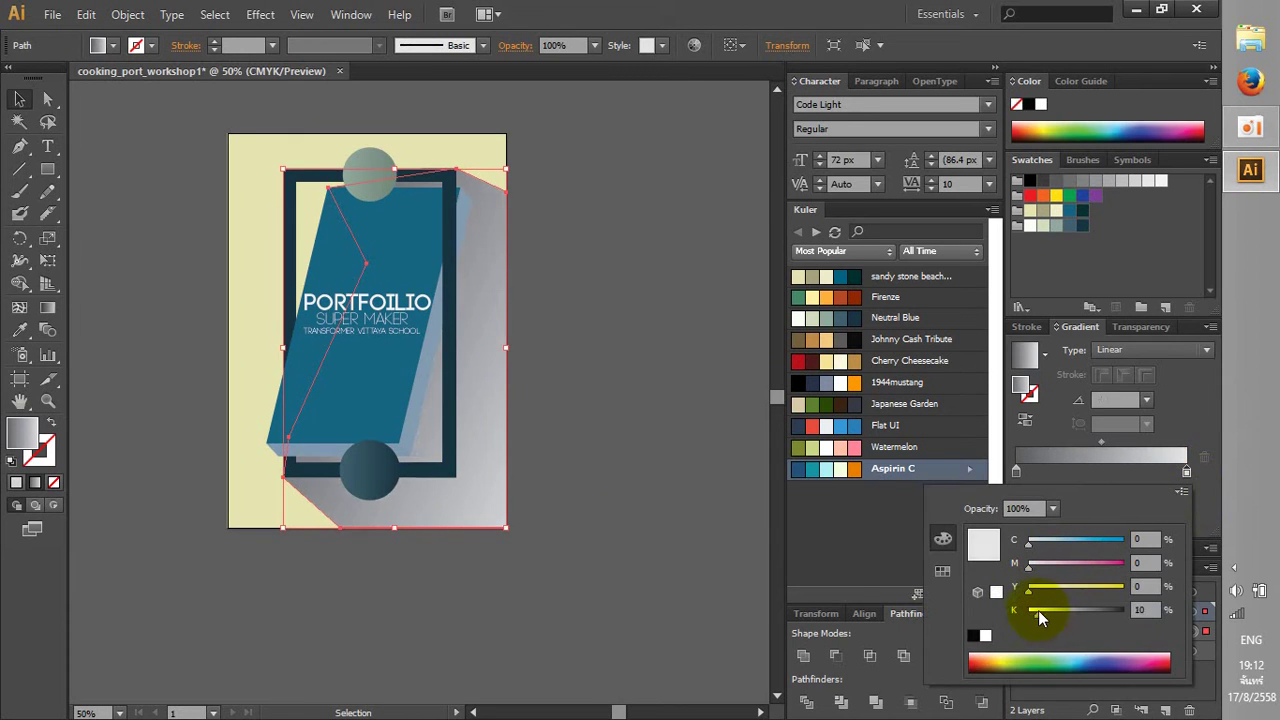
{"action": "left_click", "coordinate": [732, 534]}
{"action": "left_click", "coordinate": [614, 504]}
{"action": "scroll", "coordinate": [500, 508], "scroll_direction": "up", "scroll_amount": 1, "text": "alt"}
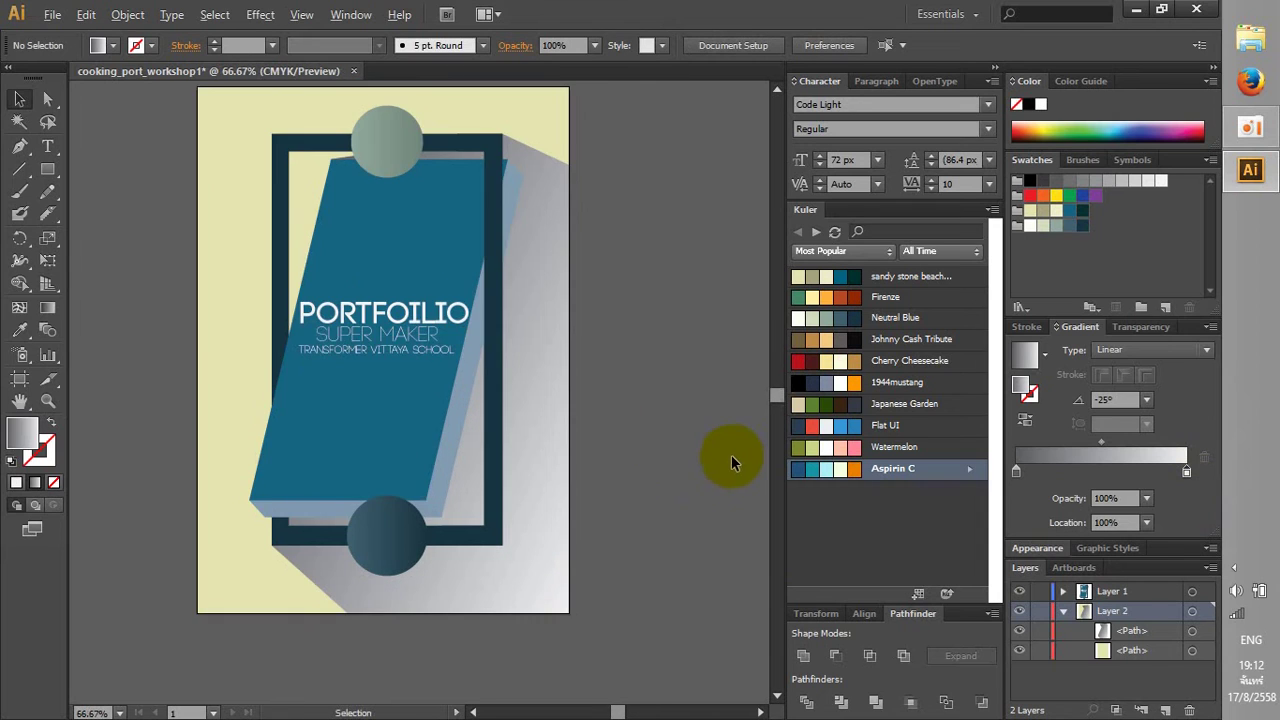
Try pale sage and slate blue colours on the rectangular frame
{"action": "left_click_drag", "start_coordinate": [544, 400], "coordinate": [675, 447]}
{"action": "left_click", "coordinate": [529, 434]}
{"action": "left_click", "coordinate": [357, 555], "text": "shift"}
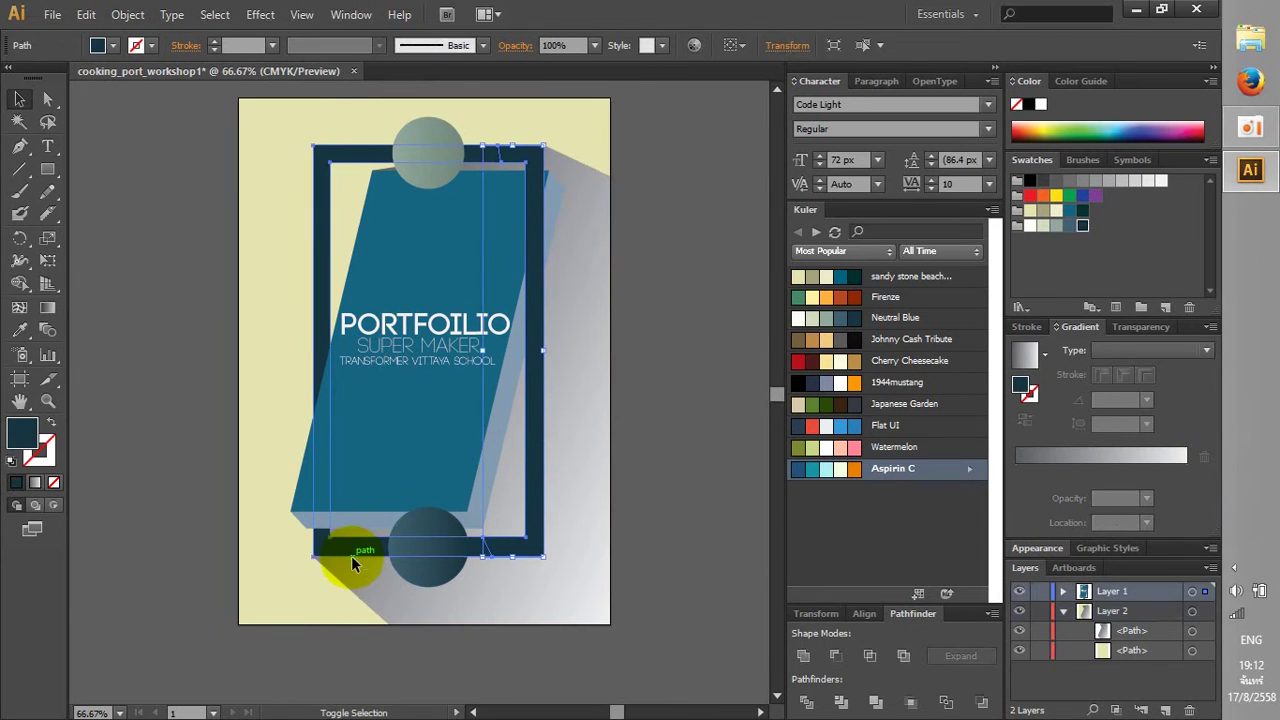
{"action": "left_click", "coordinate": [1058, 232]}
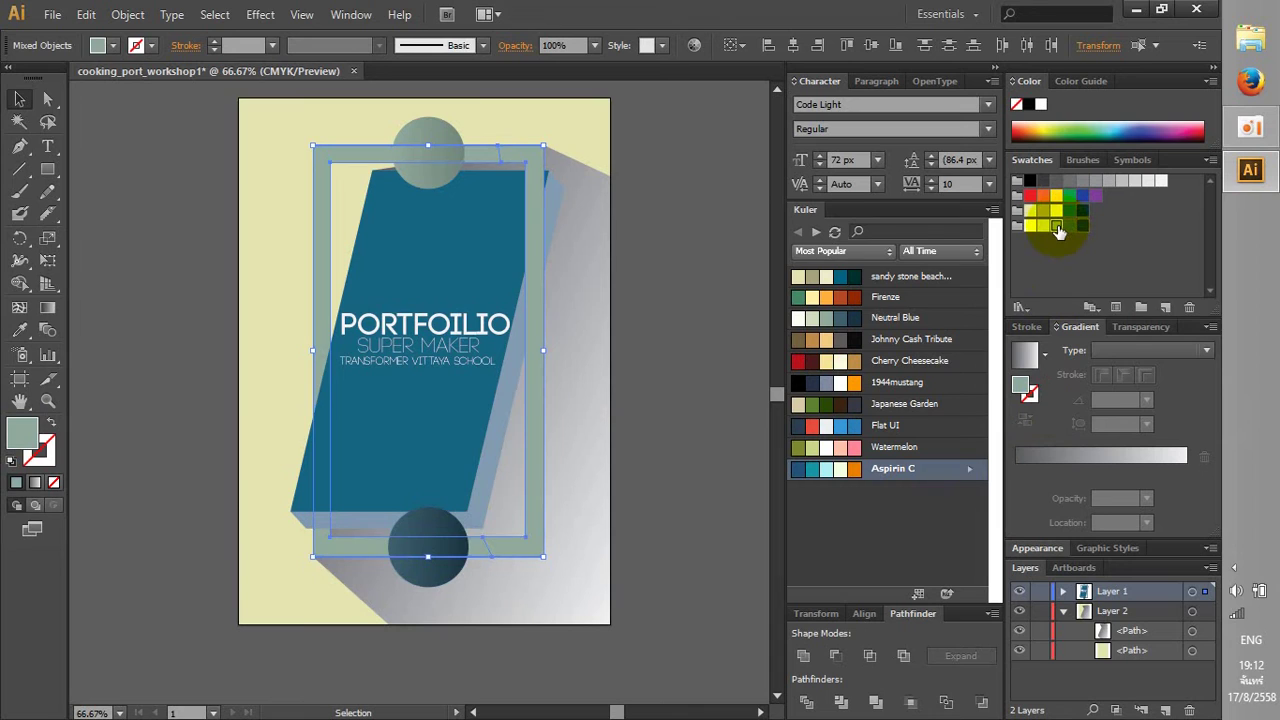
{"action": "left_click", "coordinate": [687, 262]}
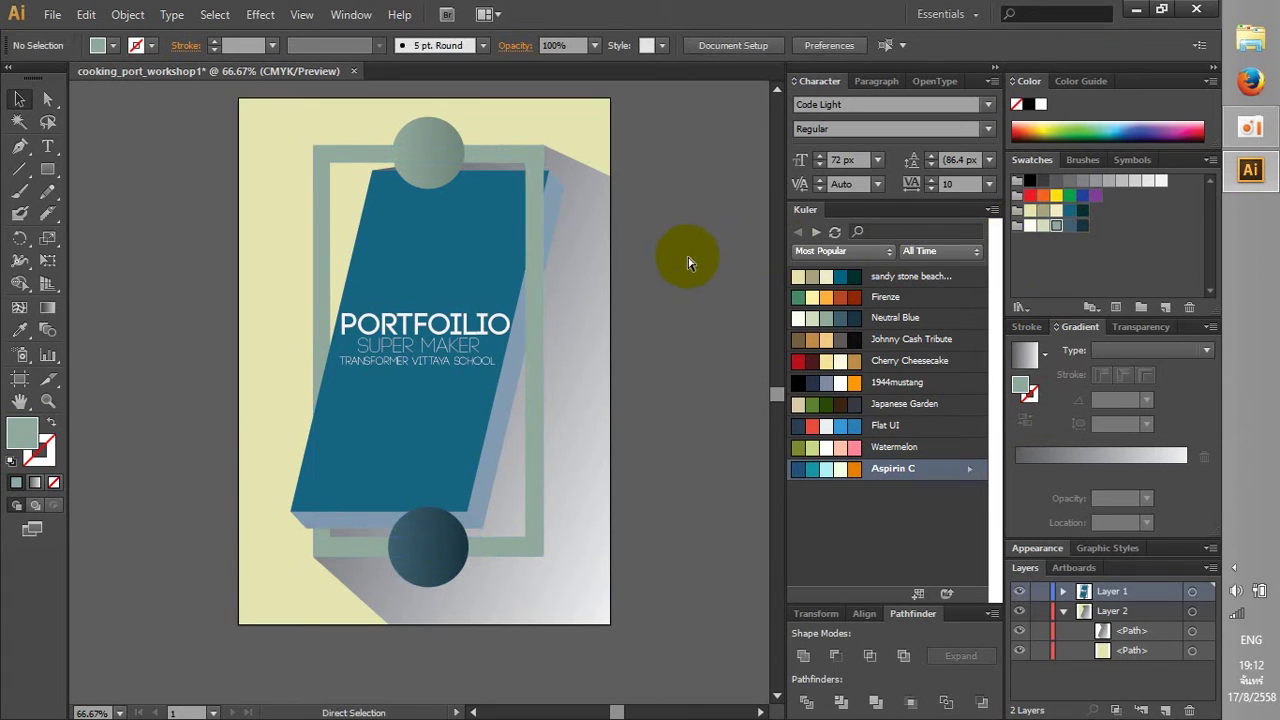
{"action": "key", "text": "ctrl+z"}
{"action": "left_click", "coordinate": [1070, 228]}
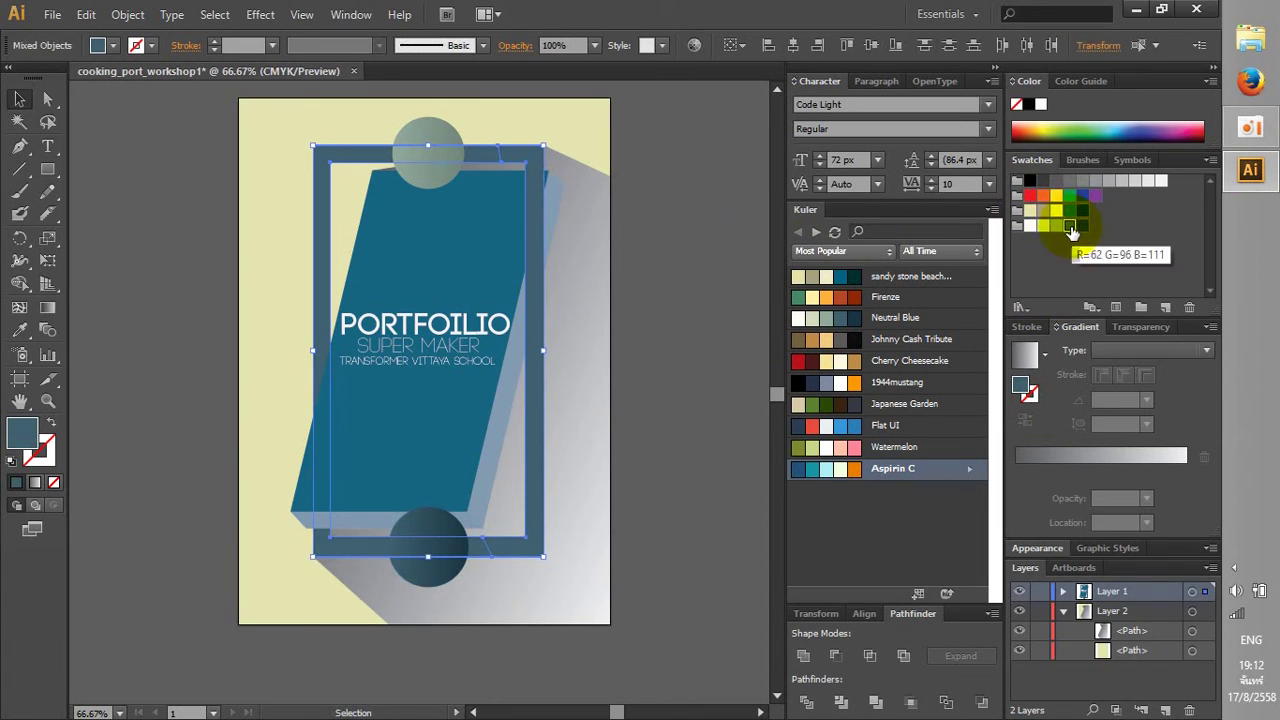
{"action": "left_click", "coordinate": [755, 253]}
Trial light fills on the slanted panel, undo them, then apply a darker teal
{"action": "left_click", "coordinate": [442, 412]}
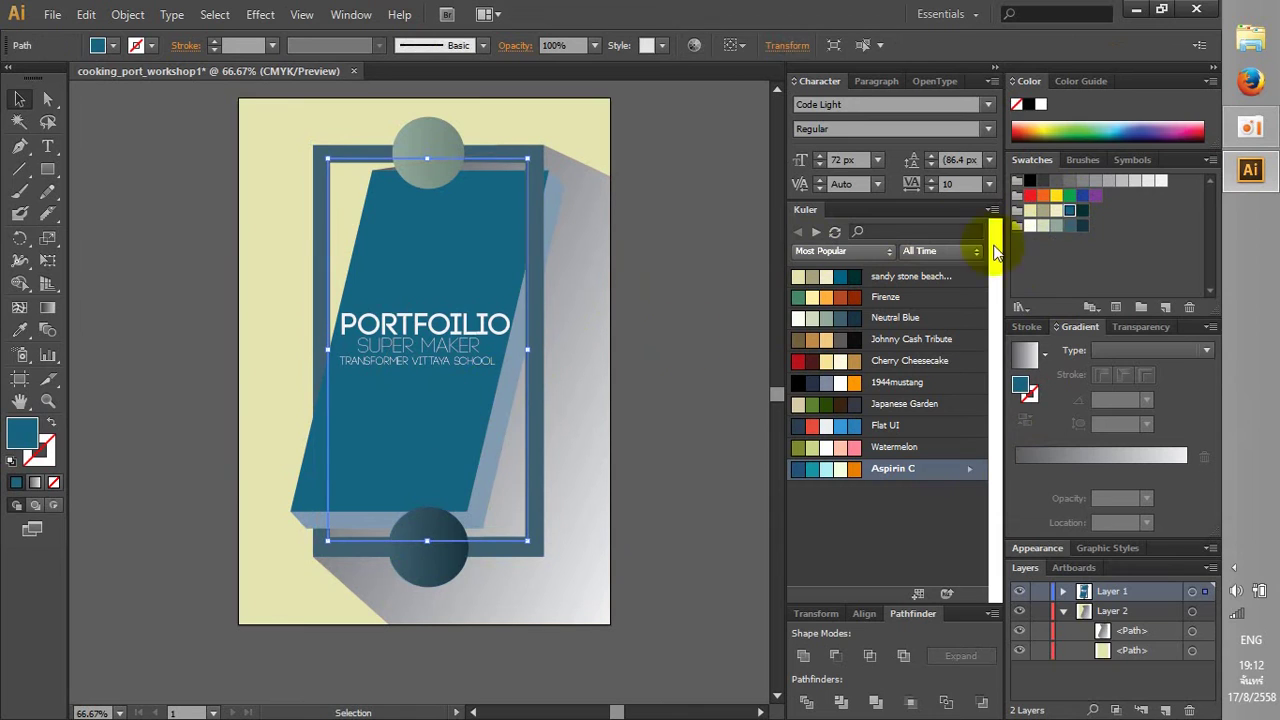
{"action": "left_click", "coordinate": [1058, 212]}
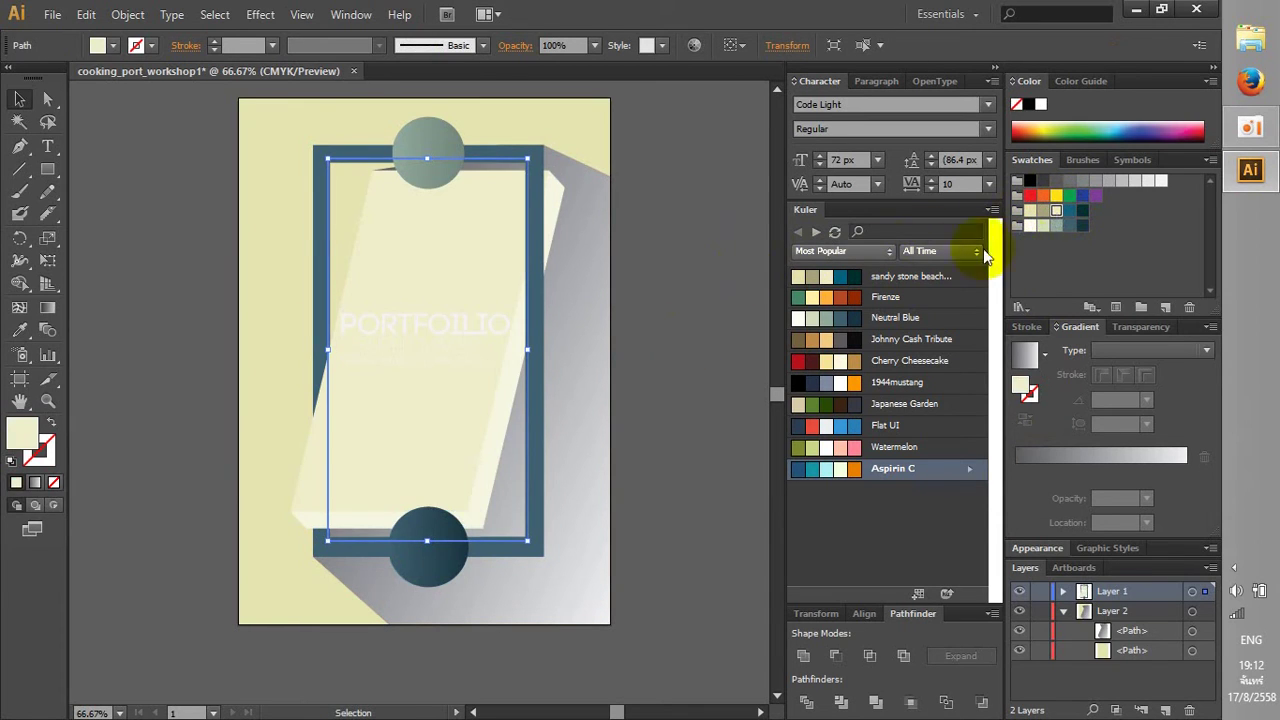
{"action": "left_click", "coordinate": [1042, 213]}
{"action": "key", "text": "ctrl+z"}
{"action": "key", "text": "ctrl+z"}
{"action": "key", "text": "ctrl+minus"}
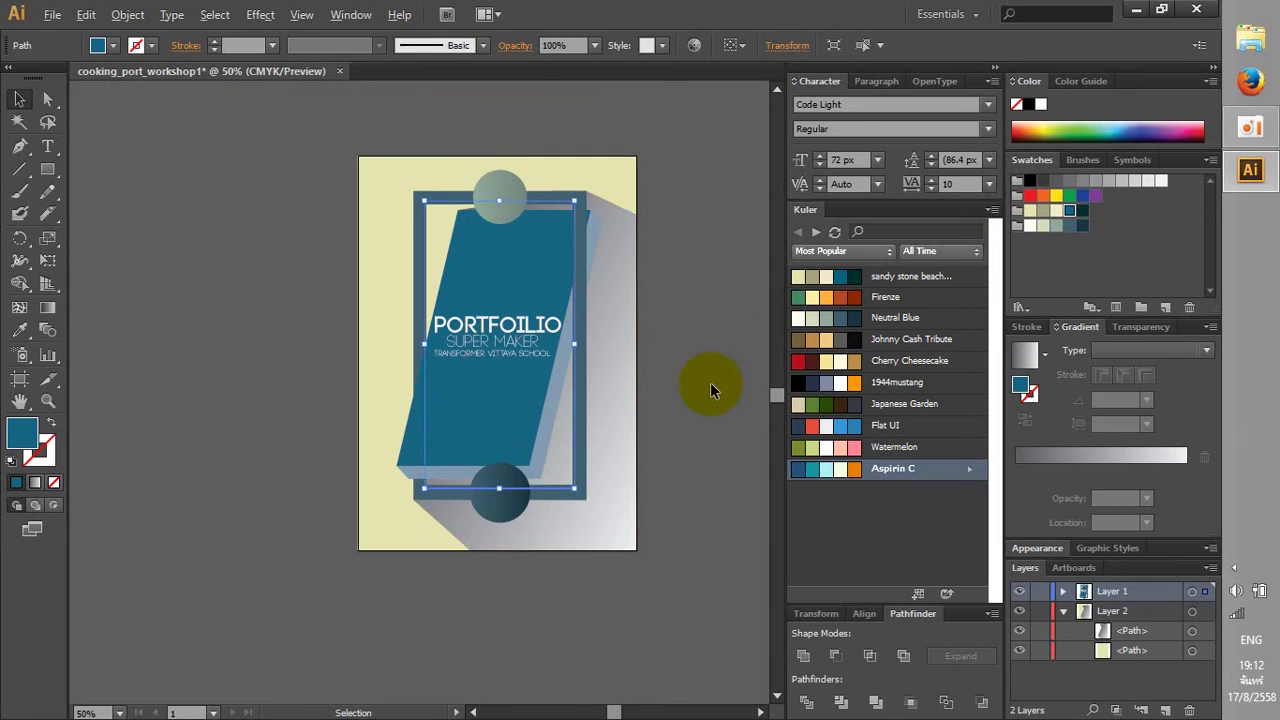
{"action": "scroll", "coordinate": [710, 390], "scroll_direction": "up", "scroll_amount": 2, "text": "alt"}
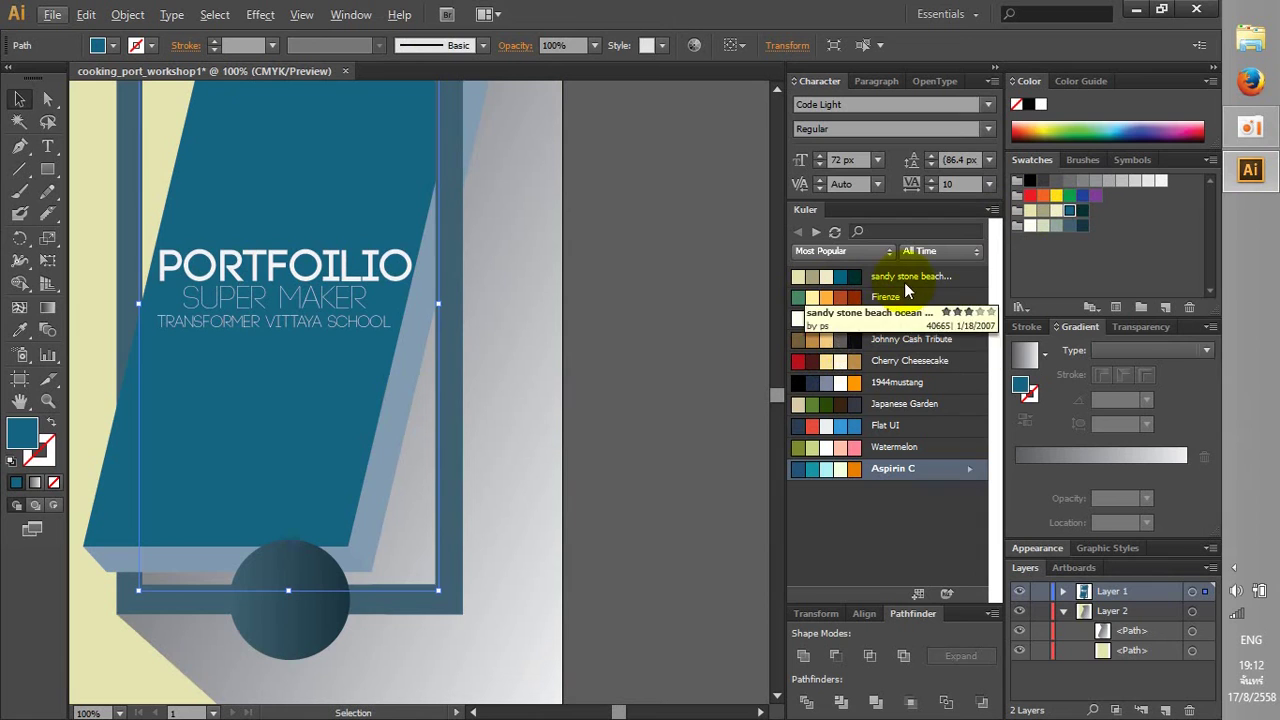
{"action": "double_click", "coordinate": [1021, 385]}
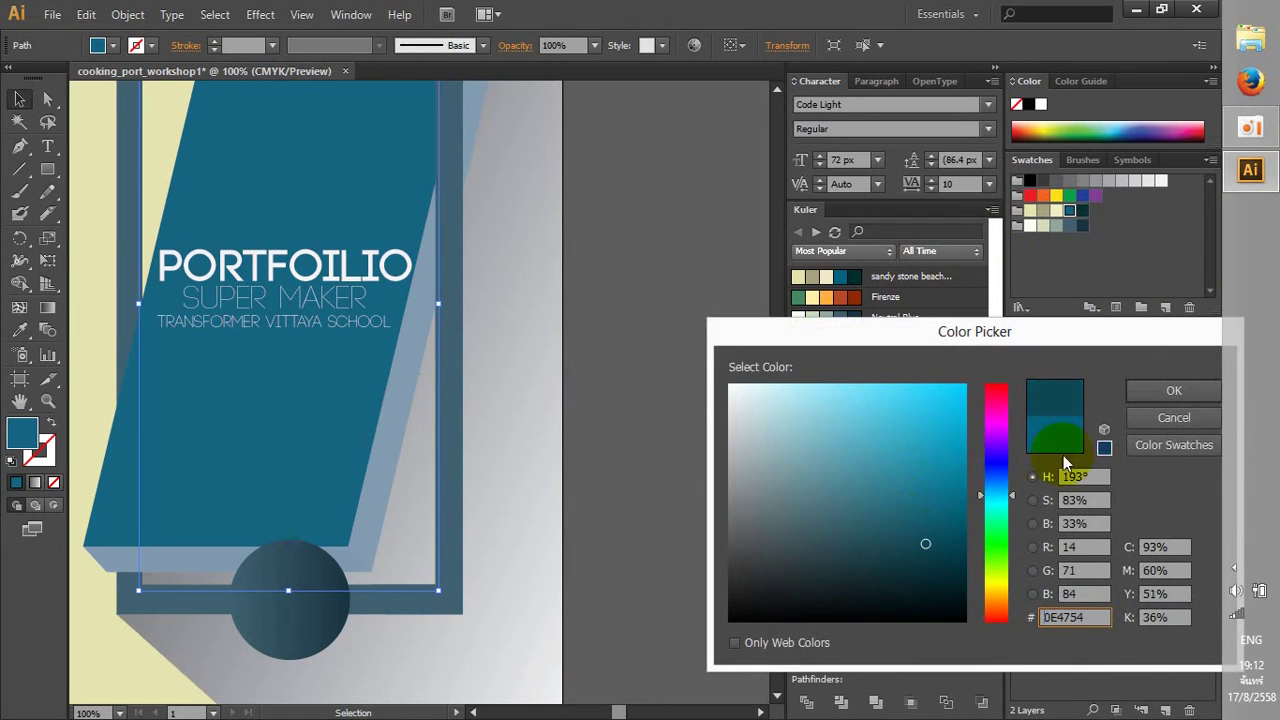
{"action": "left_click", "coordinate": [1173, 390]}
Select the long shadow and frame and give them a light sage green fill
{"action": "scroll", "coordinate": [653, 436], "scroll_direction": "down", "scroll_amount": 2, "text": "alt"}
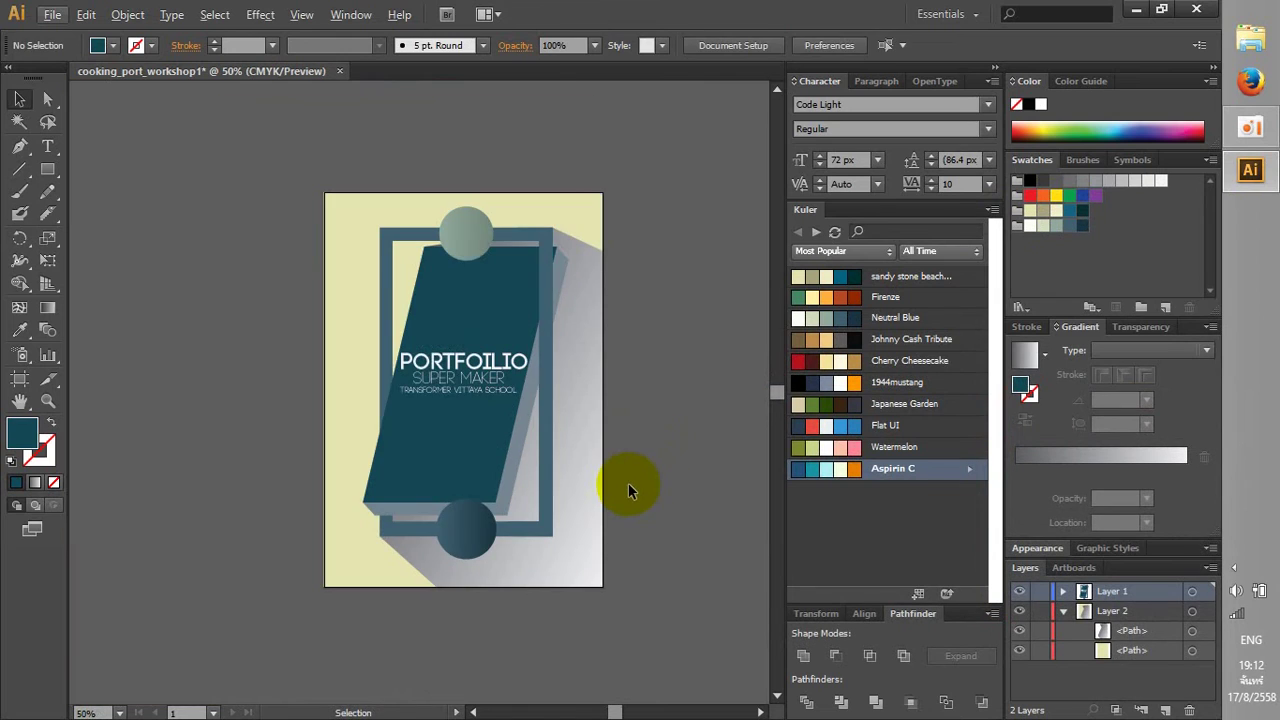
{"action": "left_click", "coordinate": [528, 500]}
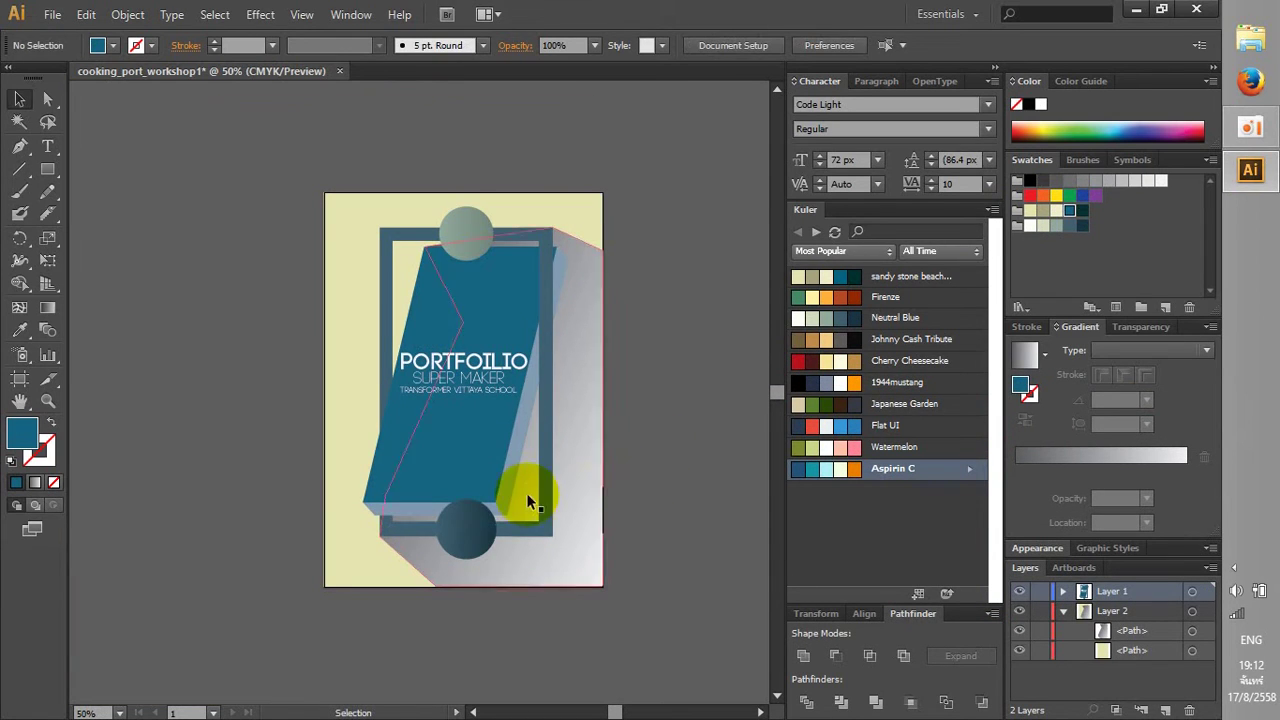
{"action": "left_click", "coordinate": [403, 515], "text": "shift"}
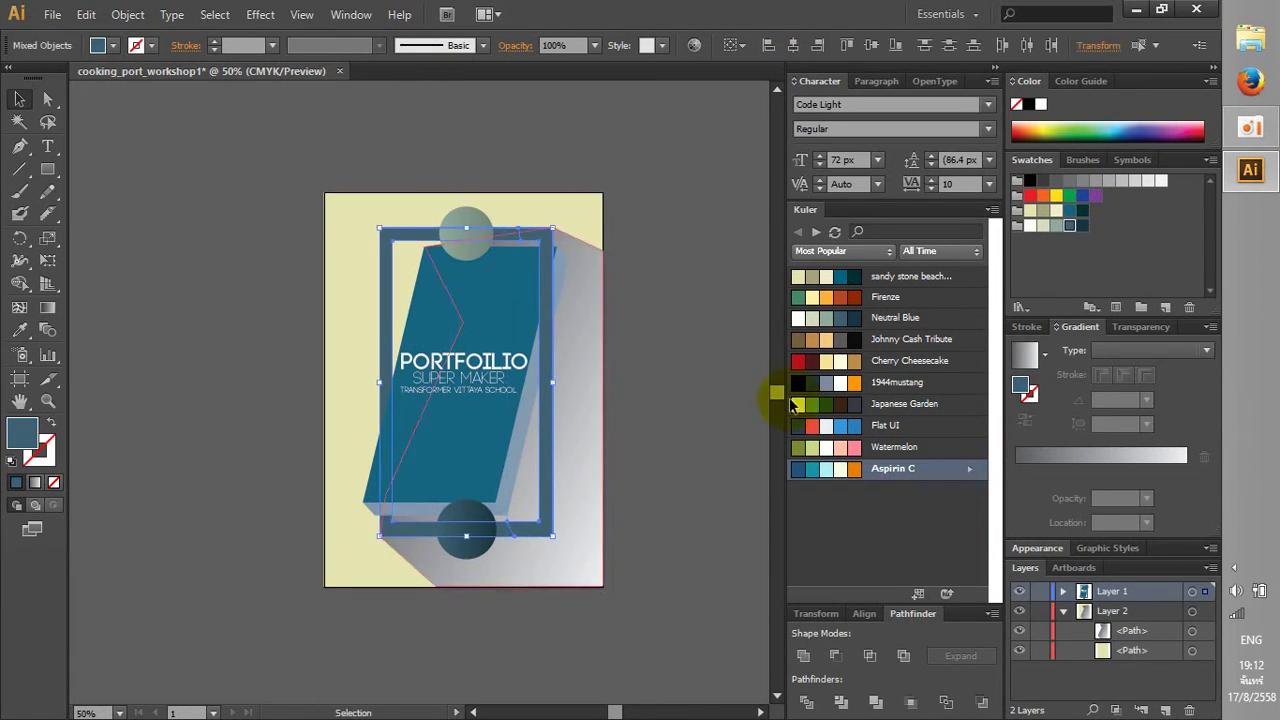
{"action": "left_click", "coordinate": [1060, 230]}
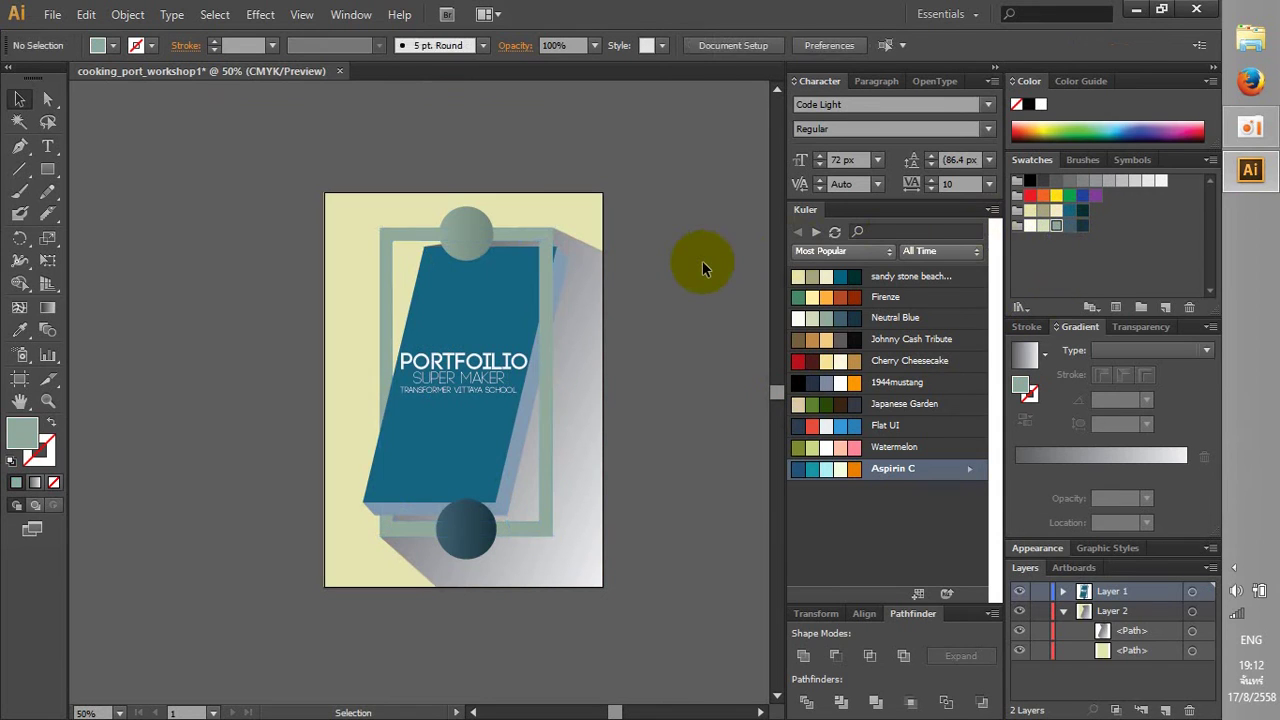
Fill the top circle light cream, undoing a trial dark teal fill
{"action": "left_click", "coordinate": [441, 223]}
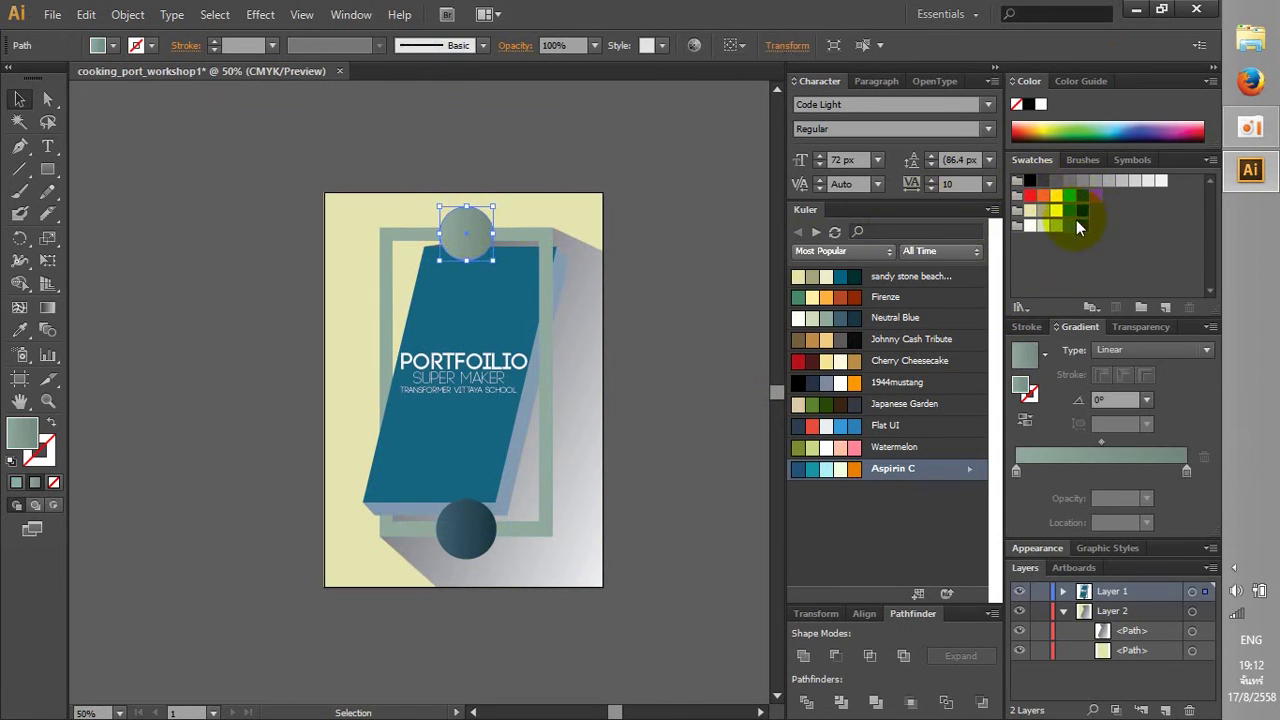
{"action": "left_click", "coordinate": [1043, 226]}
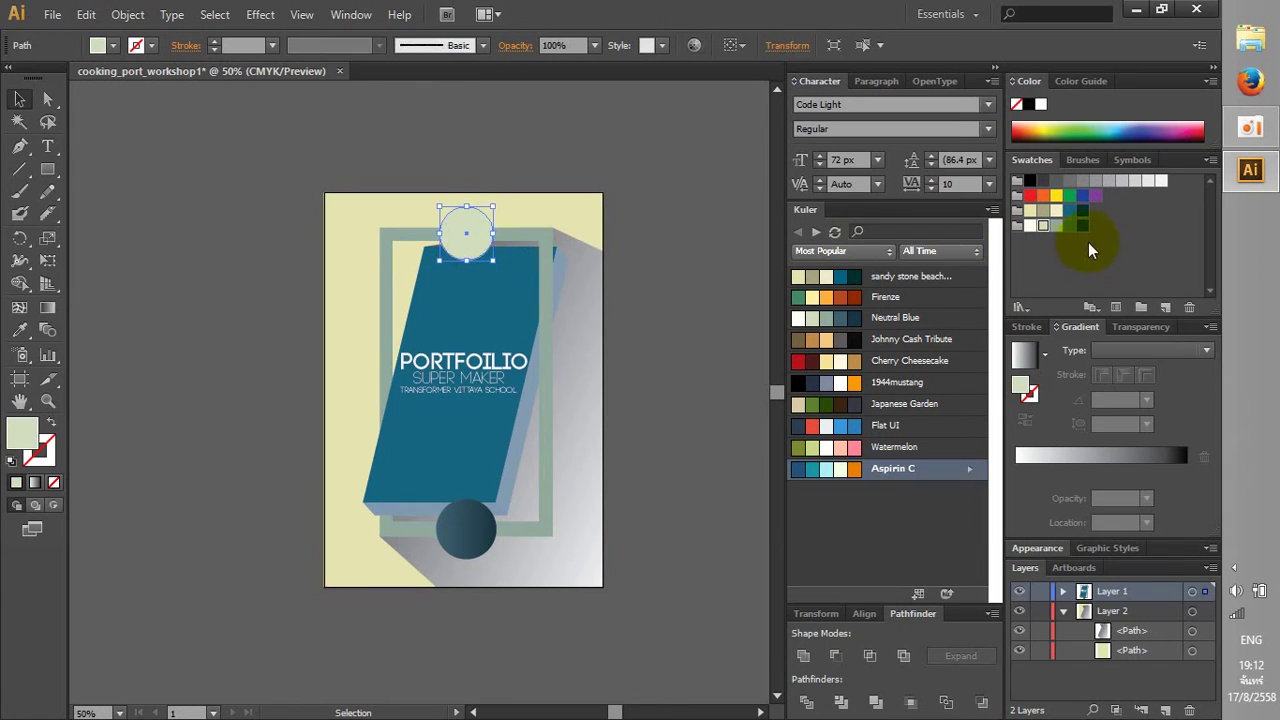
{"action": "left_click", "coordinate": [1082, 210]}
{"action": "left_click", "coordinate": [715, 218]}
{"action": "key", "text": "ctrl+z"}
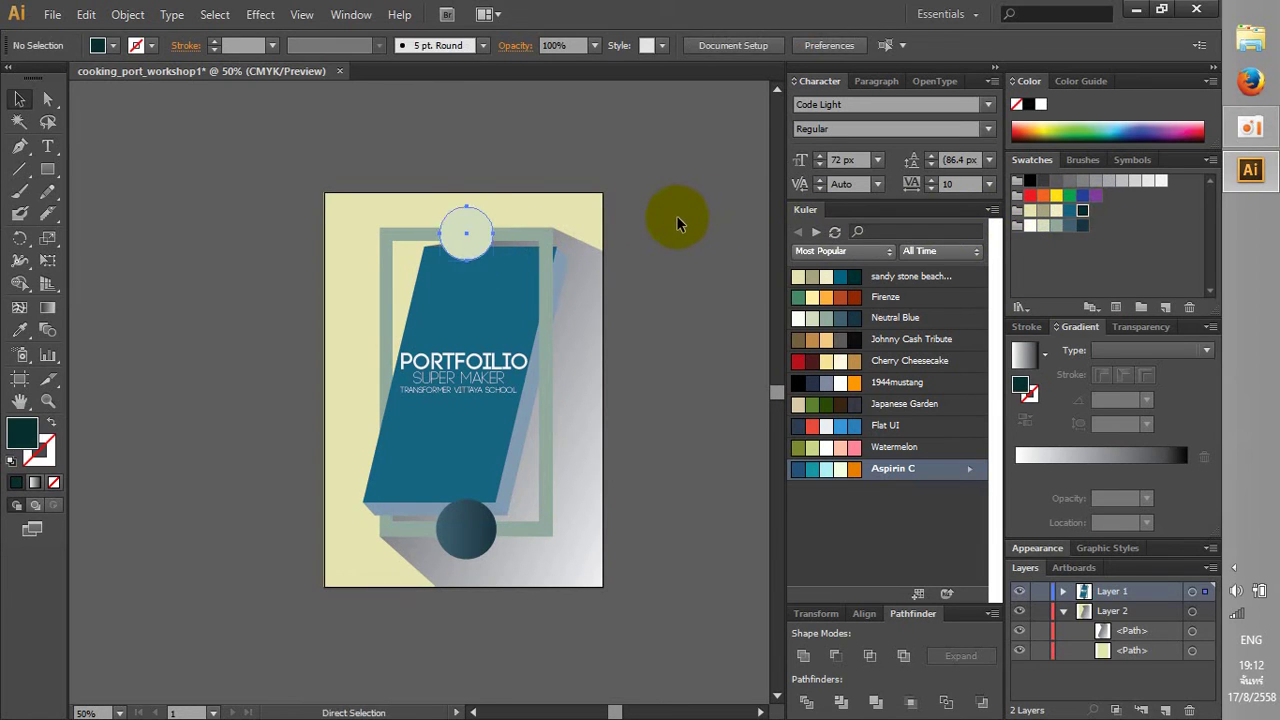
{"action": "scroll", "coordinate": [462, 225], "scroll_direction": "up", "scroll_amount": 2}
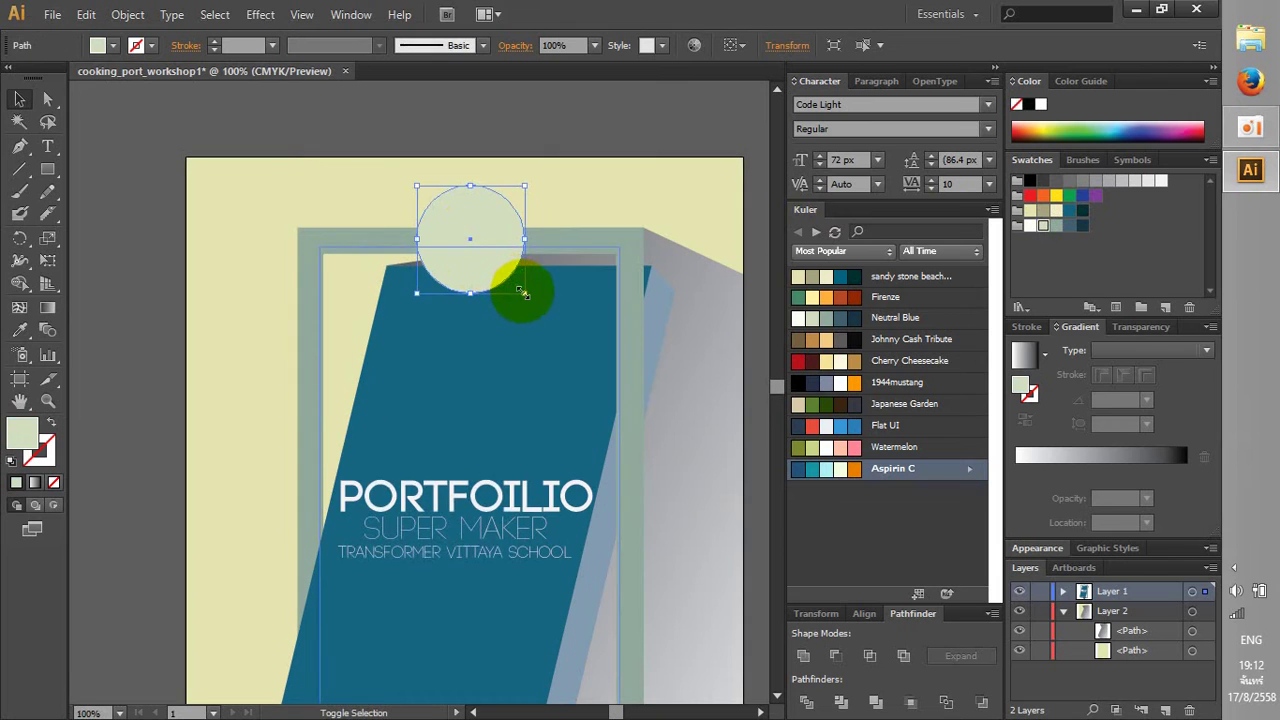
{"action": "scroll", "coordinate": [494, 230], "scroll_direction": "down", "scroll_amount": 1}
{"action": "scroll", "coordinate": [470, 365], "scroll_direction": "down", "scroll_amount": 4}
Select the bottom circle and long shadow, nudge the circle, then reselect the top circle
{"action": "left_click", "coordinate": [490, 610]}
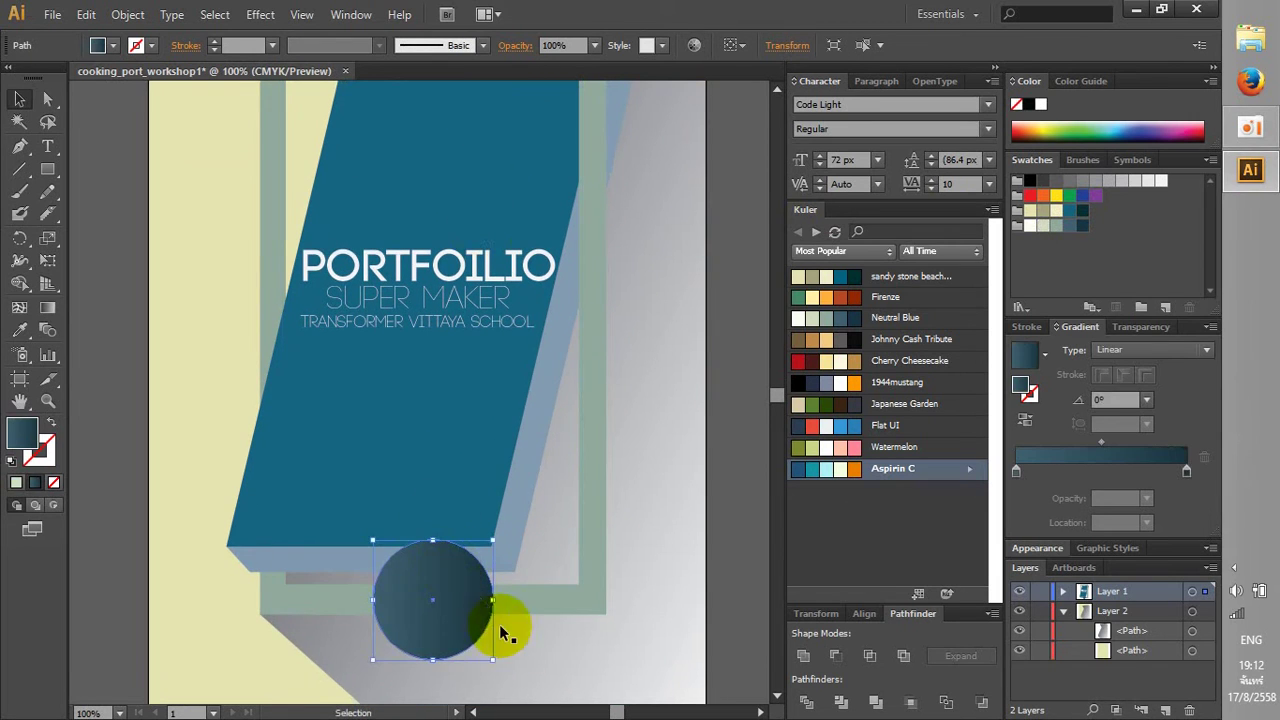
{"action": "left_click", "coordinate": [482, 662], "text": "shift"}
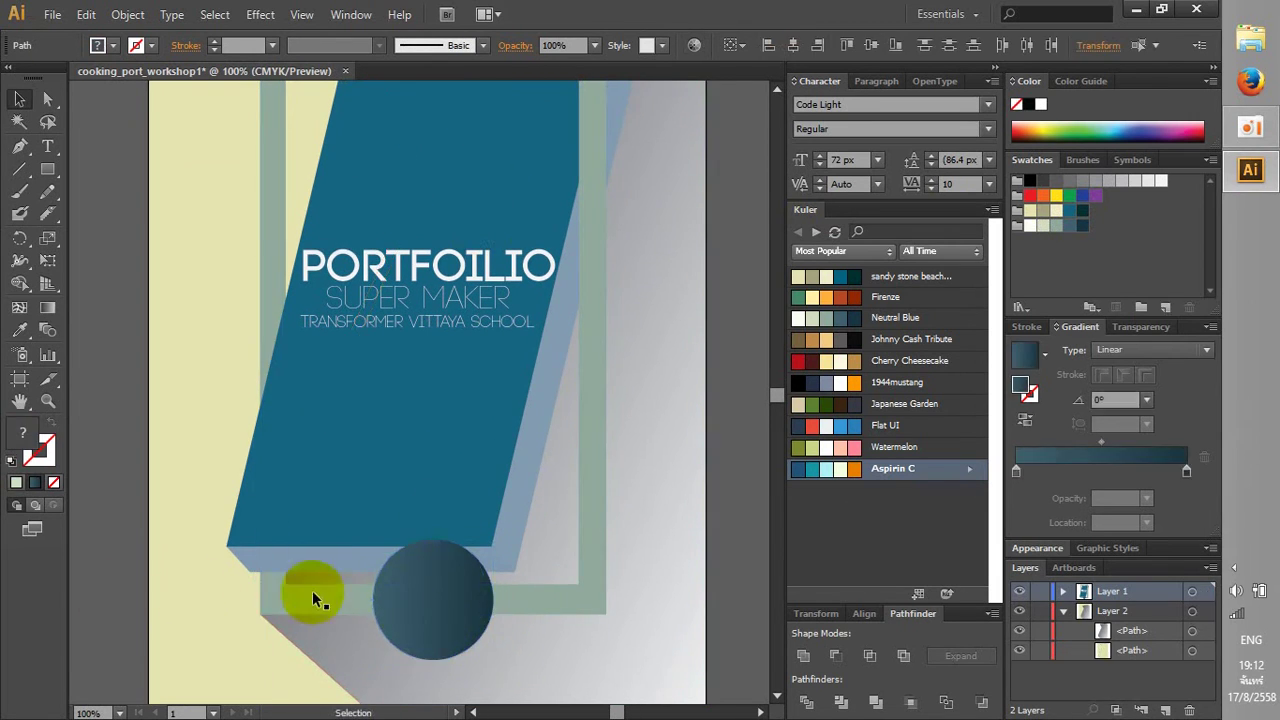
{"action": "left_click", "coordinate": [486, 651]}
{"action": "left_click_drag", "start_coordinate": [486, 651], "coordinate": [483, 655]}
{"action": "left_click", "coordinate": [483, 655], "text": "shift"}
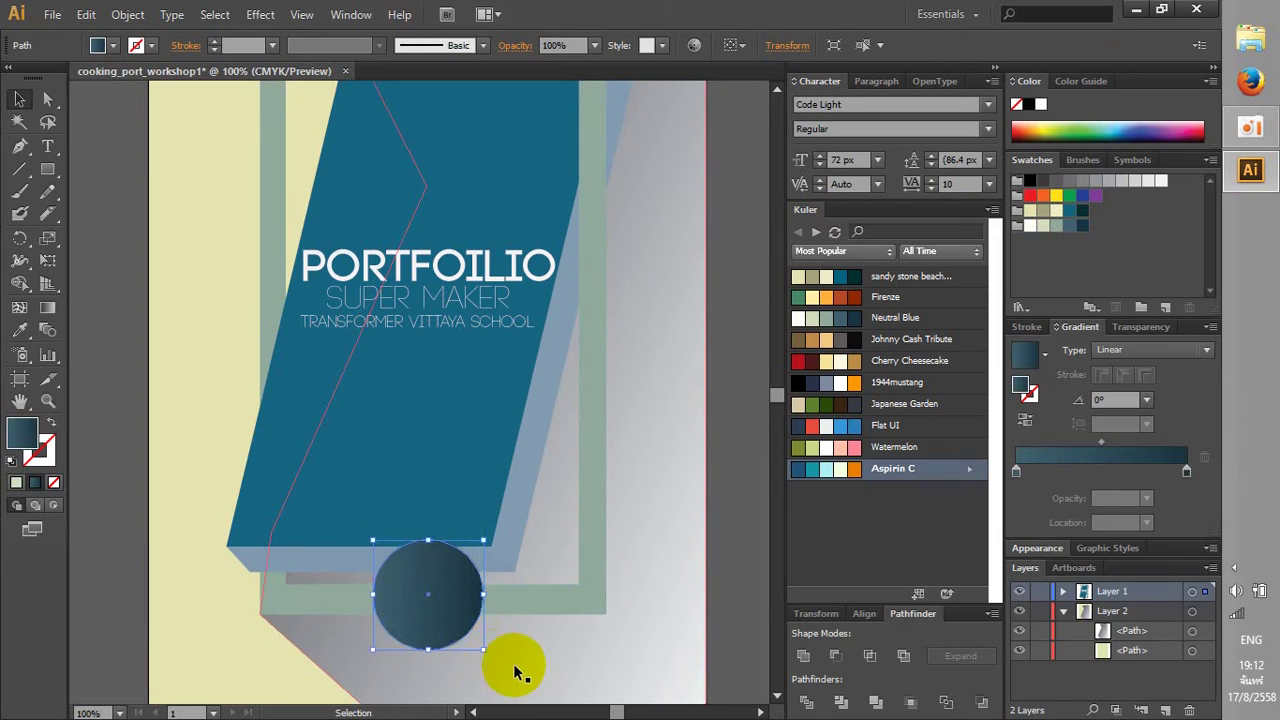
{"action": "key", "text": "ctrl+shift+a"}
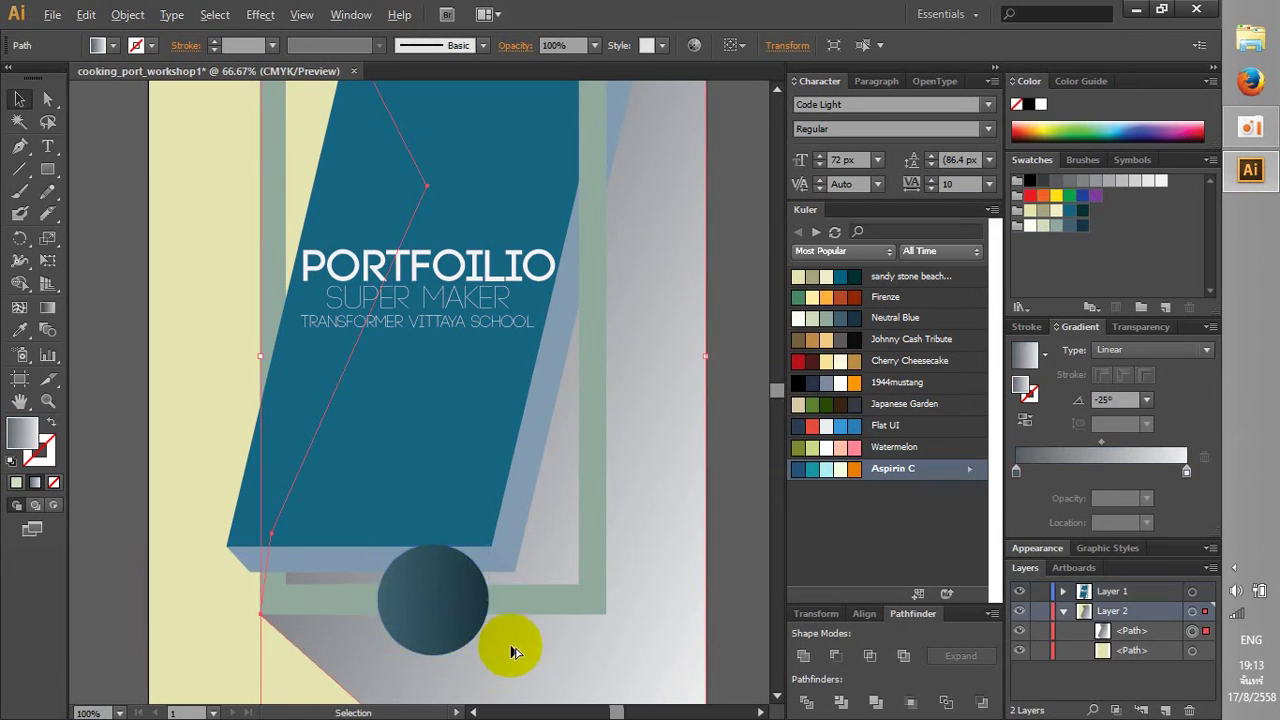
{"action": "scroll", "coordinate": [508, 643], "scroll_direction": "down", "scroll_amount": 2}
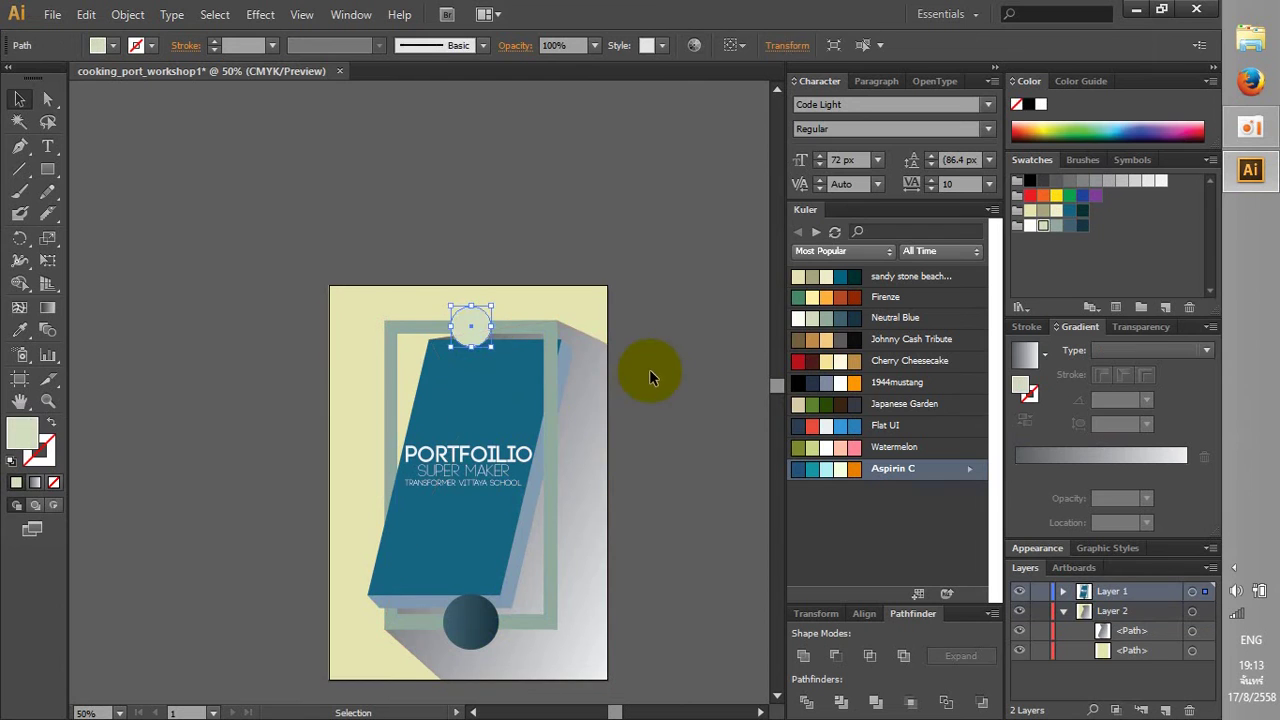
{"action": "scroll", "coordinate": [631, 367], "scroll_direction": "up", "scroll_amount": 1}
{"action": "left_click", "coordinate": [407, 320]}
{"action": "scroll", "coordinate": [549, 349], "scroll_direction": "down", "scroll_amount": 2}
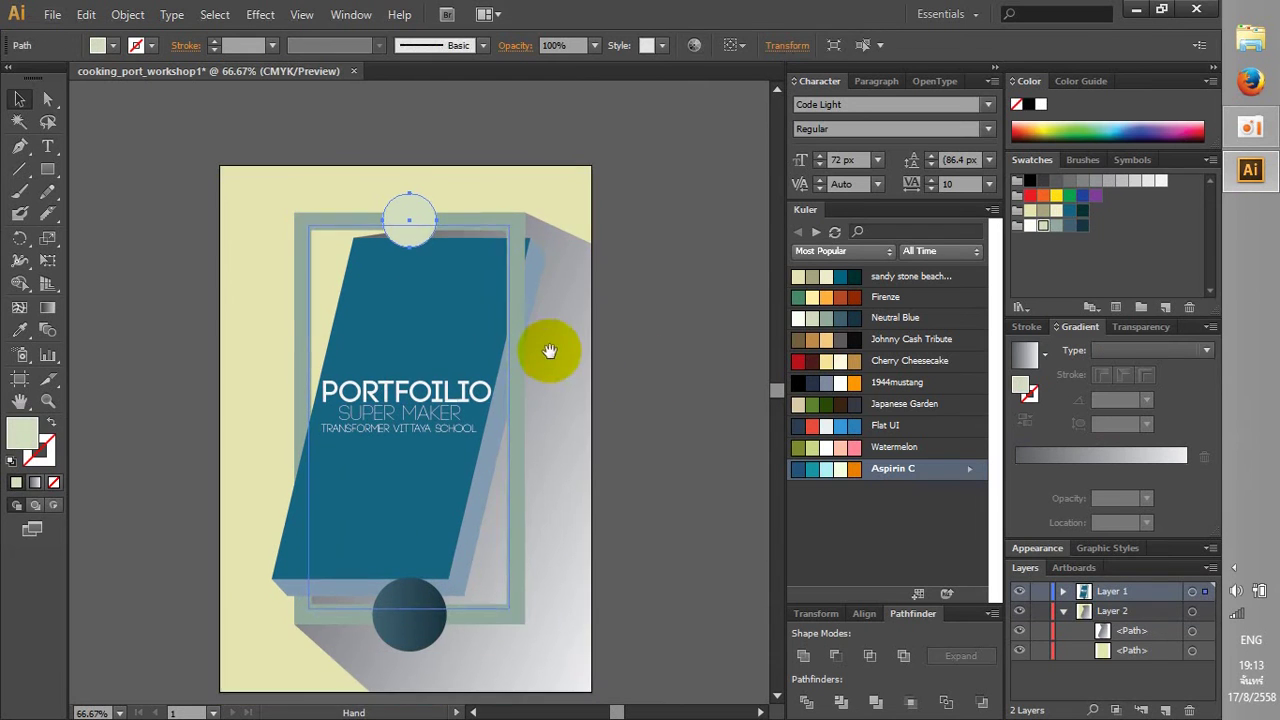
Add a Drop Shadow effect to the top circle
{"action": "left_click", "coordinate": [355, 18]}
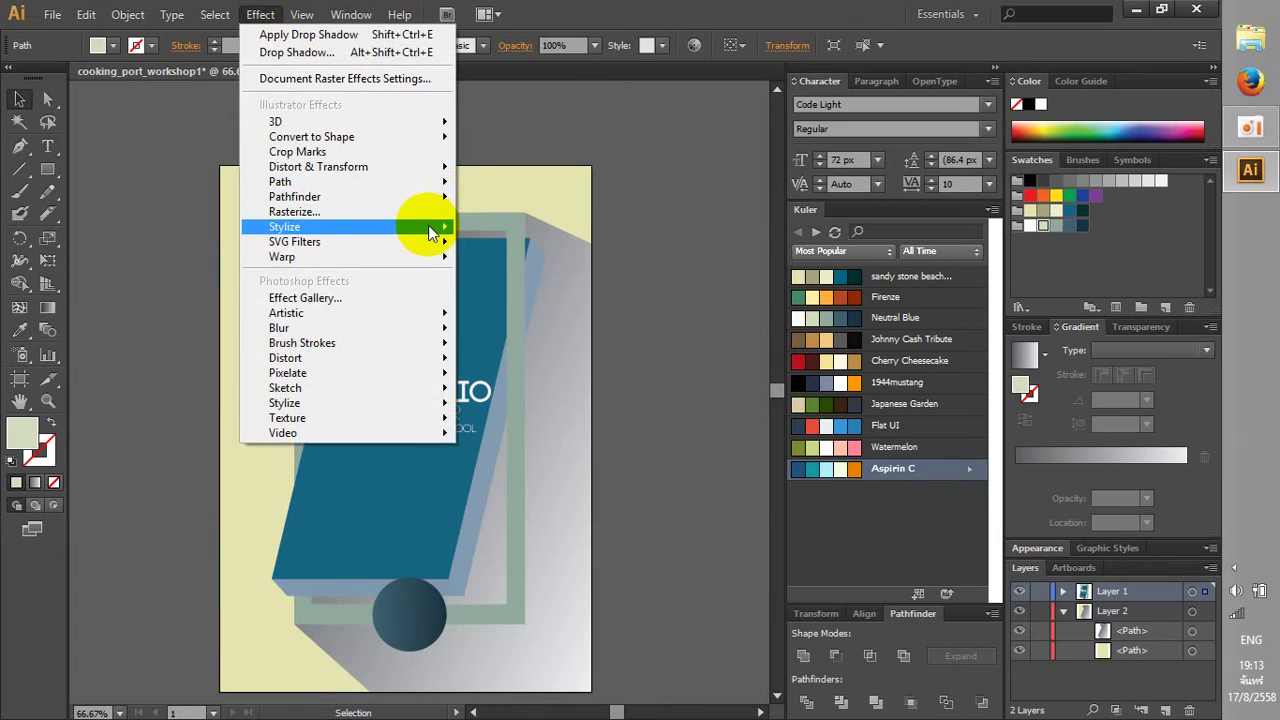
{"action": "left_click", "coordinate": [514, 250]}
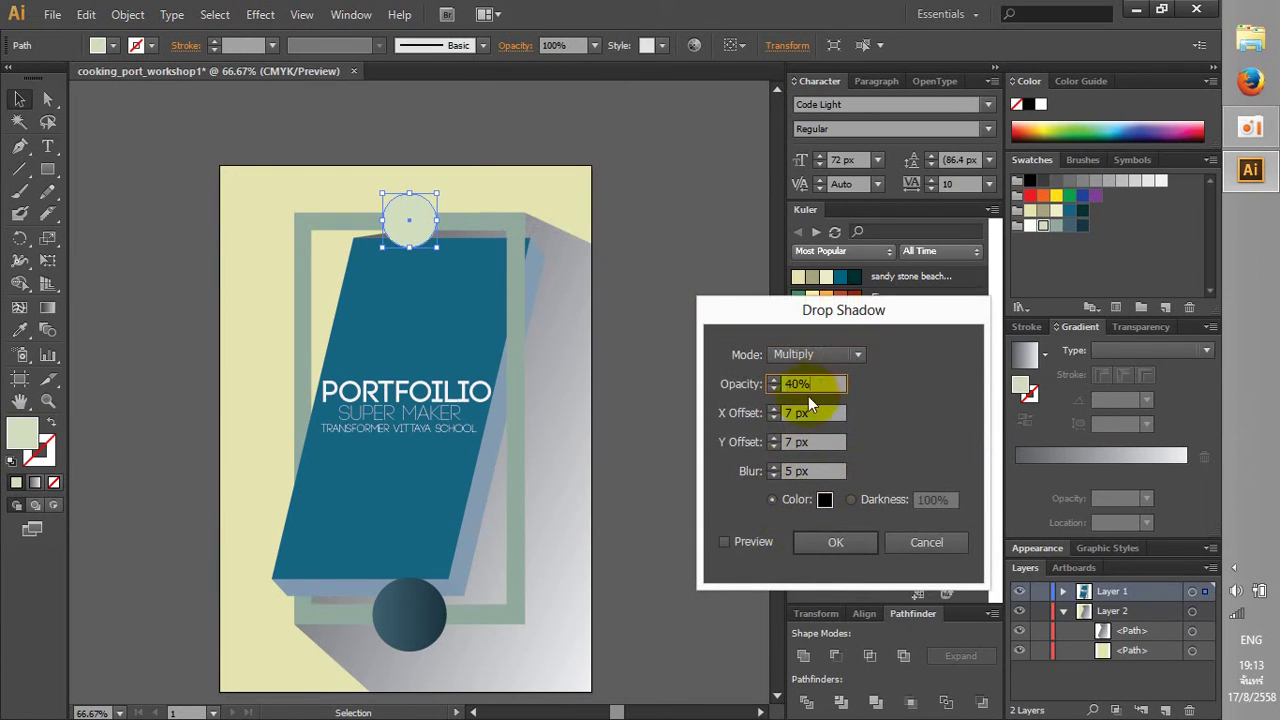
{"action": "left_click", "coordinate": [739, 538]}
{"action": "left_click", "coordinate": [809, 545]}
{"action": "left_click", "coordinate": [629, 478]}
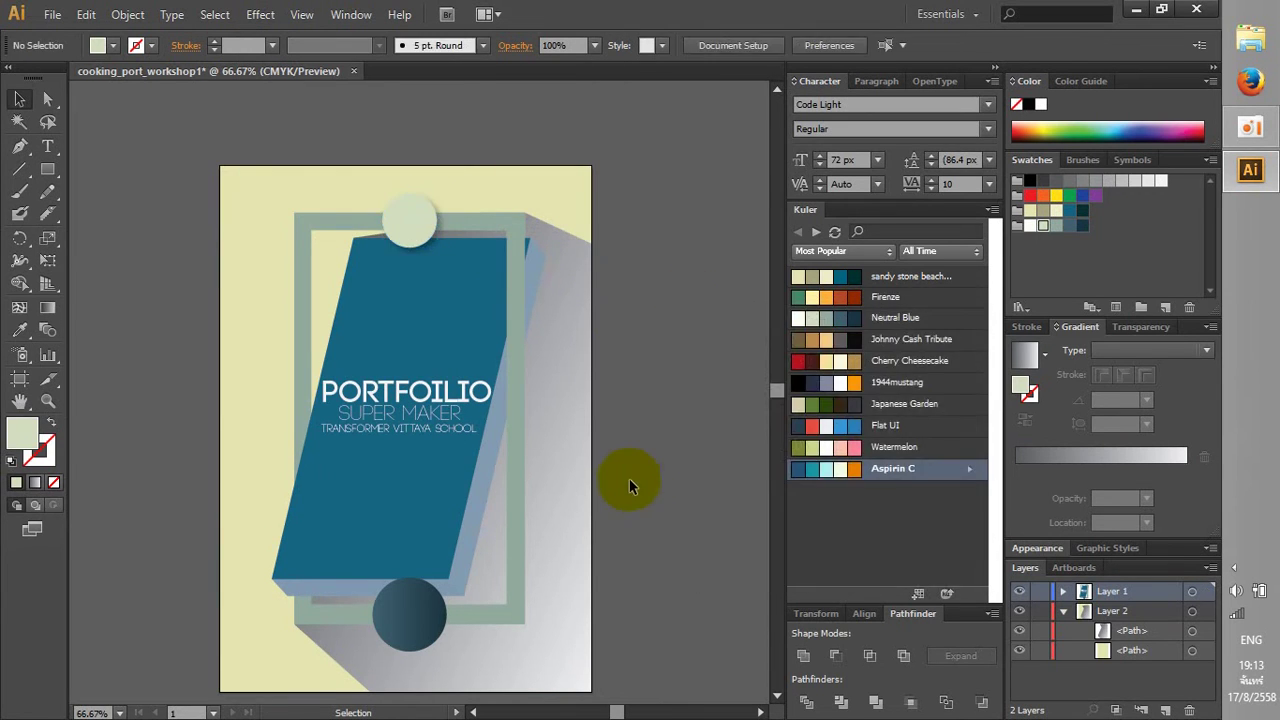
Add the same Drop Shadow effect to the bottom circle
{"action": "left_click", "coordinate": [415, 640]}
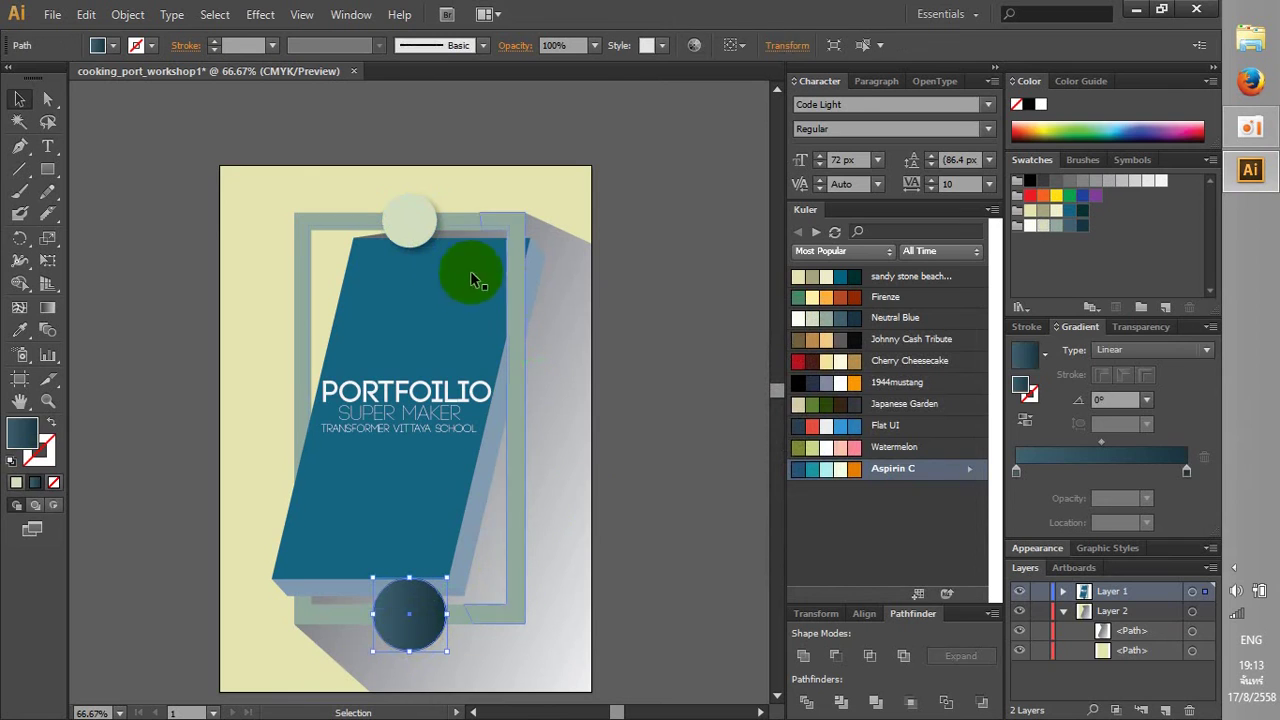
{"action": "left_click", "coordinate": [252, 16]}
{"action": "left_click", "coordinate": [497, 221]}
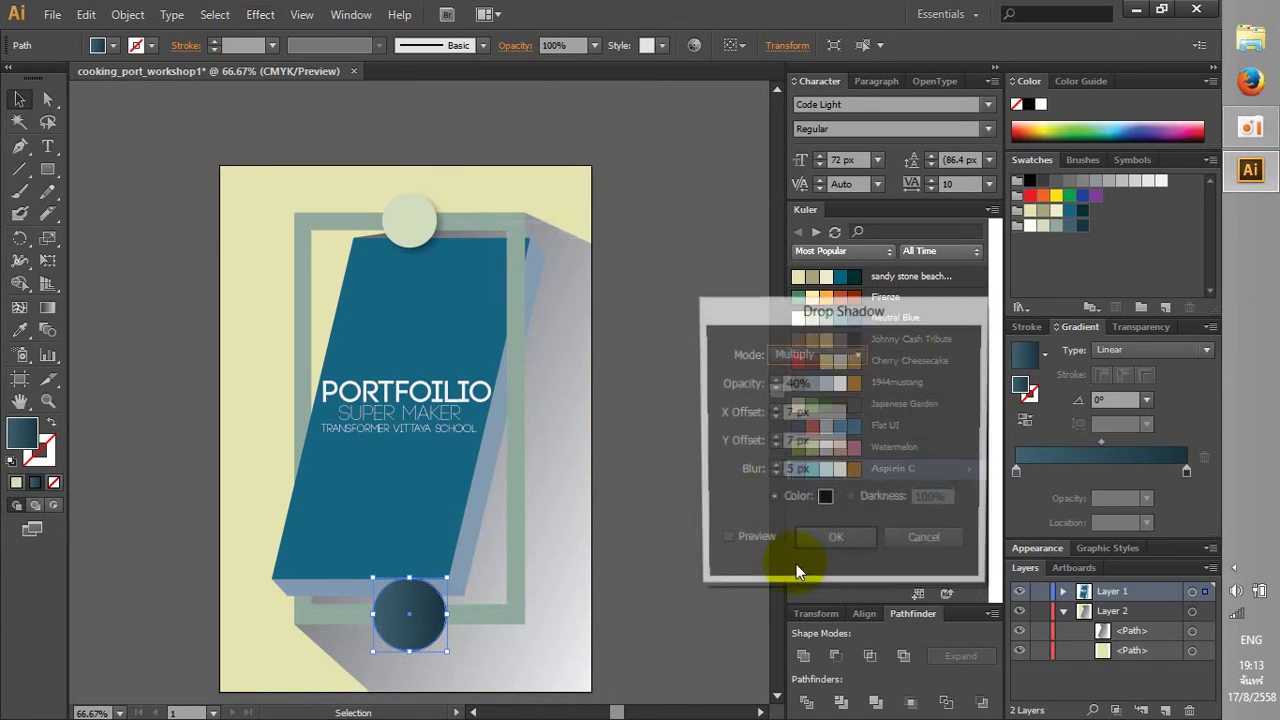
{"action": "left_click", "coordinate": [829, 543]}
{"action": "left_click", "coordinate": [637, 480]}
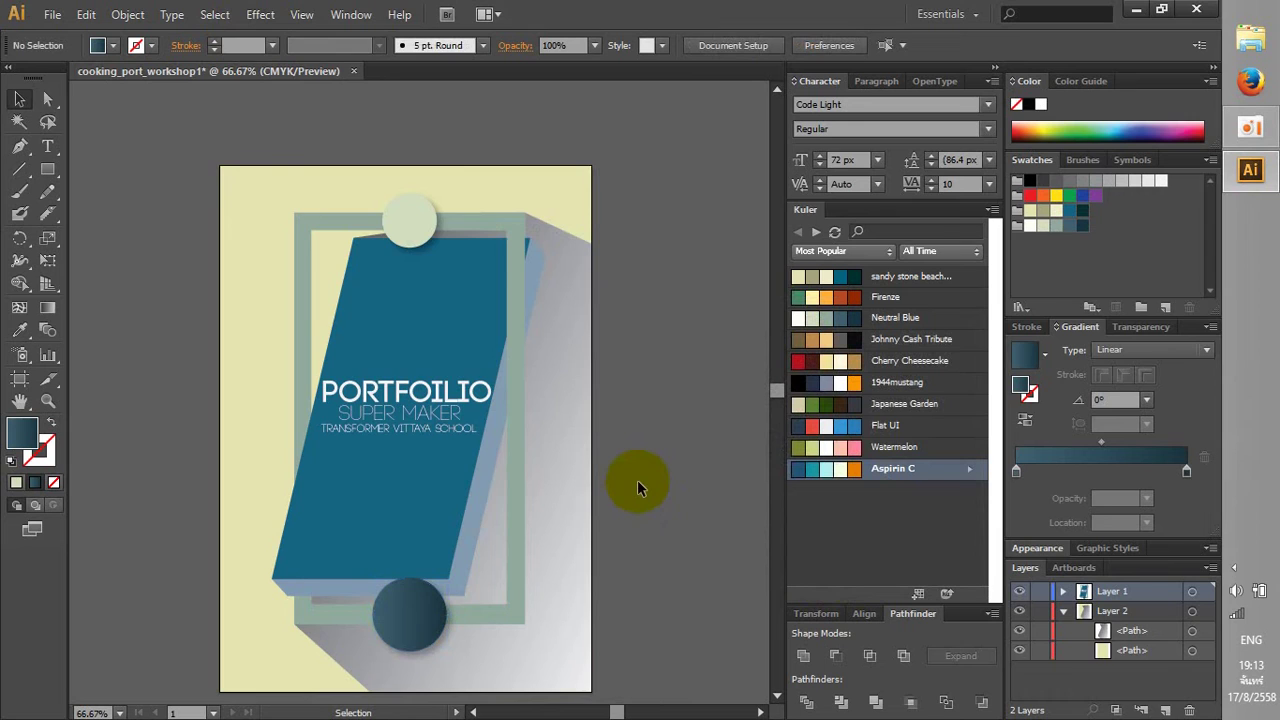
{"action": "scroll", "coordinate": [637, 480], "scroll_direction": "down", "scroll_amount": 1, "text": "alt"}
Select the long grey gradient shadow shape
{"action": "scroll", "coordinate": [576, 575], "scroll_direction": "up", "scroll_amount": 1, "text": "alt"}
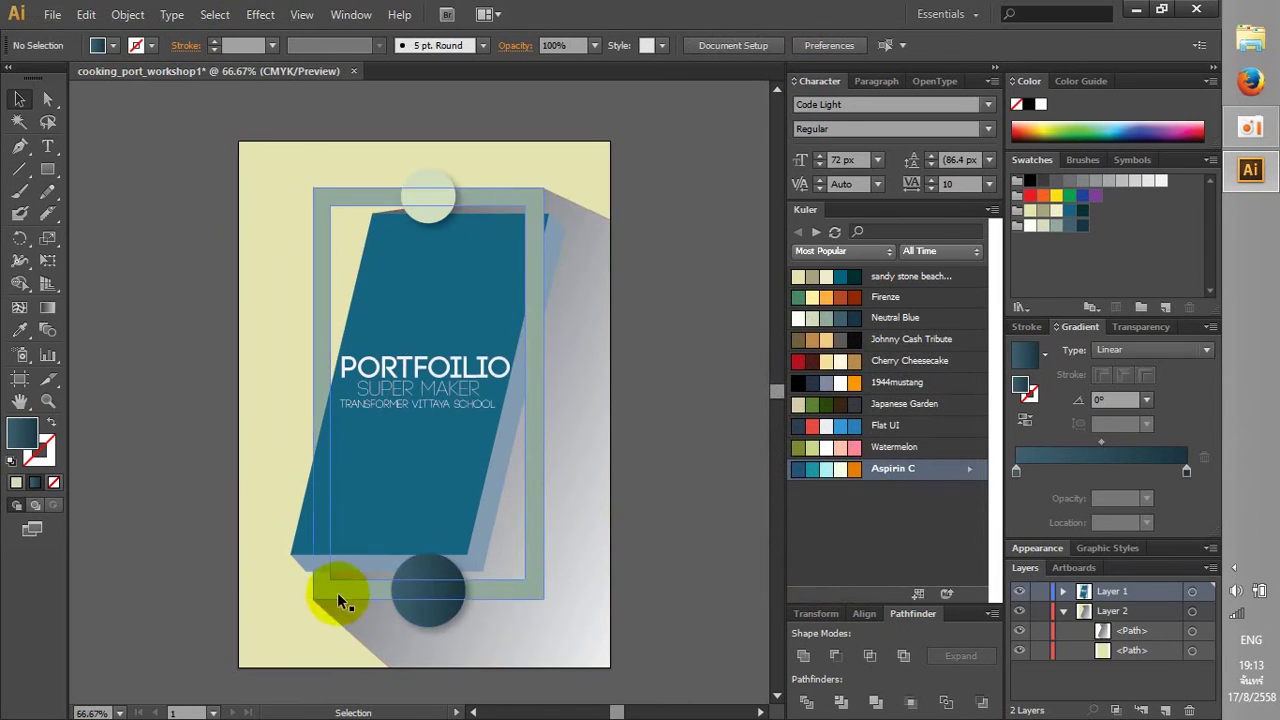
{"action": "left_click", "coordinate": [318, 592]}
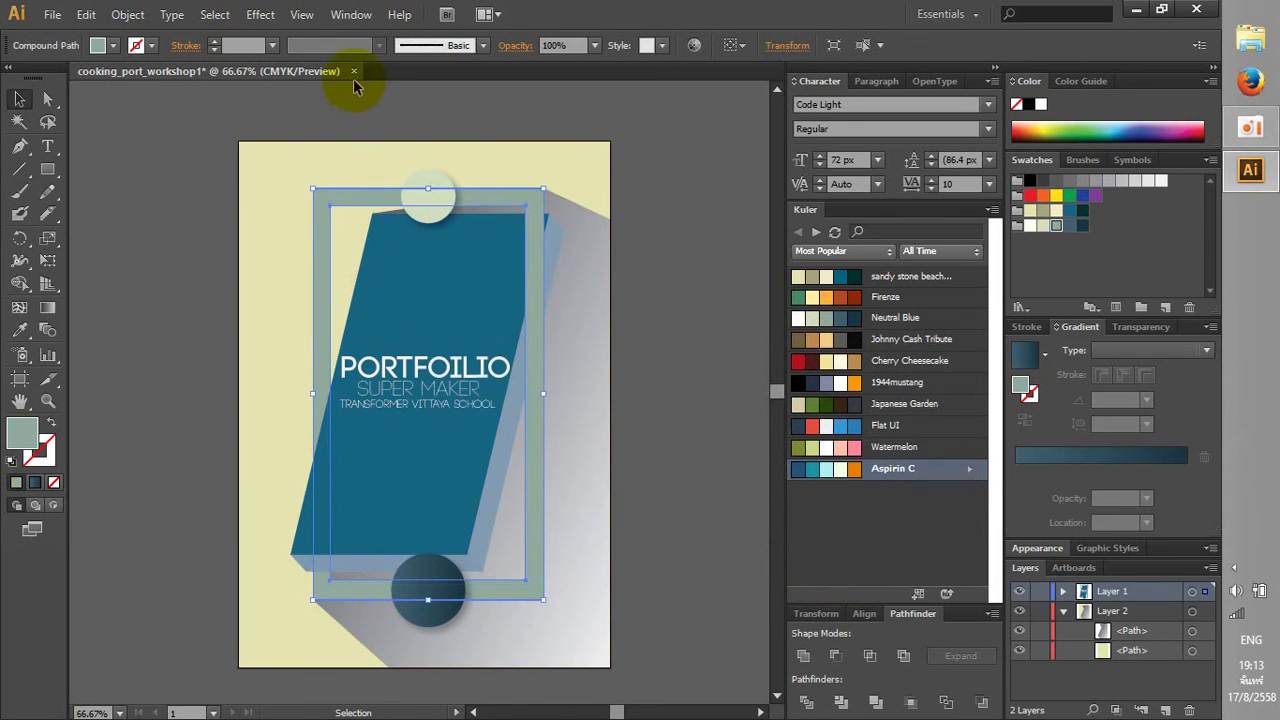
{"action": "left_click", "coordinate": [694, 262]}
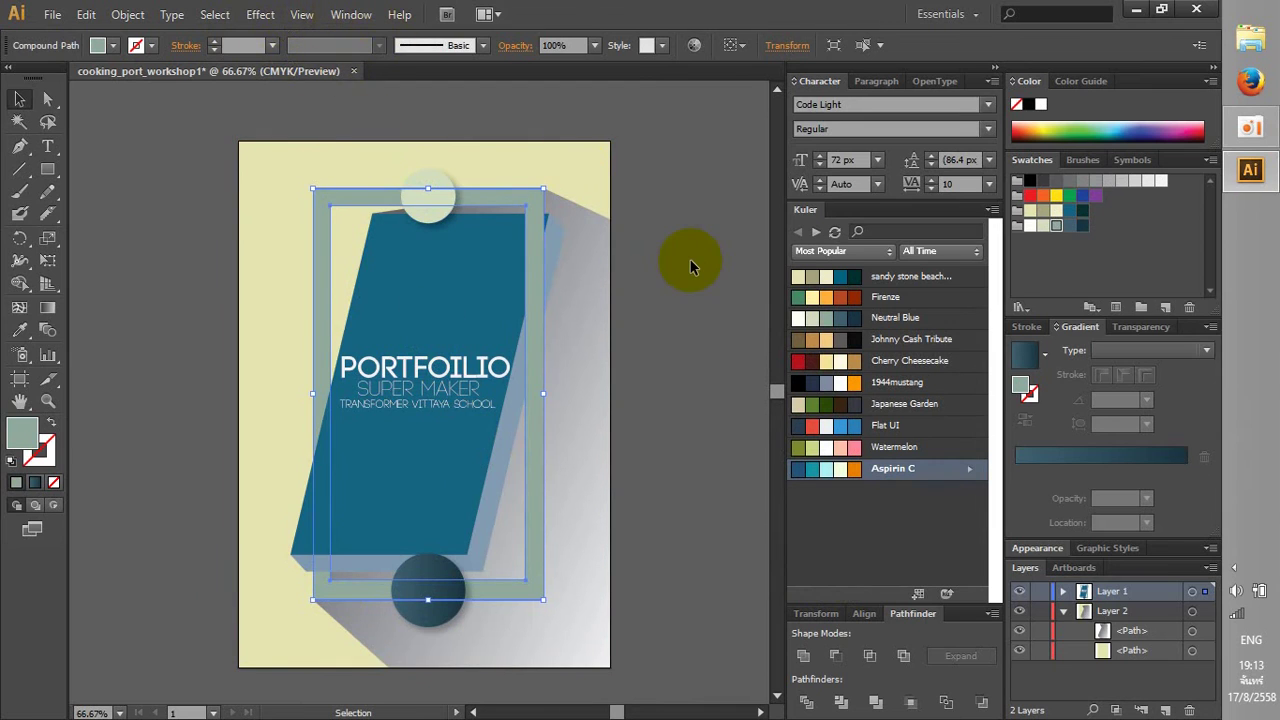
{"action": "scroll", "coordinate": [673, 400], "scroll_direction": "down", "scroll_amount": 1, "text": "alt"}
{"action": "scroll", "coordinate": [709, 498], "scroll_direction": "down", "scroll_amount": 1, "text": "alt"}
{"action": "scroll", "coordinate": [707, 500], "scroll_direction": "up", "scroll_amount": 2, "text": "alt"}
{"action": "left_click_drag", "start_coordinate": [642, 516], "coordinate": [509, 514]}
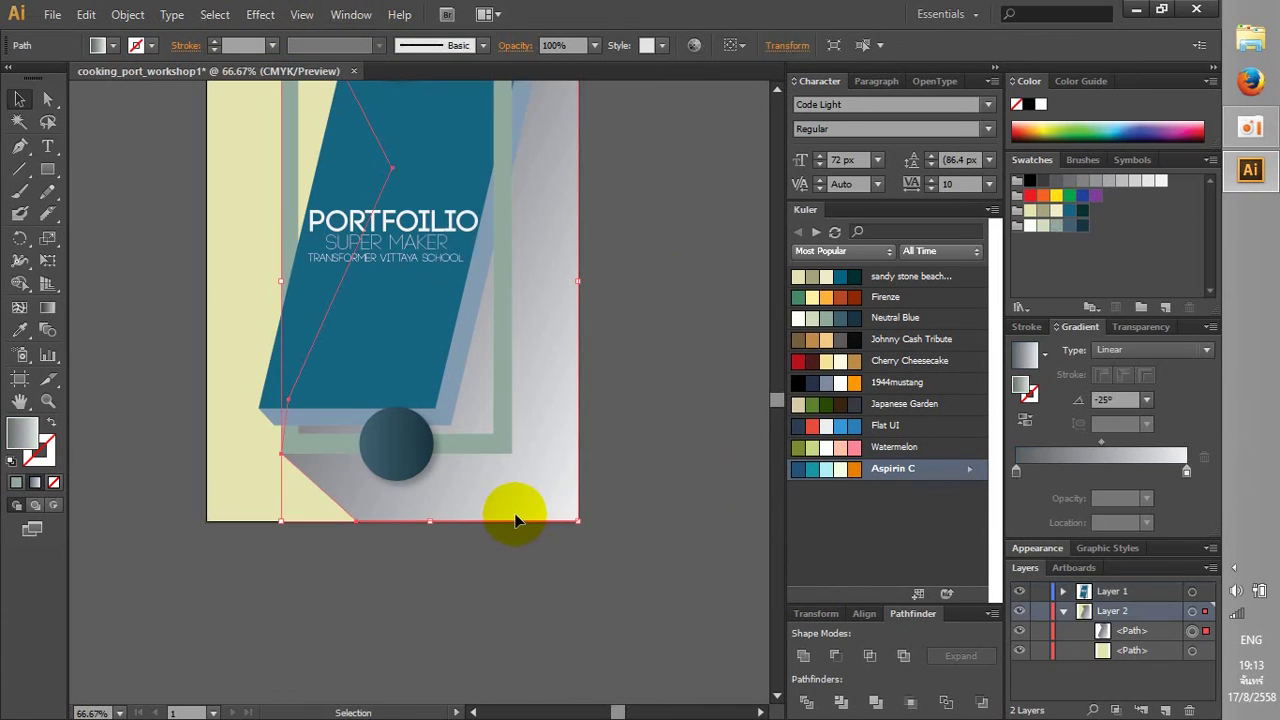
{"action": "key", "text": "ctrl+minus"}
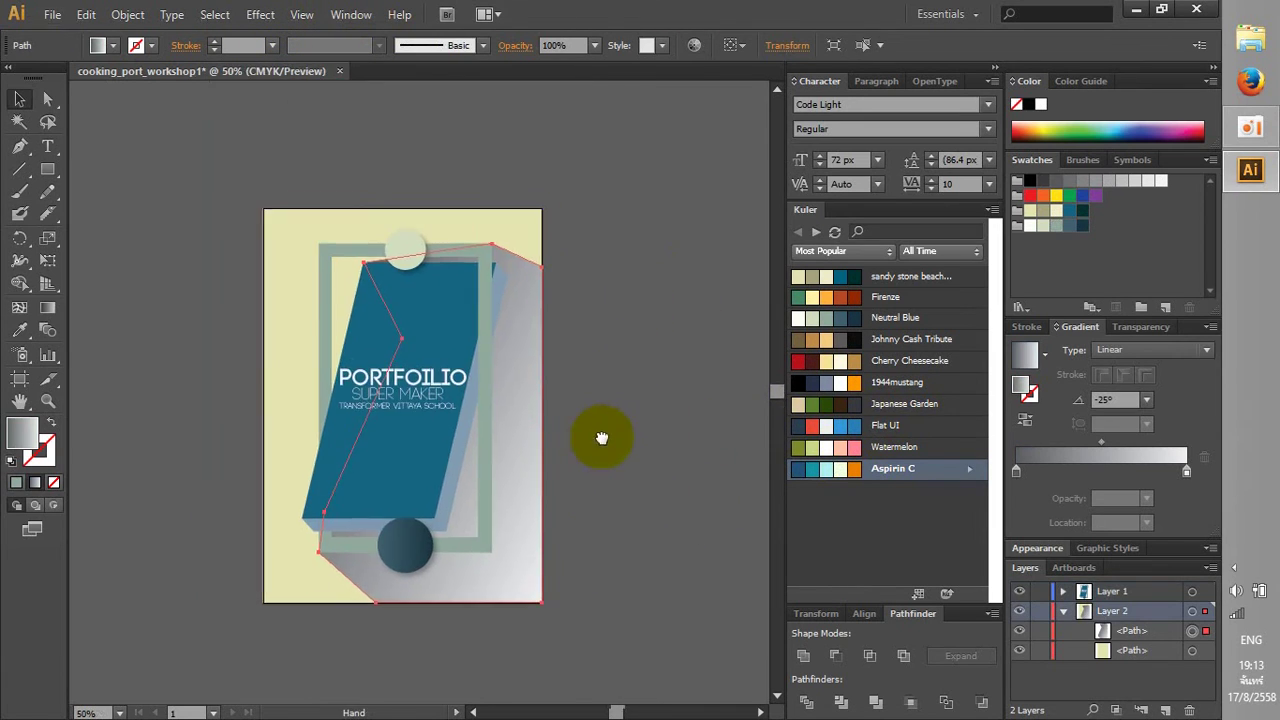
Try black and grey swatches on the shadow, settling on a near-white K5 fill
{"action": "left_click", "coordinate": [1147, 181]}
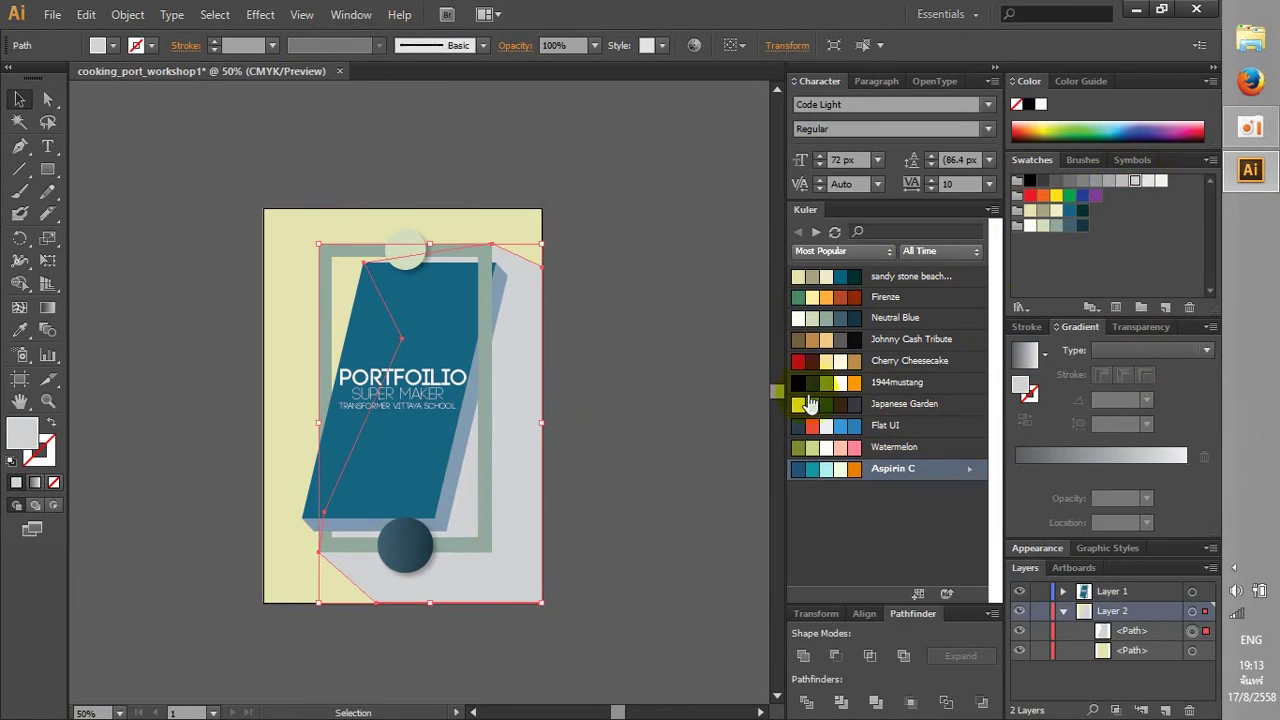
{"action": "left_click", "coordinate": [1030, 181]}
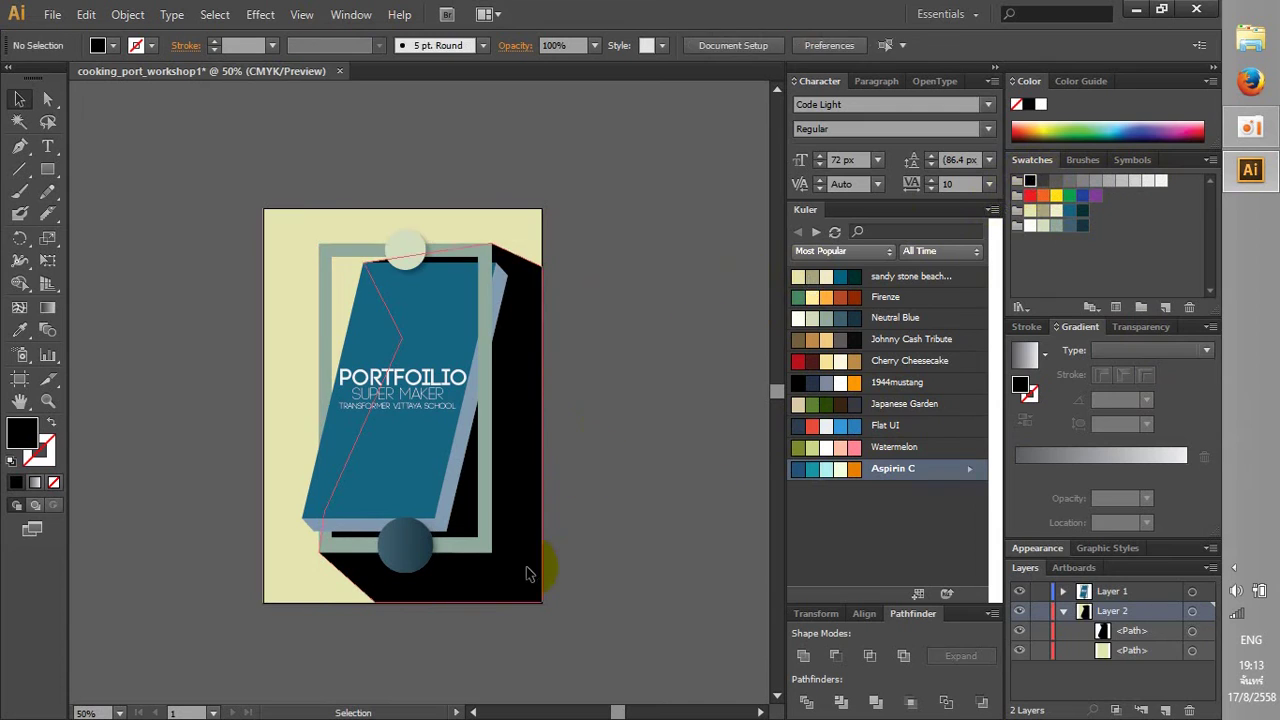
{"action": "left_click", "coordinate": [1075, 181]}
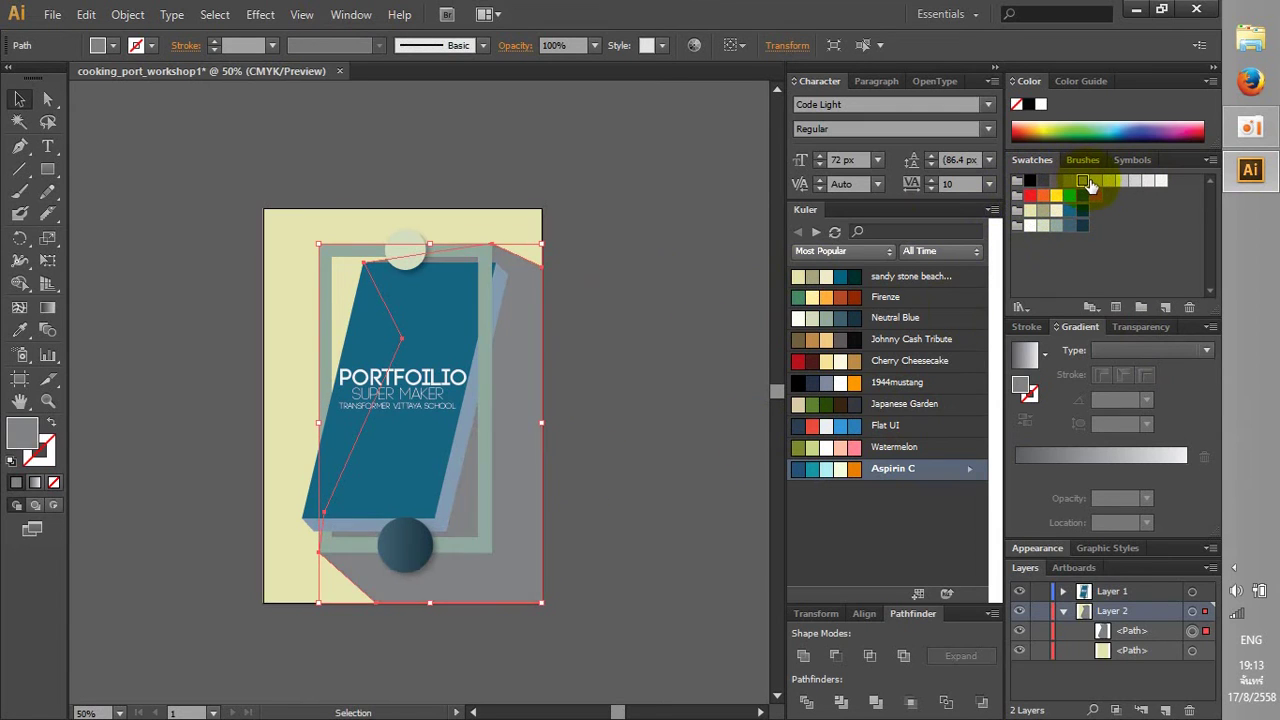
{"action": "left_click", "coordinate": [1121, 181]}
{"action": "left_click", "coordinate": [1160, 181]}
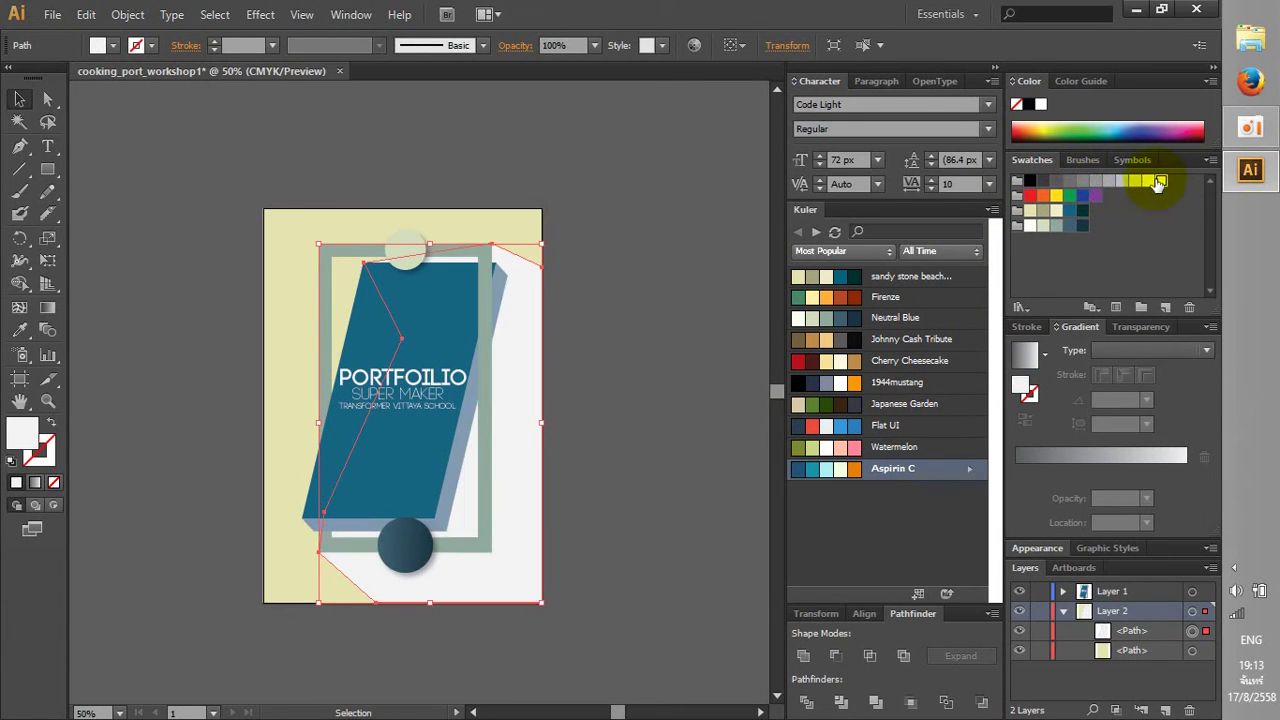
{"action": "left_click", "coordinate": [733, 290]}
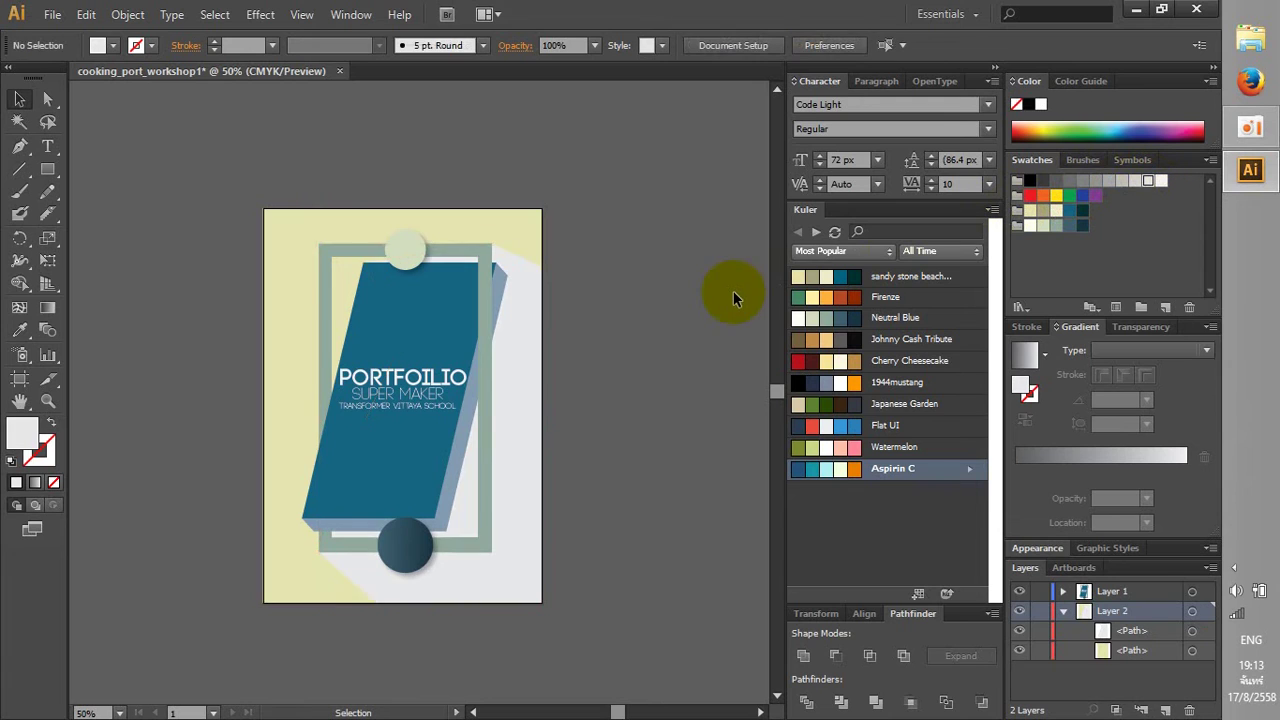
{"action": "scroll", "coordinate": [663, 334], "scroll_direction": "up", "scroll_amount": 1}
{"action": "scroll", "coordinate": [640, 350], "scroll_direction": "up", "scroll_amount": 1}
{"action": "scroll", "coordinate": [570, 430], "scroll_direction": "down", "scroll_amount": 2}
Give the shadow a linear gradient and set its left stop to 41% black
{"action": "left_click", "coordinate": [482, 592]}
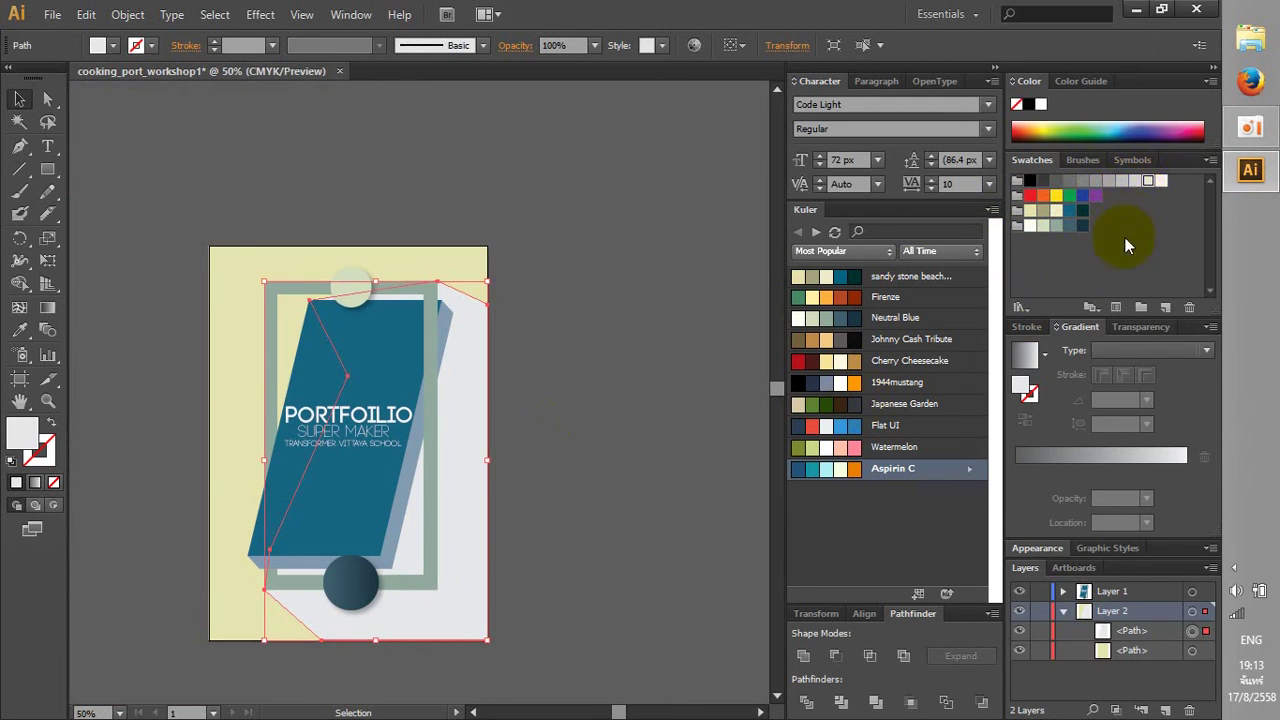
{"action": "left_click_drag", "start_coordinate": [1008, 458], "coordinate": [1149, 222]}
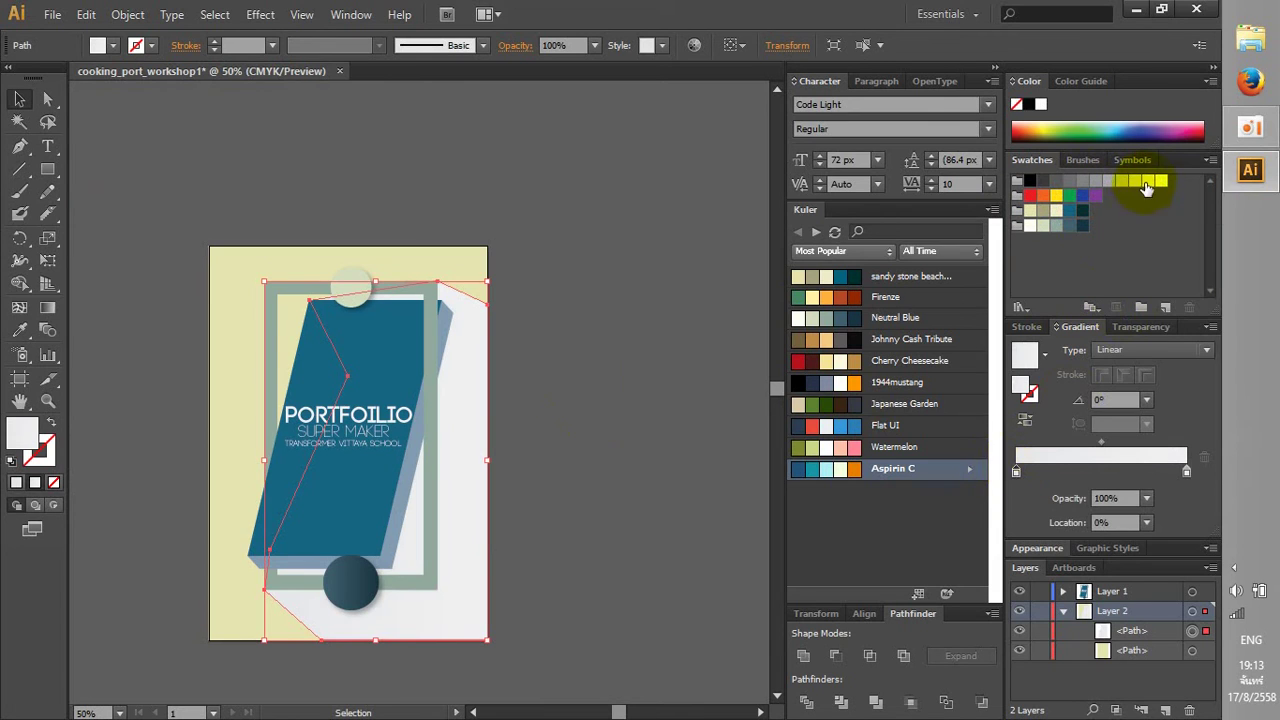
{"action": "left_click", "coordinate": [1187, 472]}
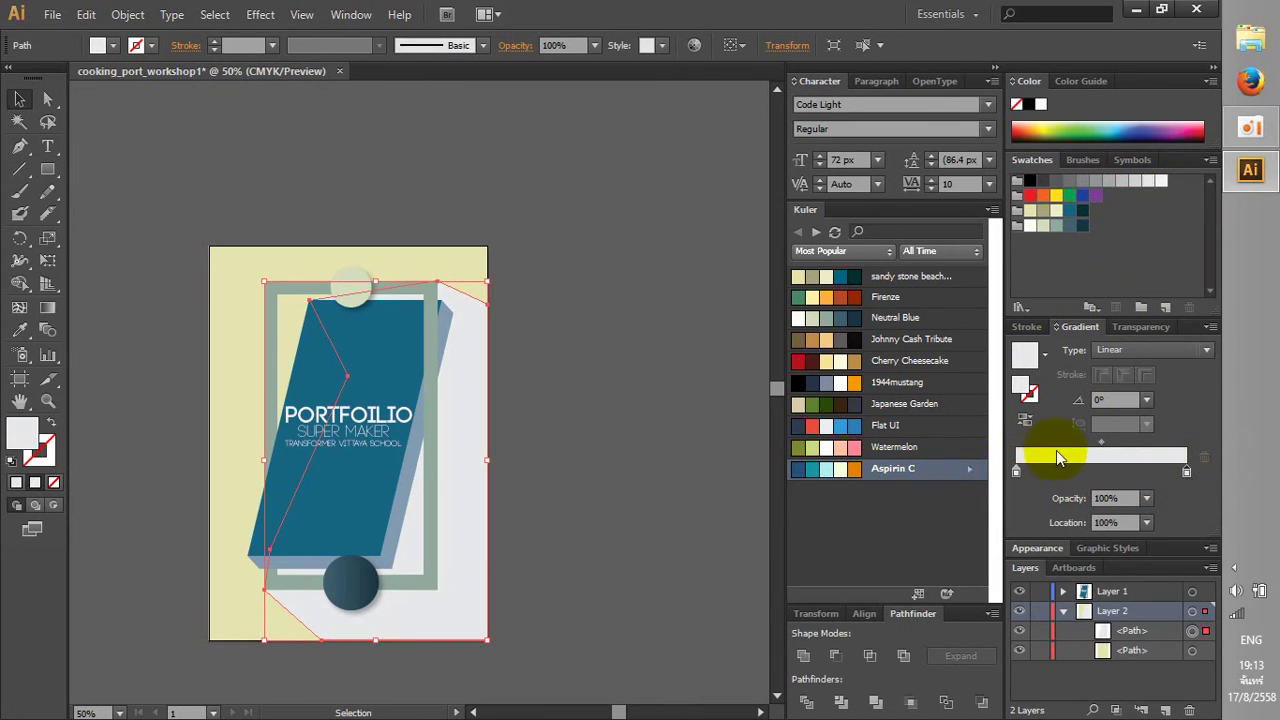
{"action": "double_click", "coordinate": [1018, 474]}
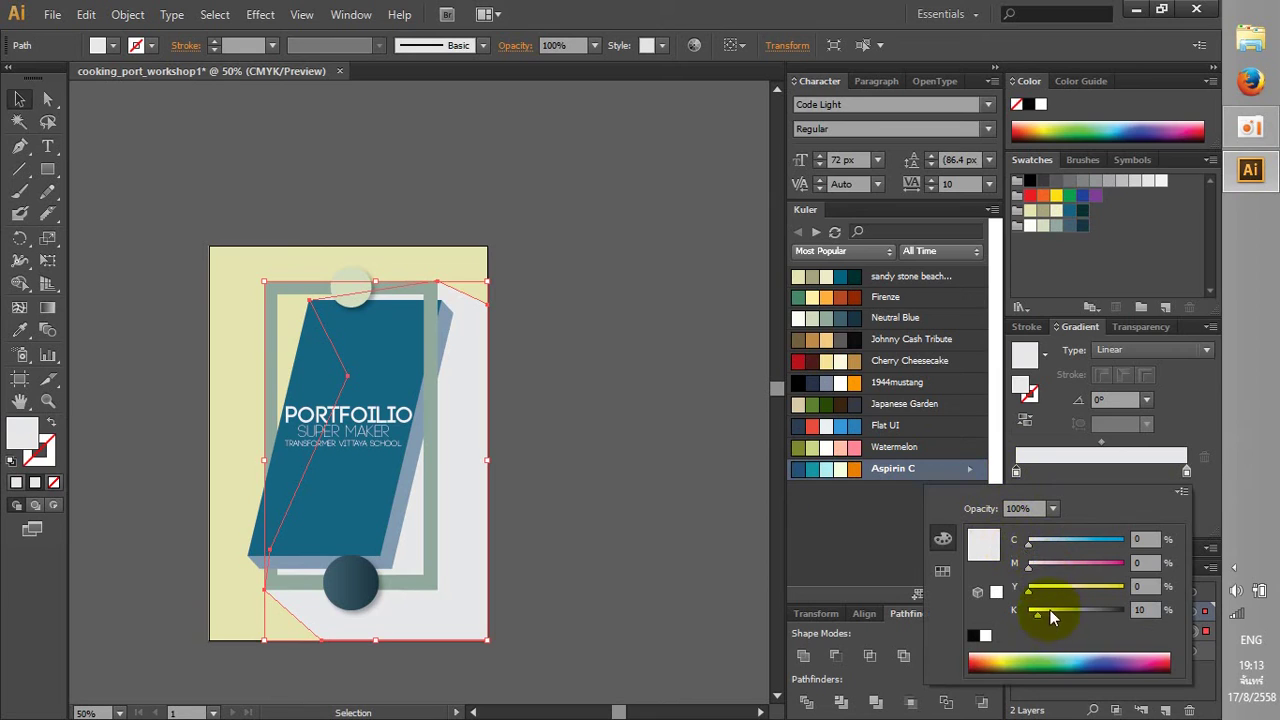
{"action": "left_click", "coordinate": [1138, 610]}
{"action": "key", "text": "Return"}
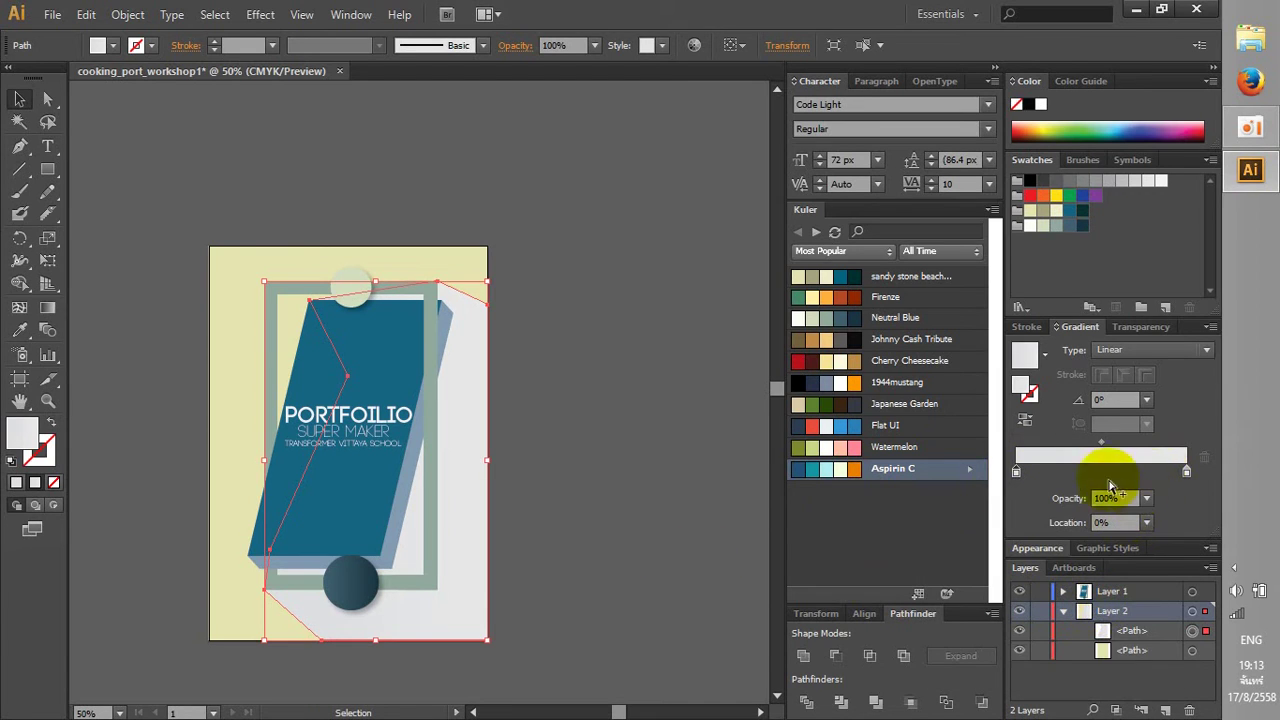
{"action": "double_click", "coordinate": [1016, 470]}
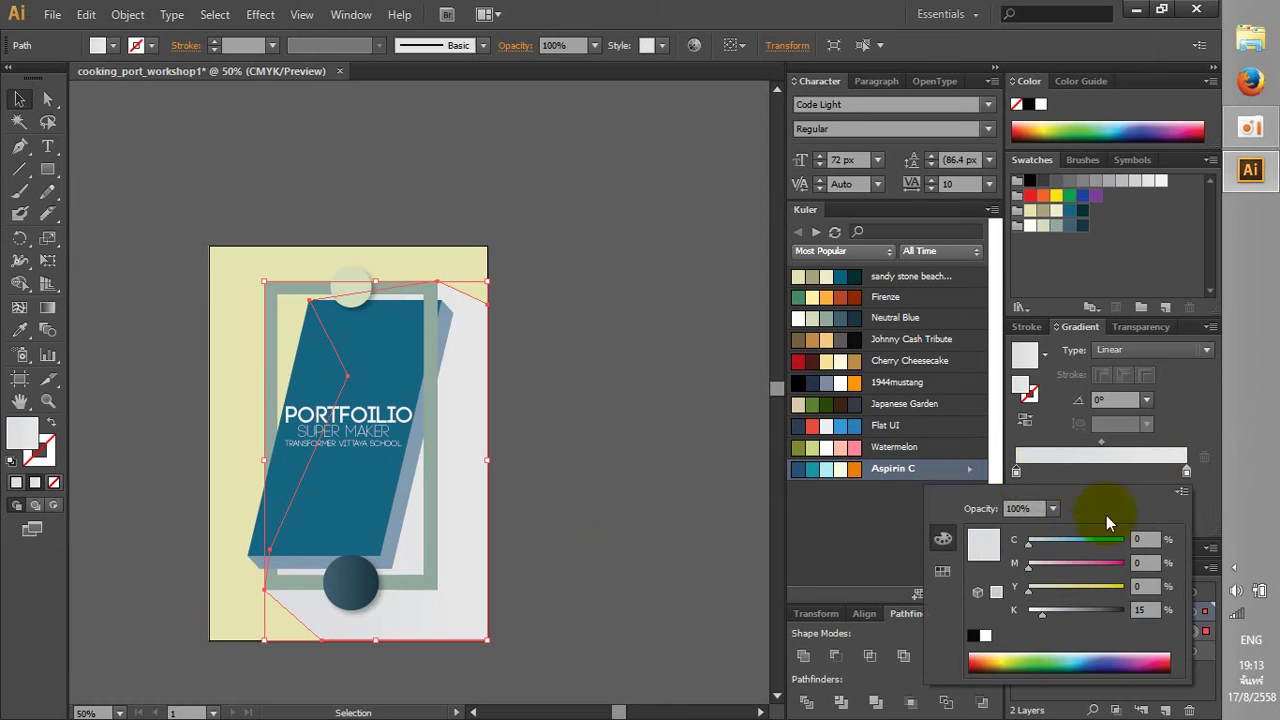
{"action": "left_click_drag", "start_coordinate": [1037, 610], "coordinate": [1068, 612]}
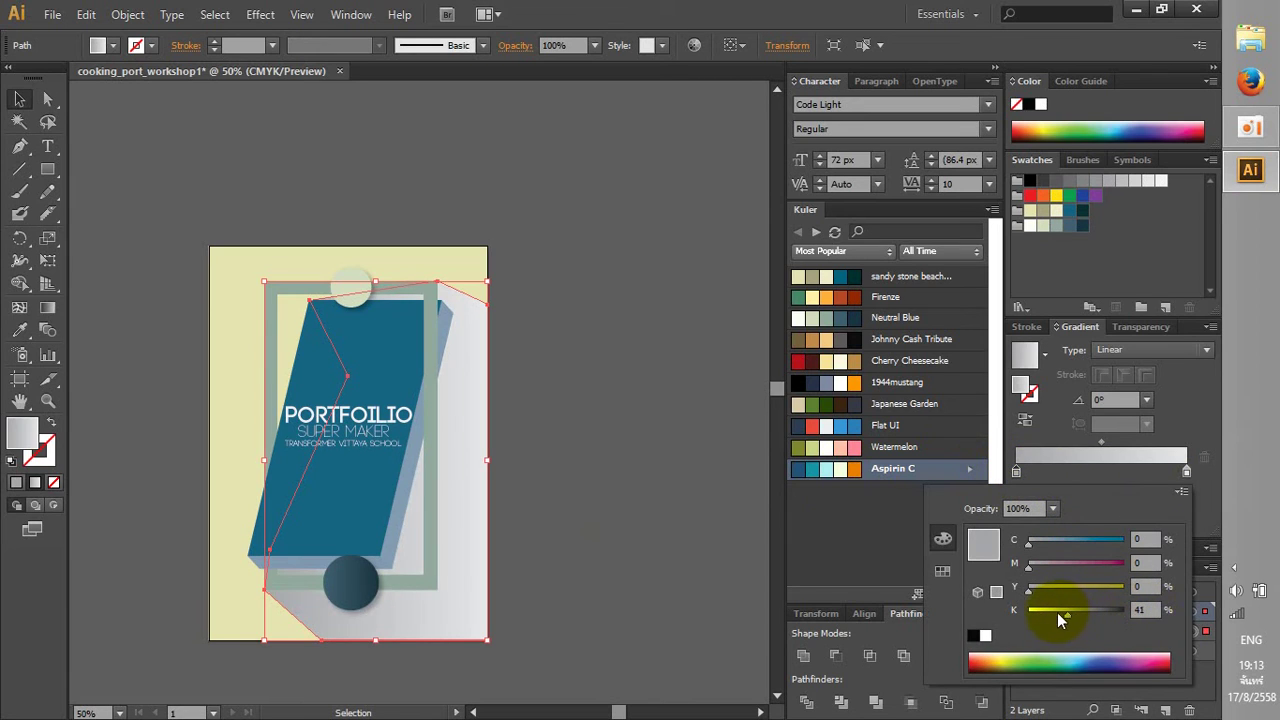
{"action": "left_click", "coordinate": [675, 527]}
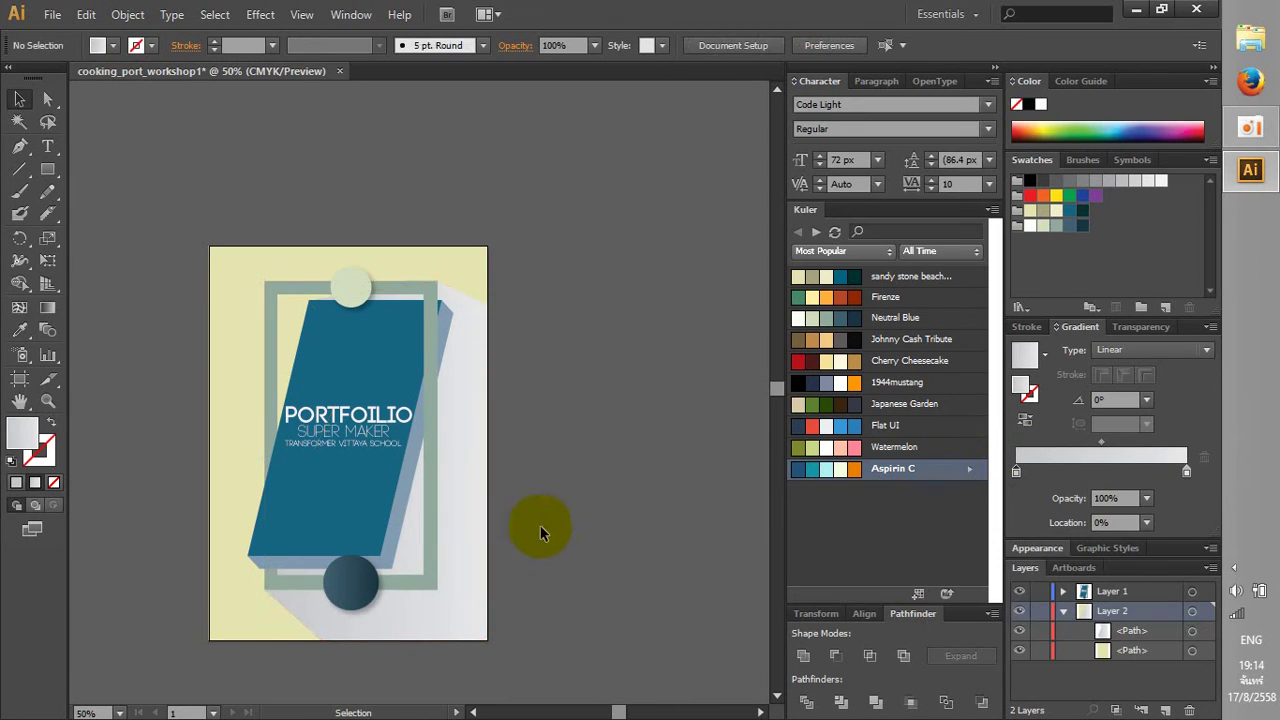
Fill the background rectangle khaki after briefly trying near-white
{"action": "left_click", "coordinate": [341, 490]}
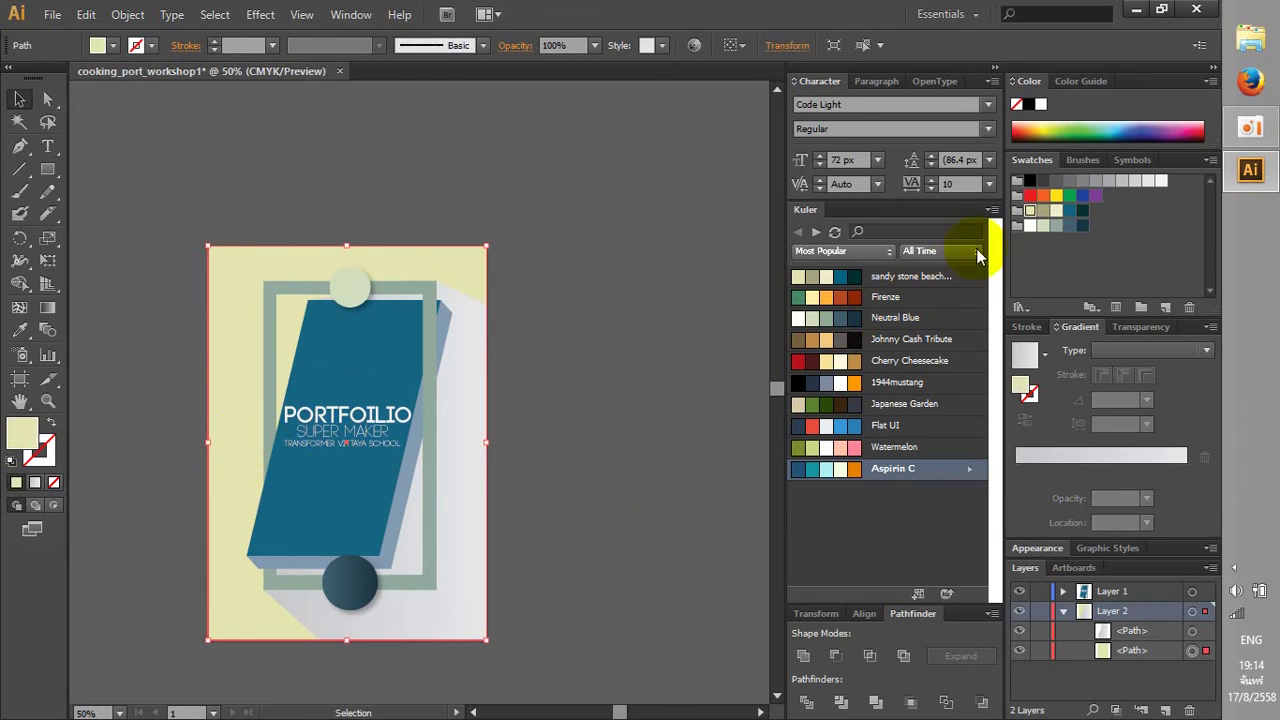
{"action": "left_click", "coordinate": [1032, 233]}
{"action": "left_click", "coordinate": [643, 286]}
{"action": "key", "text": "ctrl+plus"}
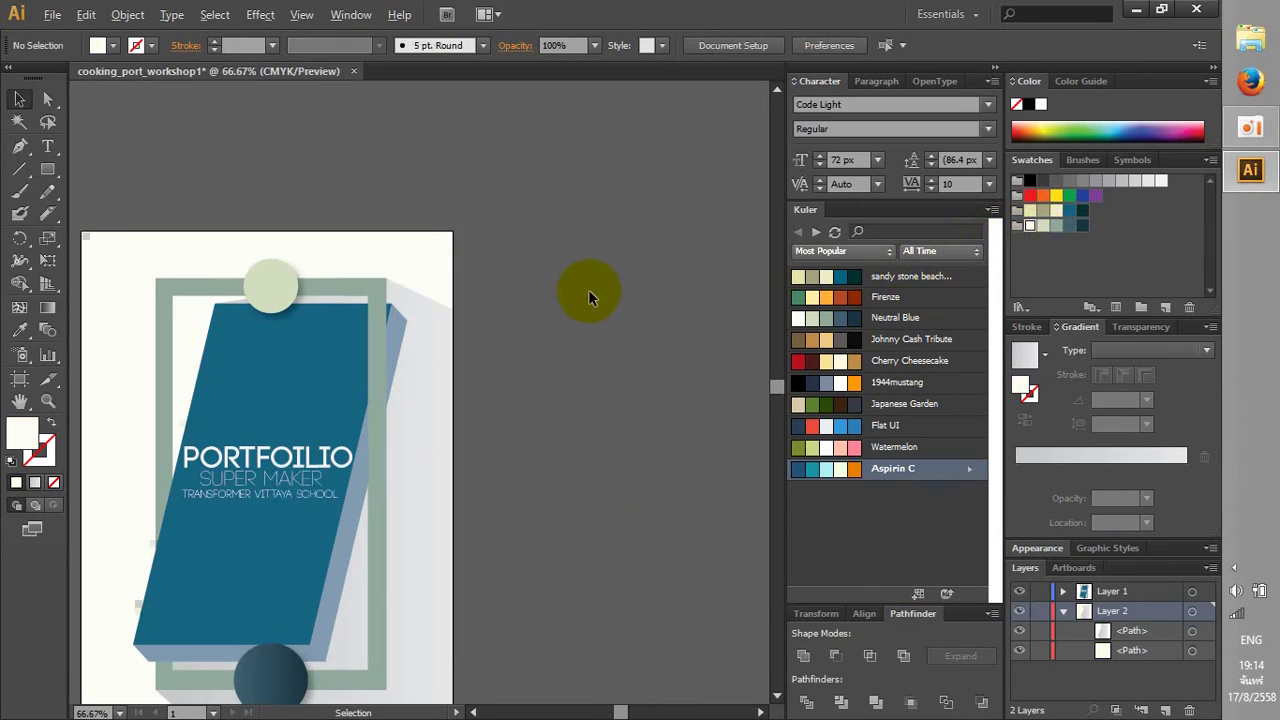
{"action": "left_click", "coordinate": [338, 308]}
{"action": "left_click", "coordinate": [1043, 211]}
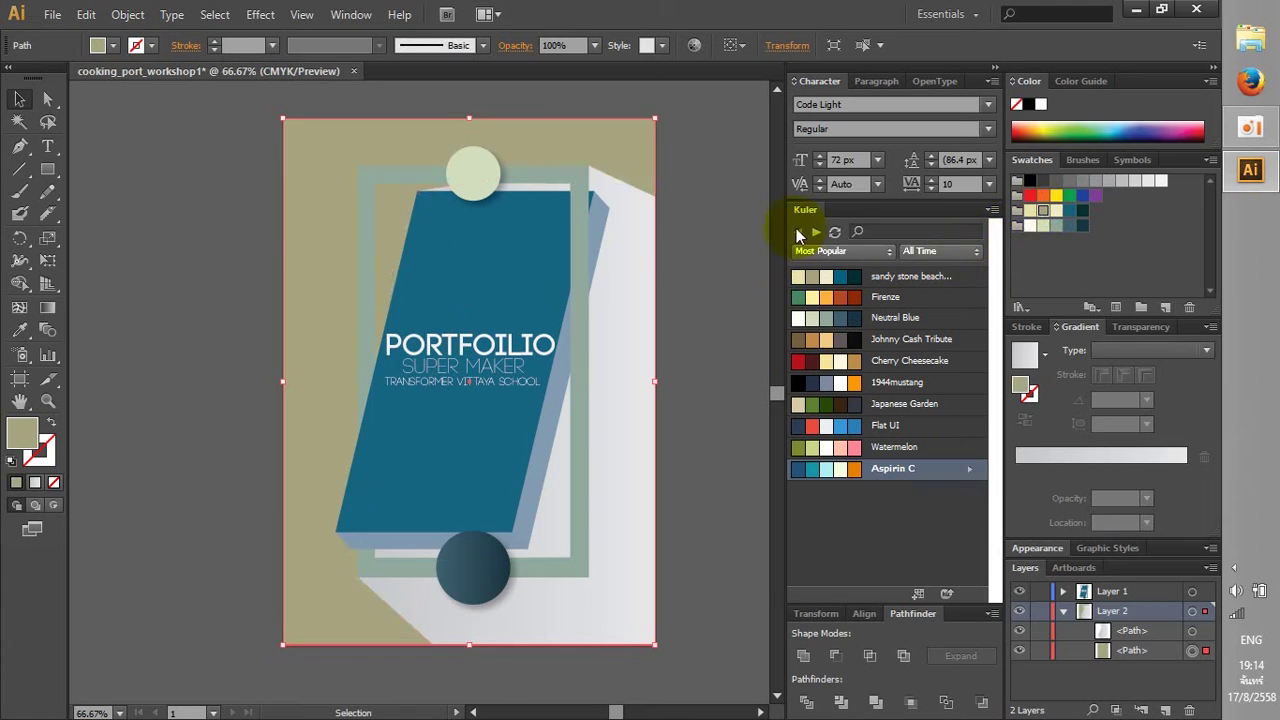
{"action": "left_click", "coordinate": [756, 198]}
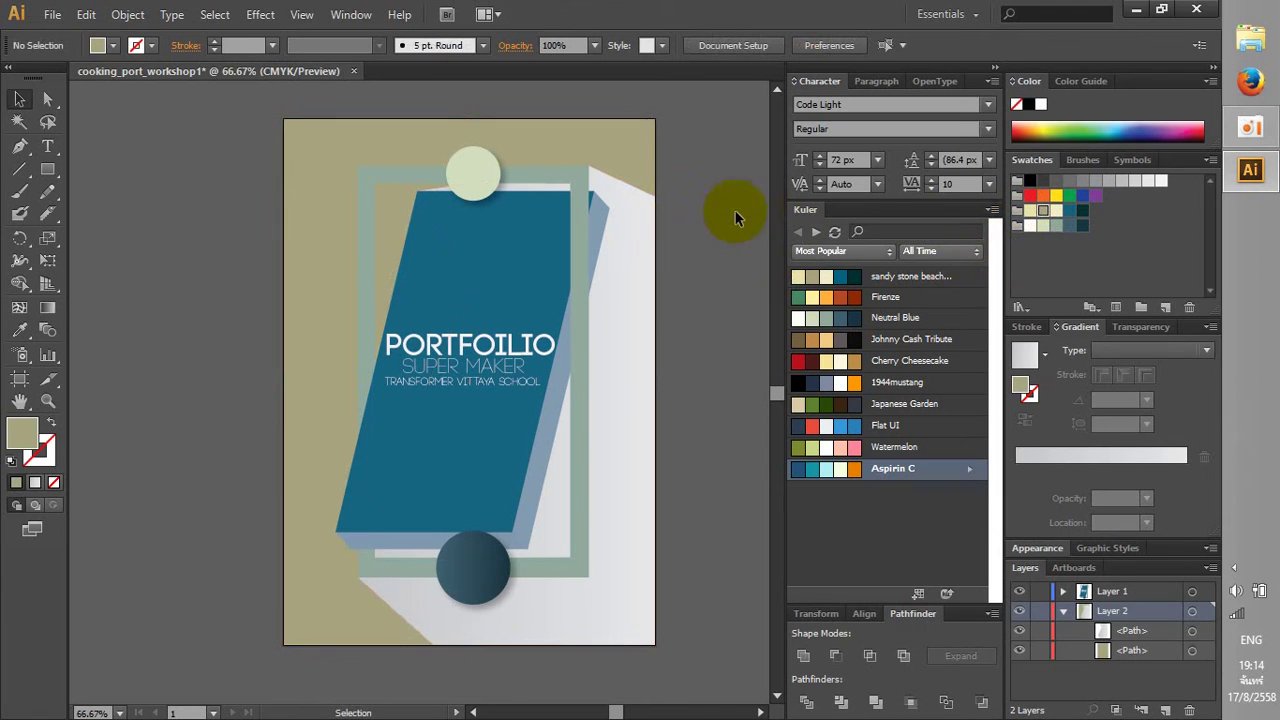
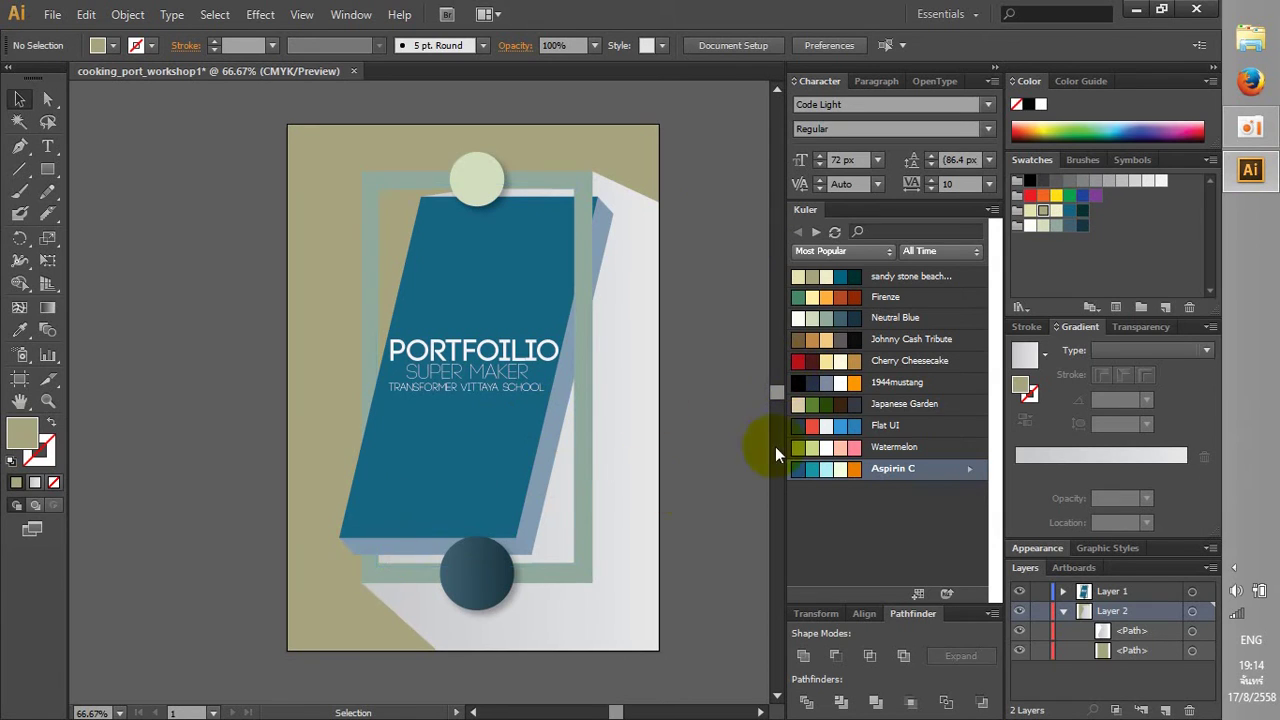
Return to the Illustrator document and draw a star beside the artboard with the Star Tool
{"action": "left_click", "coordinate": [1262, 134]}
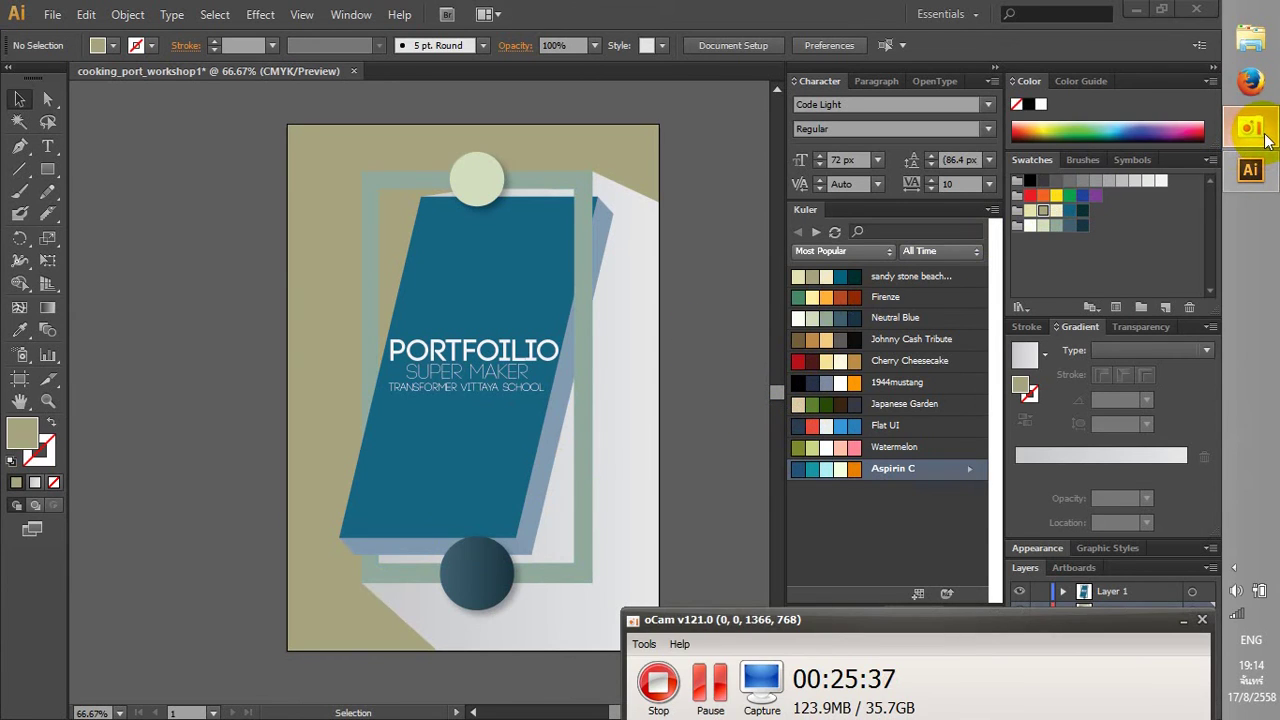
{"action": "left_click", "coordinate": [1266, 138]}
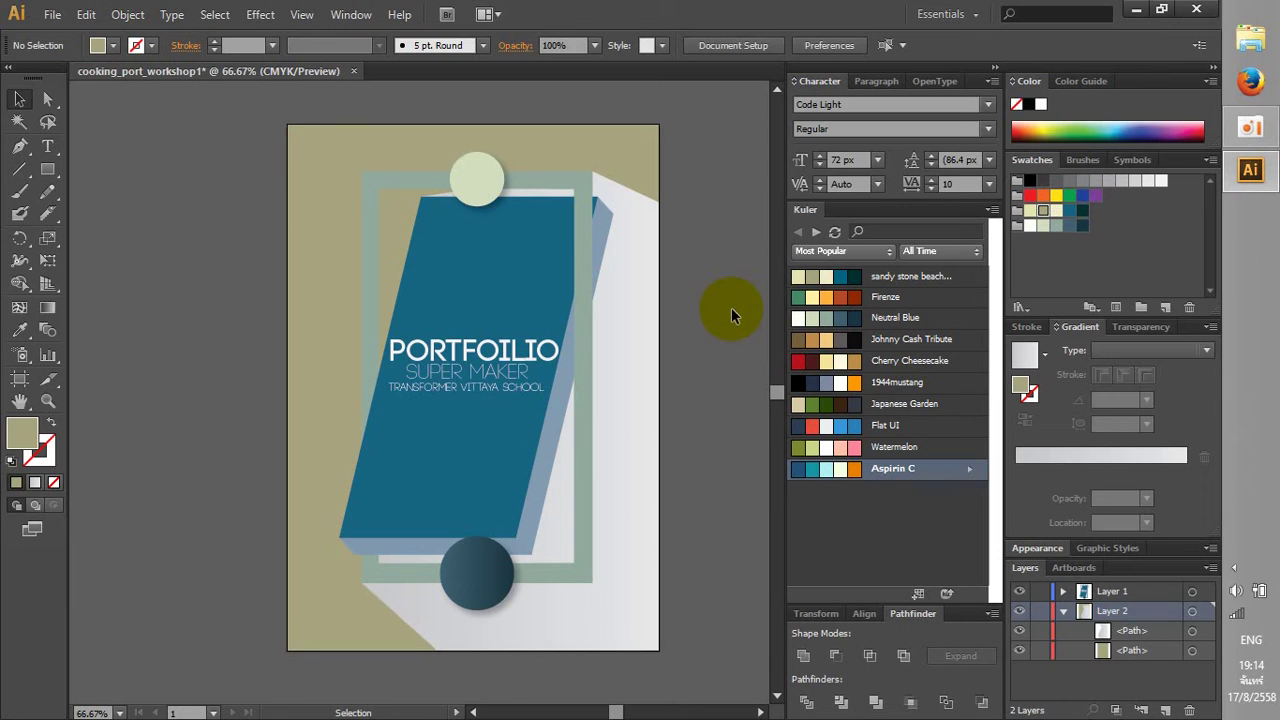
{"action": "scroll", "coordinate": [714, 276], "scroll_direction": "right", "scroll_amount": 2}
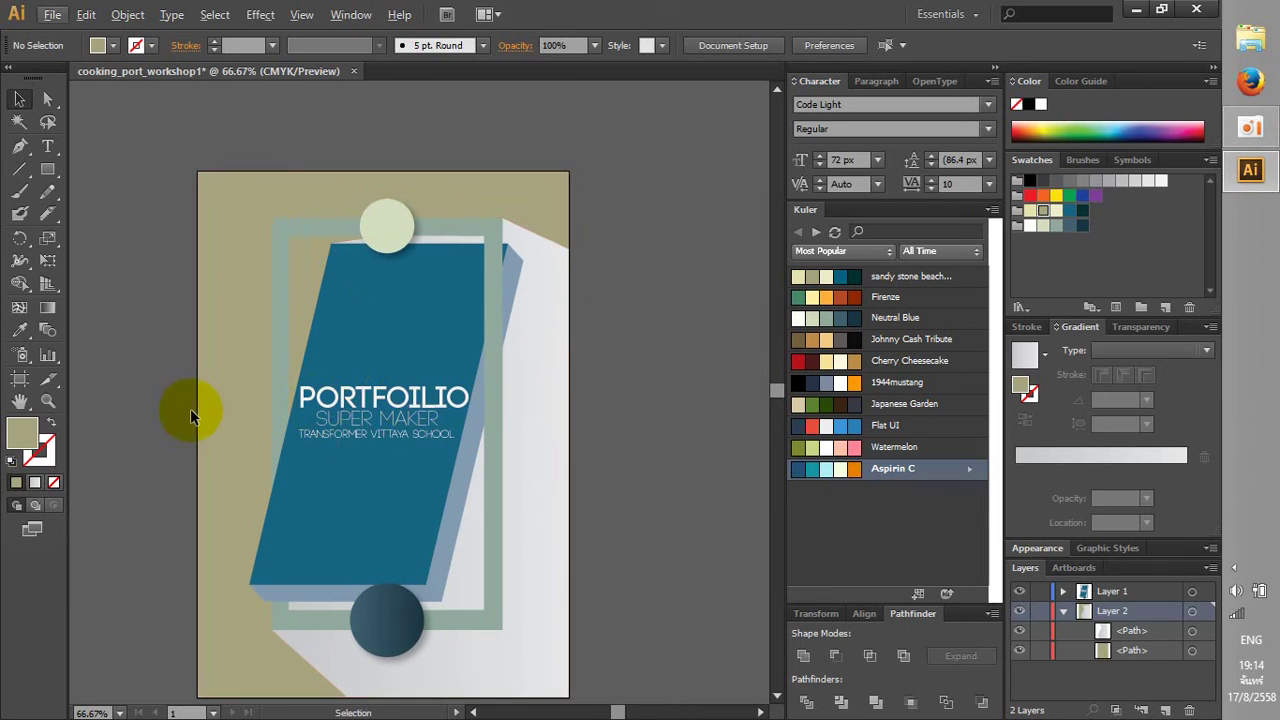
{"action": "scroll", "coordinate": [190, 408], "scroll_direction": "up", "scroll_amount": 2}
{"action": "scroll", "coordinate": [300, 363], "scroll_direction": "down", "scroll_amount": 2}
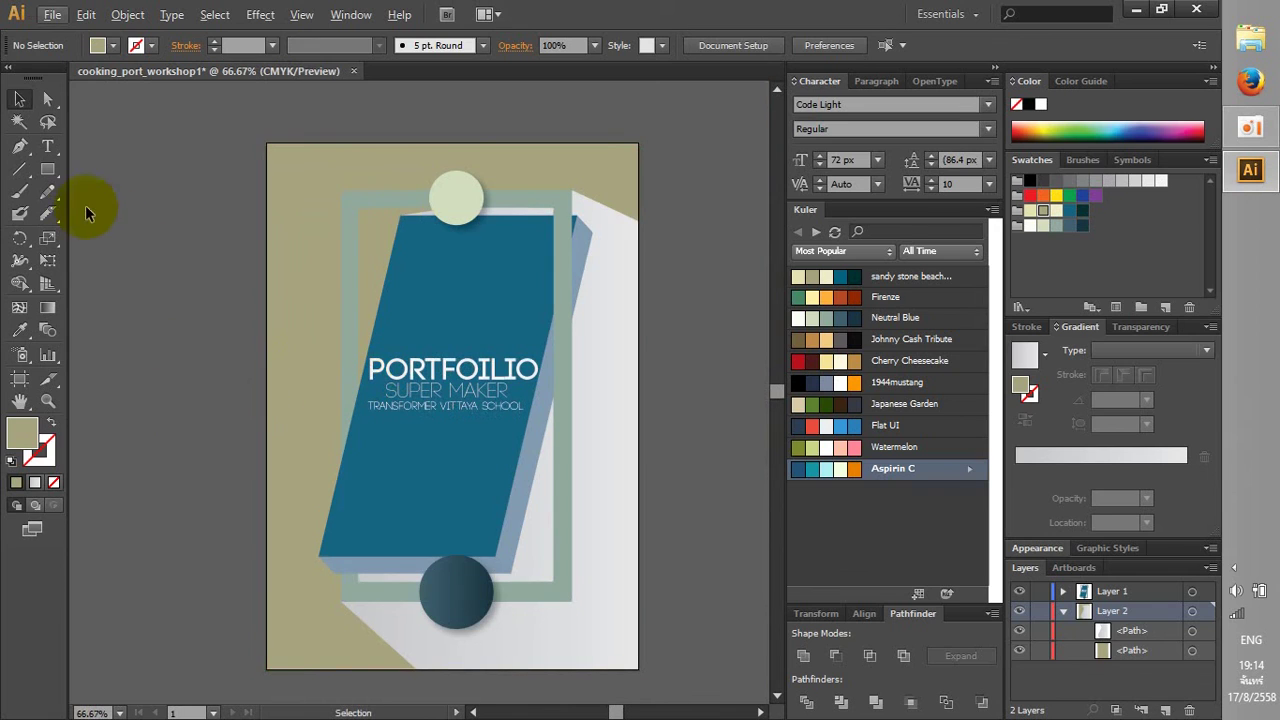
{"action": "left_click", "coordinate": [55, 170]}
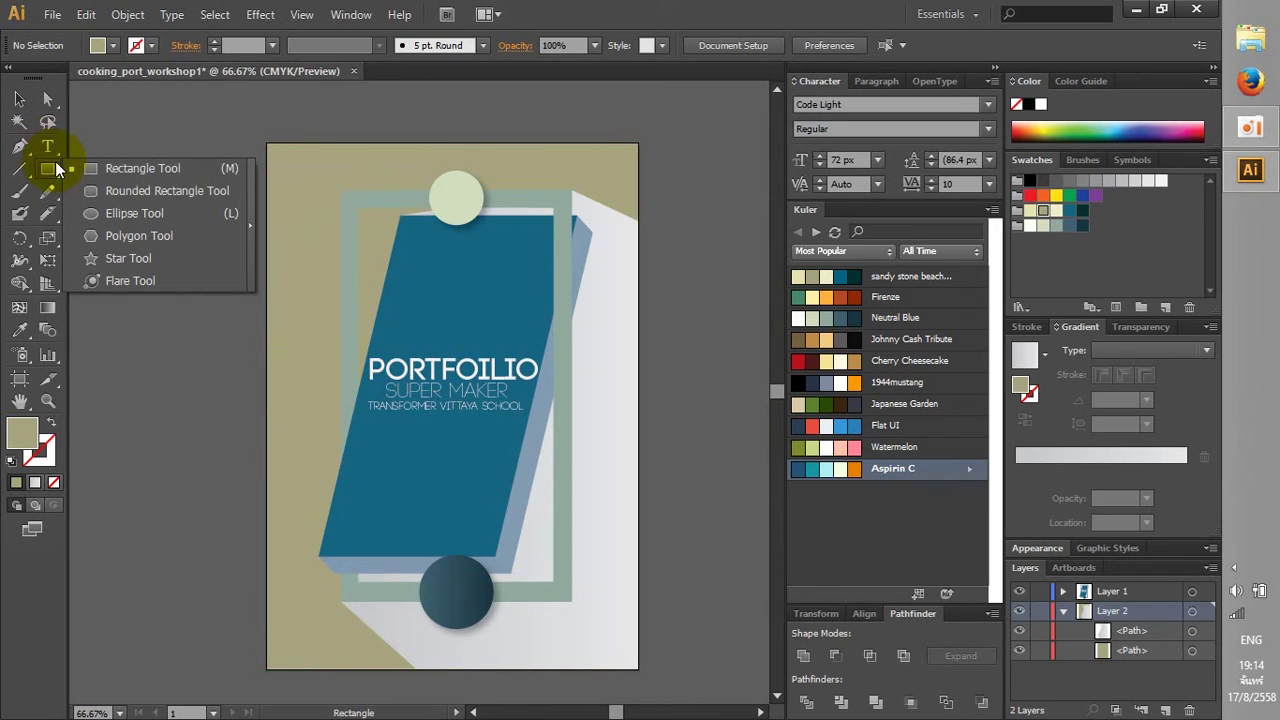
{"action": "left_click", "coordinate": [128, 258]}
{"action": "left_click_drag", "start_coordinate": [170, 210], "coordinate": [204, 298]}
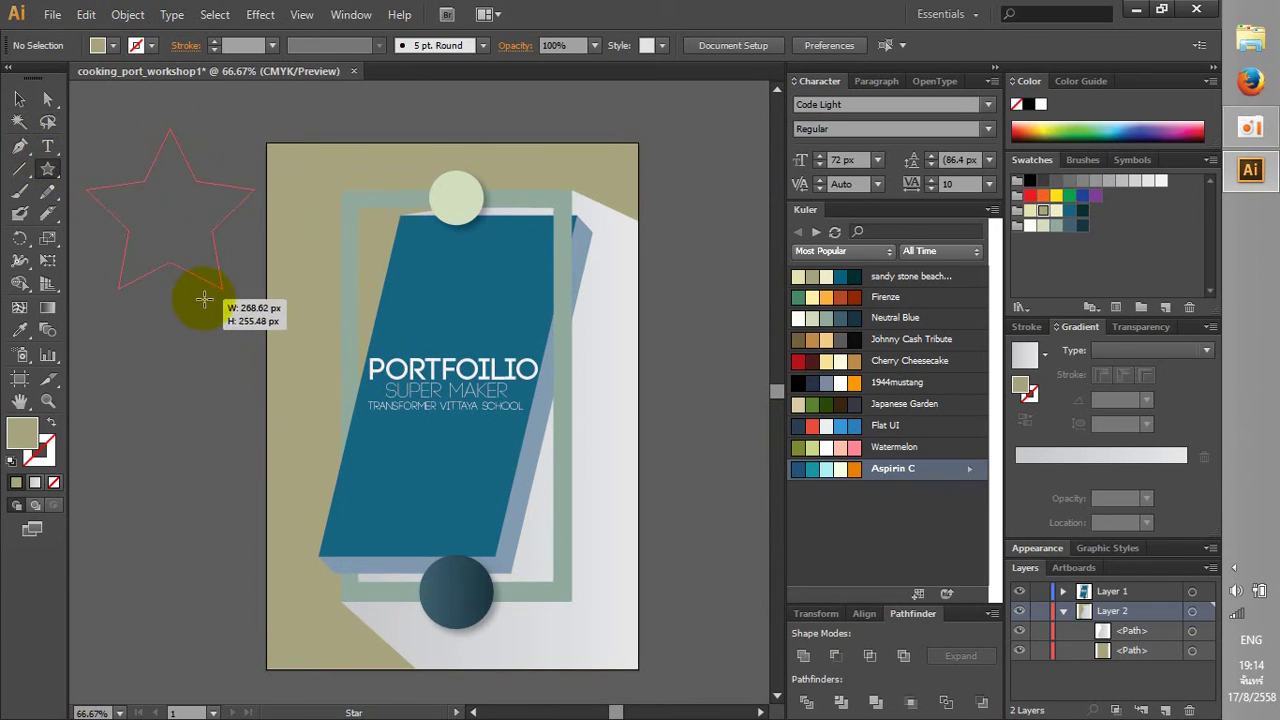
{"action": "left_click", "coordinate": [19, 99]}
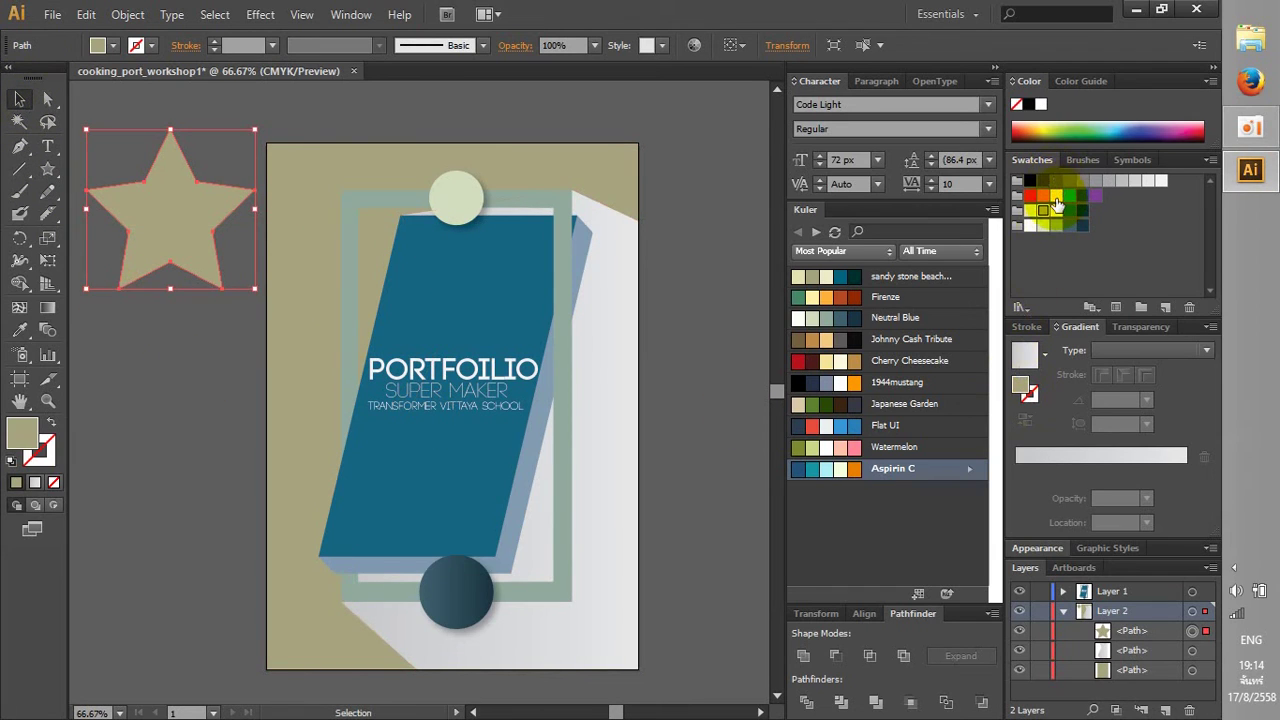
Fill the star dark blue, scale it down, and cut it from the lower layer
{"action": "left_click", "coordinate": [1056, 197]}
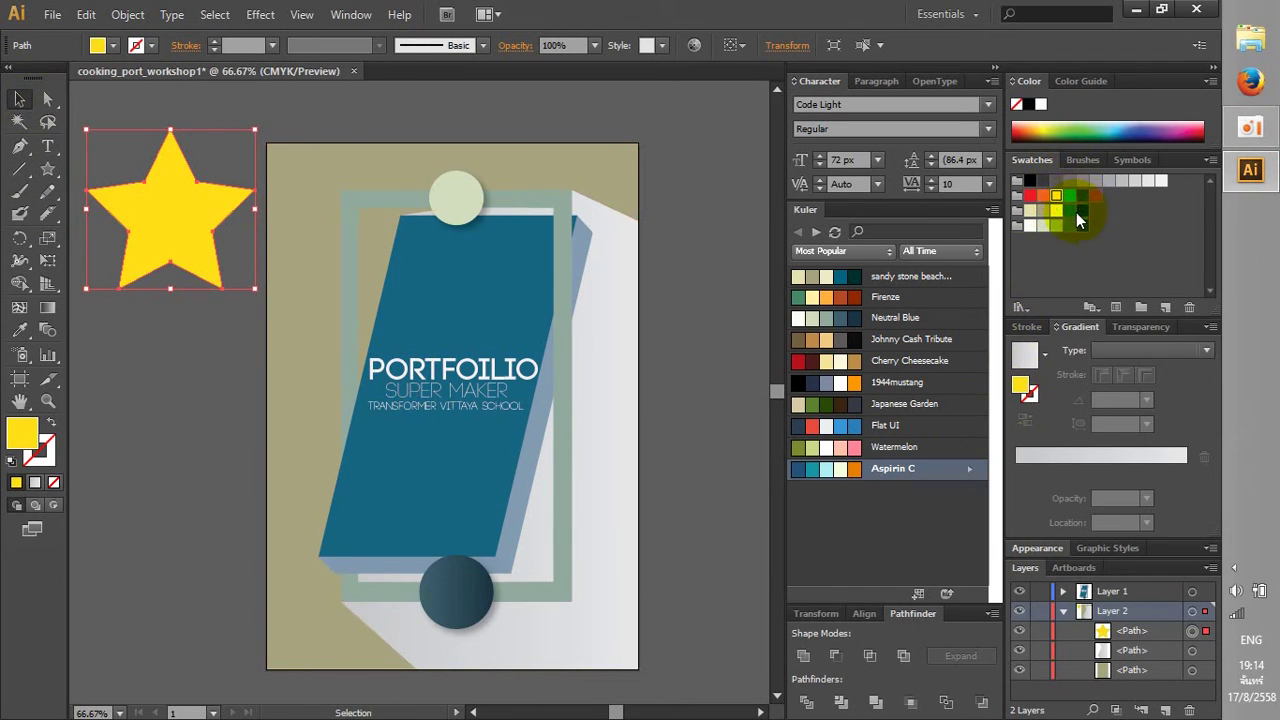
{"action": "left_click", "coordinate": [1069, 211]}
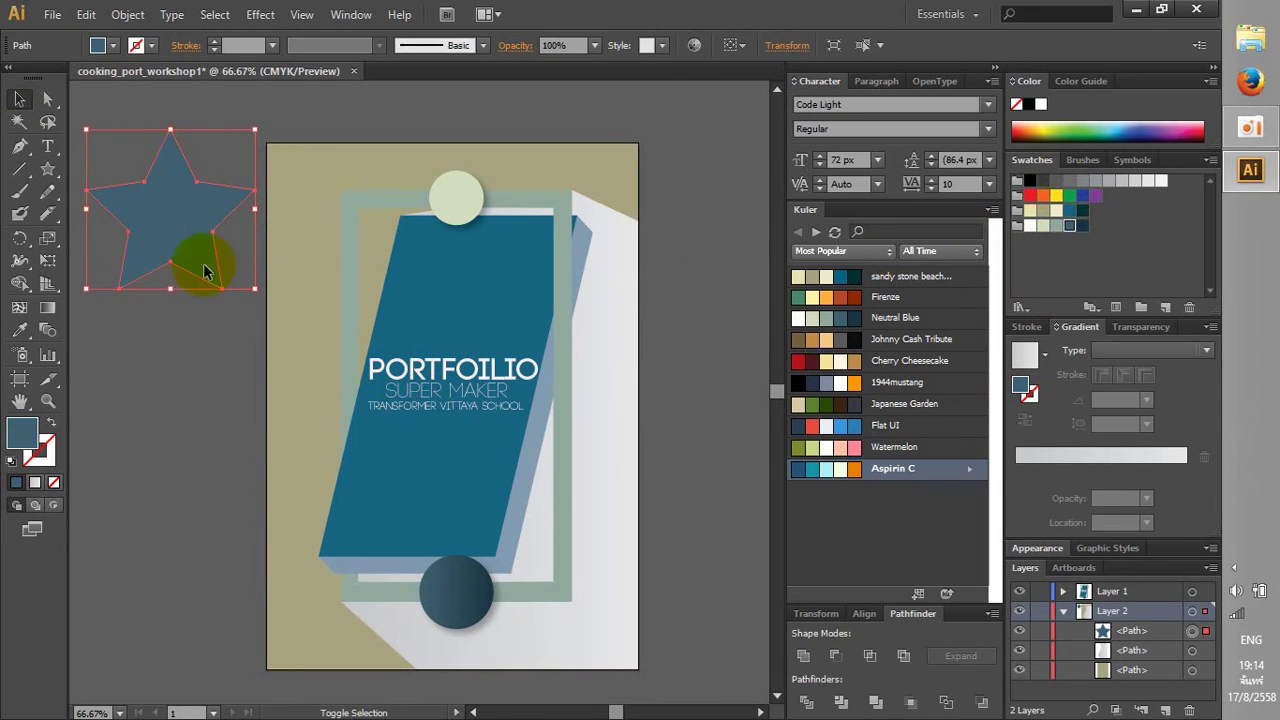
{"action": "mouse_move", "coordinate": [255, 288]}
{"action": "left_mouse_down"}
{"action": "mouse_move", "coordinate": [150, 188]}
{"action": "mouse_move", "coordinate": [466, 270]}
{"action": "left_mouse_up"}
{"action": "left_click", "coordinate": [752, 342]}
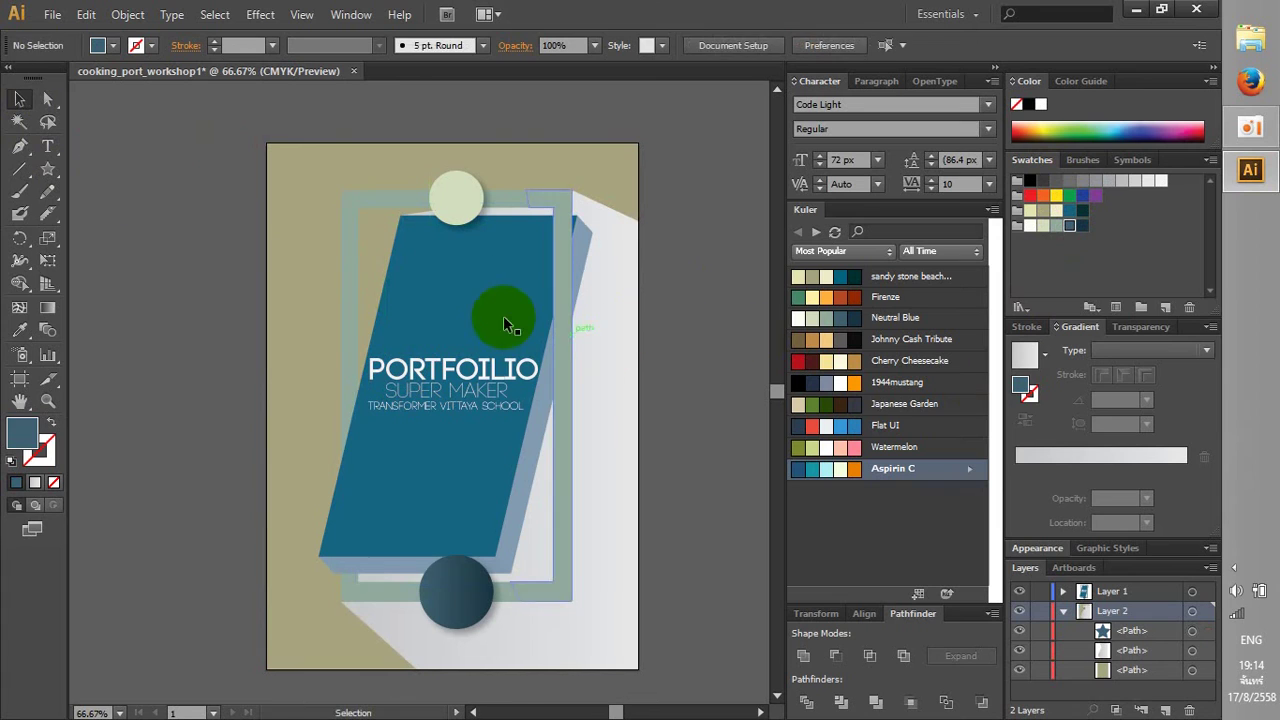
{"action": "key", "text": "ctrl+z"}
{"action": "key", "text": "ctrl+z"}
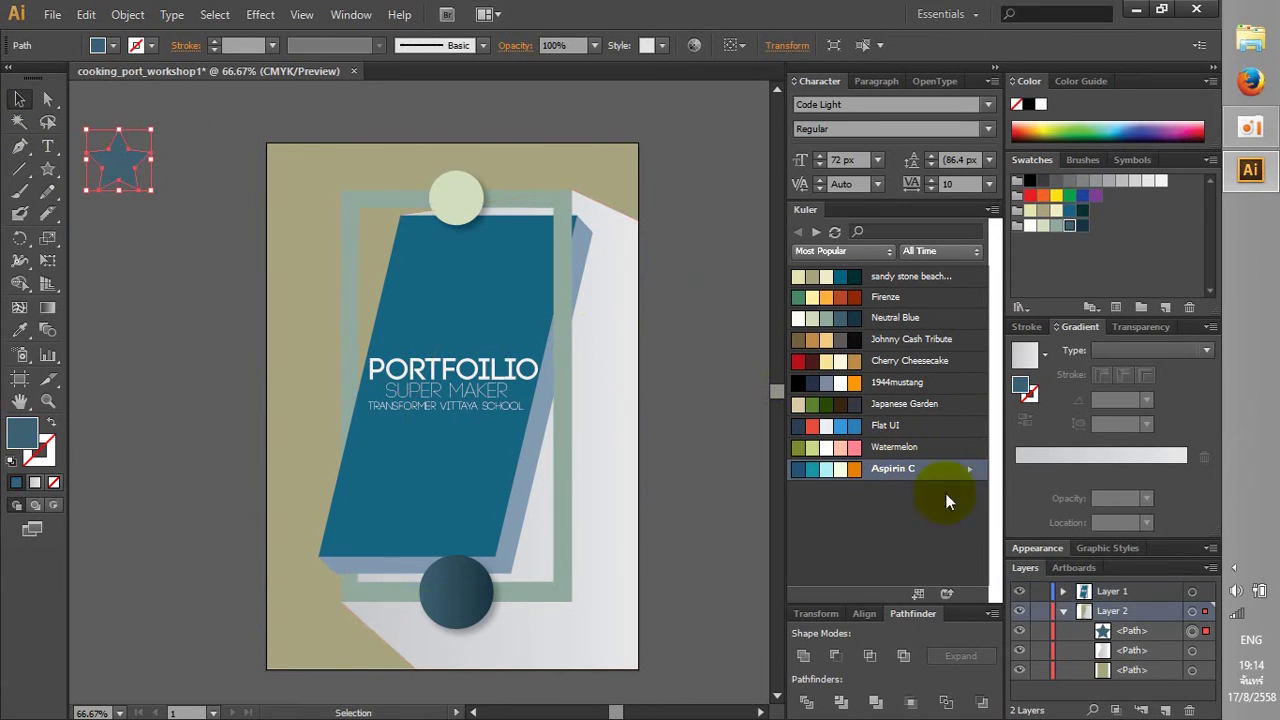
{"action": "key", "text": "ctrl+x"}
Paste the star into Layer 1 on the blue panel and fill it white
{"action": "left_click", "coordinate": [1064, 611]}
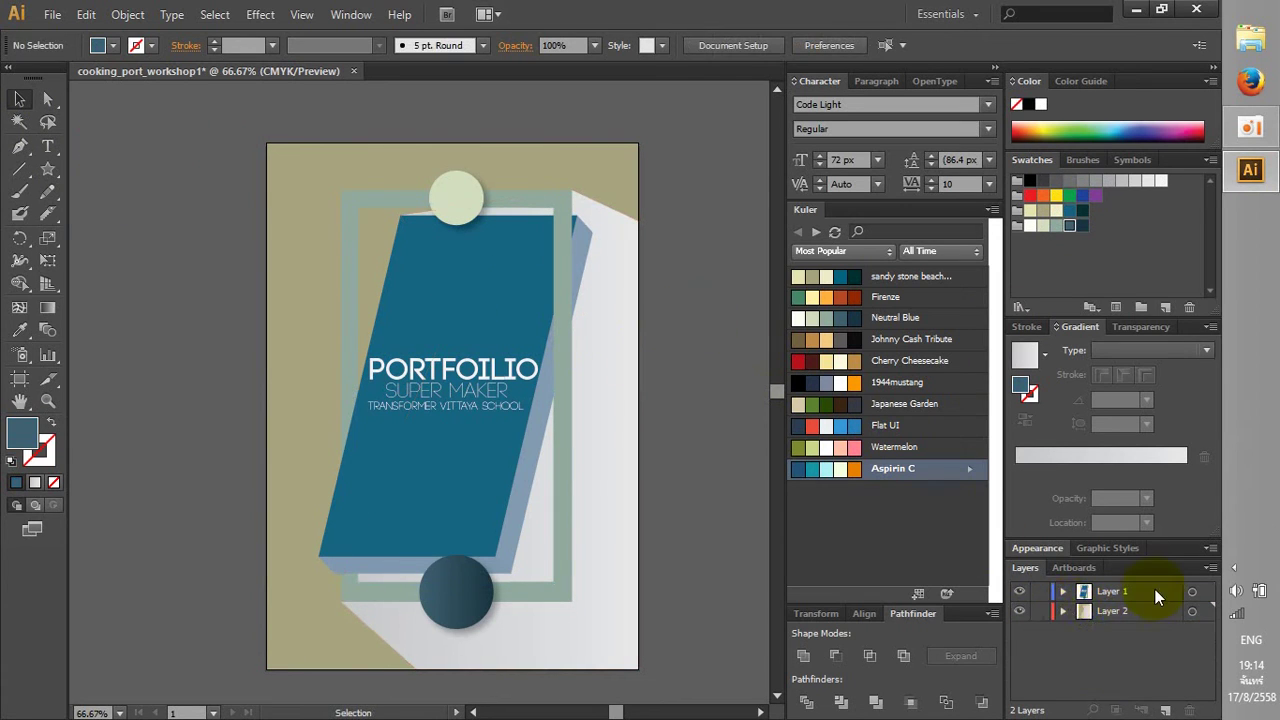
{"action": "left_click", "coordinate": [1155, 590]}
{"action": "key", "text": "ctrl+v"}
{"action": "left_click_drag", "start_coordinate": [421, 395], "coordinate": [484, 287]}
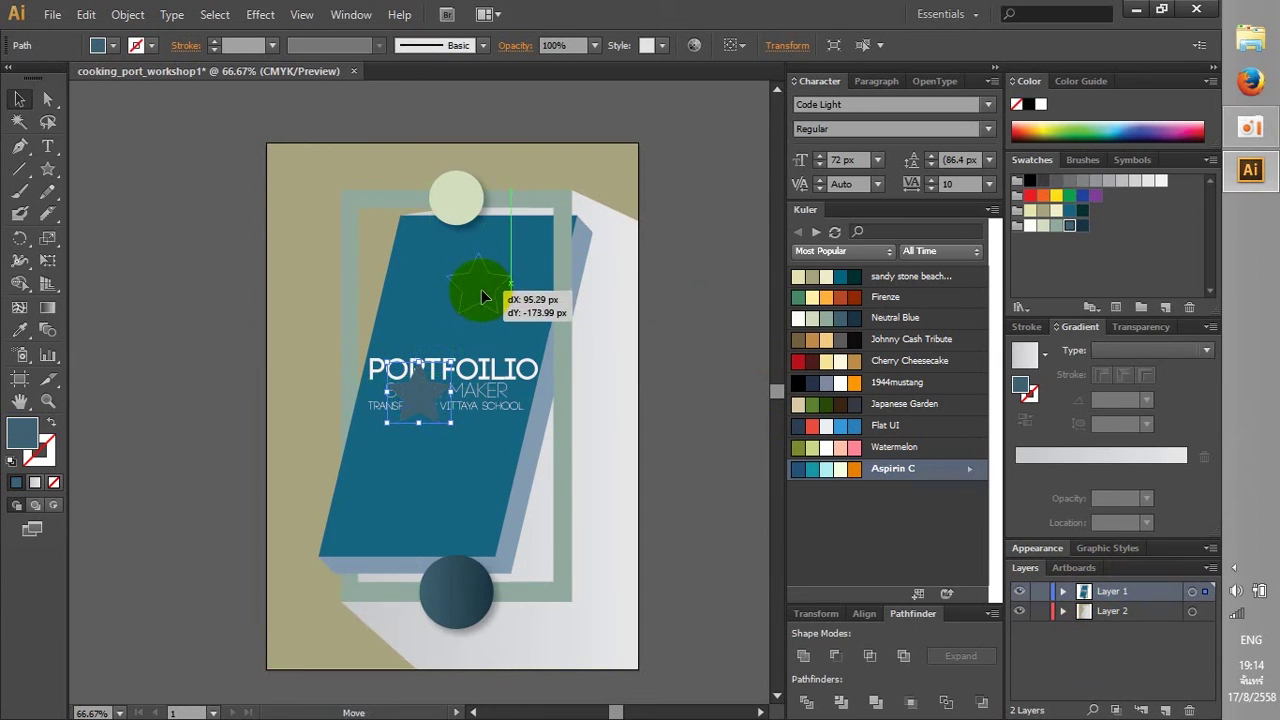
{"action": "left_click", "coordinate": [1030, 225]}
{"action": "left_click_drag", "start_coordinate": [501, 298], "coordinate": [483, 303]}
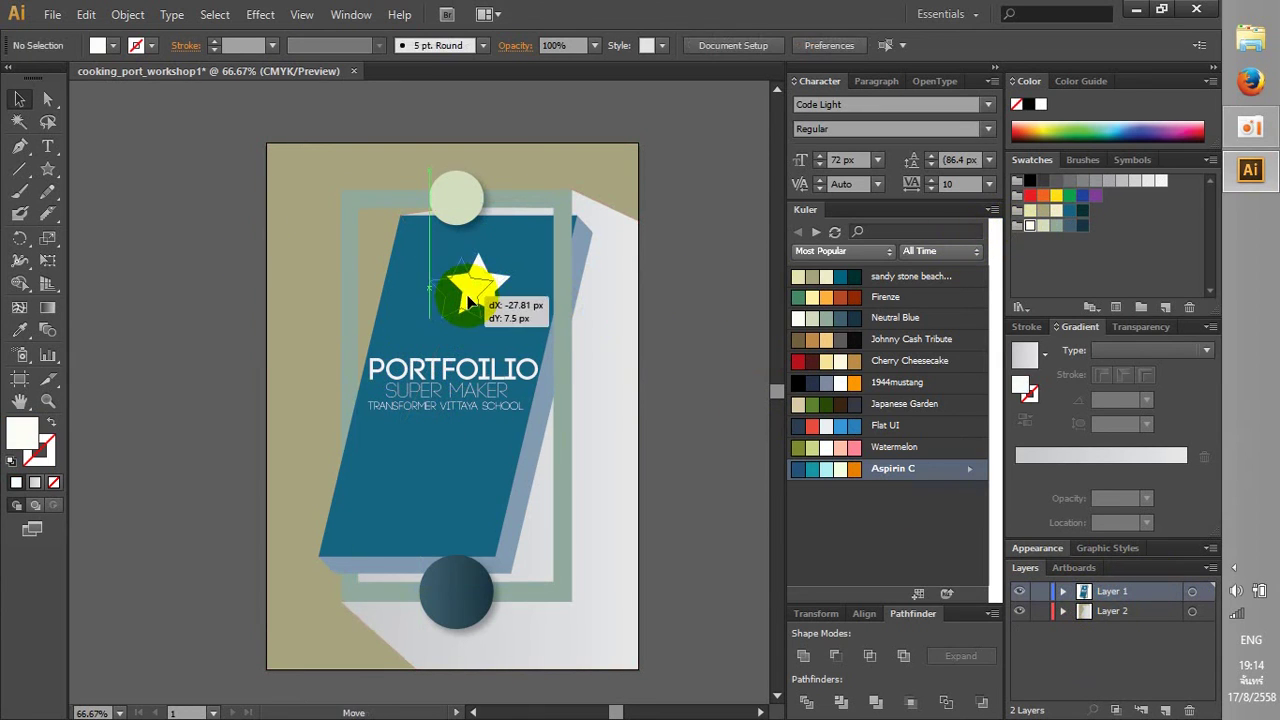
Enlarge the white star from its corner and reposition it on the panel
{"action": "left_click", "coordinate": [672, 337]}
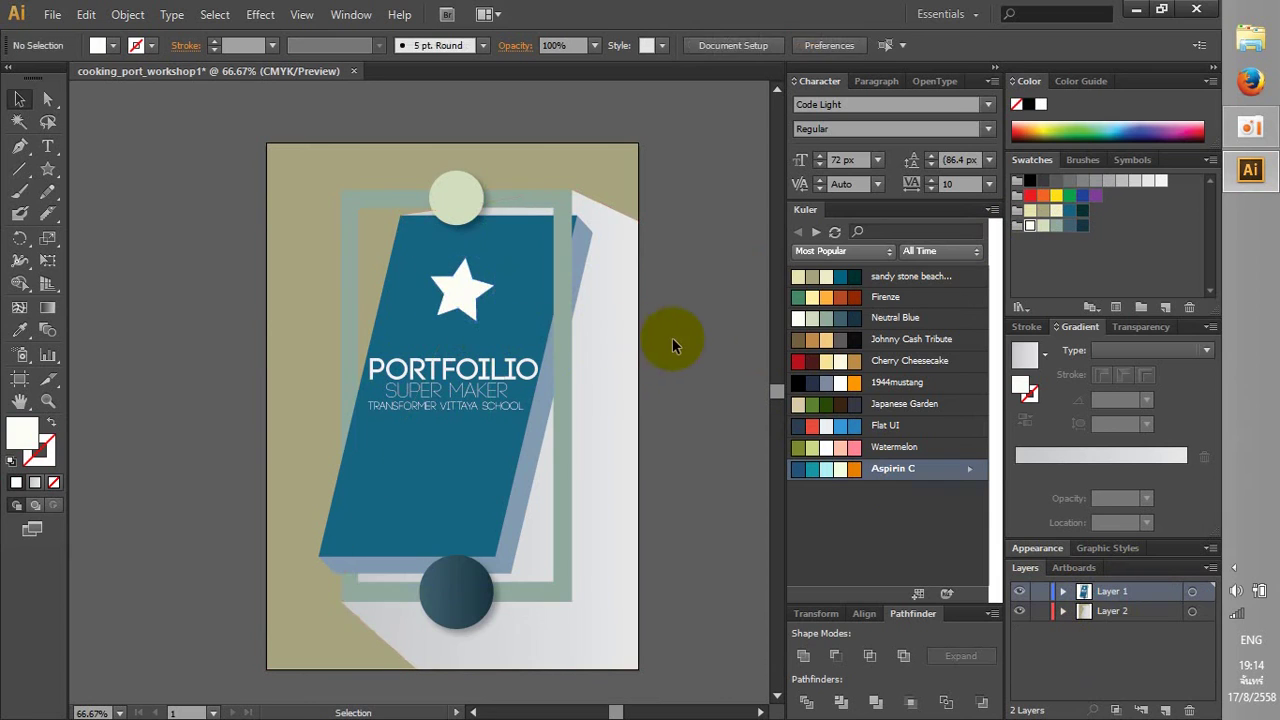
{"action": "scroll", "coordinate": [484, 312], "scroll_direction": "up", "scroll_amount": 2}
{"action": "left_click_drag", "start_coordinate": [366, 324], "coordinate": [466, 354]}
{"action": "left_click", "coordinate": [575, 355]}
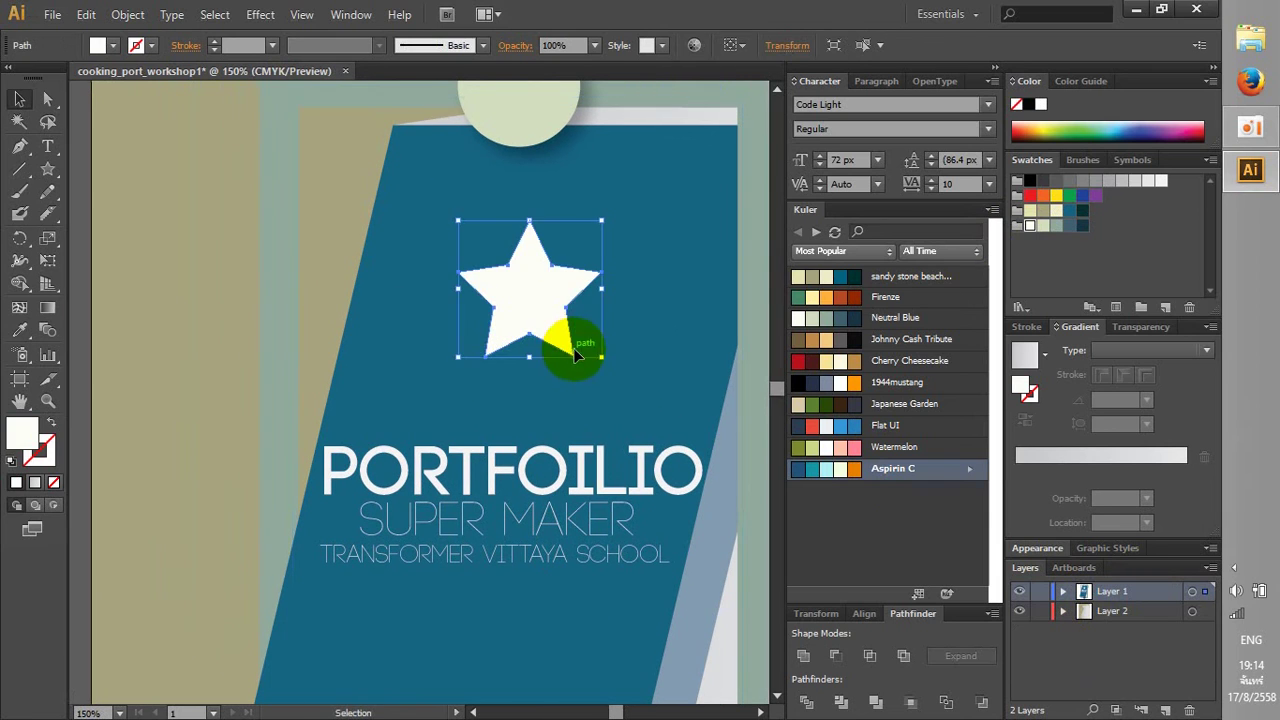
{"action": "left_click_drag", "start_coordinate": [537, 318], "coordinate": [527, 379]}
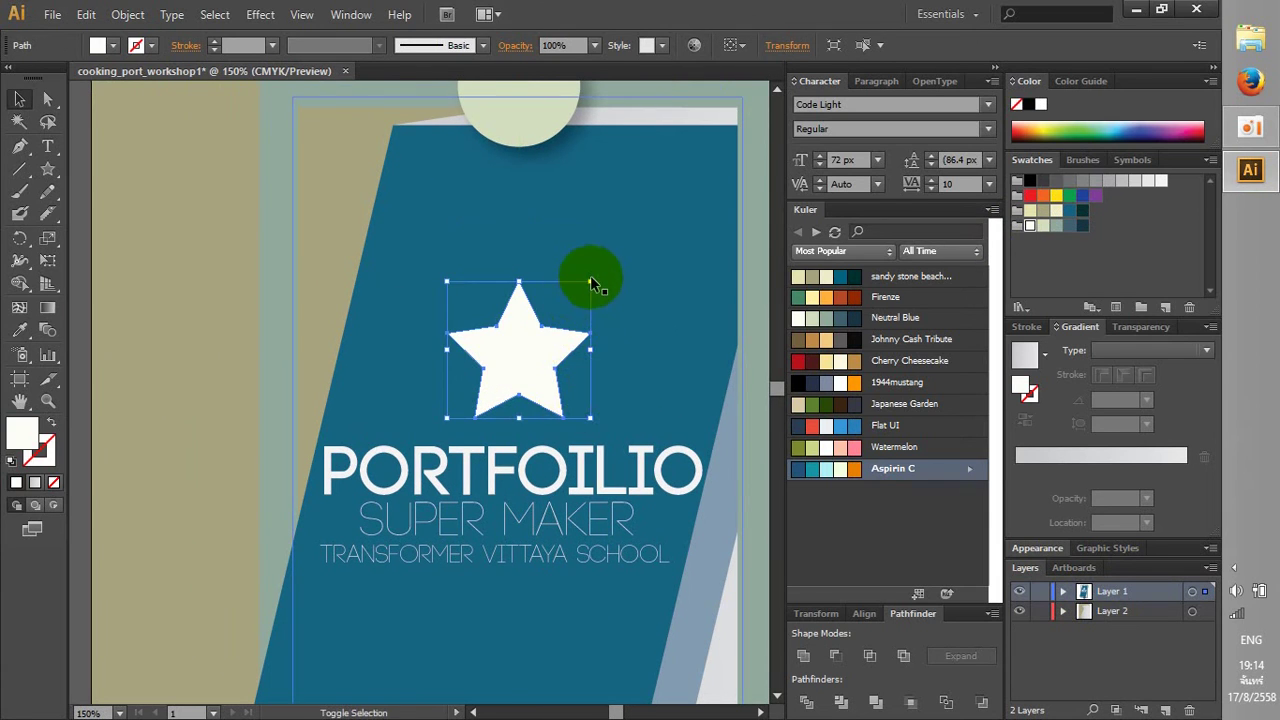
{"action": "mouse_move", "coordinate": [591, 277]}
{"action": "left_mouse_down"}
{"action": "mouse_move", "coordinate": [648, 266]}
{"action": "mouse_move", "coordinate": [640, 250]}
{"action": "left_mouse_up"}
{"action": "left_click_drag", "start_coordinate": [548, 347], "coordinate": [570, 287]}
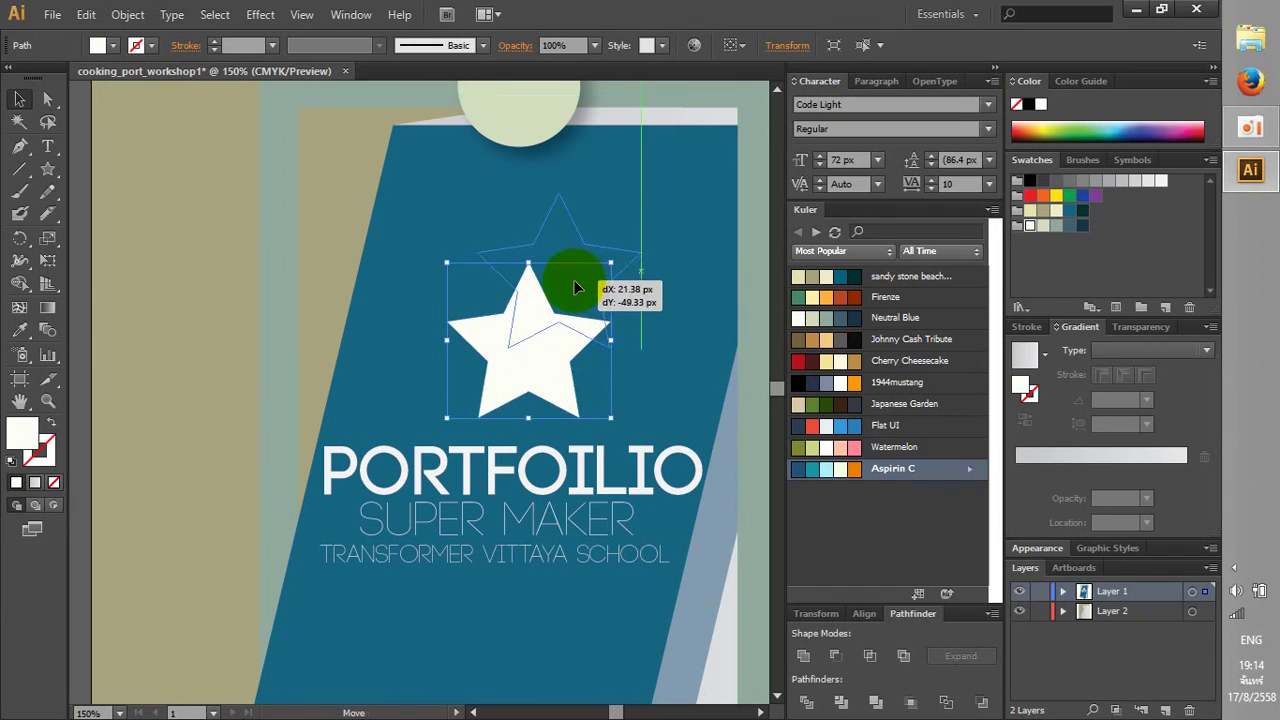
Rotate the star slightly clockwise to match the tilted panel
{"action": "left_click", "coordinate": [292, 331]}
{"action": "scroll", "coordinate": [185, 385], "scroll_direction": "down", "scroll_amount": 3}
{"action": "left_click", "coordinate": [591, 405]}
{"action": "scroll", "coordinate": [406, 397], "scroll_direction": "up", "scroll_amount": 1}
{"action": "mouse_move", "coordinate": [406, 397]}
{"action": "left_mouse_down"}
{"action": "mouse_move", "coordinate": [590, 365]}
{"action": "mouse_move", "coordinate": [677, 374]}
{"action": "left_mouse_up"}
{"action": "scroll", "coordinate": [751, 371], "scroll_direction": "up", "scroll_amount": 2}
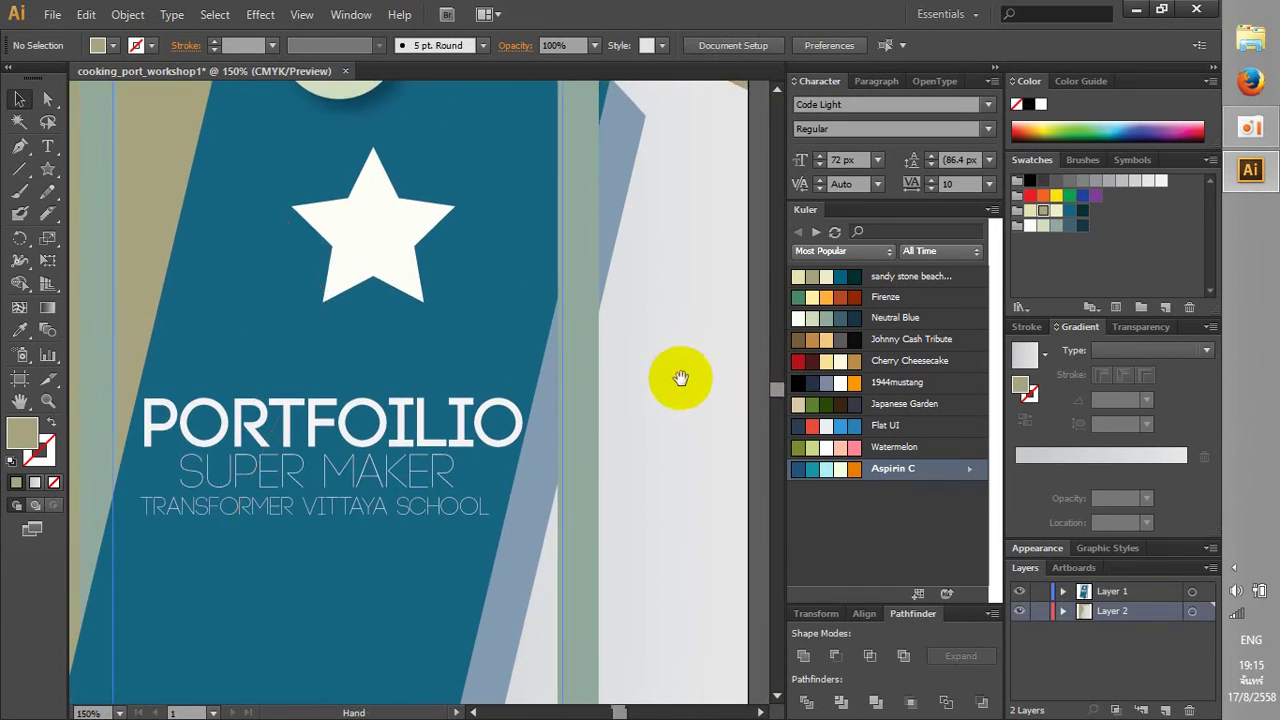
{"action": "left_click", "coordinate": [391, 259]}
{"action": "left_click_drag", "start_coordinate": [457, 304], "coordinate": [434, 326]}
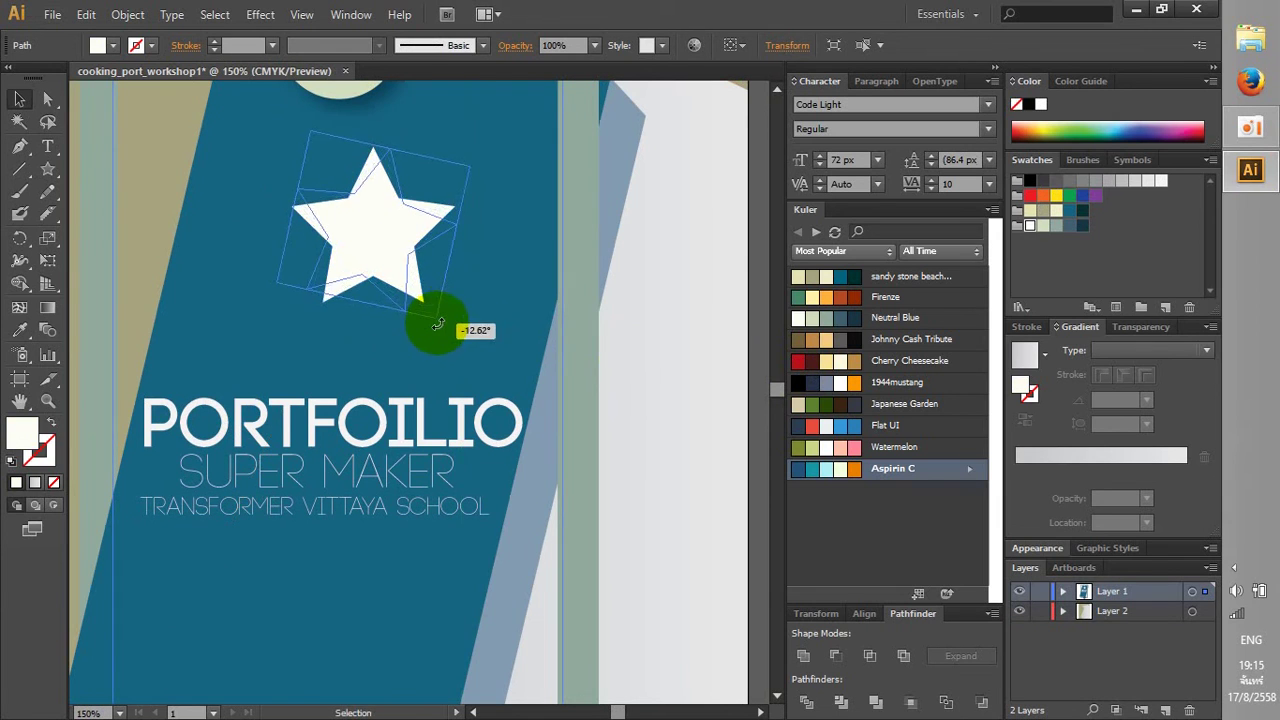
{"action": "left_click", "coordinate": [650, 370]}
Move the star to sit just below the PORTFOILIO title
{"action": "left_click", "coordinate": [397, 571]}
{"action": "scroll", "coordinate": [536, 505], "scroll_direction": "down", "scroll_amount": 2}
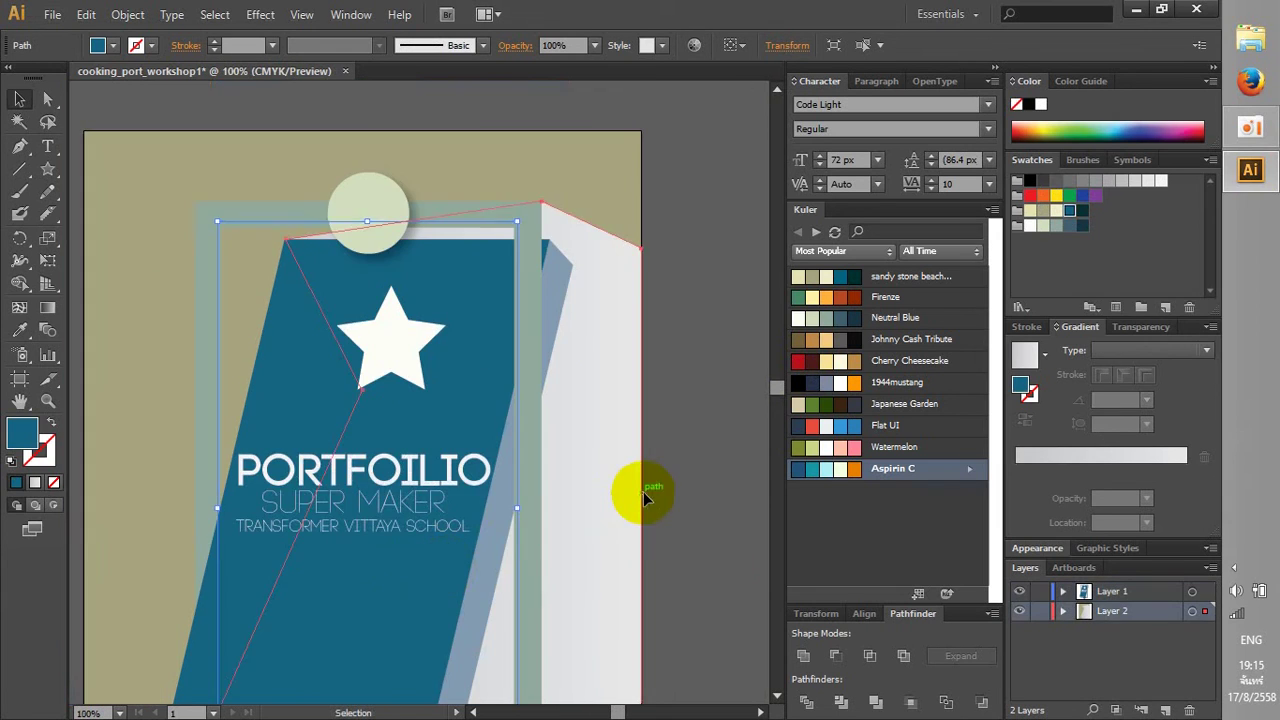
{"action": "left_click", "coordinate": [612, 482]}
{"action": "left_click", "coordinate": [672, 432]}
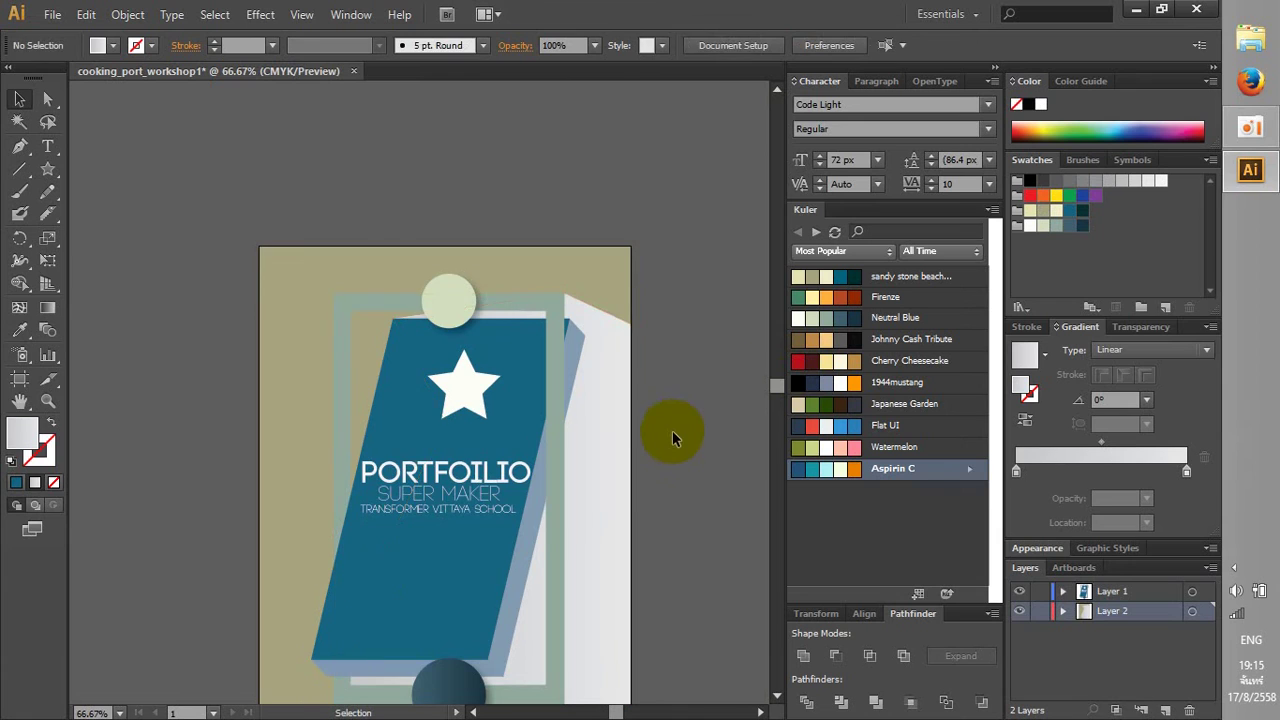
{"action": "scroll", "coordinate": [672, 430], "scroll_direction": "down", "scroll_amount": 1}
{"action": "mouse_move", "coordinate": [517, 391]}
{"action": "left_mouse_down"}
{"action": "mouse_move", "coordinate": [487, 540]}
{"action": "mouse_move", "coordinate": [455, 392]}
{"action": "mouse_move", "coordinate": [488, 329]}
{"action": "left_mouse_up"}
{"action": "left_click", "coordinate": [703, 487]}
{"action": "scroll", "coordinate": [634, 500], "scroll_direction": "up", "scroll_amount": 1}
Restore the deleted star and centre it inside the top circle
{"action": "key", "text": "Delete"}
{"action": "left_click", "coordinate": [428, 508]}
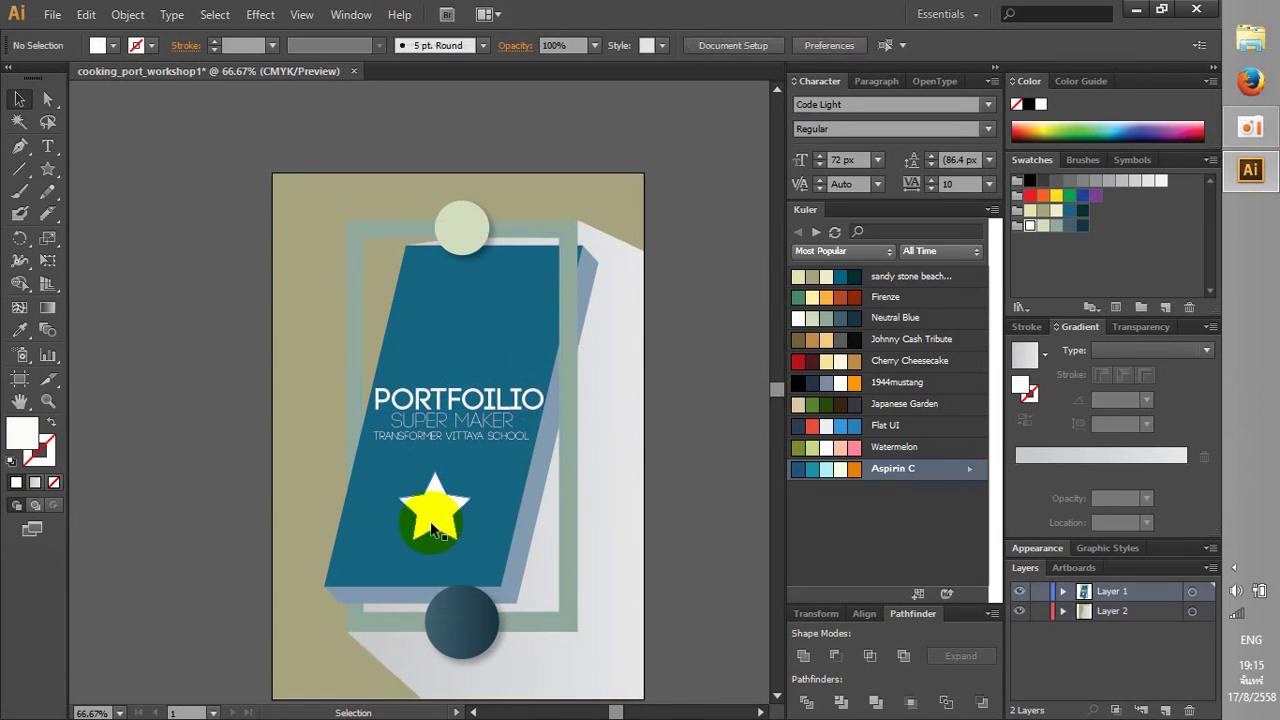
{"action": "key", "text": "Delete"}
{"action": "key", "text": "a"}
{"action": "key", "text": "ctrl+z"}
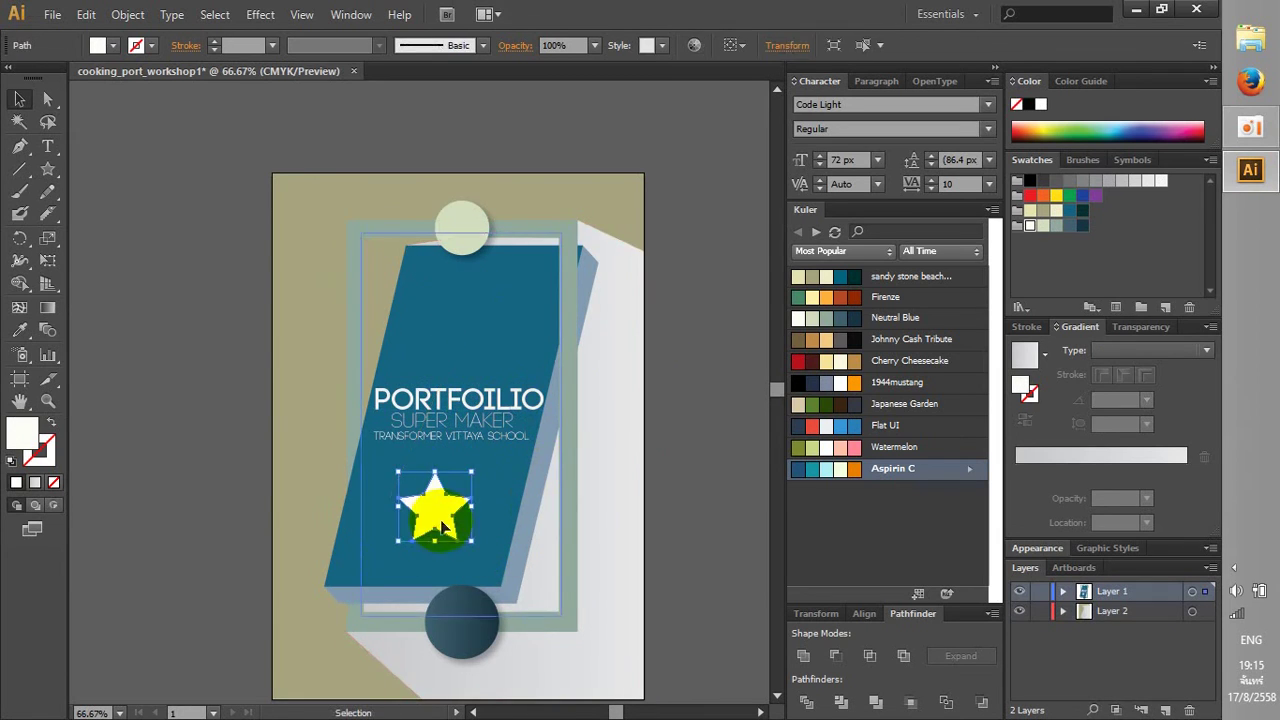
{"action": "left_click_drag", "start_coordinate": [434, 509], "coordinate": [449, 230]}
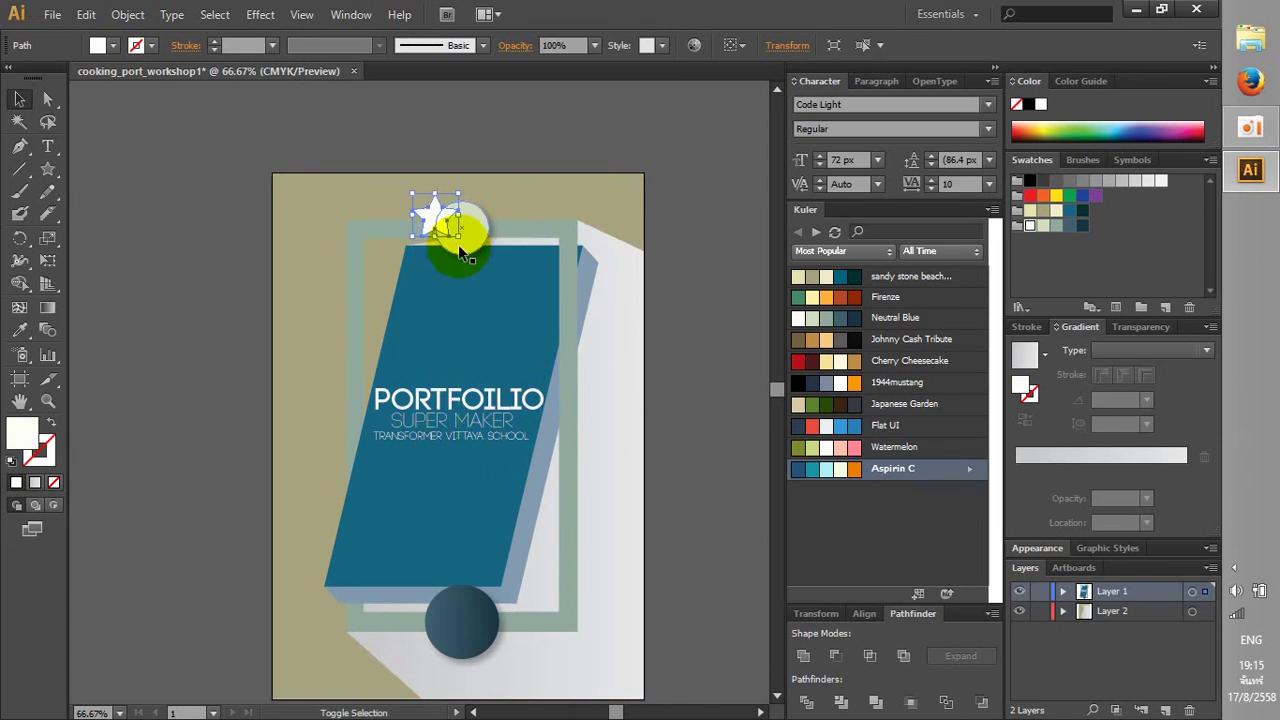
{"action": "scroll", "coordinate": [485, 262], "scroll_direction": "up", "scroll_amount": 2}
{"action": "left_click_drag", "start_coordinate": [406, 181], "coordinate": [468, 200]}
{"action": "left_click", "coordinate": [500, 306]}
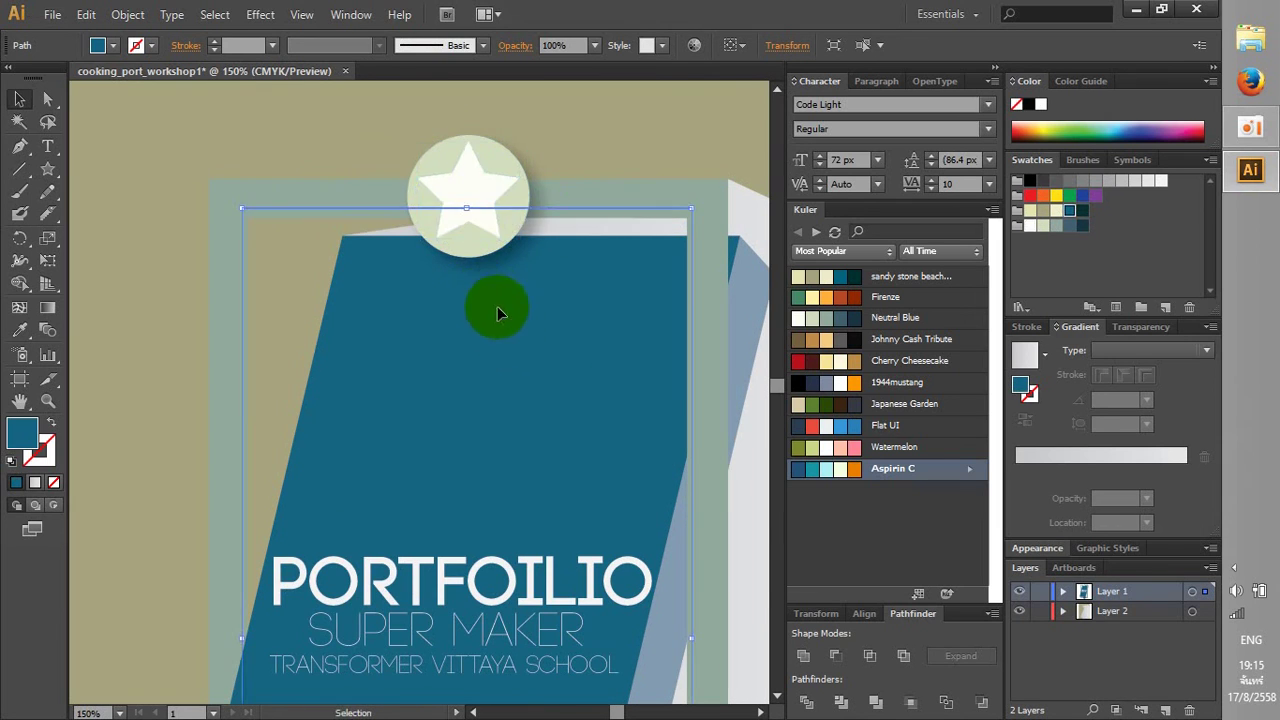
Recolour both light-teal frame pieces around the blue panel white
{"action": "scroll", "coordinate": [755, 359], "scroll_direction": "down", "scroll_amount": 2}
{"action": "scroll", "coordinate": [743, 367], "scroll_direction": "down", "scroll_amount": 1}
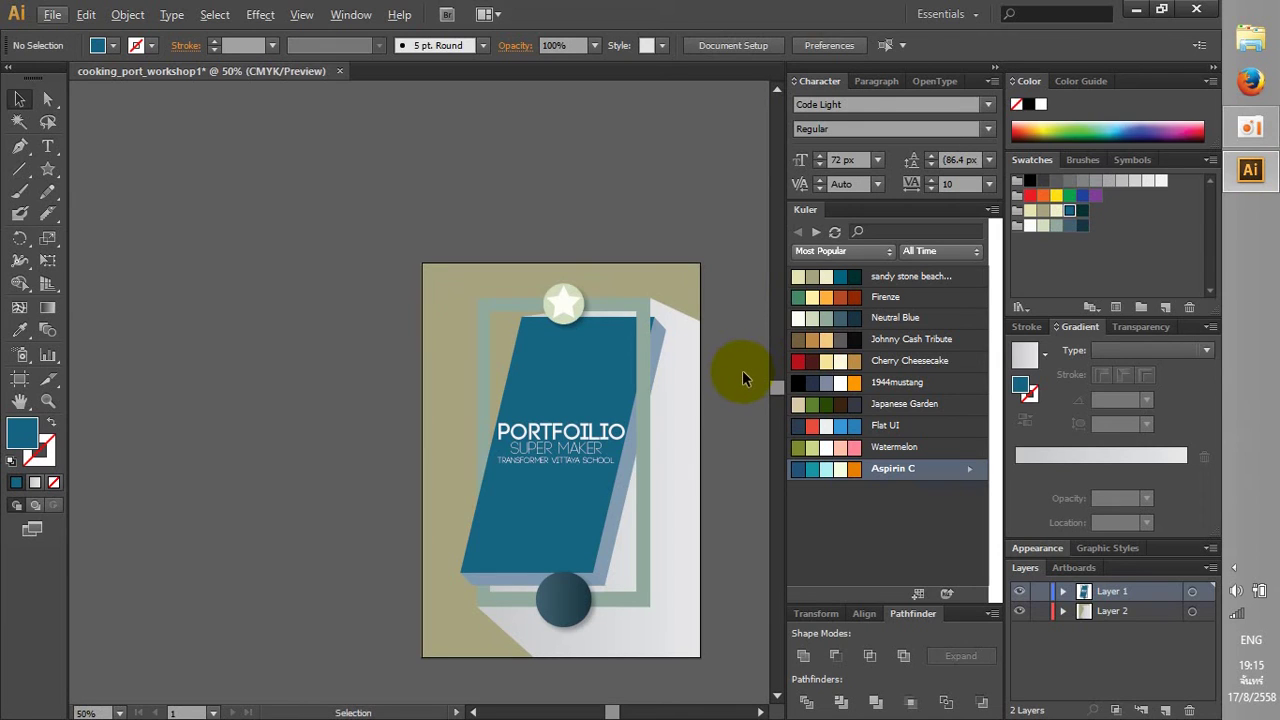
{"action": "left_click", "coordinate": [640, 507]}
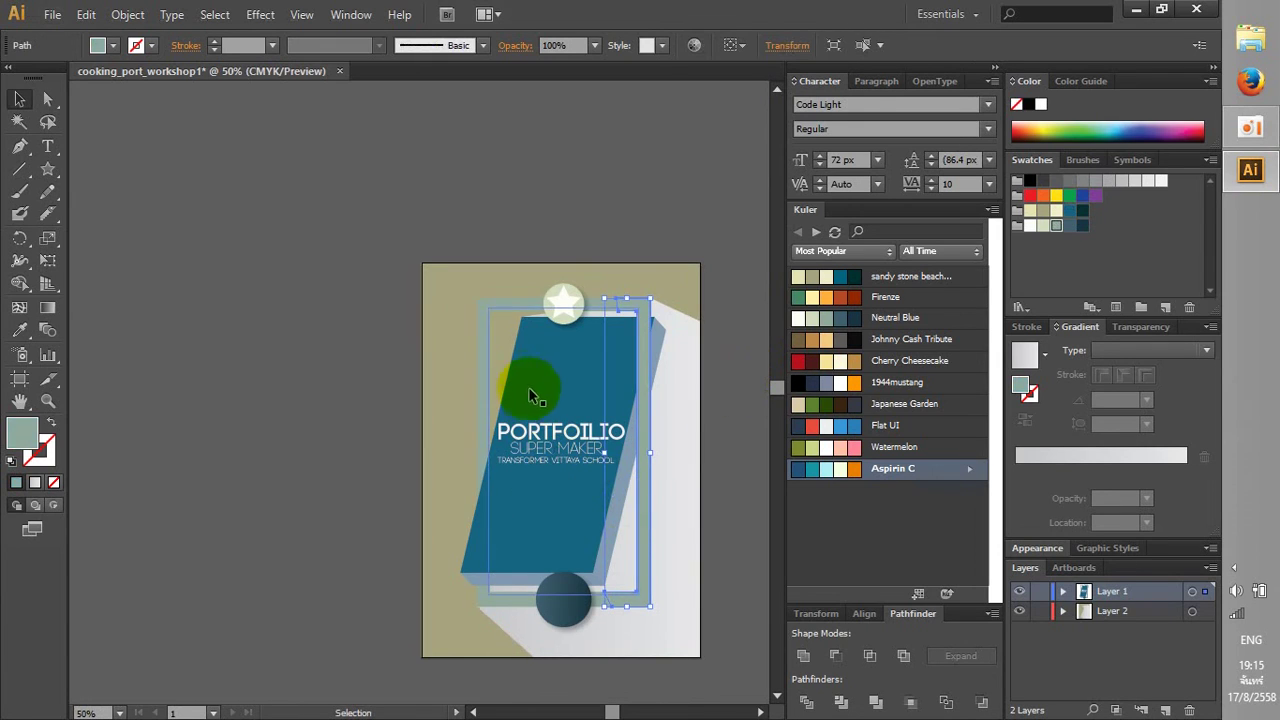
{"action": "left_click", "coordinate": [486, 363], "text": "shift"}
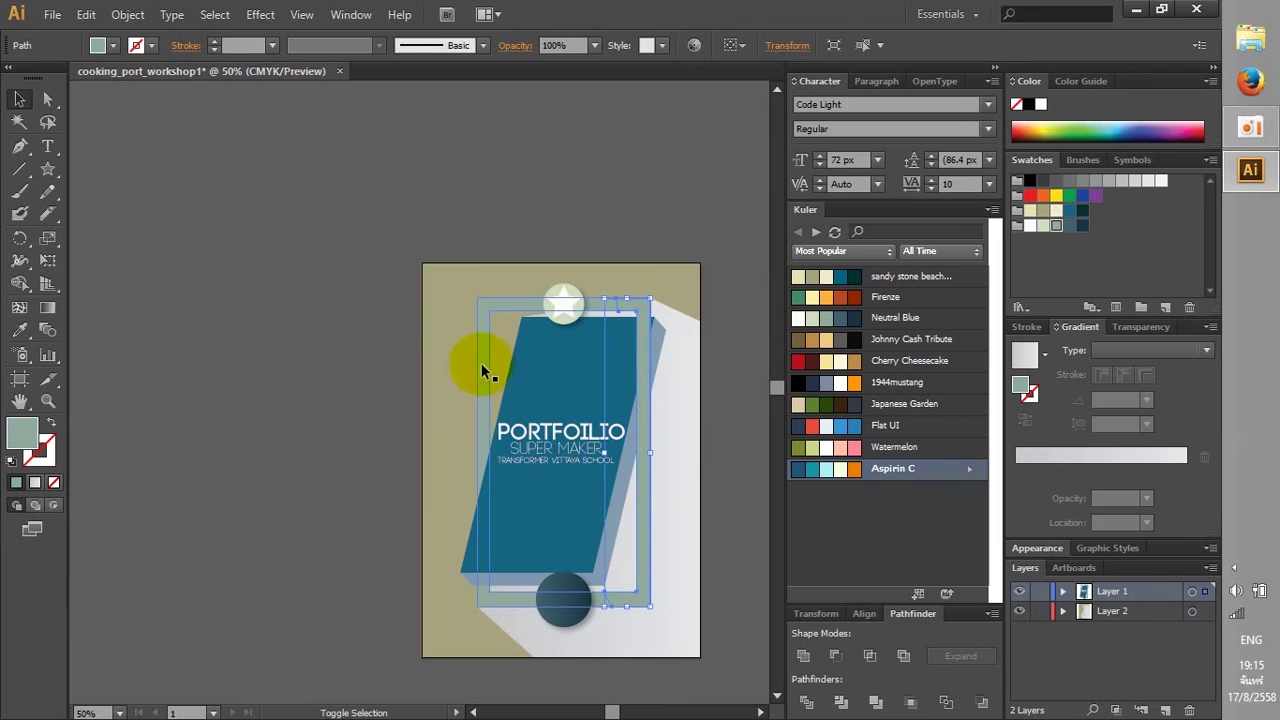
{"action": "left_click", "coordinate": [1032, 229]}
{"action": "left_click", "coordinate": [635, 141]}
Fill the star in the top circle dark teal
{"action": "scroll", "coordinate": [588, 234], "scroll_direction": "up", "scroll_amount": 2}
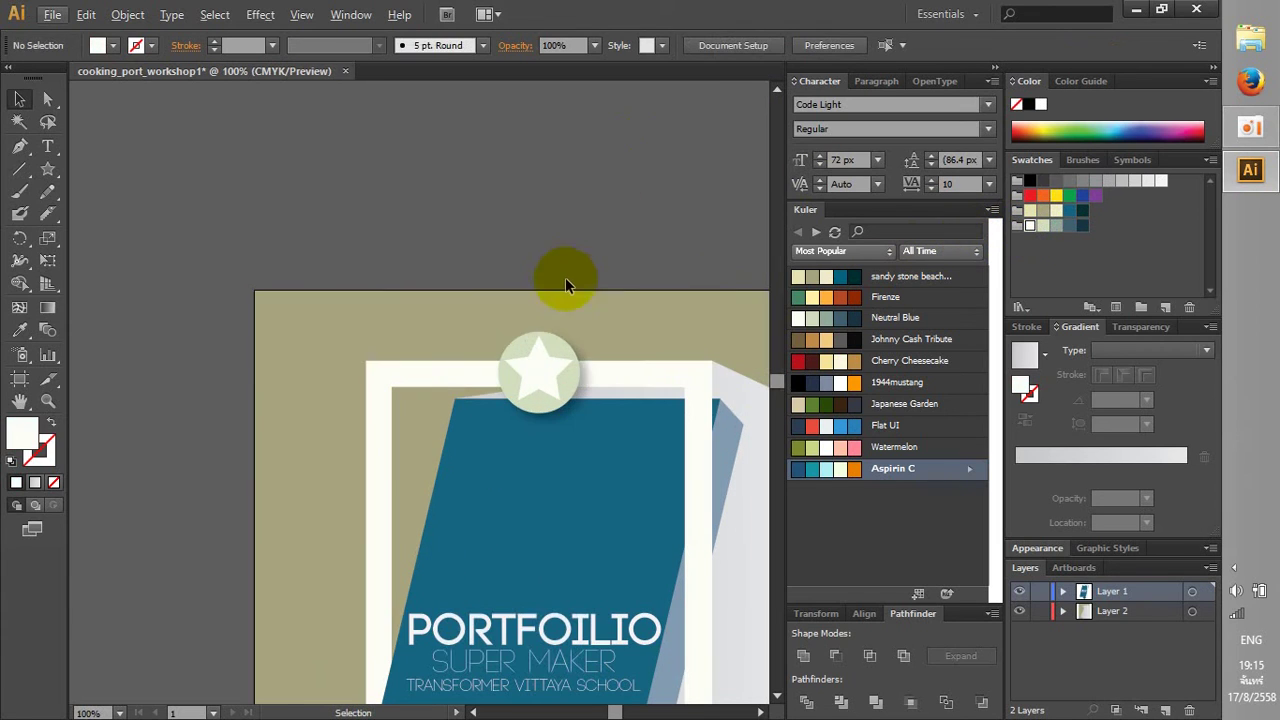
{"action": "left_click", "coordinate": [550, 364]}
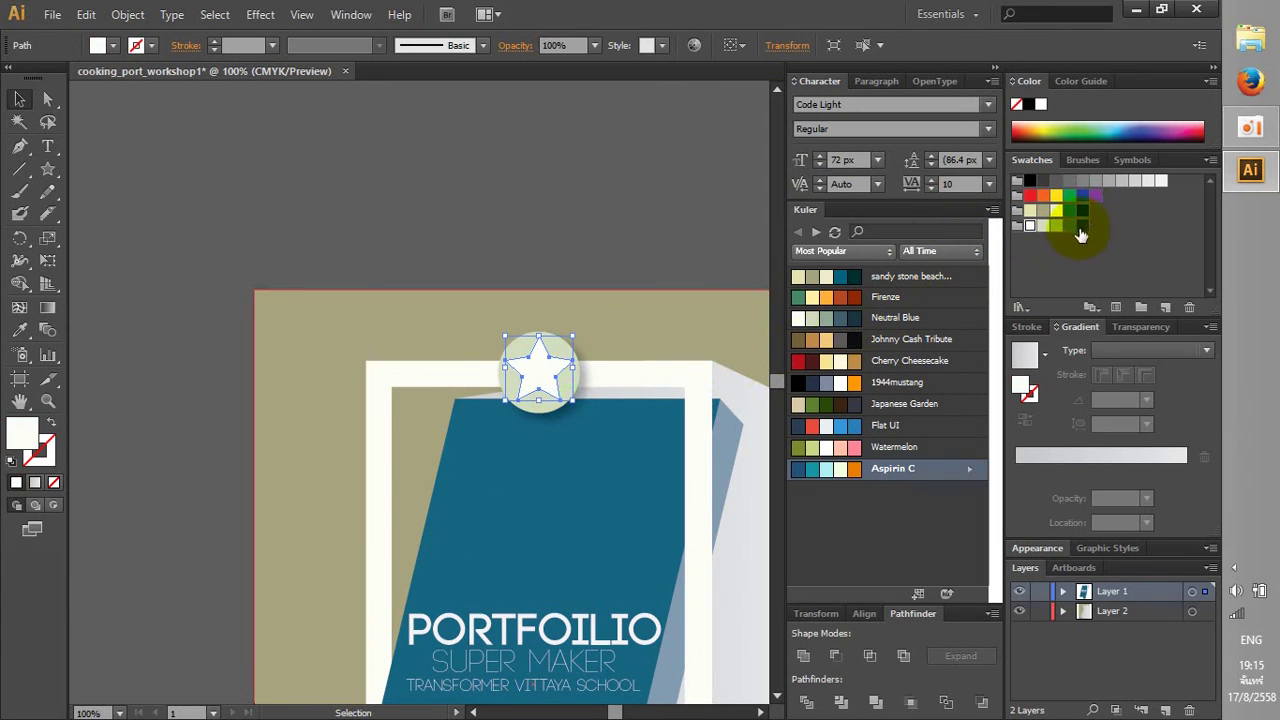
{"action": "left_click", "coordinate": [715, 208]}
{"action": "left_click", "coordinate": [537, 366]}
{"action": "left_click", "coordinate": [1080, 212]}
{"action": "left_click", "coordinate": [679, 208]}
Shrink the dark-teal star to fit inside the circle
{"action": "scroll", "coordinate": [660, 300], "scroll_direction": "down", "scroll_amount": 2}
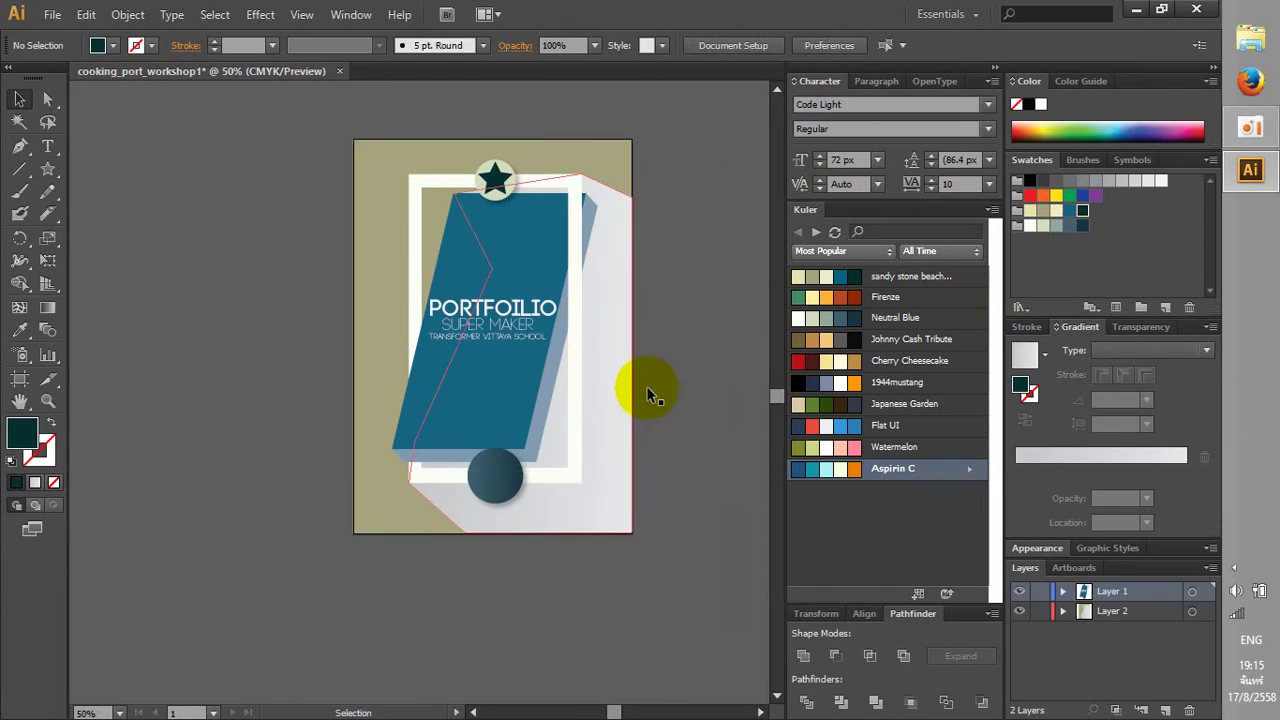
{"action": "left_click", "coordinate": [490, 178]}
{"action": "scroll", "coordinate": [490, 180], "scroll_direction": "up", "scroll_amount": 5}
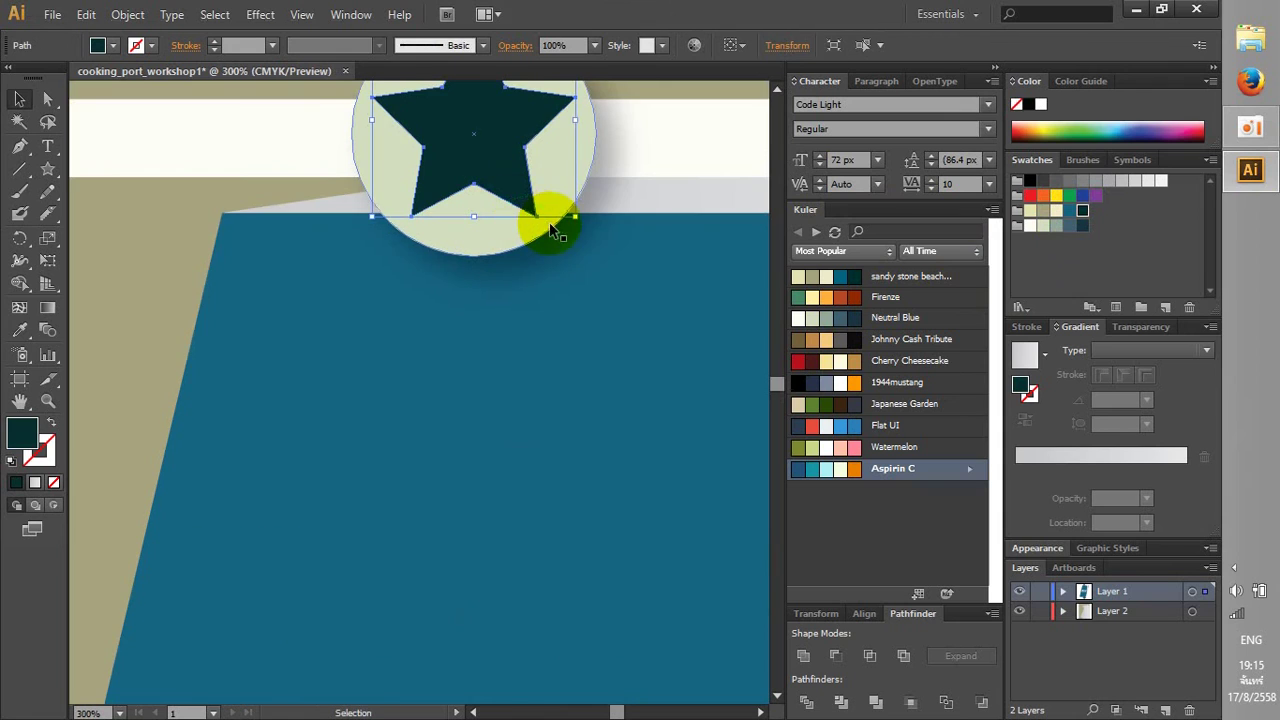
{"action": "left_click_drag", "start_coordinate": [573, 214], "coordinate": [538, 181]}
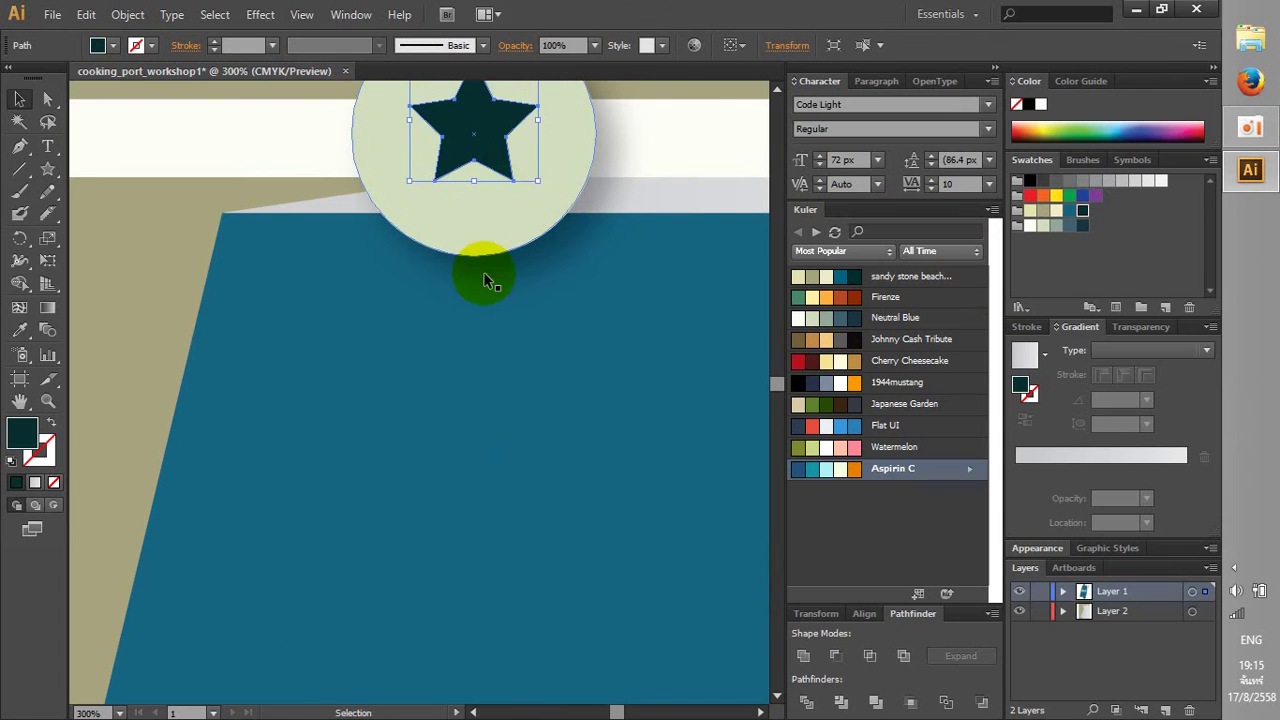
{"action": "scroll", "coordinate": [485, 278], "scroll_direction": "down", "scroll_amount": 5}
Recolour the khaki Layer 2 background rectangle with the light green swatch
{"action": "left_click", "coordinate": [551, 186]}
{"action": "scroll", "coordinate": [637, 343], "scroll_direction": "down", "scroll_amount": 2}
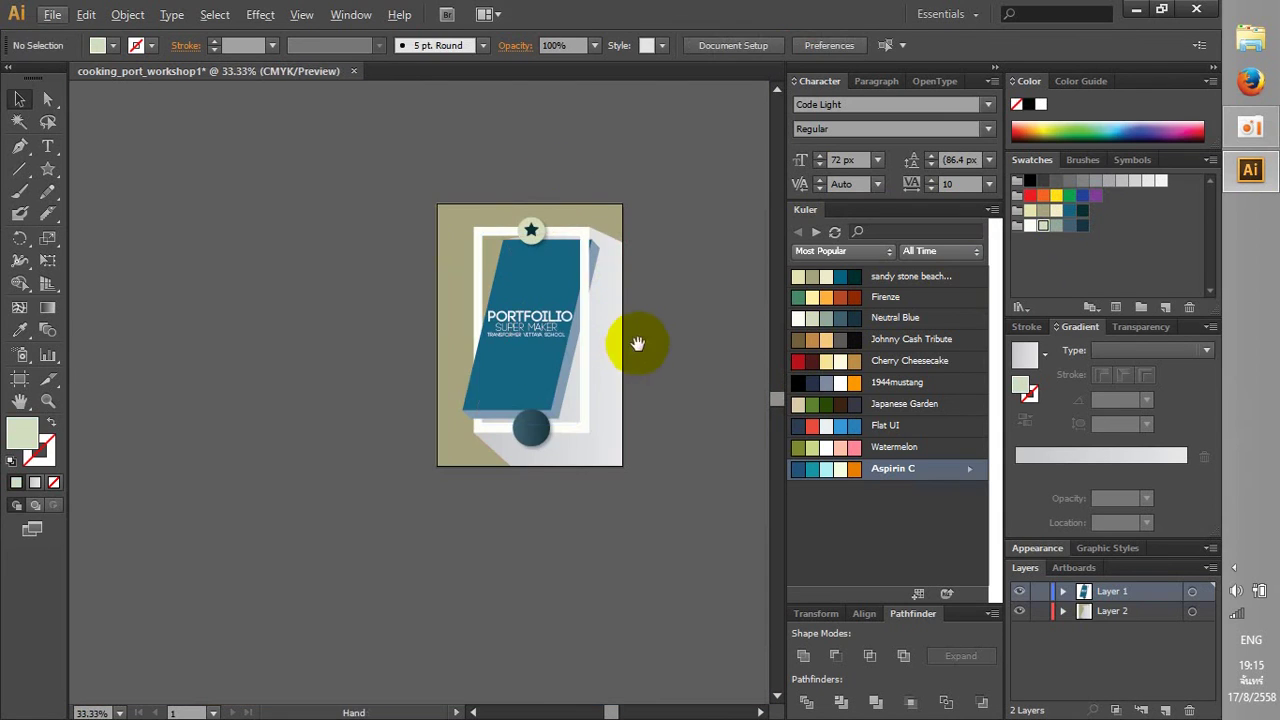
{"action": "scroll", "coordinate": [595, 320], "scroll_direction": "up", "scroll_amount": 2}
{"action": "left_click", "coordinate": [490, 155]}
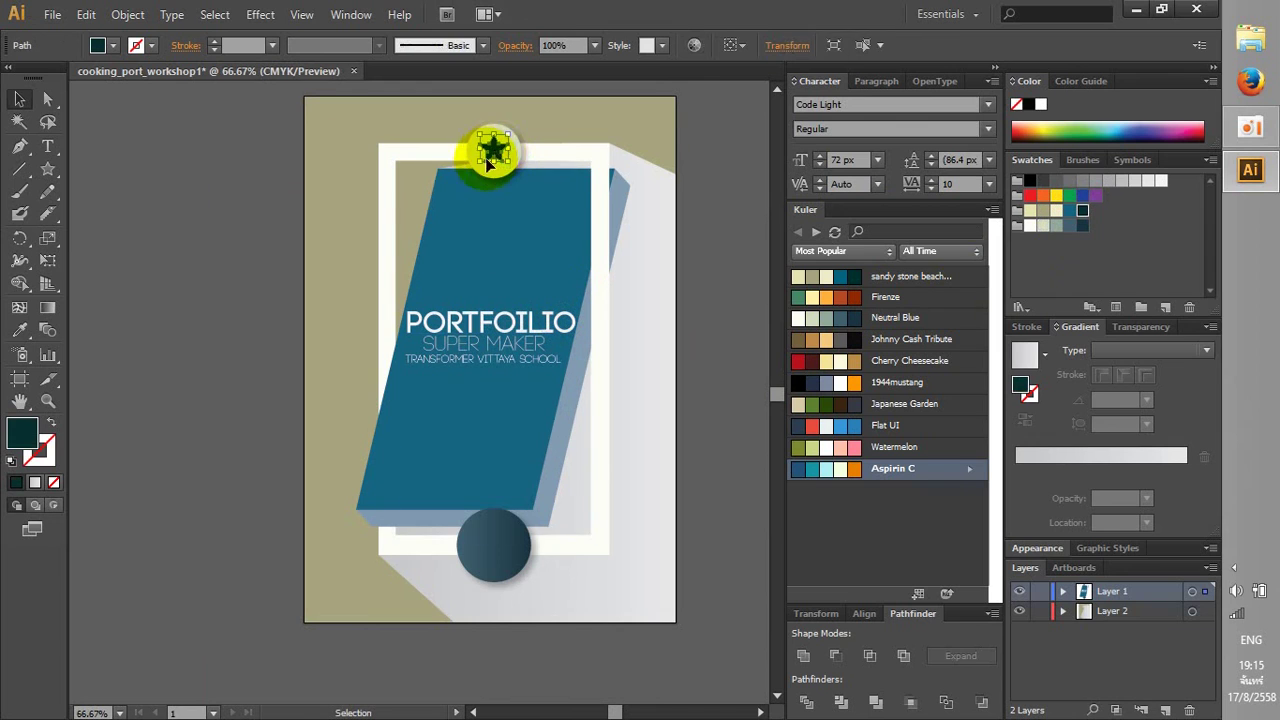
{"action": "left_click", "coordinate": [294, 268]}
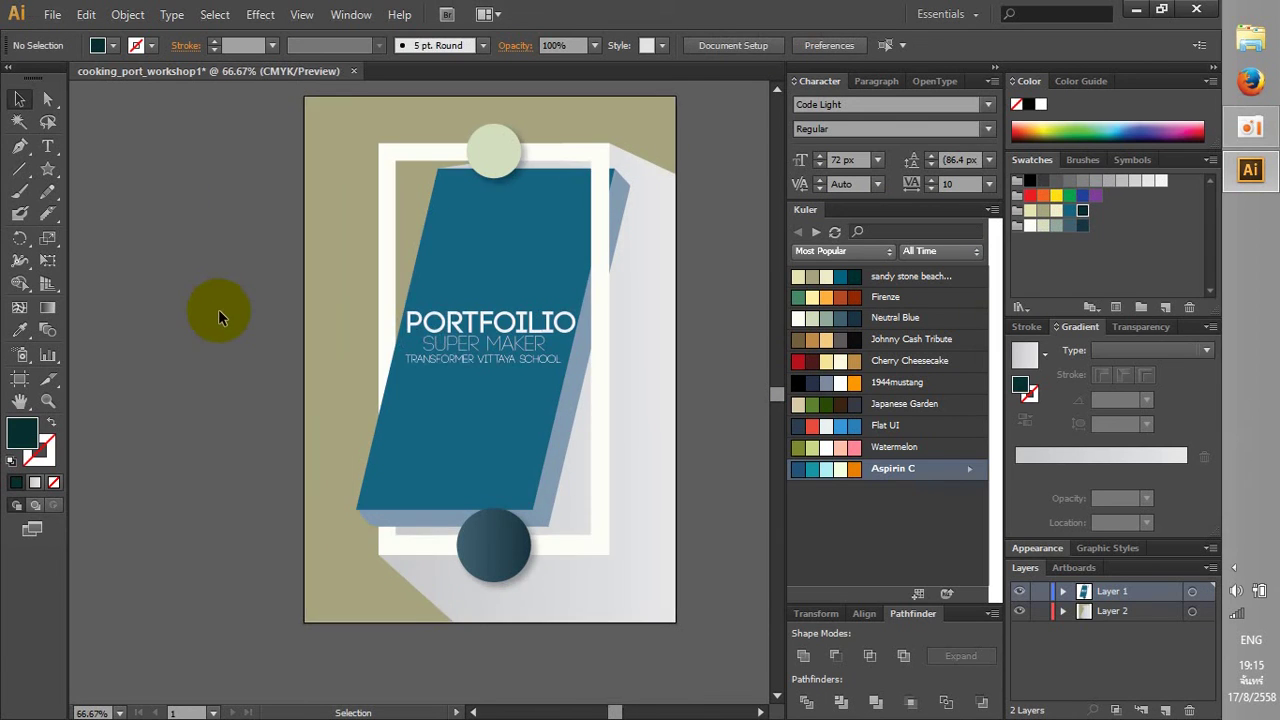
{"action": "left_click_drag", "start_coordinate": [218, 309], "coordinate": [172, 327]}
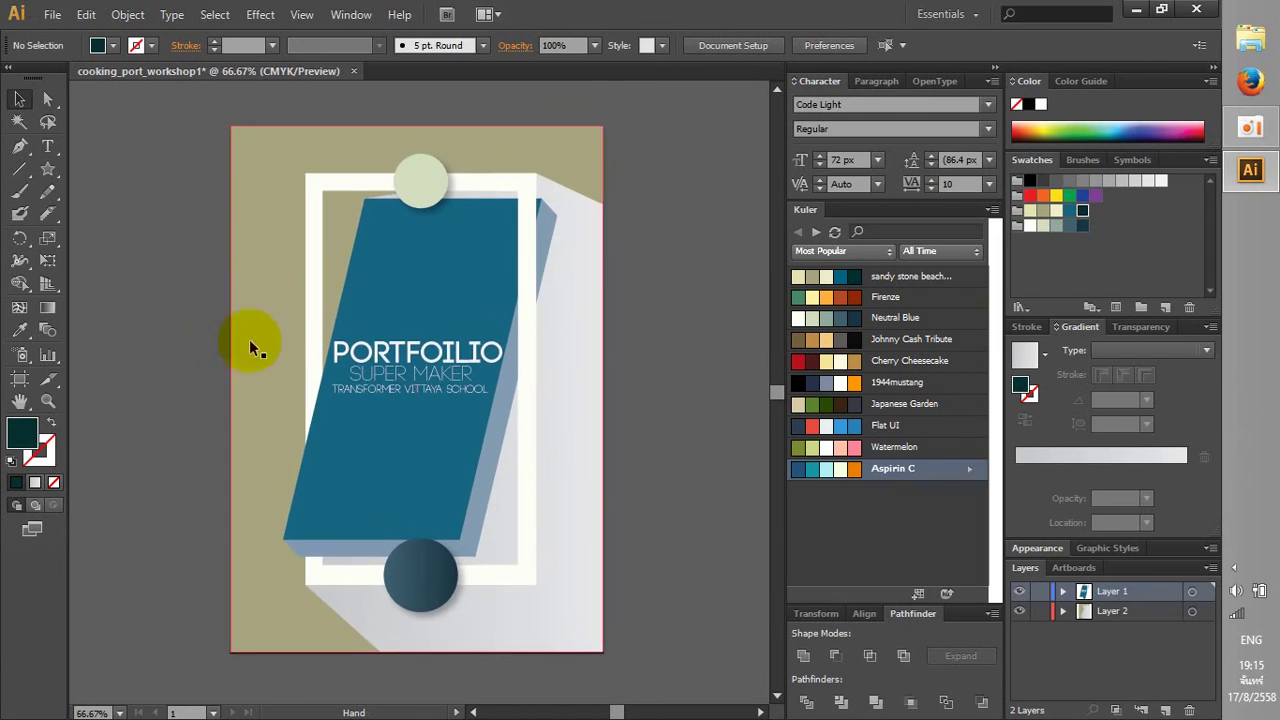
{"action": "scroll", "coordinate": [639, 264], "scroll_direction": "up", "scroll_amount": 1}
{"action": "scroll", "coordinate": [639, 264], "scroll_direction": "down", "scroll_amount": 1}
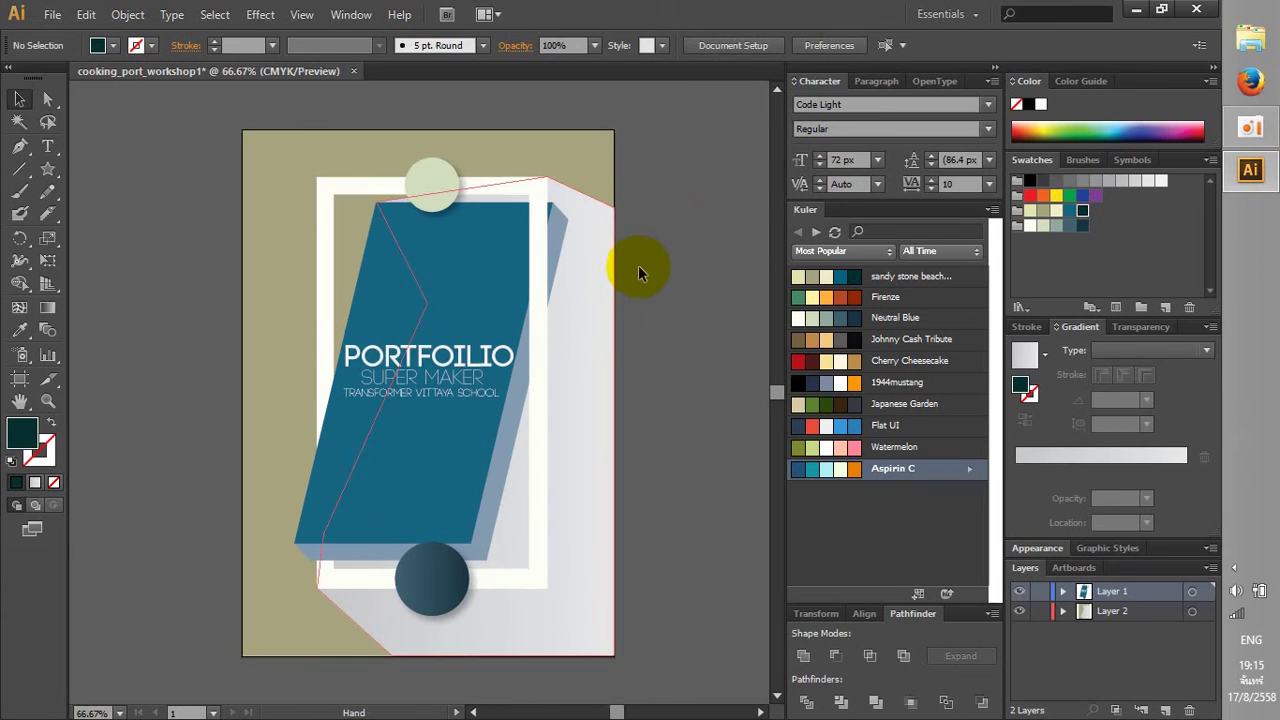
{"action": "left_click", "coordinate": [255, 418]}
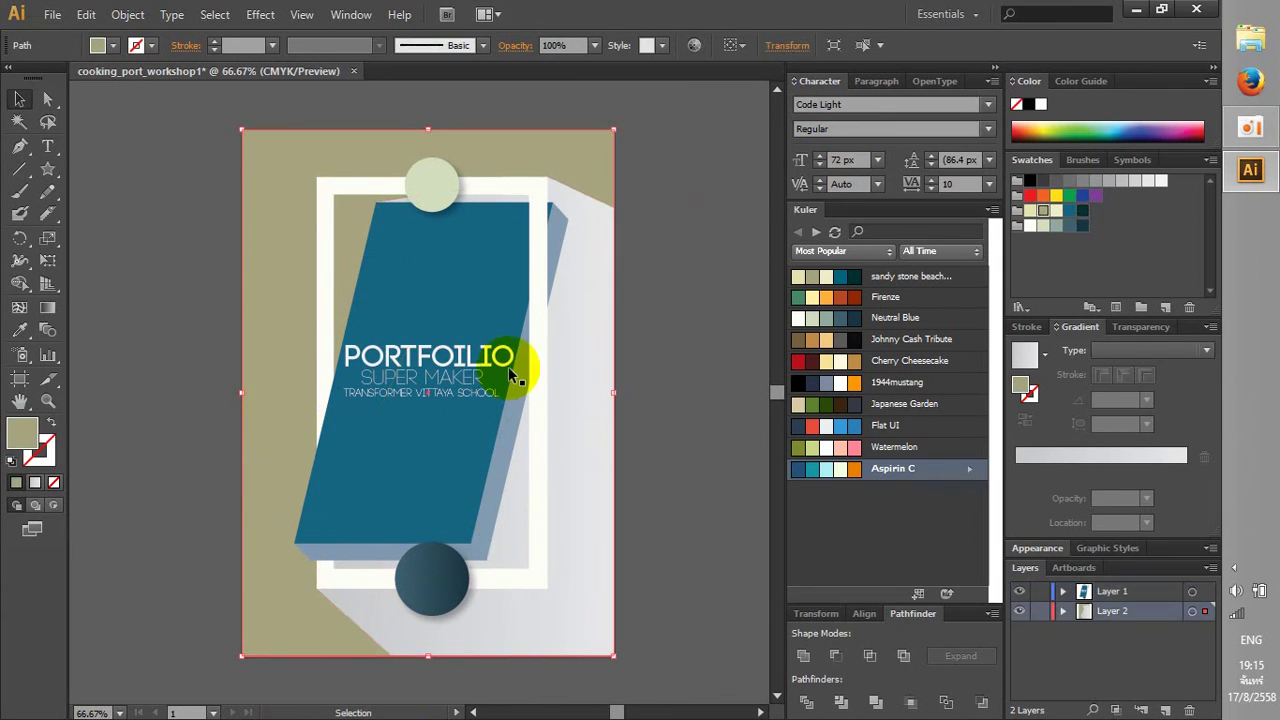
{"action": "left_click", "coordinate": [1031, 226]}
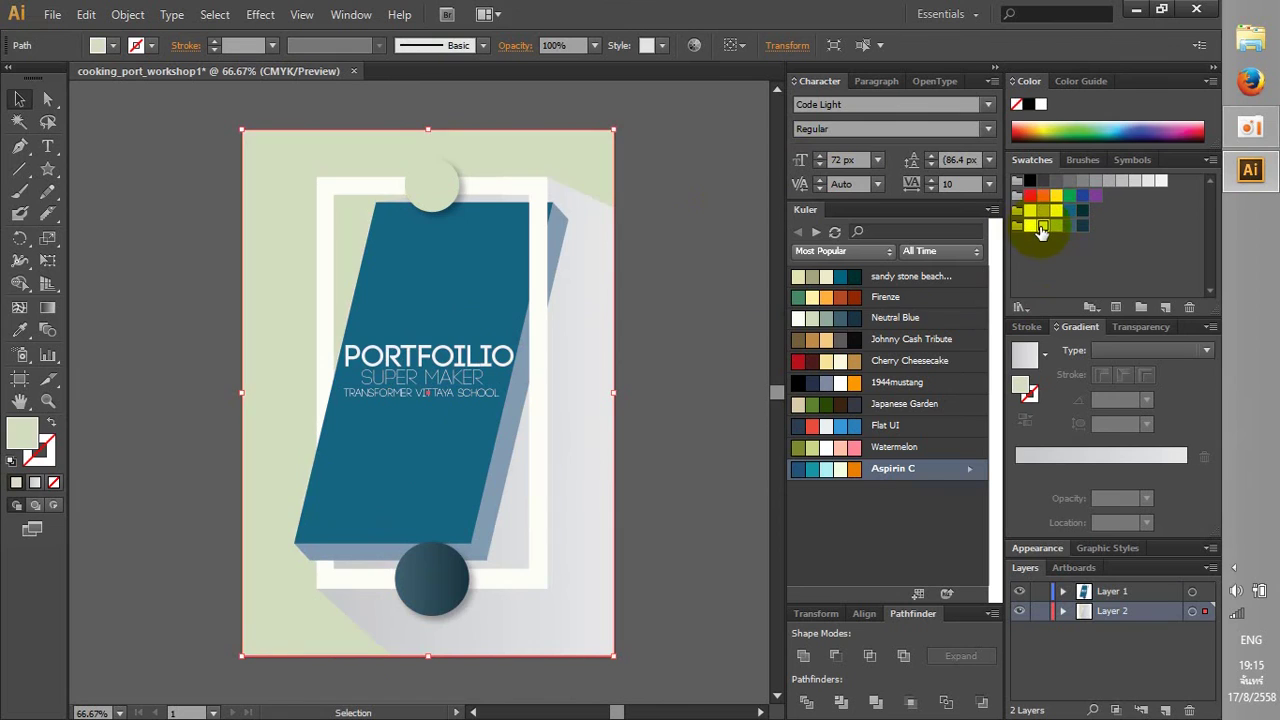
{"action": "left_click", "coordinate": [692, 210]}
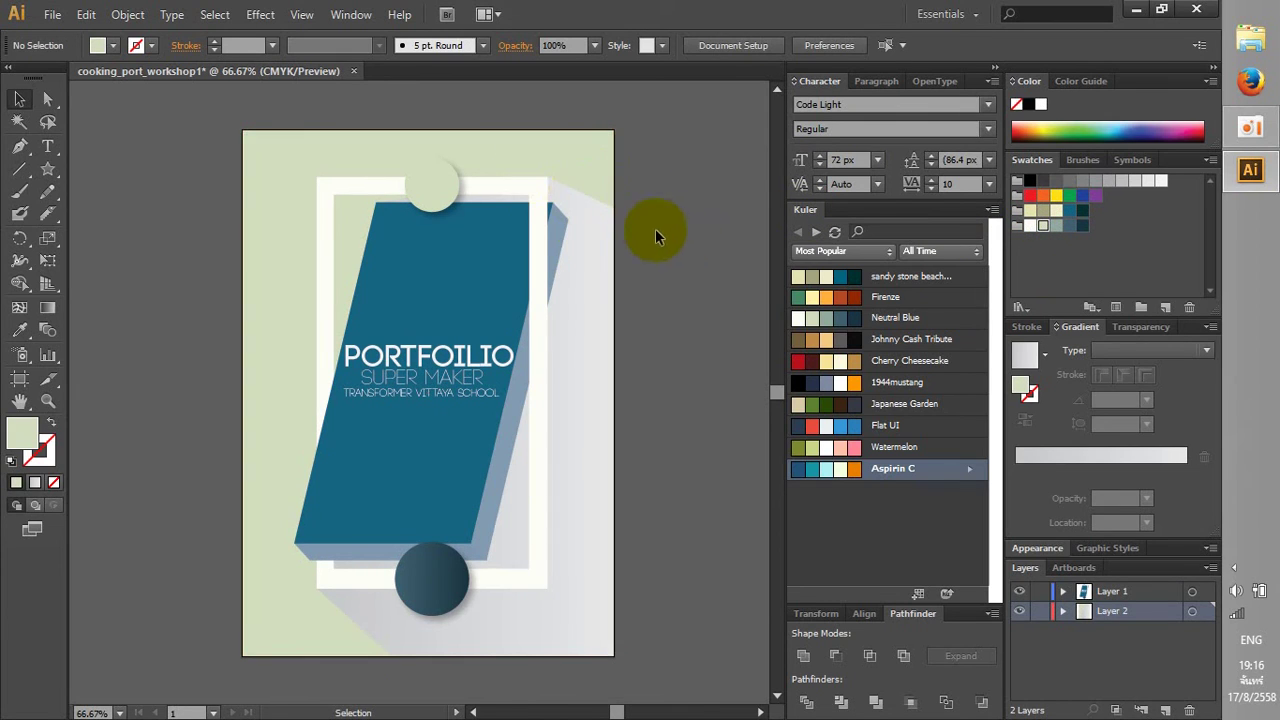
{"action": "left_click", "coordinate": [58, 15]}
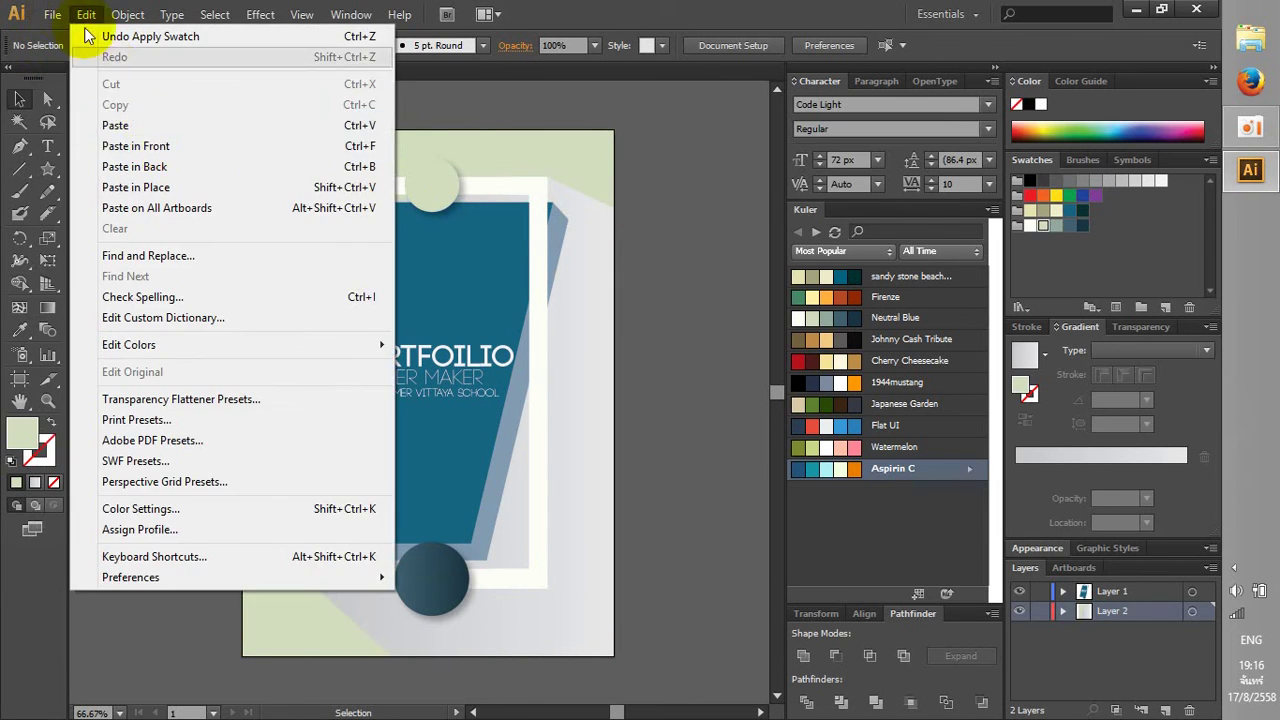
Start a Save As to the Desktop, then cancel it
{"action": "left_click", "coordinate": [129, 186]}
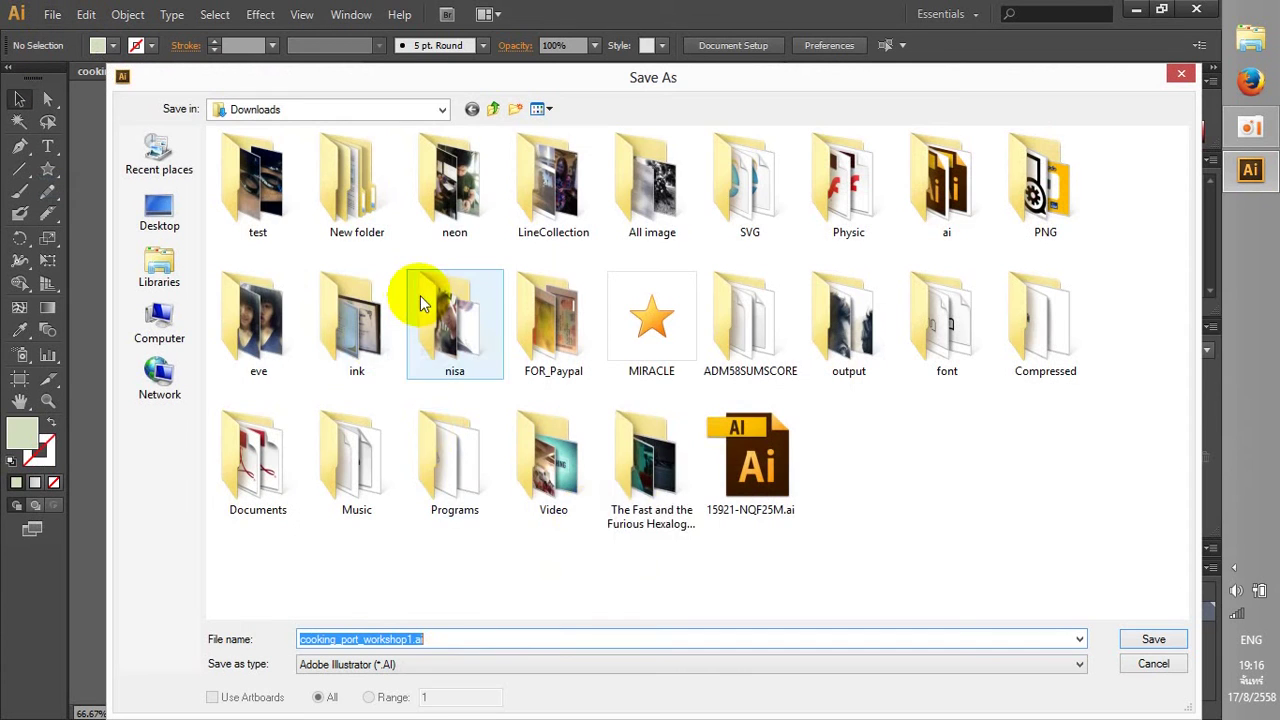
{"action": "left_click", "coordinate": [159, 212]}
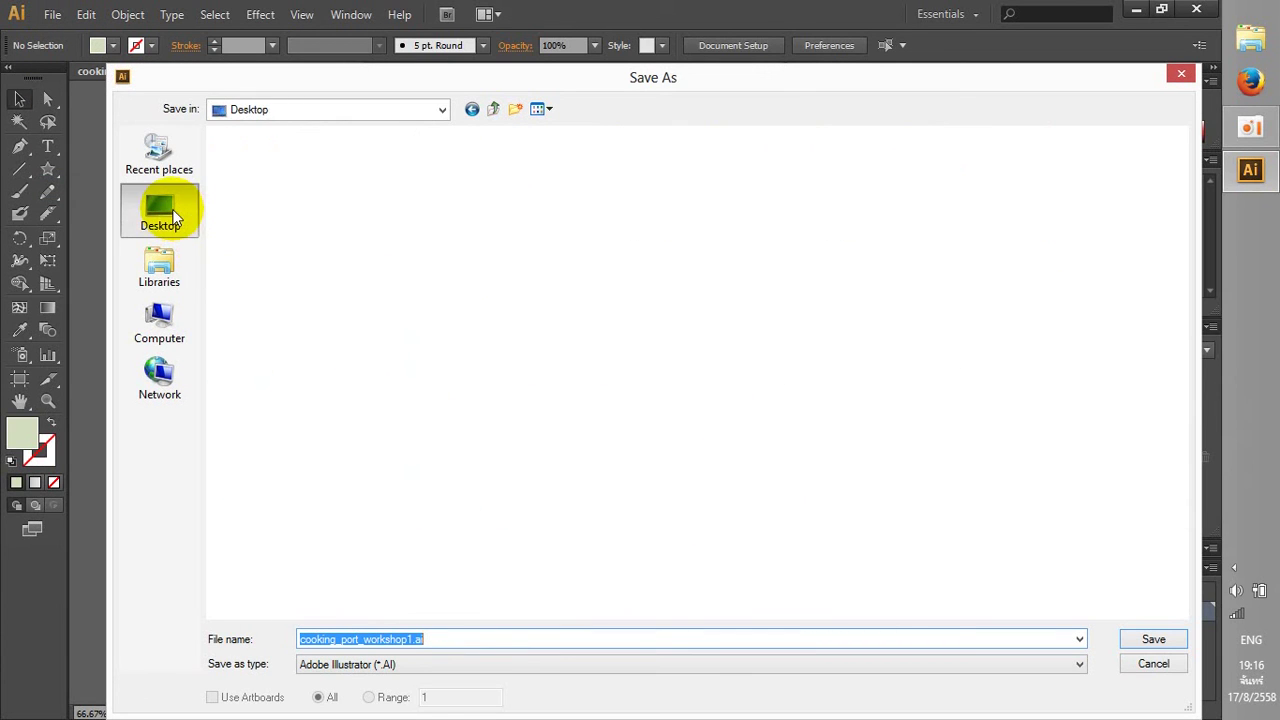
{"action": "left_click", "coordinate": [428, 664]}
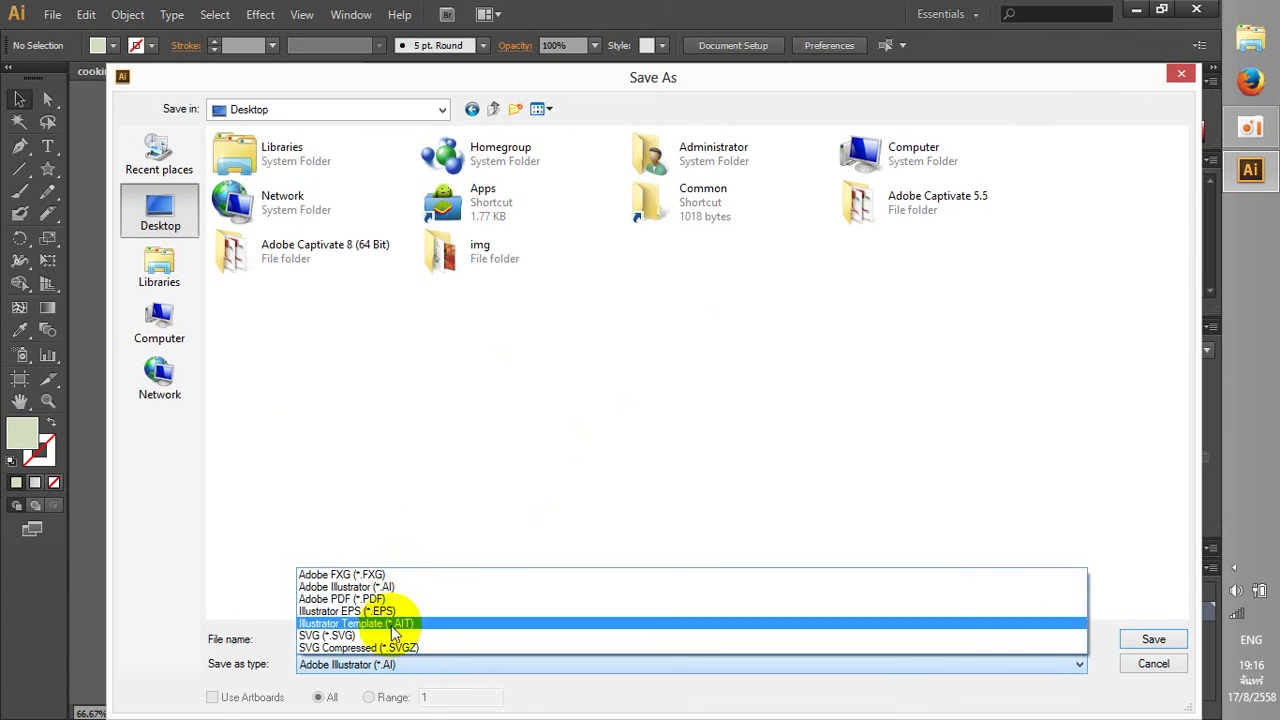
{"action": "left_click", "coordinate": [447, 489]}
{"action": "left_click", "coordinate": [1153, 664]}
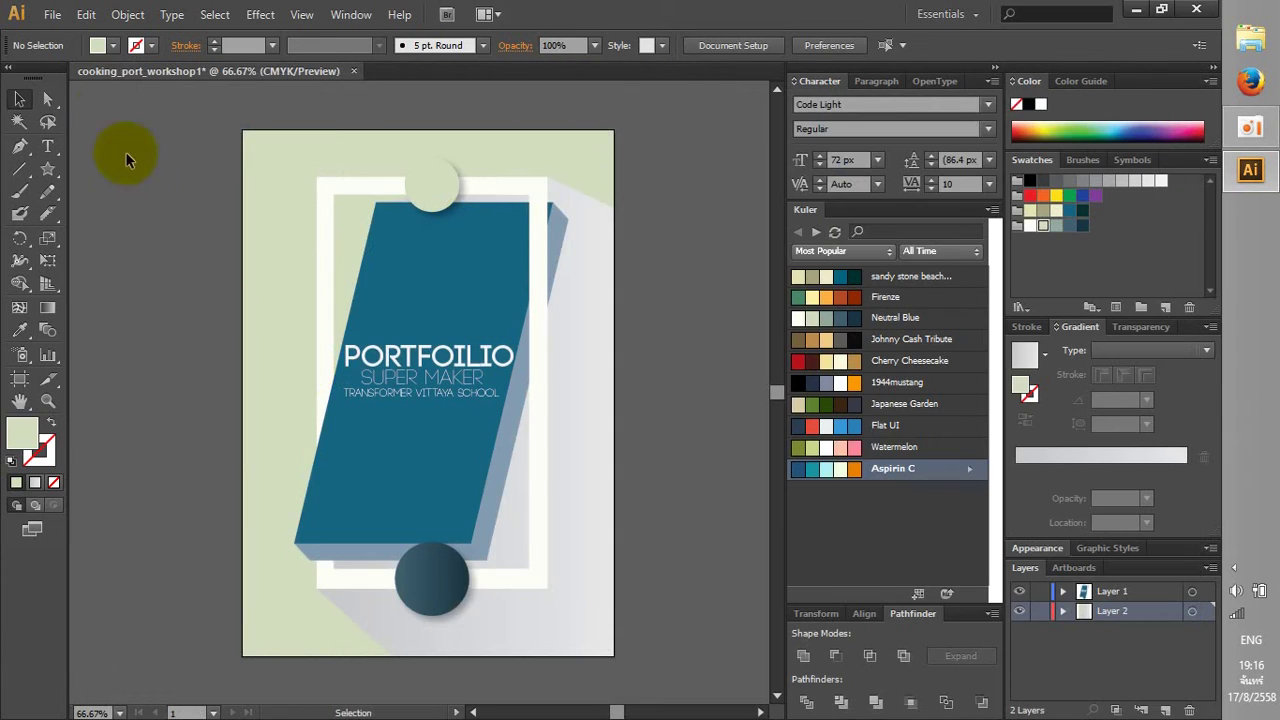
Start File > Export and choose PNG as the export type
{"action": "left_click", "coordinate": [52, 15]}
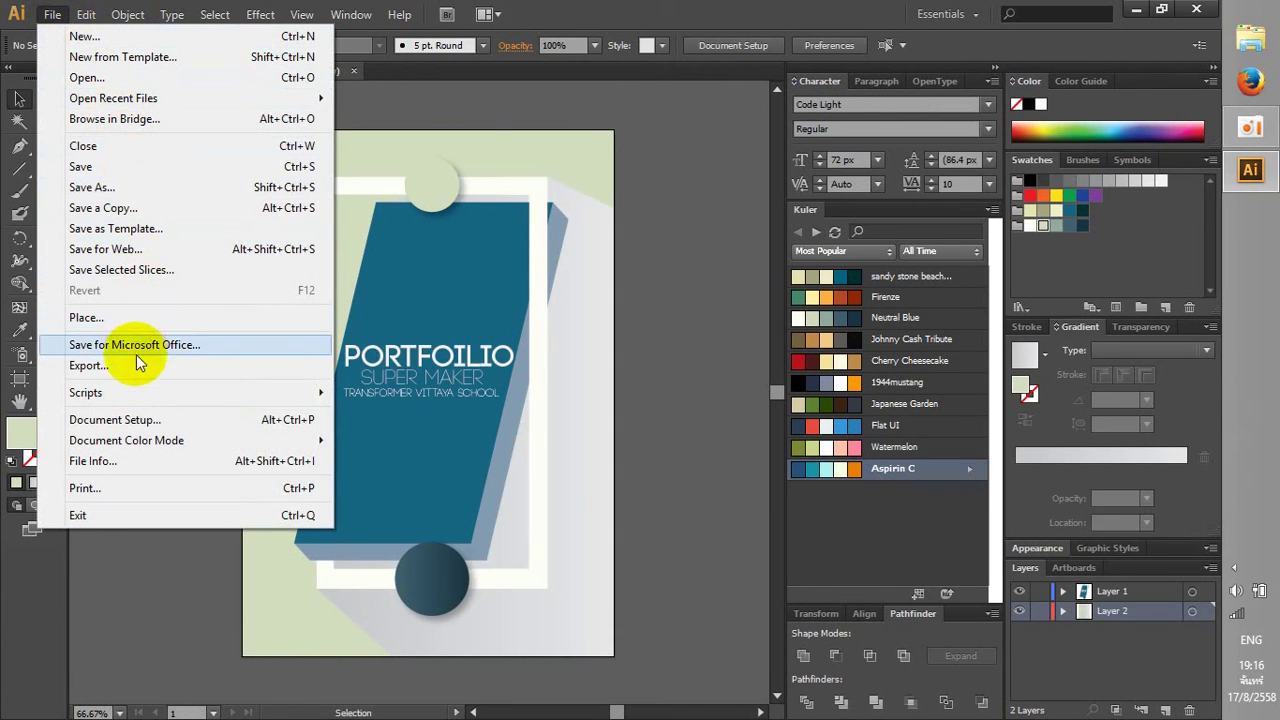
{"action": "left_click", "coordinate": [106, 366]}
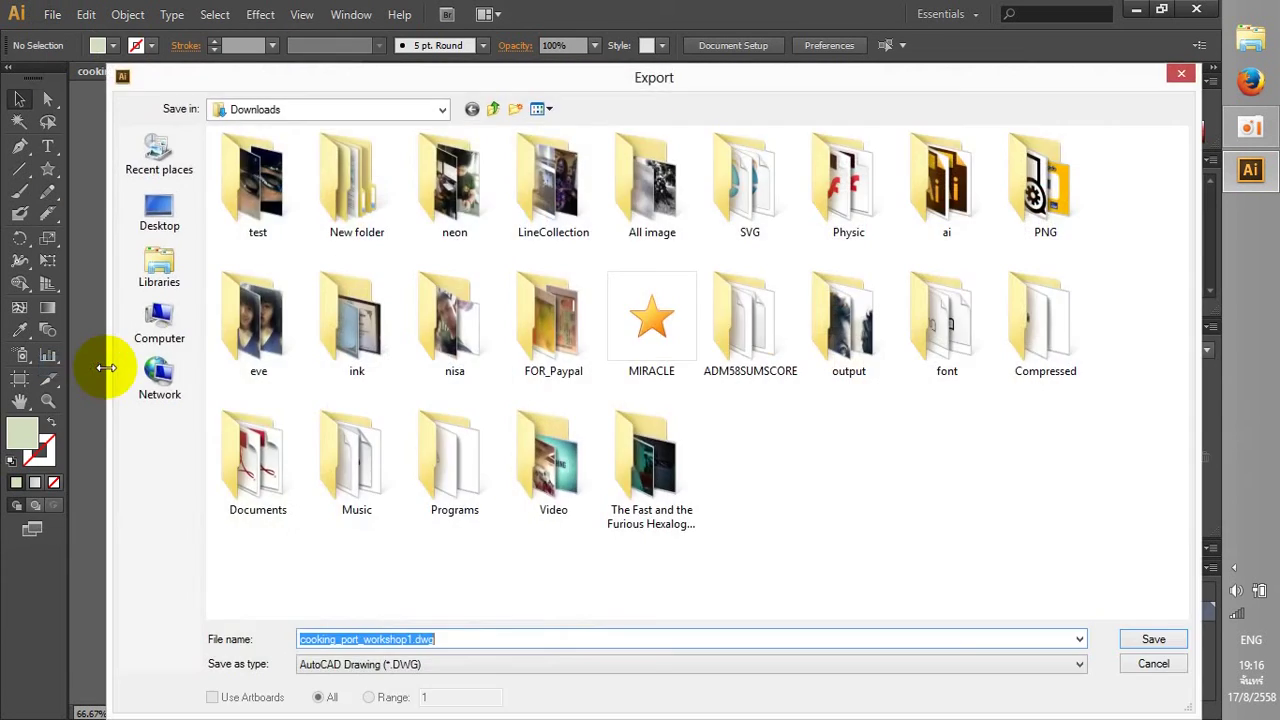
{"action": "left_click", "coordinate": [160, 212]}
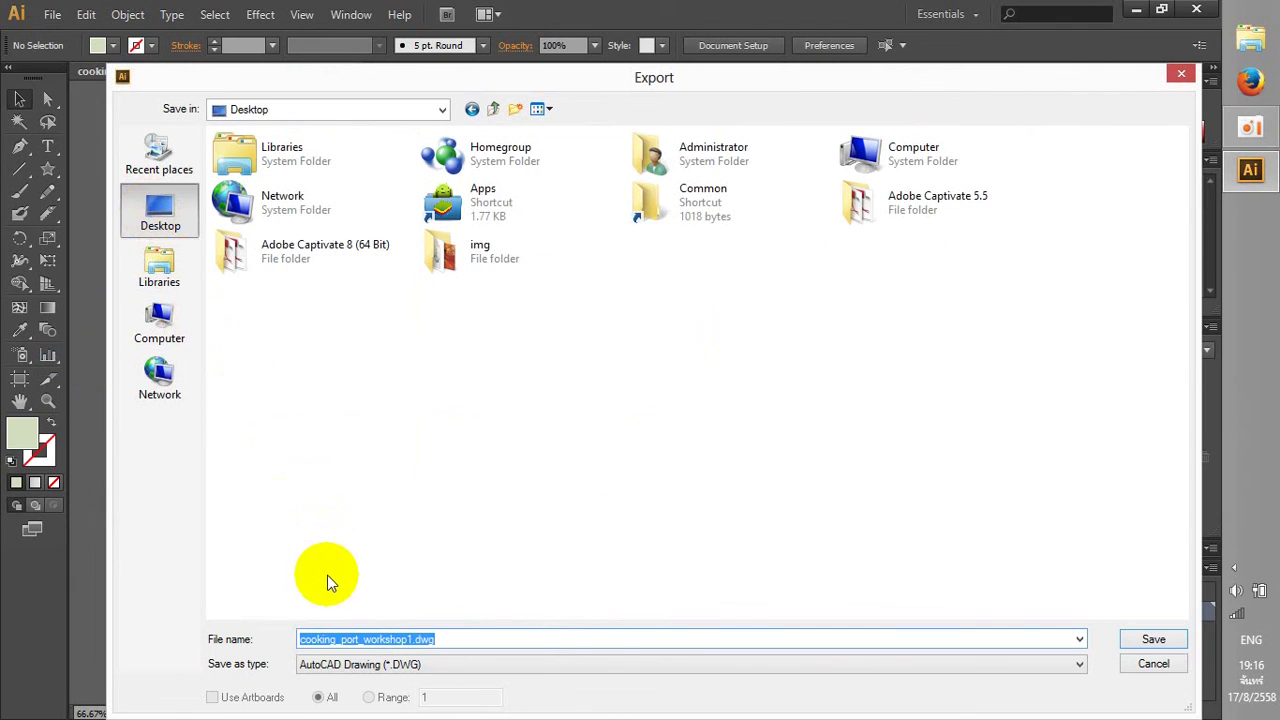
{"action": "left_click", "coordinate": [339, 669]}
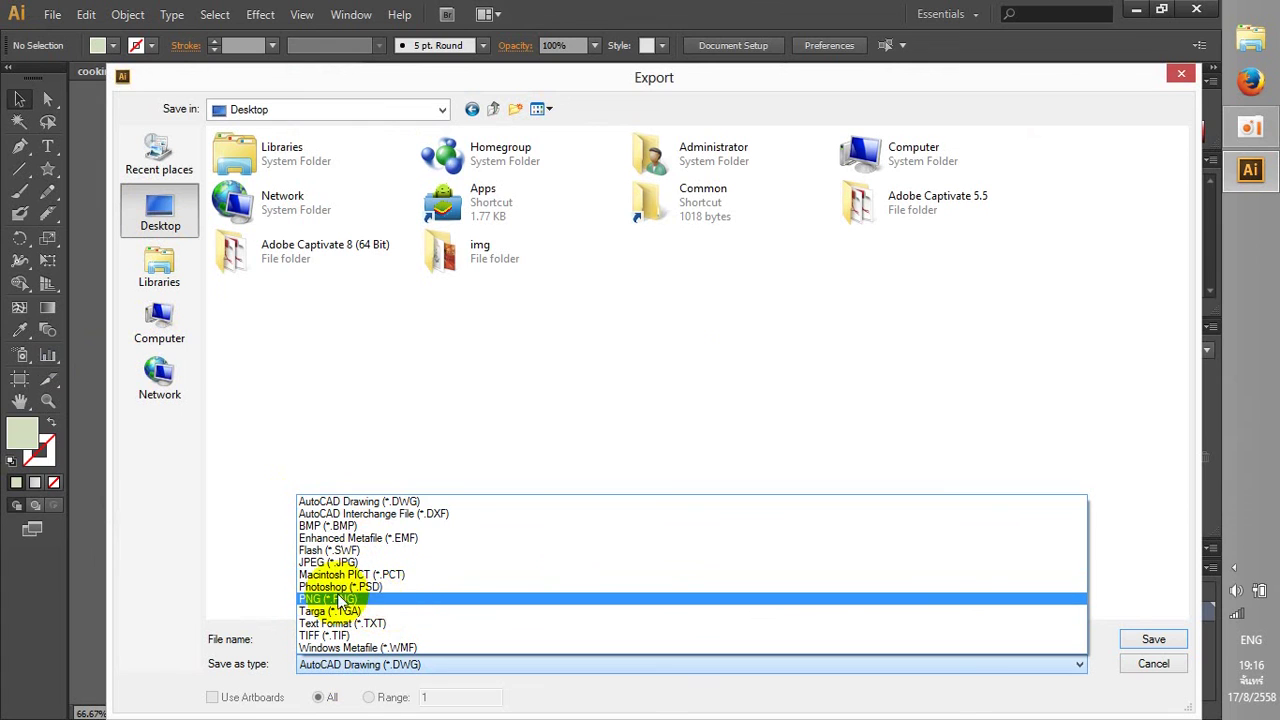
{"action": "left_click", "coordinate": [399, 598]}
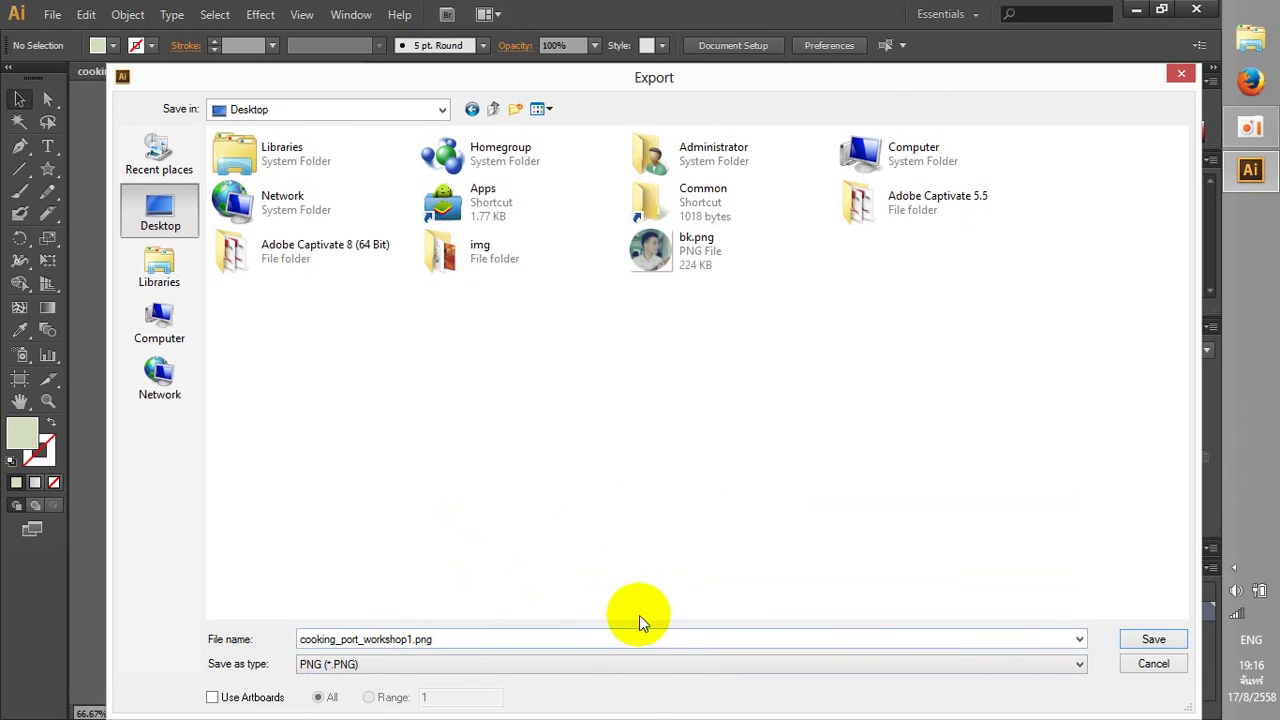
Export cooking_port_workshop1.png to Doc&file (F:) at High (300 ppi)
{"action": "left_click", "coordinate": [160, 325]}
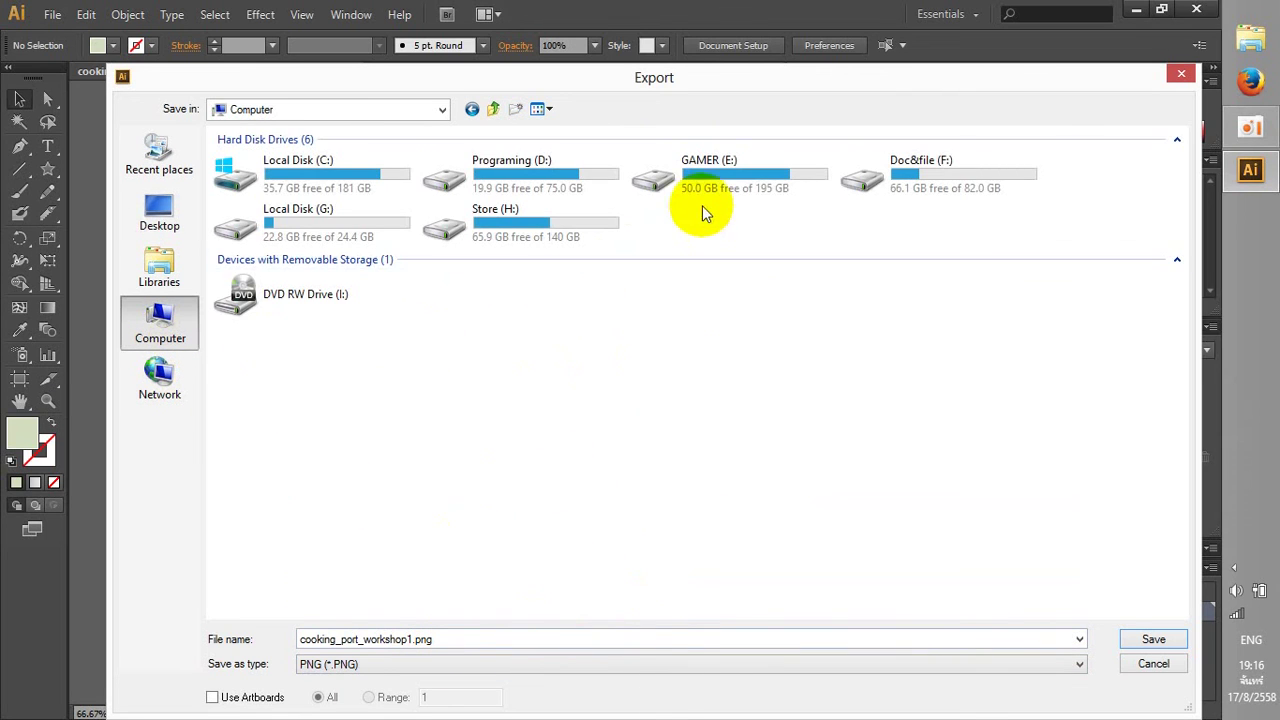
{"action": "double_click", "coordinate": [926, 191]}
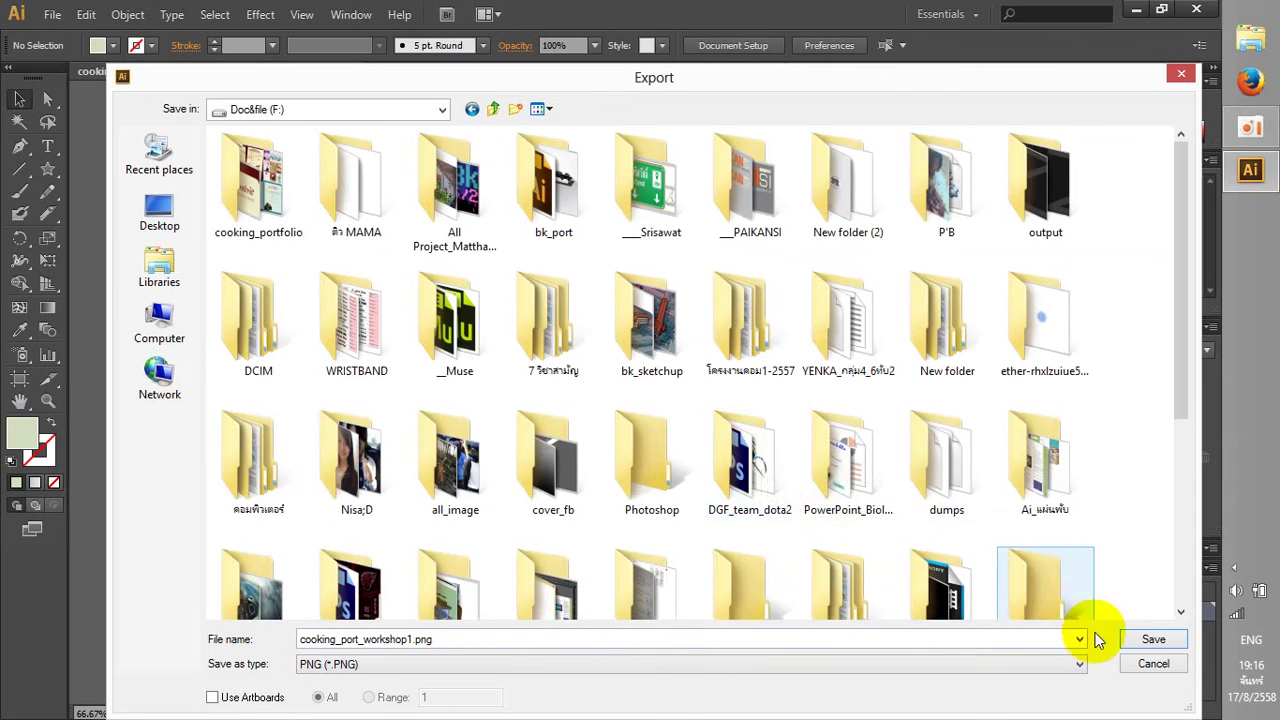
{"action": "left_click", "coordinate": [1150, 640]}
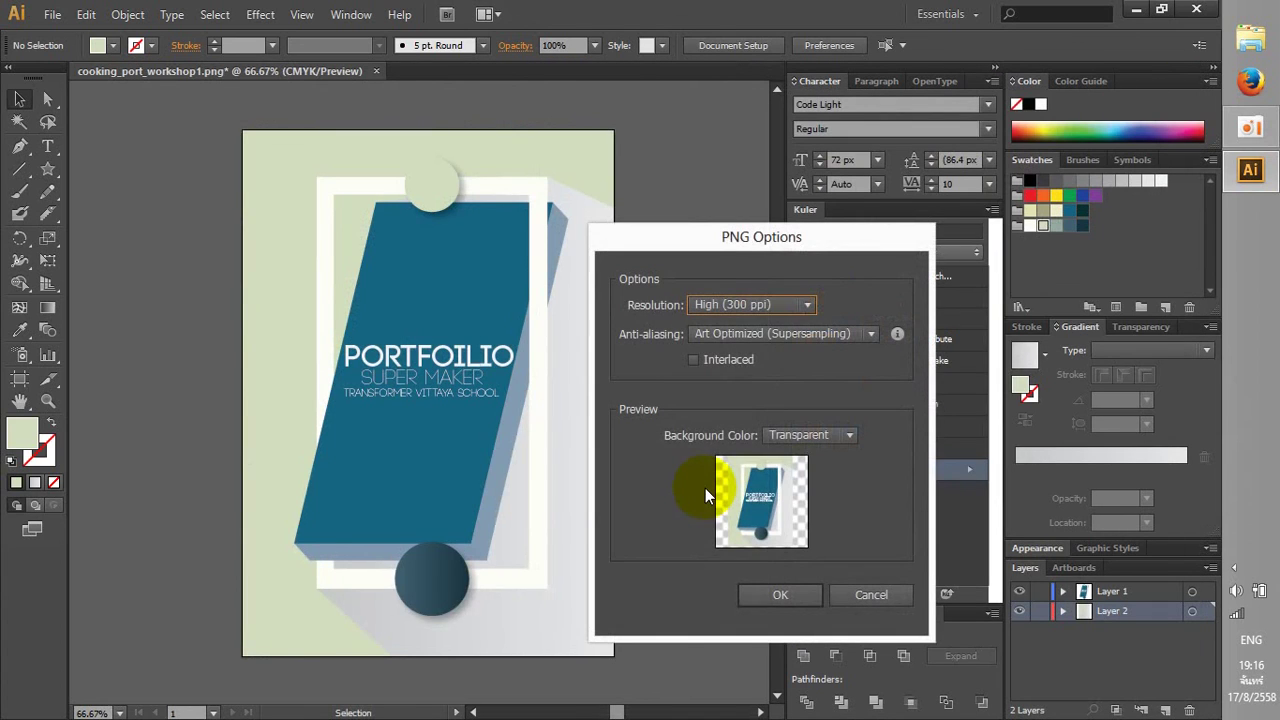
{"action": "left_click", "coordinate": [785, 592]}
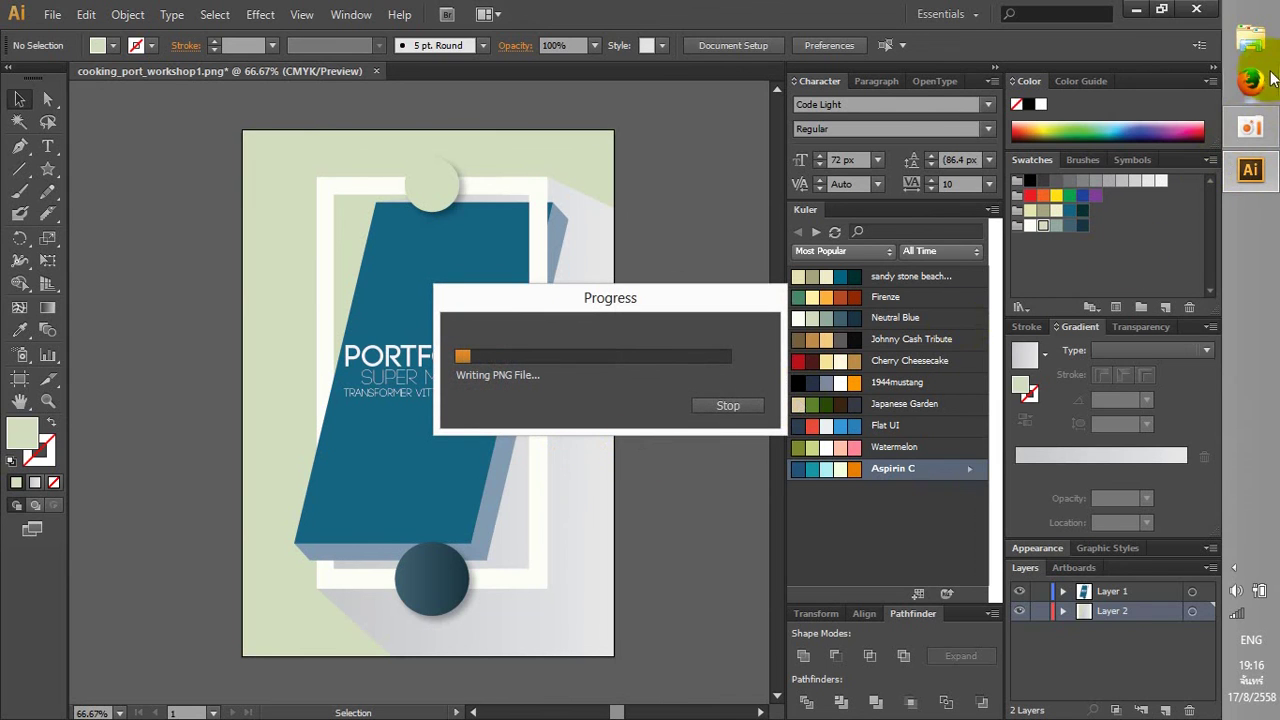
{"action": "left_click", "coordinate": [1250, 38]}
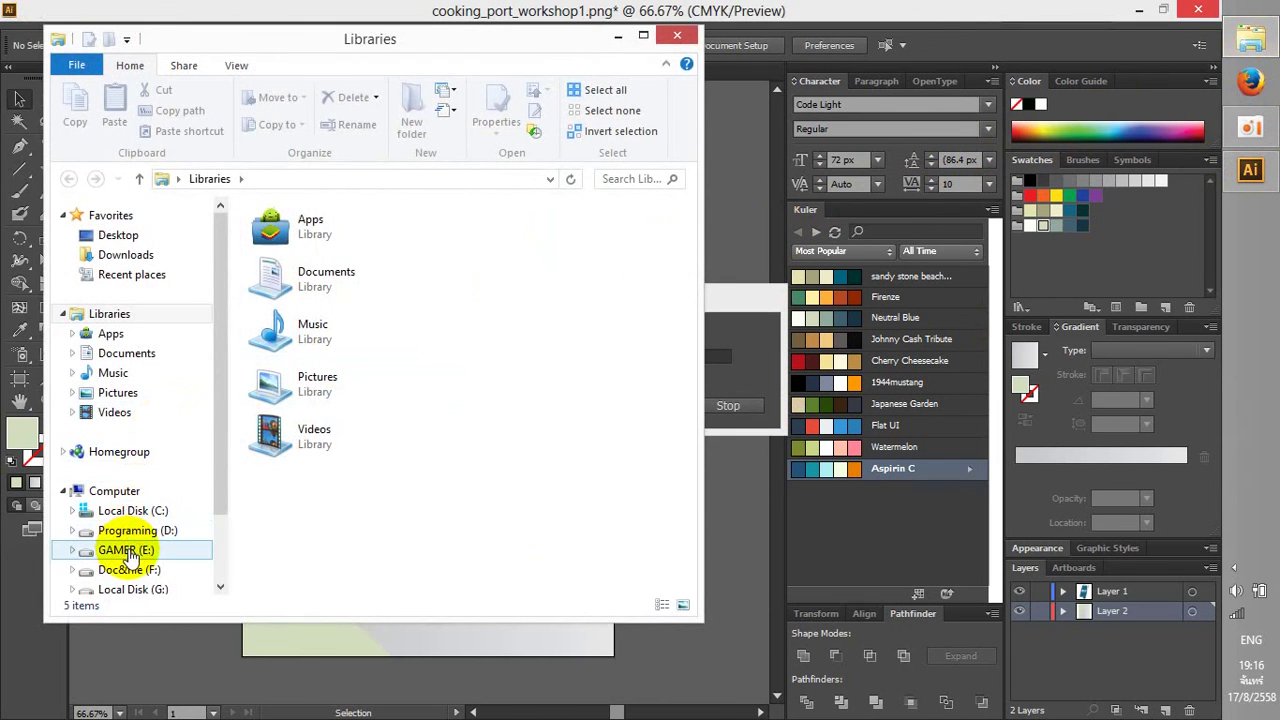
Open cooking_port_workshop1.png from the Doc&file (F:) drive in Photo Viewer
{"action": "left_click", "coordinate": [129, 569]}
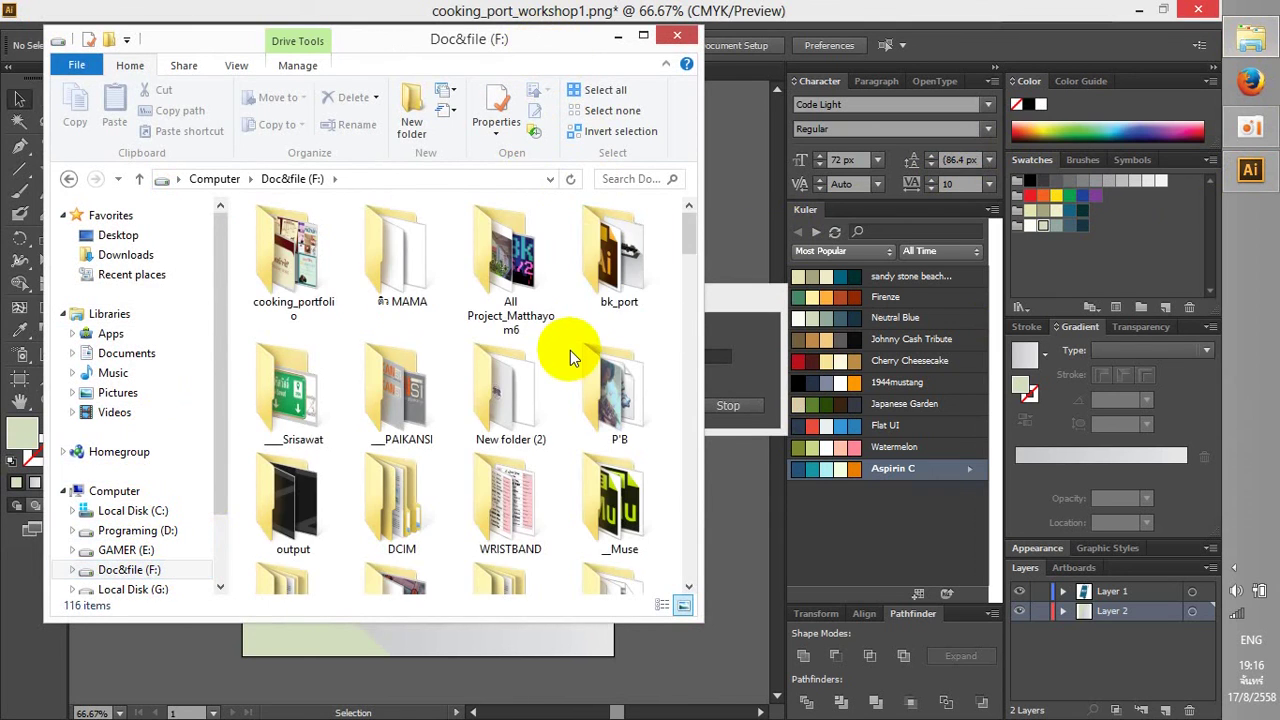
{"action": "scroll", "coordinate": [570, 350], "scroll_direction": "down", "scroll_amount": 3}
{"action": "scroll", "coordinate": [570, 350], "scroll_direction": "down", "scroll_amount": 3}
{"action": "scroll", "coordinate": [571, 356], "scroll_direction": "down", "scroll_amount": 3}
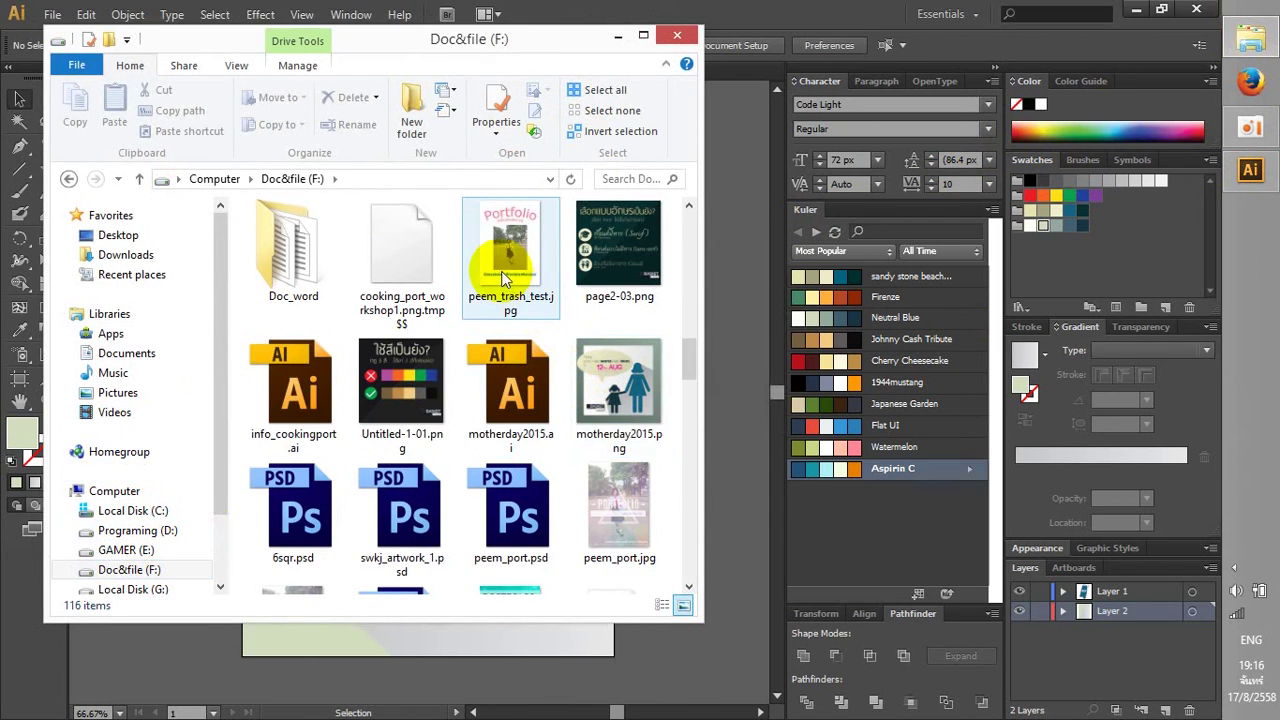
{"action": "scroll", "coordinate": [515, 300], "scroll_direction": "up", "scroll_amount": 1}
{"action": "scroll", "coordinate": [412, 292], "scroll_direction": "down", "scroll_amount": 1}
{"action": "double_click", "coordinate": [414, 292]}
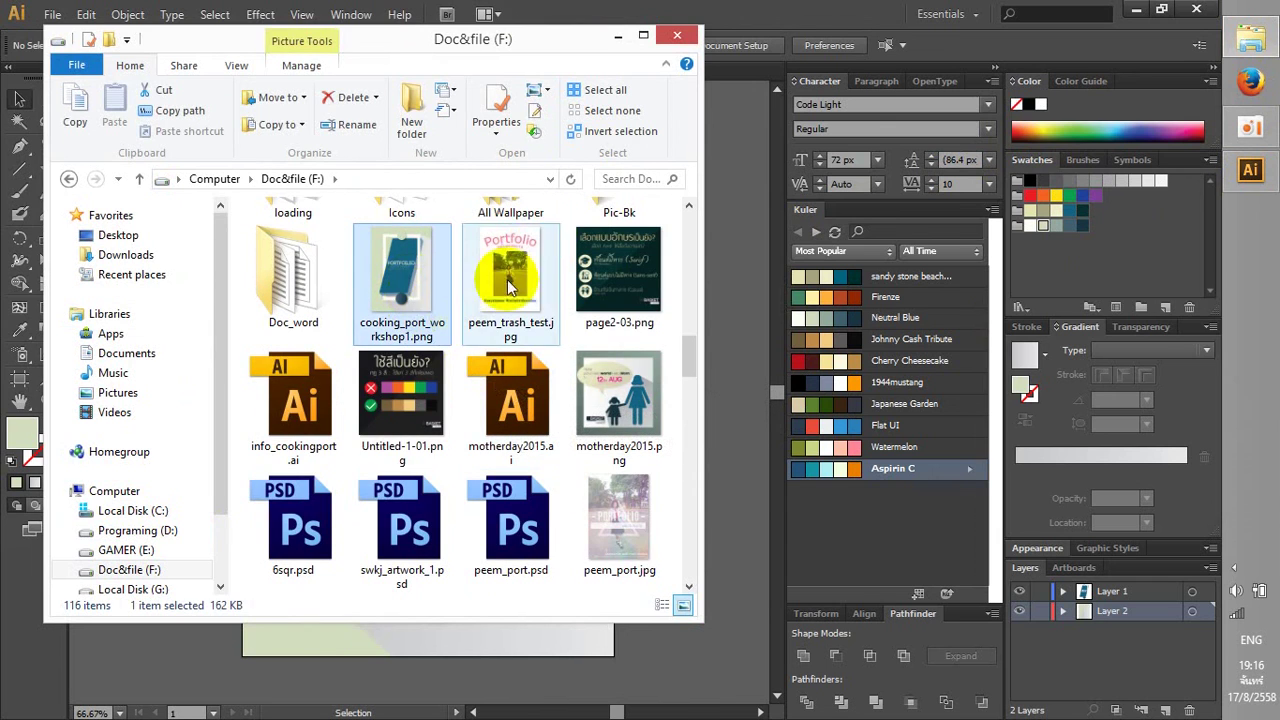
Zoom in and out on the exported poster image to inspect it
{"action": "scroll", "coordinate": [640, 349], "scroll_direction": "up", "scroll_amount": 2}
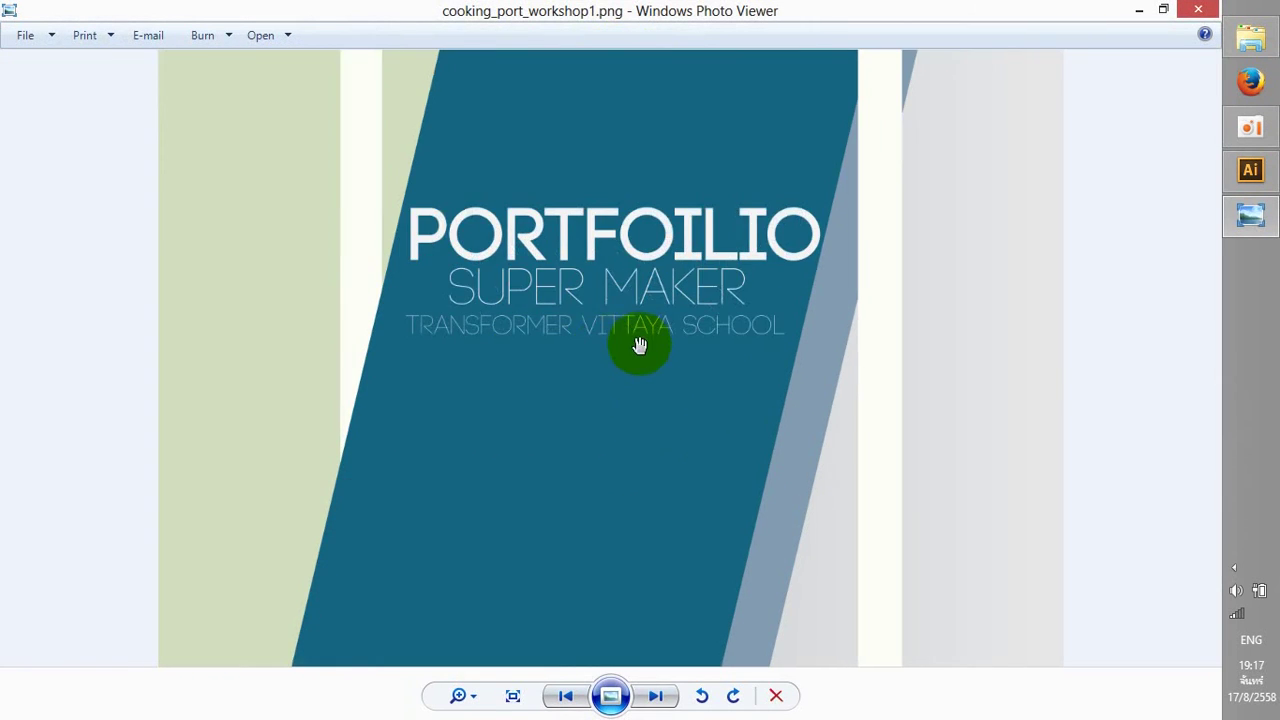
{"action": "scroll", "coordinate": [654, 329], "scroll_direction": "up", "scroll_amount": 2}
{"action": "scroll", "coordinate": [743, 286], "scroll_direction": "up", "scroll_amount": 2}
{"action": "scroll", "coordinate": [735, 303], "scroll_direction": "down", "scroll_amount": 1}
{"action": "scroll", "coordinate": [735, 303], "scroll_direction": "down", "scroll_amount": 1}
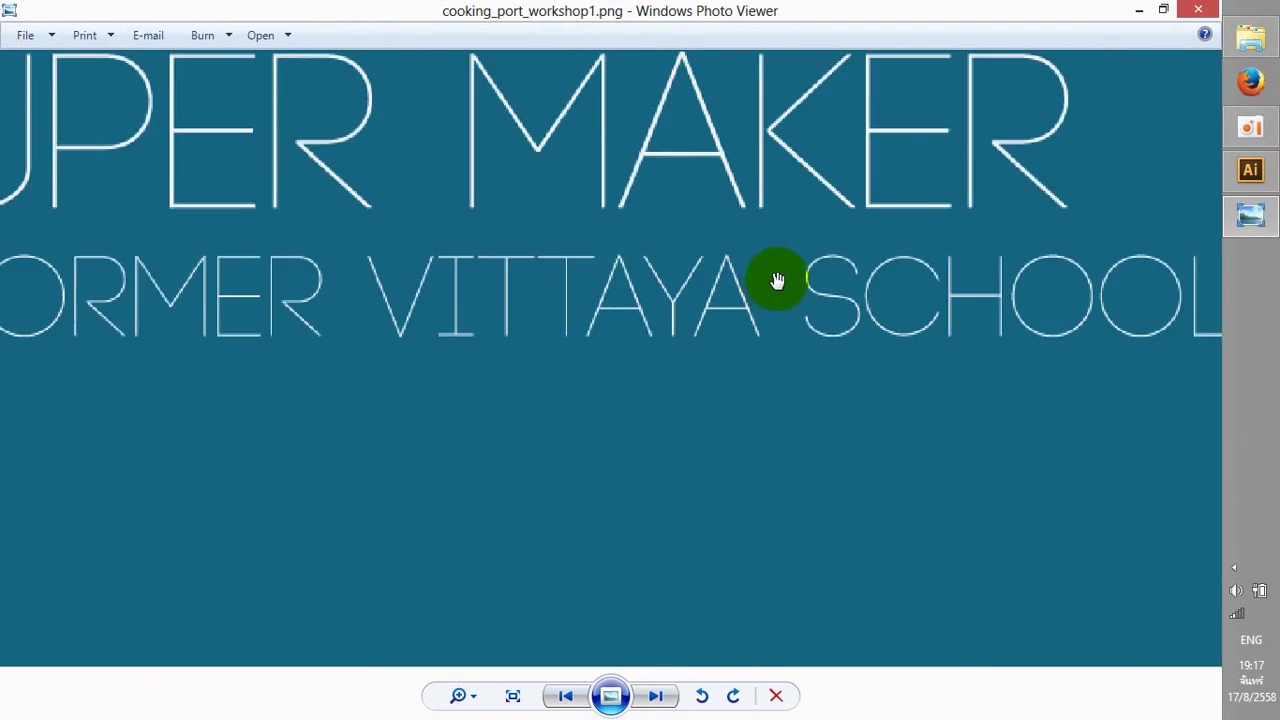
{"action": "scroll", "coordinate": [771, 277], "scroll_direction": "up", "scroll_amount": 1}
{"action": "scroll", "coordinate": [757, 457], "scroll_direction": "down", "scroll_amount": 1}
{"action": "scroll", "coordinate": [877, 340], "scroll_direction": "down", "scroll_amount": 4}
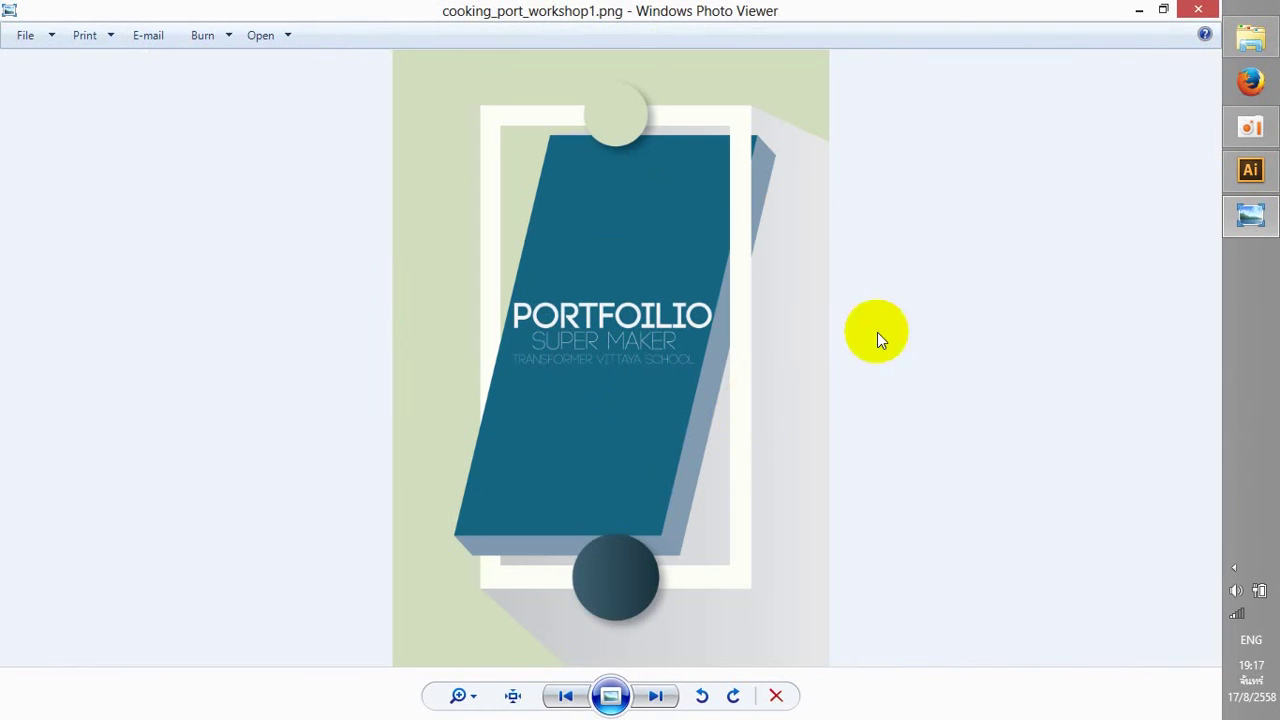
Close Photo Viewer and File Explorer, then check the tilted blue panel in Illustrator
{"action": "left_click", "coordinate": [1195, 9]}
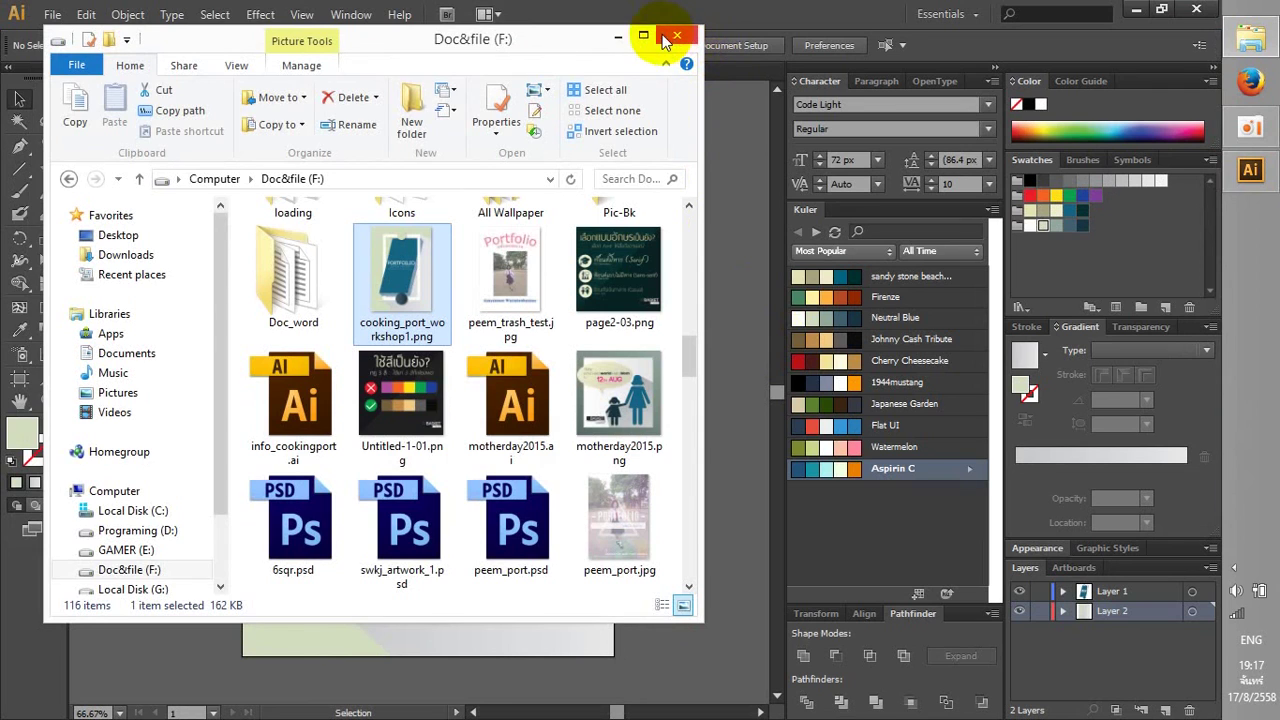
{"action": "left_click", "coordinate": [617, 35]}
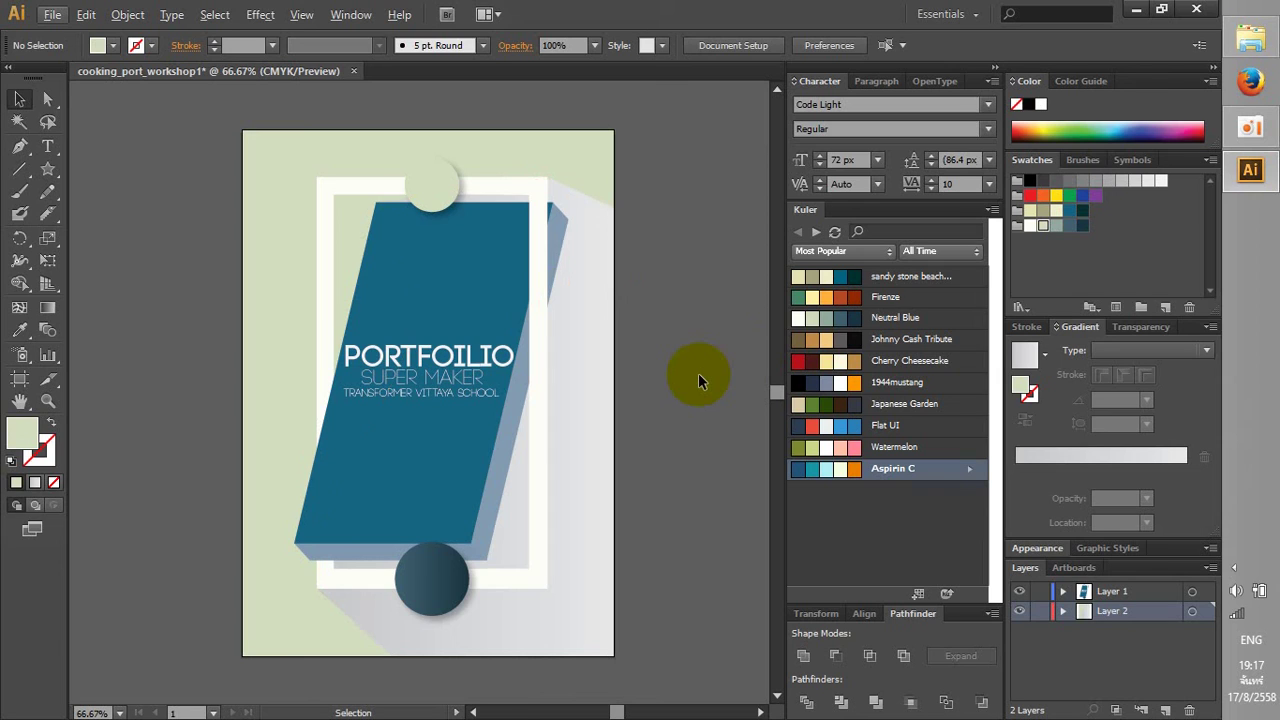
{"action": "left_click", "coordinate": [414, 489]}
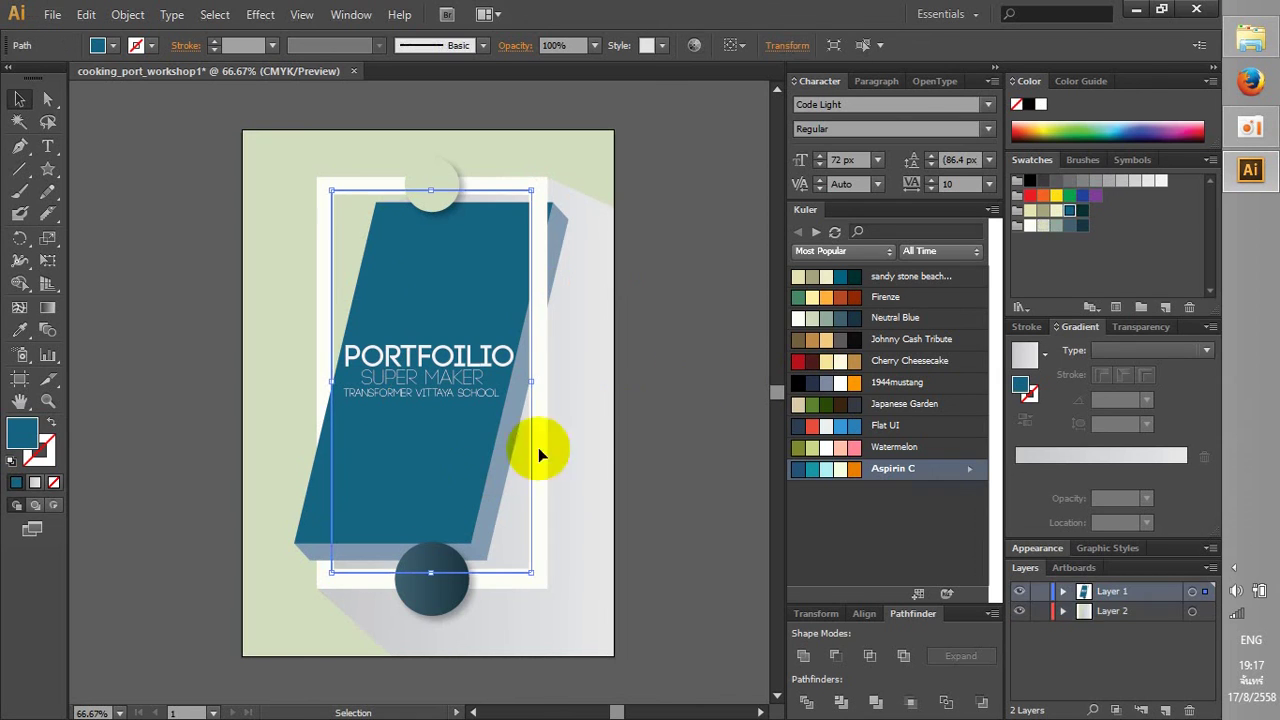
{"action": "left_click", "coordinate": [451, 457]}
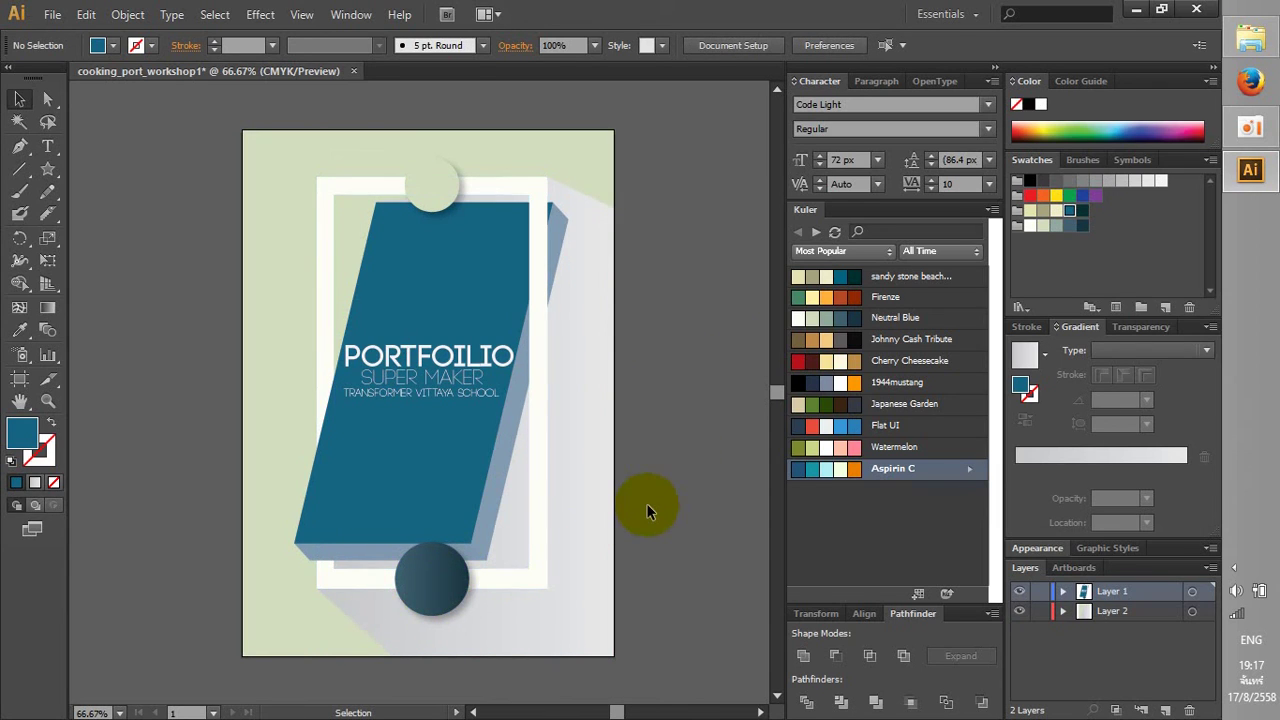
Inspect the light-grey shadow shape and zoom the canvas in and out
{"action": "left_click", "coordinate": [605, 578]}
{"action": "left_click", "coordinate": [657, 565]}
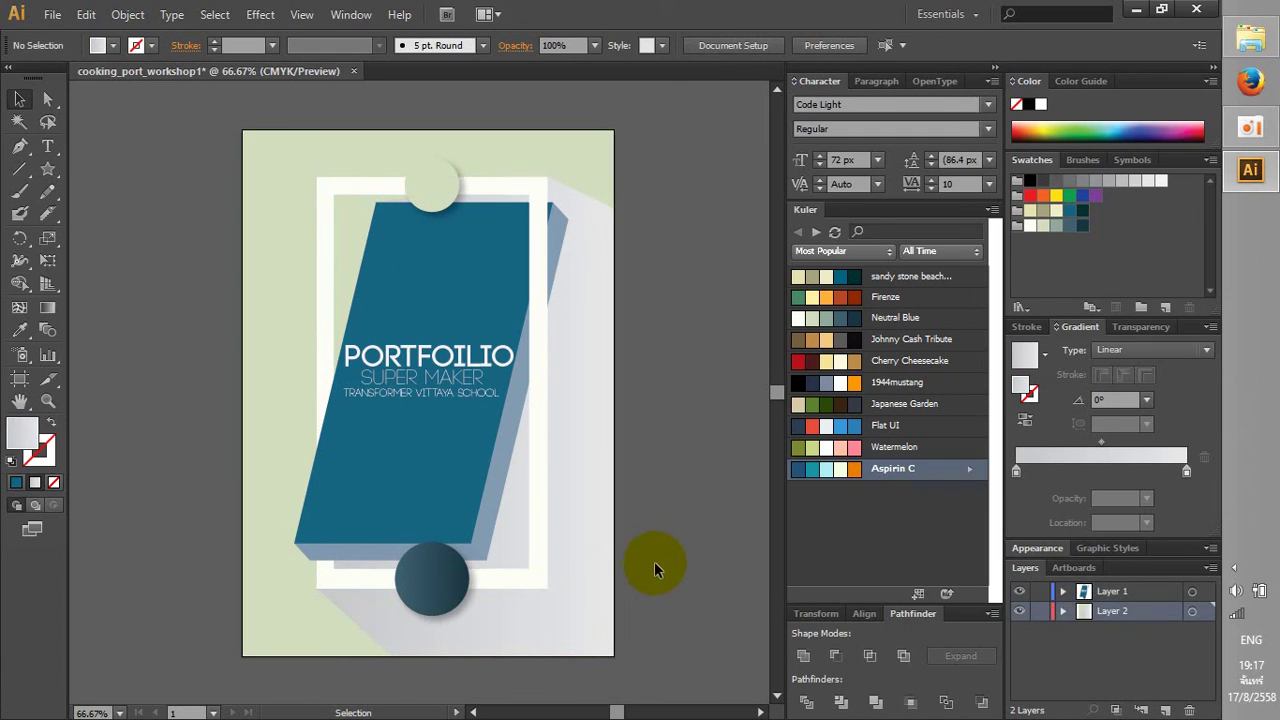
{"action": "key", "text": "ctrl+plus"}
{"action": "key", "text": "ctrl+minus"}
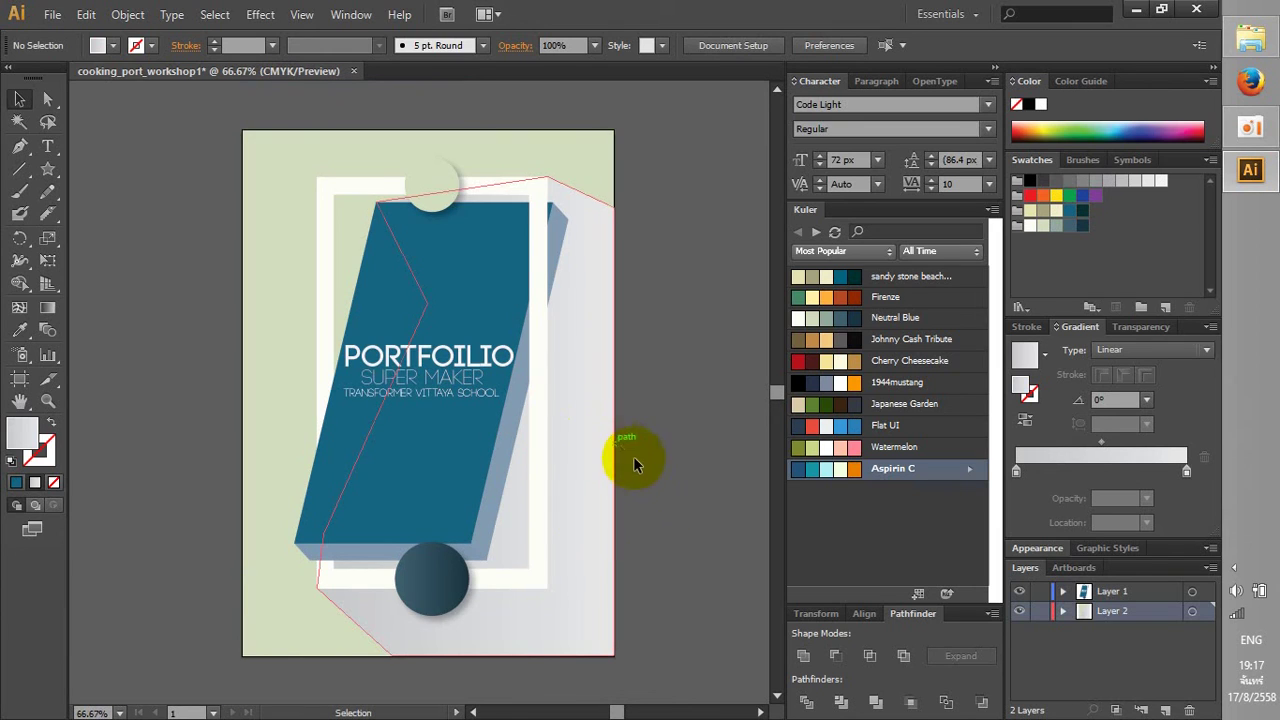